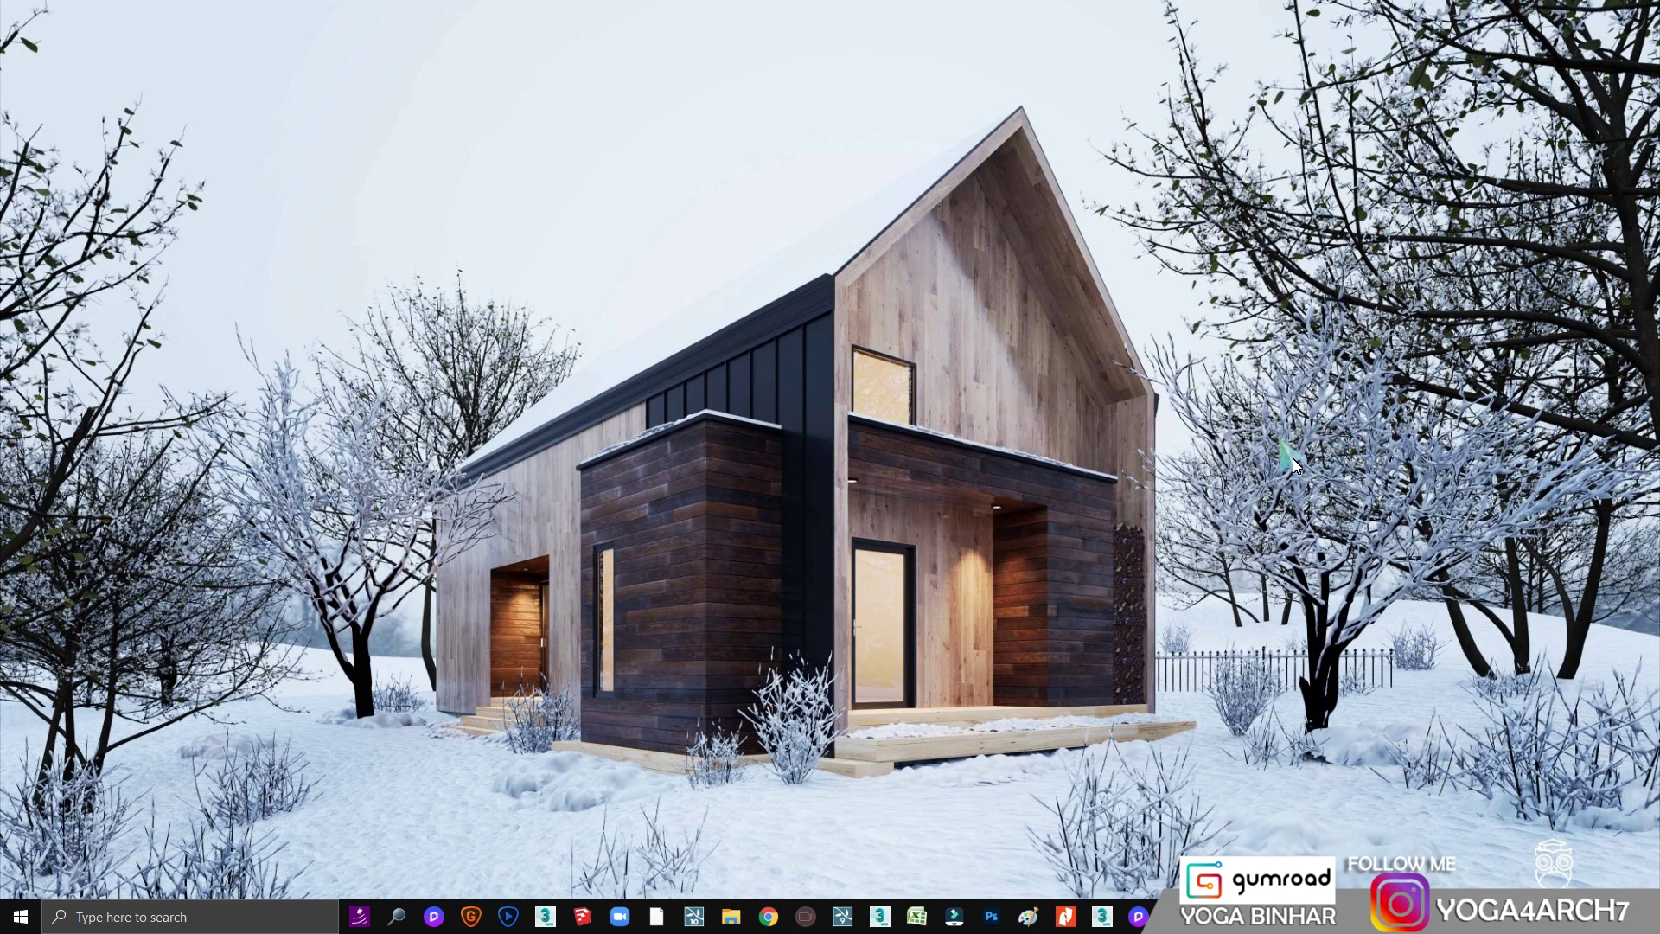
# Step: Cycle through Scenes 1–7 of the living kitchen model, ending on the exterior sliding-door view
pyautogui.rightClick(795, 233)
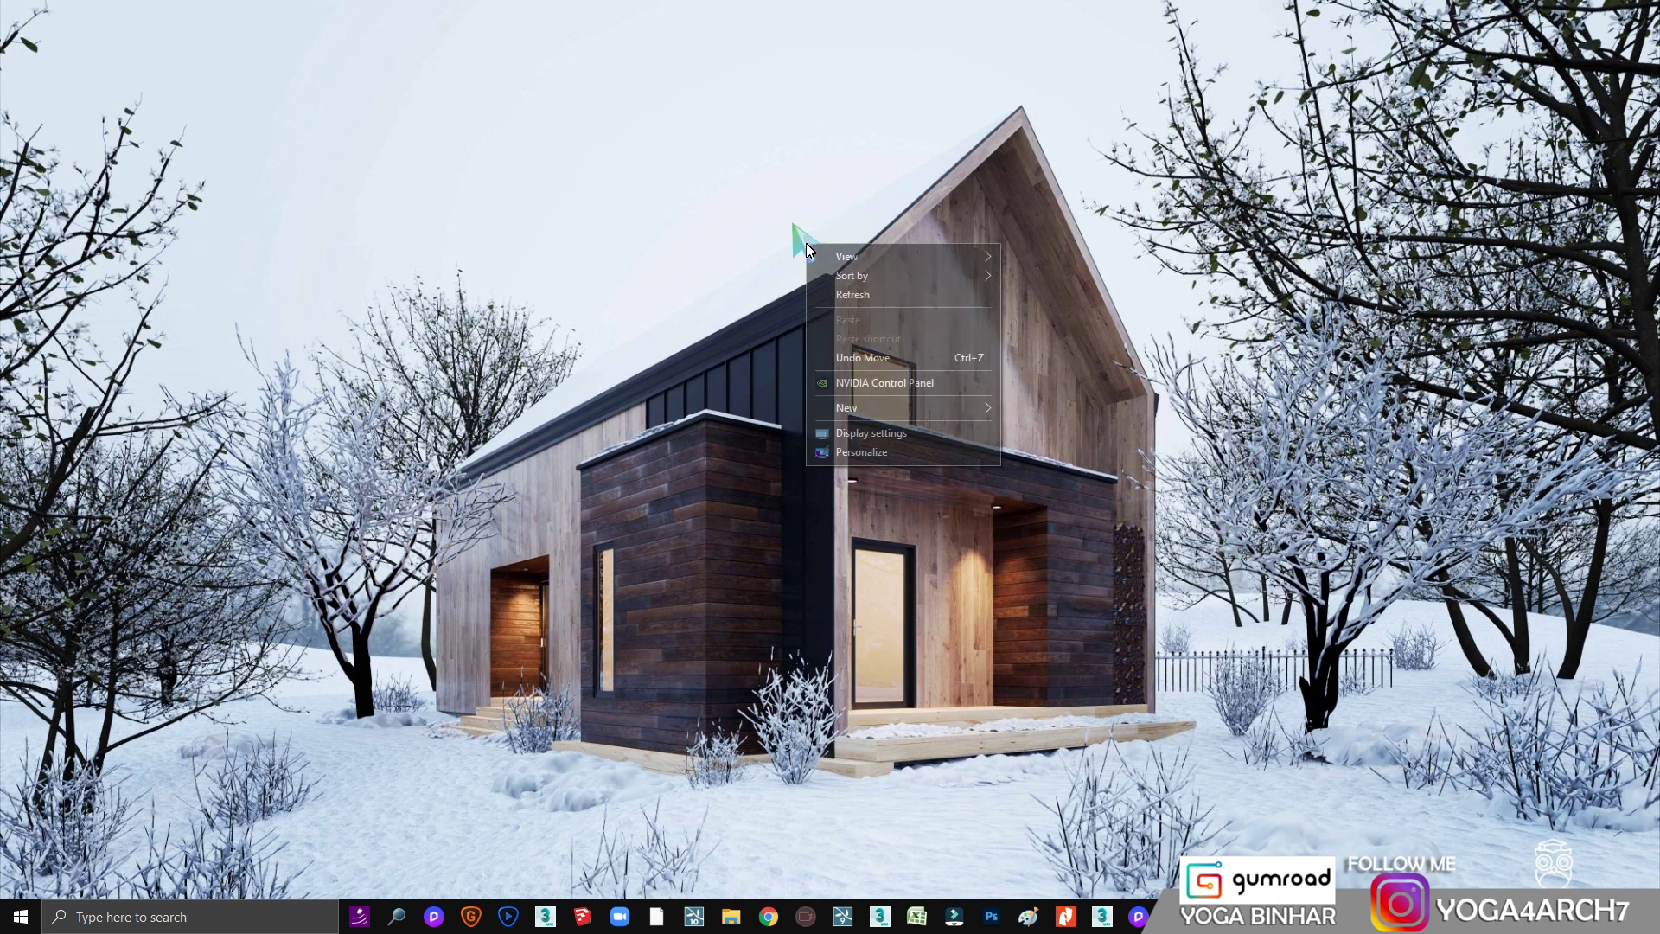
pyautogui.click(860, 282)
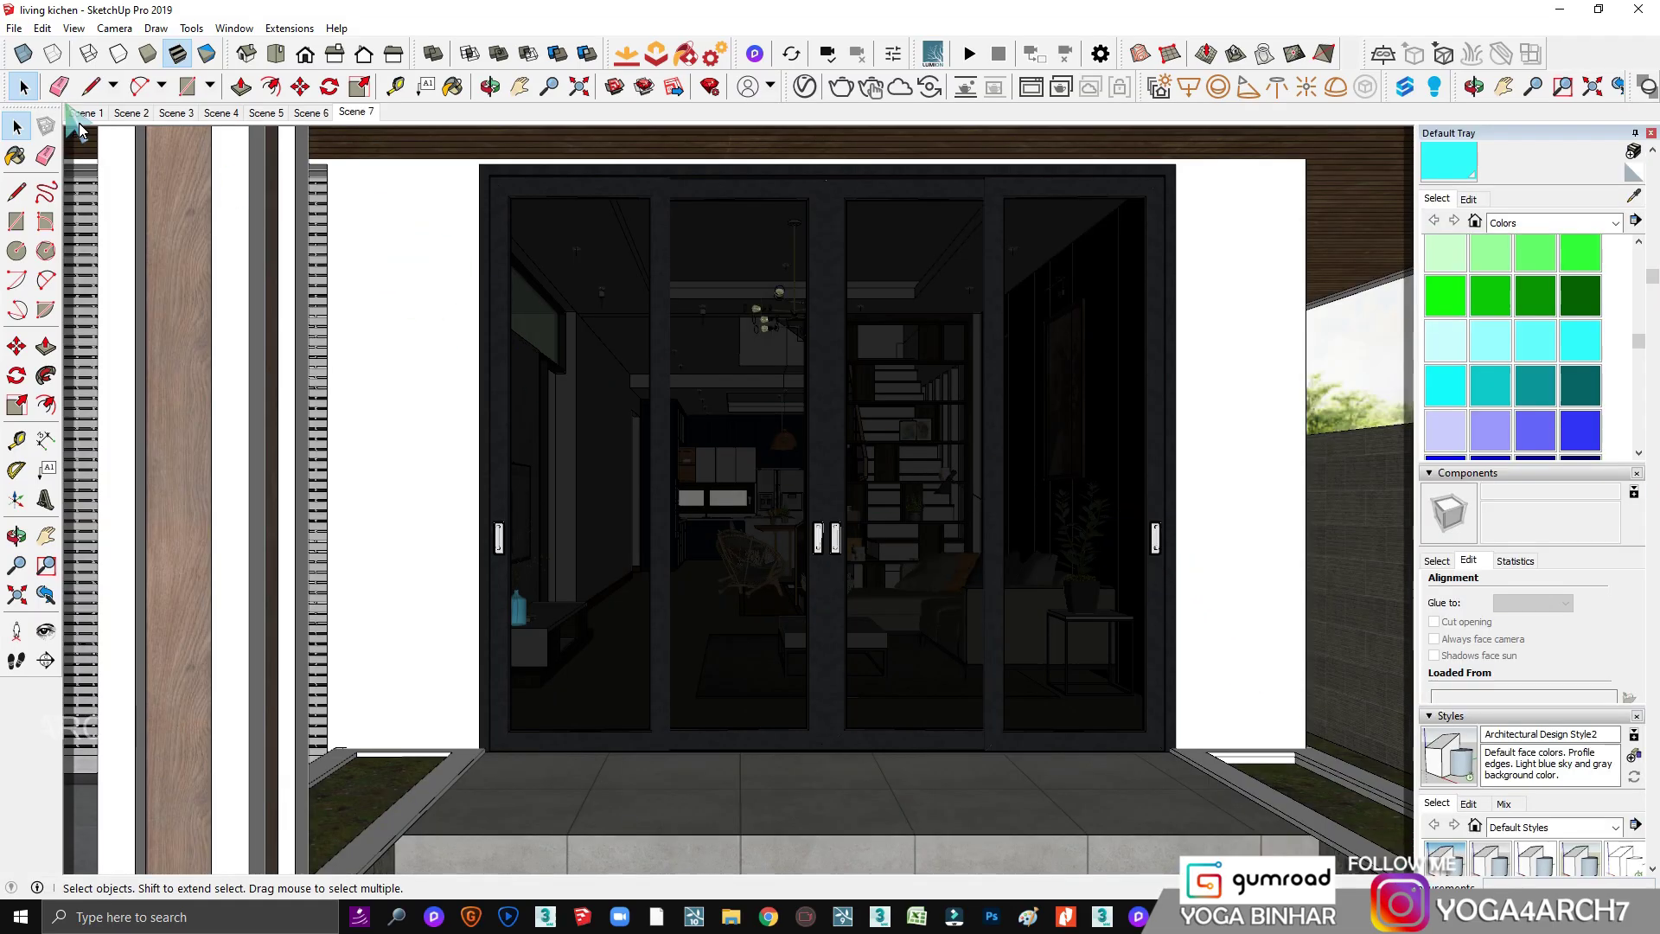
pyautogui.click(87, 113)
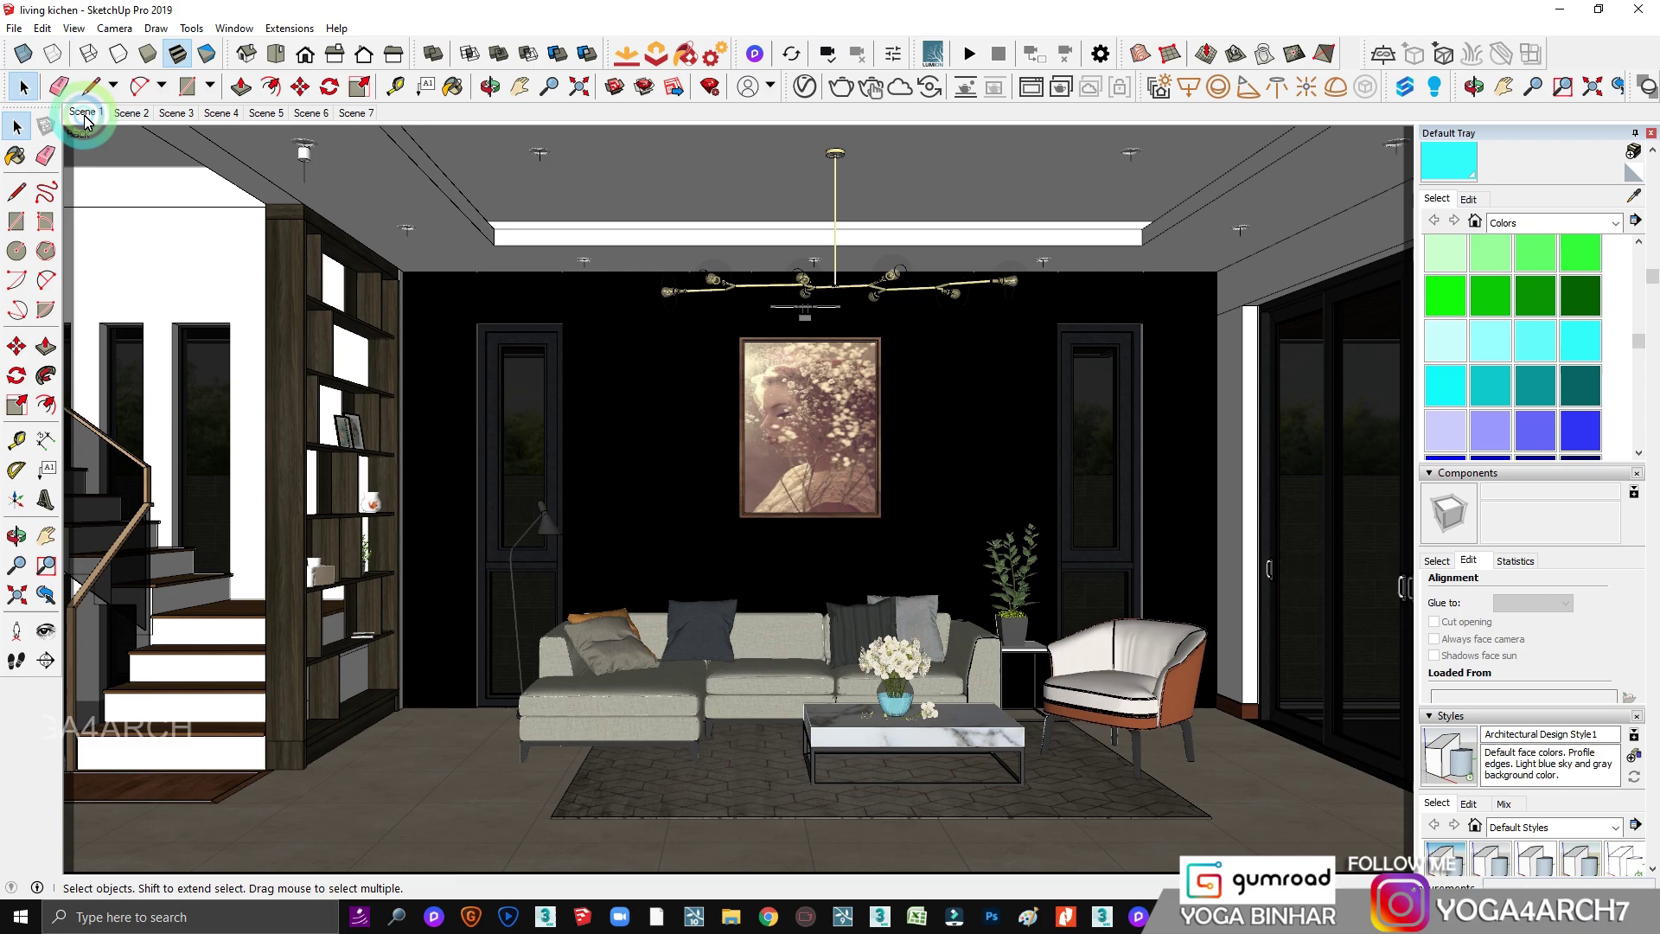
pyautogui.click(130, 112)
pyautogui.click(178, 115)
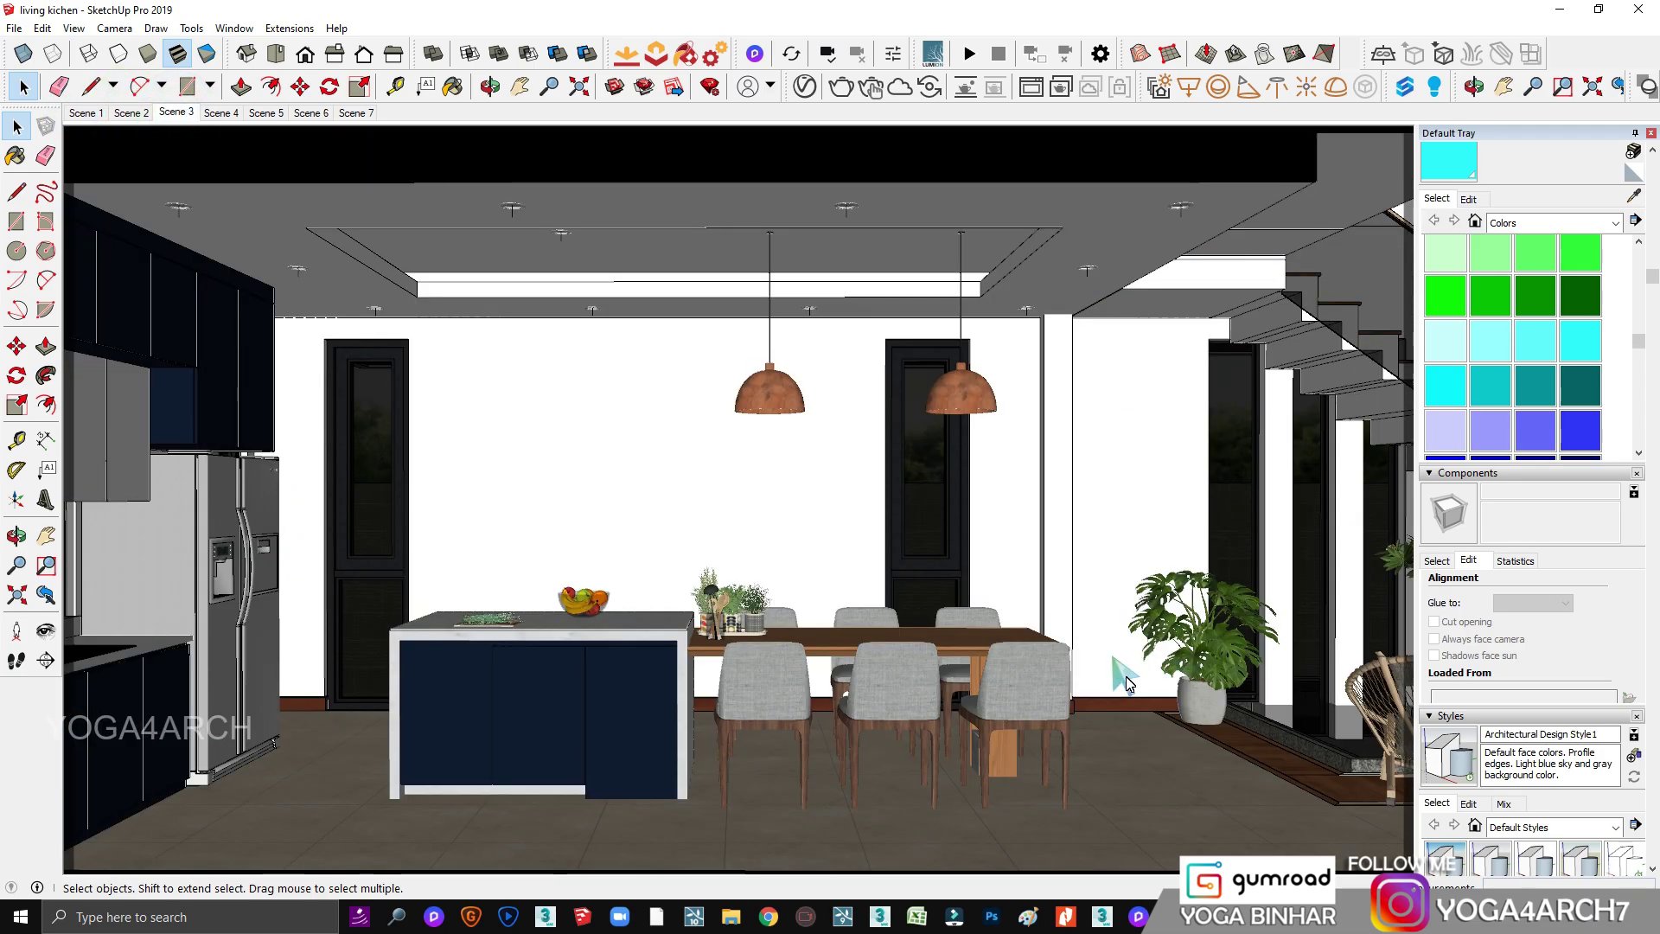
pyautogui.click(223, 115)
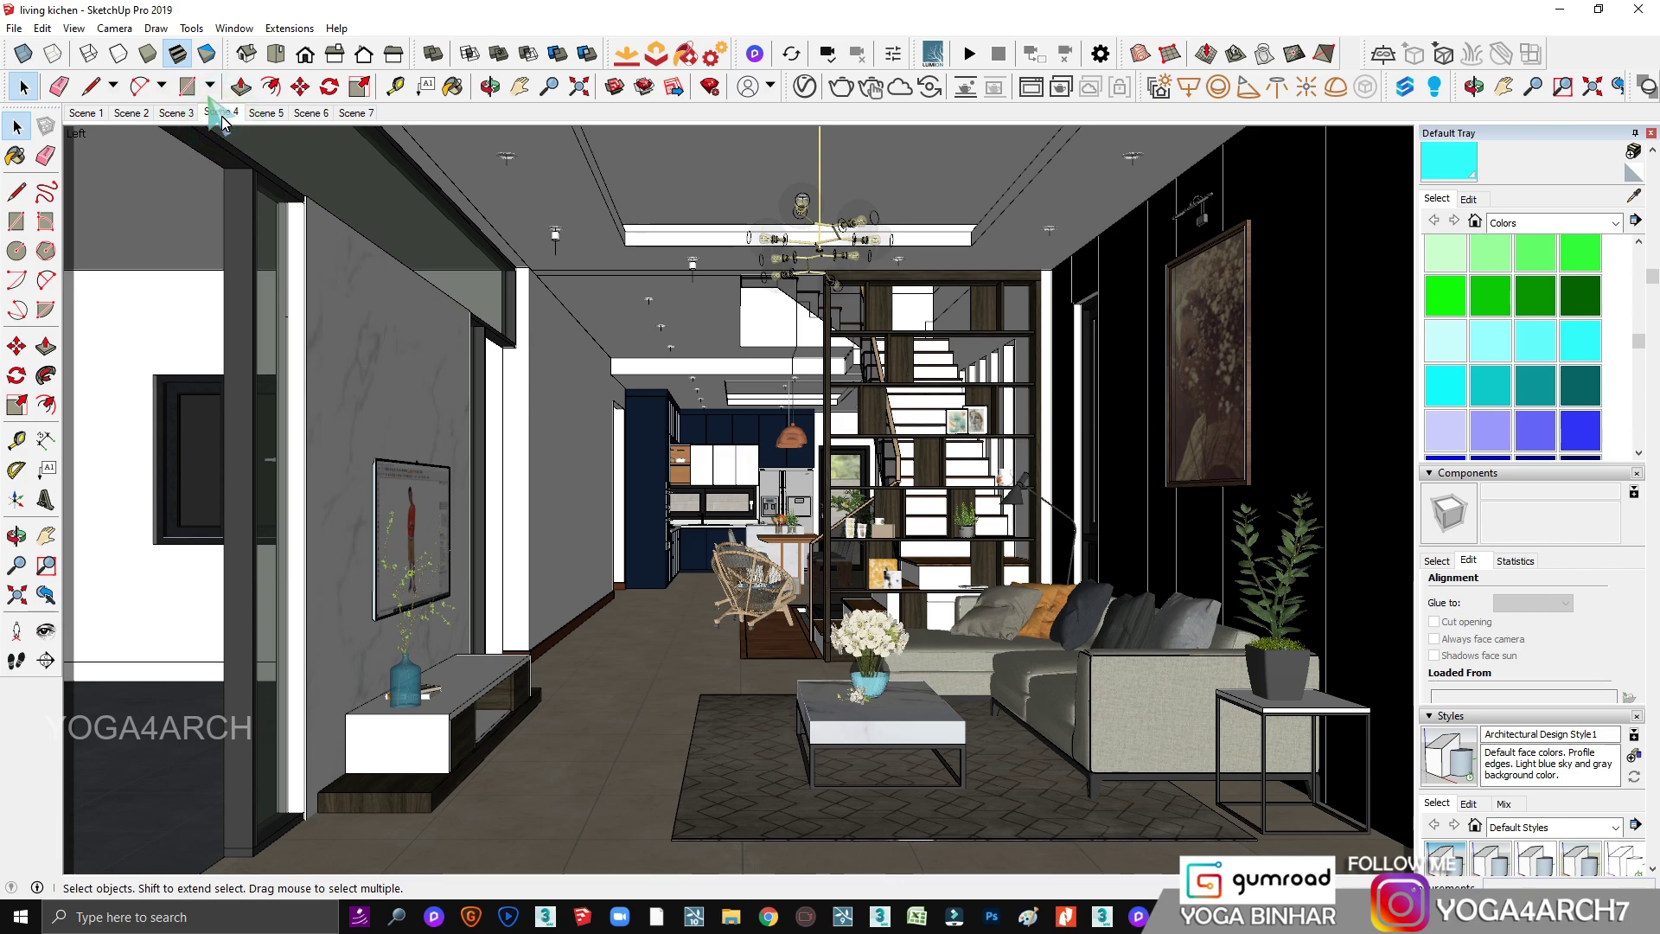
pyautogui.click(268, 115)
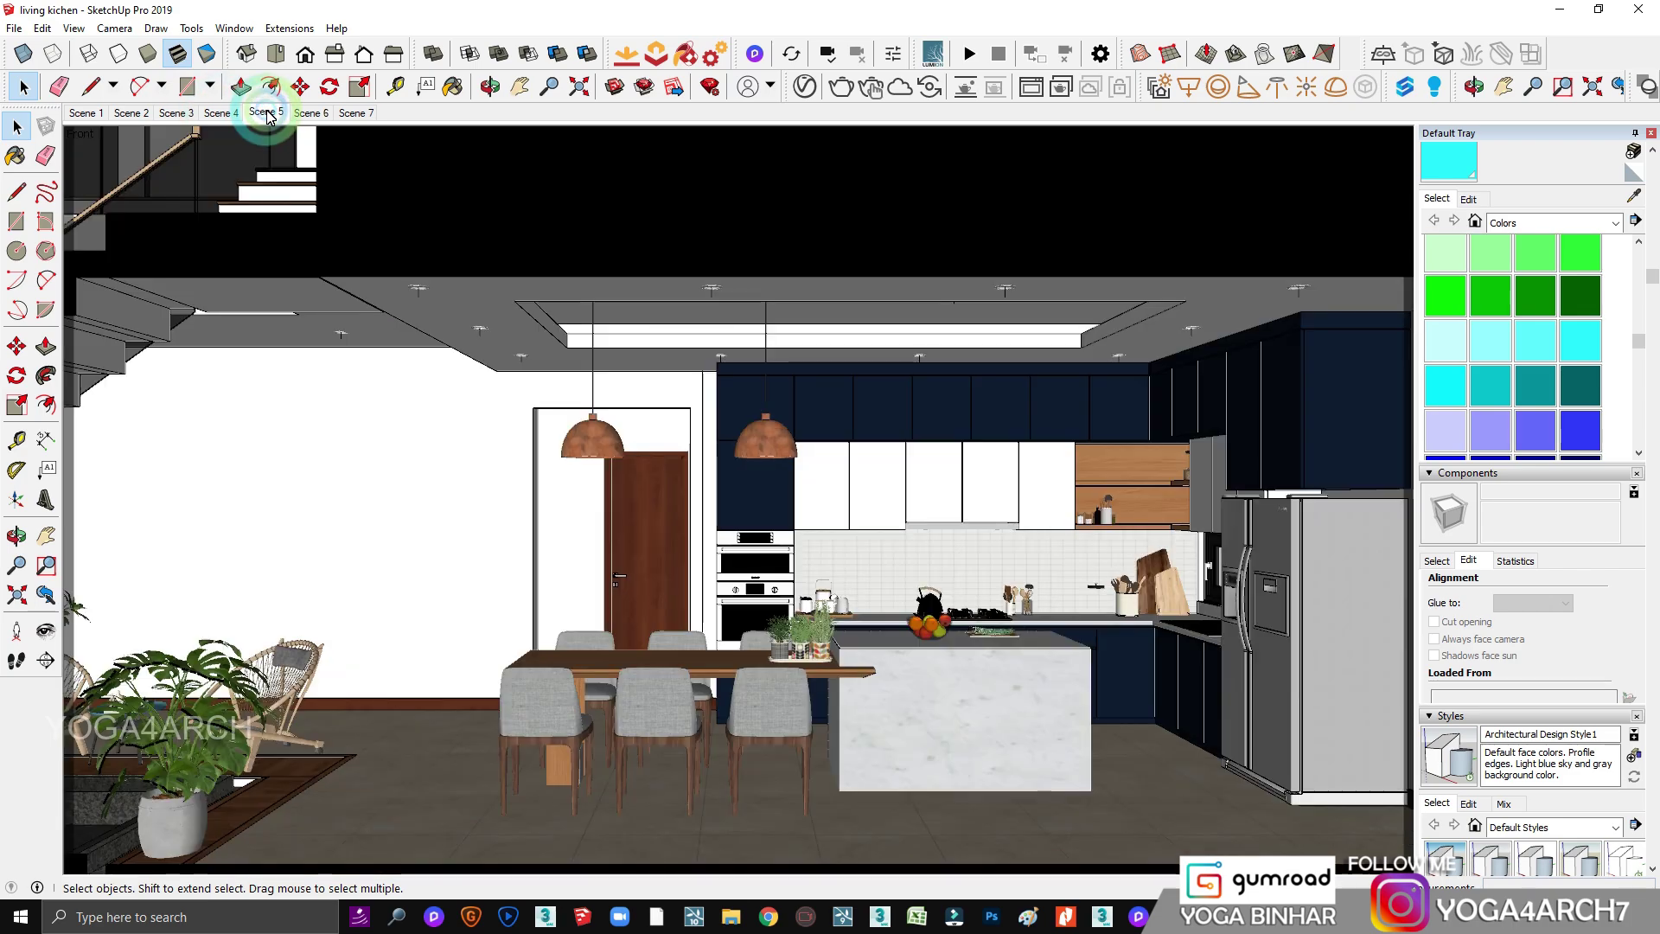
pyautogui.click(311, 115)
pyautogui.click(374, 117)
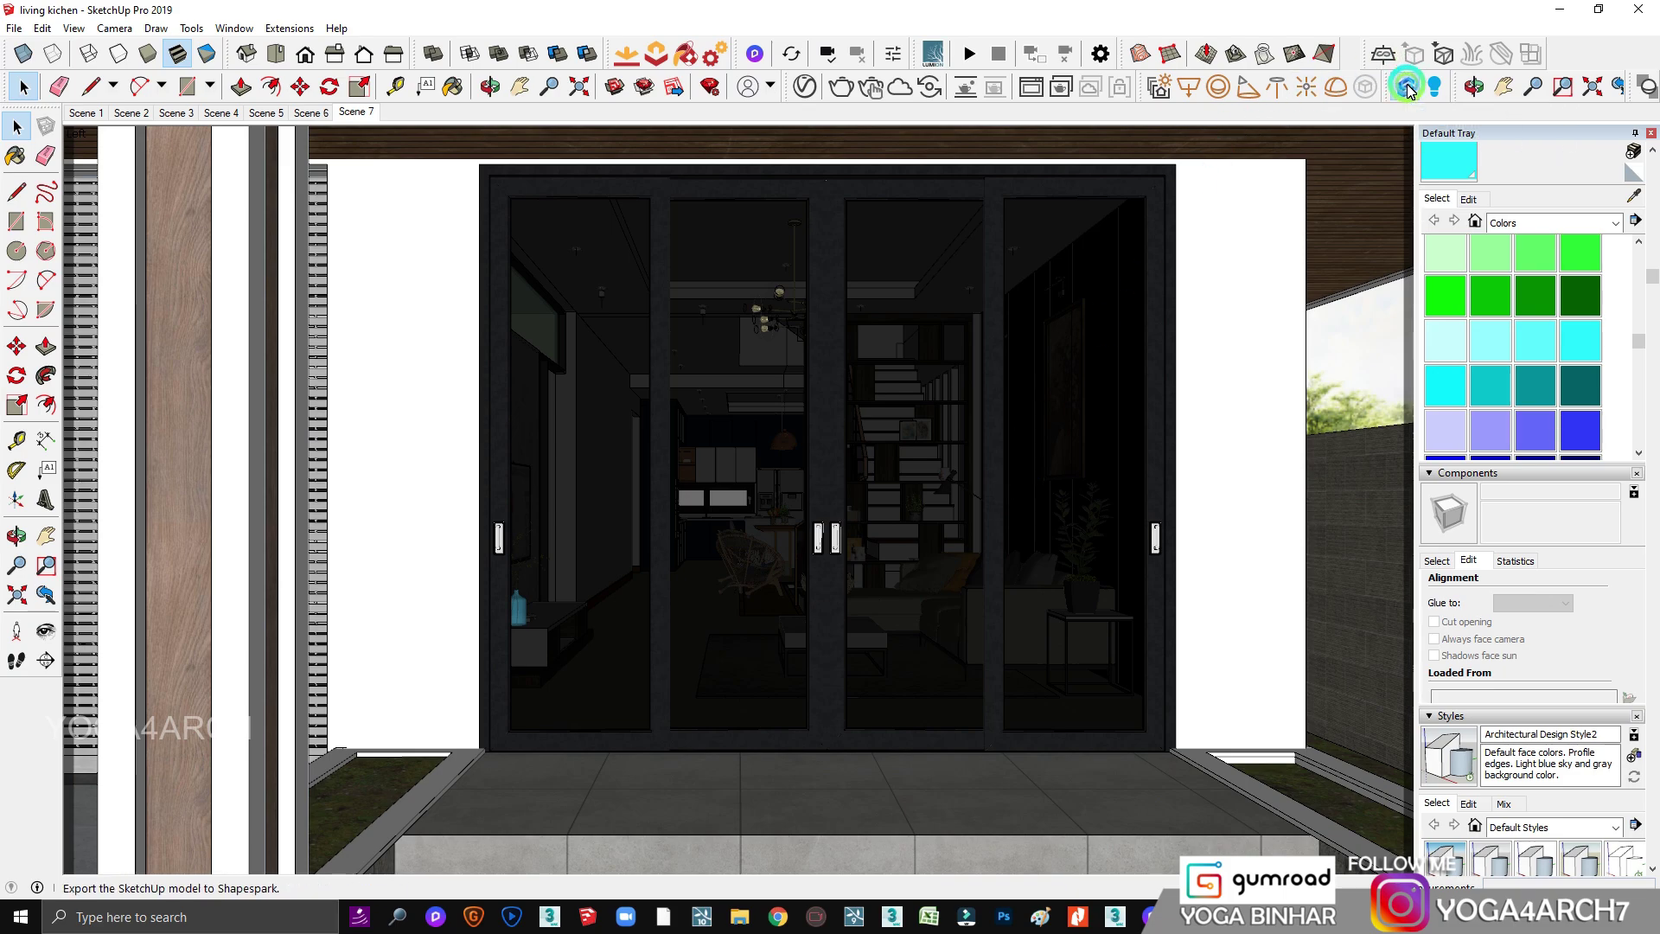
# Step: Export the model to Shapespark as a new scene named new_living
pyautogui.click(907, 432)
pyautogui.write('new living')
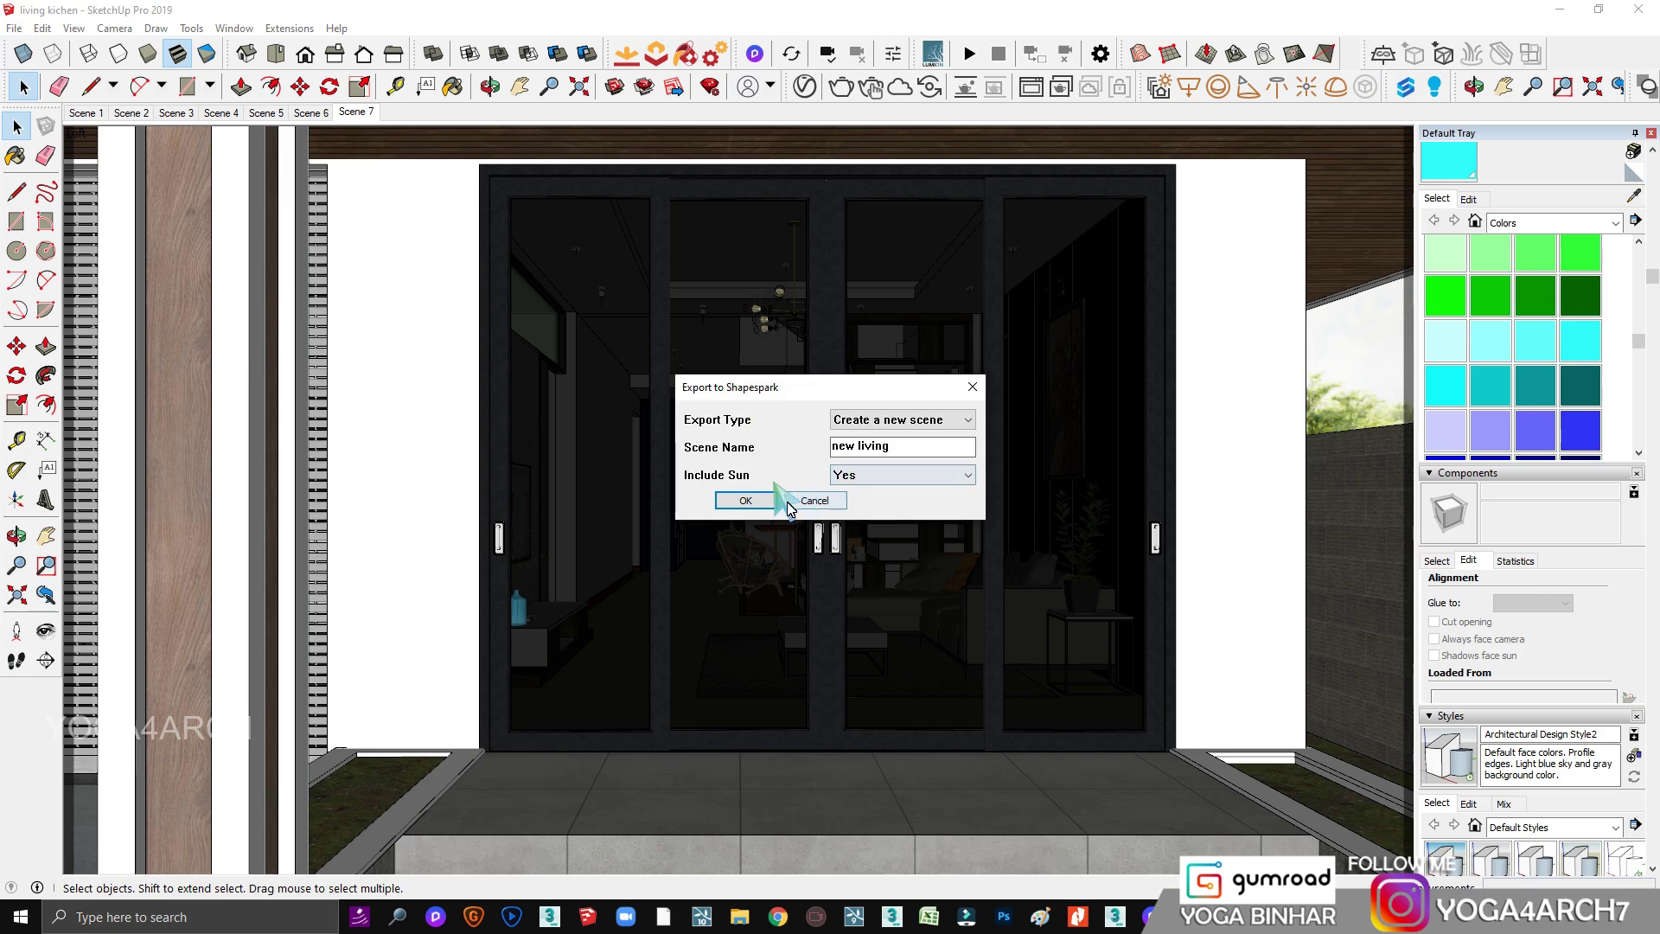
pyautogui.click(761, 501)
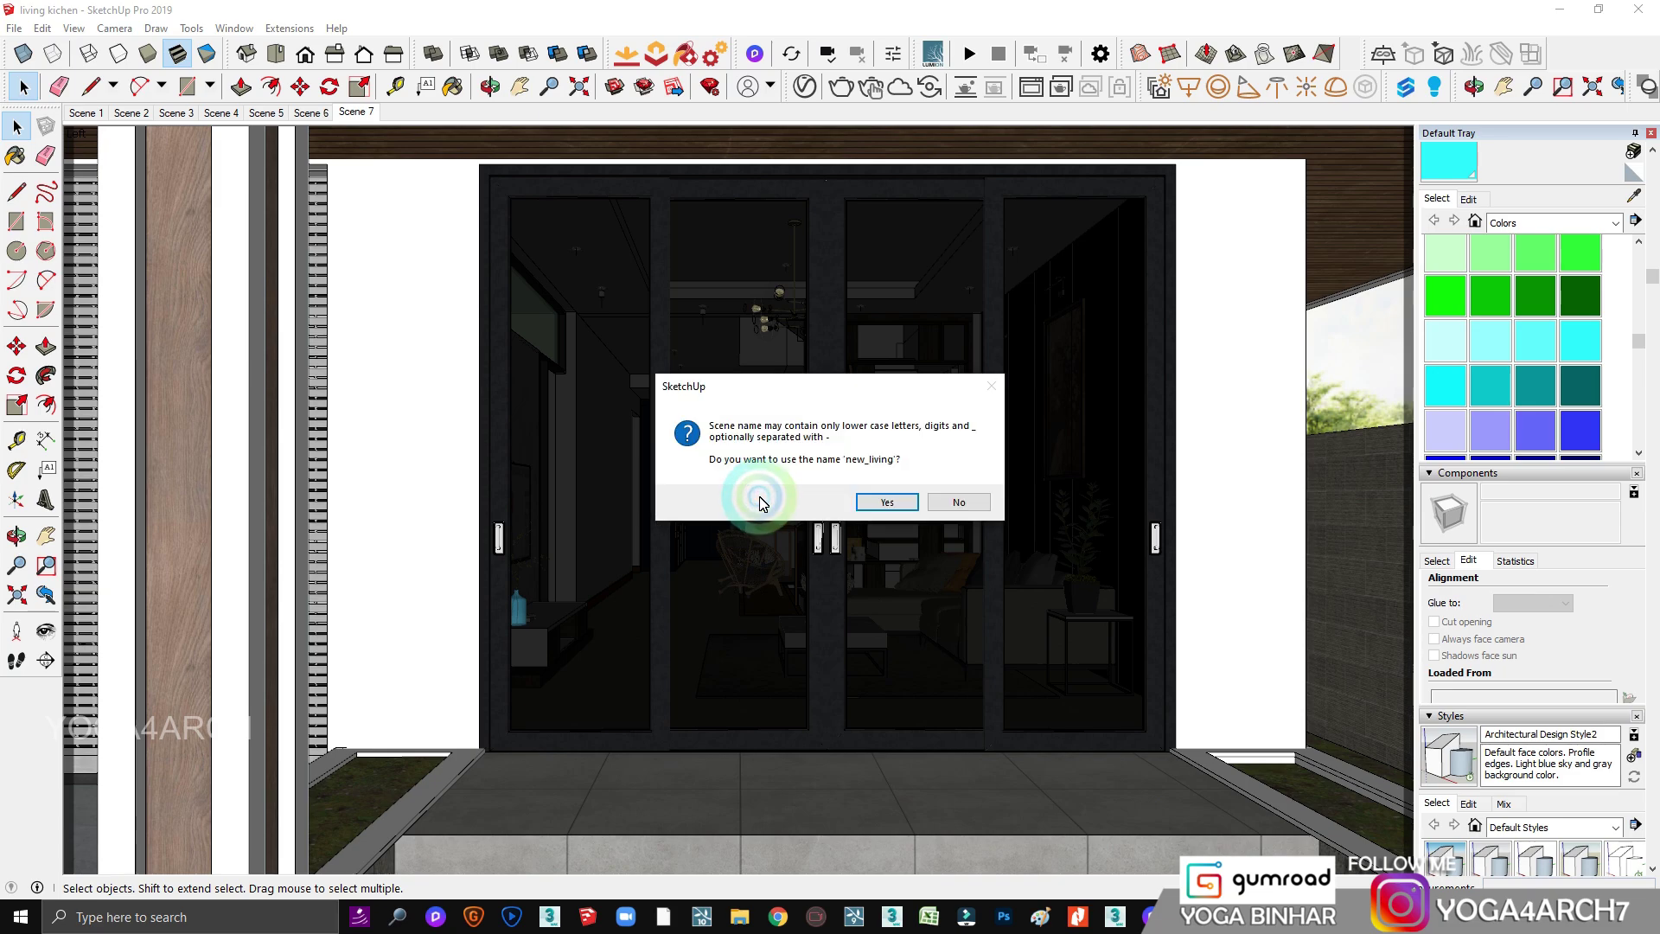
pyautogui.click(874, 510)
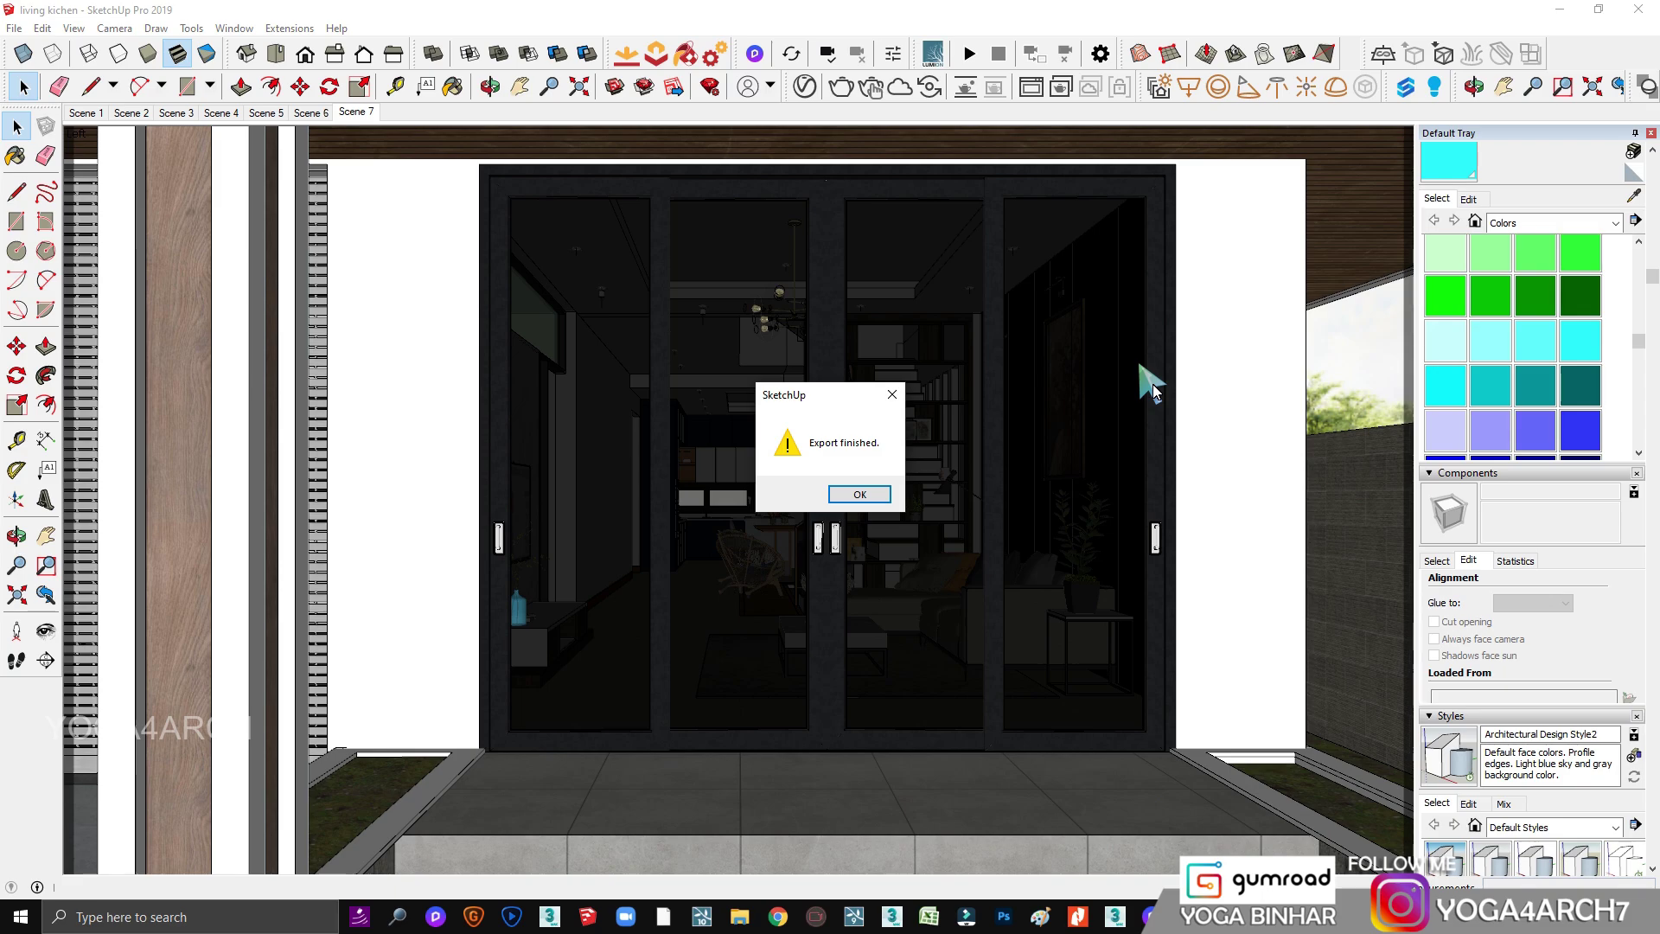
pyautogui.click(862, 495)
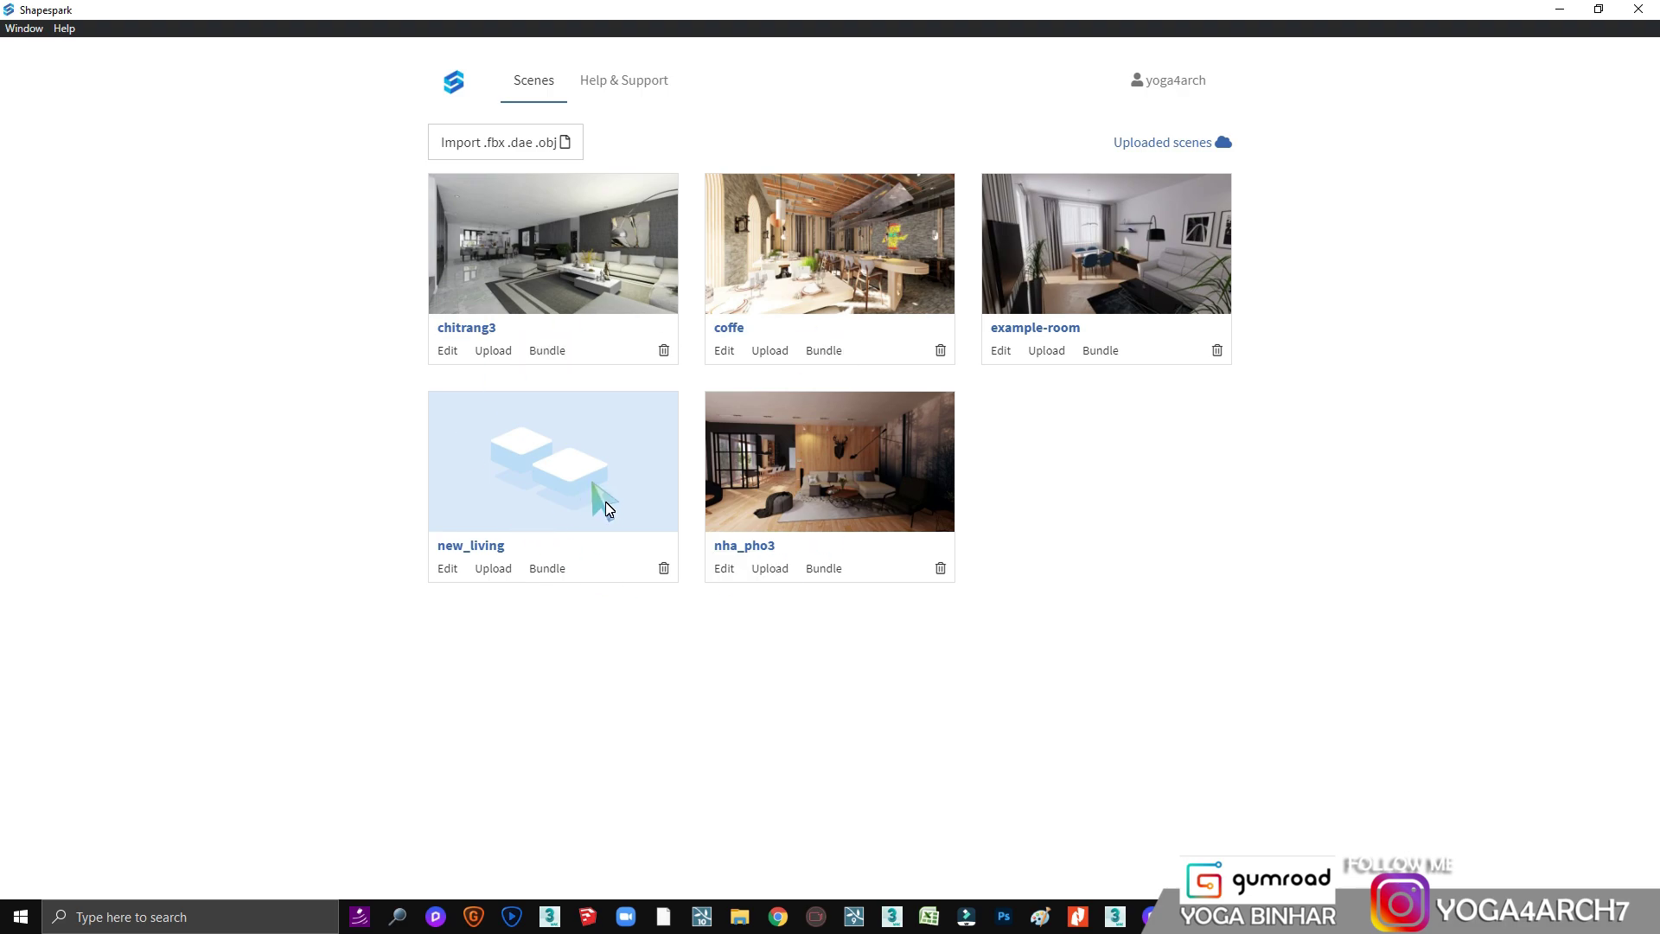
# Step: Open new_living in the editor, dismiss the scale warning, and walk in to the pendant lamps
pyautogui.click(453, 568)
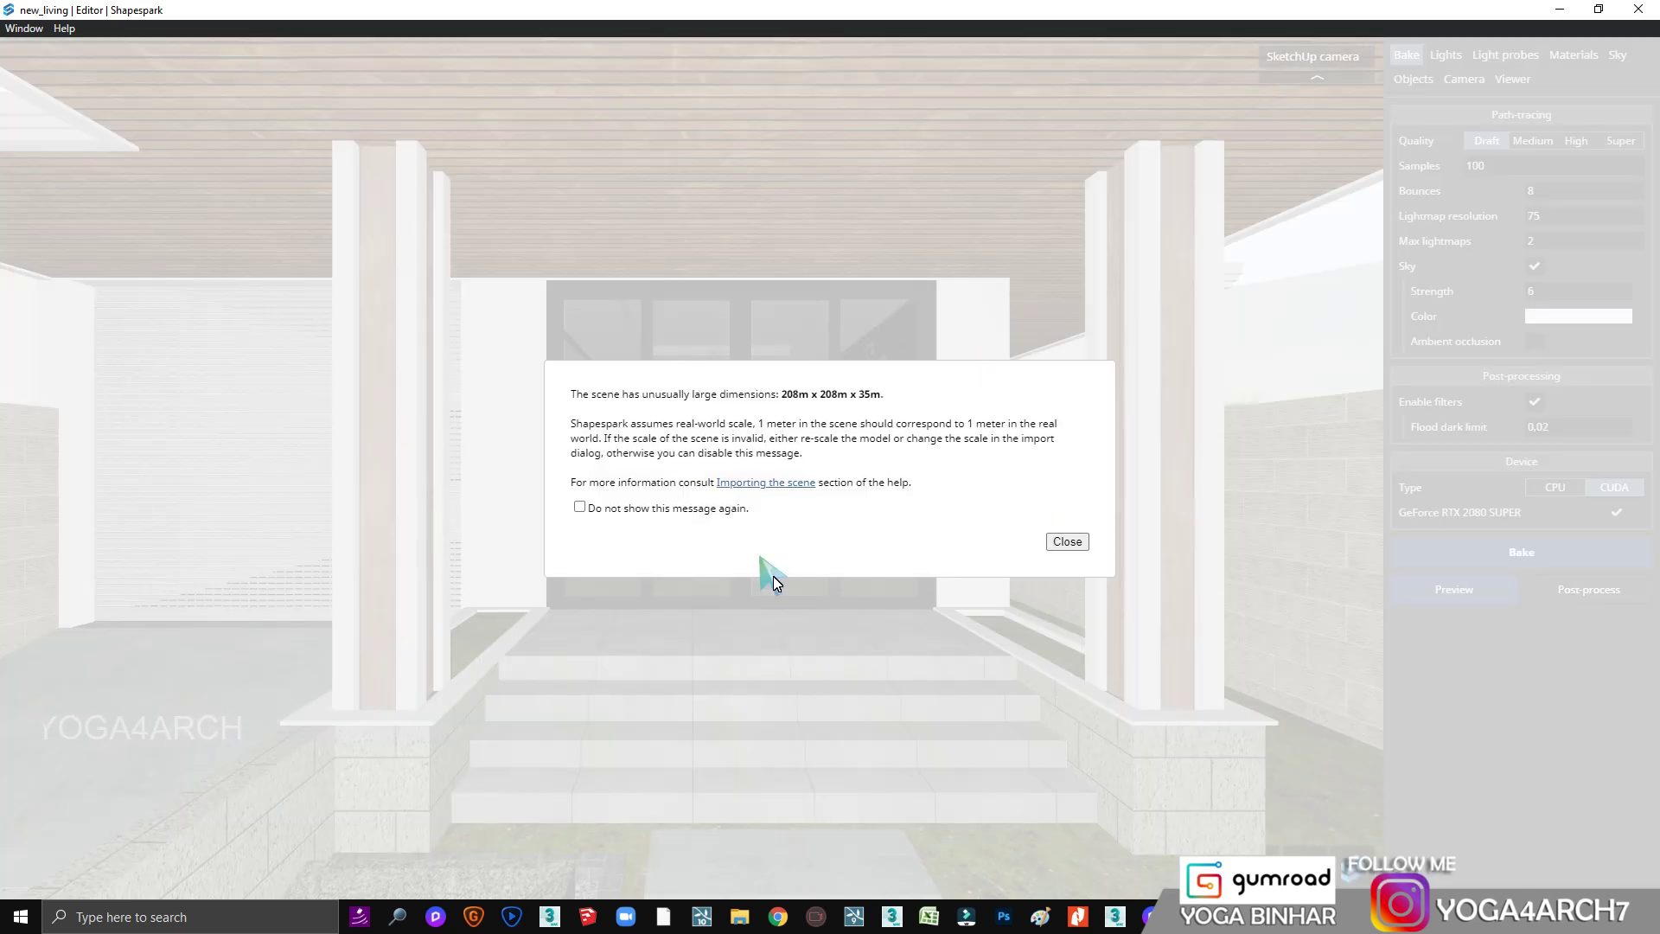
pyautogui.click(1069, 542)
pyautogui.moveTo(831, 449); pyautogui.dragTo(832, 415)
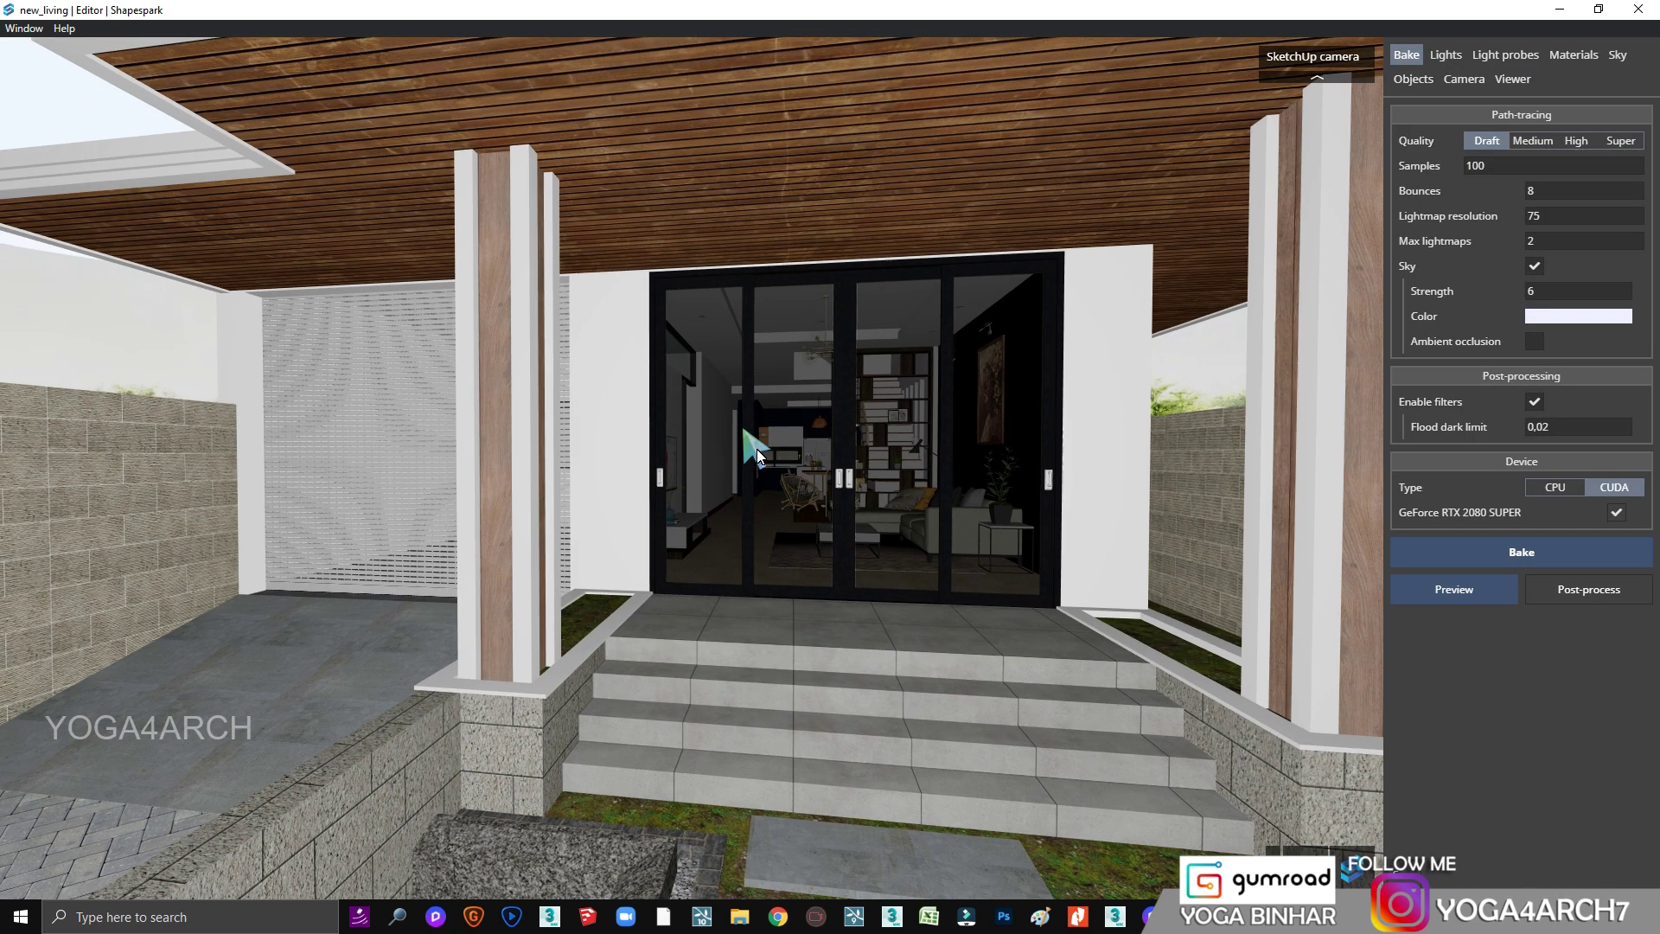
pyautogui.press('w')
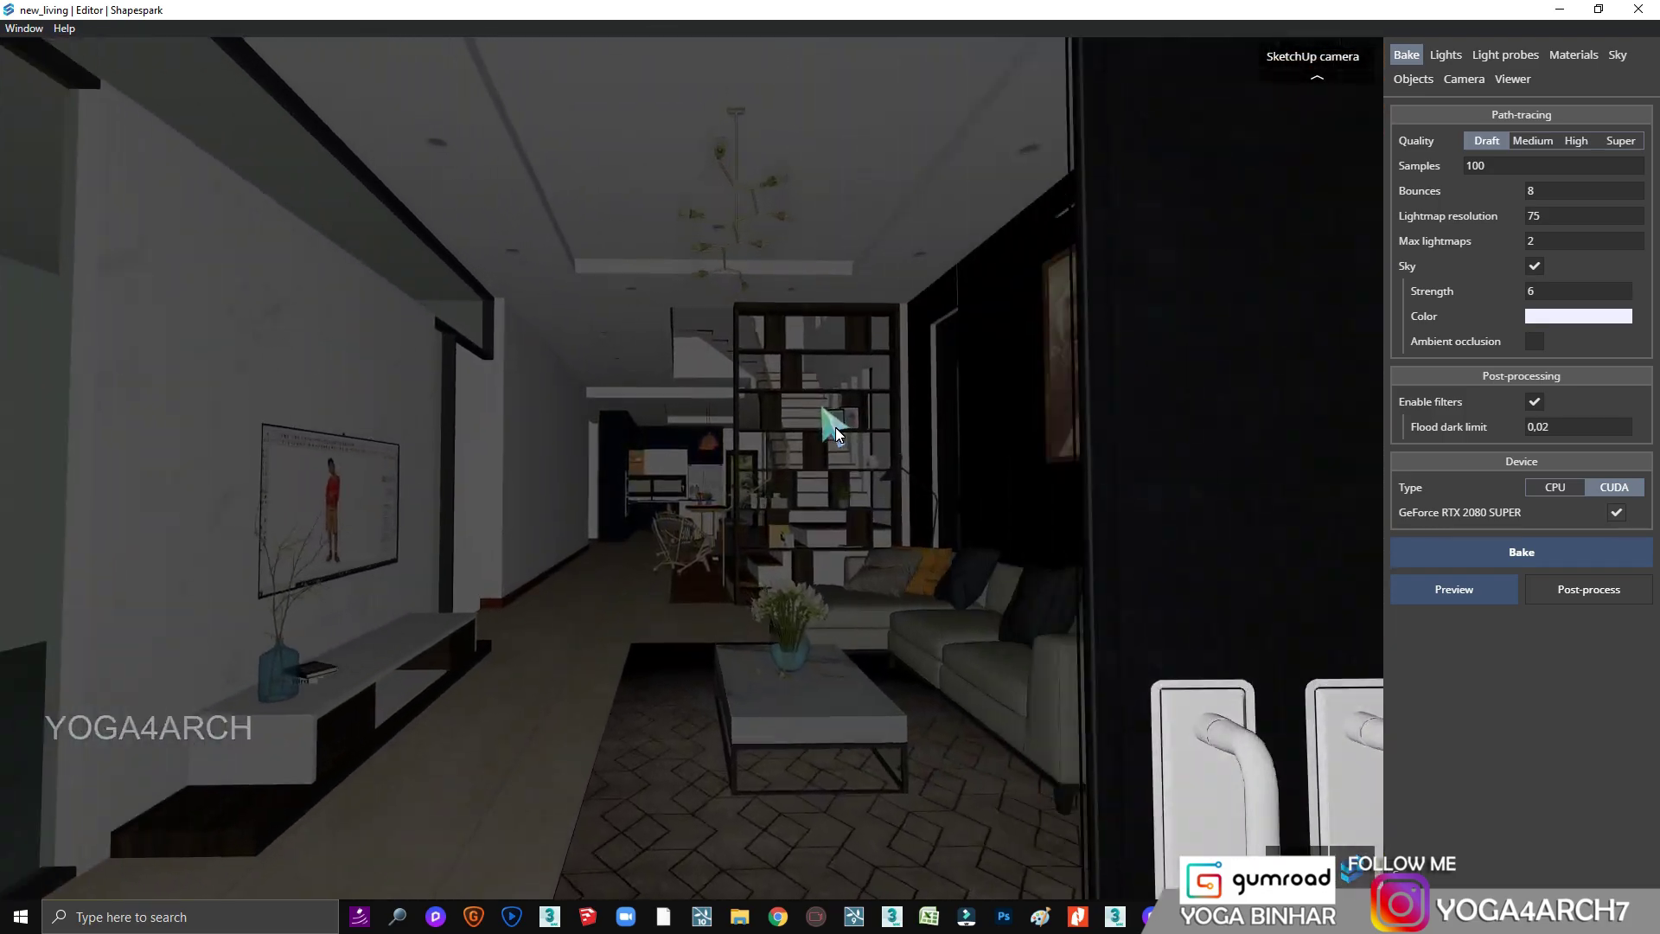
pyautogui.moveTo(835, 427)
pyautogui.mouseDown()
pyautogui.moveTo(553, 533)
pyautogui.moveTo(818, 488)
pyautogui.moveTo(71, 541)
pyautogui.moveTo(719, 379)
pyautogui.moveTo(827, 434)
pyautogui.moveTo(1031, 422)
pyautogui.moveTo(817, 460)
pyautogui.moveTo(1236, 507)
pyautogui.moveTo(765, 433)
pyautogui.moveTo(600, 463)
pyautogui.moveTo(623, 363)
pyautogui.mouseUp()
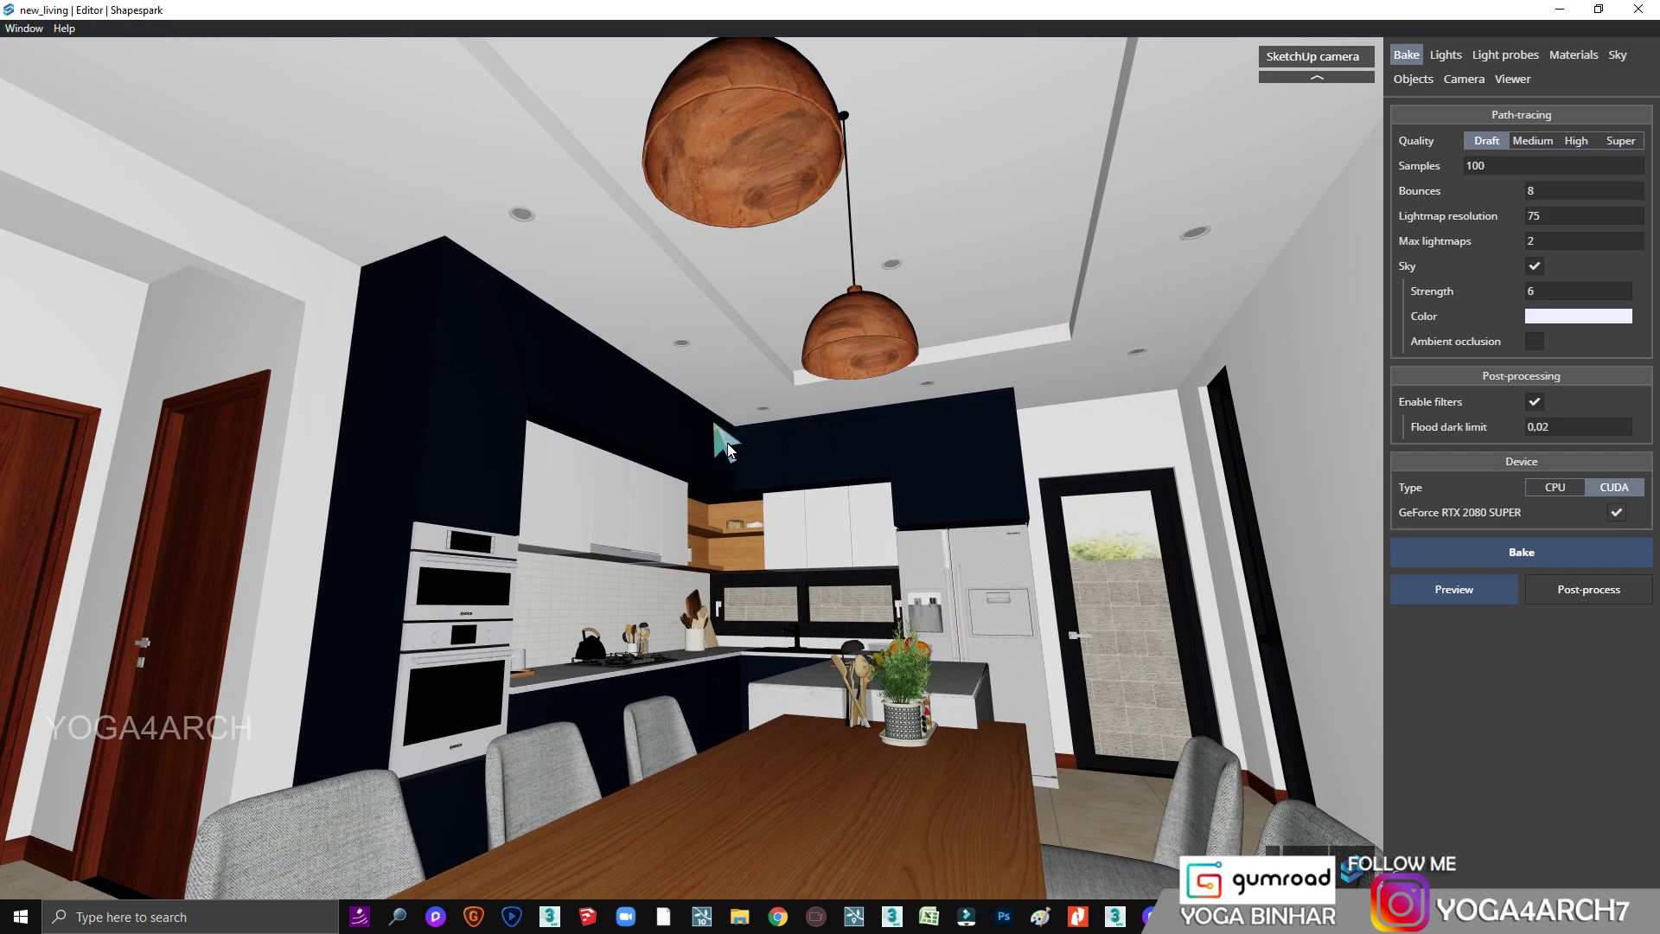
pyautogui.moveTo(726, 446)
pyautogui.mouseDown()
pyautogui.moveTo(1063, 386)
pyautogui.moveTo(822, 326)
pyautogui.moveTo(864, 325)
pyautogui.moveTo(809, 530)
pyautogui.moveTo(738, 545)
pyautogui.mouseUp()
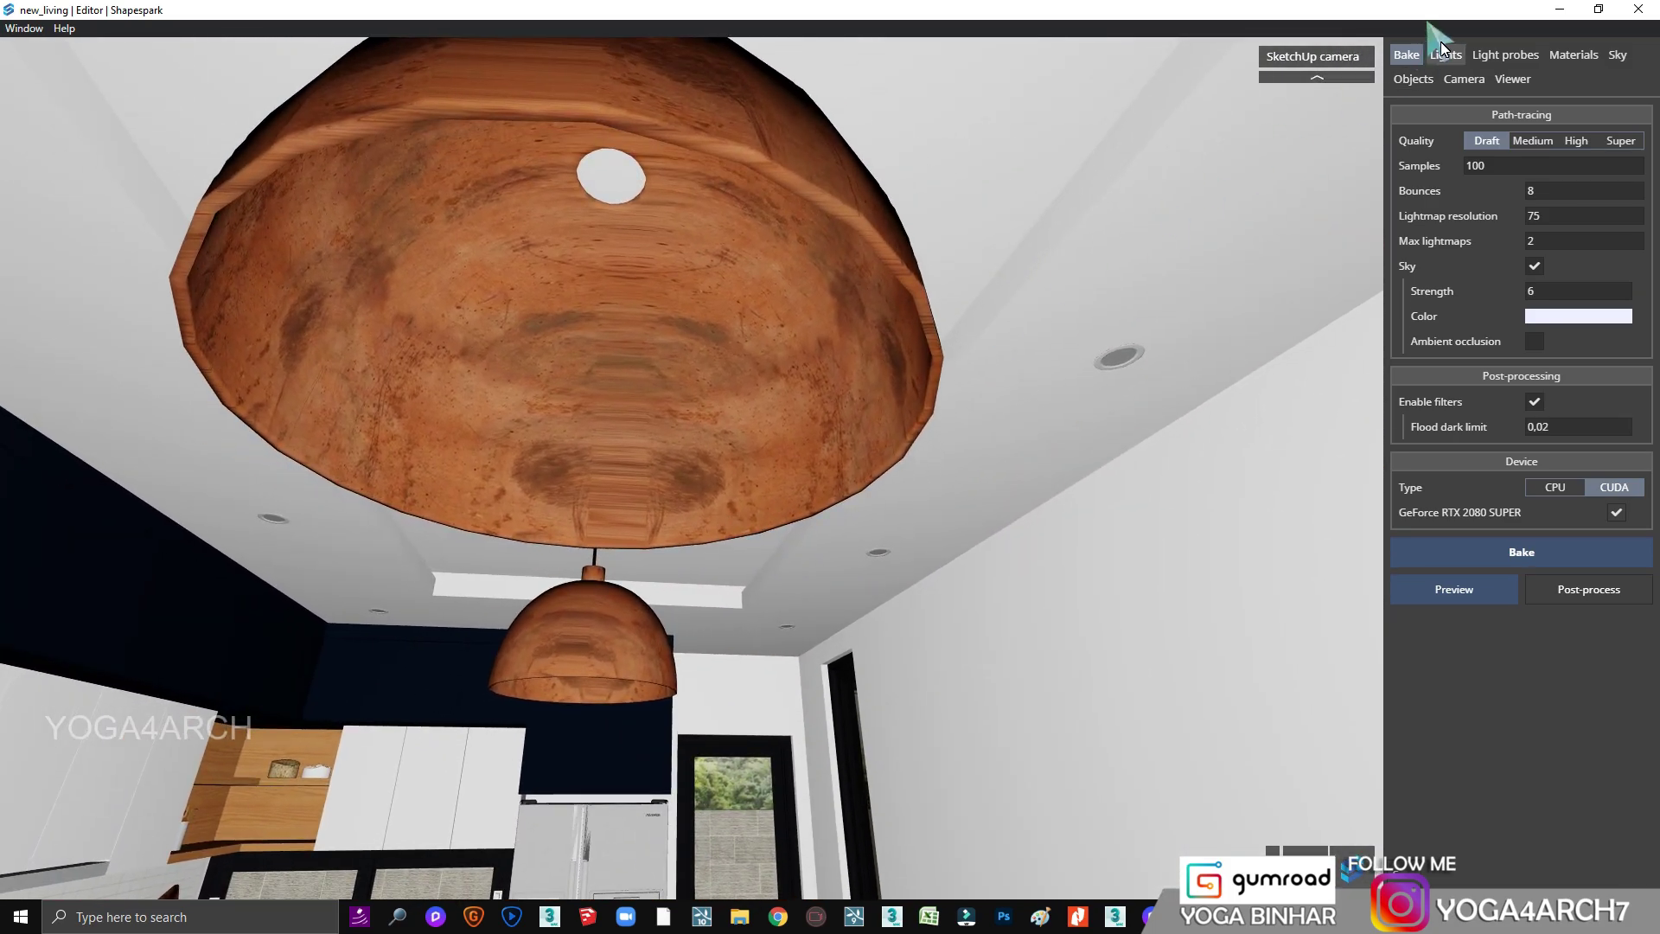
# Step: Add an extra sun instance in the Lights list, then delete it again
pyautogui.click(1443, 61)
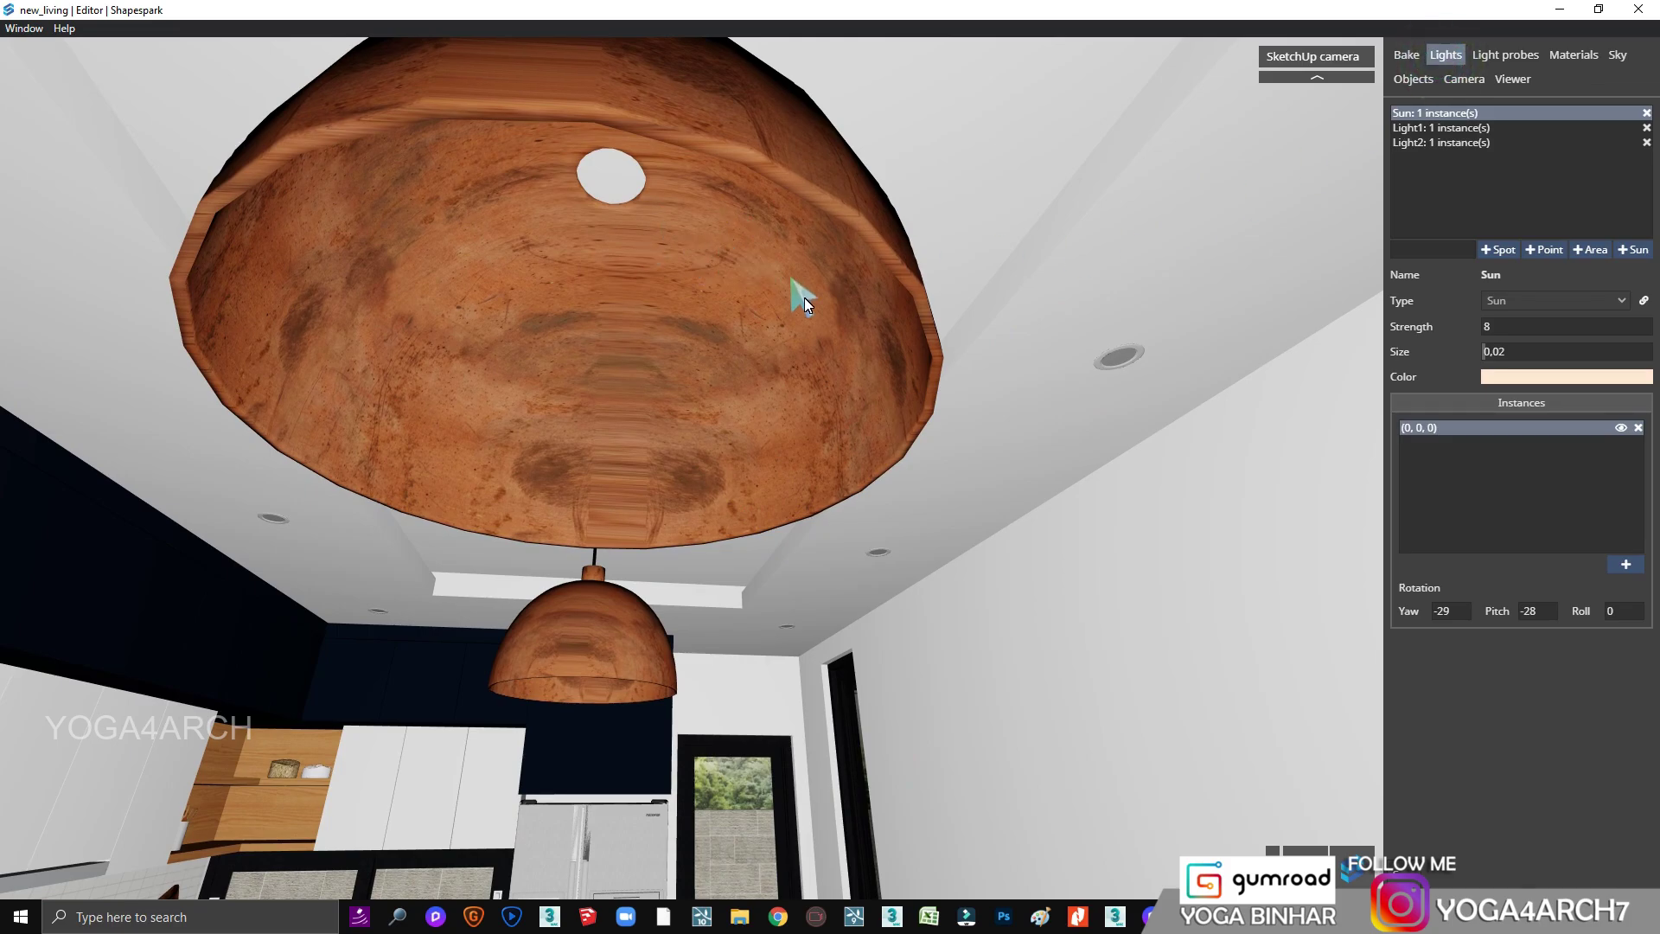
pyautogui.moveTo(804, 297); pyautogui.dragTo(1083, 287)
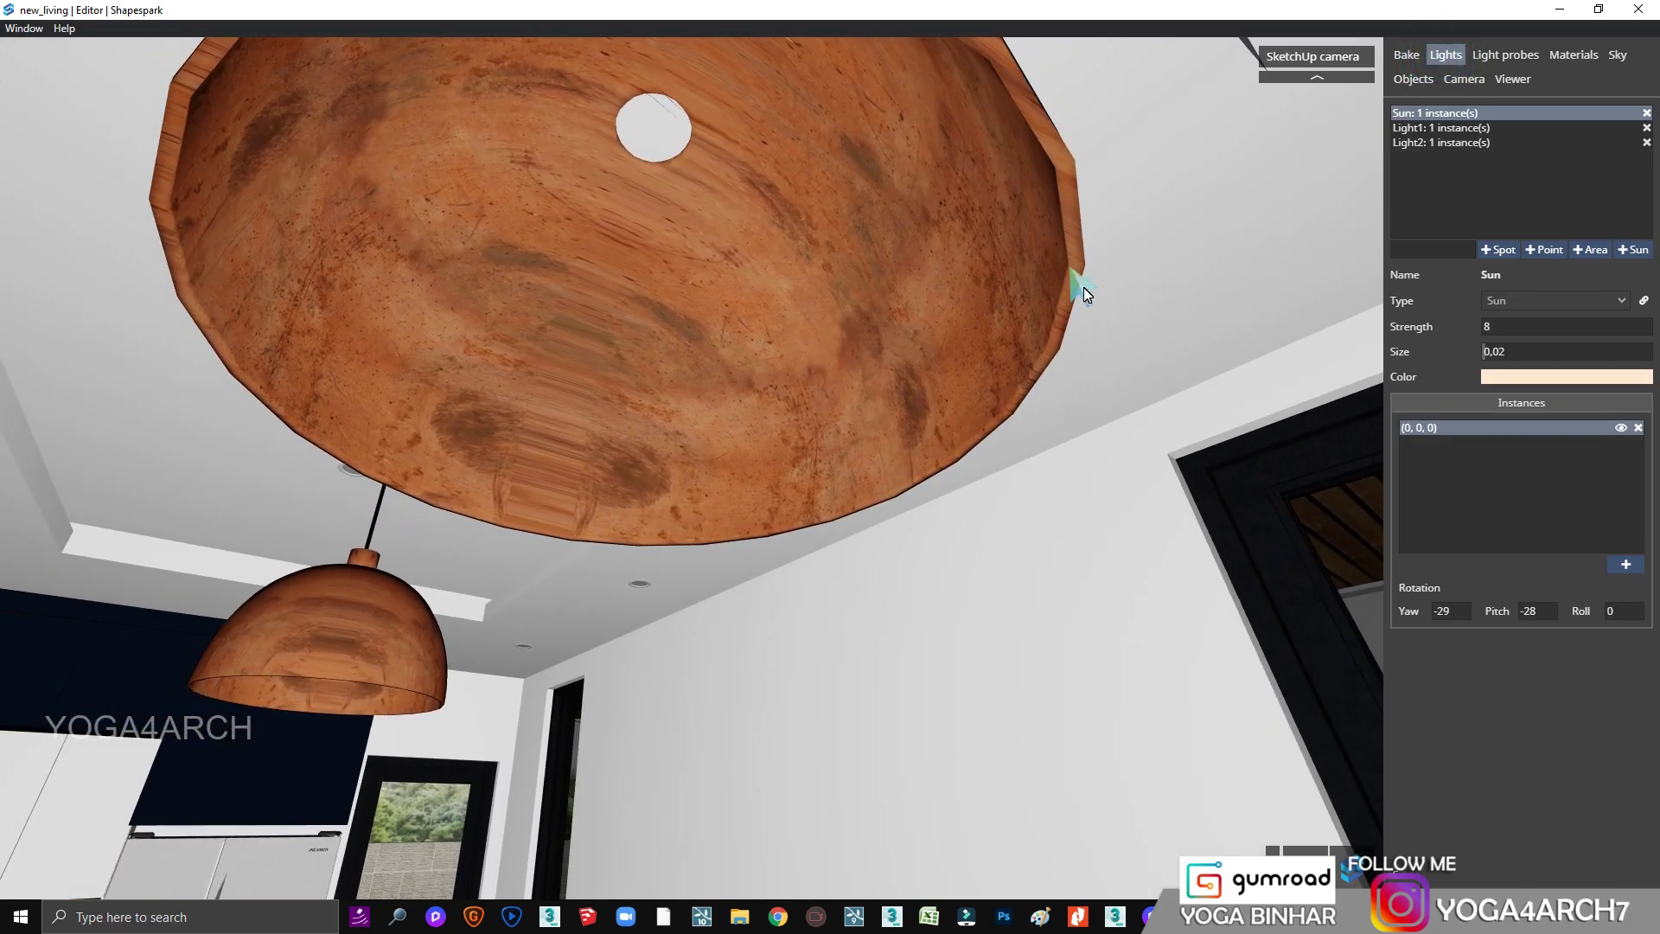
pyautogui.click(1627, 560)
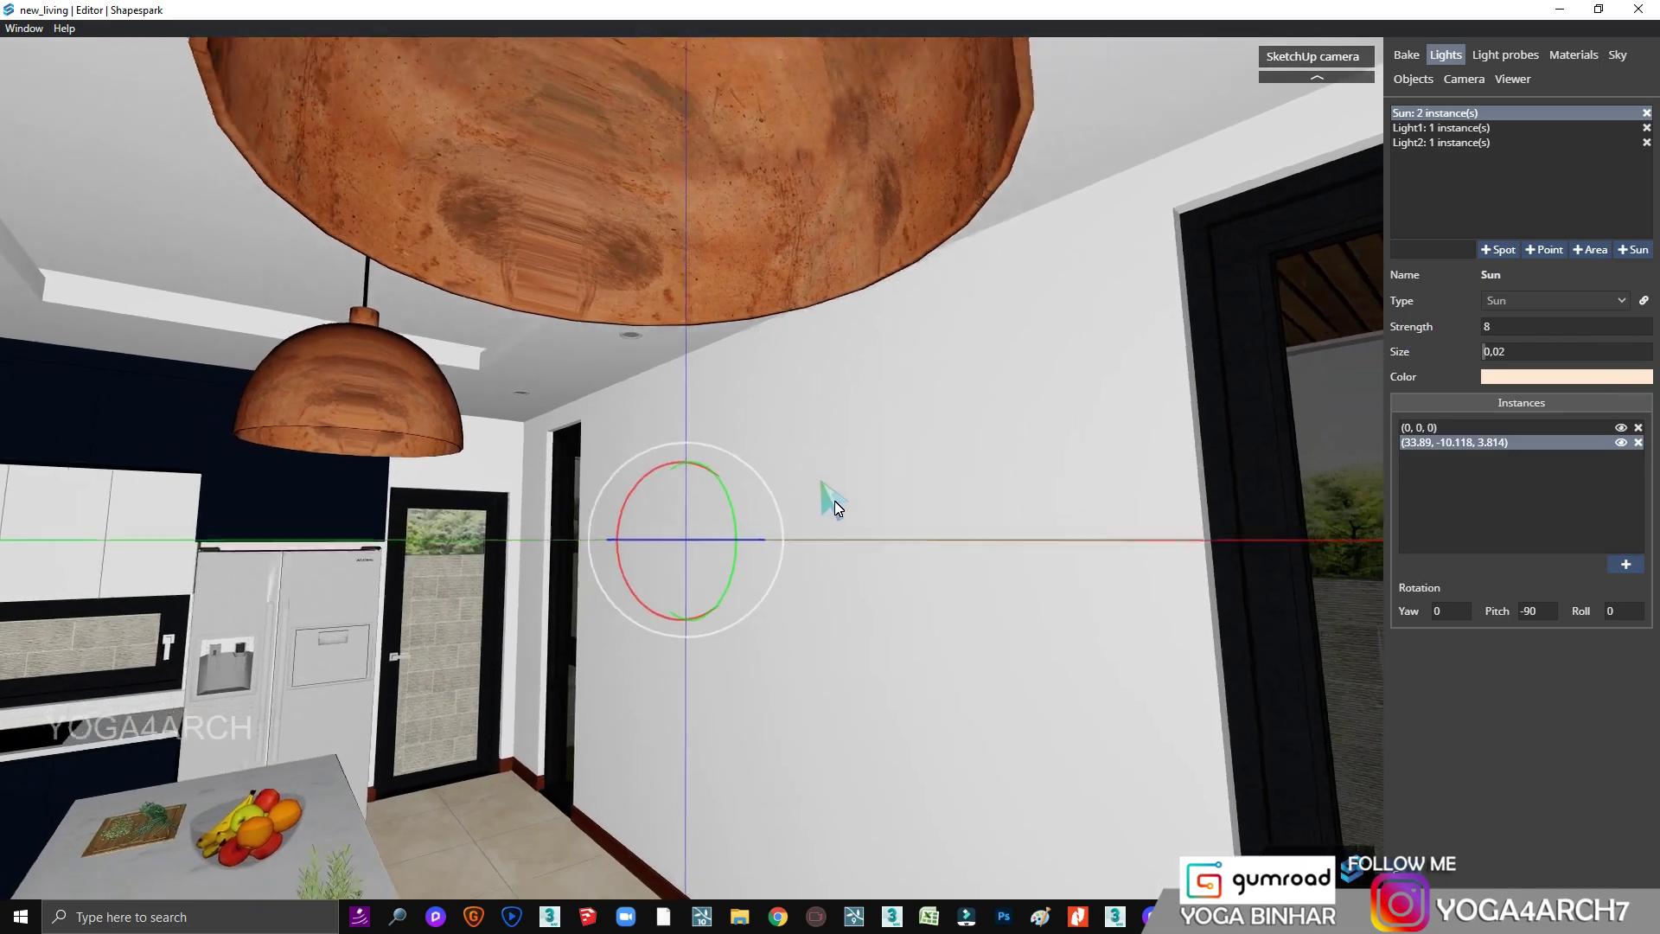
pyautogui.scroll(-5, 908, 519)
pyautogui.moveTo(982, 537)
pyautogui.mouseDown()
pyautogui.moveTo(739, 491)
pyautogui.moveTo(1005, 476)
pyautogui.moveTo(916, 453)
pyautogui.moveTo(838, 400)
pyautogui.moveTo(649, 434)
pyautogui.moveTo(843, 441)
pyautogui.mouseUp()
pyautogui.click(1643, 446)
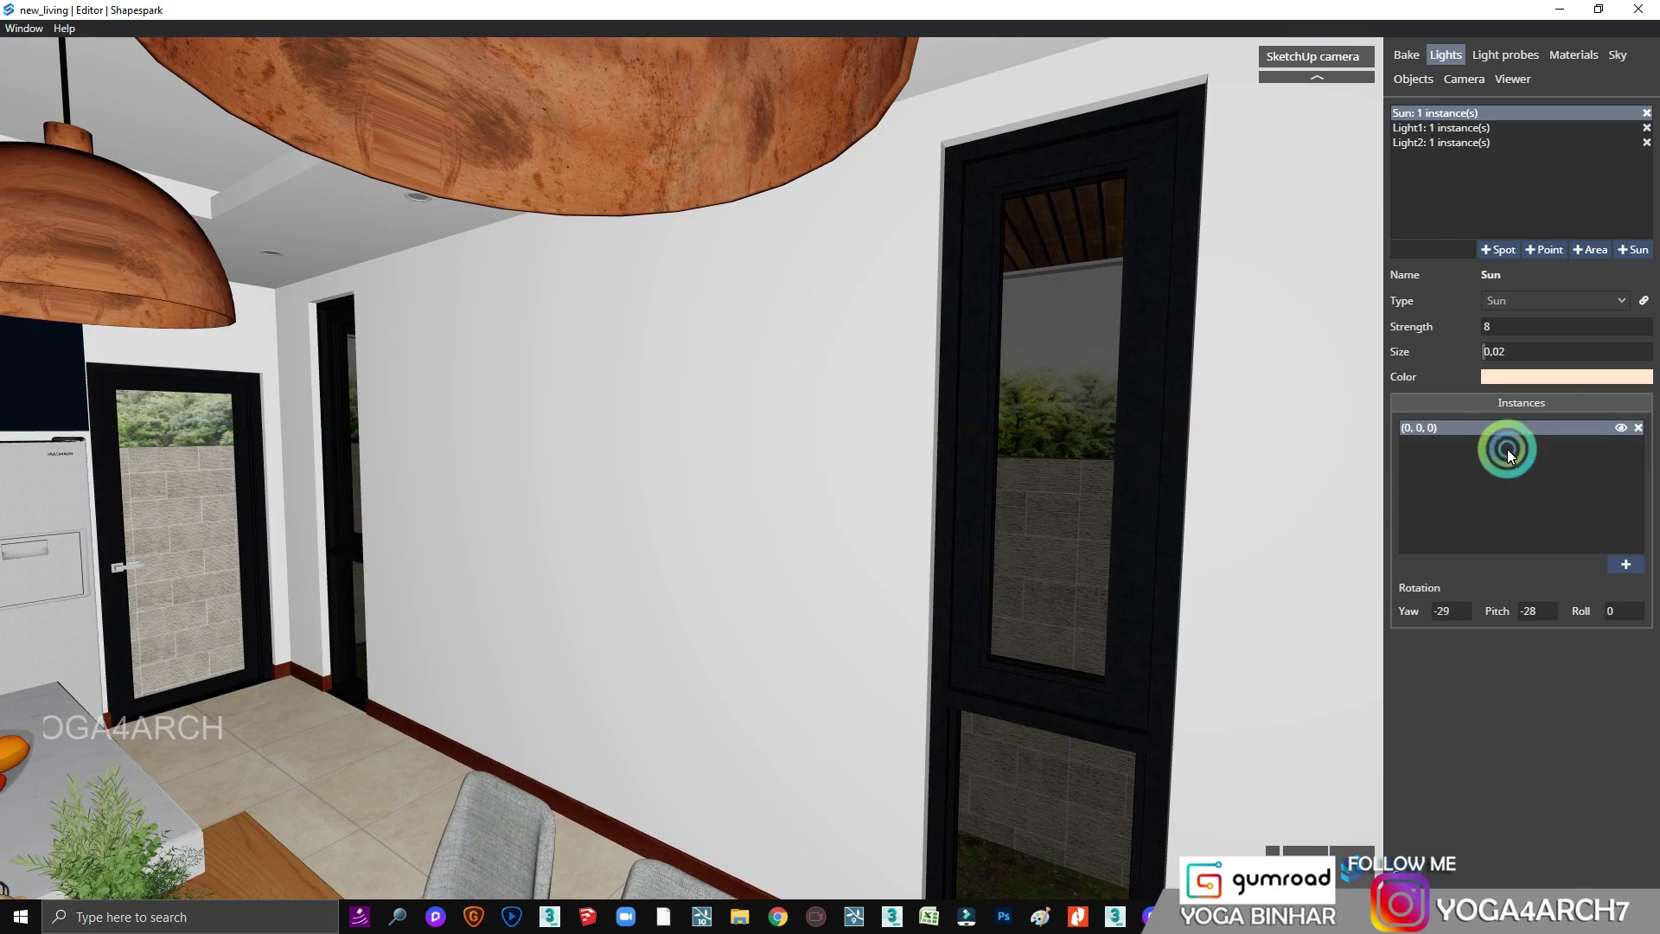
# Step: Add a spot light named light below the large pendant lamp
pyautogui.click(1498, 249)
pyautogui.moveTo(926, 359); pyautogui.dragTo(886, 357)
pyautogui.click(885, 356)
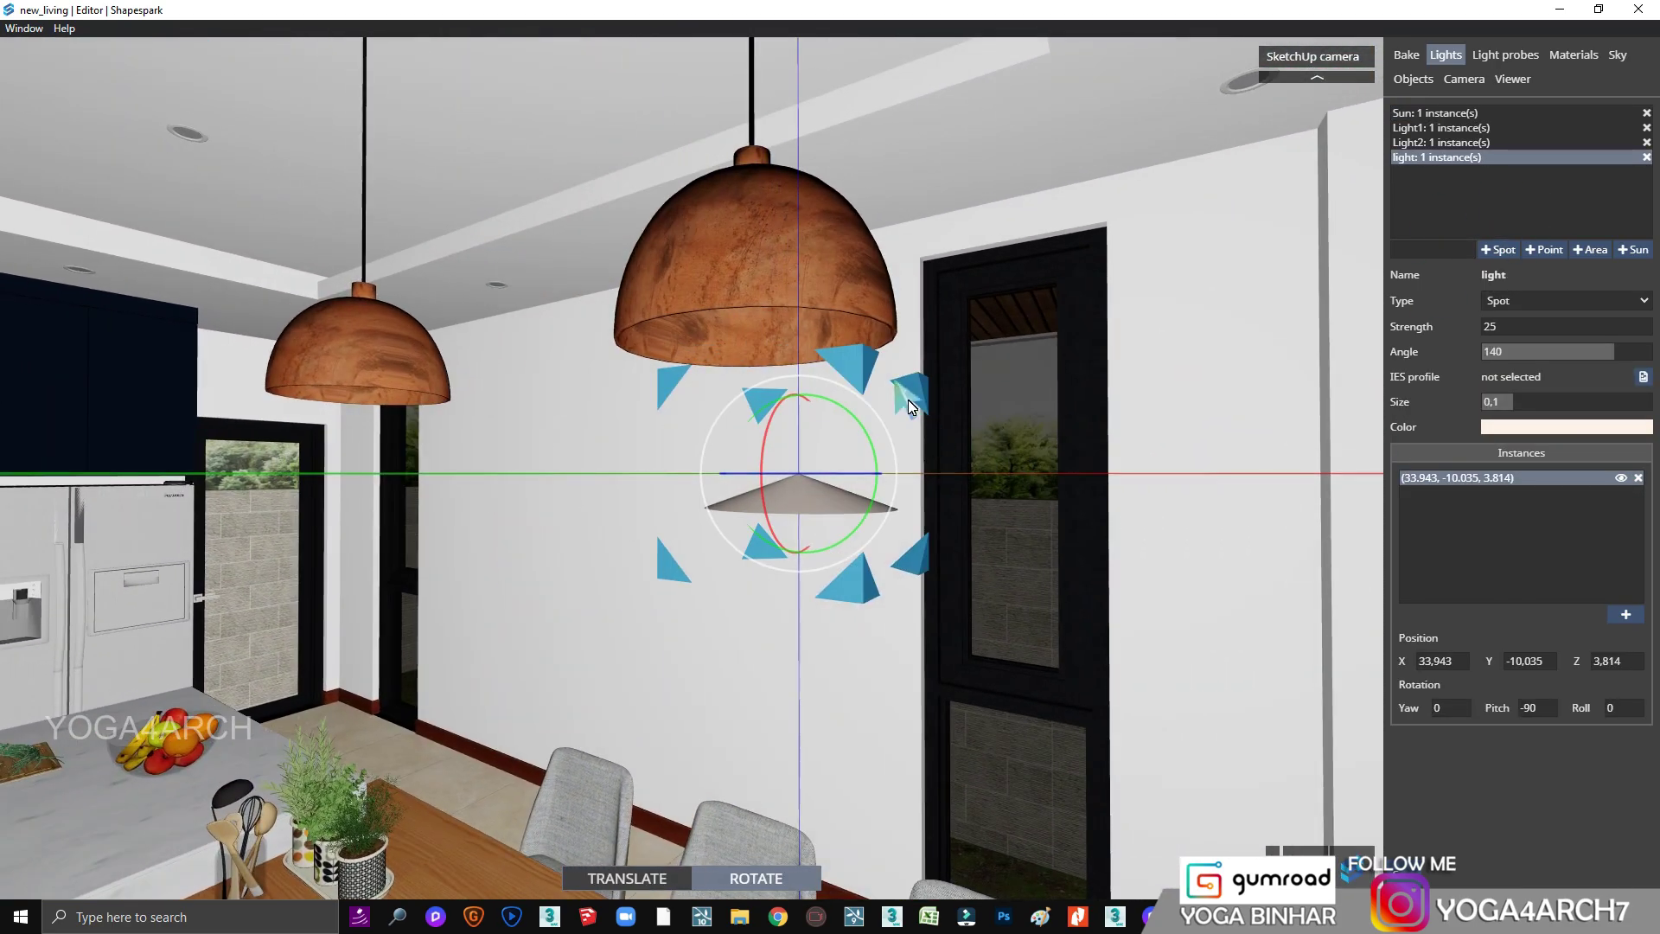
pyautogui.click(862, 364)
pyautogui.click(825, 481)
pyautogui.scroll(-5, 824, 480)
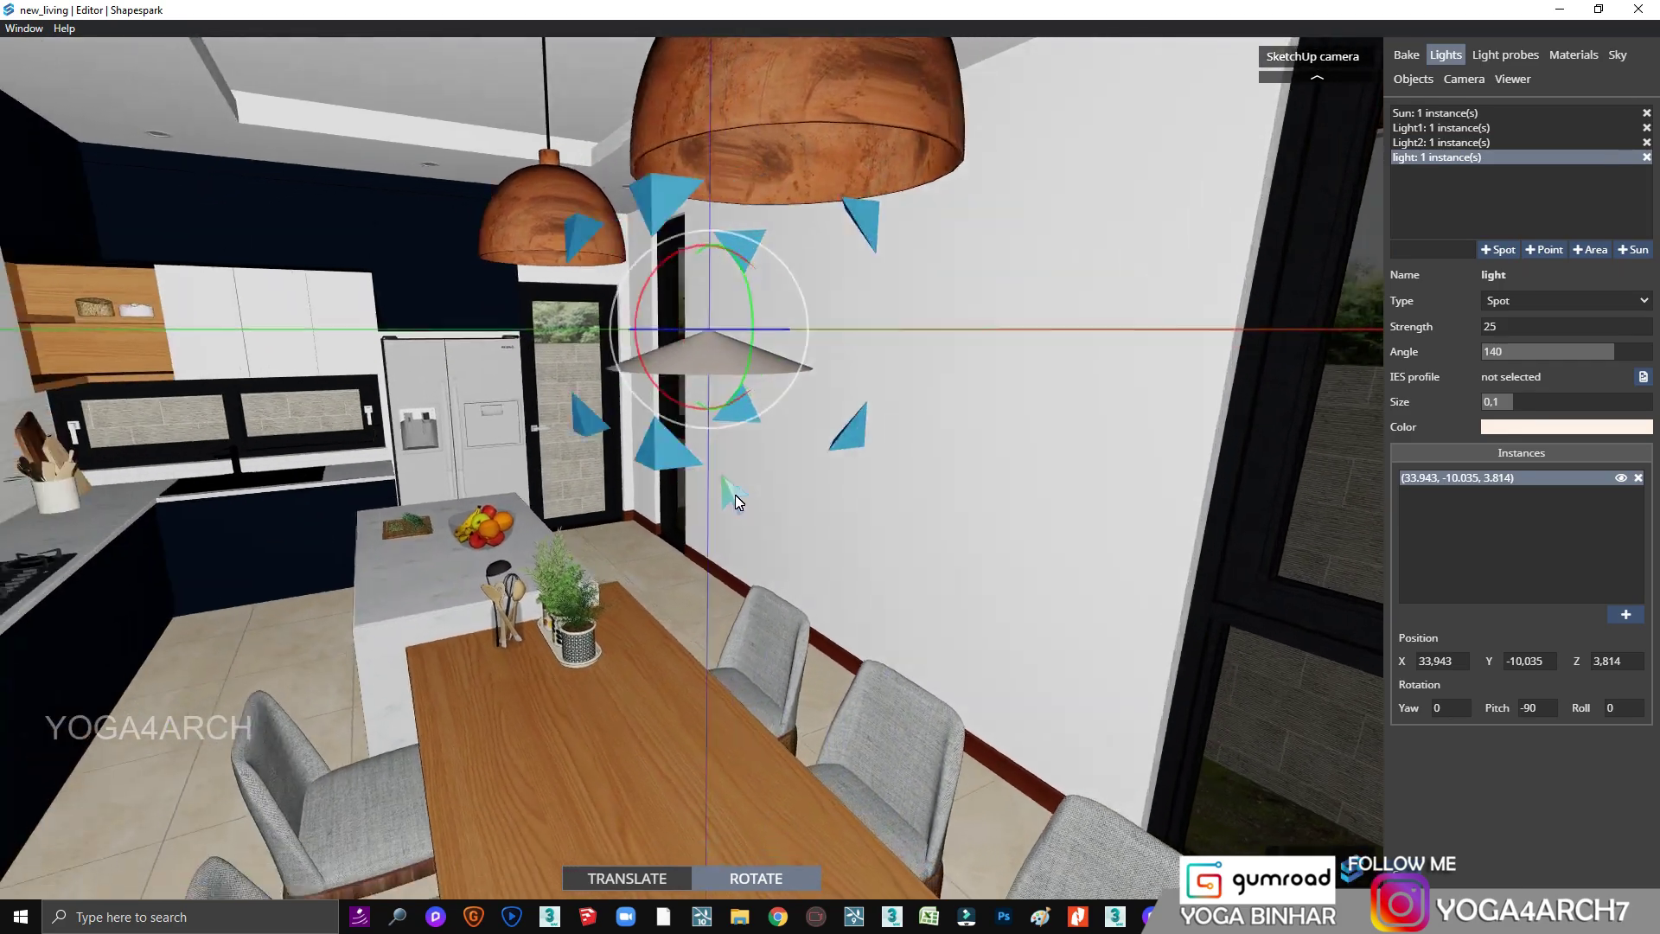
pyautogui.moveTo(733, 376); pyautogui.dragTo(806, 734)
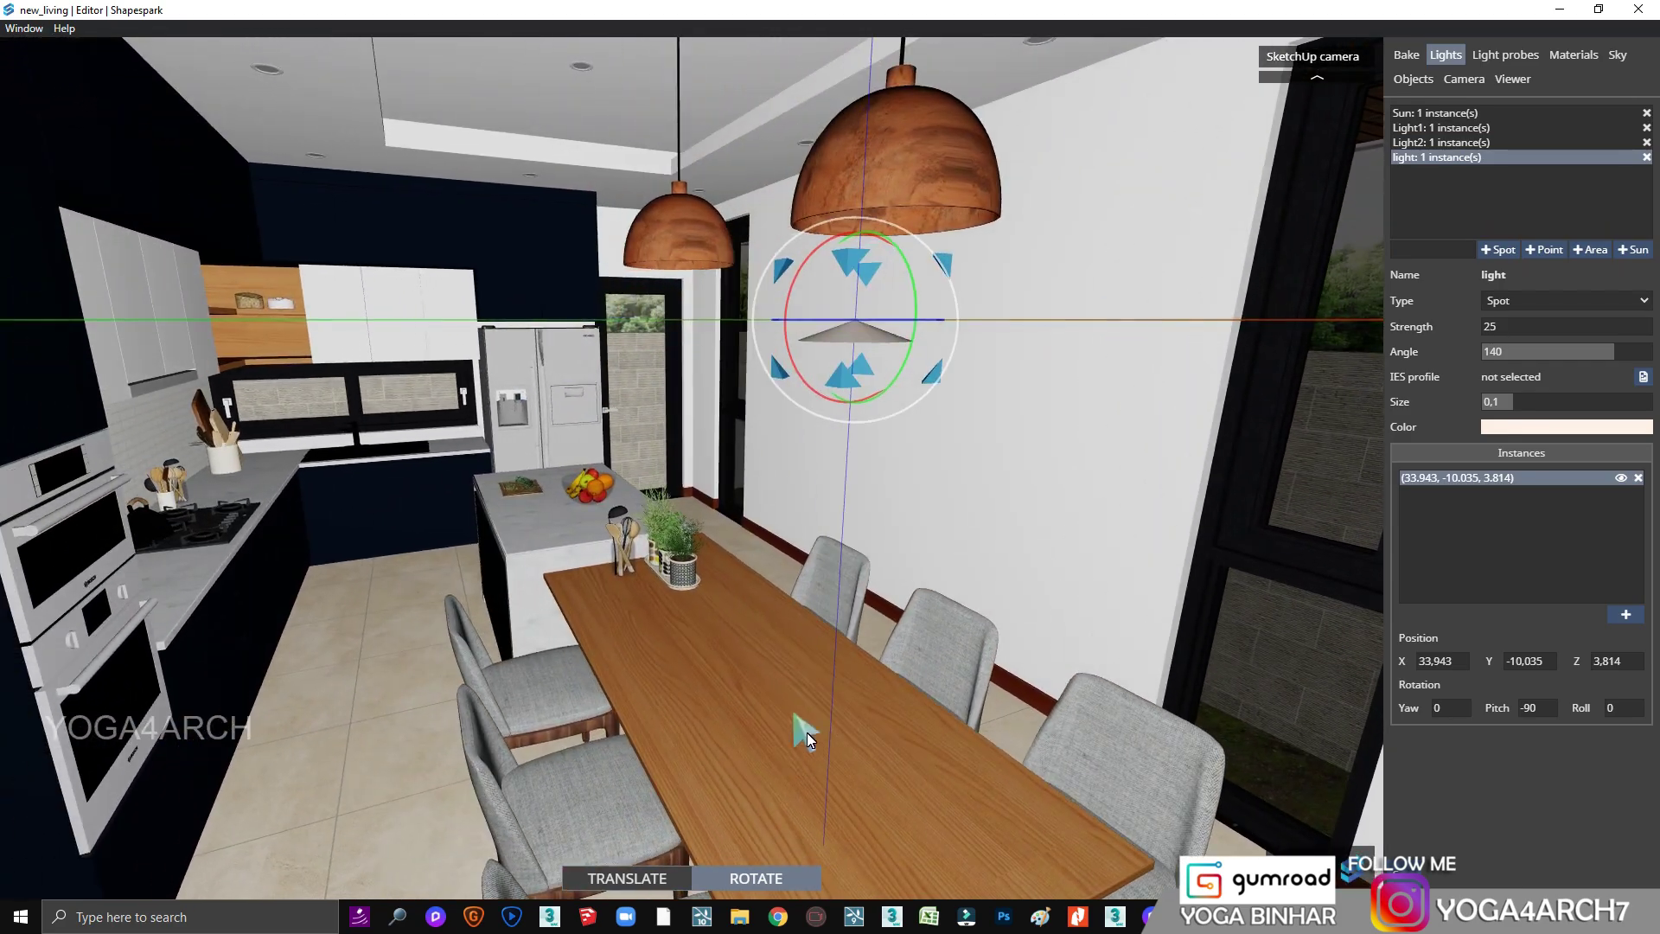
# Step: Move the spot light up into the lamp shade and centre it along X
pyautogui.click(636, 878)
pyautogui.moveTo(759, 326)
pyautogui.mouseDown()
pyautogui.moveTo(796, 128)
pyautogui.moveTo(1091, 240)
pyautogui.mouseUp()
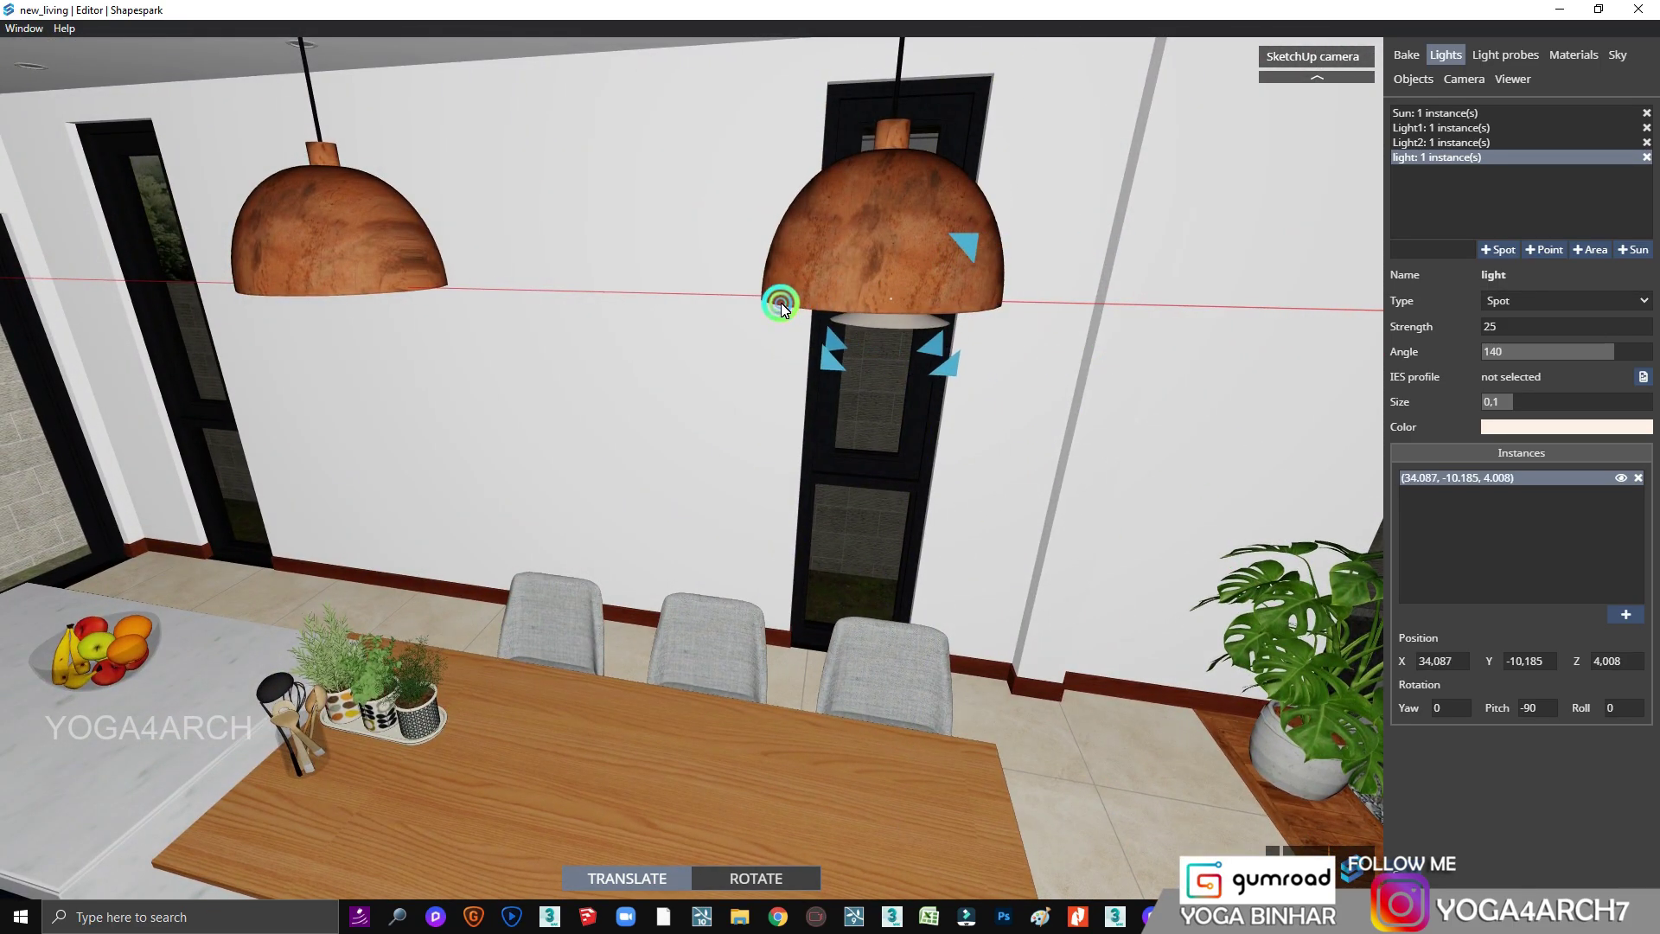
pyautogui.moveTo(870, 297)
pyautogui.mouseDown()
pyautogui.moveTo(948, 279)
pyautogui.moveTo(495, 262)
pyautogui.moveTo(743, 239)
pyautogui.mouseUp()
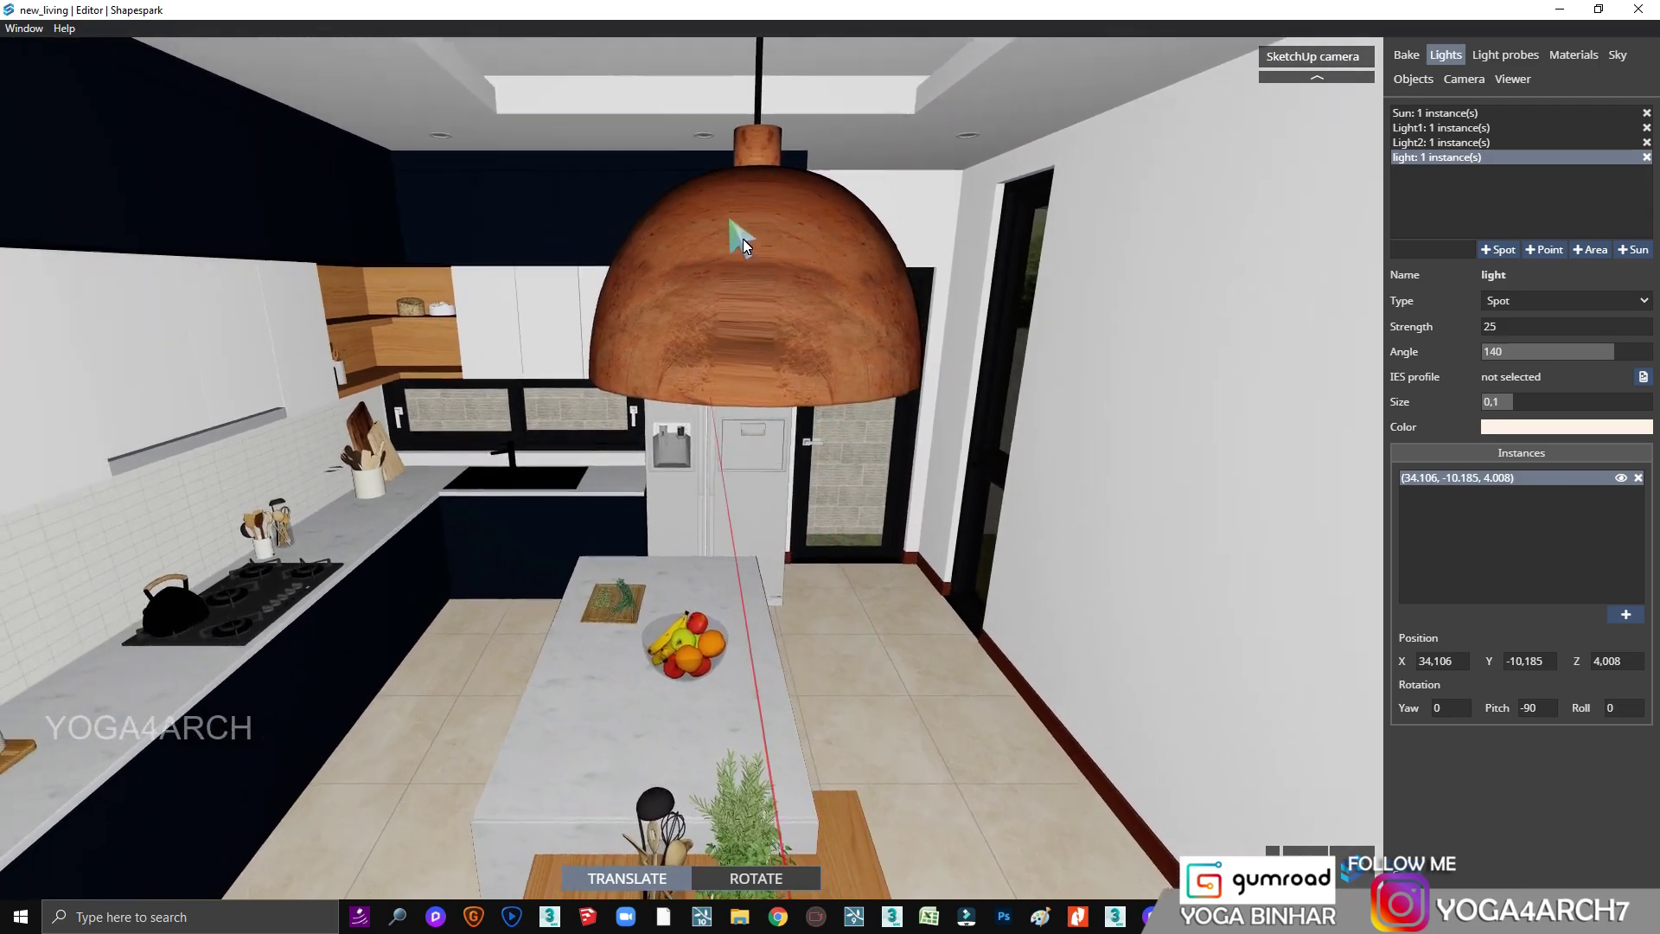
pyautogui.scroll(3, 743, 238)
pyautogui.scroll(3, 761, 206)
pyautogui.scroll(3, 763, 212)
pyautogui.scroll(3, 777, 201)
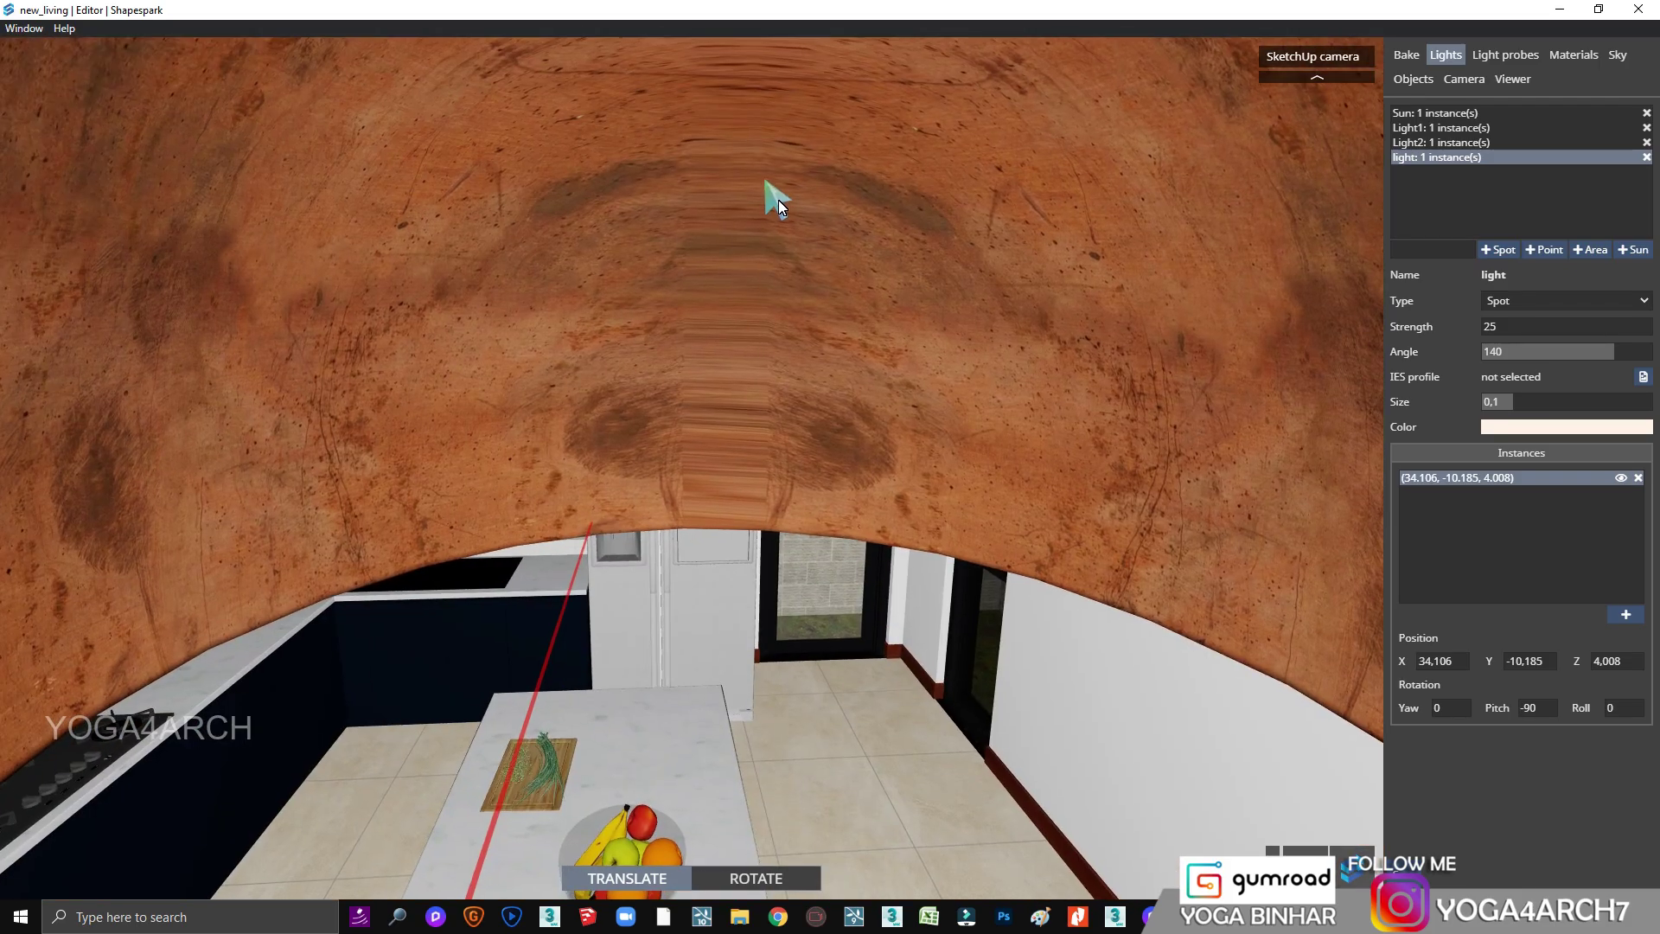
# Step: Add a second spot light, light2, and position it inside the other copper lamp
pyautogui.click(1492, 248)
pyautogui.scroll(-3, 787, 545)
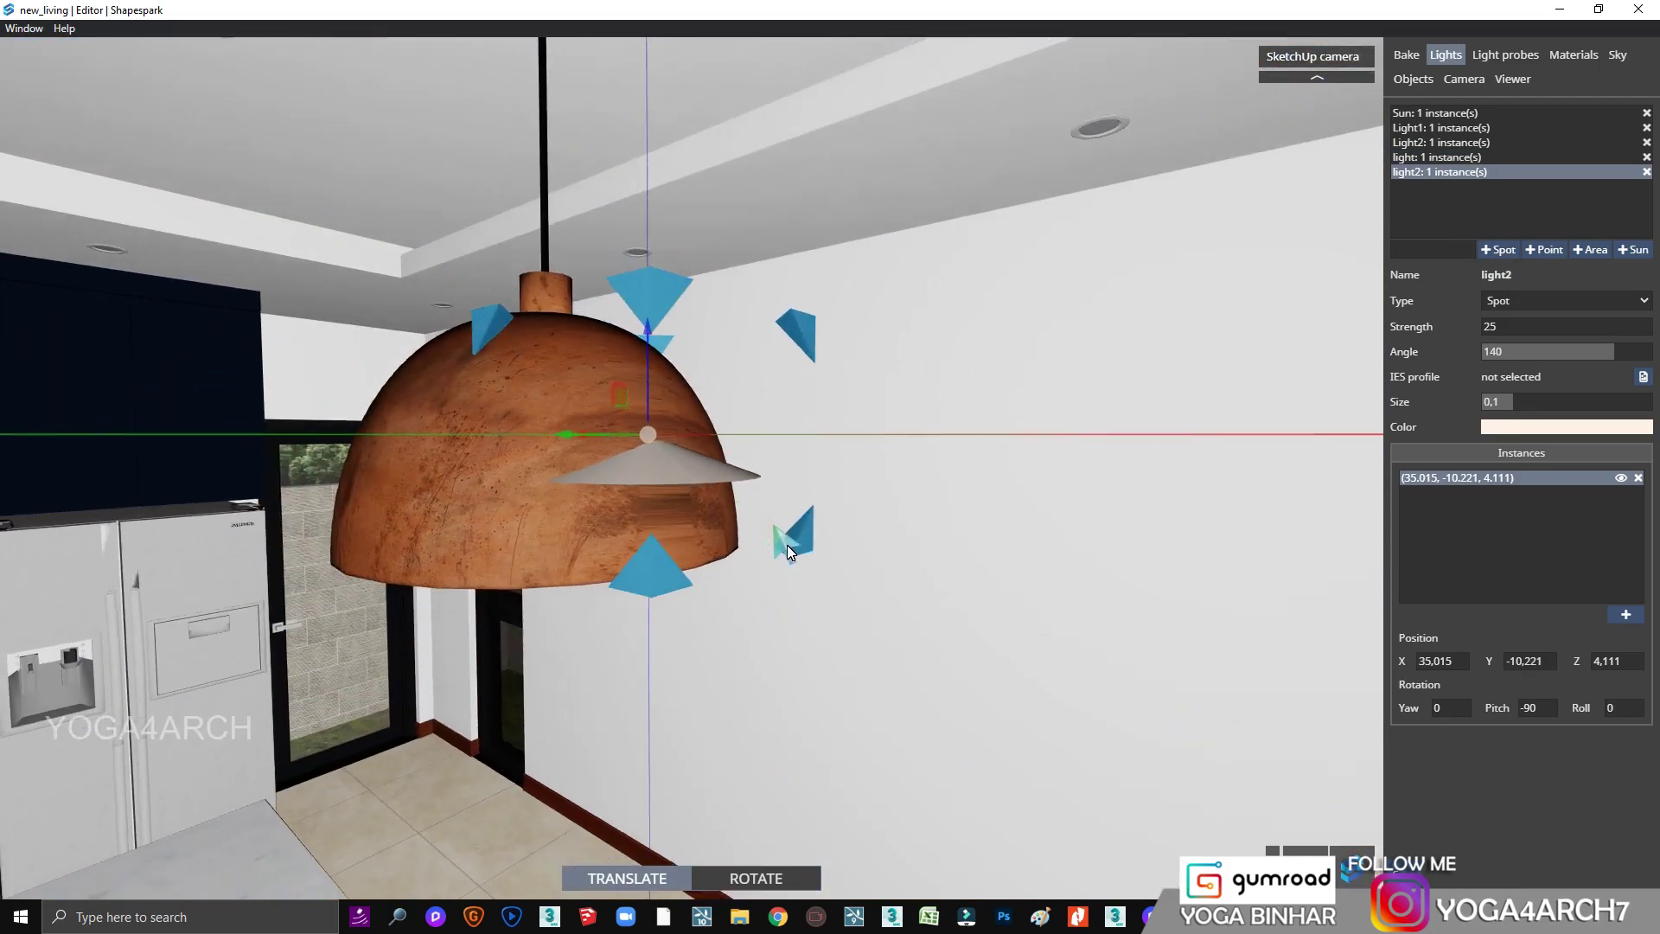
pyautogui.scroll(-3, 1038, 530)
pyautogui.moveTo(584, 455); pyautogui.dragTo(642, 470)
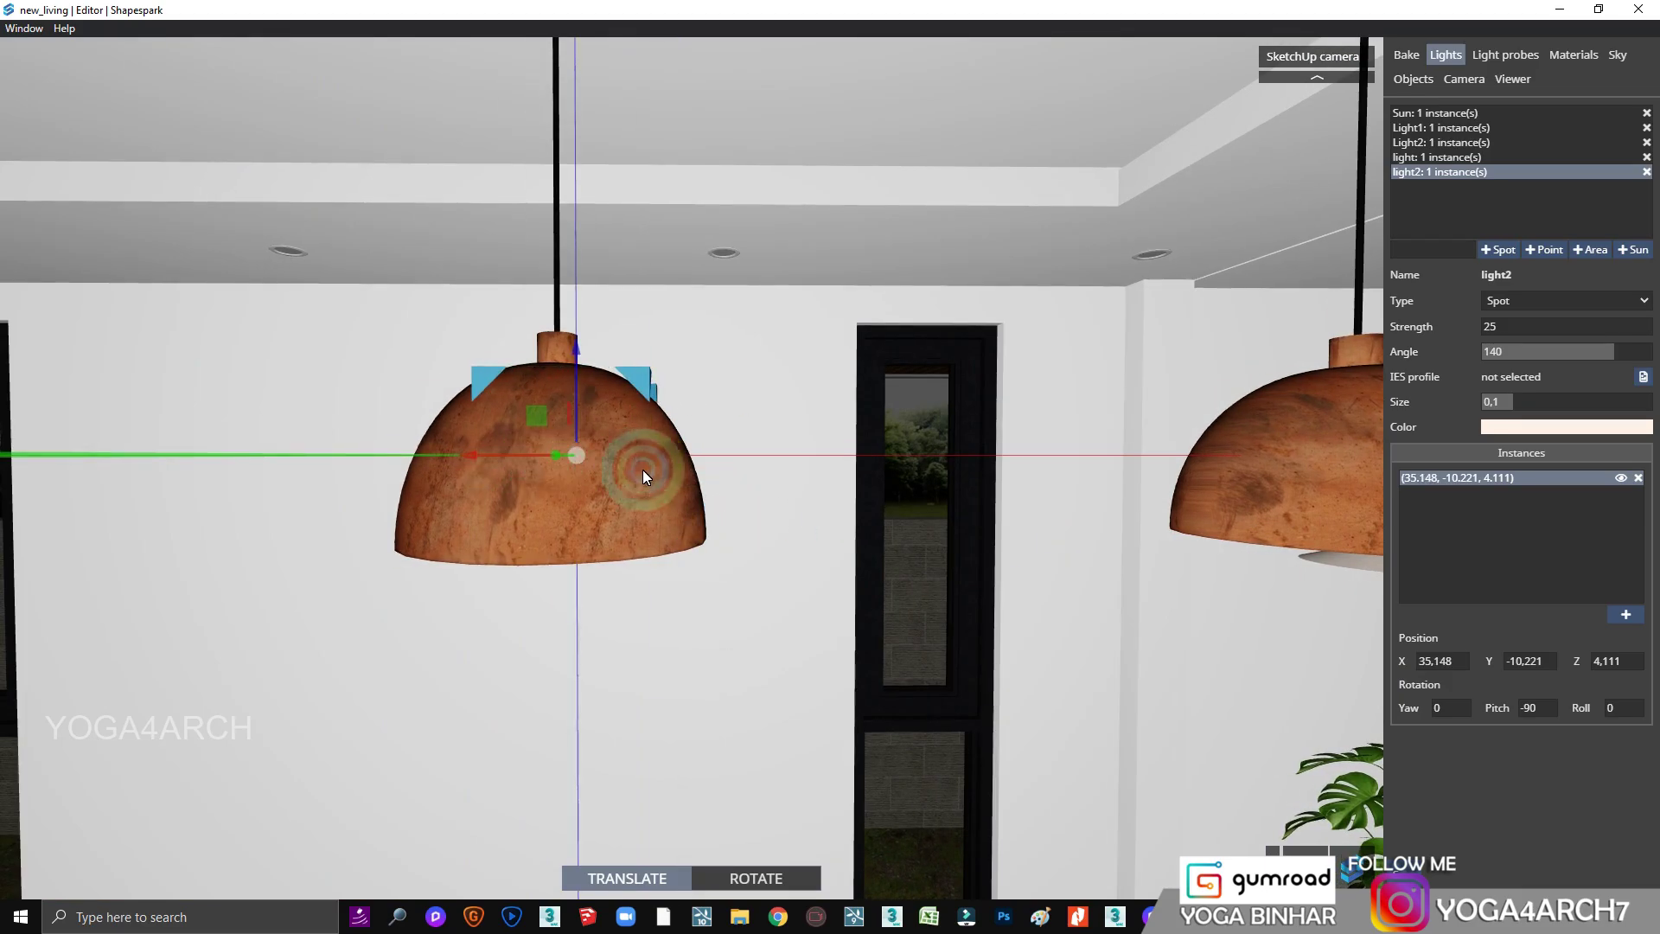
pyautogui.moveTo(574, 356); pyautogui.dragTo(576, 381)
pyautogui.moveTo(693, 499)
pyautogui.mouseDown()
pyautogui.moveTo(444, 581)
pyautogui.moveTo(915, 576)
pyautogui.moveTo(729, 605)
pyautogui.moveTo(749, 355)
pyautogui.mouseUp()
pyautogui.scroll(-3, 915, 555)
pyautogui.scroll(-3, 749, 355)
pyautogui.moveTo(755, 417)
pyautogui.mouseDown()
pyautogui.moveTo(594, 470)
pyautogui.moveTo(852, 489)
pyautogui.mouseUp()
# Step: Set the colour of spot light light to warm orange
pyautogui.click(564, 548)
pyautogui.moveTo(564, 548)
pyautogui.mouseDown()
pyautogui.moveTo(324, 569)
pyautogui.moveTo(578, 495)
pyautogui.mouseUp()
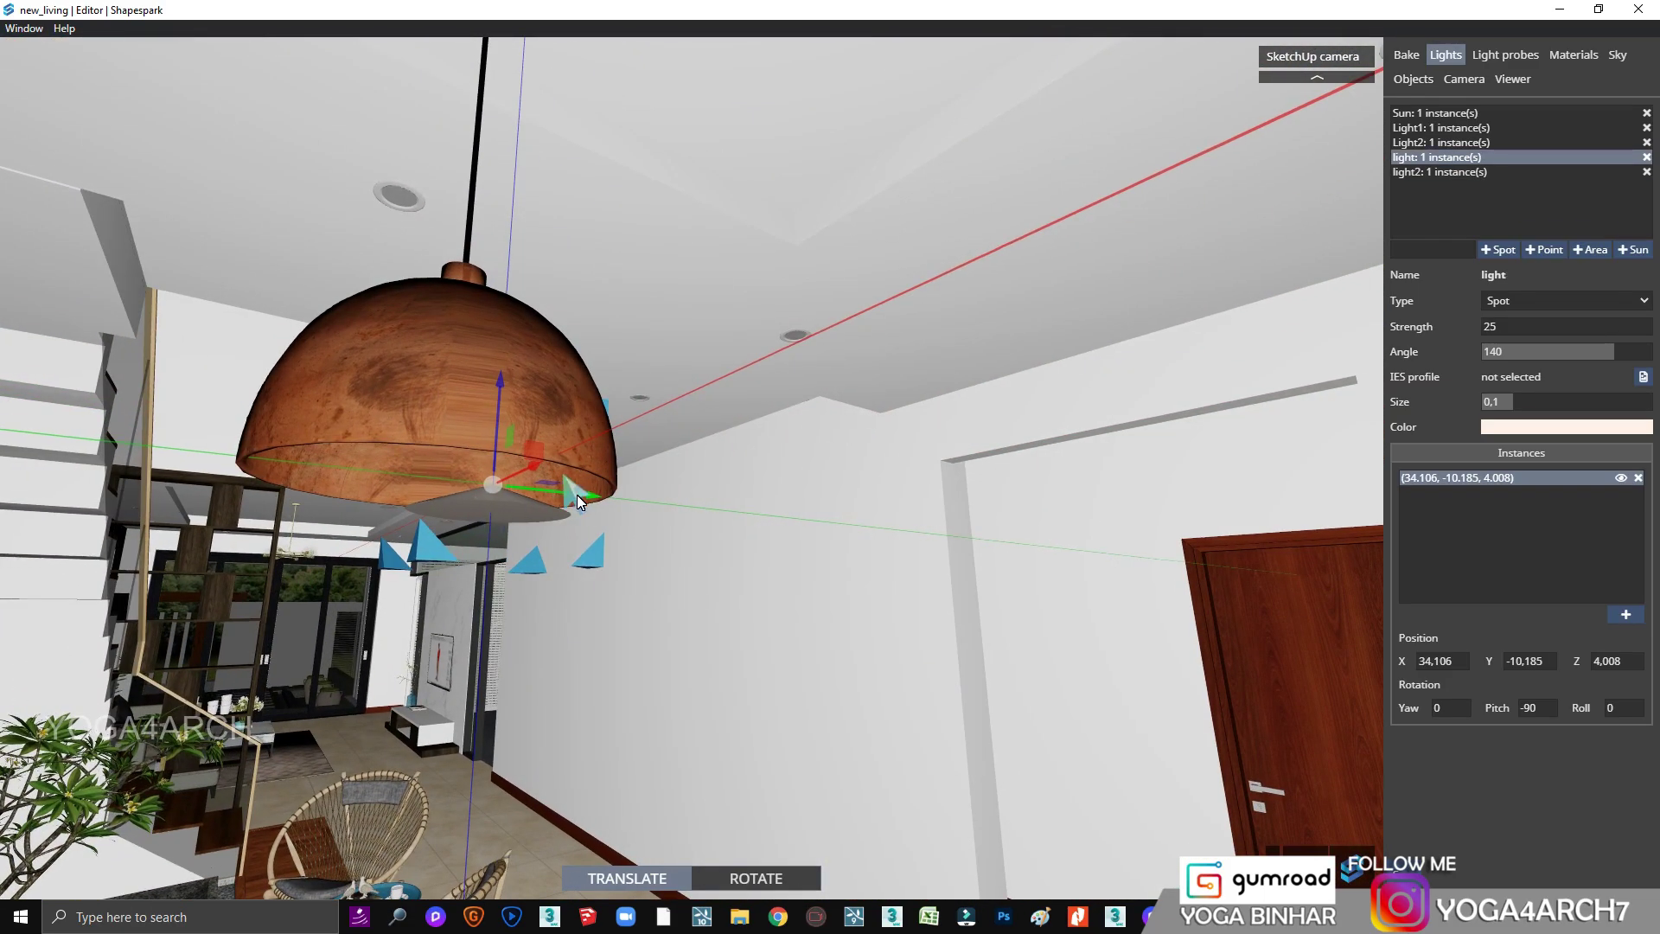
pyautogui.scroll(-3, 555, 499)
pyautogui.click(1556, 426)
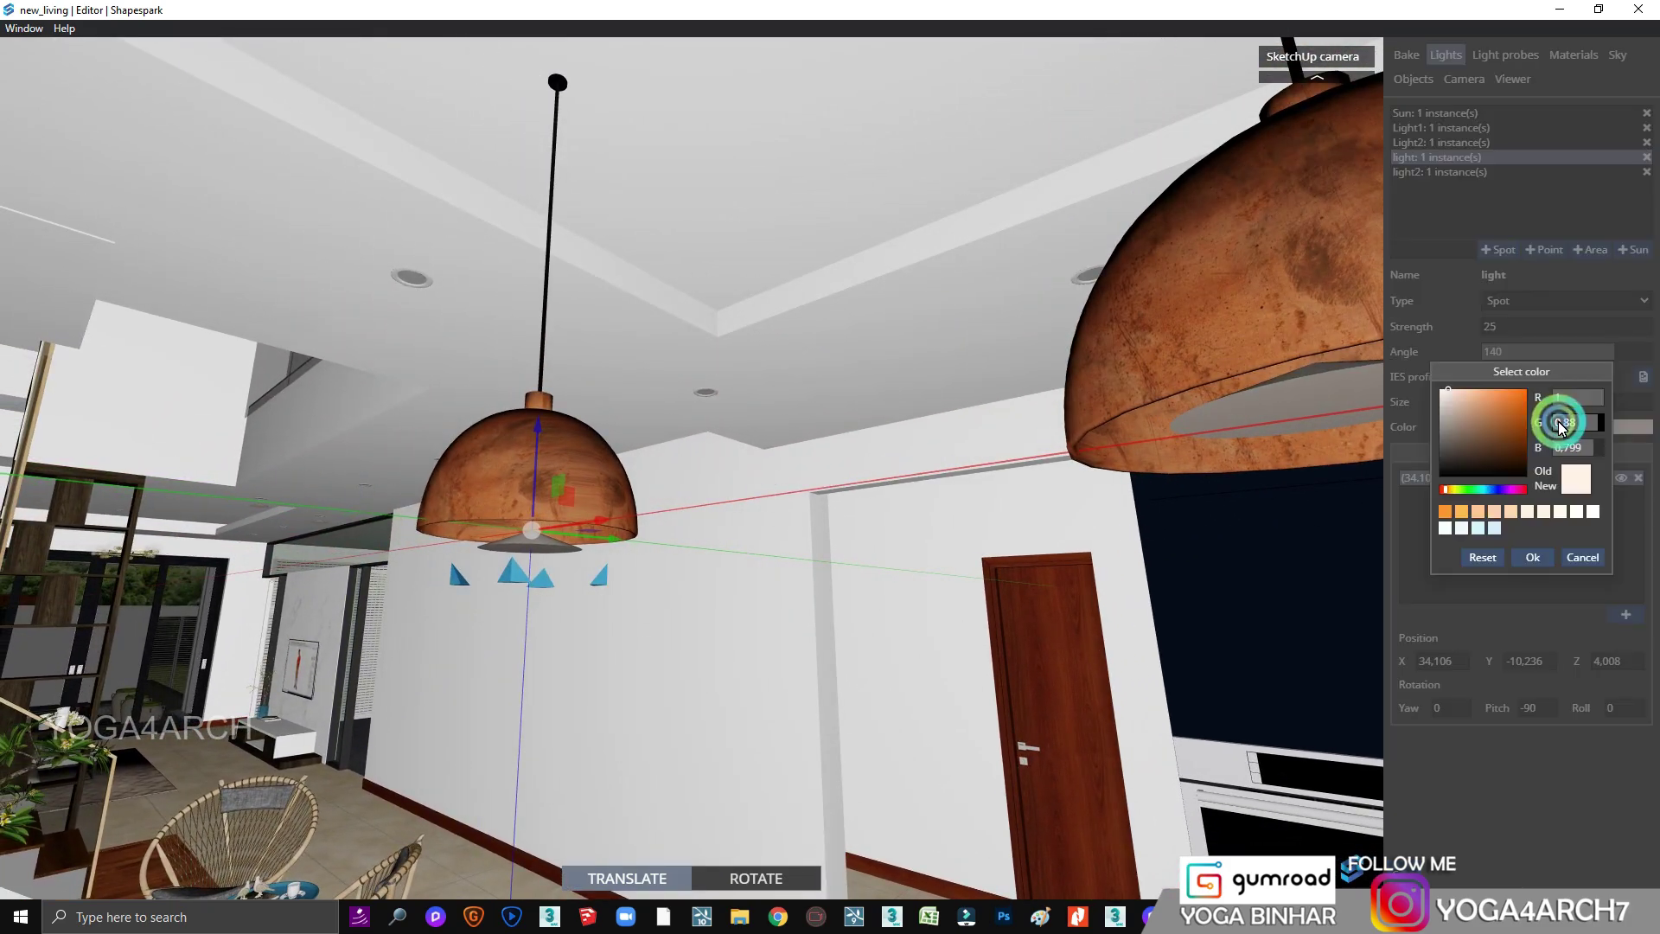
pyautogui.click(1446, 512)
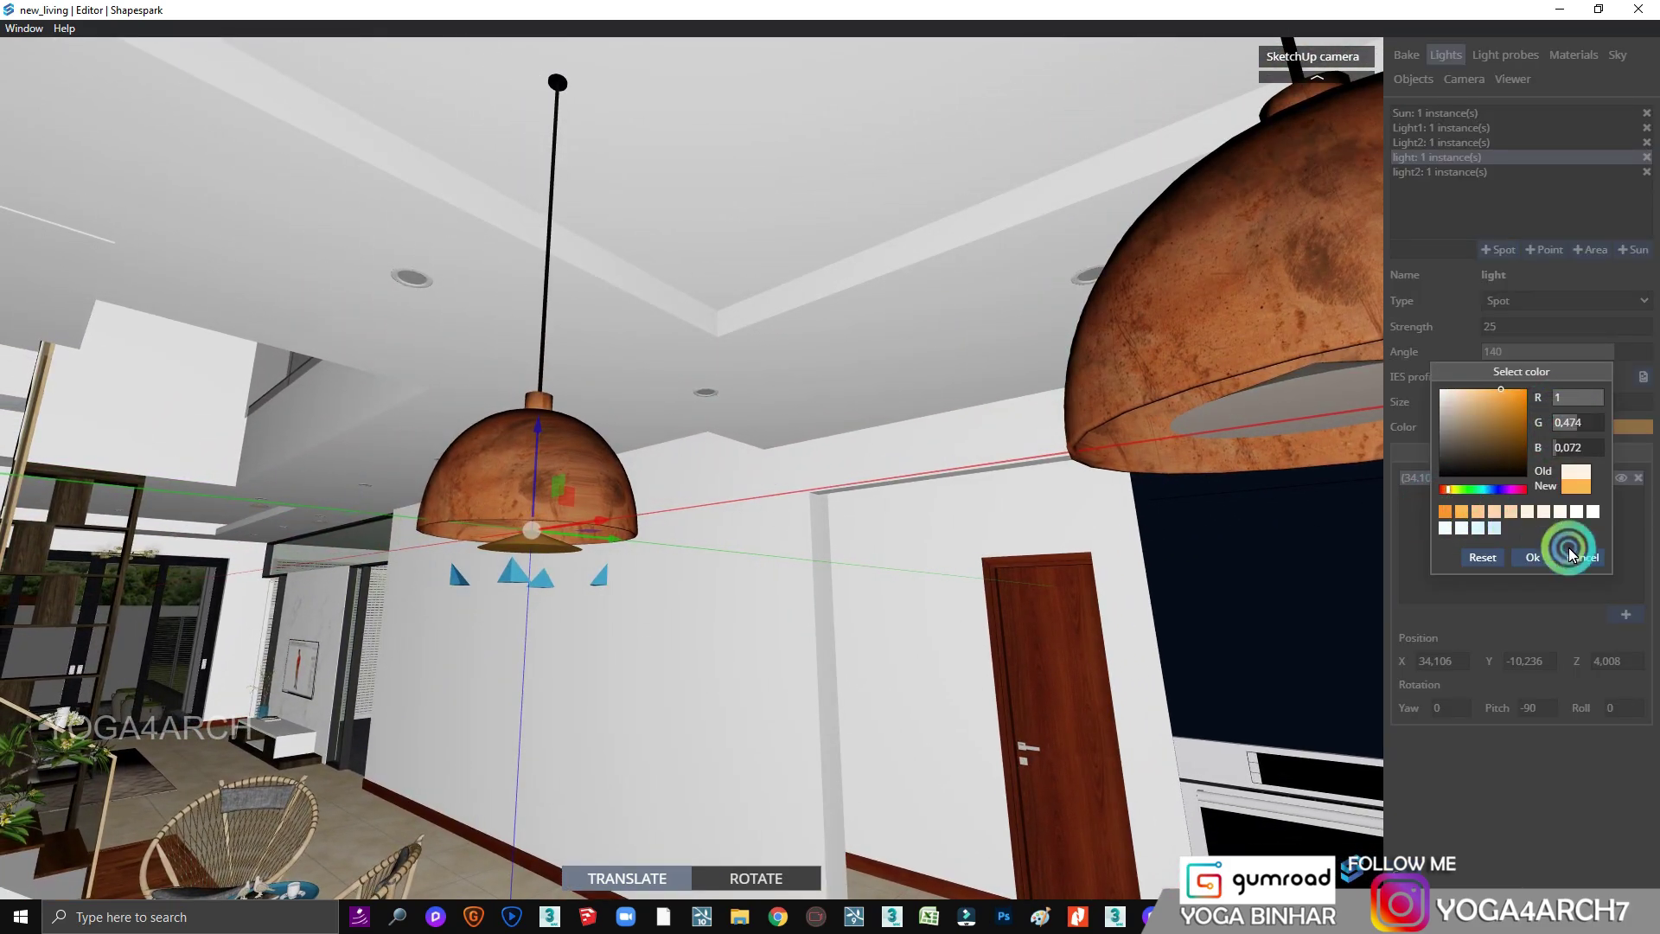
pyautogui.click(1526, 558)
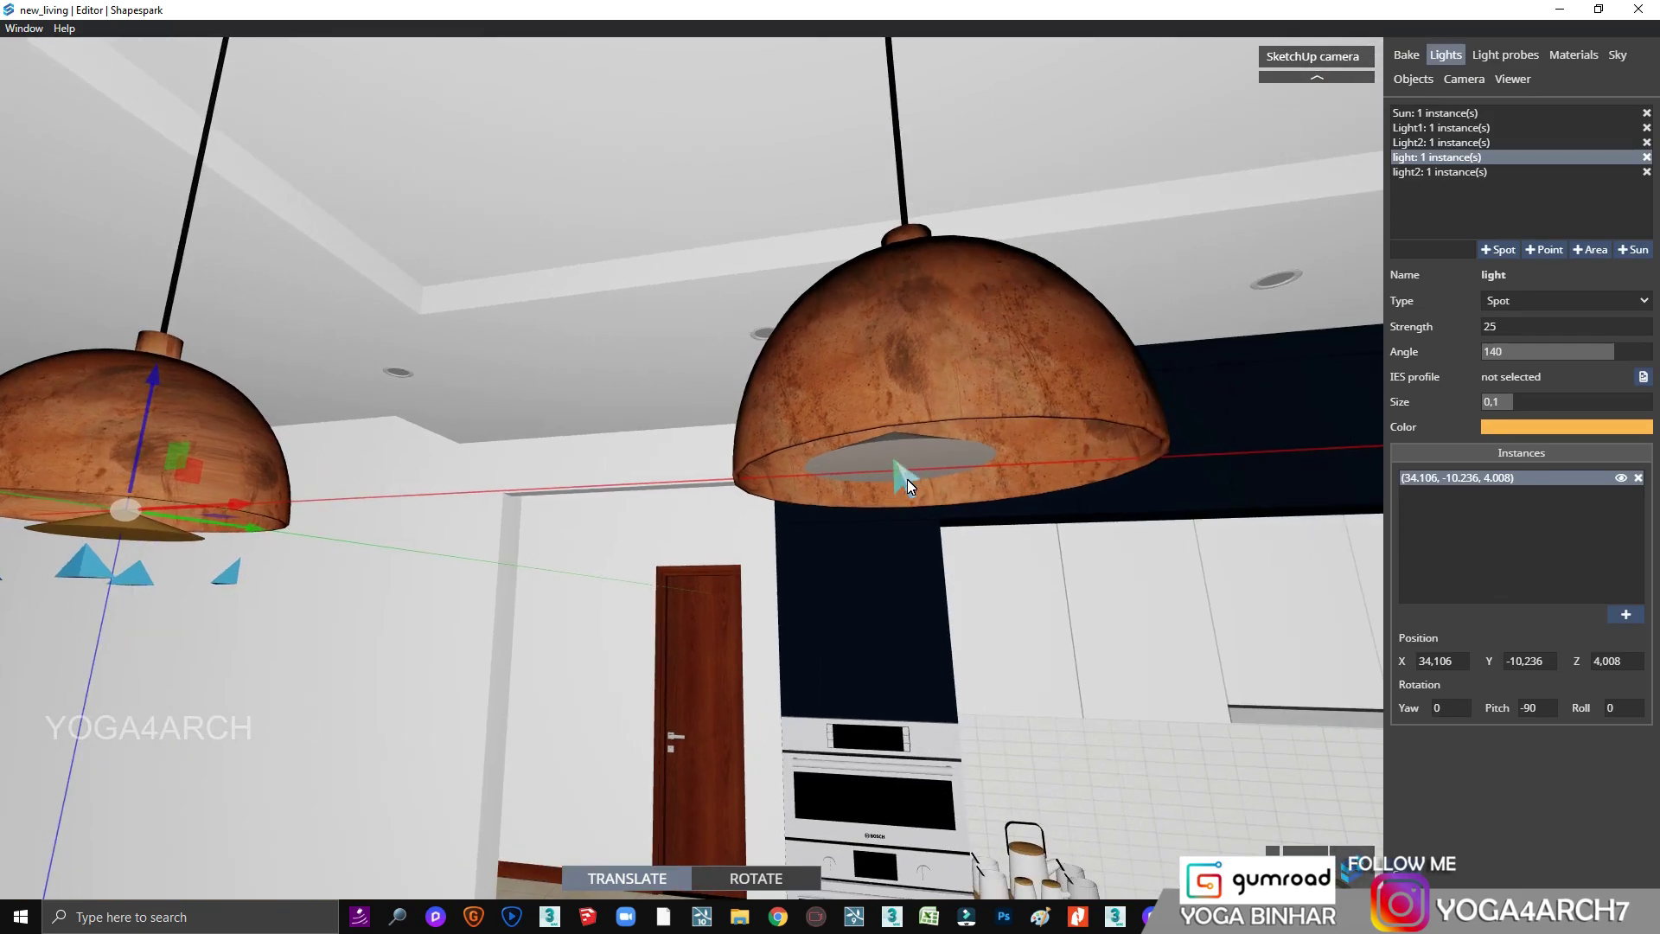
# Step: Set light2's colour to orange and nudge it slightly along X
pyautogui.click(1271, 455)
pyautogui.click(1502, 428)
pyautogui.click(1463, 512)
pyautogui.click(1520, 556)
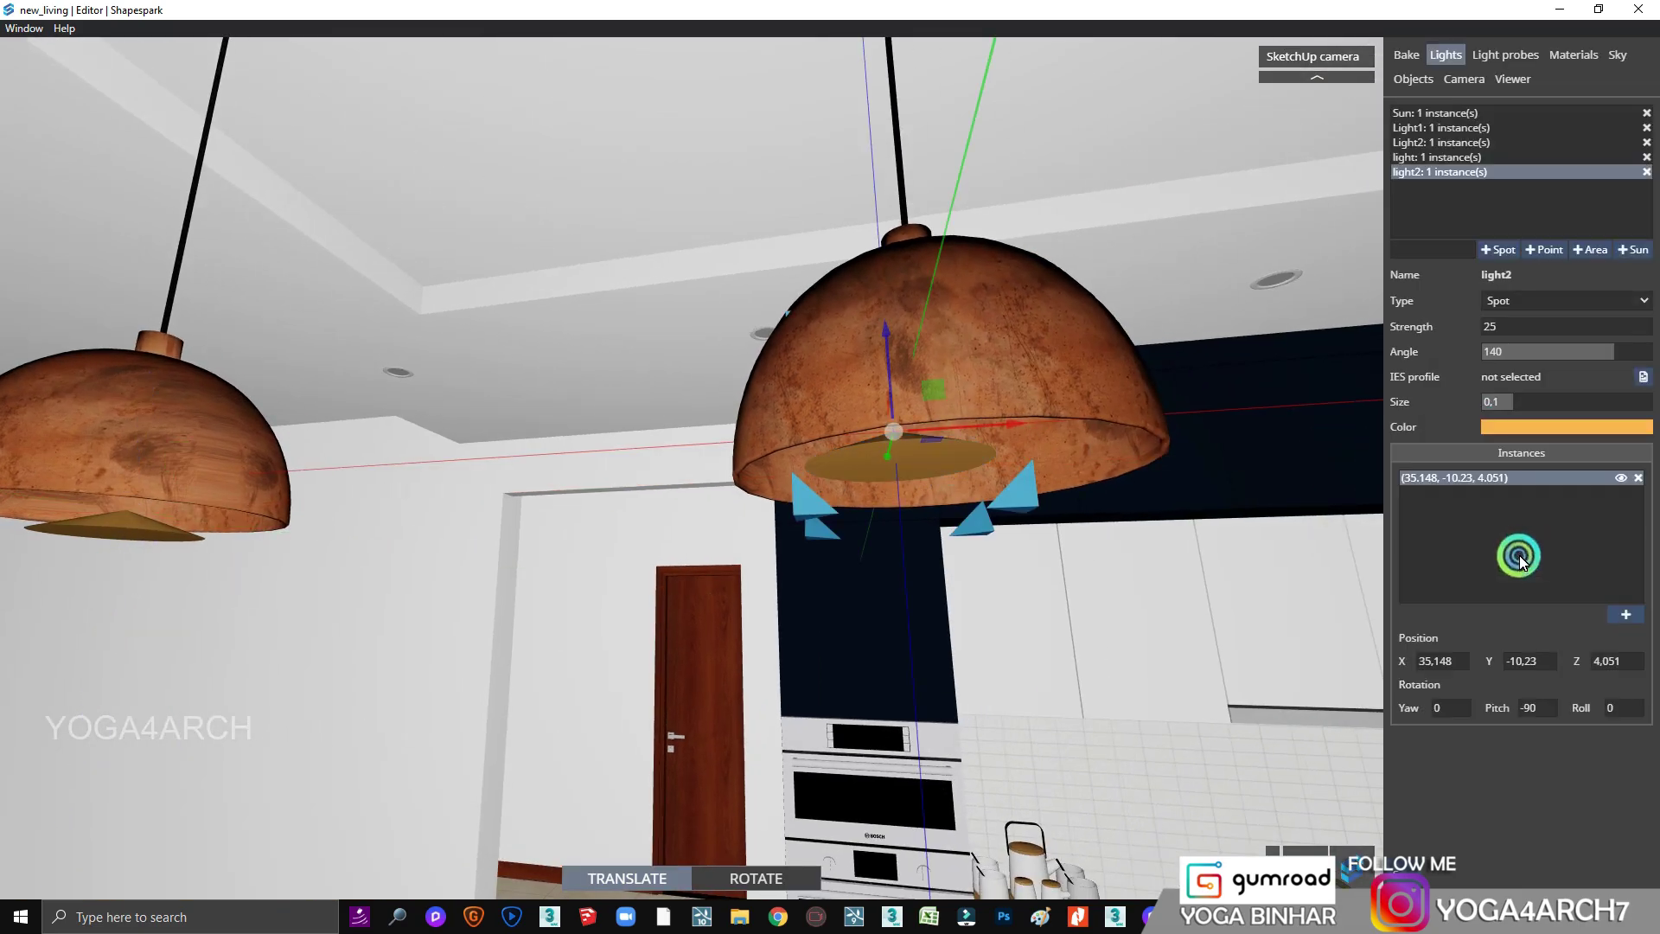
pyautogui.moveTo(1012, 425); pyautogui.dragTo(858, 465)
# Step: Turn the view toward the kitchen counter and the strip under the cabinet
pyautogui.scroll(2, 802, 545)
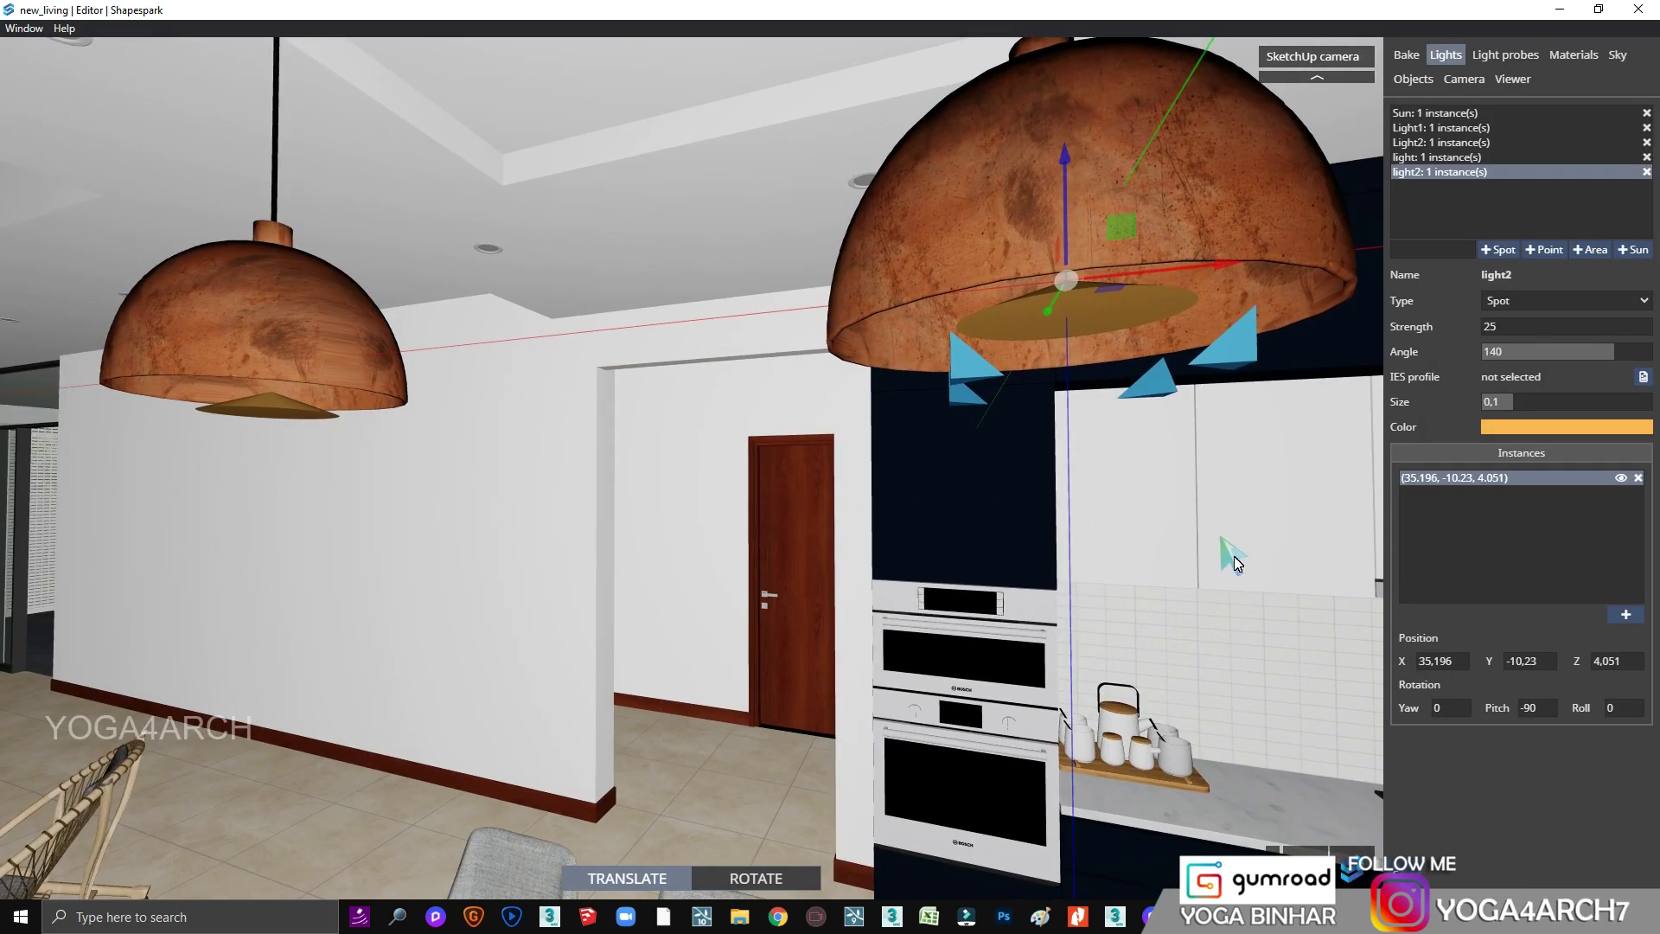
pyautogui.scroll(2, 510, 536)
pyautogui.moveTo(510, 536); pyautogui.dragTo(885, 563)
pyautogui.scroll(3, 885, 564)
pyautogui.scroll(3, 870, 558)
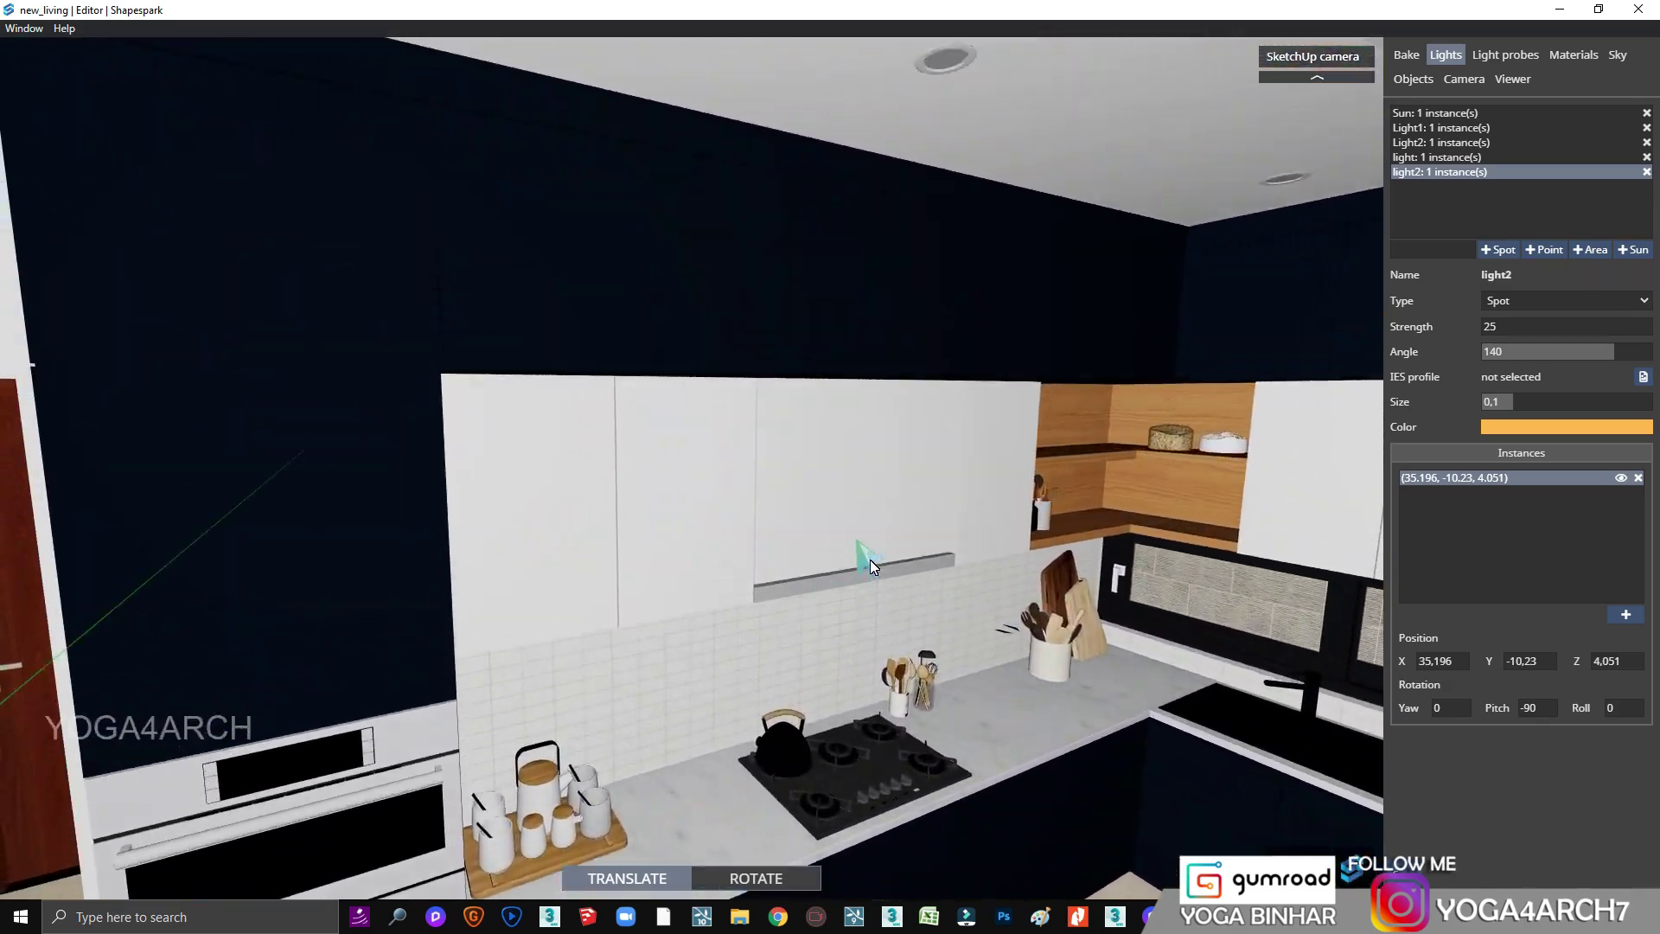
pyautogui.scroll(3, 868, 559)
pyautogui.moveTo(837, 441); pyautogui.dragTo(854, 304)
pyautogui.scroll(2, 853, 304)
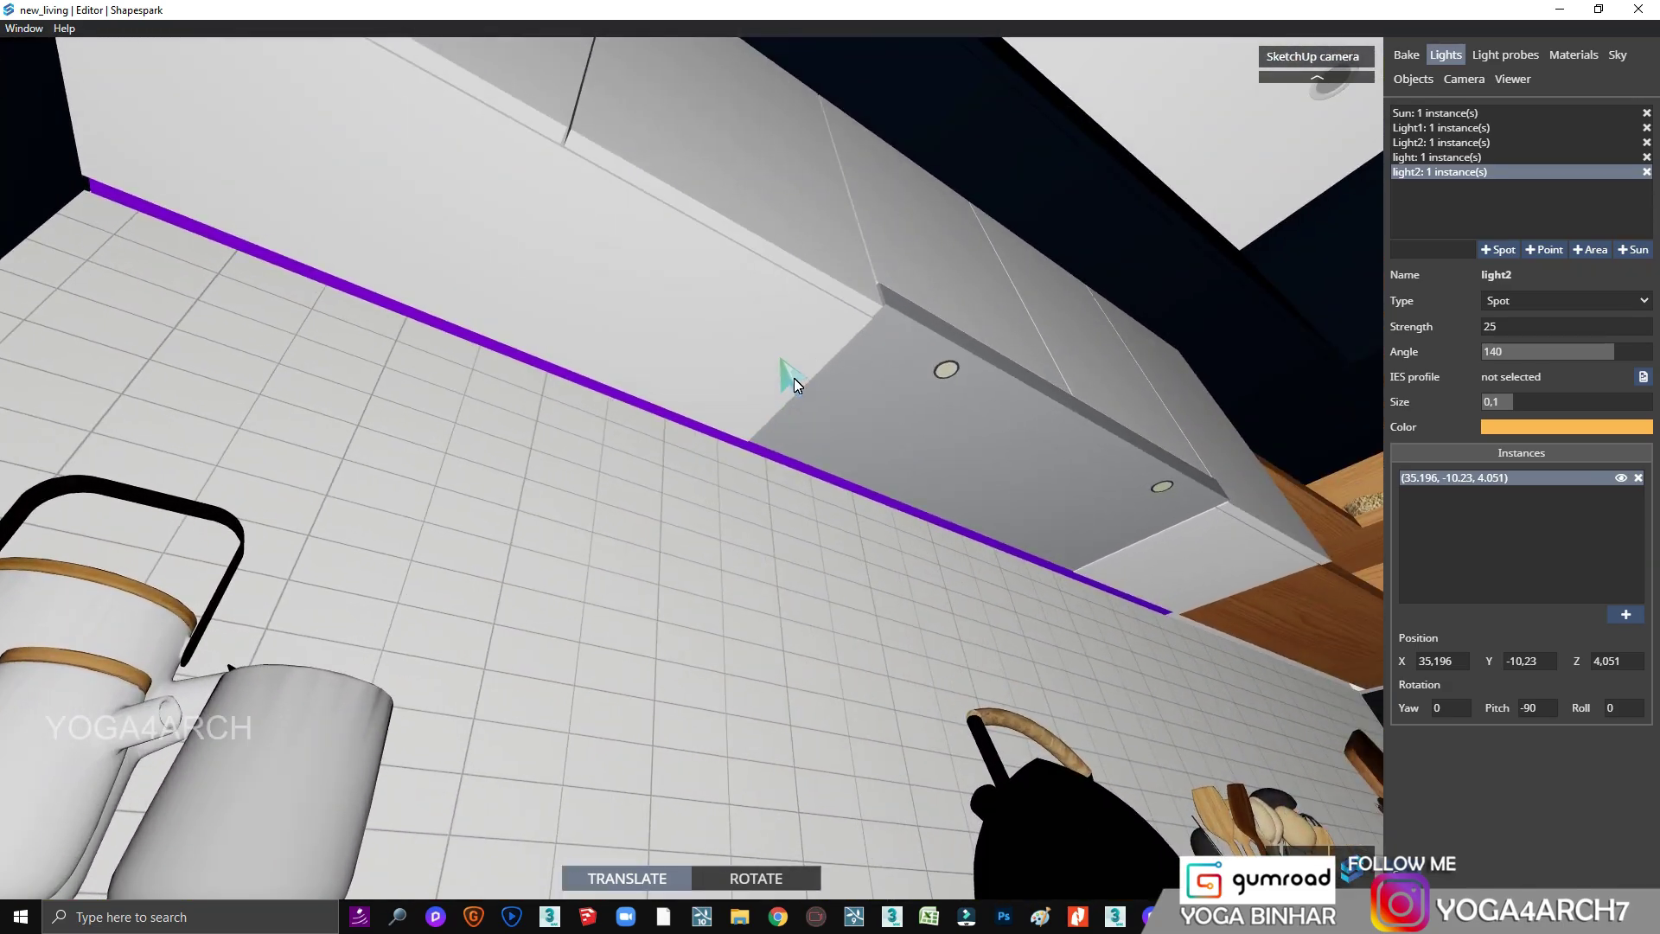
pyautogui.click(784, 462)
# Step: Make Color J05 orange and emissive with strength 60
pyautogui.click(1572, 55)
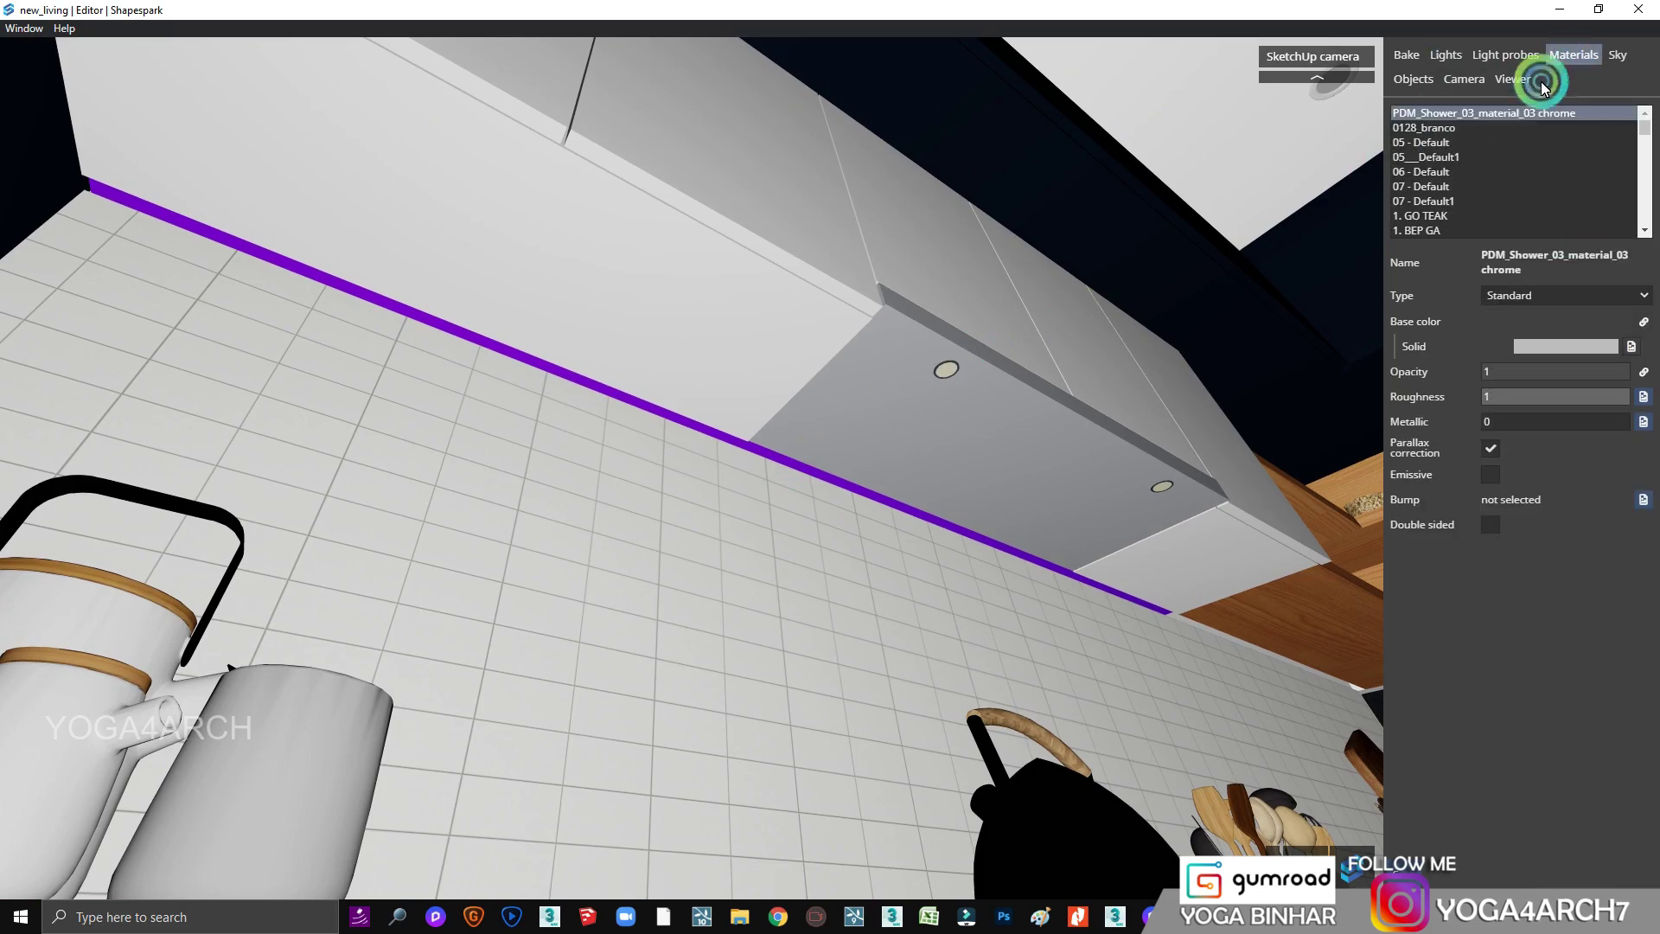
pyautogui.click(914, 512)
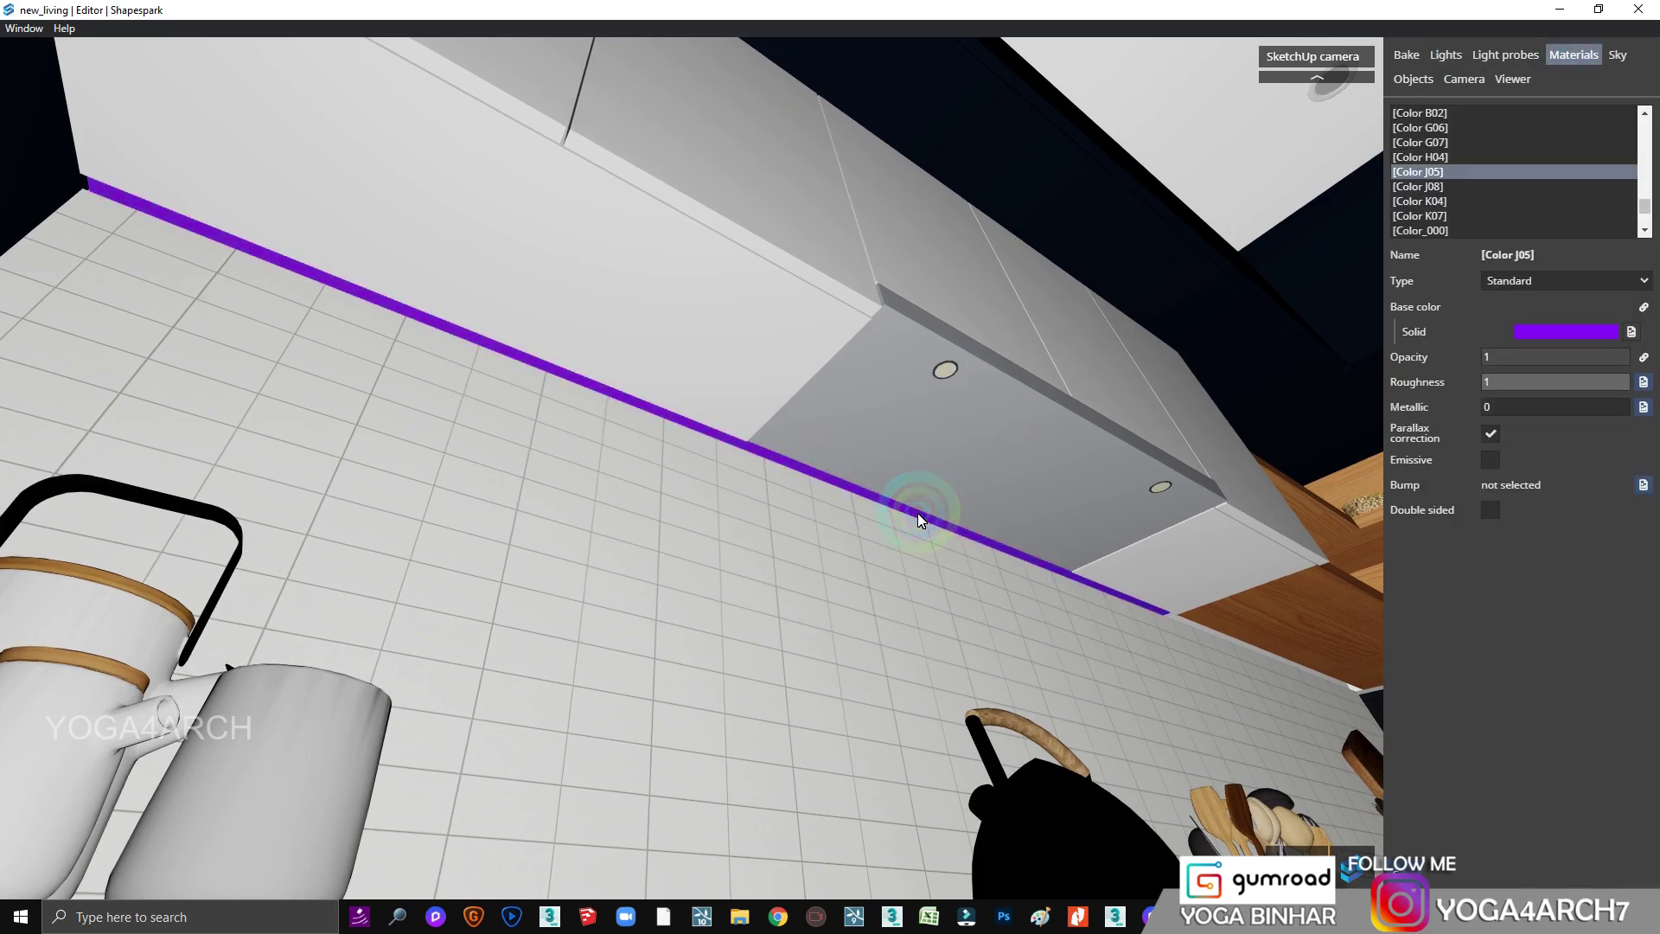
pyautogui.click(1490, 459)
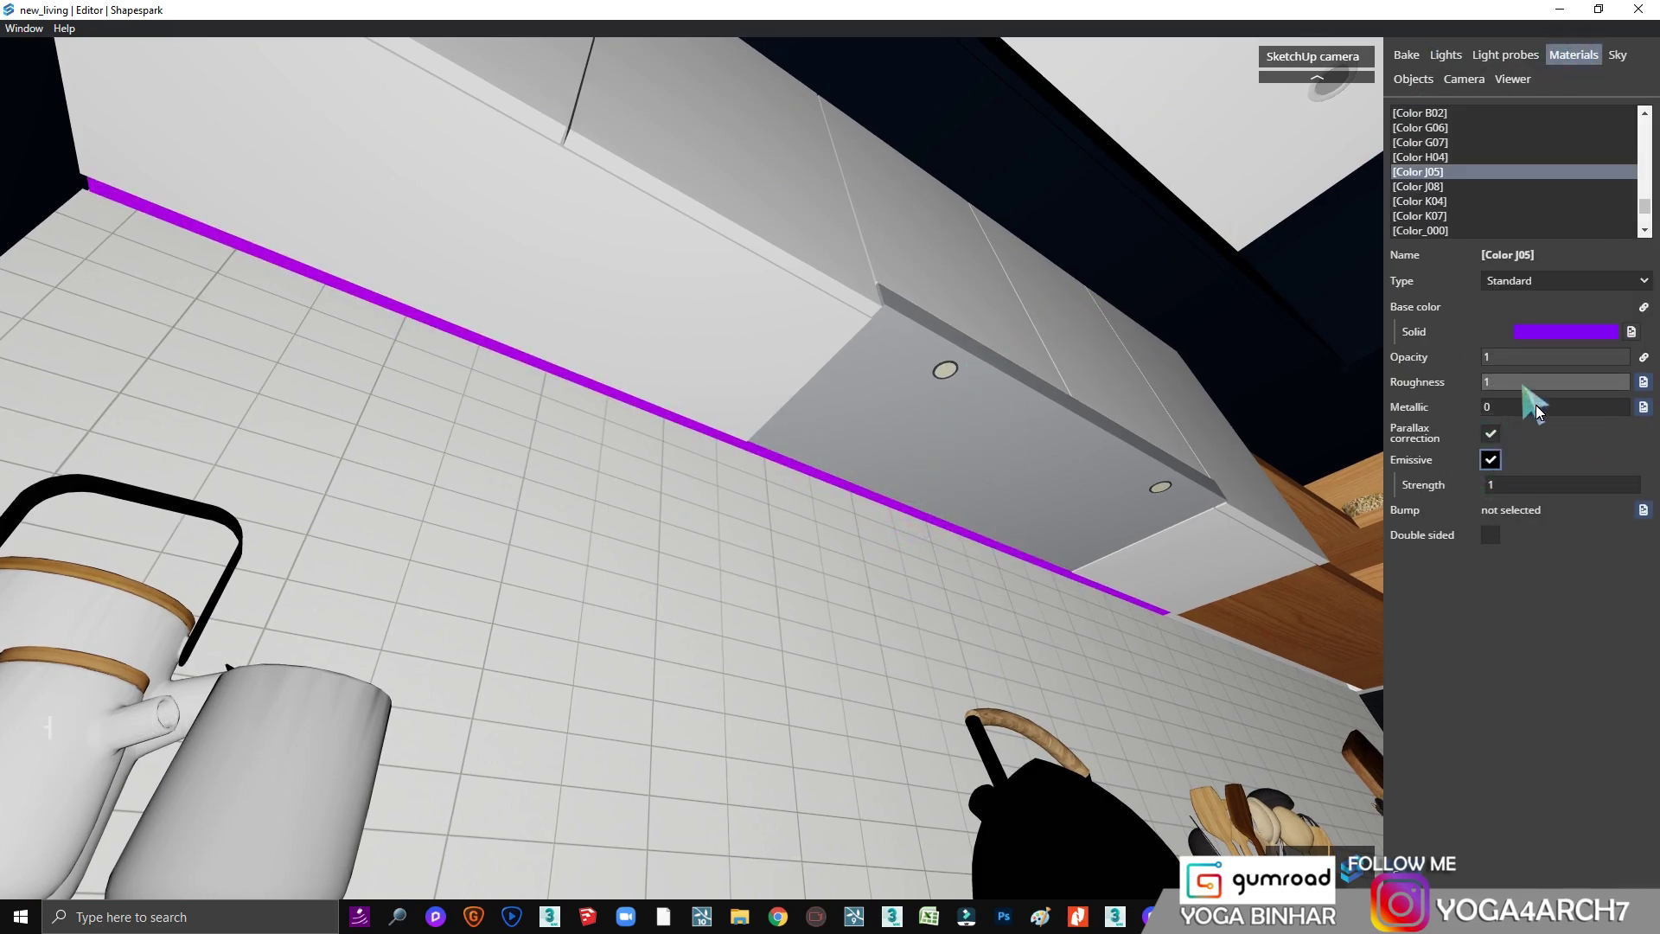
pyautogui.click(1588, 328)
pyautogui.click(1555, 334)
pyautogui.moveTo(1453, 510); pyautogui.dragTo(1449, 510)
pyautogui.click(1628, 489)
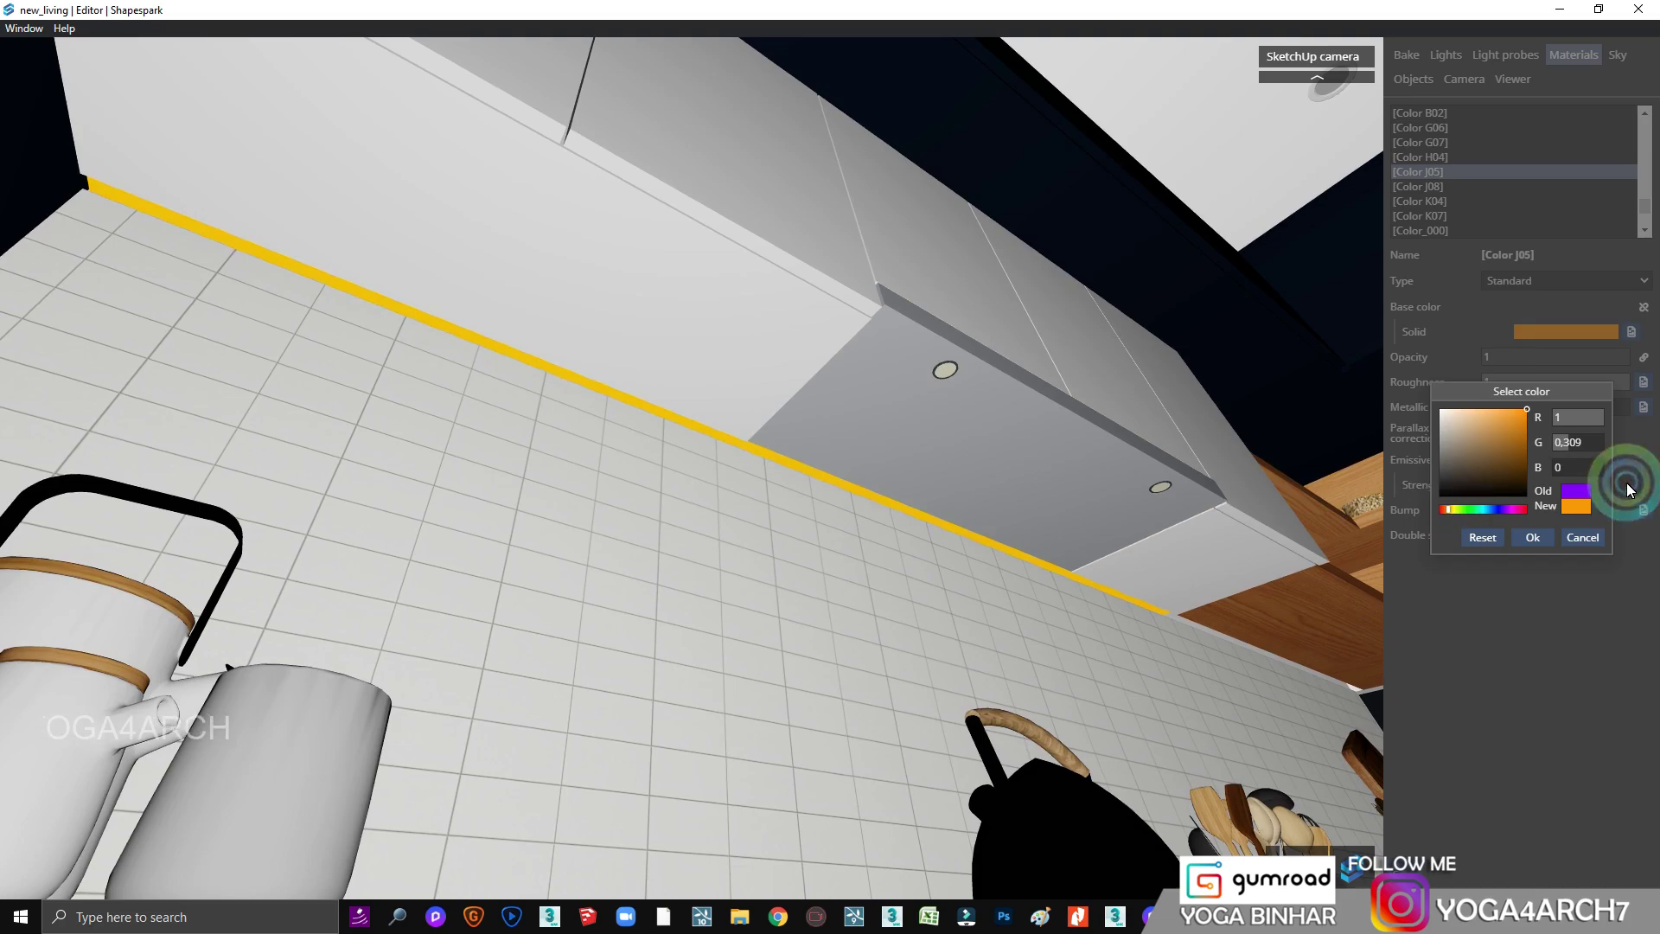
pyautogui.click(1528, 538)
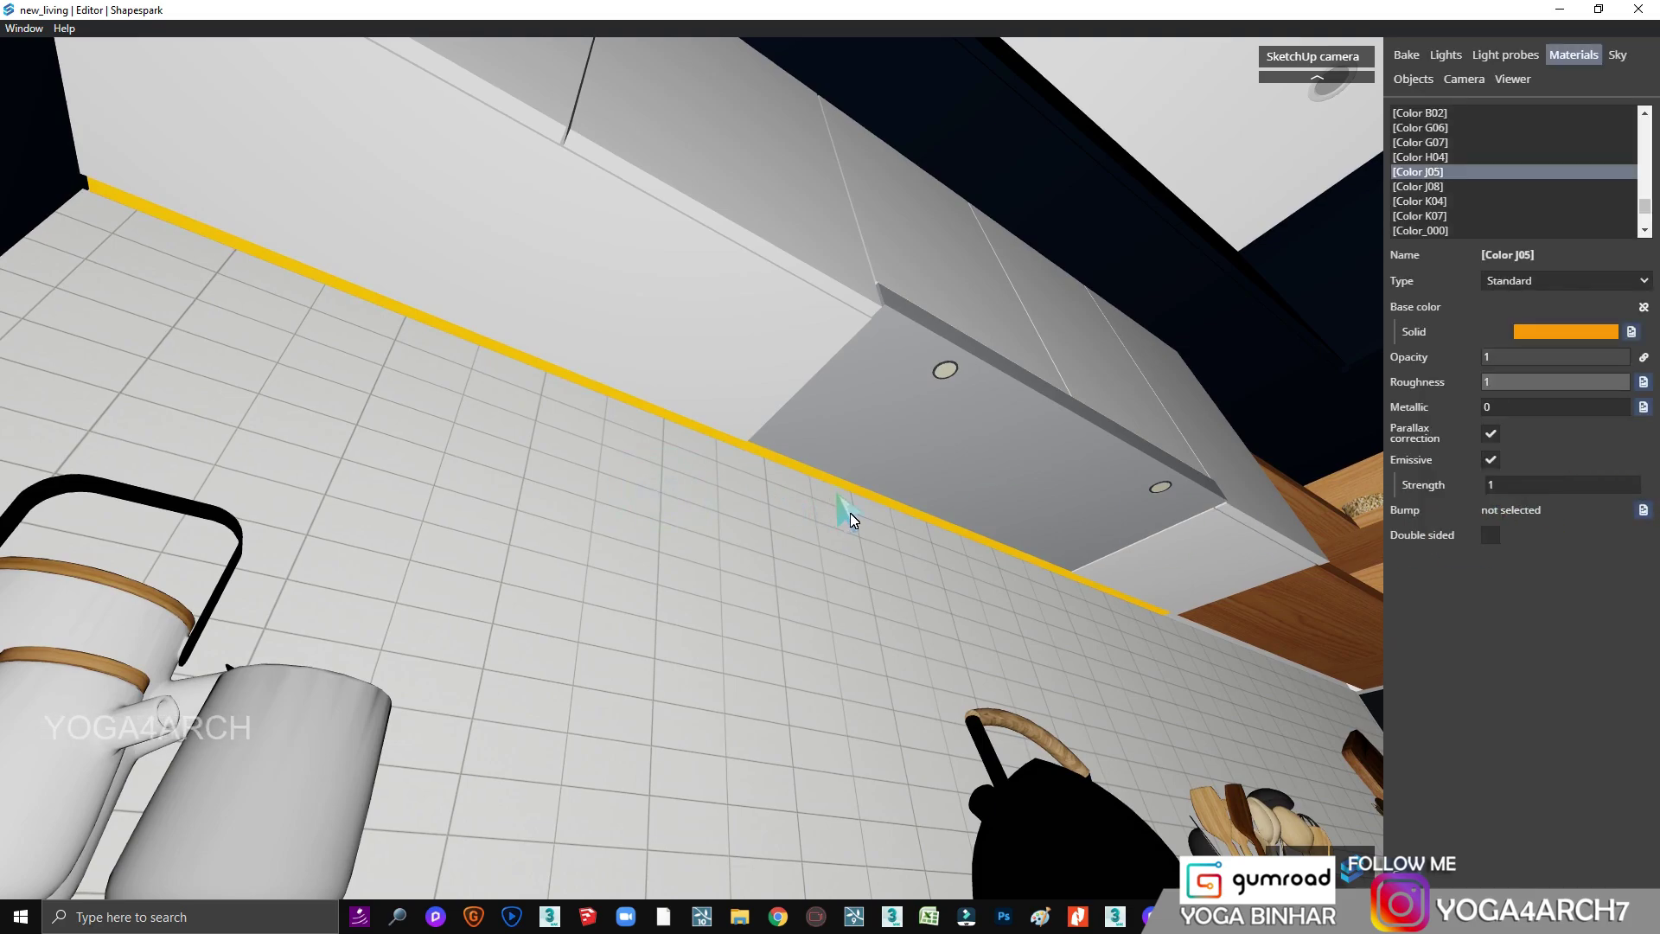
pyautogui.click(1600, 484)
pyautogui.write('95')
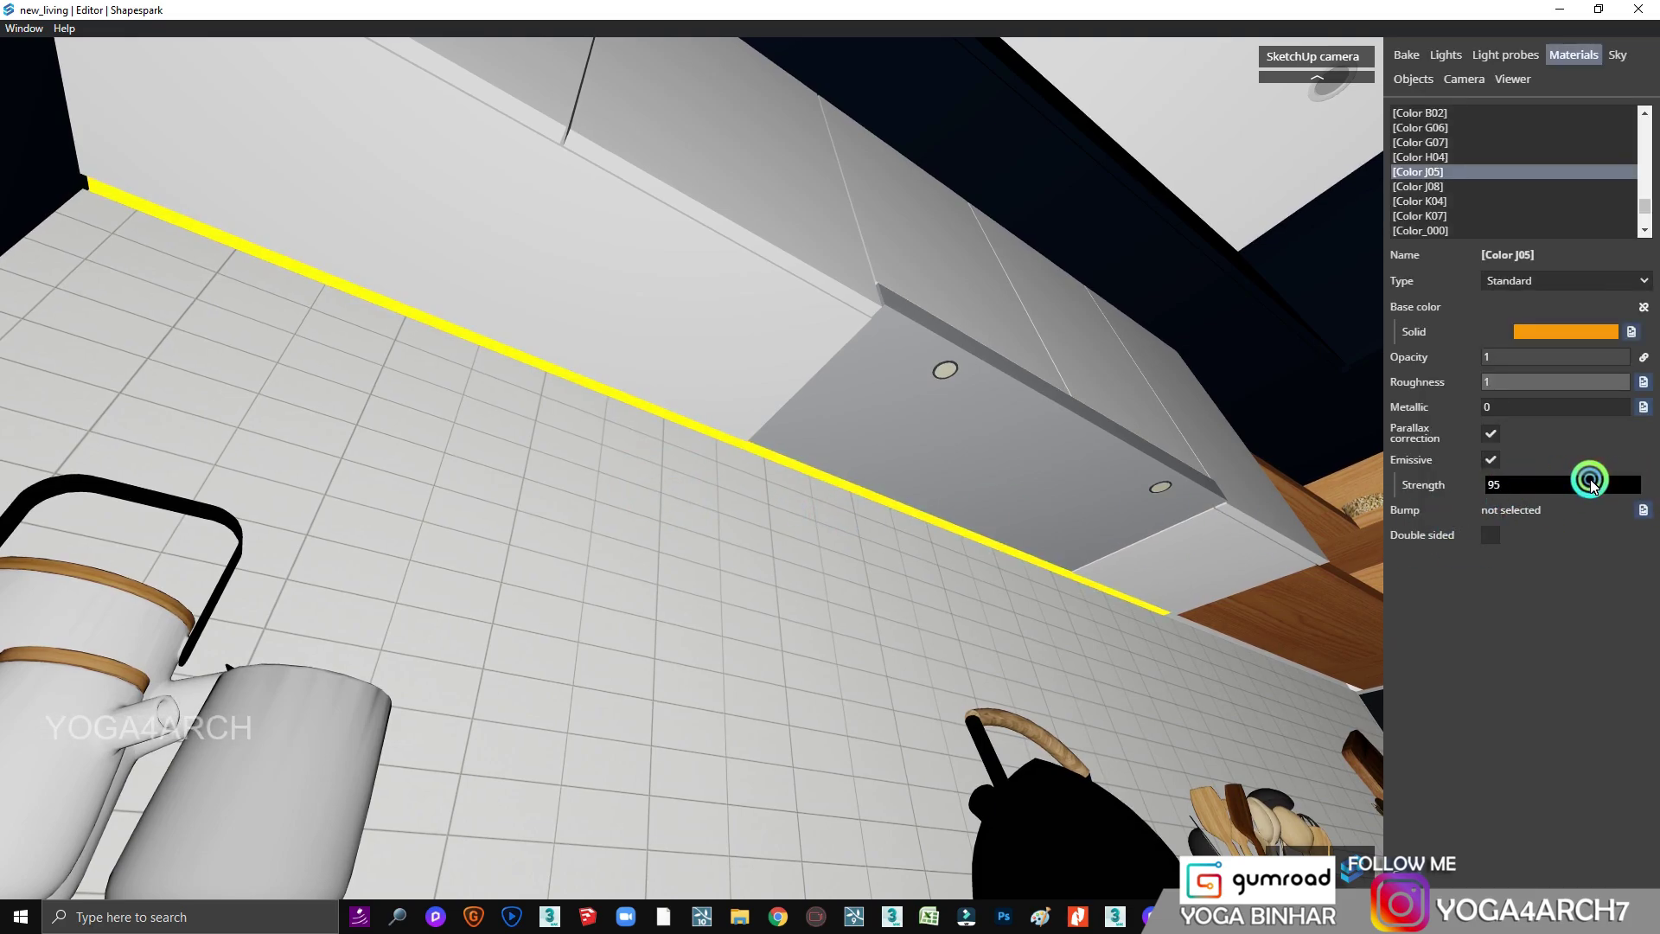
pyautogui.doubleClick(1538, 485)
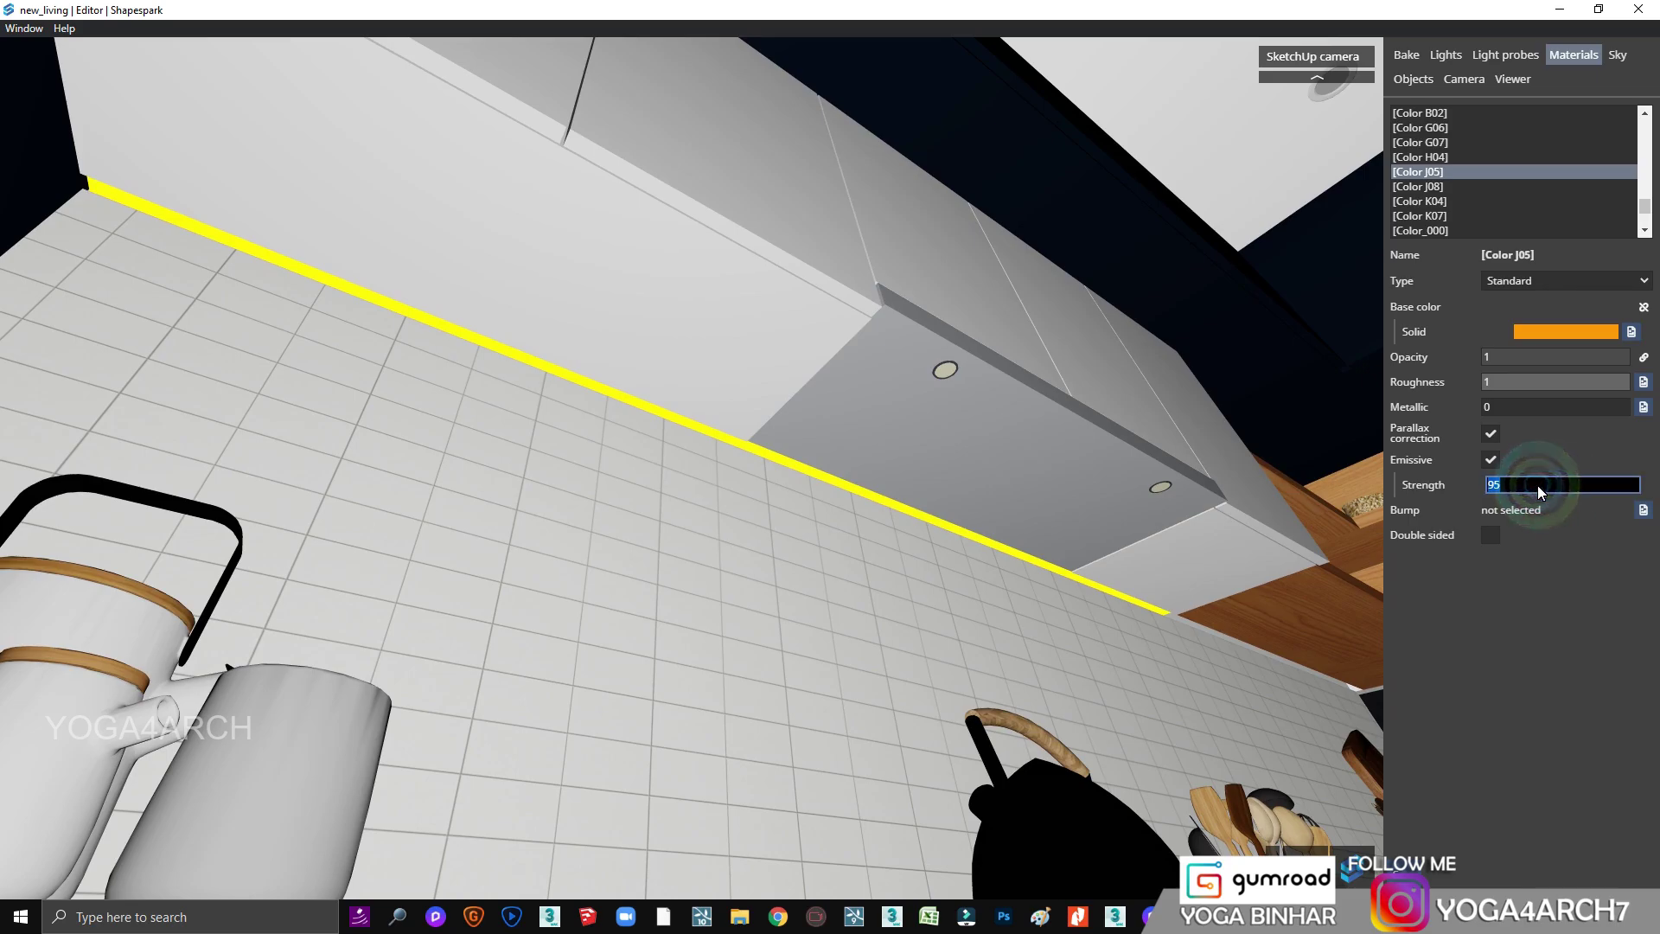
pyautogui.write('60')
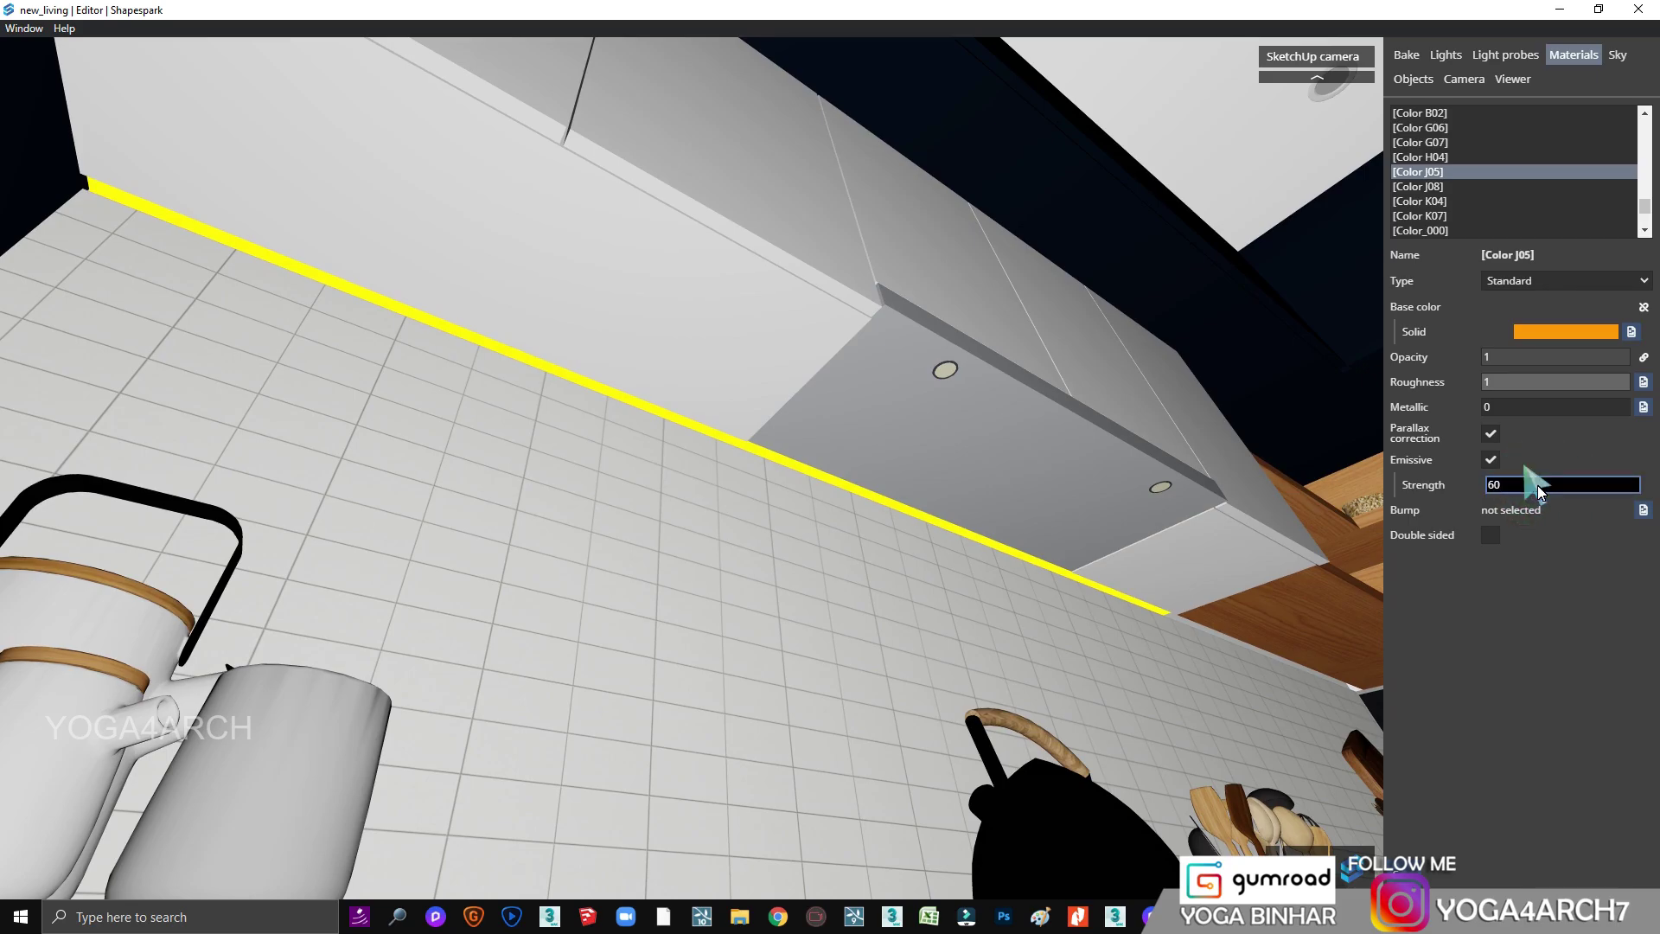
pyautogui.click(714, 617)
# Step: Make Color J08 orange and emissive with strength 60
pyautogui.moveTo(427, 424)
pyautogui.mouseDown()
pyautogui.moveTo(526, 371)
pyautogui.moveTo(652, 376)
pyautogui.moveTo(891, 592)
pyautogui.moveTo(780, 473)
pyautogui.moveTo(807, 460)
pyautogui.moveTo(723, 489)
pyautogui.moveTo(678, 390)
pyautogui.moveTo(721, 412)
pyautogui.moveTo(747, 600)
pyautogui.moveTo(645, 688)
pyautogui.moveTo(345, 723)
pyautogui.mouseUp()
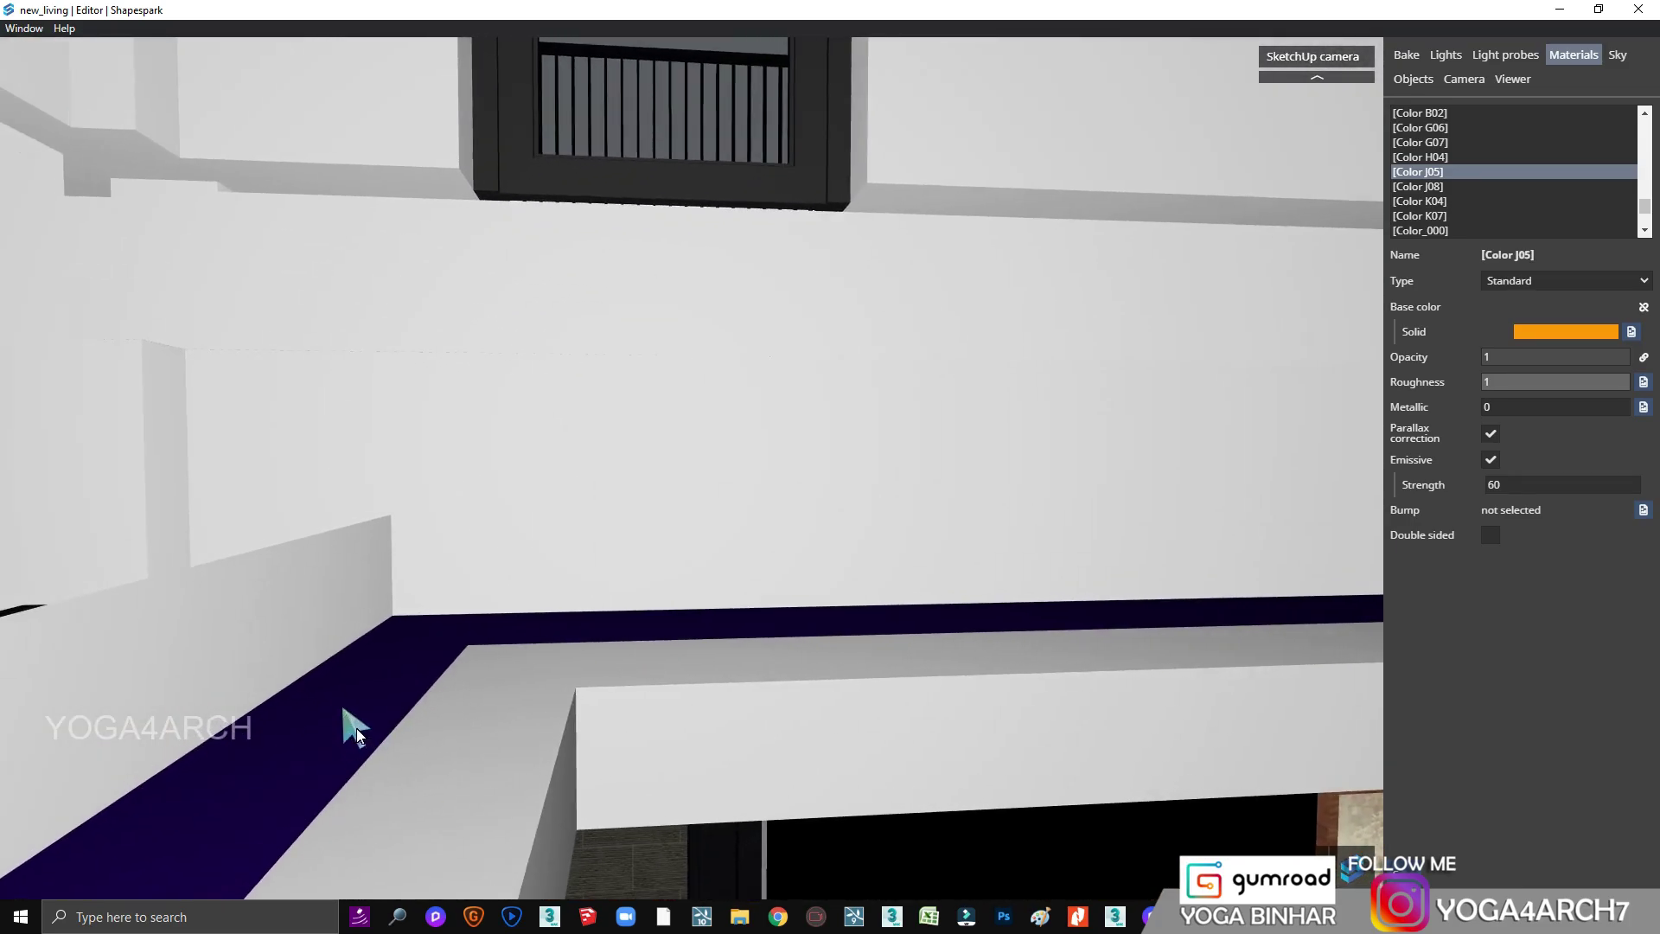
pyautogui.click(345, 723)
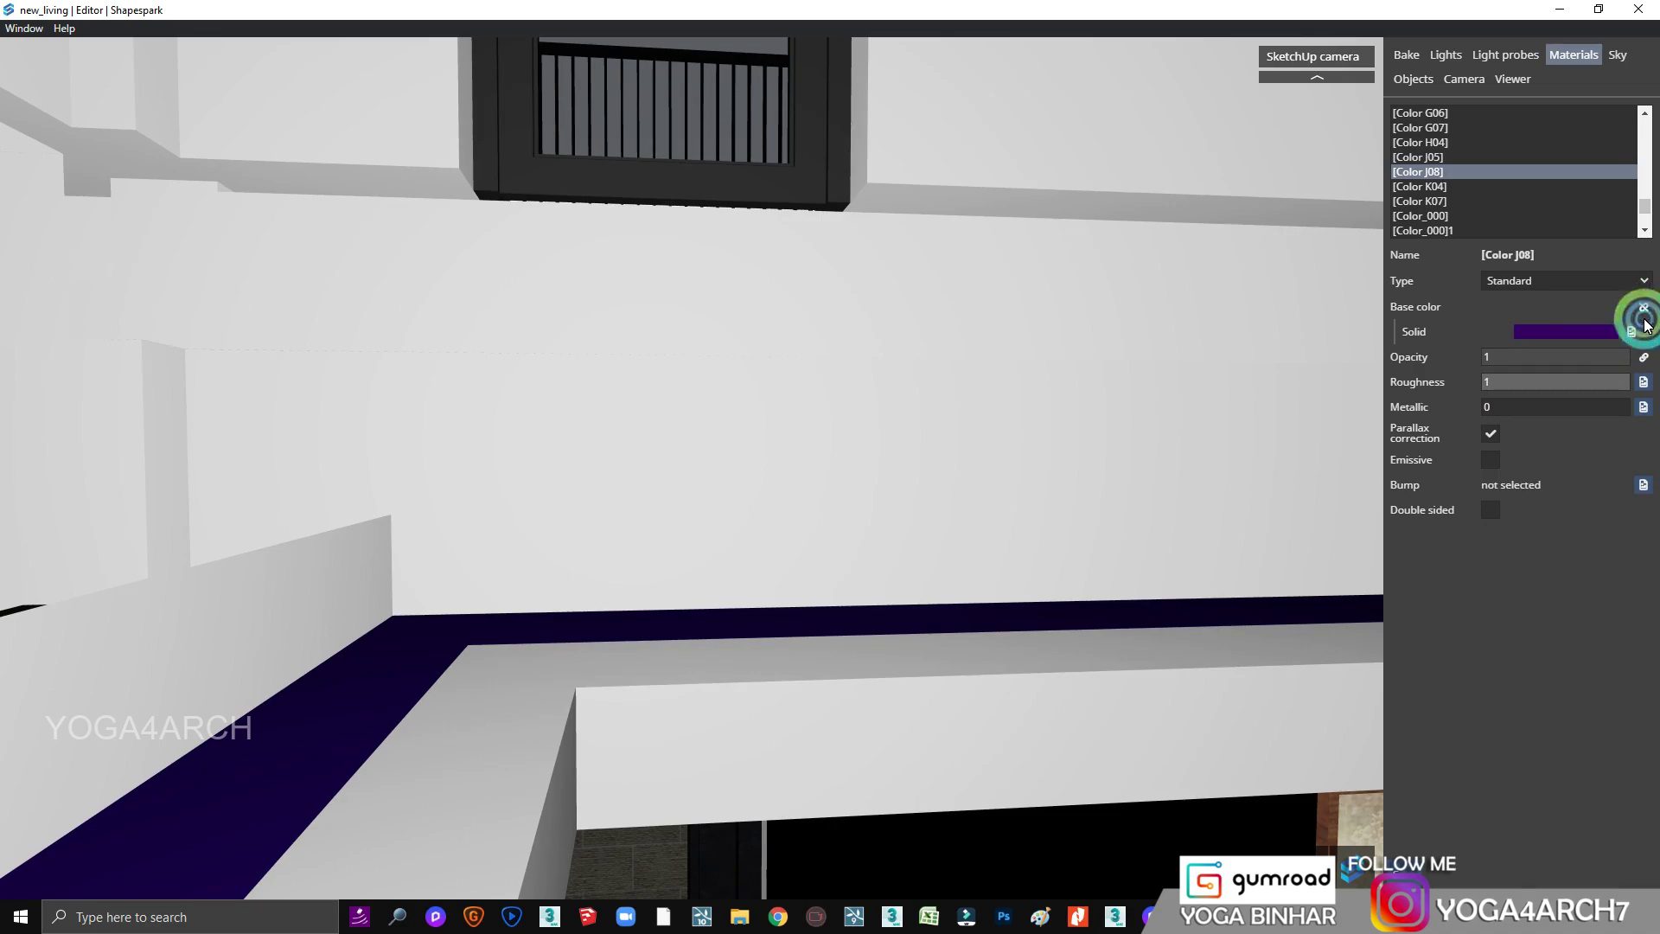
pyautogui.click(1585, 331)
pyautogui.click(1454, 509)
pyautogui.moveTo(1491, 443); pyautogui.dragTo(1575, 367)
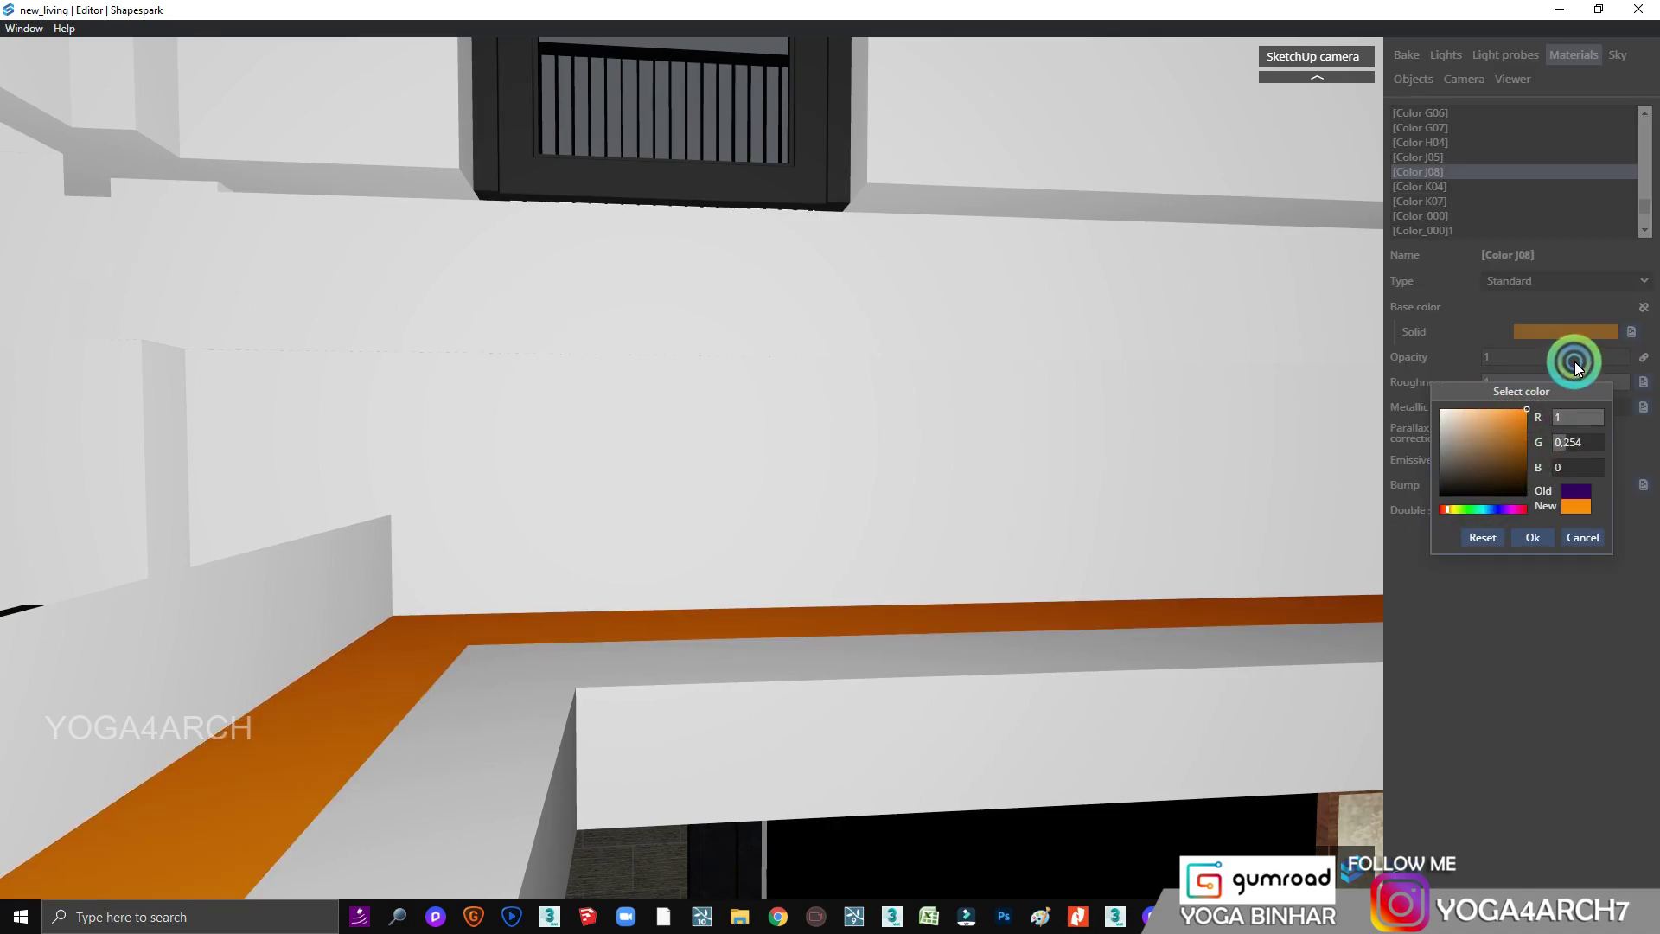
pyautogui.click(1527, 531)
pyautogui.click(1490, 459)
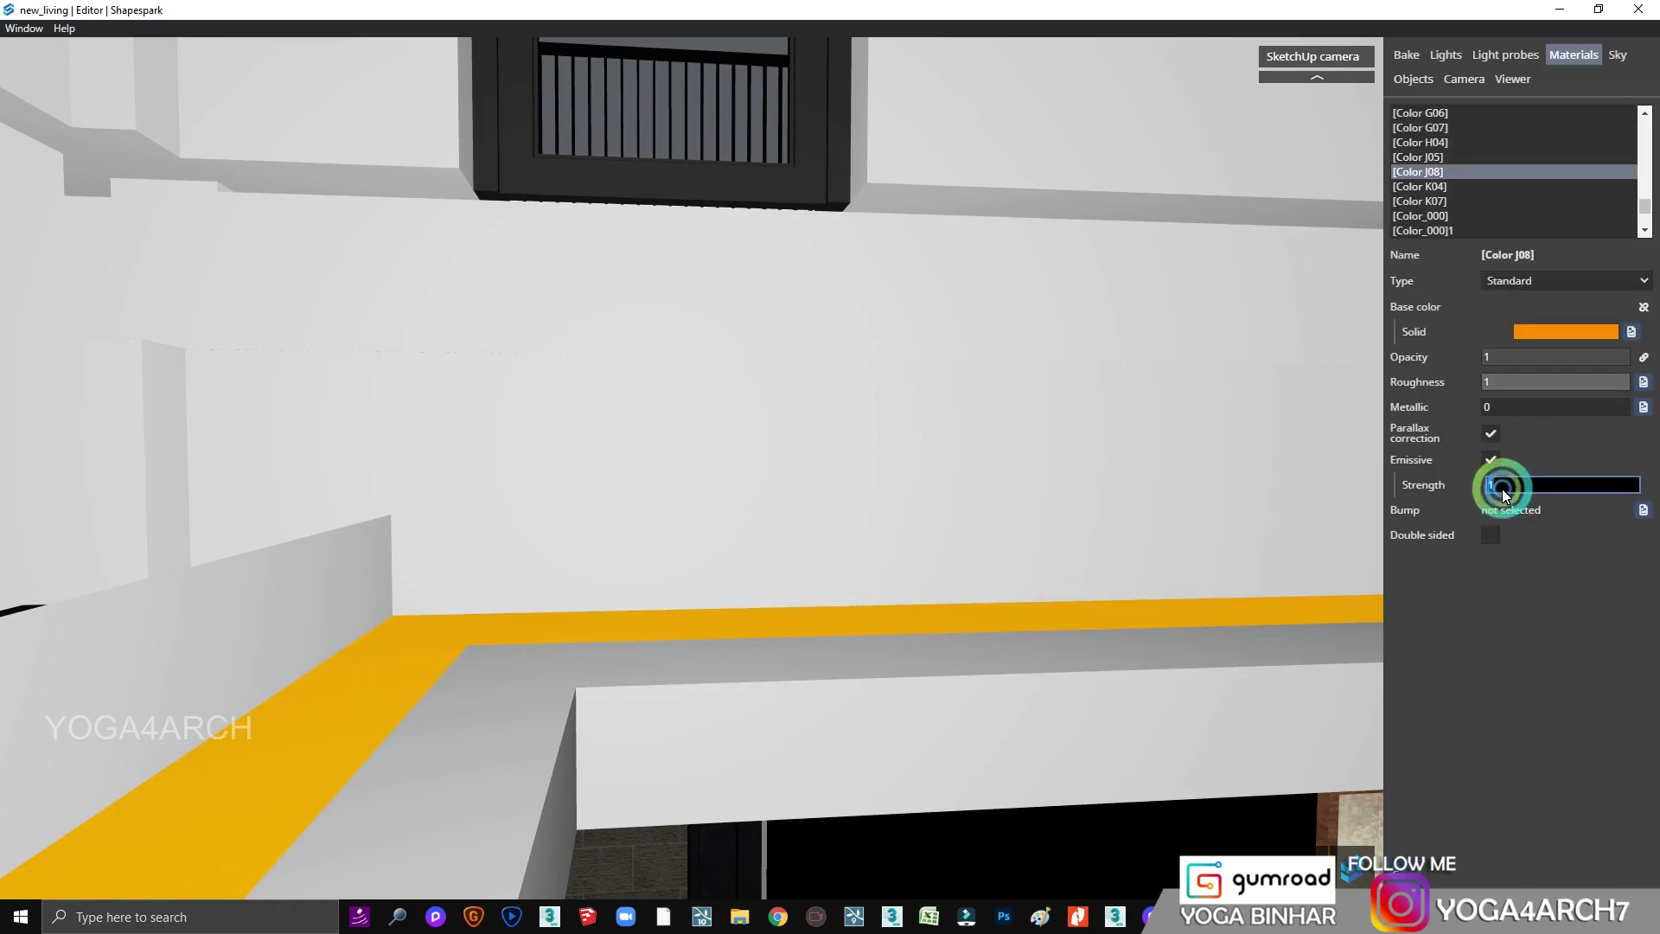
pyautogui.write('60')
pyautogui.moveTo(1024, 657)
pyautogui.mouseDown()
pyautogui.moveTo(1328, 731)
pyautogui.moveTo(1114, 619)
pyautogui.moveTo(955, 505)
pyautogui.moveTo(3, 377)
pyautogui.moveTo(485, 432)
pyautogui.moveTo(303, 434)
pyautogui.moveTo(537, 396)
pyautogui.moveTo(780, 309)
pyautogui.mouseUp()
pyautogui.scroll(-3, 669, 313)
pyautogui.scroll(-3, 669, 313)
pyautogui.scroll(-3, 692, 303)
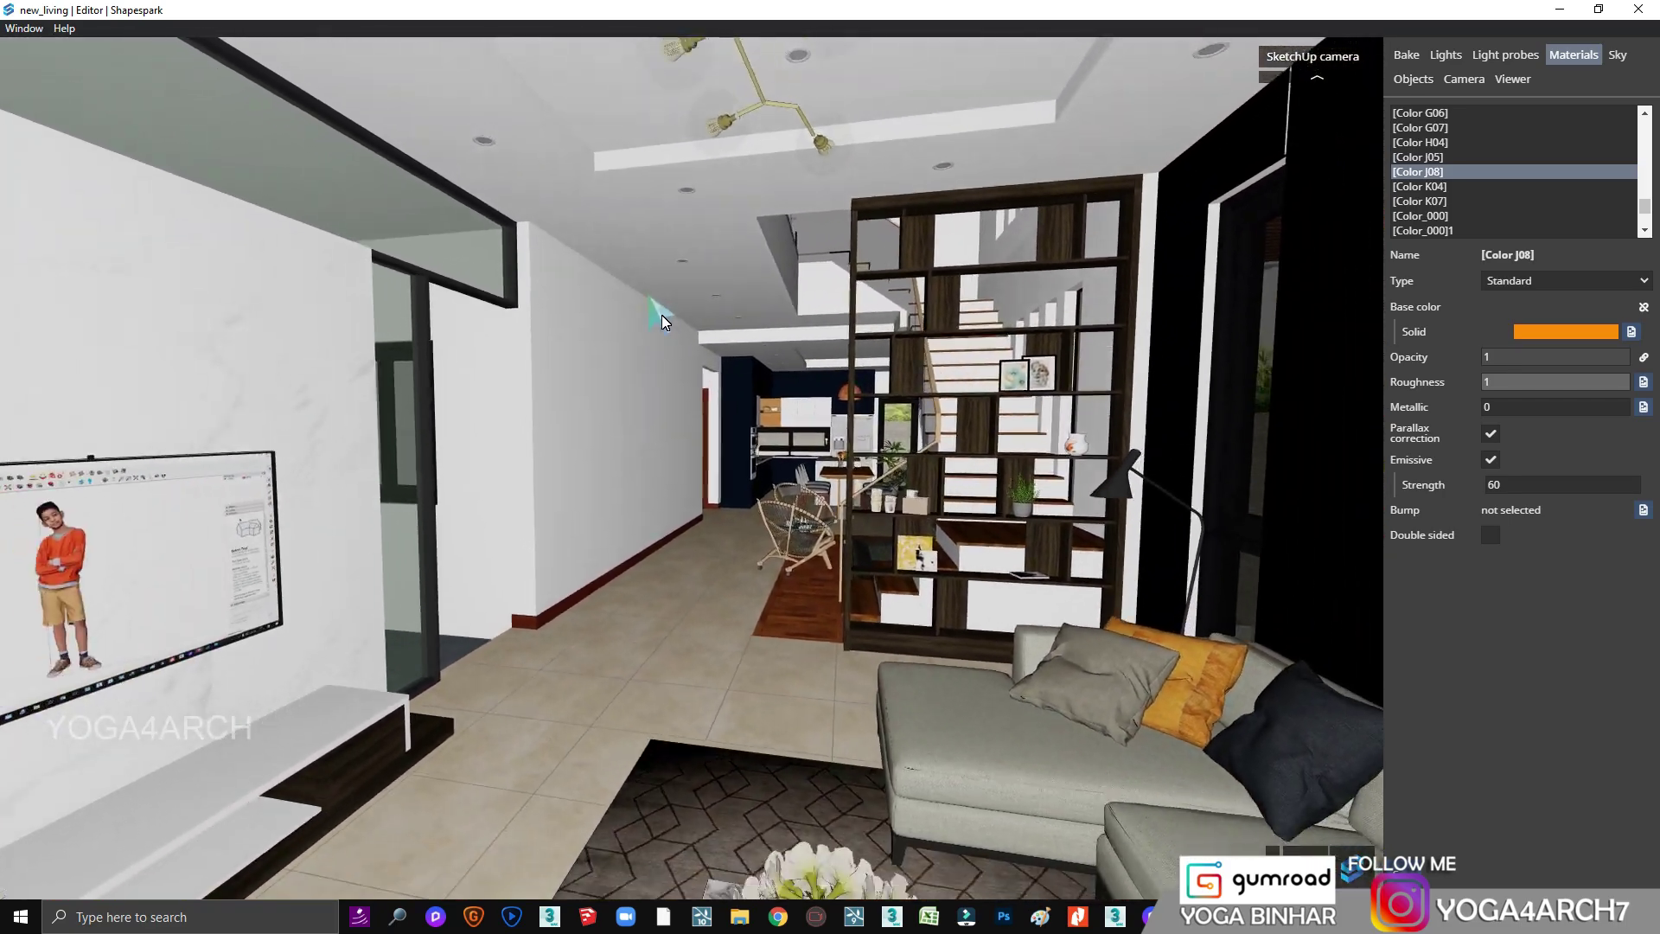
# Step: Bake with ambient occlusion on, Medium quality and 400 samples
pyautogui.press('a')
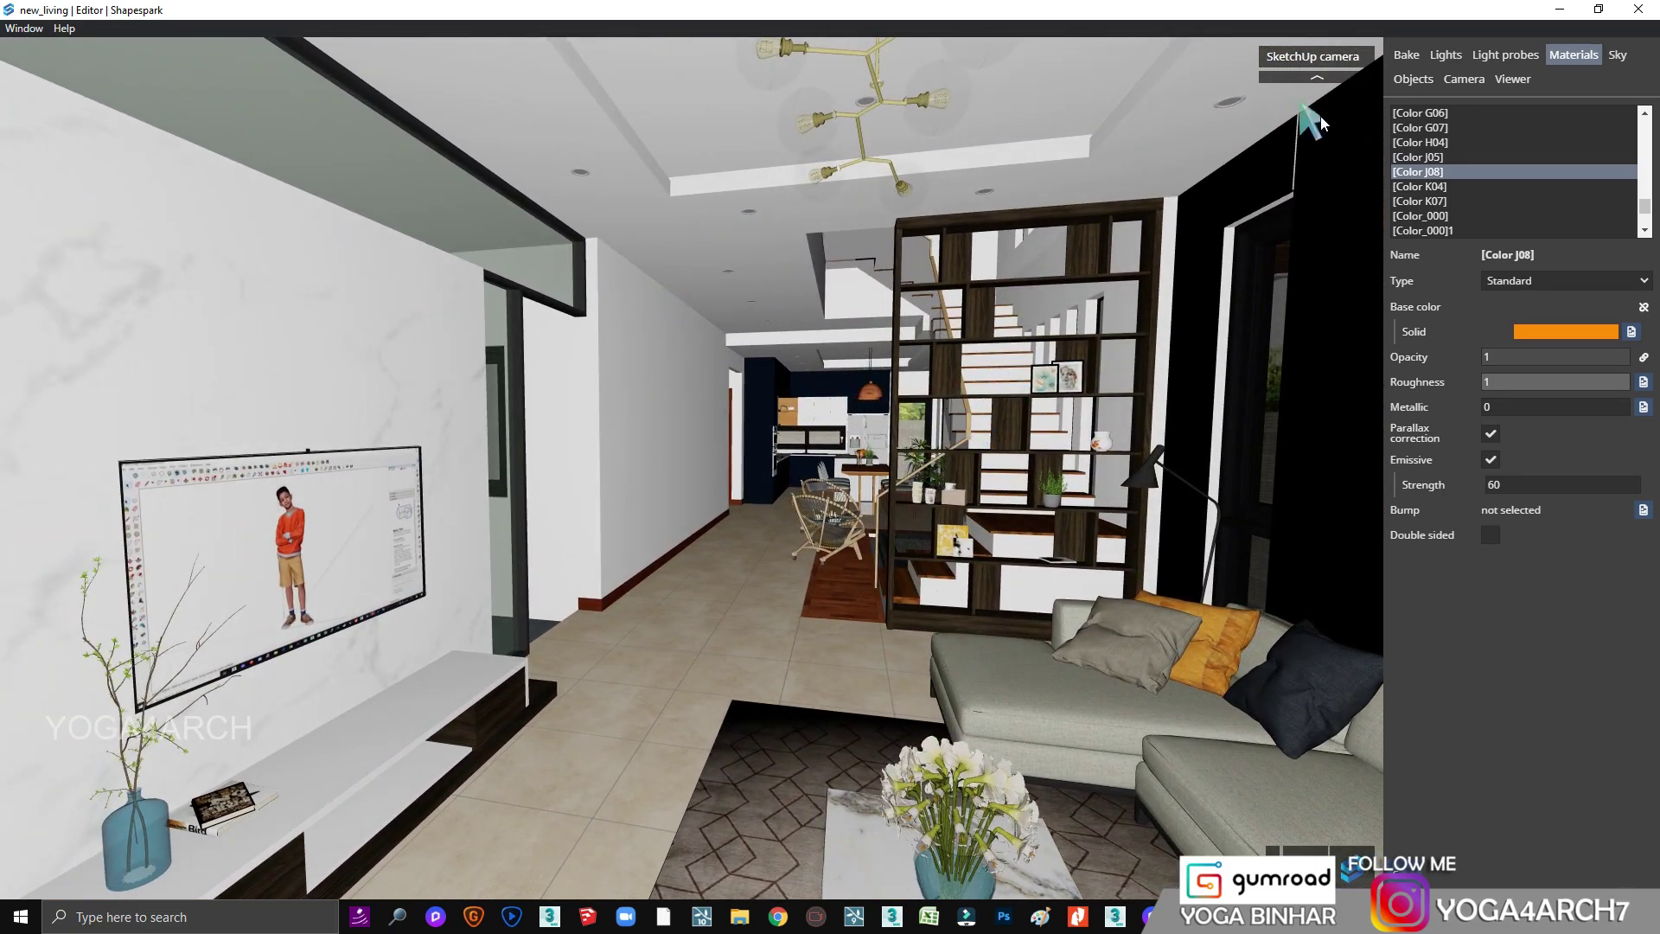
pyautogui.click(1407, 55)
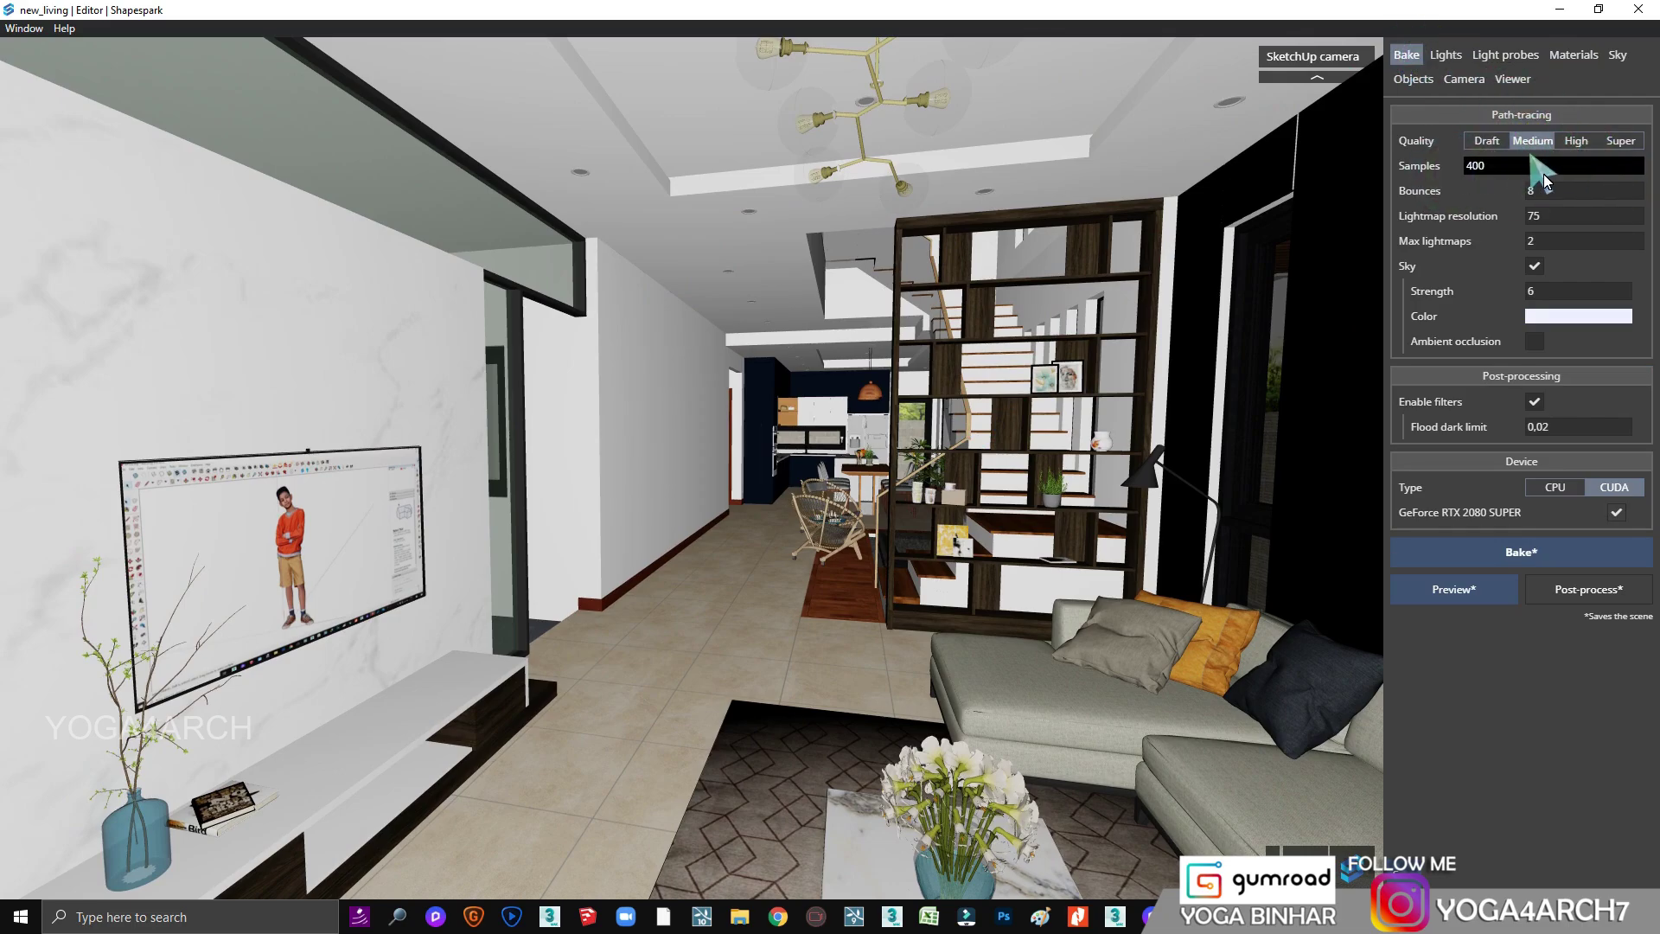
pyautogui.click(1535, 341)
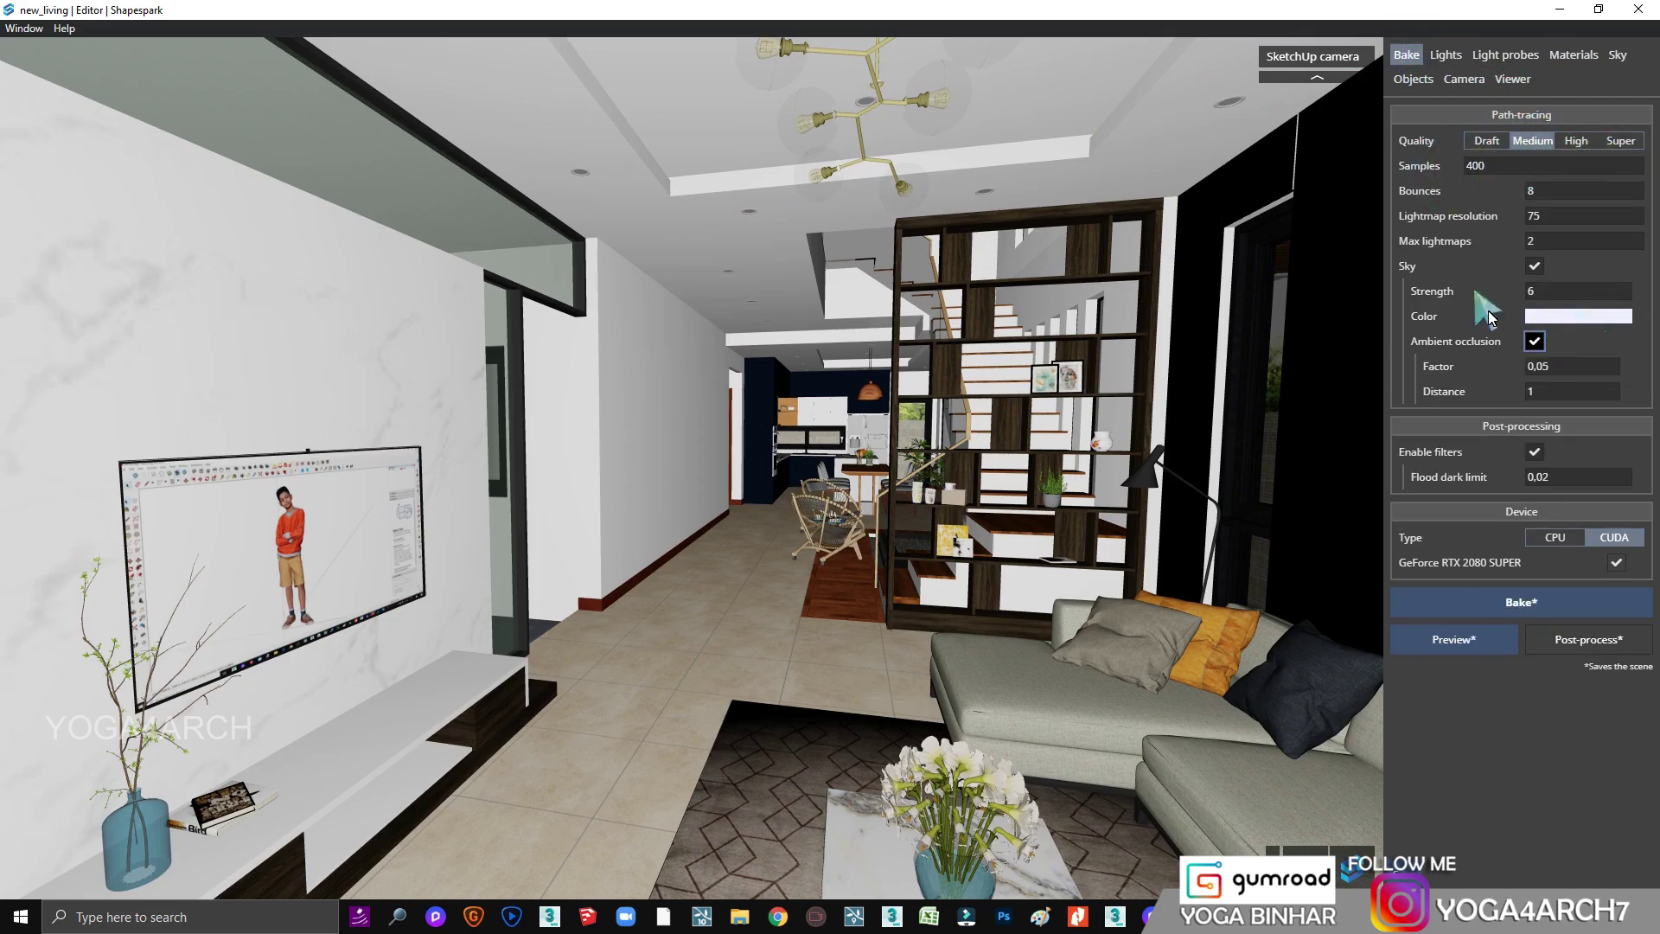
pyautogui.doubleClick(1508, 168)
pyautogui.write('300')
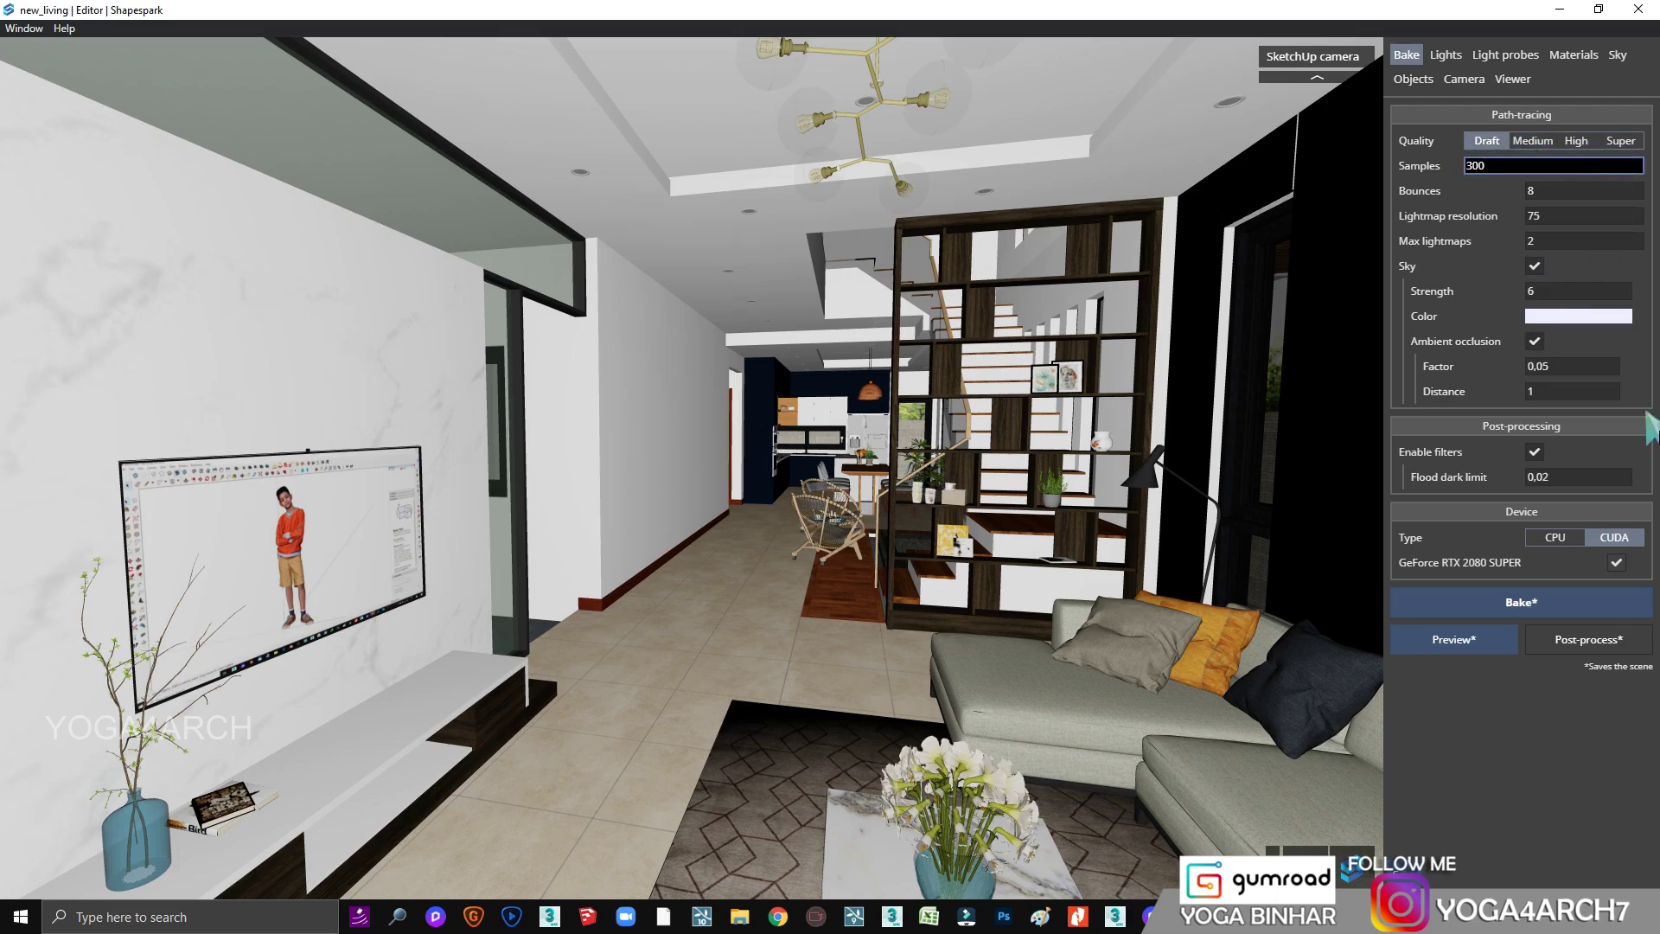
pyautogui.click(1603, 605)
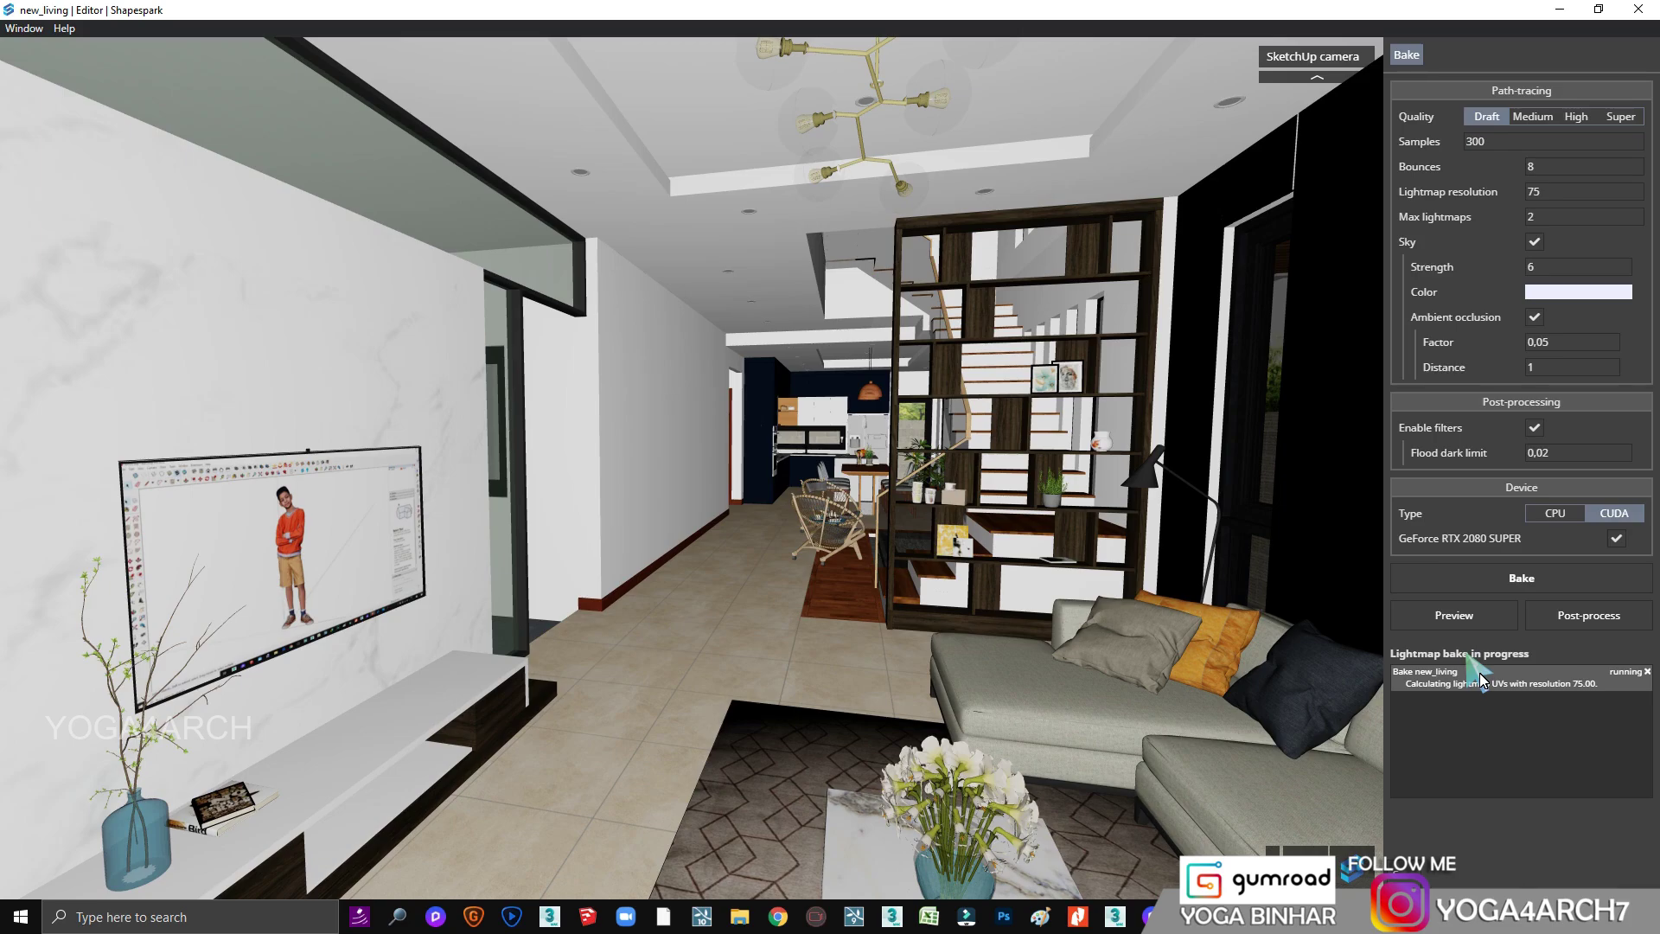
pyautogui.click(1532, 140)
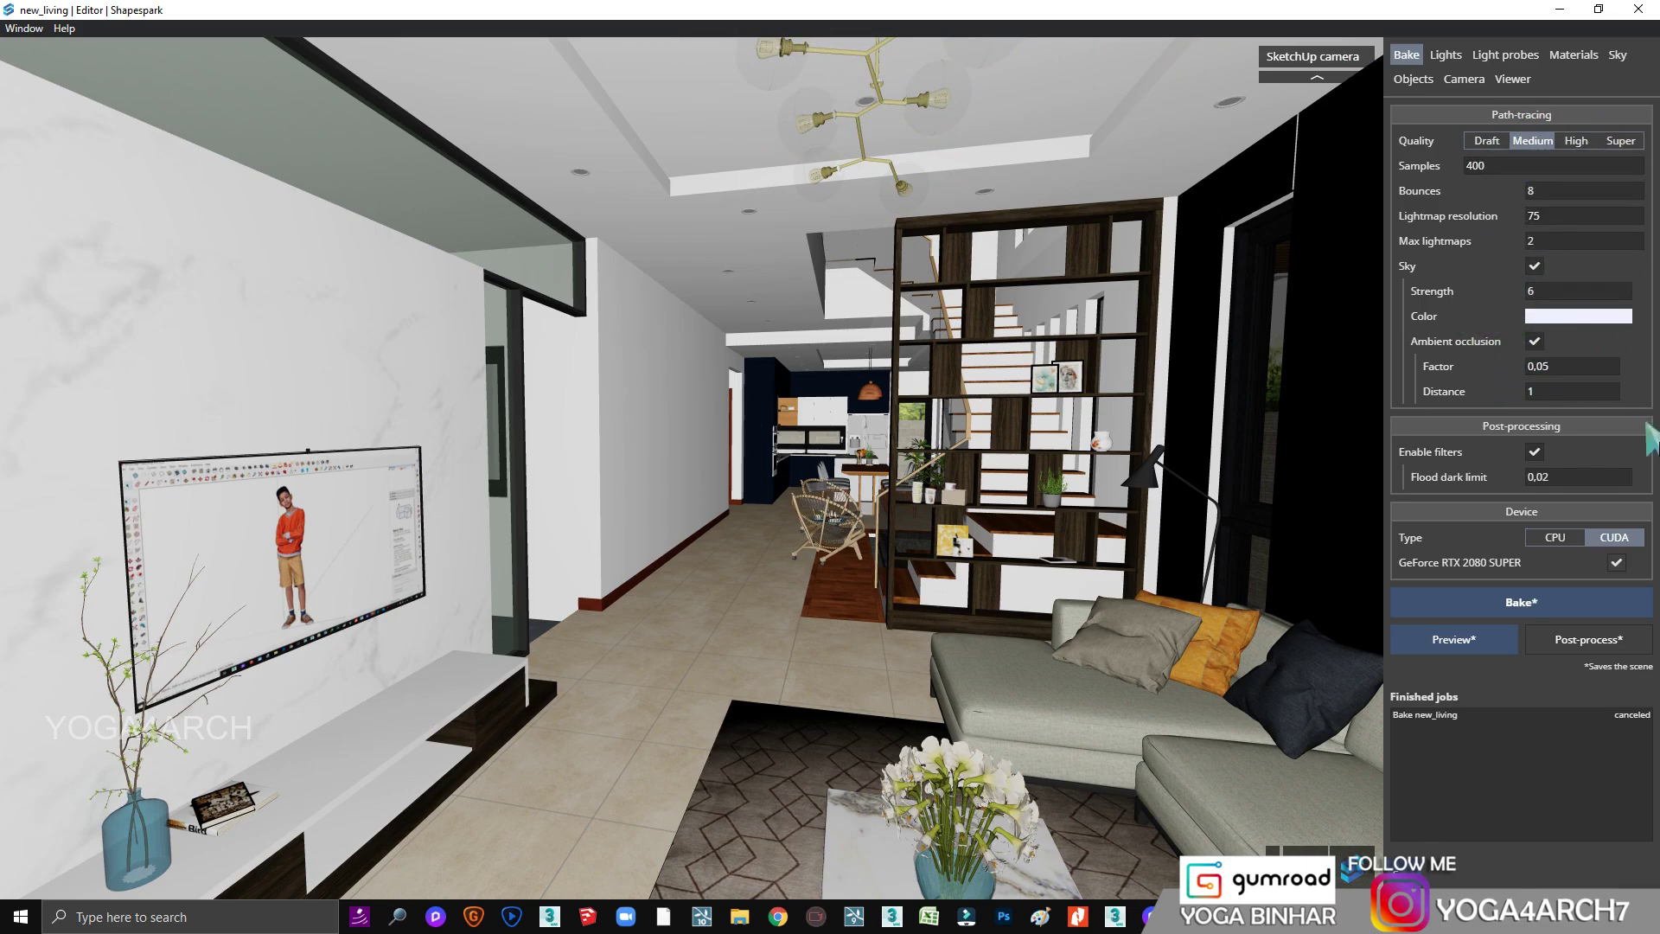
pyautogui.click(1552, 610)
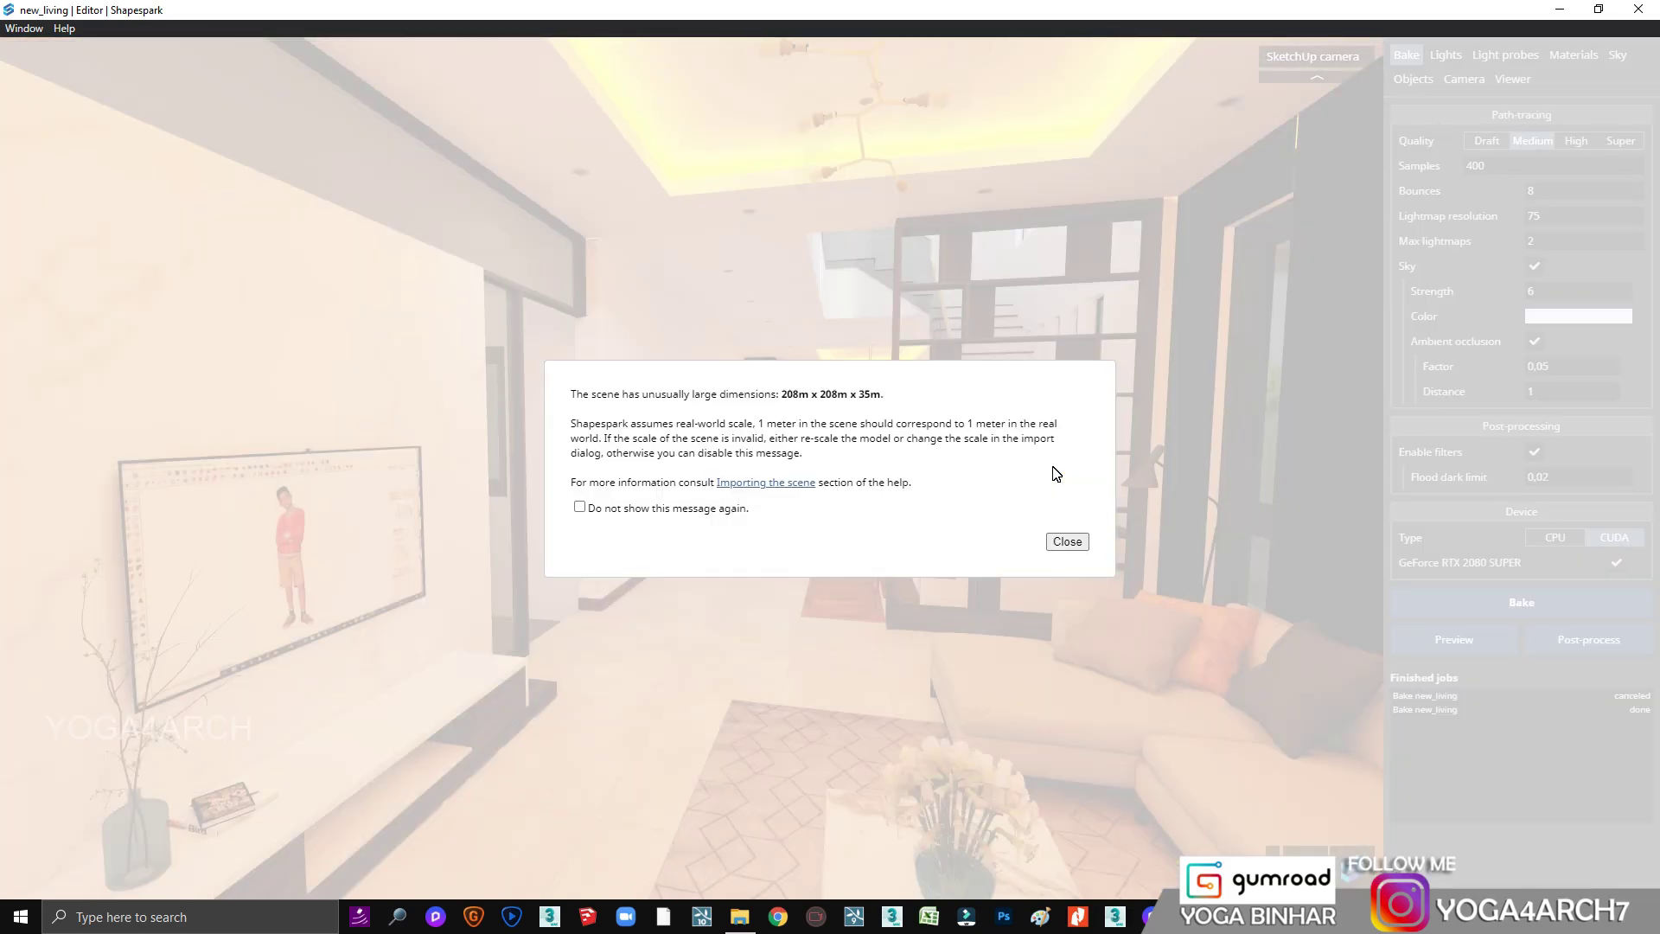
# Step: Dismiss the scene dimensions warning and set camera exposure to 0,6
pyautogui.click(1056, 539)
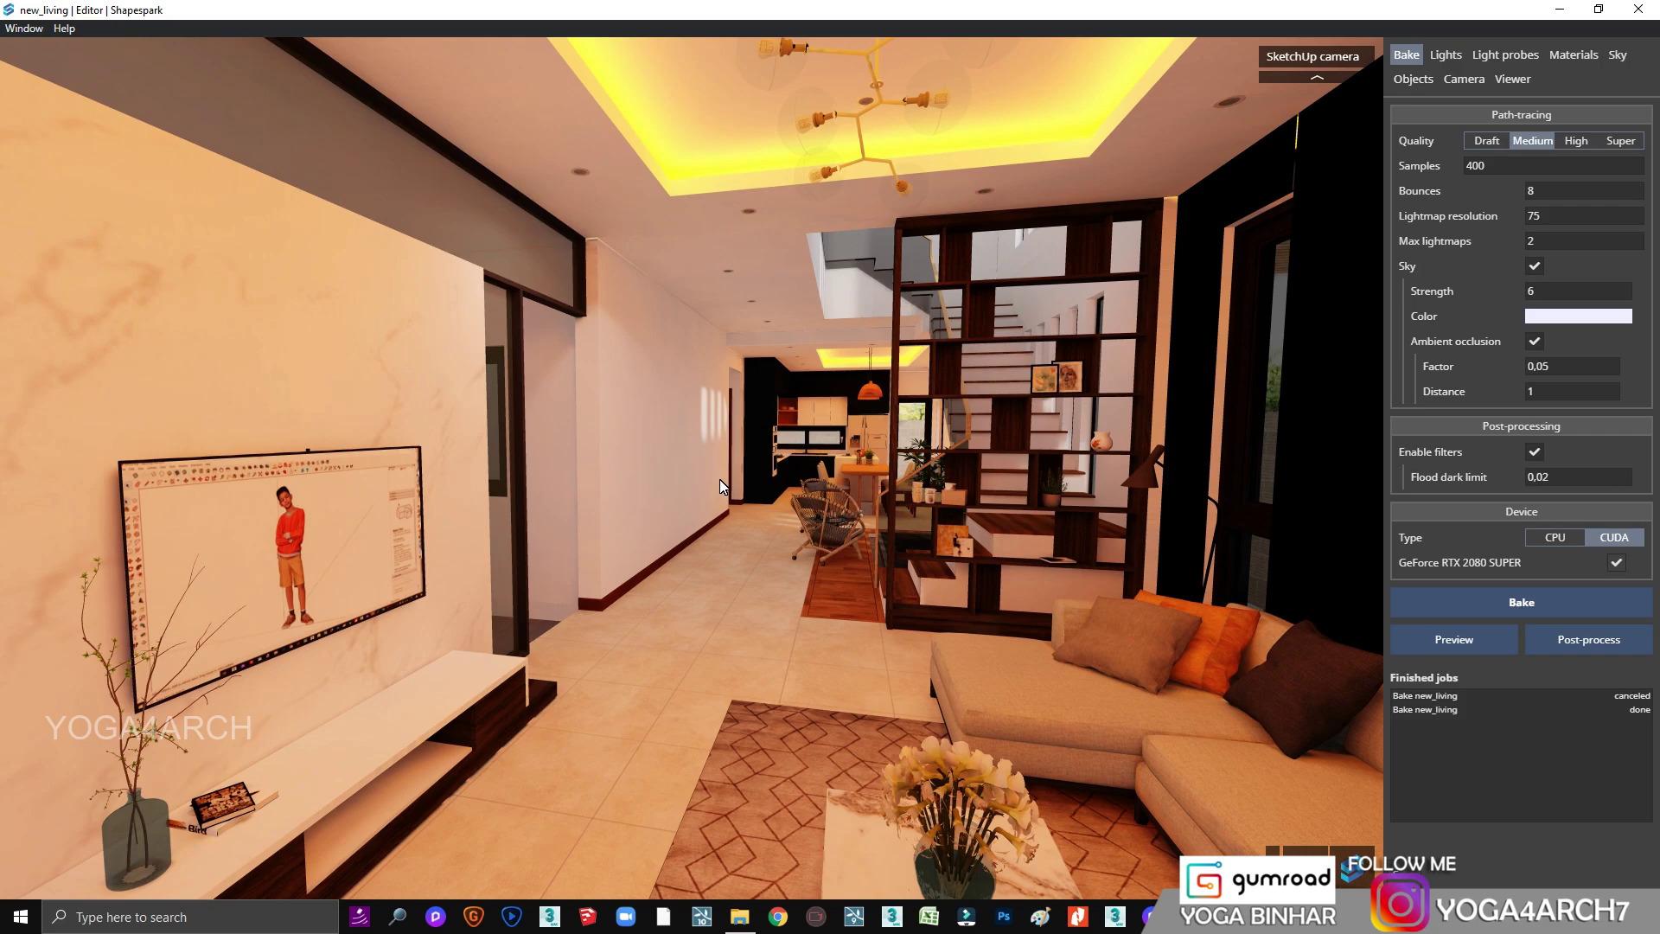
pyautogui.moveTo(787, 497); pyautogui.dragTo(768, 496)
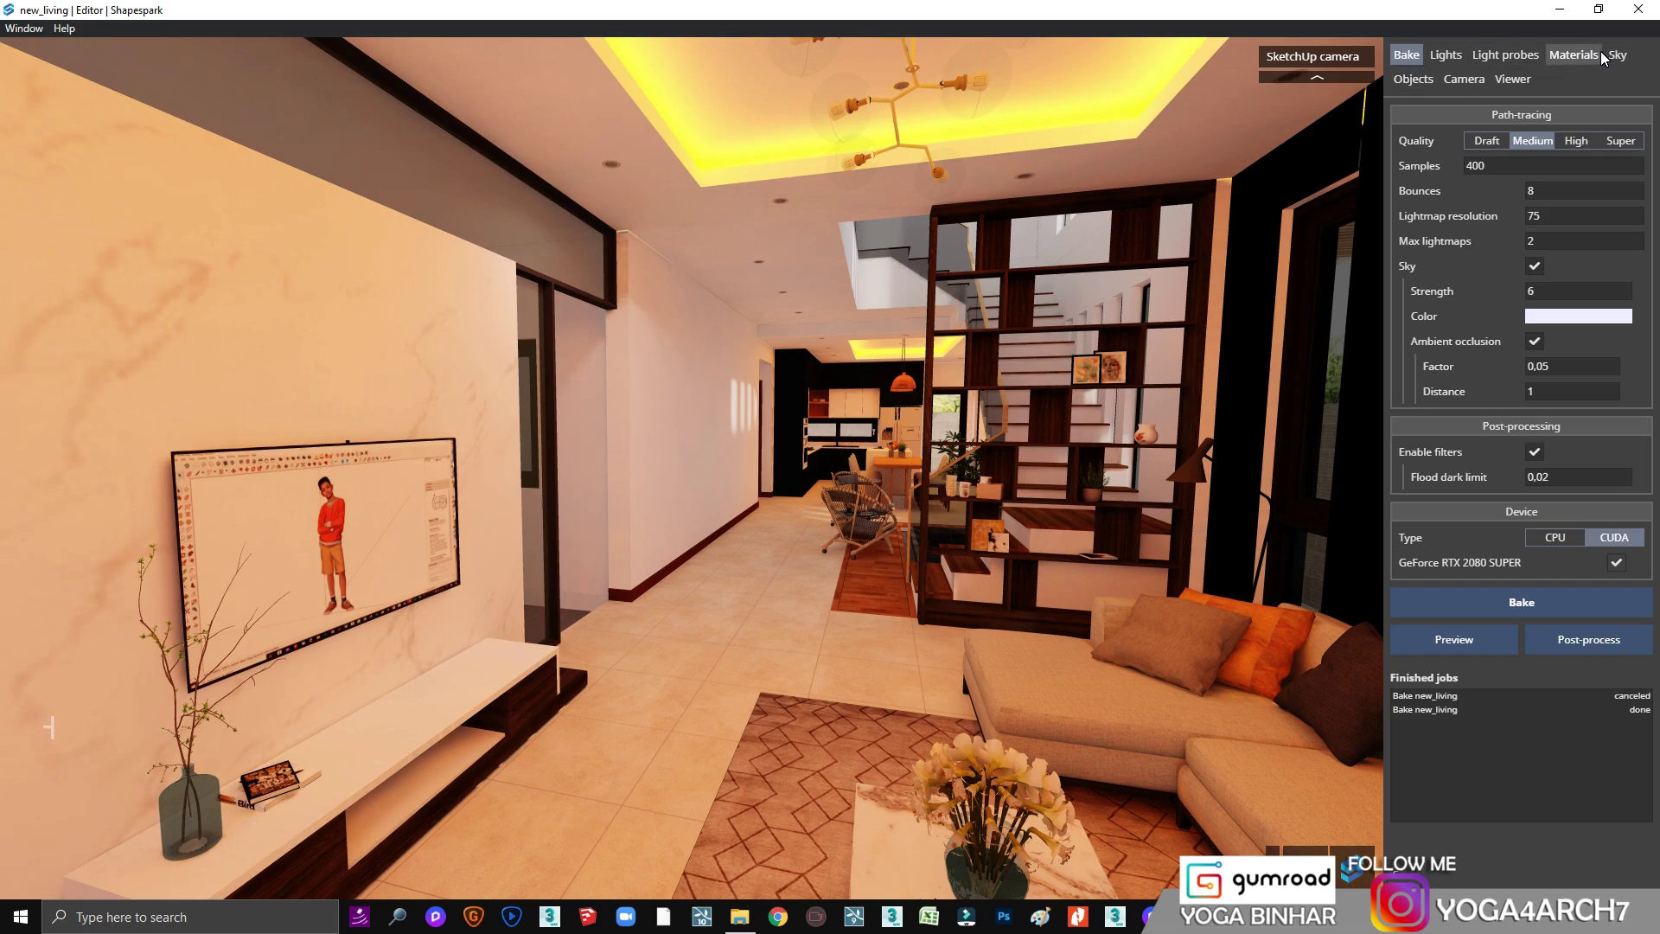
pyautogui.click(1479, 85)
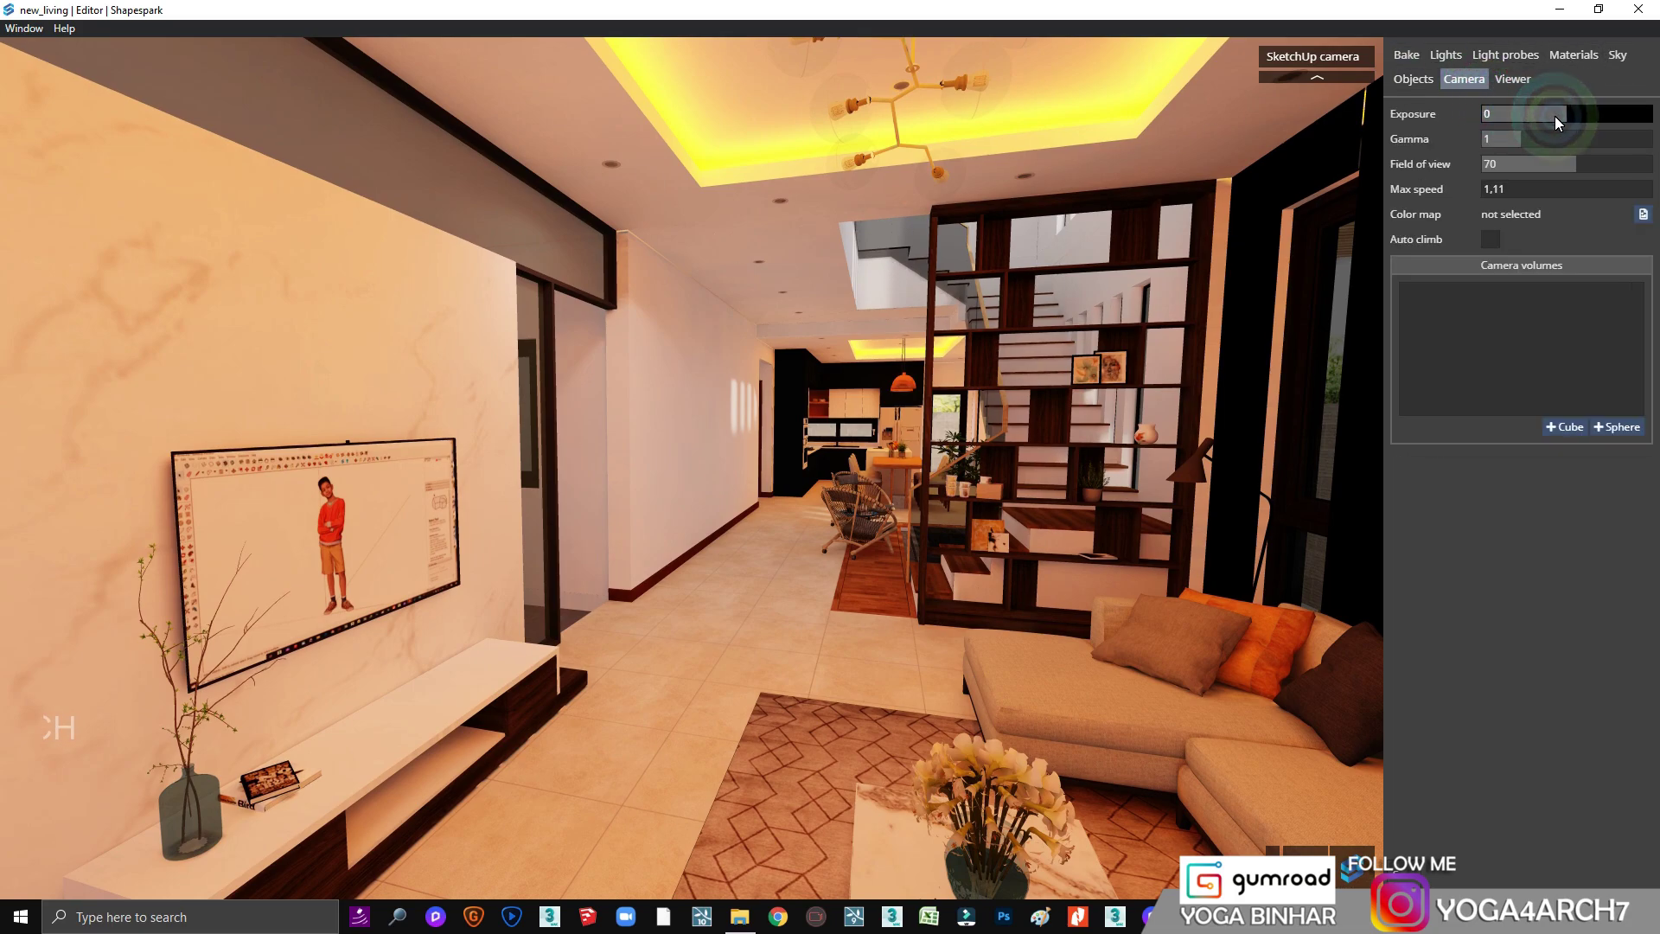
pyautogui.click(1583, 113)
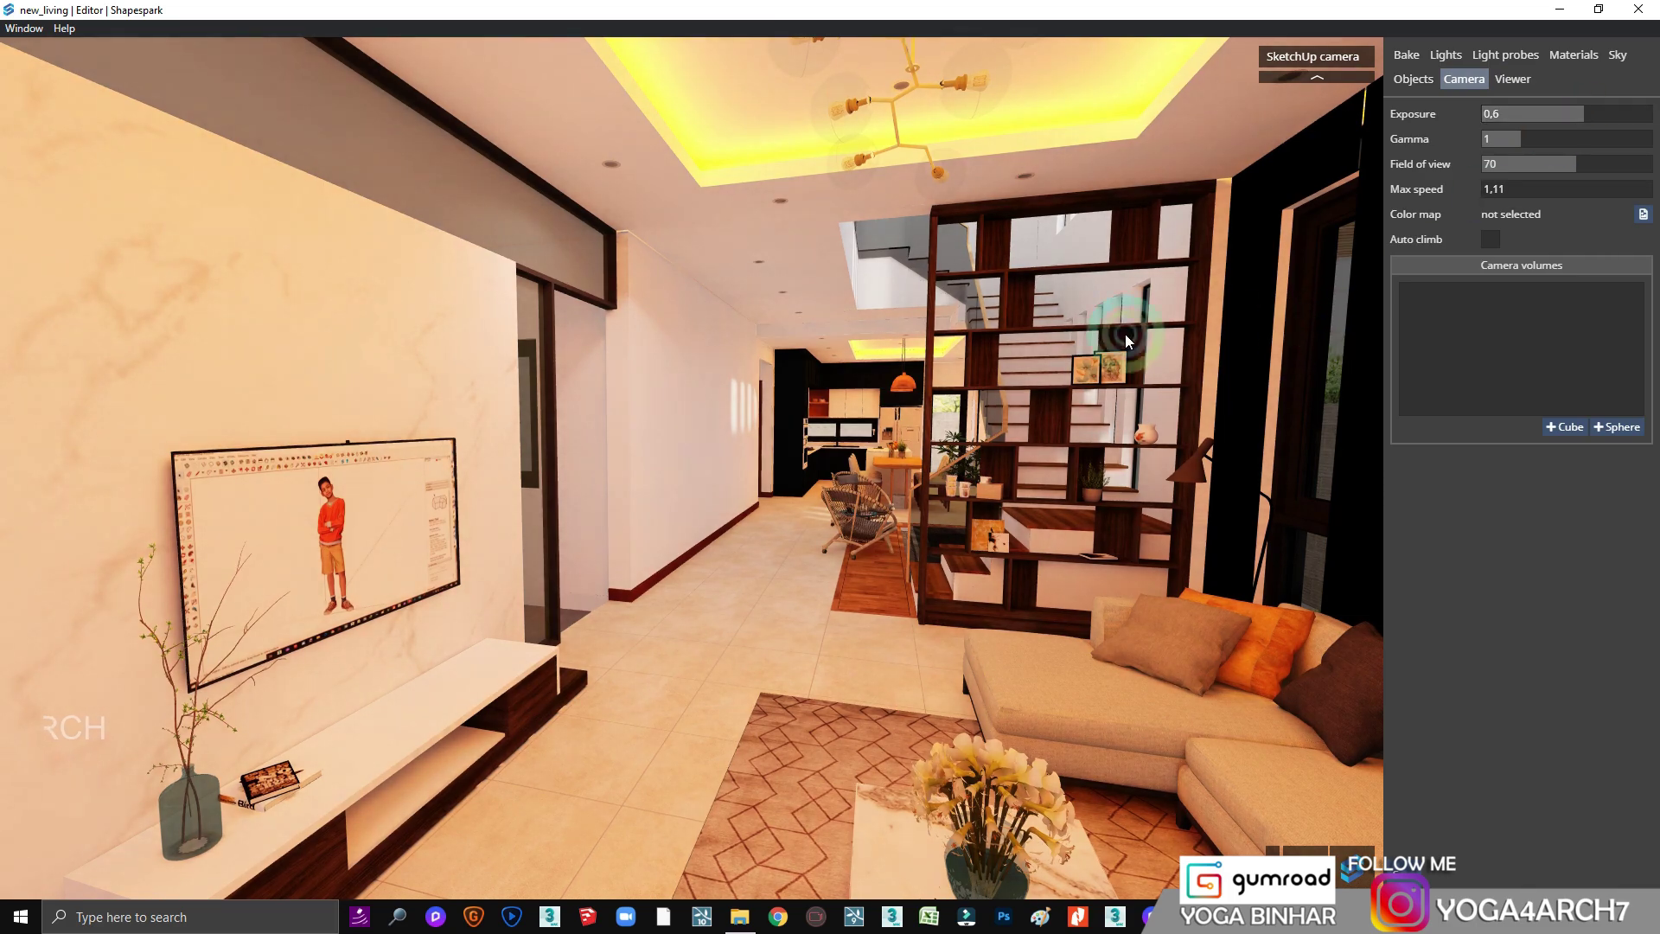
# Step: Walk past the coffee table and down the hallway into the kitchen
pyautogui.moveTo(888, 431); pyautogui.dragTo(923, 420)
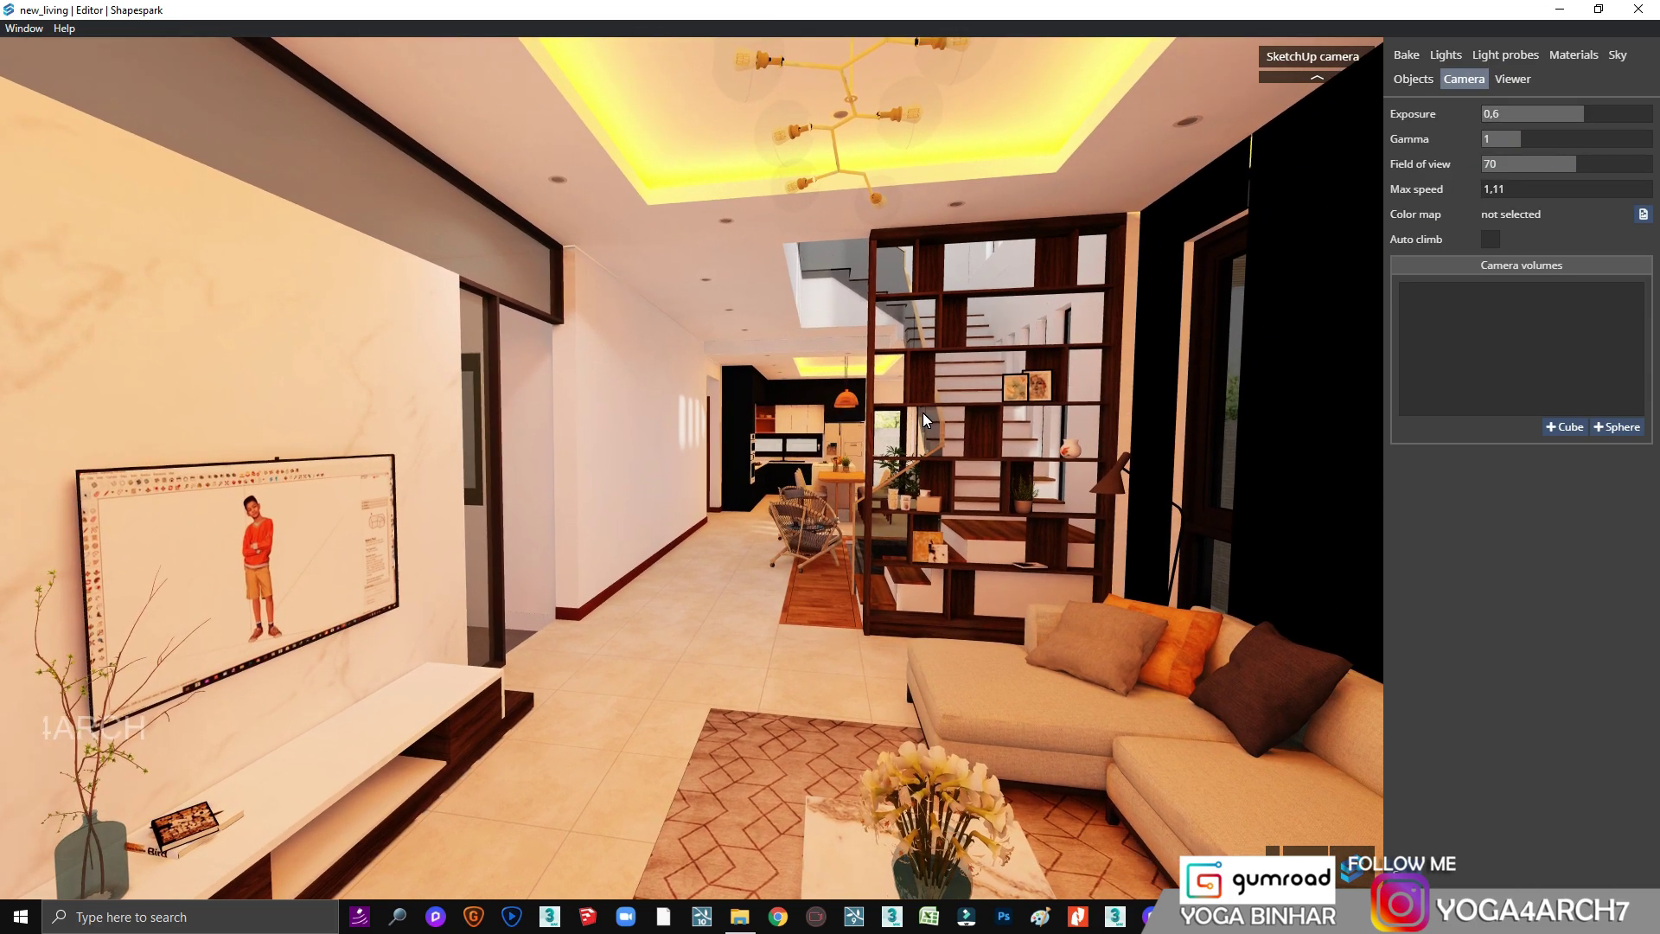
pyautogui.click(776, 465)
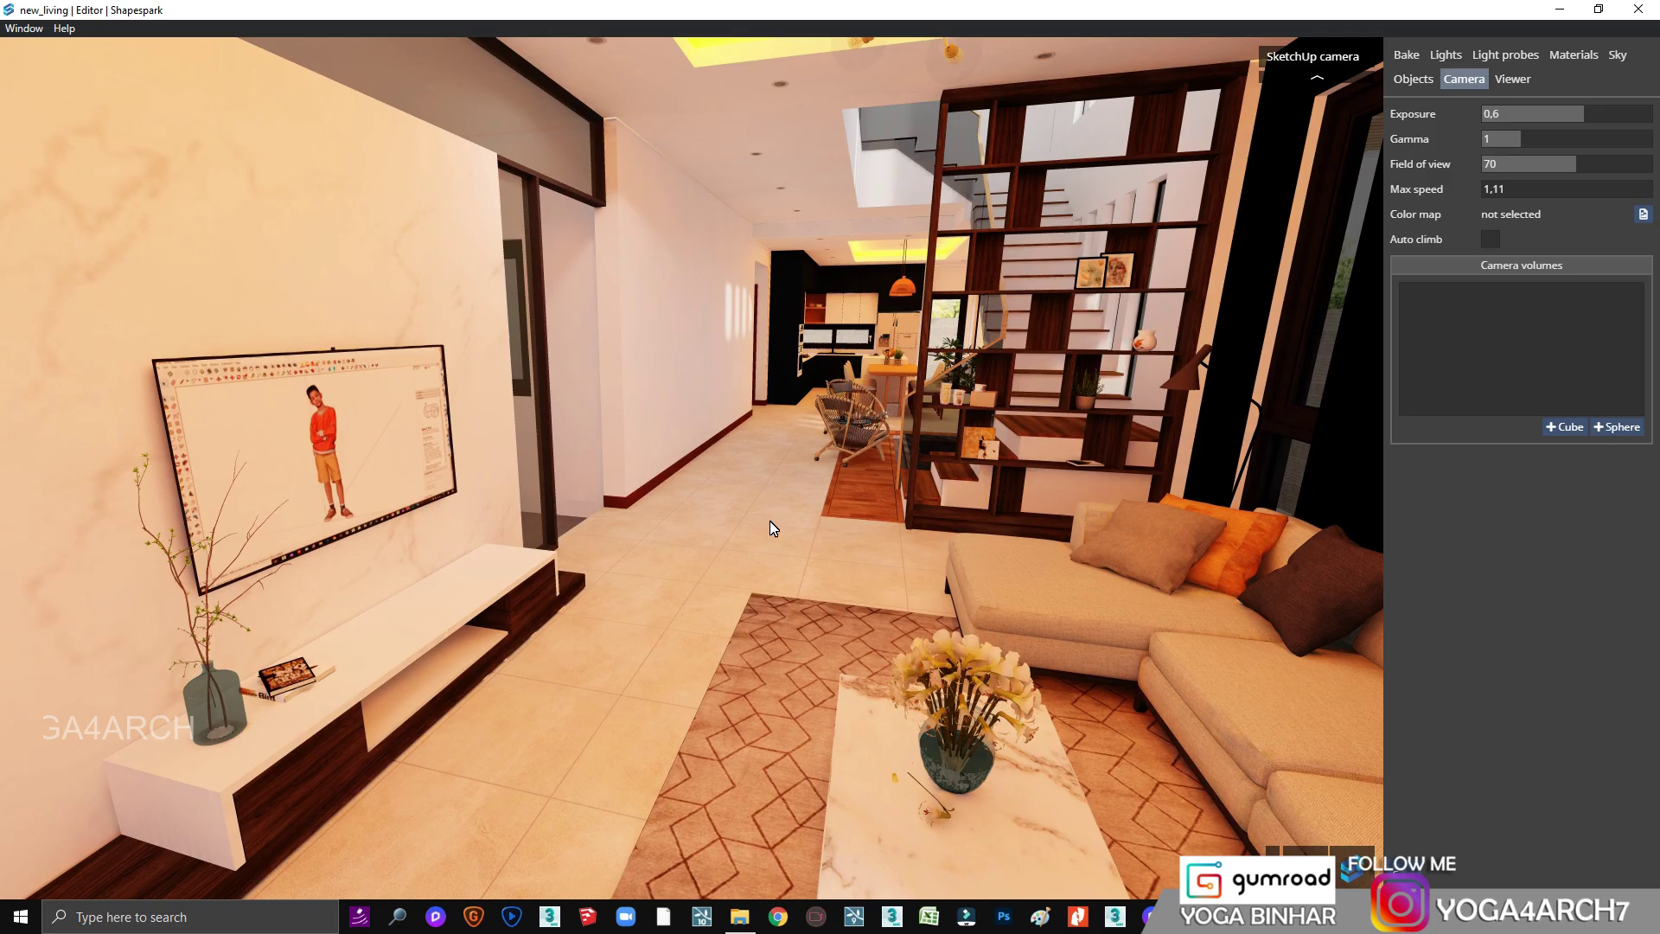
pyautogui.click(772, 527)
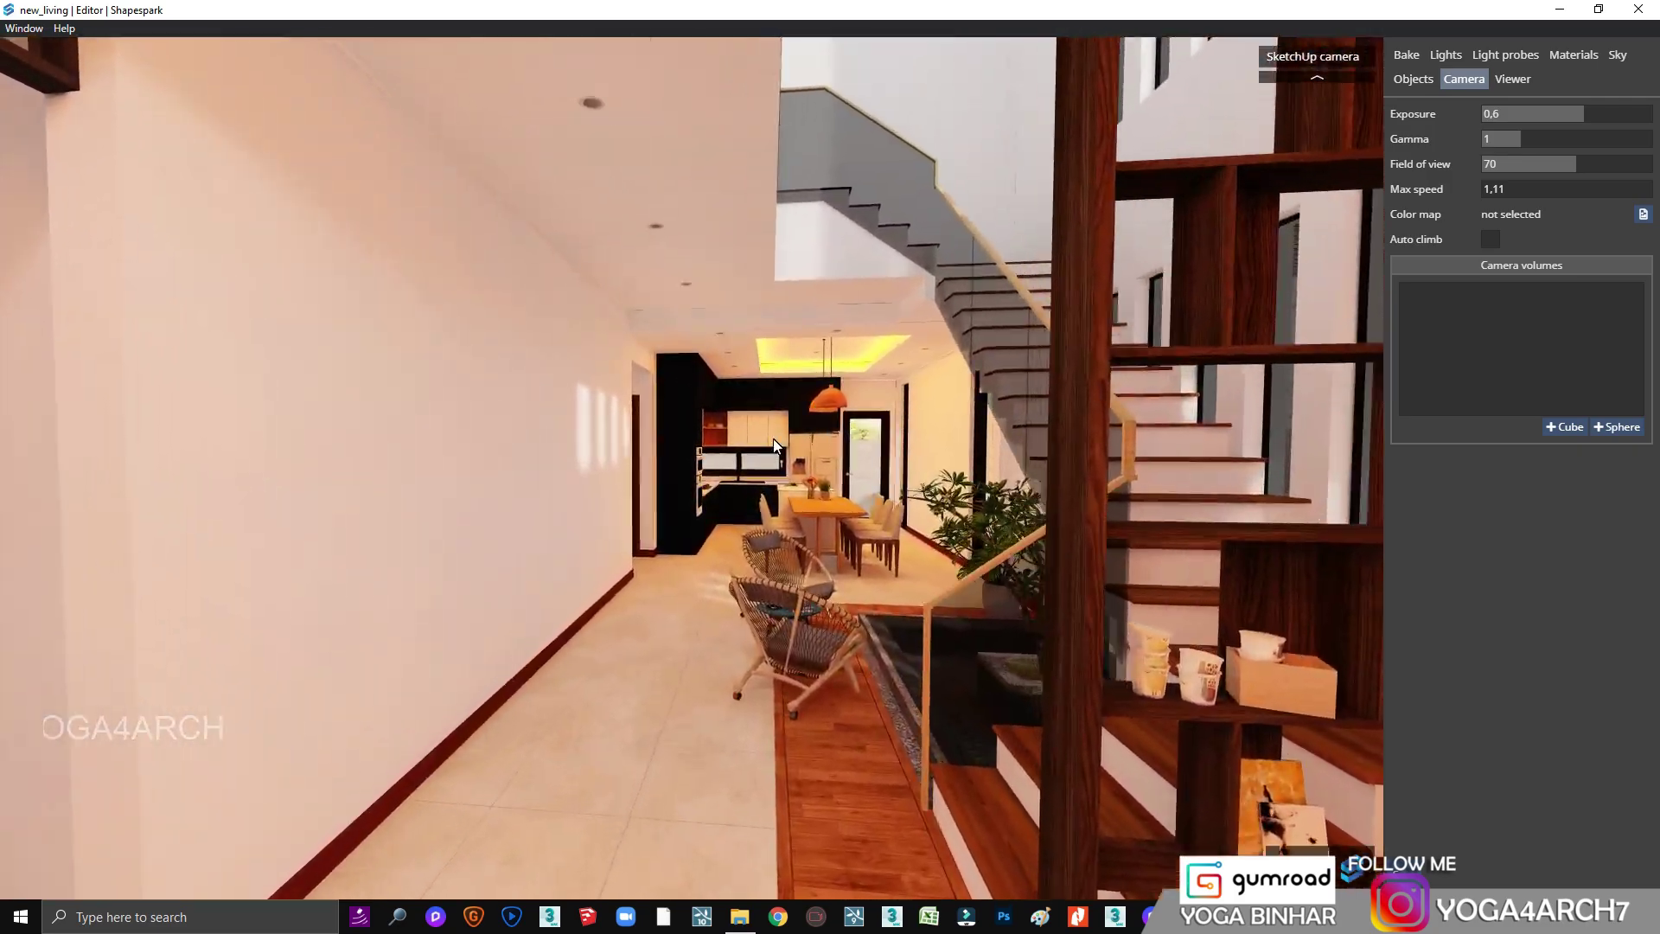
pyautogui.click(773, 438)
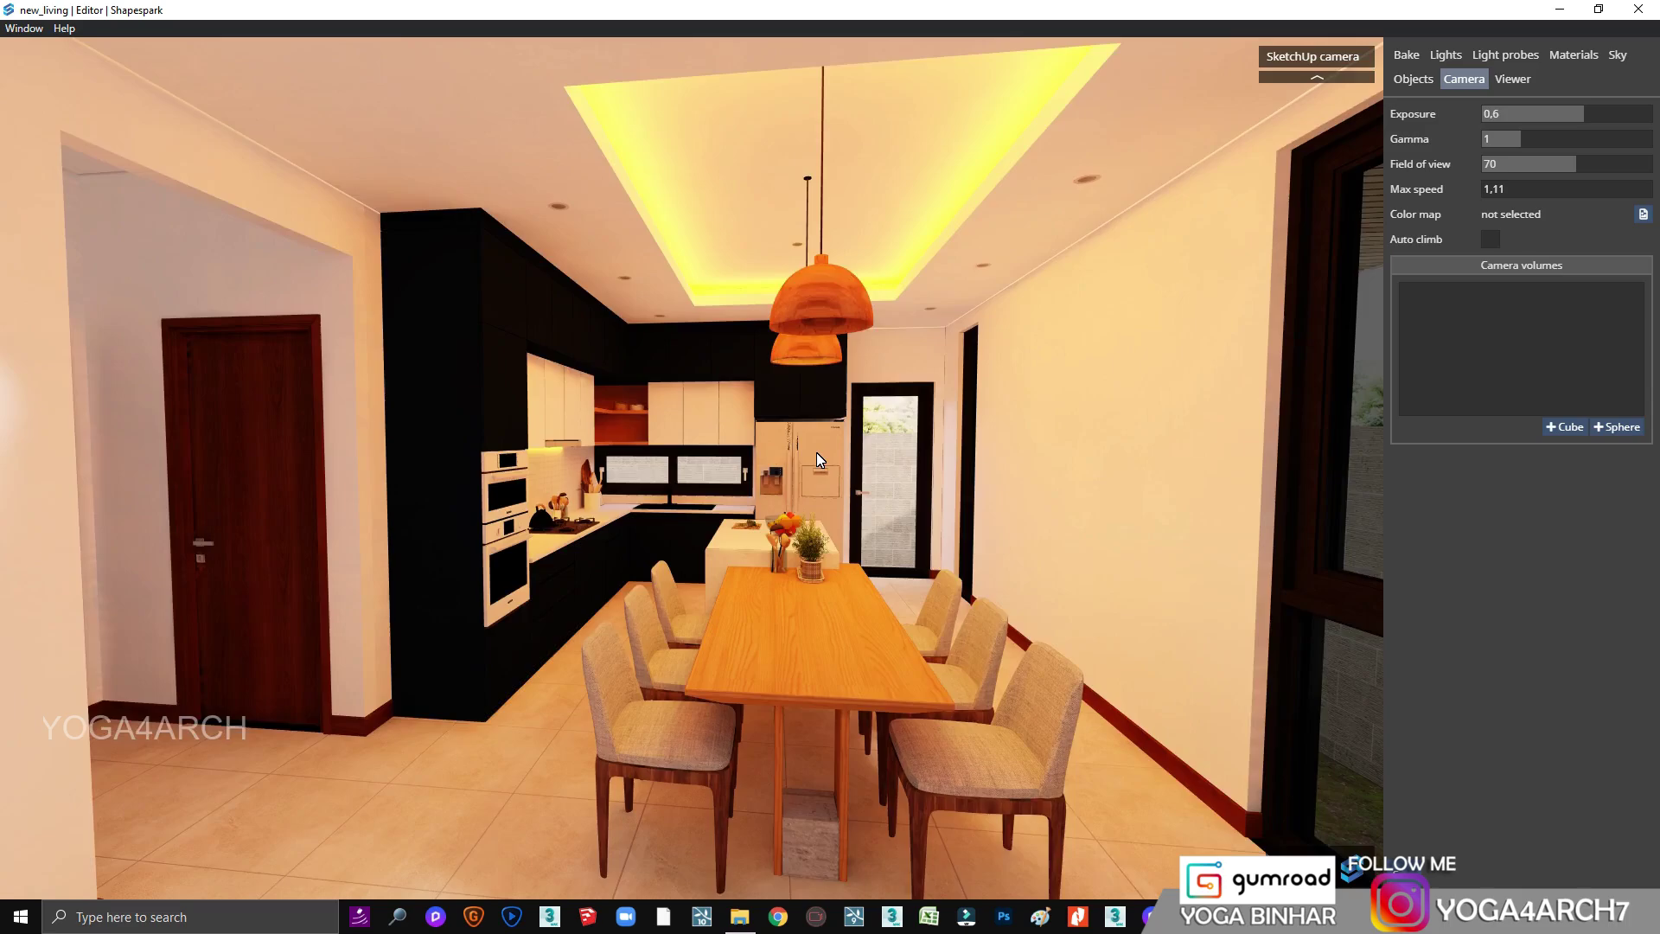
pyautogui.click(811, 449)
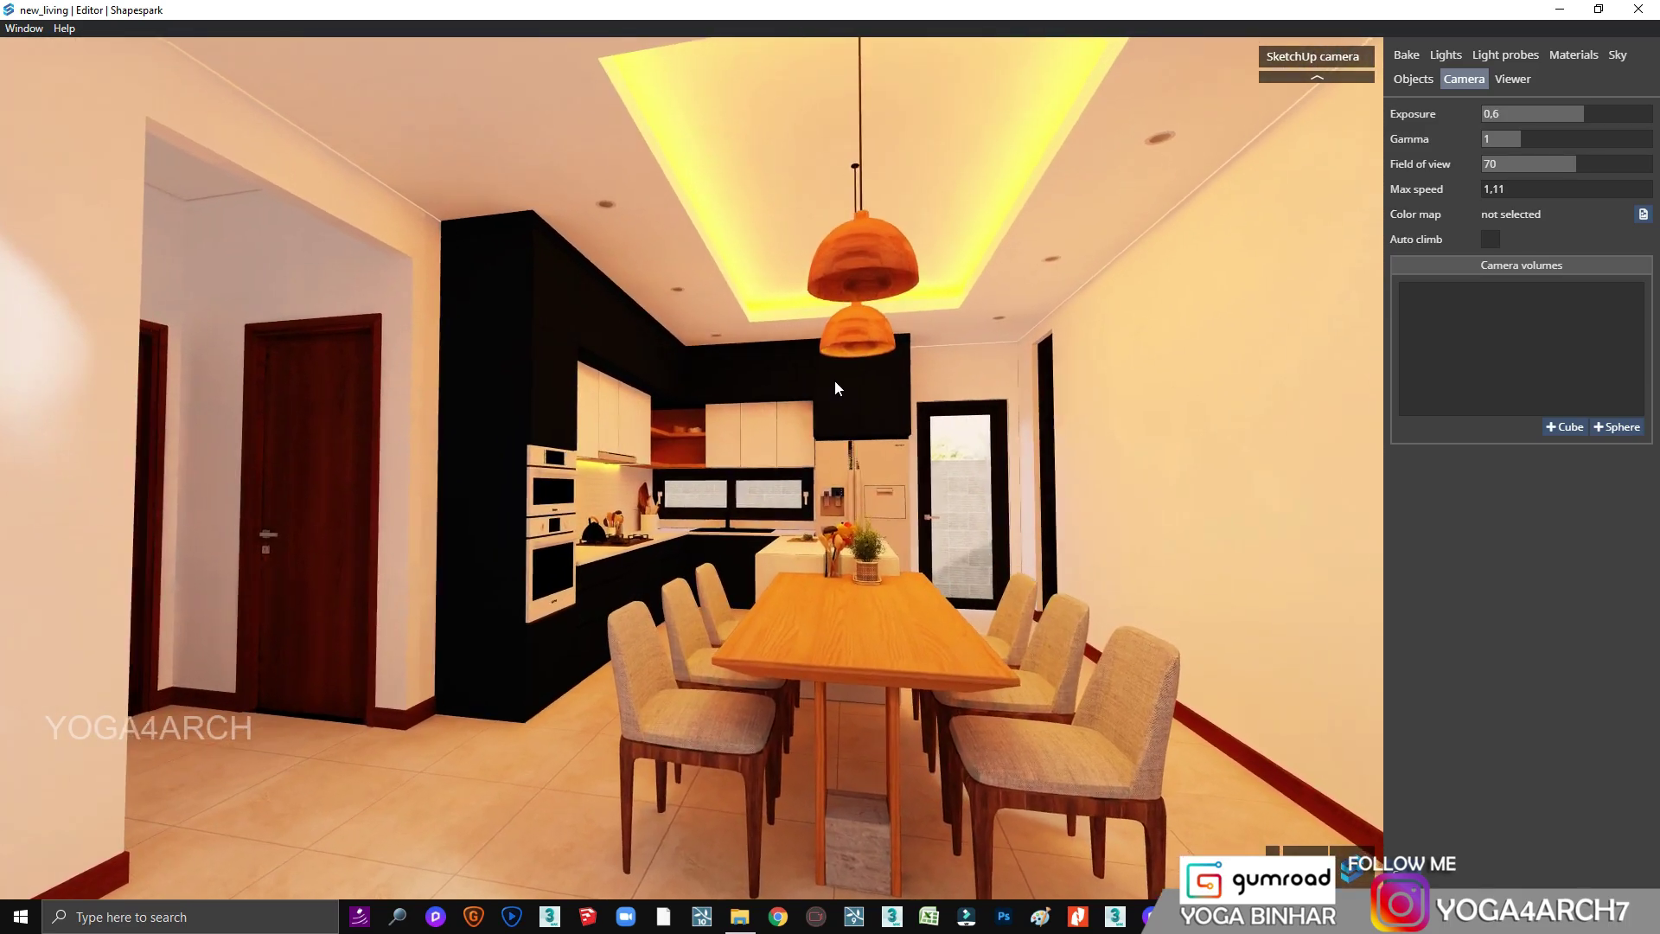
pyautogui.click(833, 381)
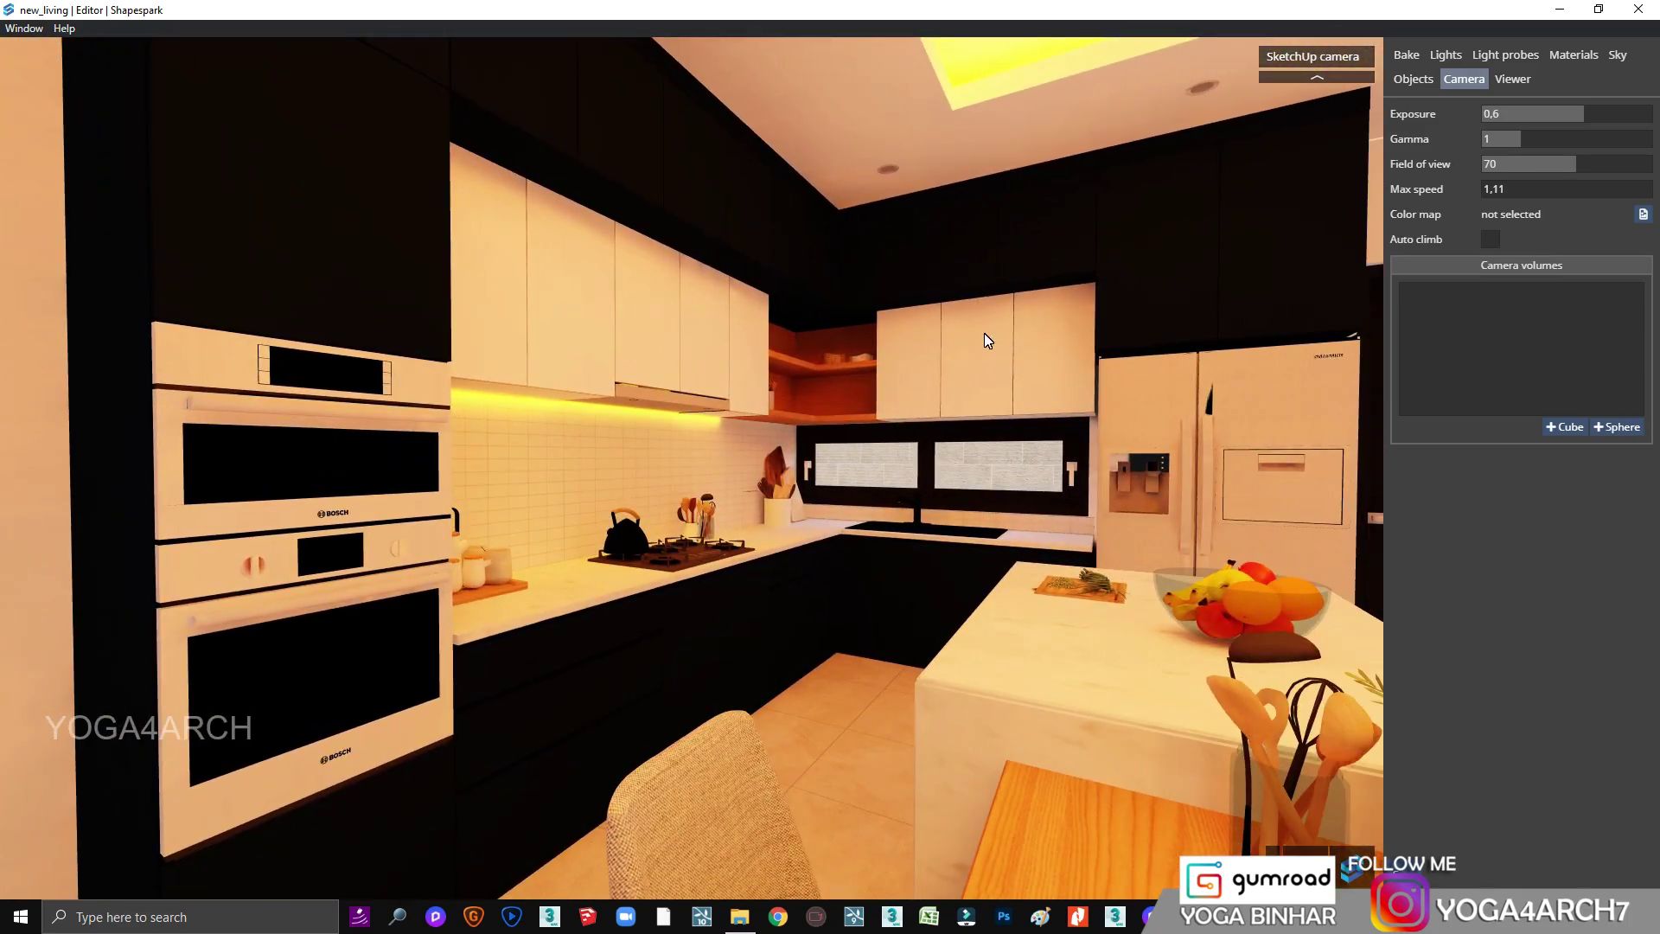
# Step: Raise the camera exposure to 0,8 and check the kitchen and living area
pyautogui.click(1596, 113)
pyautogui.write('0,75')
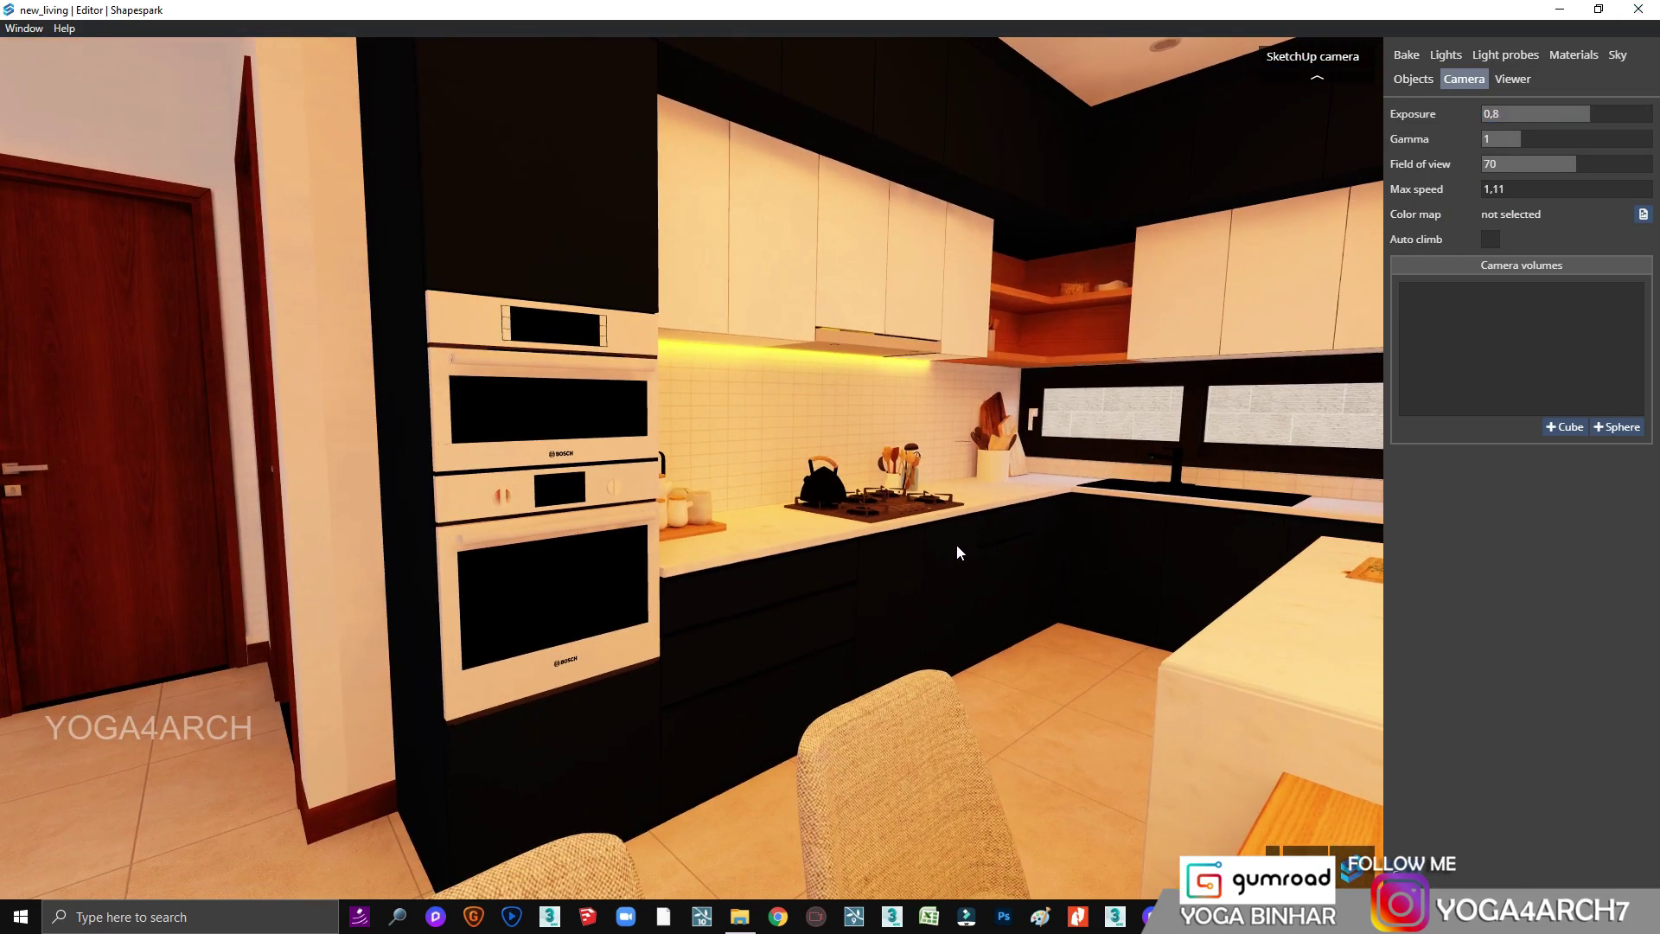
pyautogui.write('0,8')
pyautogui.moveTo(995, 570); pyautogui.dragTo(764, 421)
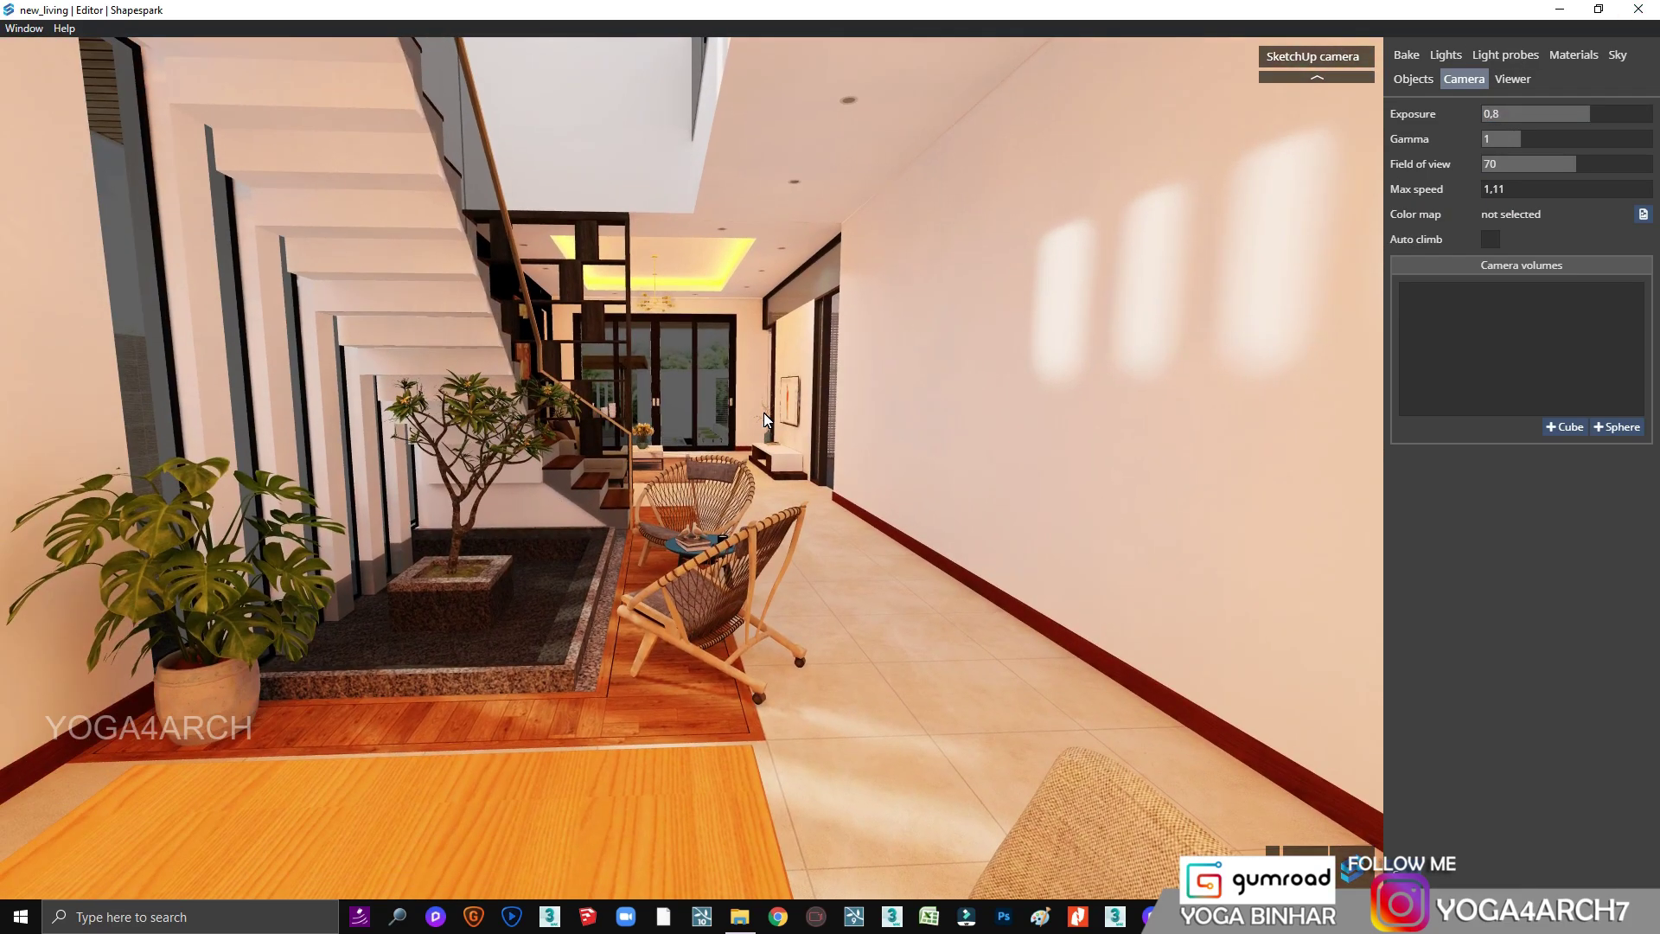
pyautogui.moveTo(835, 362)
pyautogui.mouseDown()
pyautogui.moveTo(689, 418)
pyautogui.moveTo(1097, 360)
pyautogui.moveTo(971, 415)
pyautogui.moveTo(848, 416)
pyautogui.mouseUp()
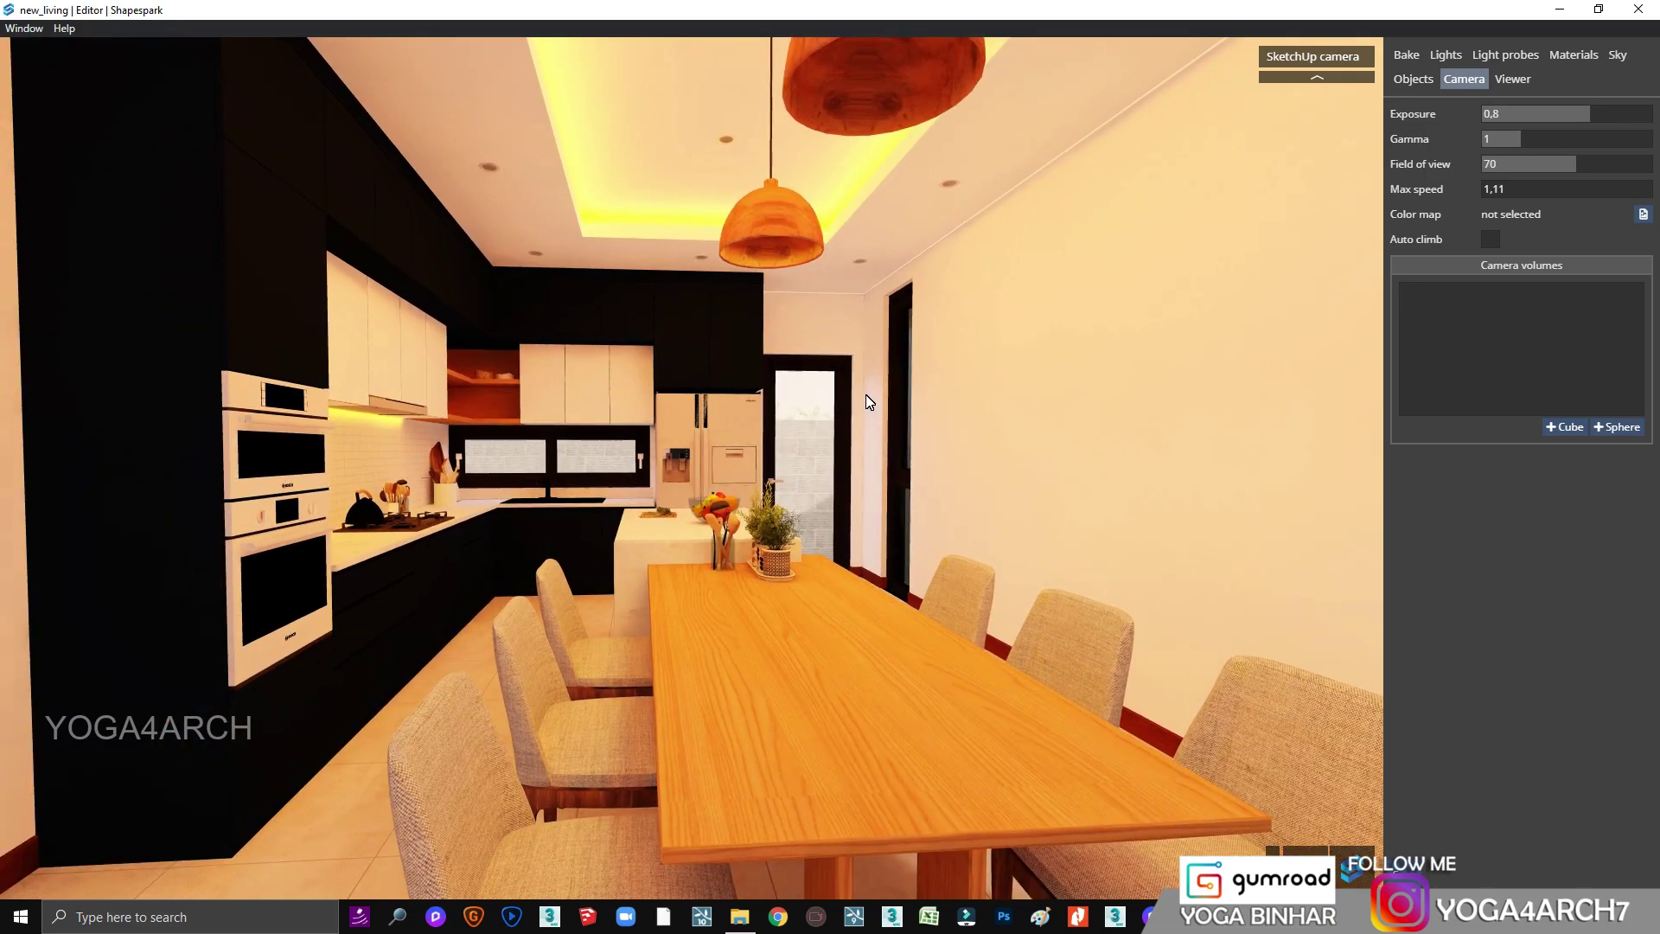
# Step: Give the 1. GO TEAK table material roughness 0 and metallic 0,42
pyautogui.moveTo(1016, 488); pyautogui.dragTo(993, 471)
pyautogui.click(1574, 54)
pyautogui.click(919, 352)
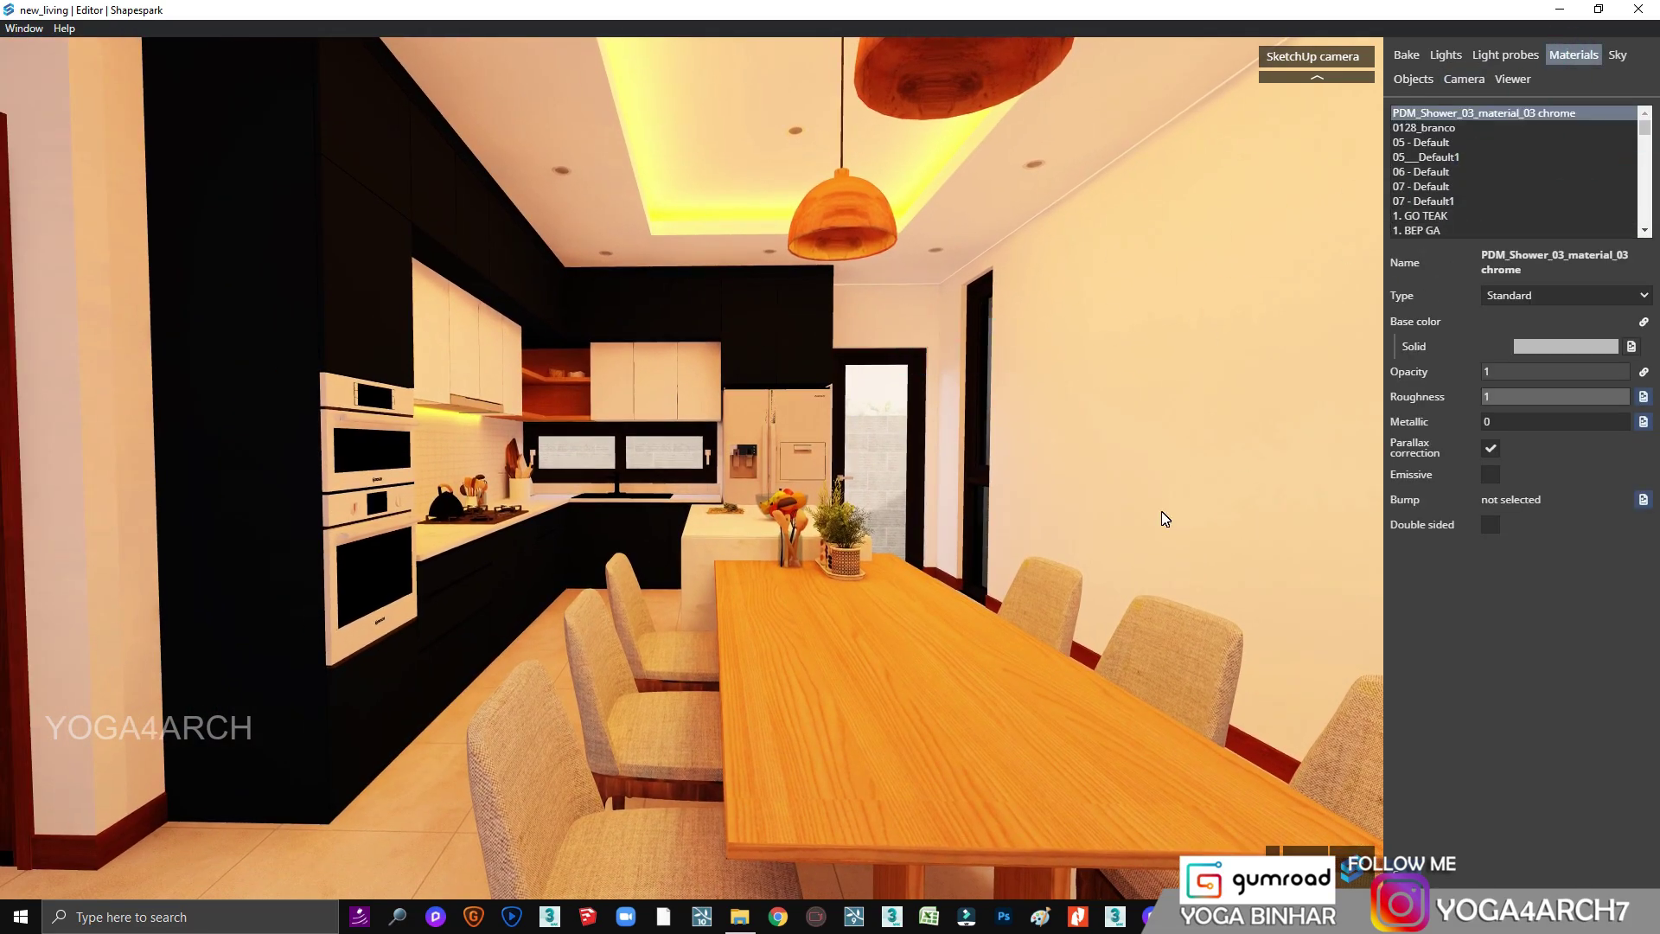
pyautogui.click(918, 650)
pyautogui.click(1536, 432)
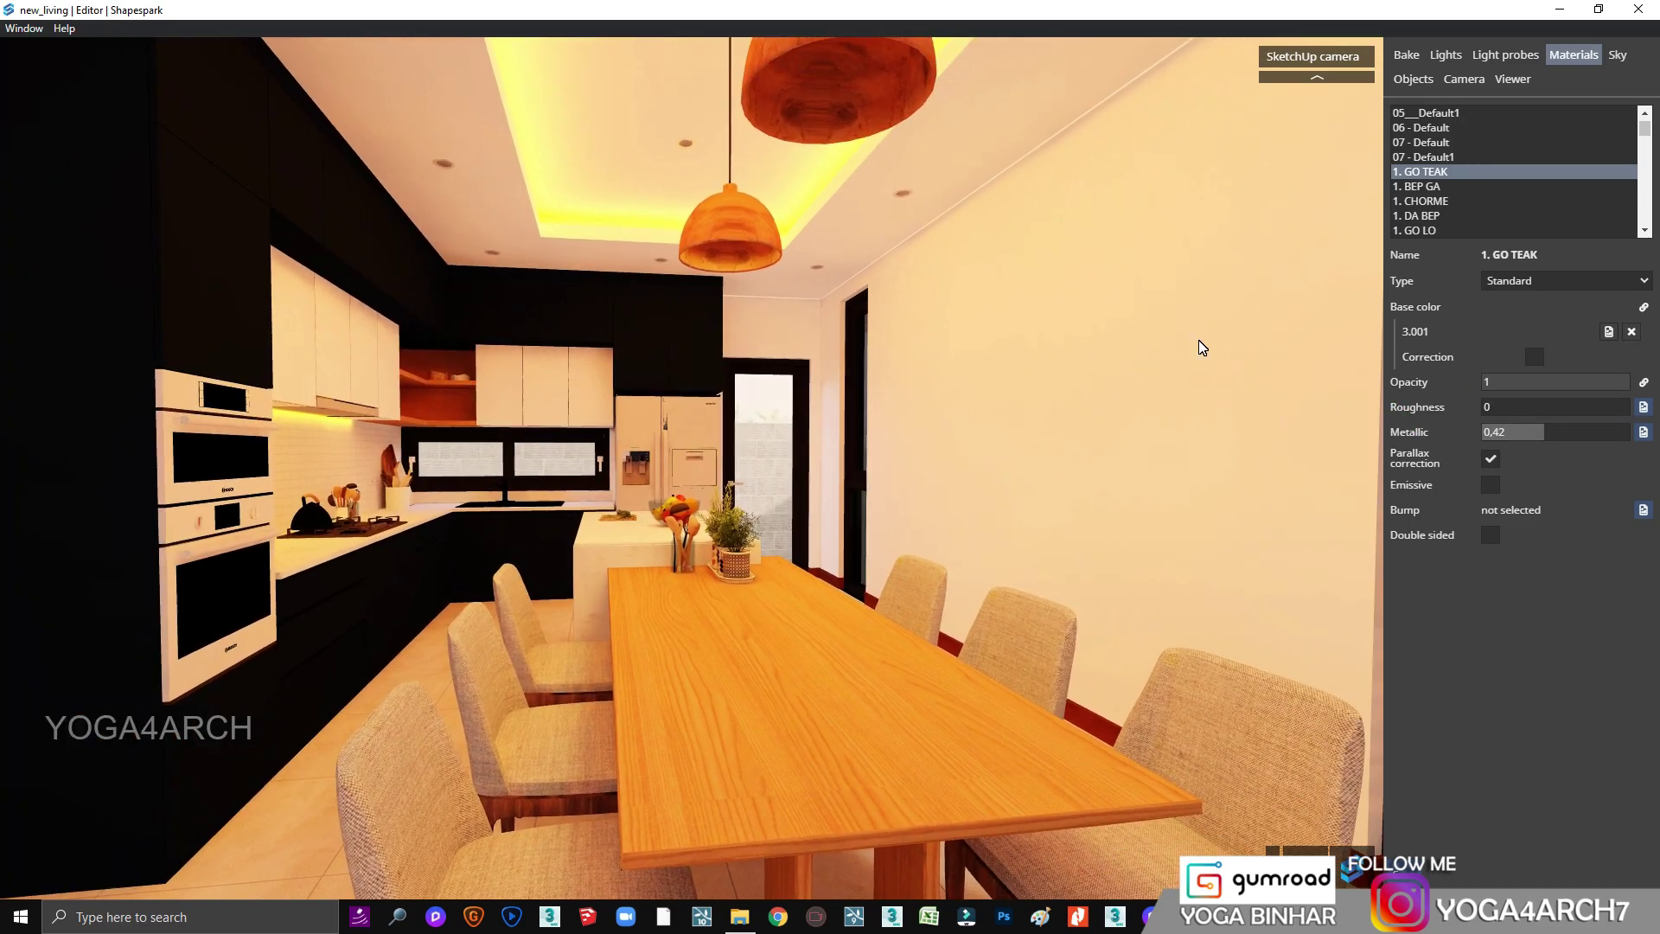
# Step: Add a first light probe in the dining area
pyautogui.click(1505, 55)
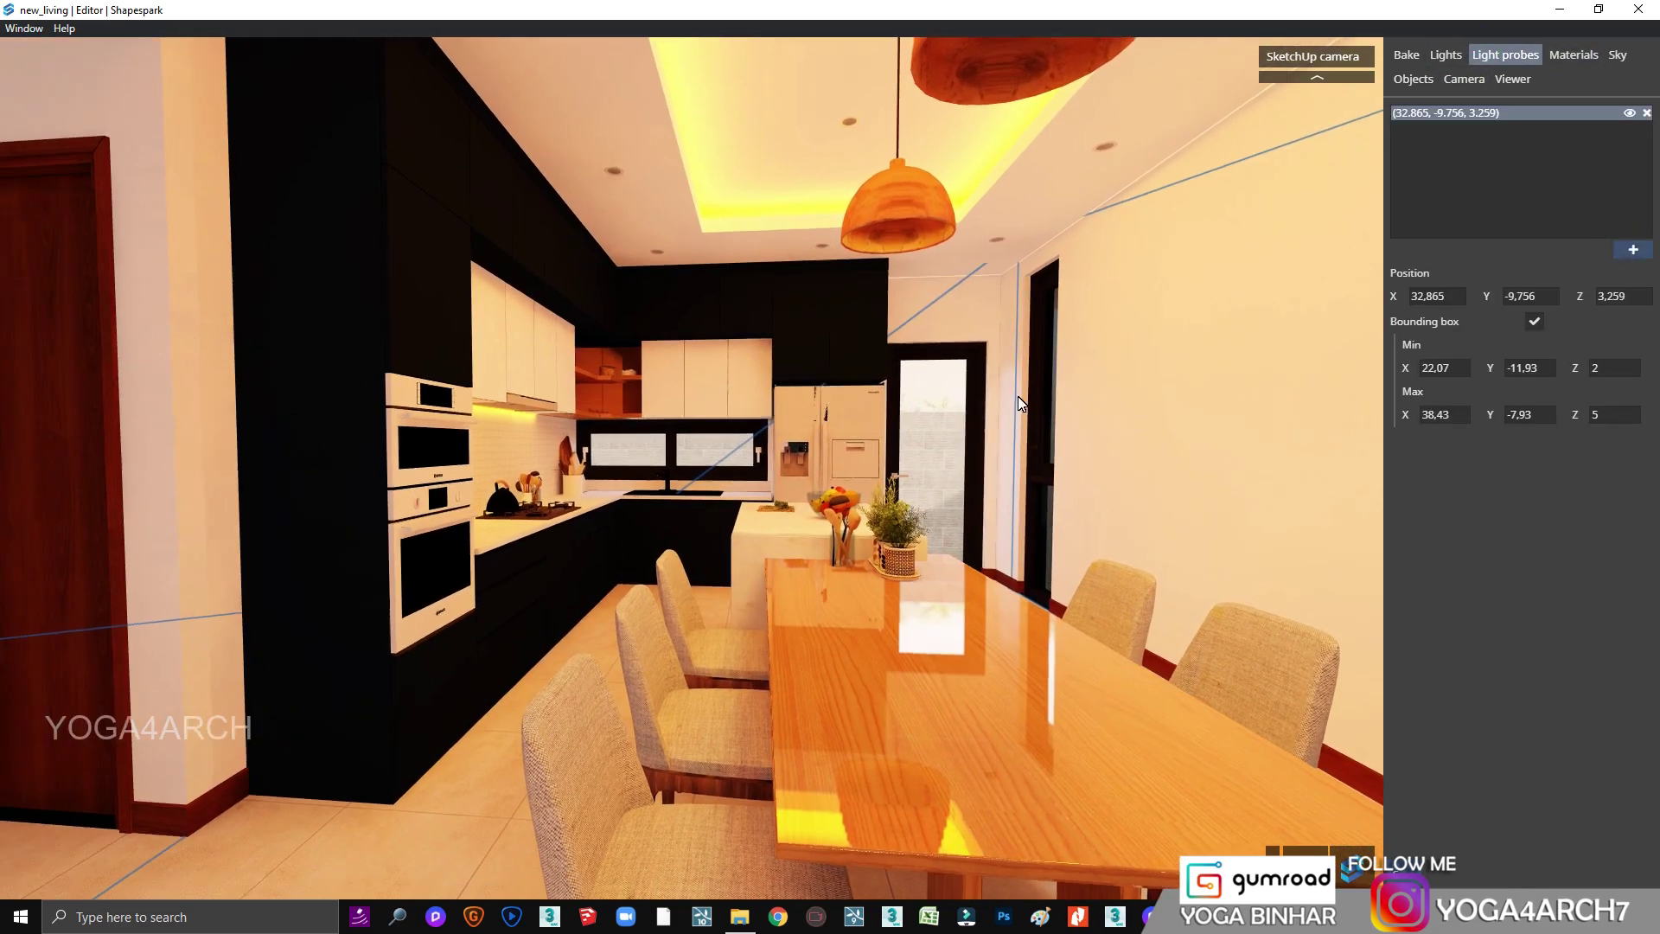
pyautogui.moveTo(922, 434); pyautogui.dragTo(456, 396)
pyautogui.moveTo(723, 363)
pyautogui.mouseDown()
pyautogui.moveTo(633, 355)
pyautogui.moveTo(78, 401)
pyautogui.mouseUp()
pyautogui.scroll(-3, 308, 374)
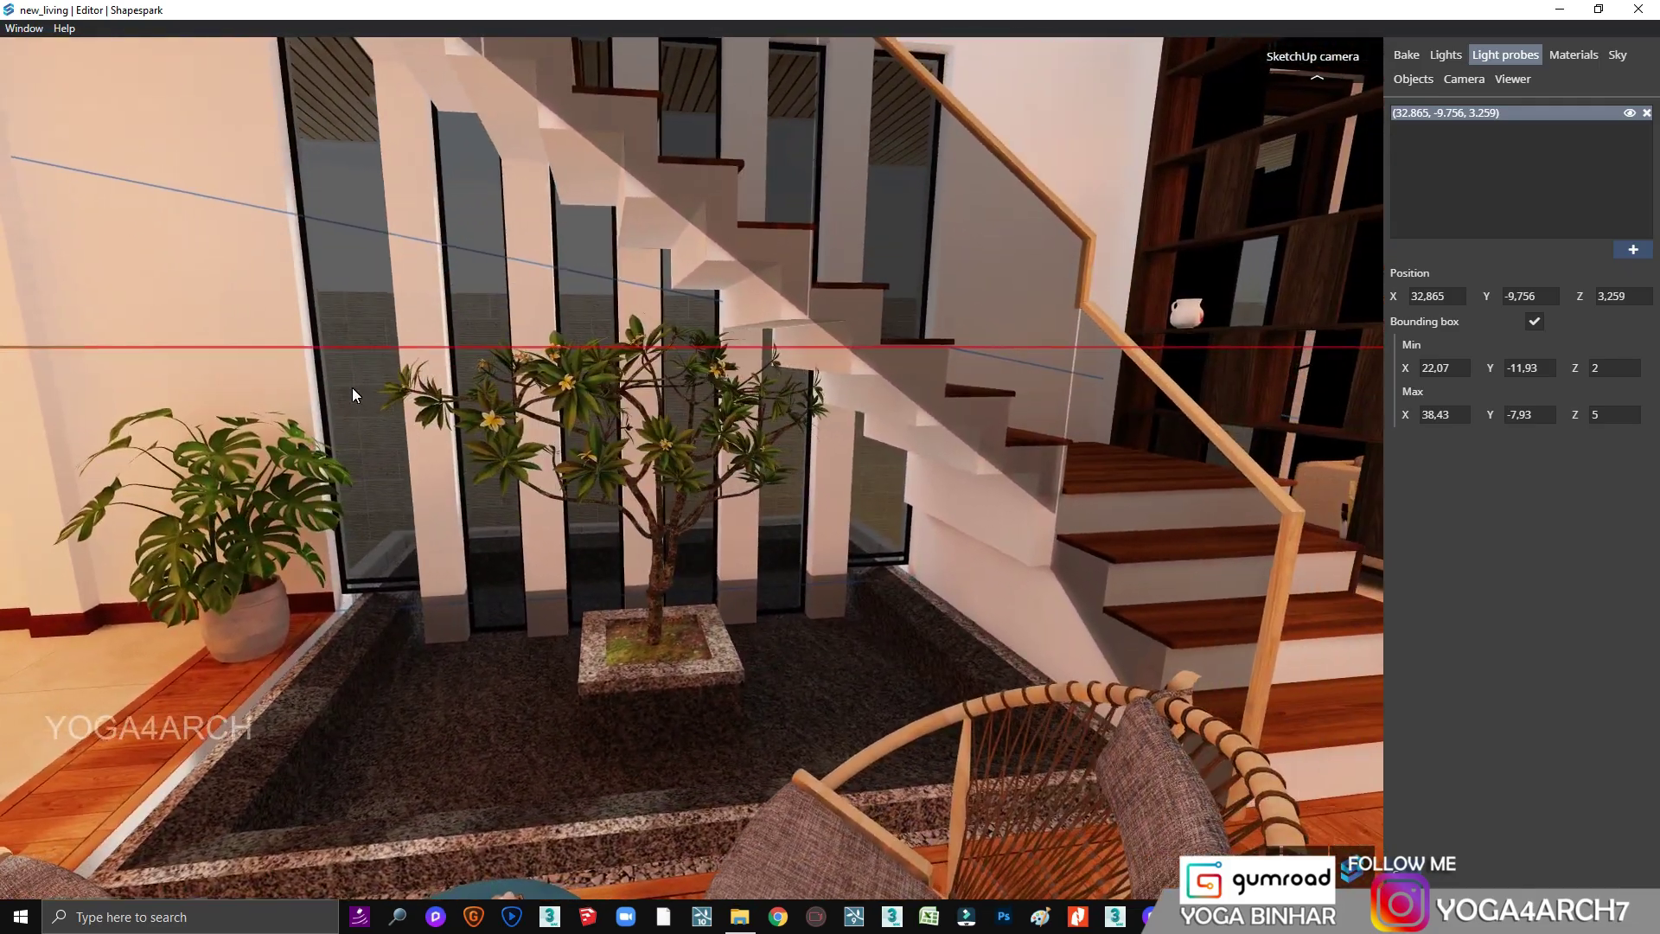
pyautogui.scroll(-3, 351, 388)
pyautogui.scroll(-3, 320, 382)
pyautogui.moveTo(320, 382); pyautogui.dragTo(336, 347)
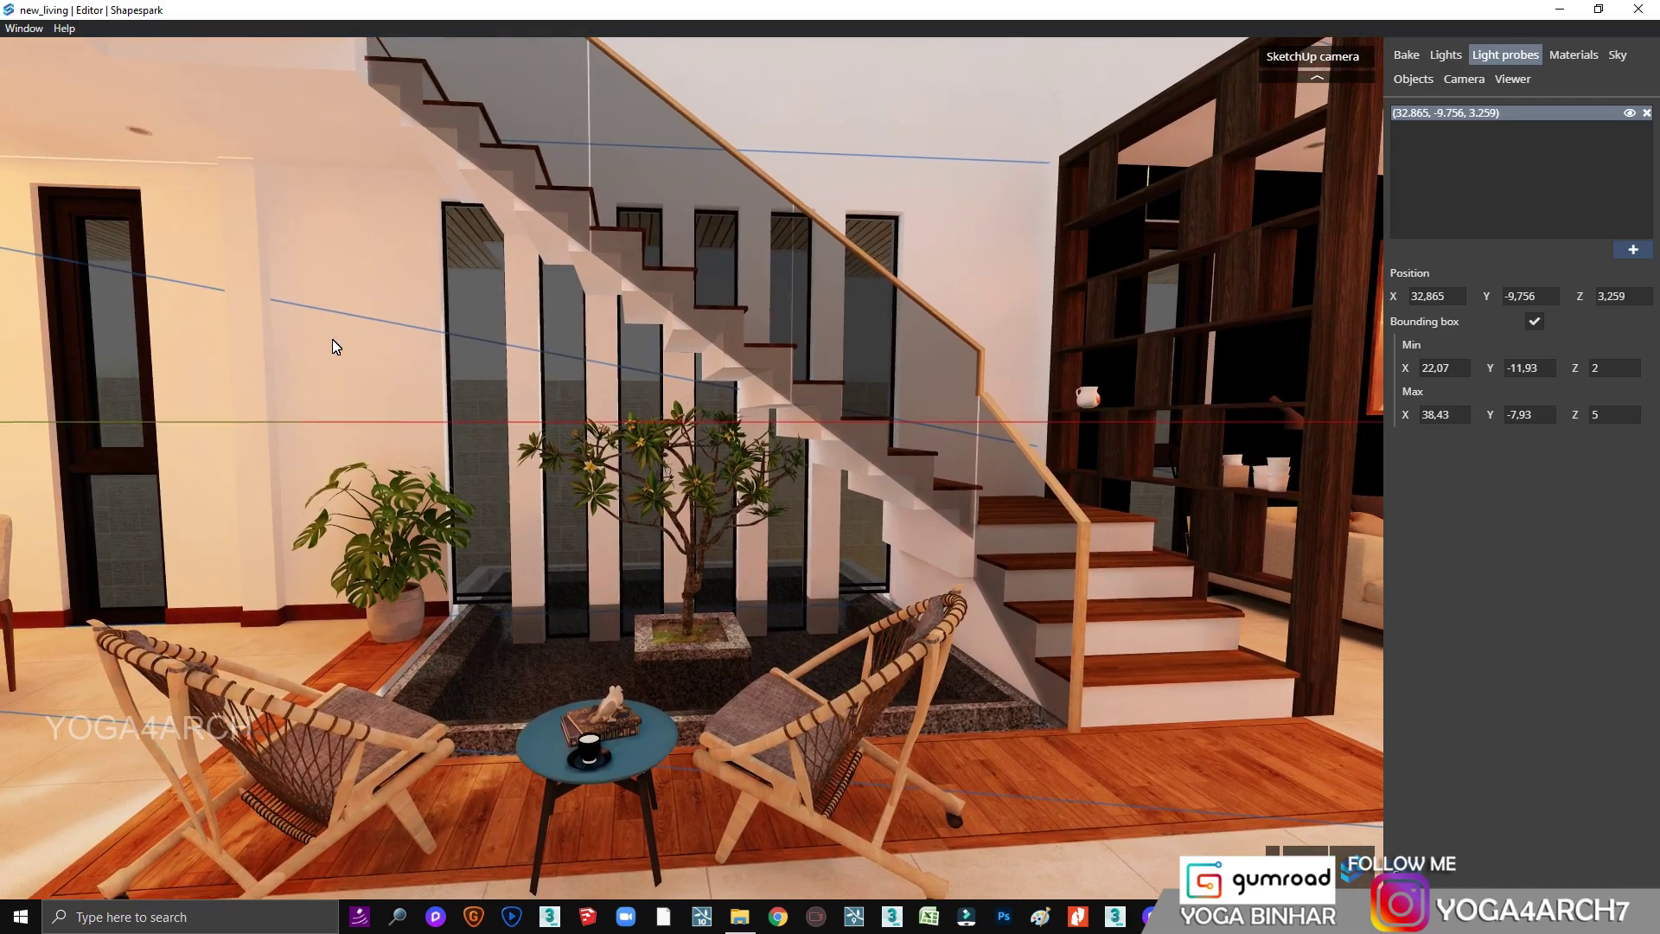
# Step: Add two more light probes, near the staircase and in the living room
pyautogui.click(1633, 250)
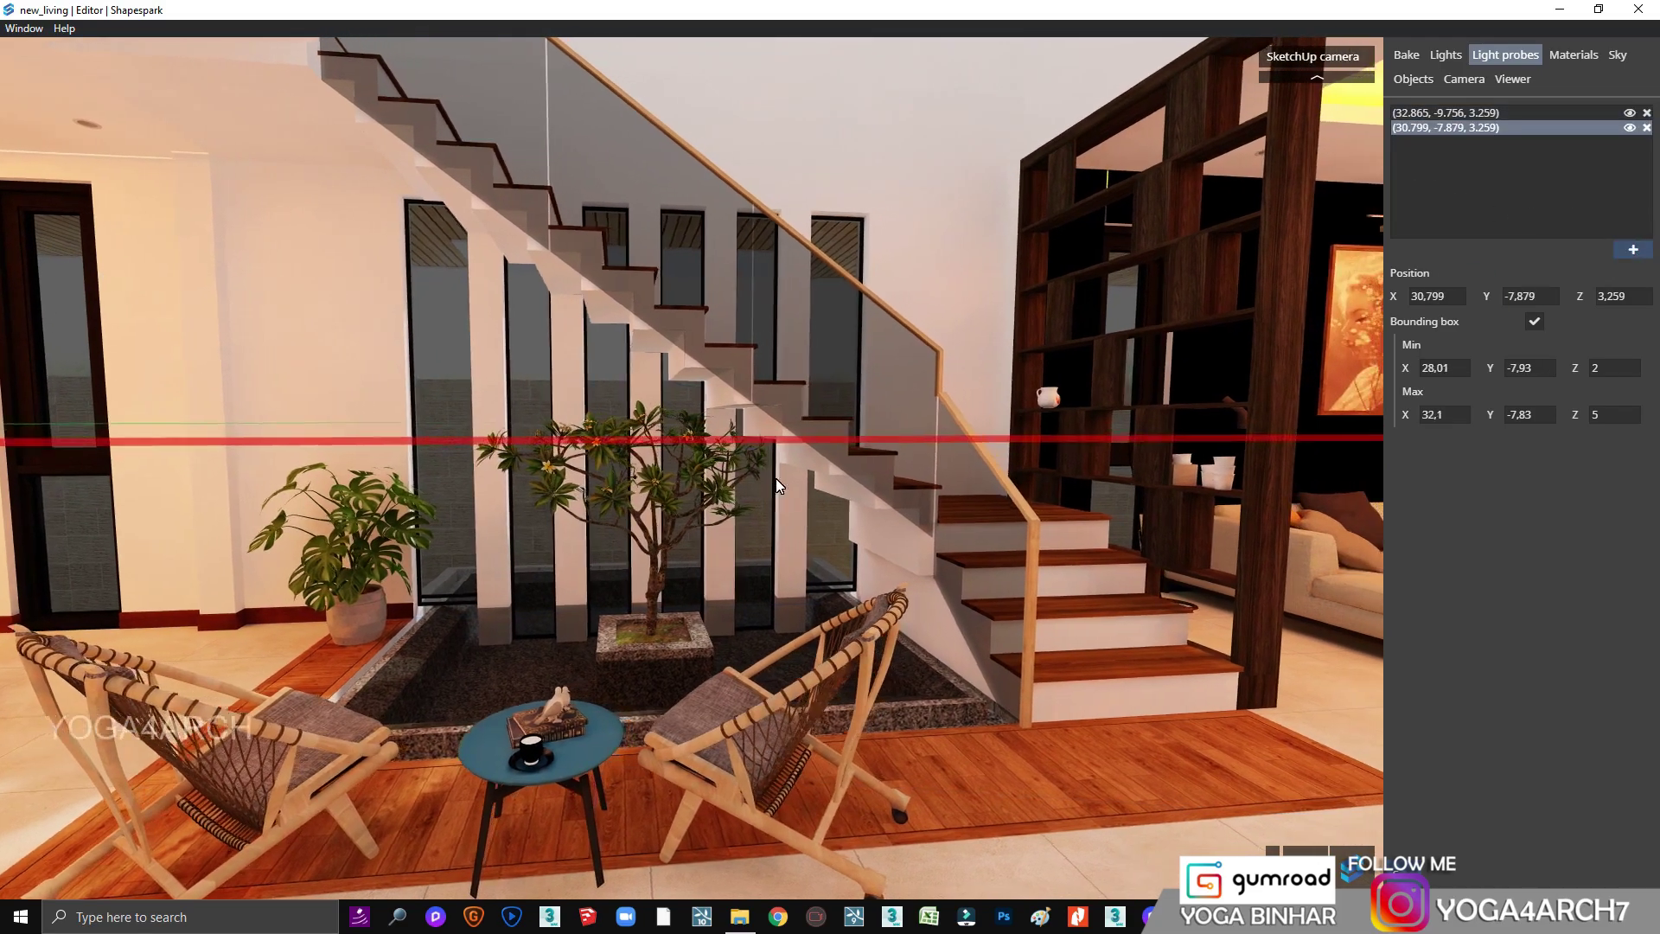
pyautogui.moveTo(778, 492)
pyautogui.mouseDown()
pyautogui.moveTo(1188, 481)
pyautogui.moveTo(825, 500)
pyautogui.moveTo(775, 469)
pyautogui.moveTo(486, 454)
pyautogui.moveTo(204, 493)
pyautogui.moveTo(239, 469)
pyautogui.moveTo(110, 487)
pyautogui.mouseUp()
pyautogui.click(1633, 250)
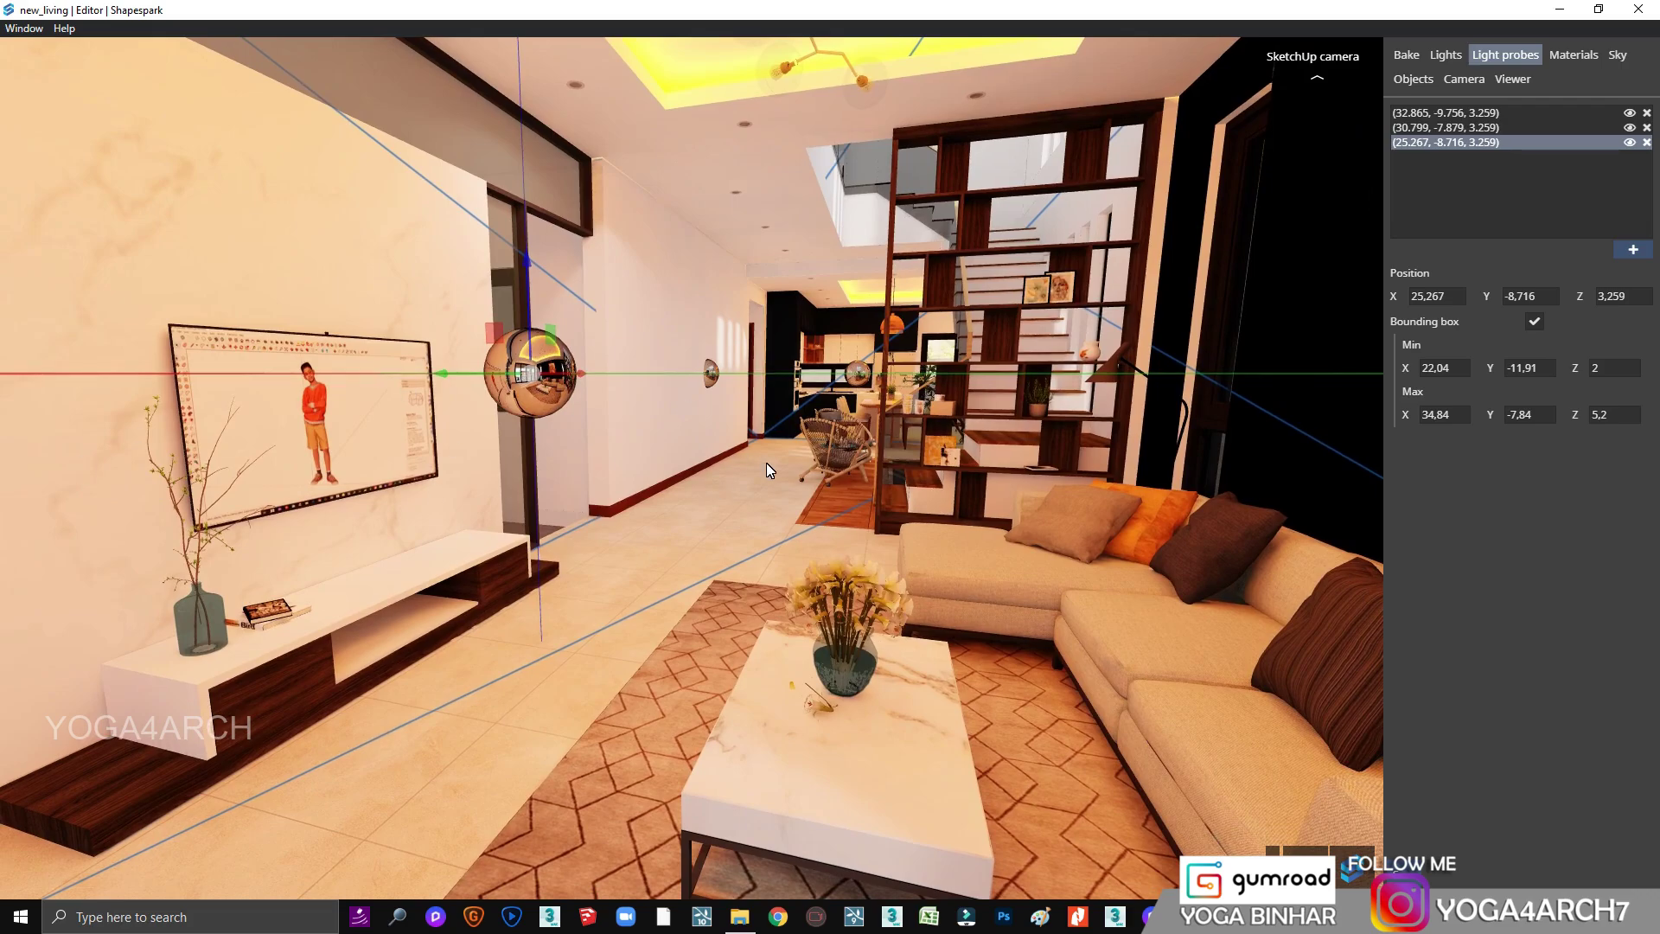
pyautogui.moveTo(766, 463)
pyautogui.mouseDown()
pyautogui.moveTo(682, 453)
pyautogui.moveTo(793, 377)
pyautogui.moveTo(1052, 412)
pyautogui.moveTo(838, 389)
pyautogui.moveTo(830, 449)
pyautogui.mouseUp()
pyautogui.scroll(3, 720, 354)
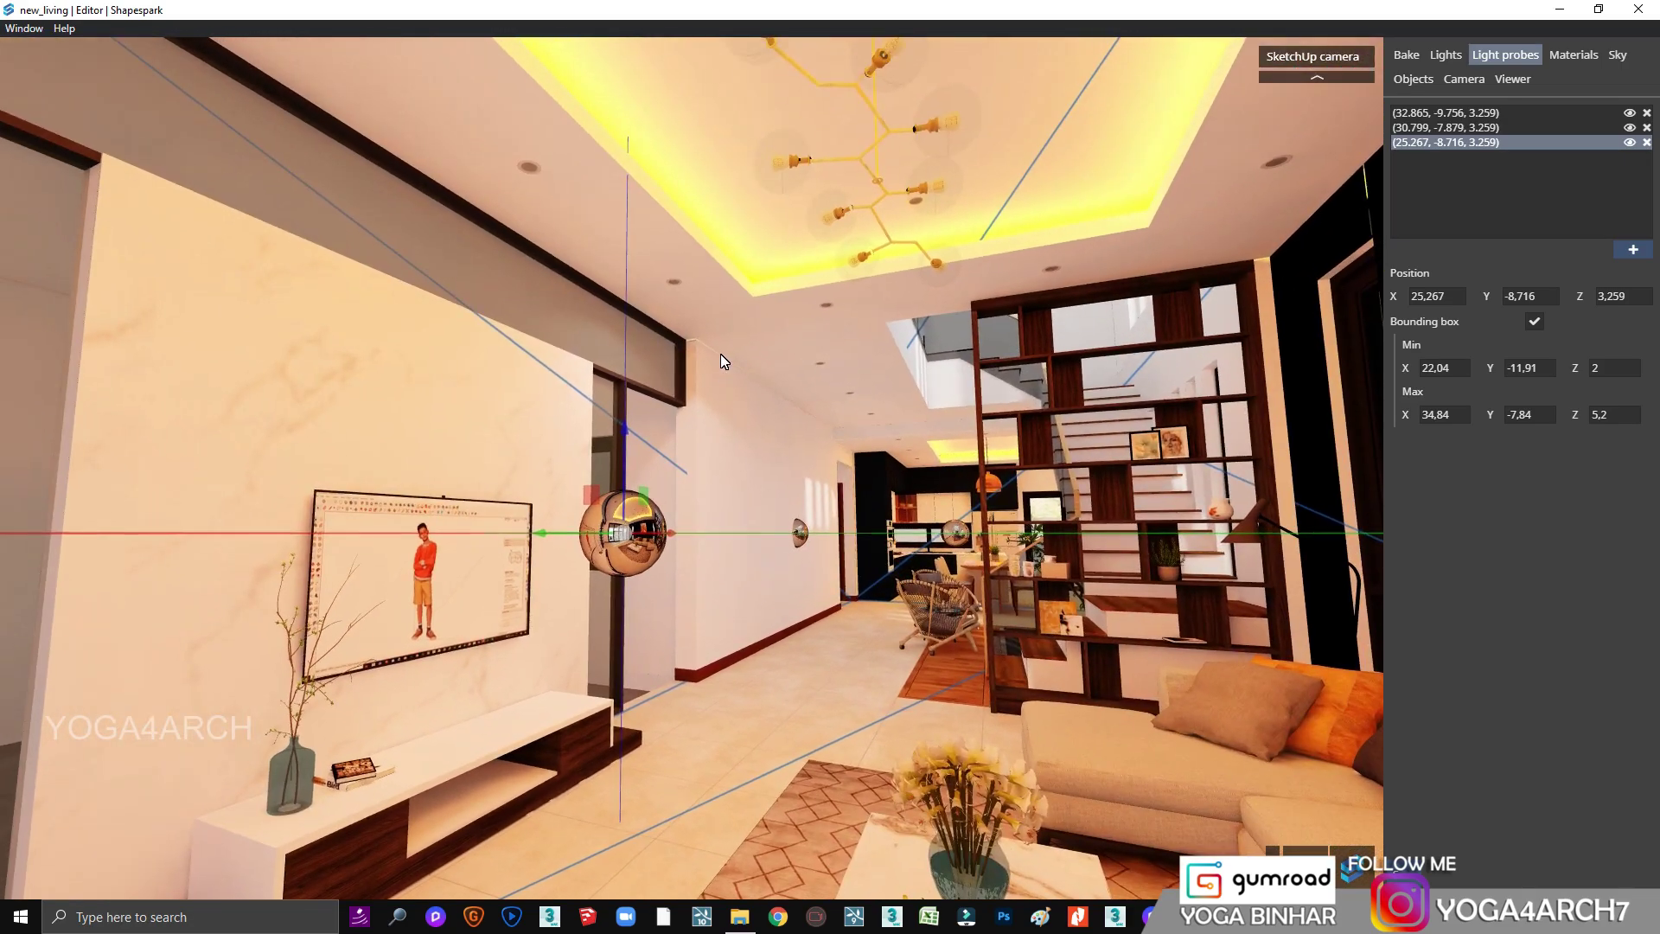
pyautogui.moveTo(724, 360)
pyautogui.mouseDown()
pyautogui.moveTo(797, 386)
pyautogui.moveTo(789, 422)
pyautogui.mouseUp()
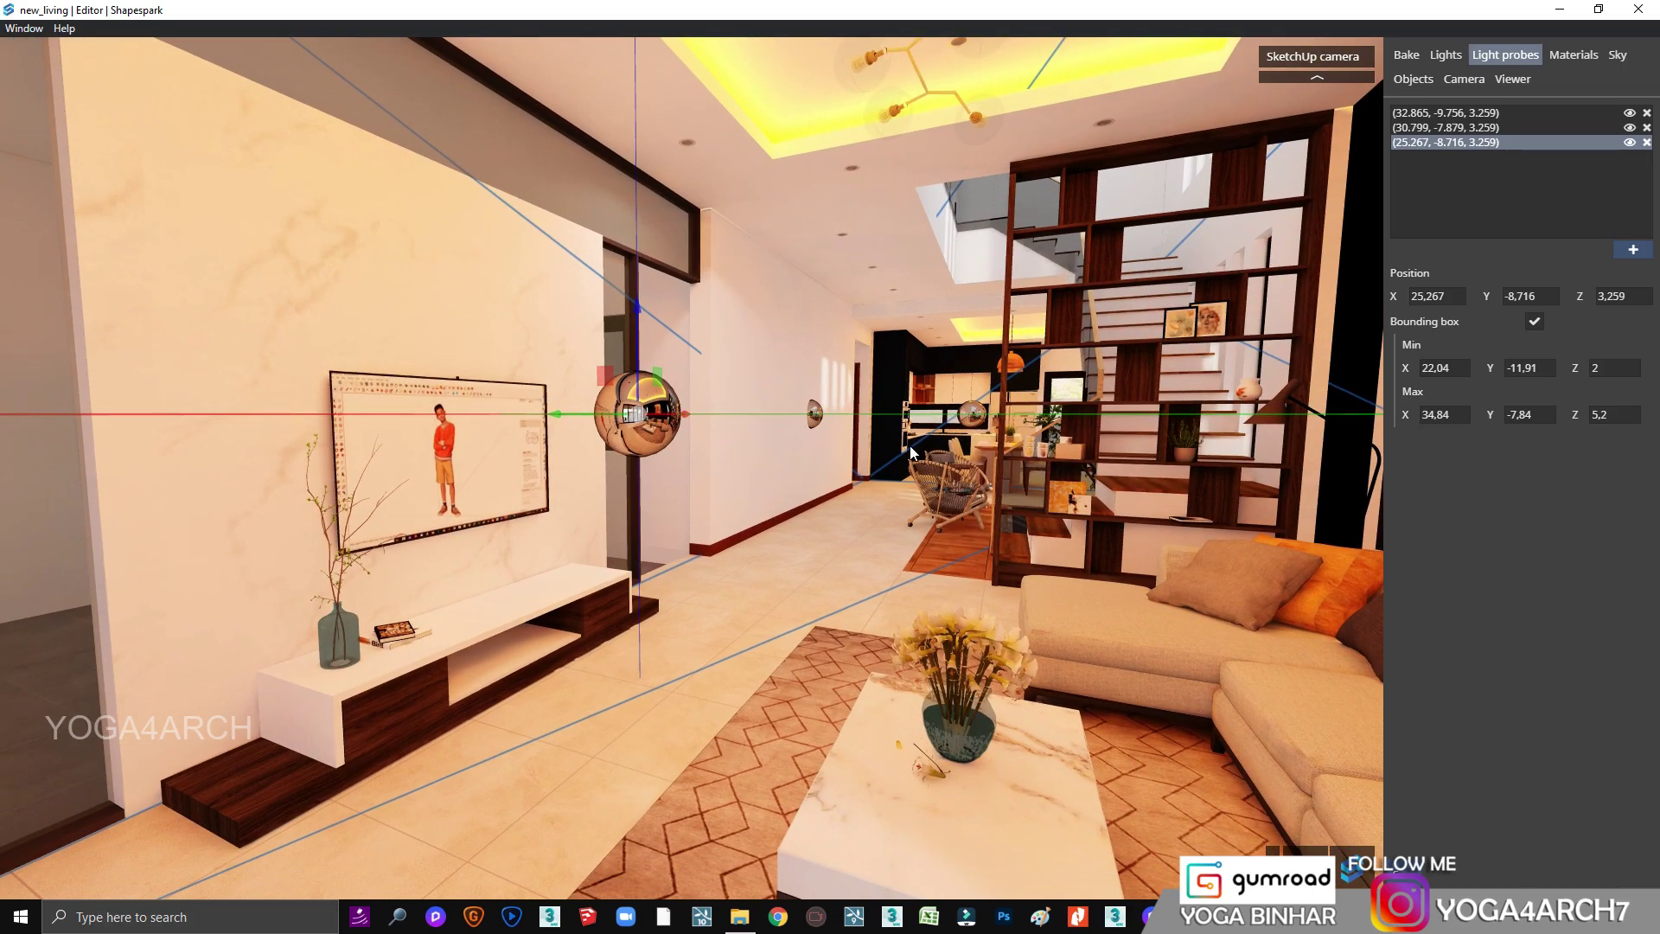
pyautogui.click(1574, 54)
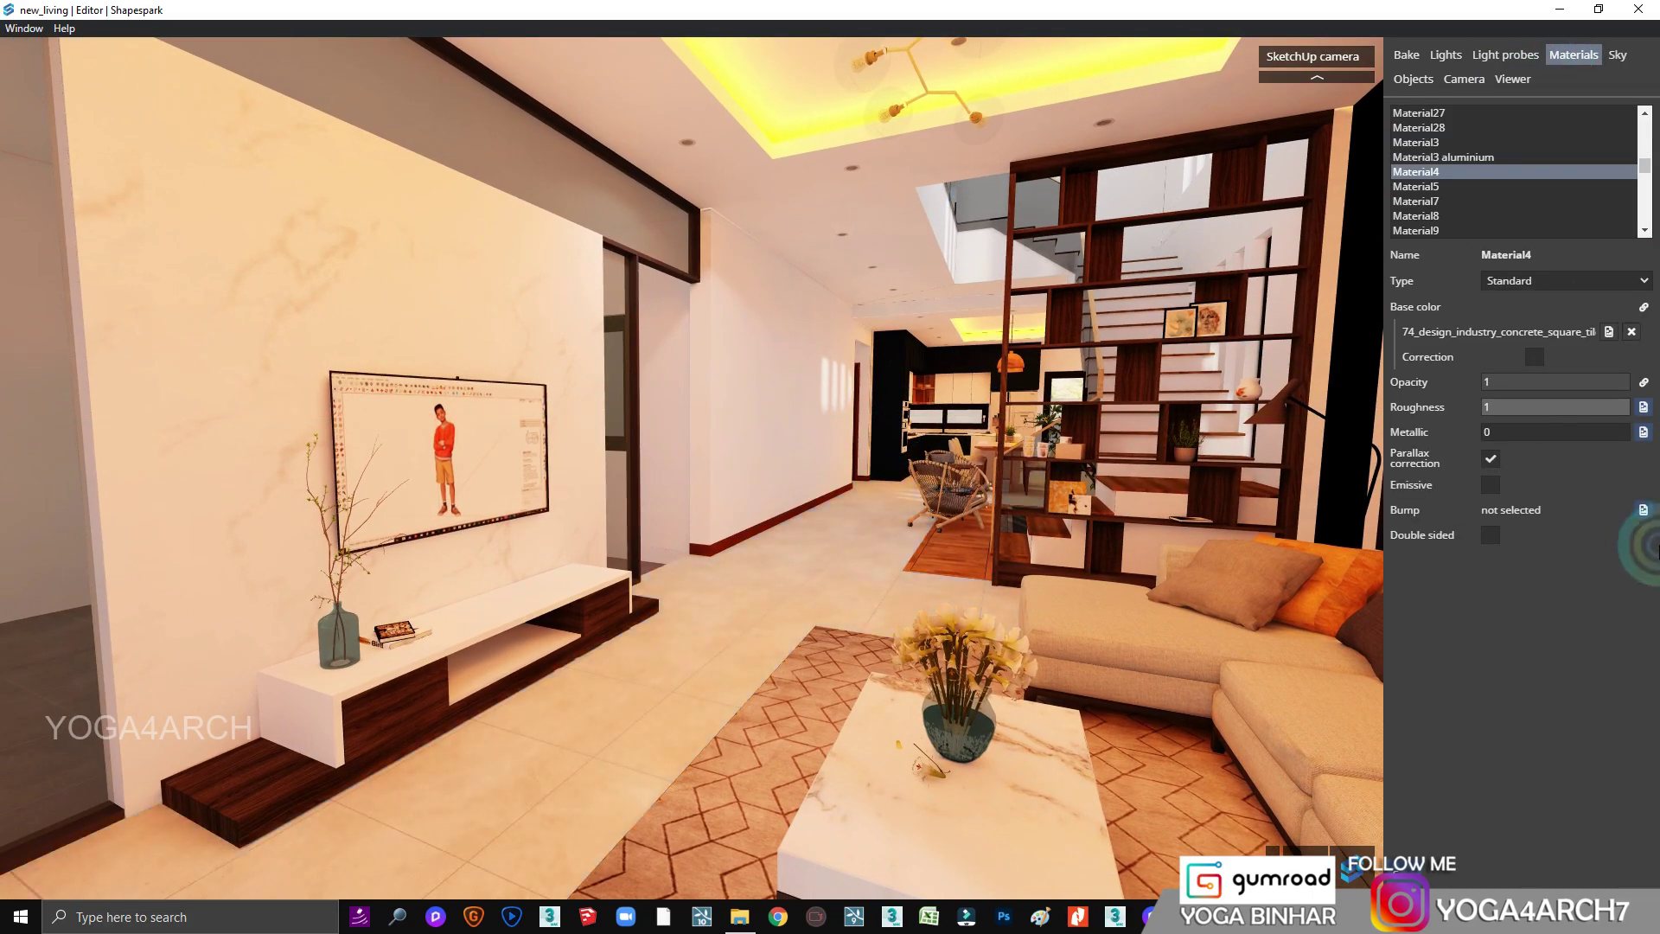
# Step: Make the floor tiles glossy and give the TV wall a glossy metallic sheen
pyautogui.moveTo(1495, 432)
pyautogui.mouseDown()
pyautogui.moveTo(1520, 431)
pyautogui.moveTo(1485, 406)
pyautogui.mouseUp()
pyautogui.write('0,03')
pyautogui.doubleClick(816, 601)
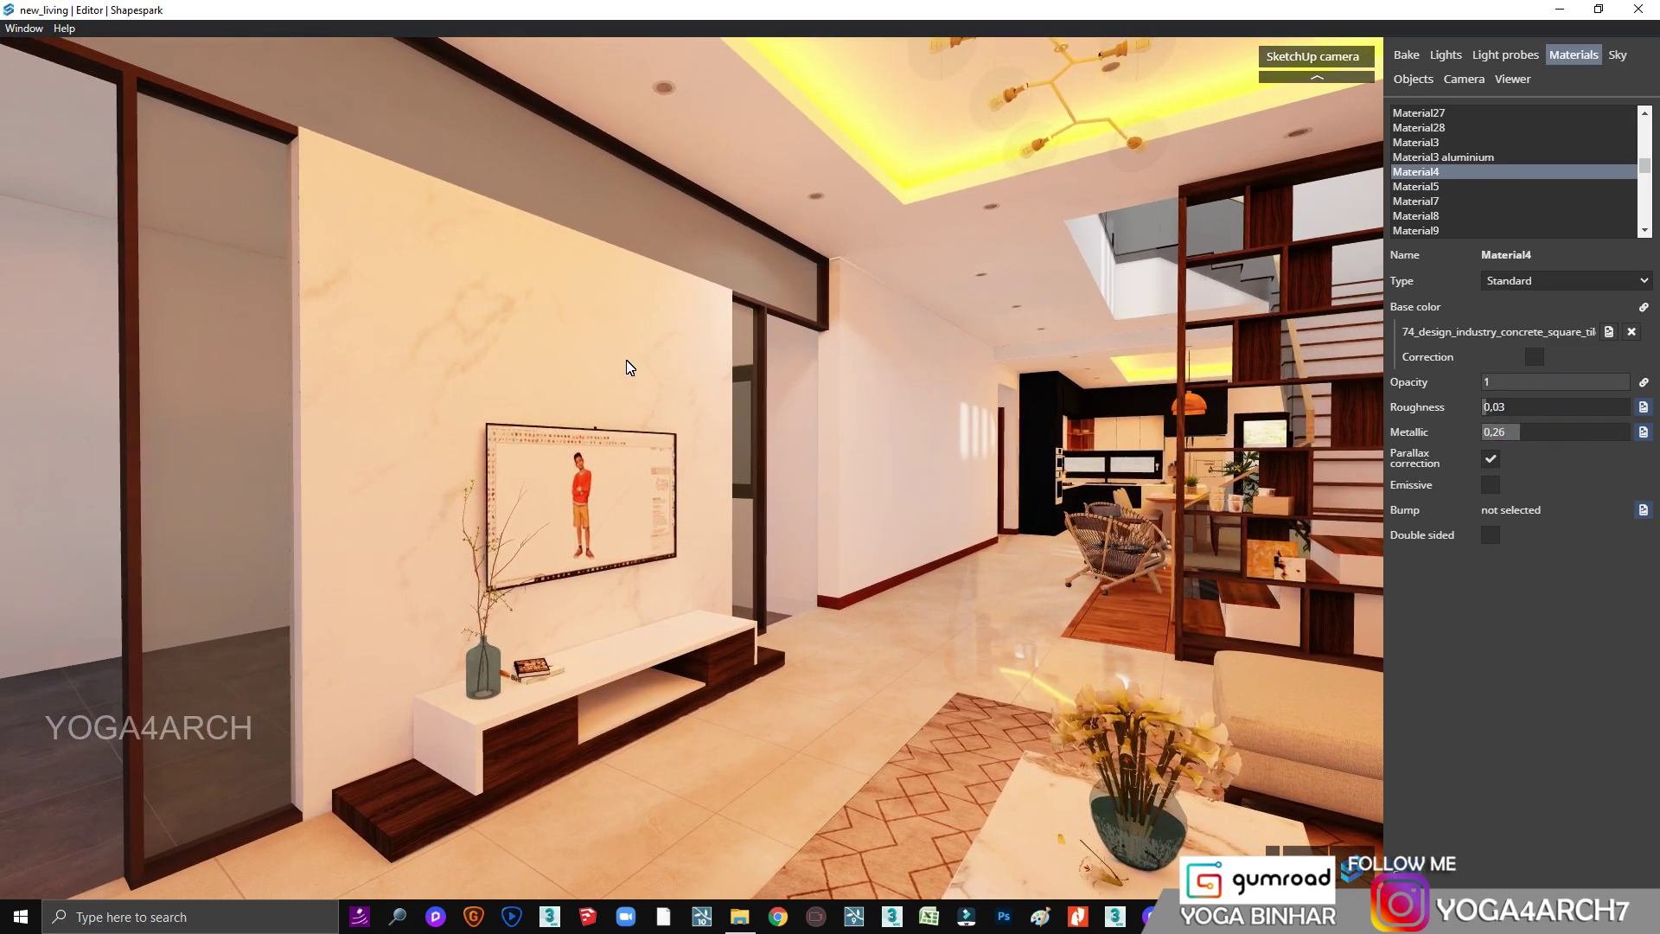
pyautogui.click(626, 363)
pyautogui.click(1535, 395)
pyautogui.moveTo(1516, 432); pyautogui.dragTo(1540, 432)
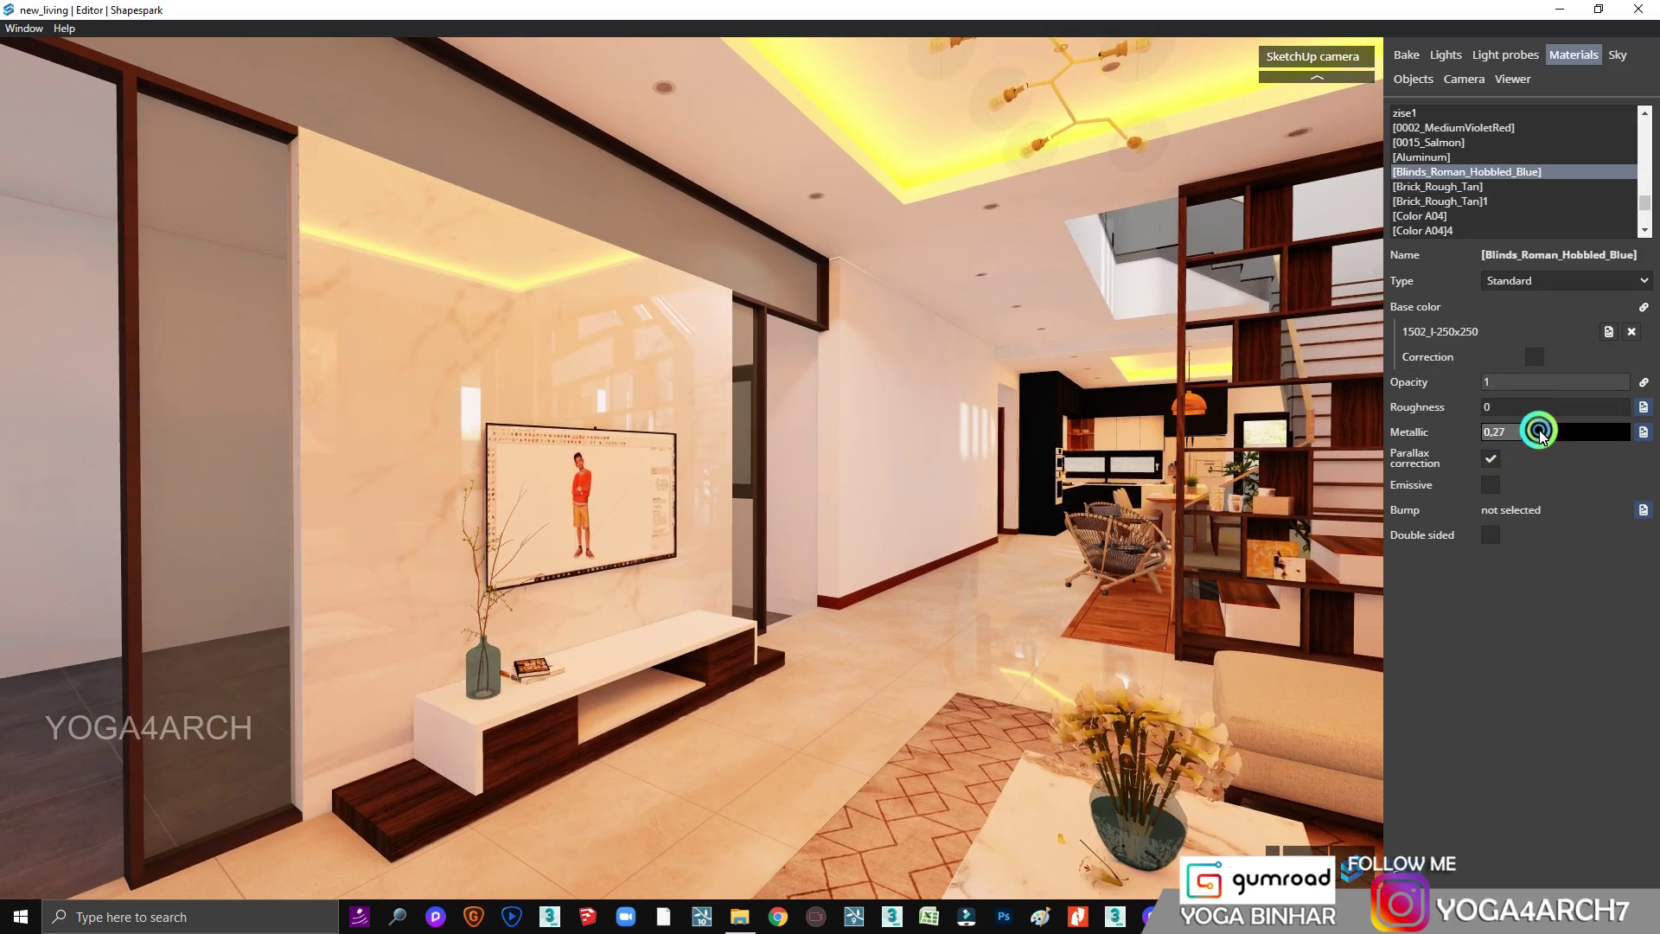
pyautogui.doubleClick(679, 368)
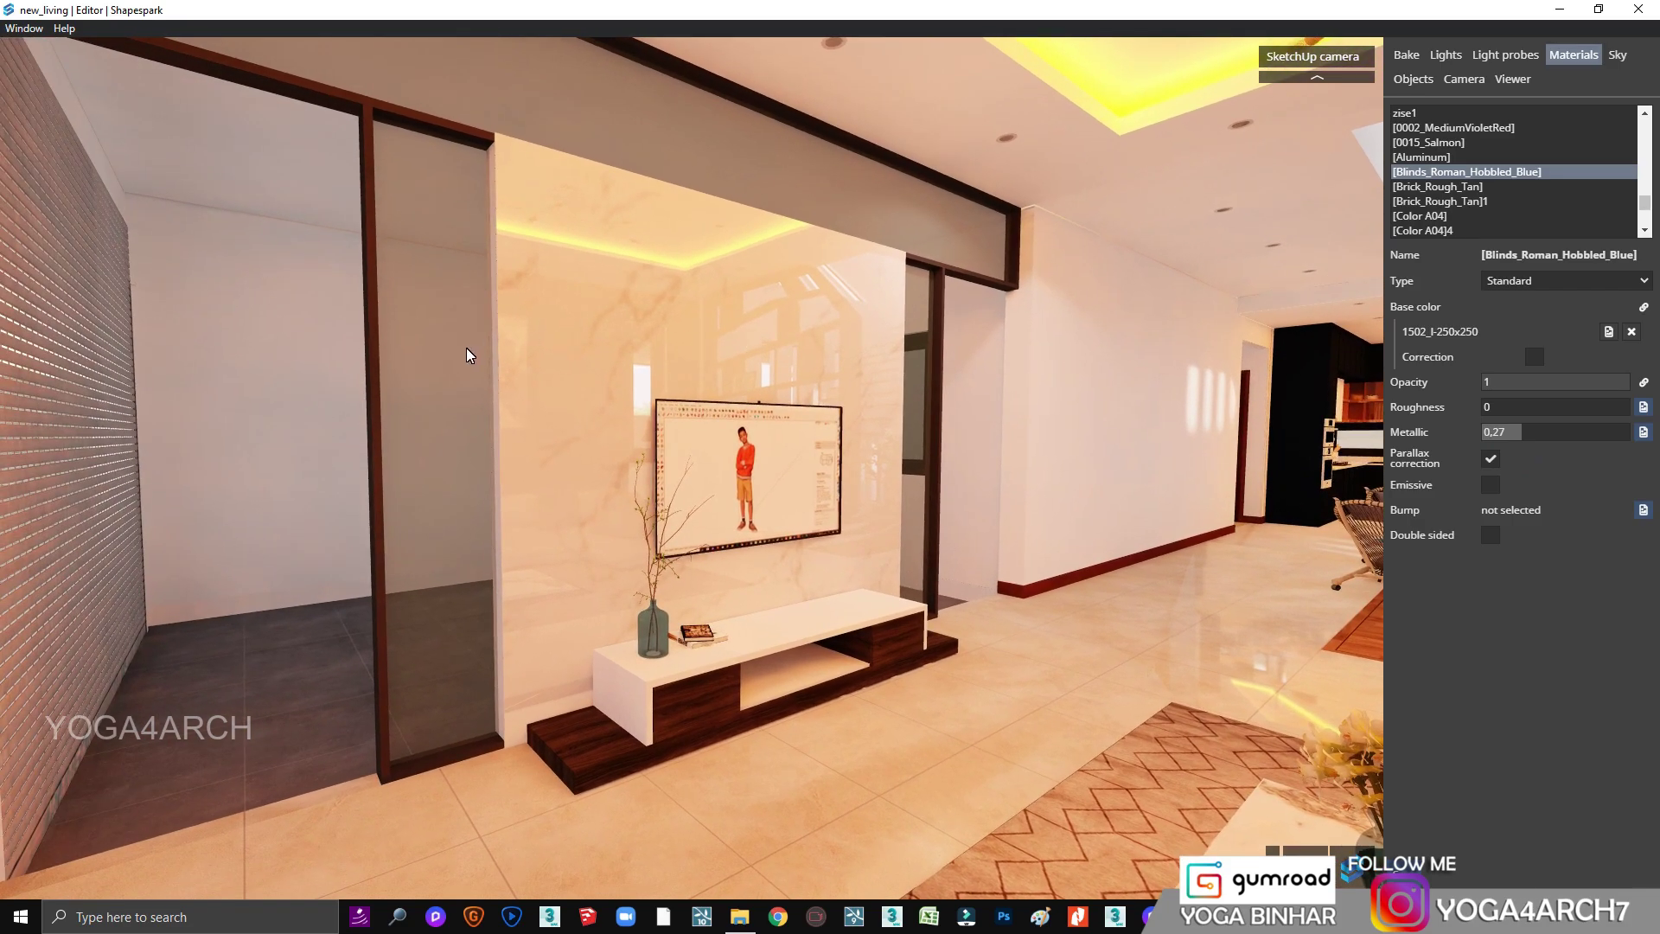
# Step: Raise the grey glass partition's metallic value and lower its opacity to 0.26
pyautogui.click(441, 622)
pyautogui.click(1503, 412)
pyautogui.moveTo(1503, 412)
pyautogui.mouseDown()
pyautogui.moveTo(1608, 399)
pyautogui.moveTo(1513, 362)
pyautogui.mouseUp()
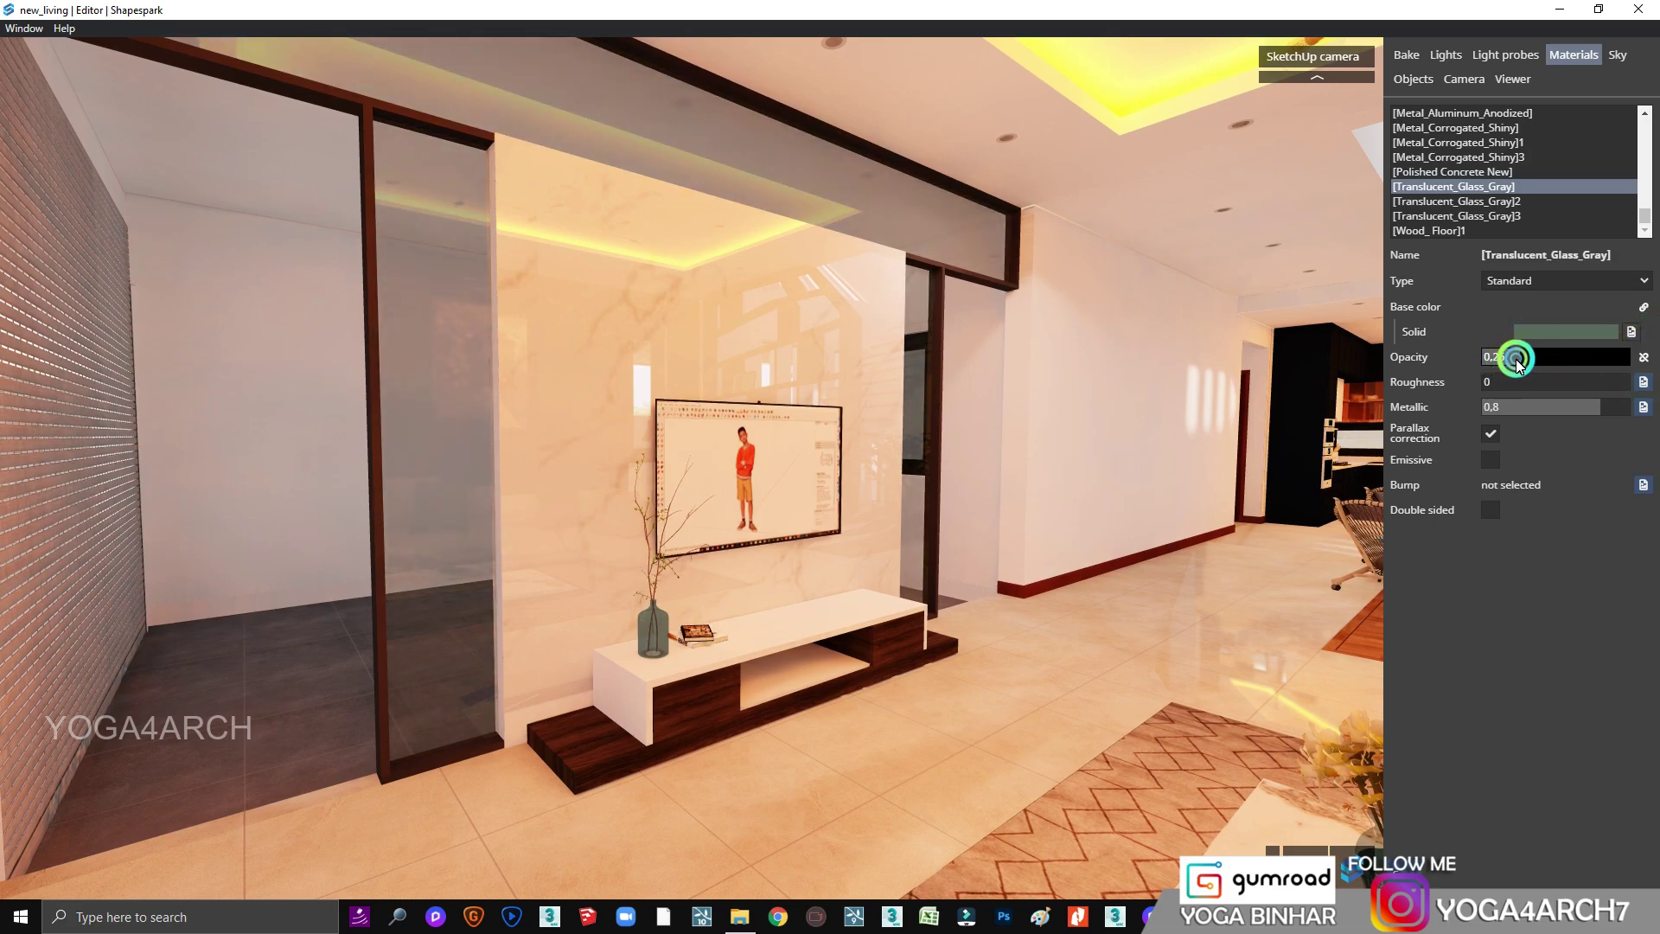
pyautogui.click(1011, 223)
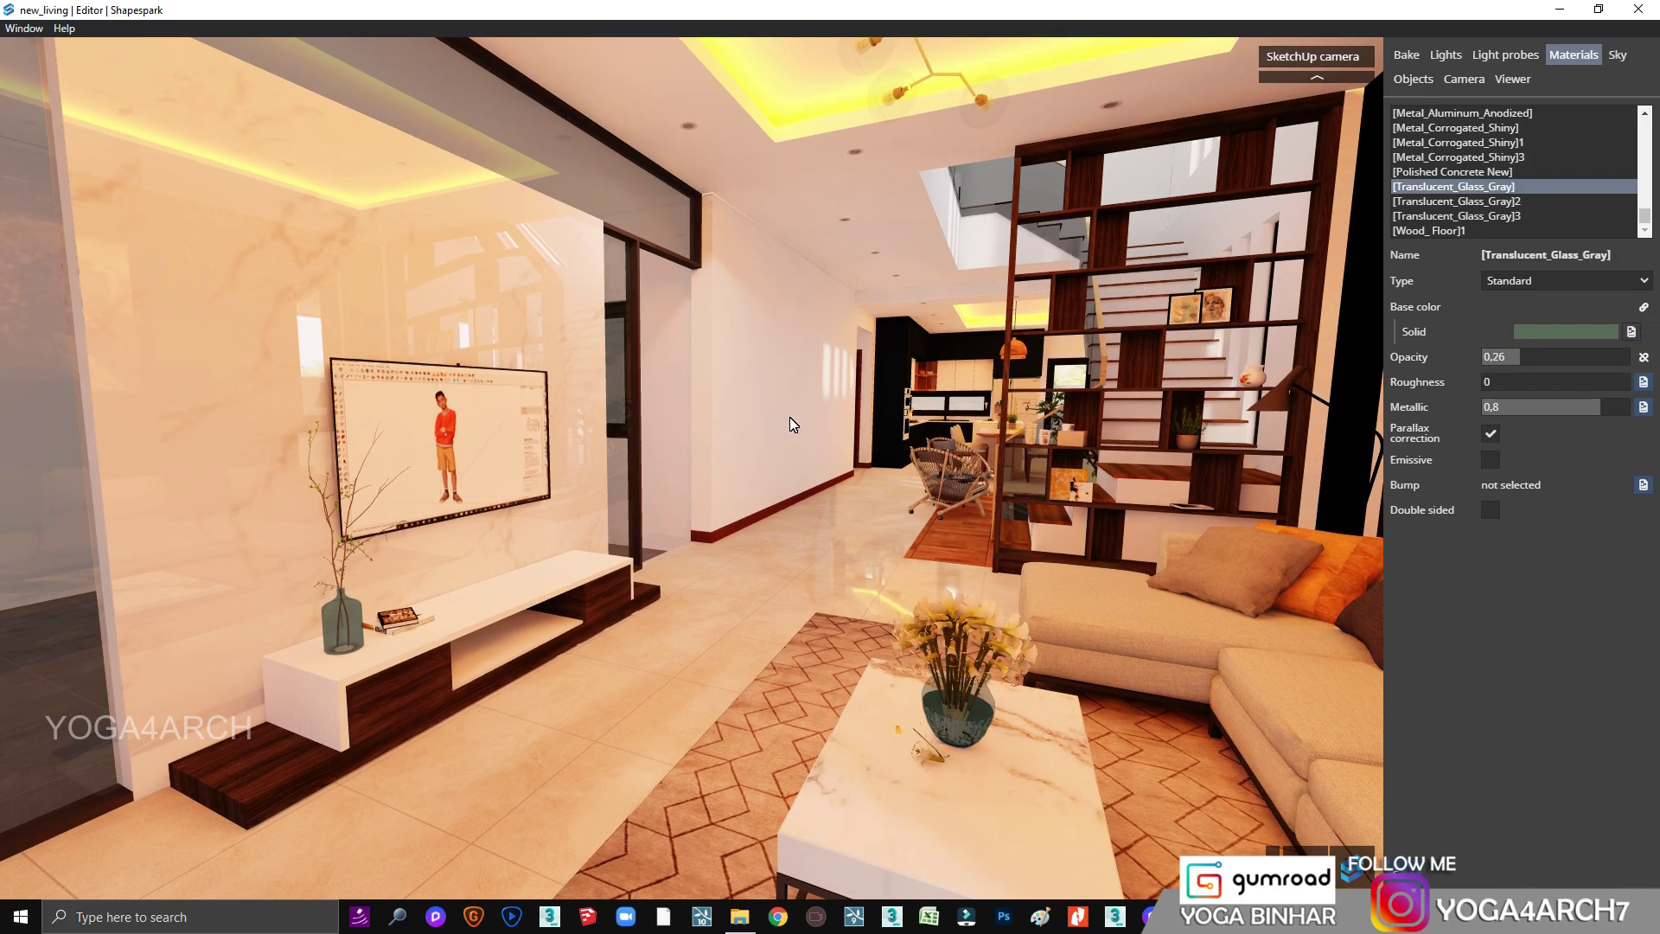
# Step: Make the coffee table's Stone Marble glossy and tone down its metallic value
pyautogui.moveTo(793, 423); pyautogui.dragTo(867, 513)
pyautogui.click(867, 513)
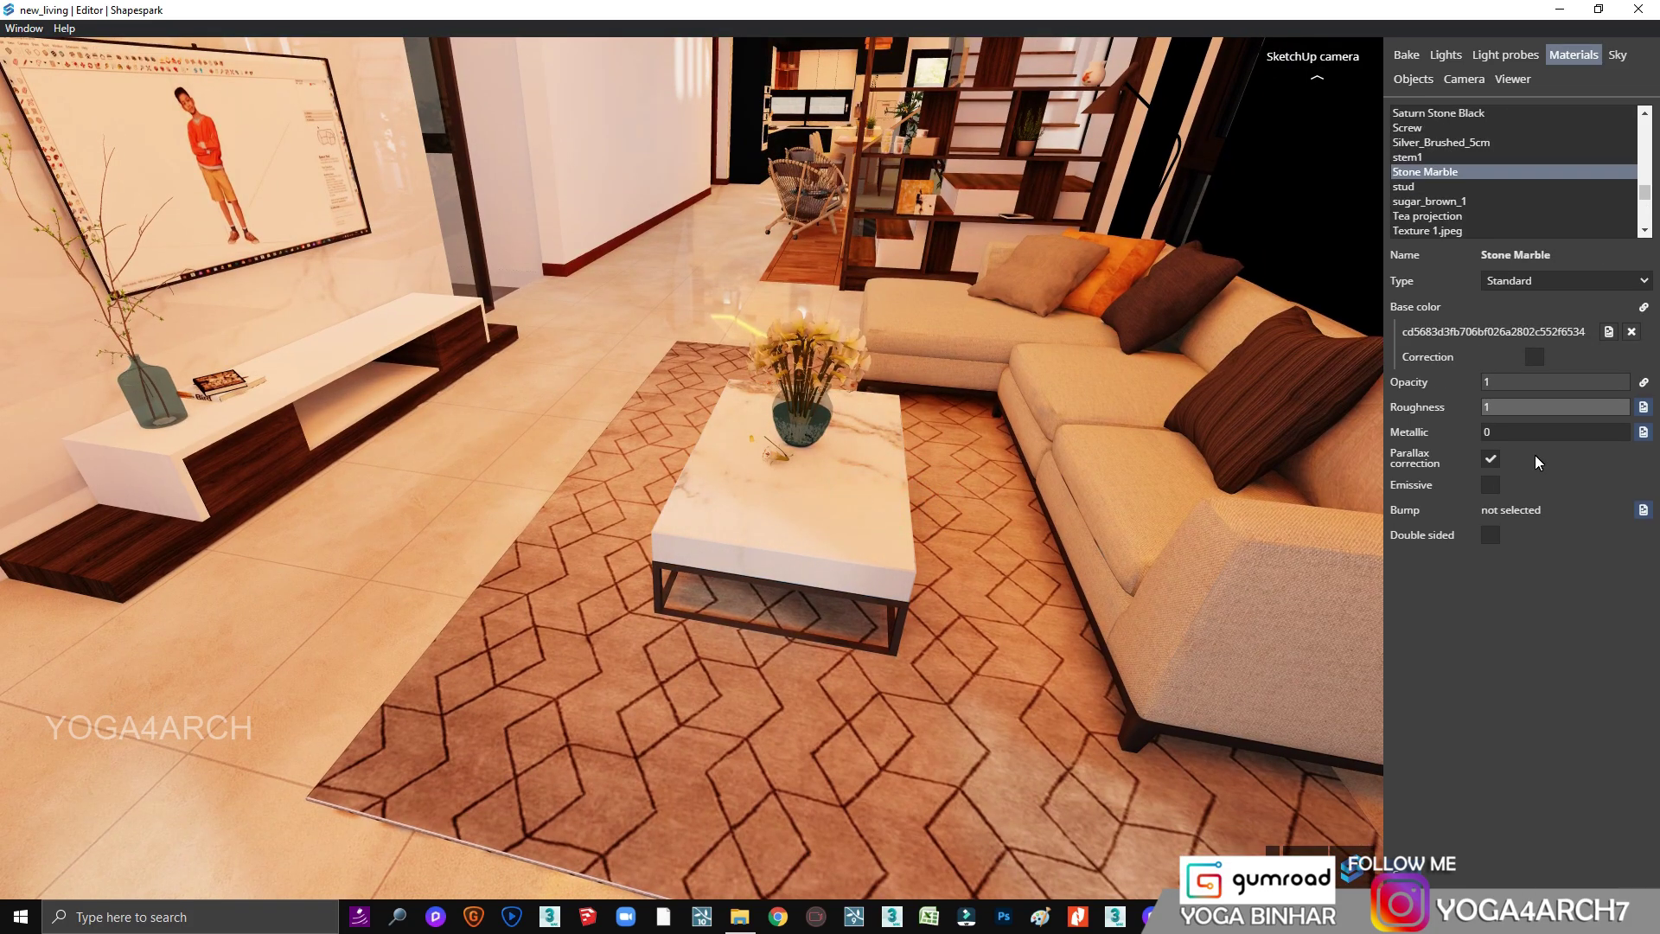
pyautogui.moveTo(1509, 419)
pyautogui.mouseDown()
pyautogui.moveTo(1480, 419)
pyautogui.moveTo(1549, 432)
pyautogui.moveTo(1509, 431)
pyautogui.mouseUp()
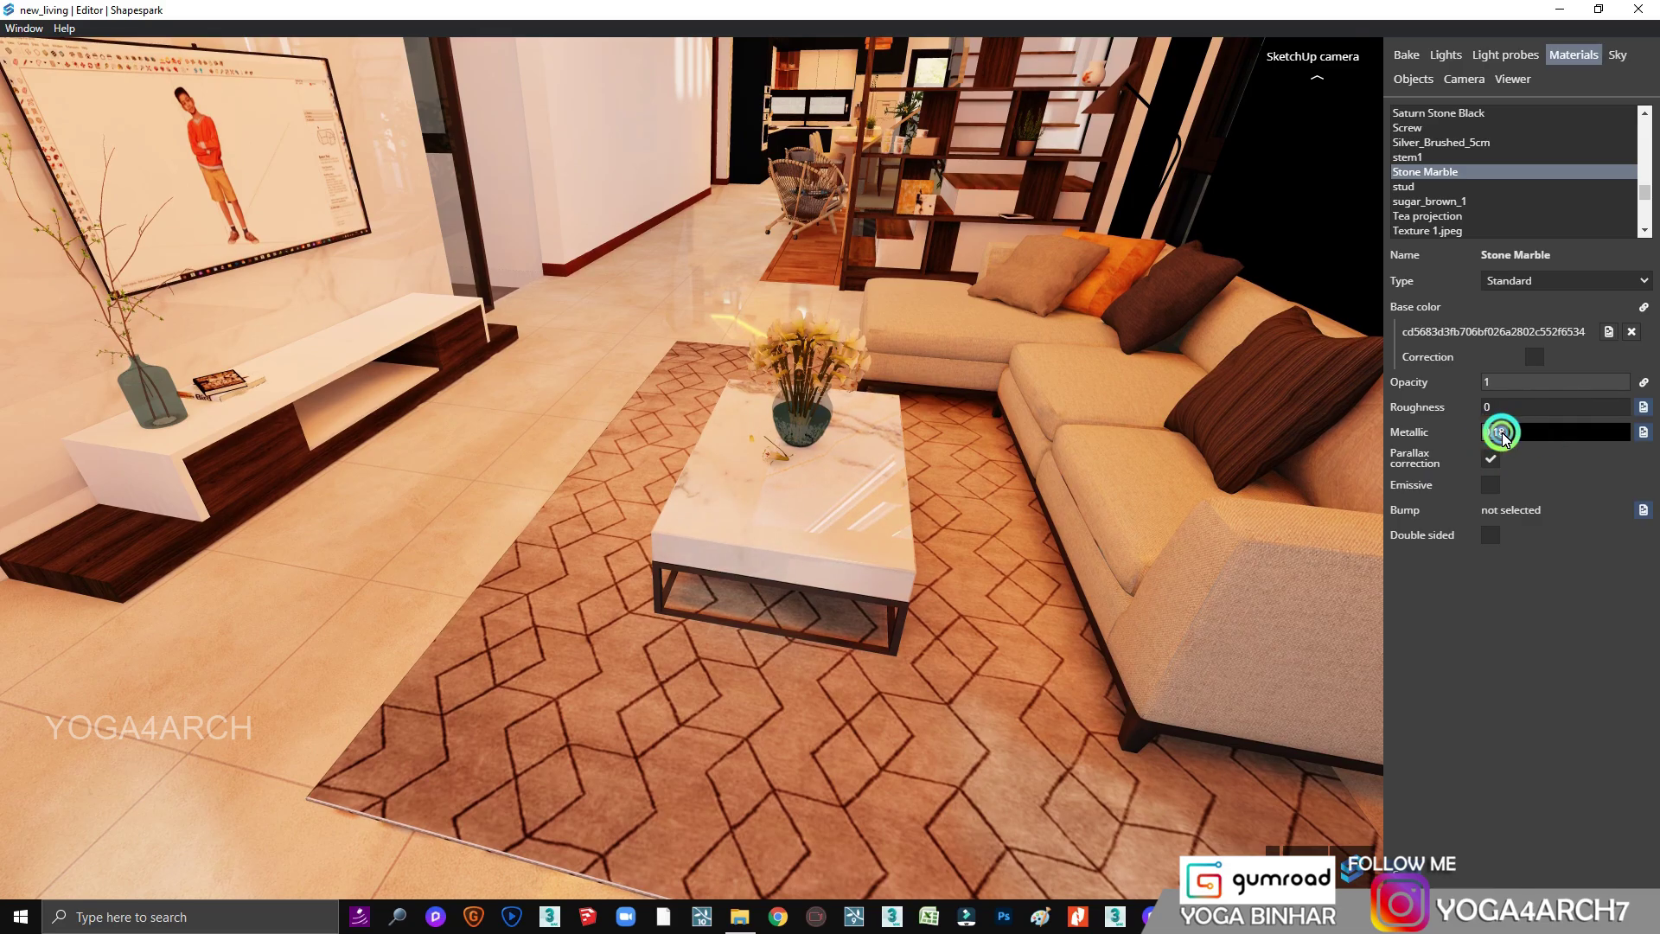
pyautogui.moveTo(908, 457)
pyautogui.mouseDown()
pyautogui.moveTo(972, 444)
pyautogui.moveTo(953, 315)
pyautogui.mouseUp()
# Step: Set the glass vase to metallic 0.63 and fully opaque, discarding a trial grey colour
pyautogui.click(811, 678)
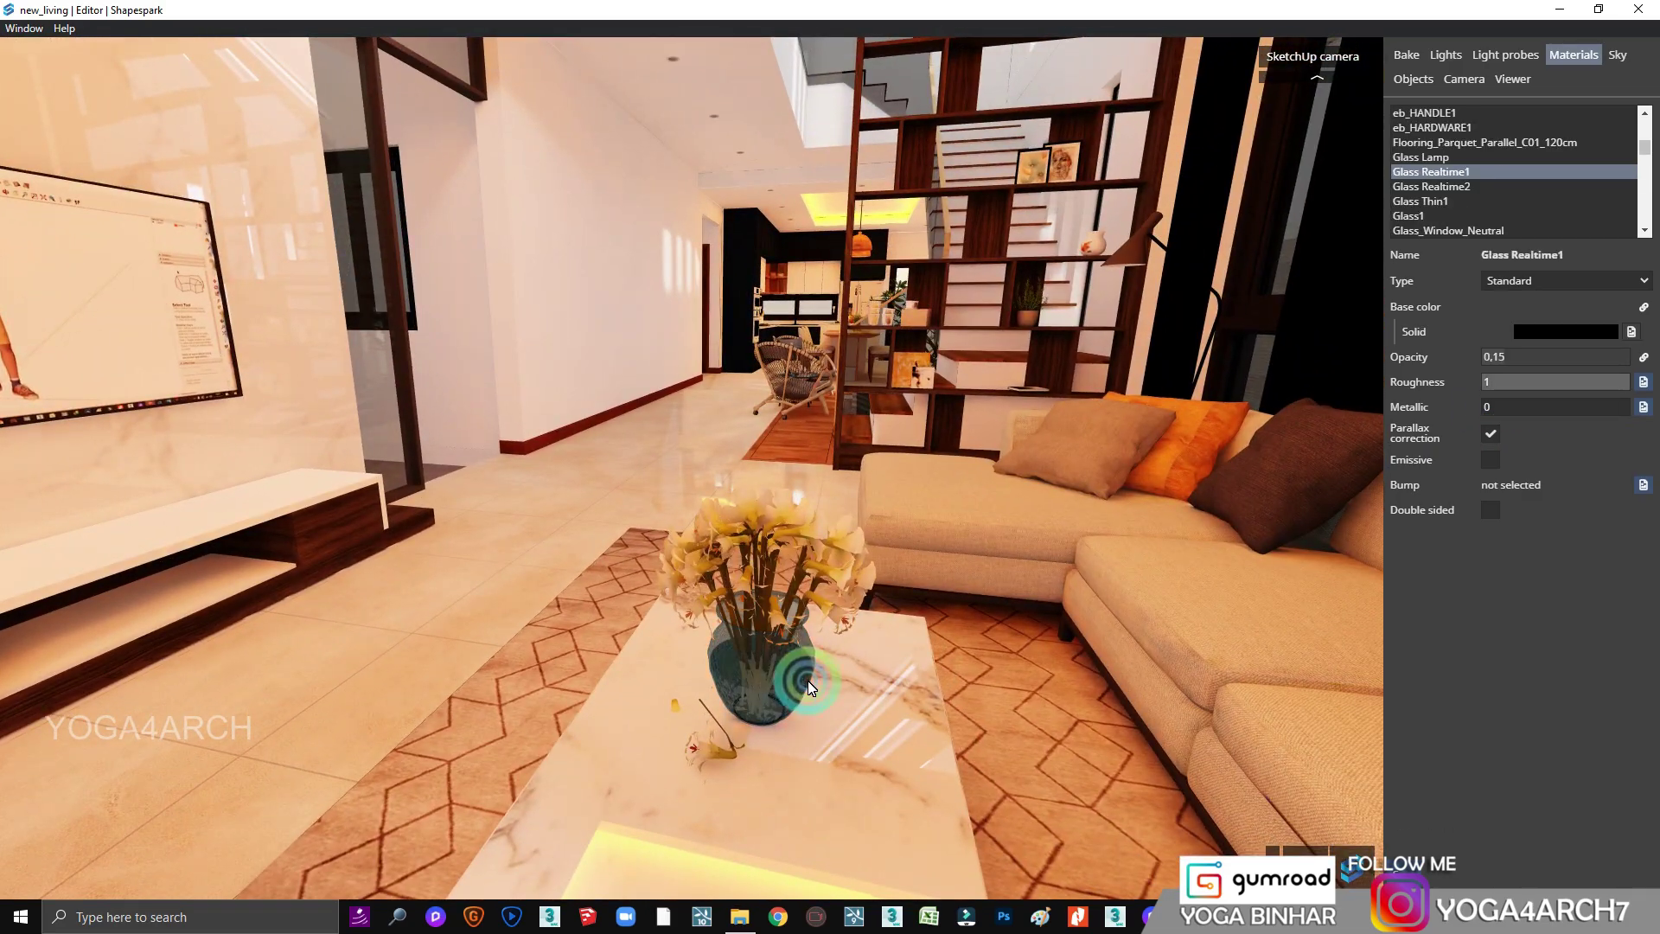
pyautogui.click(1457, 390)
pyautogui.write('0')
pyautogui.moveTo(1508, 407); pyautogui.dragTo(1603, 406)
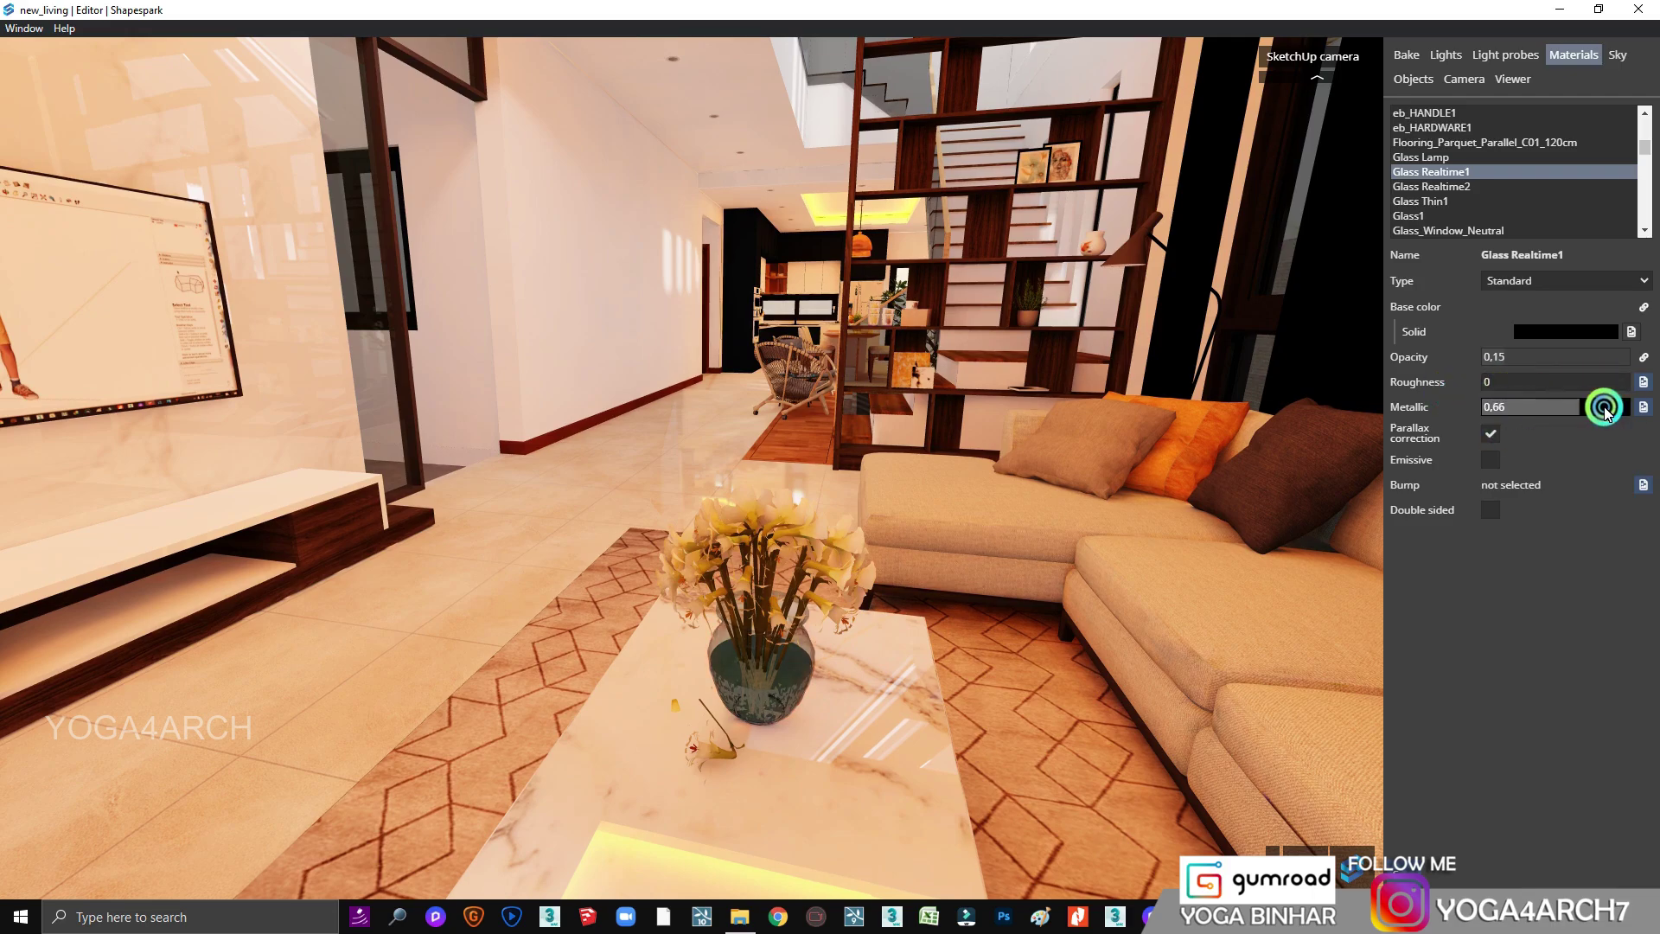
pyautogui.click(962, 409)
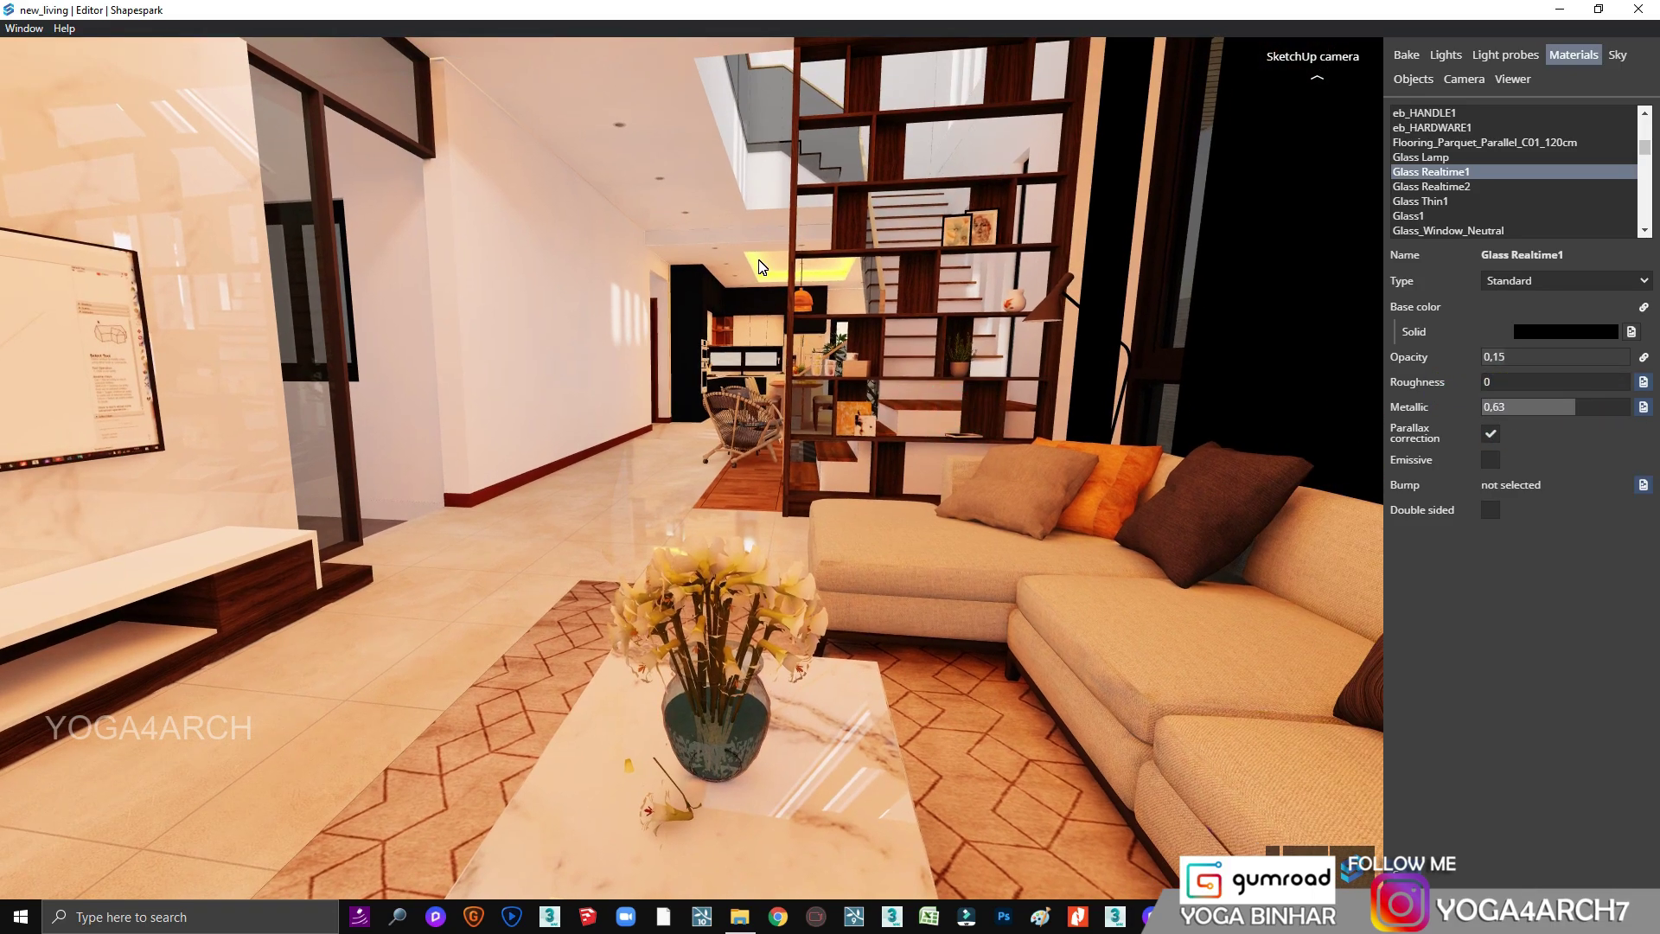
pyautogui.moveTo(759, 266); pyautogui.dragTo(764, 718)
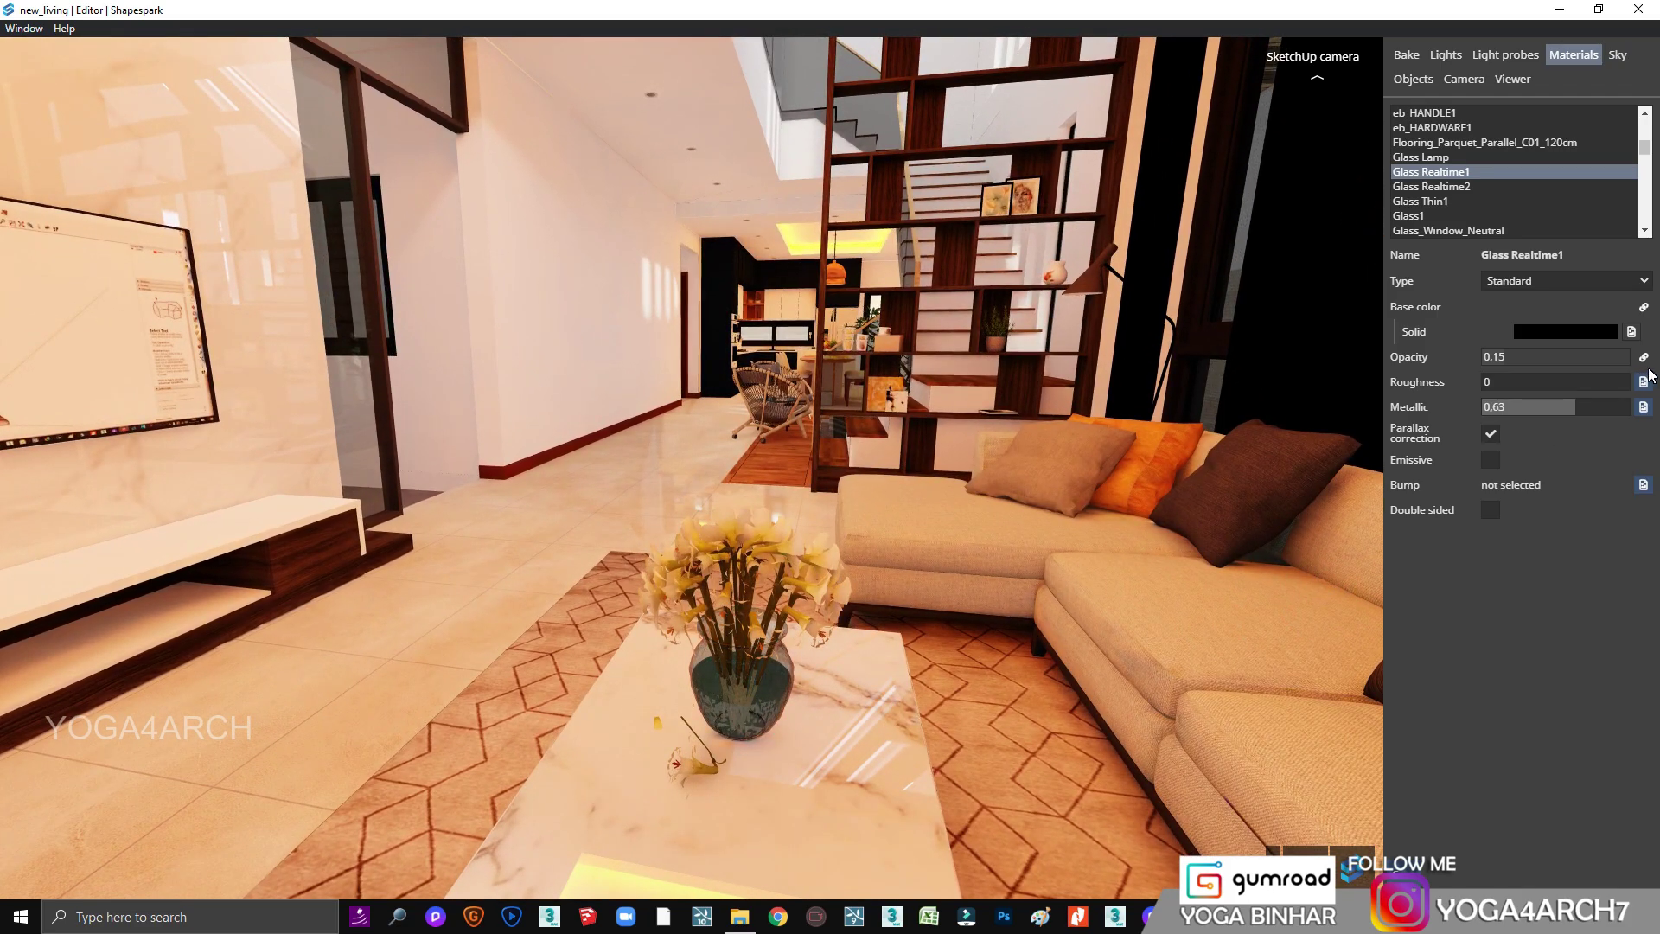
pyautogui.moveTo(1530, 356); pyautogui.dragTo(1642, 355)
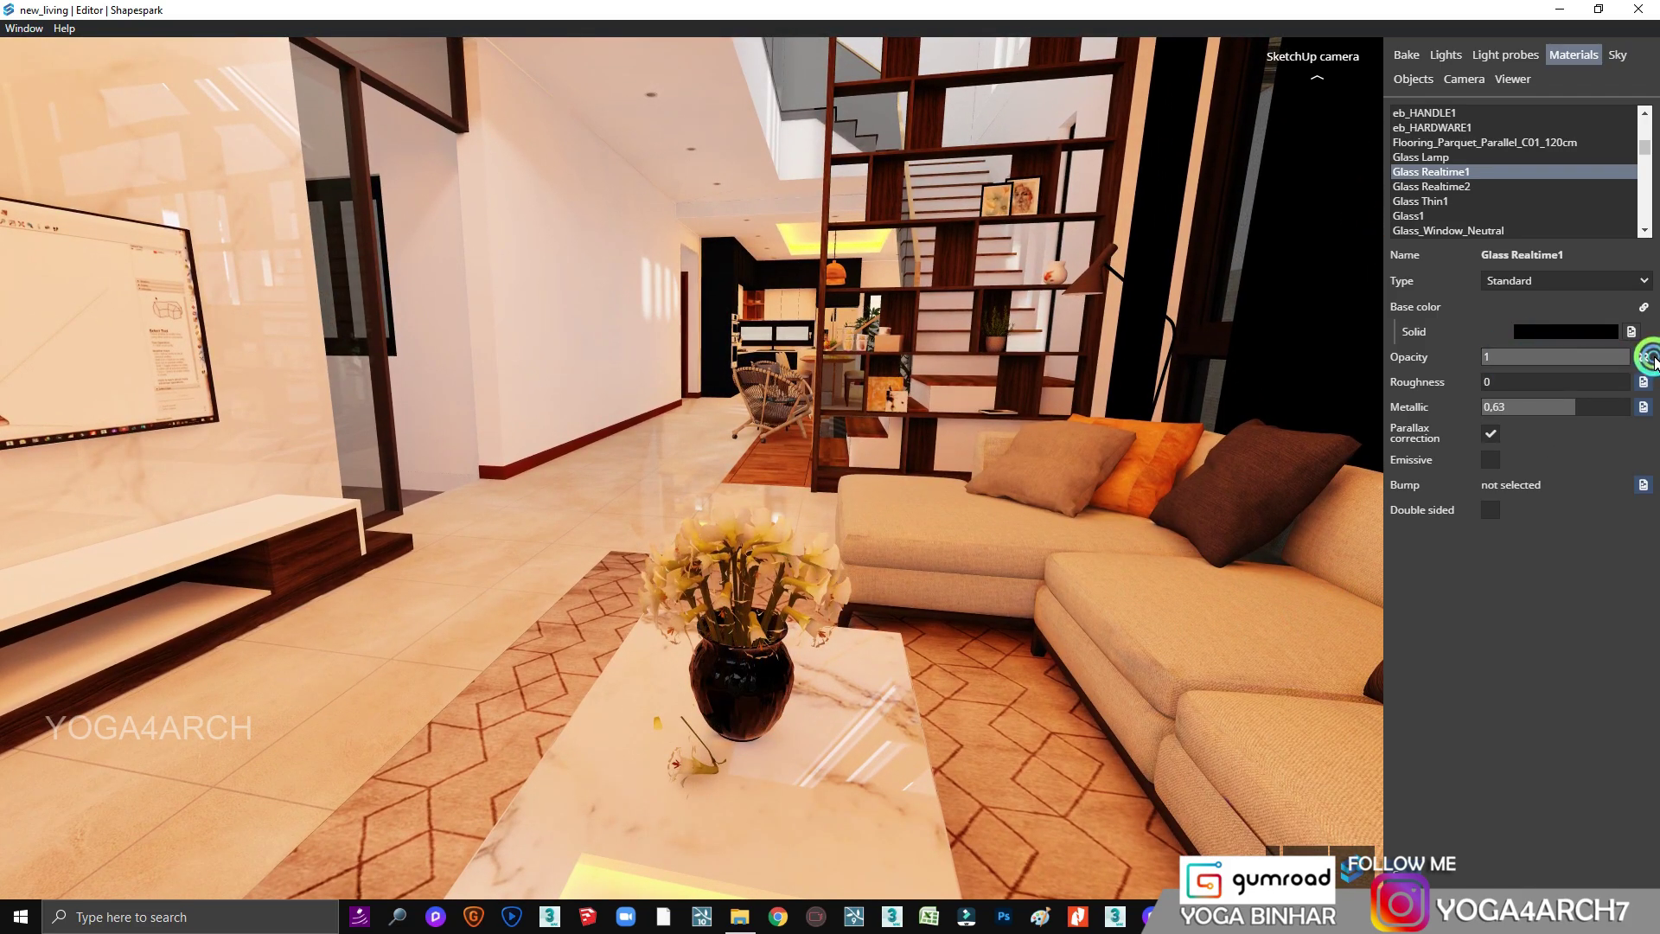
pyautogui.click(1595, 337)
pyautogui.click(1444, 430)
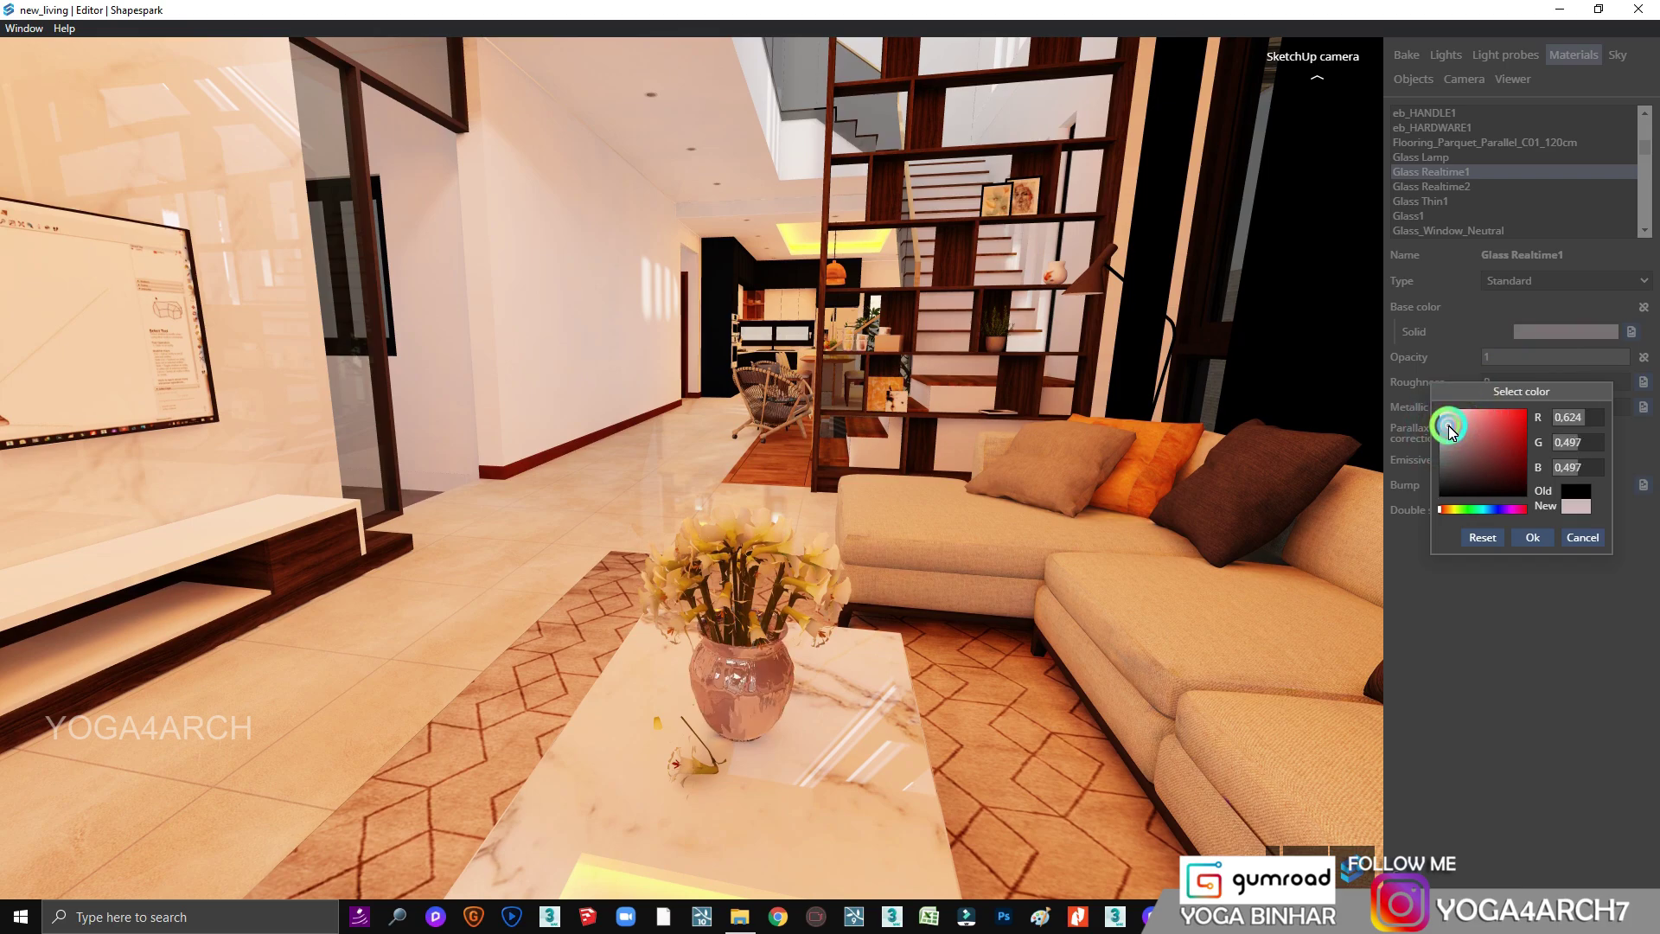
pyautogui.click(813, 595)
# Step: Make the flower and plant leaf (Material_15) materials double sided, lowering roughness and tuning metallic
pyautogui.click(1489, 535)
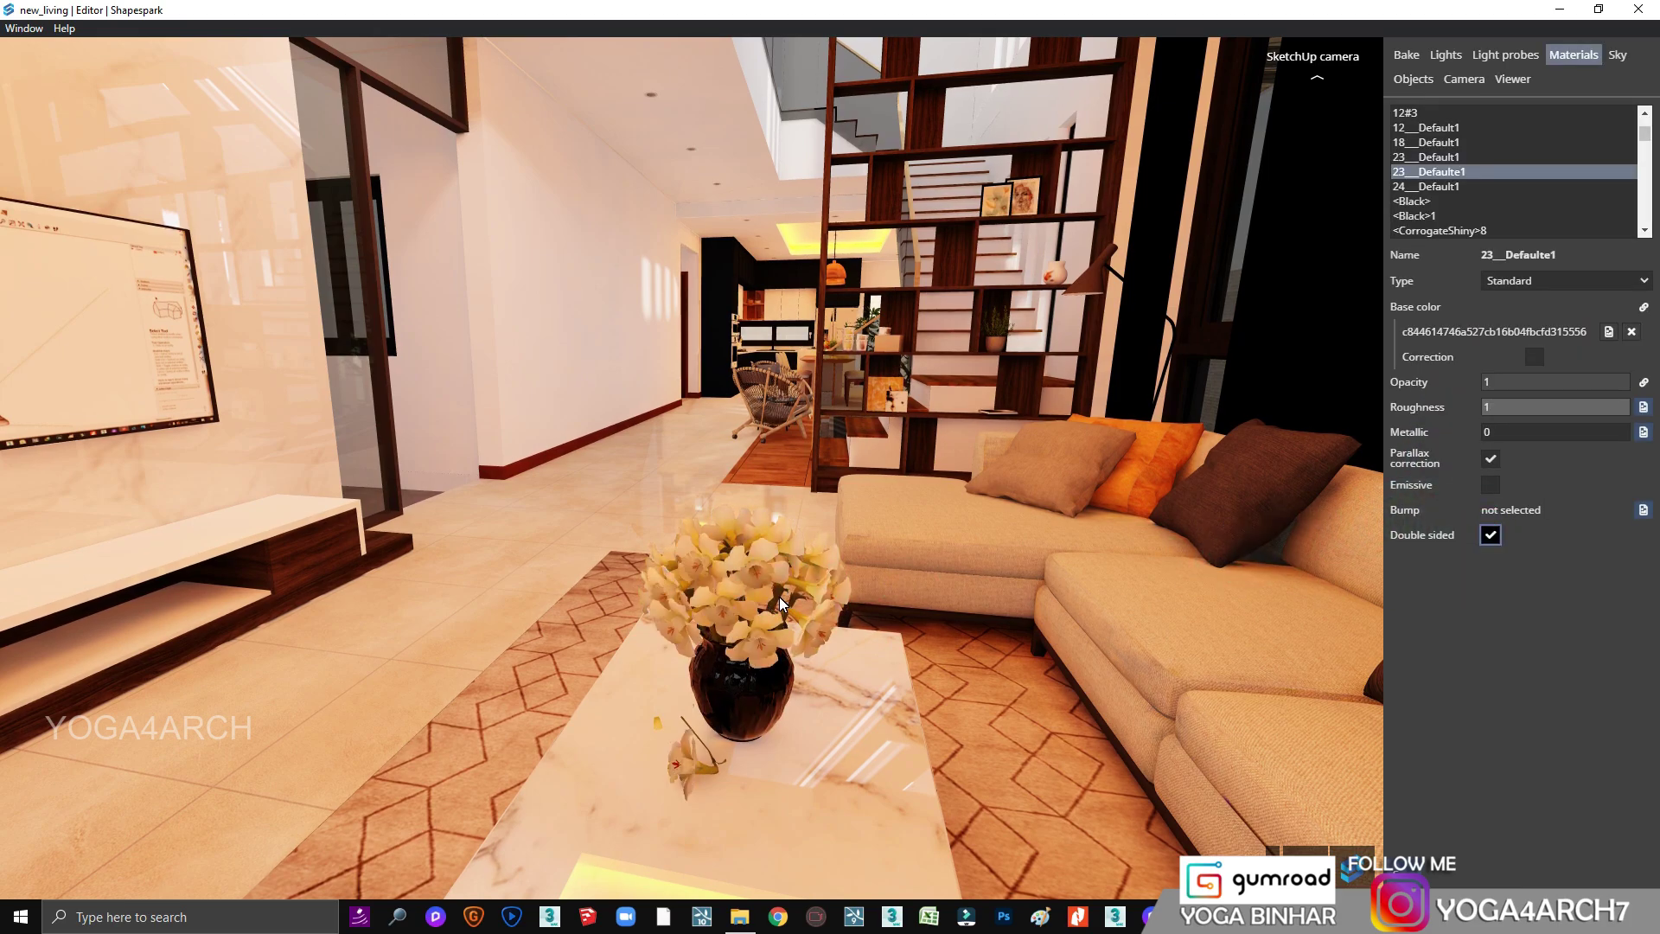
pyautogui.moveTo(1554, 407); pyautogui.dragTo(1500, 436)
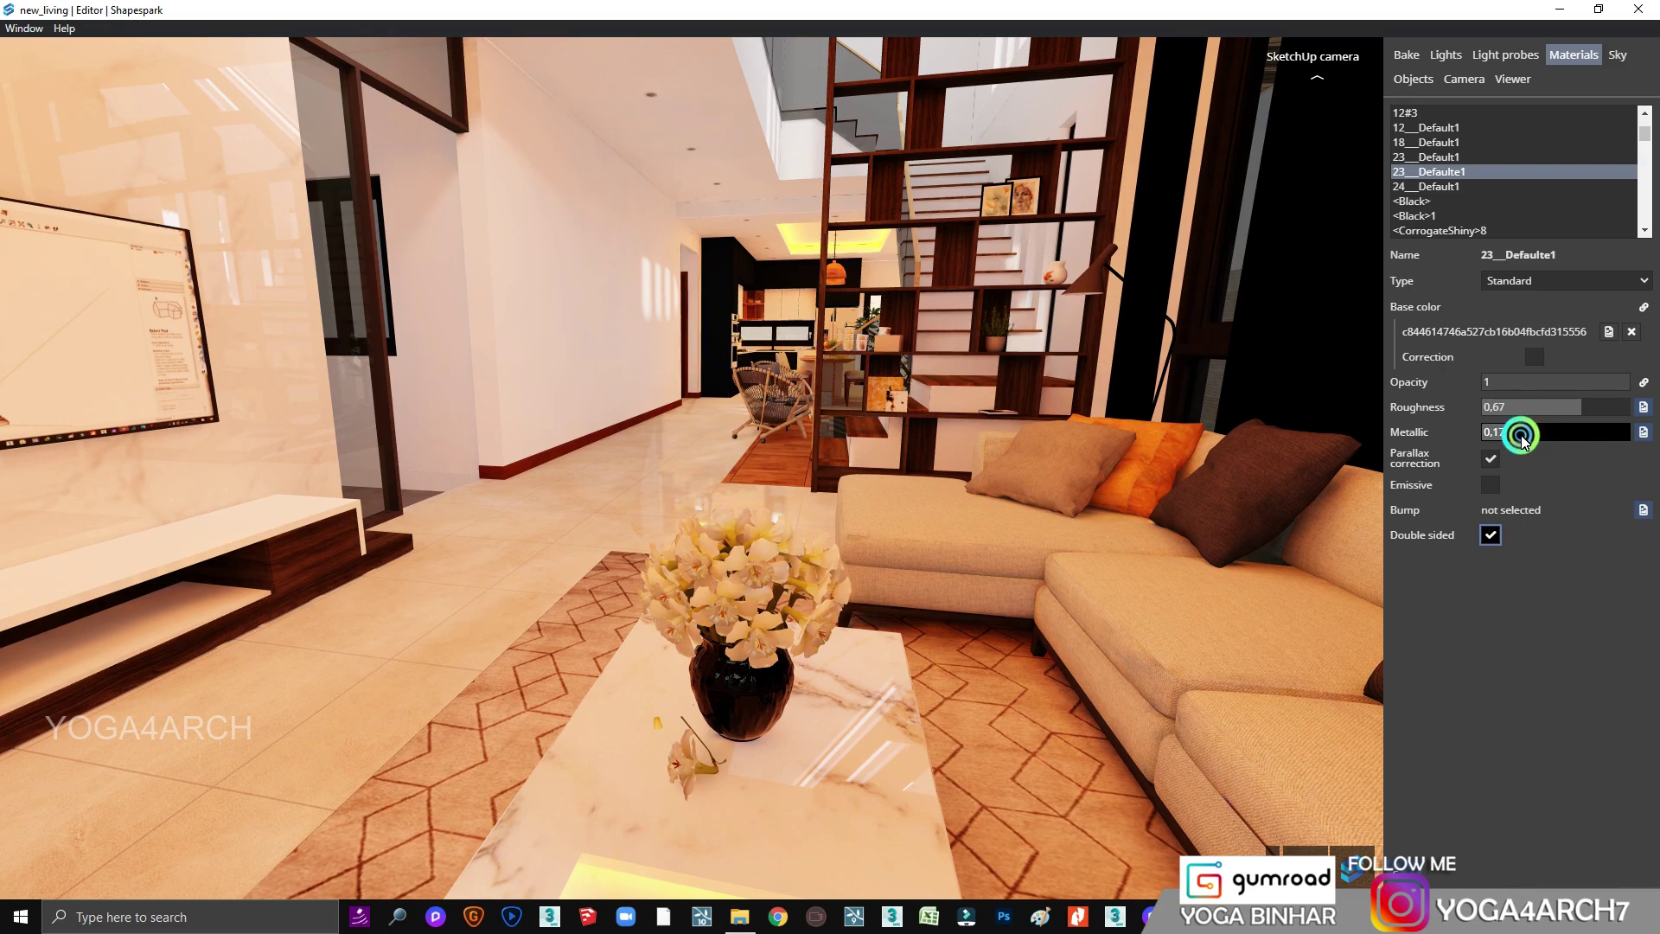
pyautogui.click(1559, 422)
pyautogui.moveTo(1315, 389); pyautogui.dragTo(1067, 511)
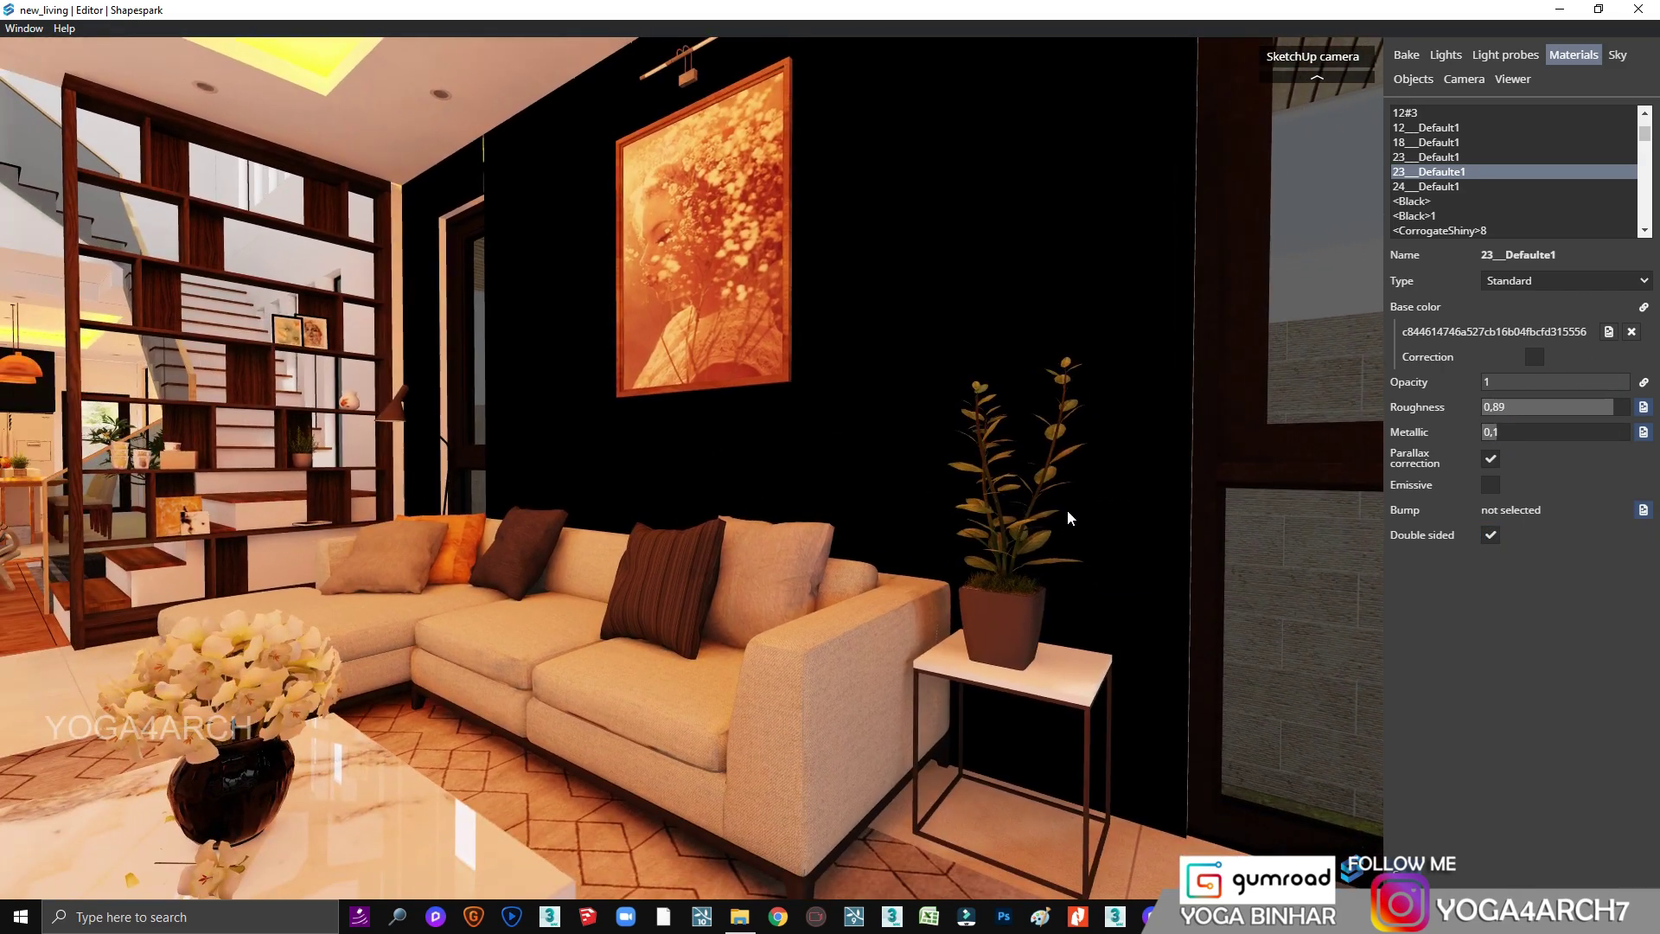
pyautogui.click(1038, 542)
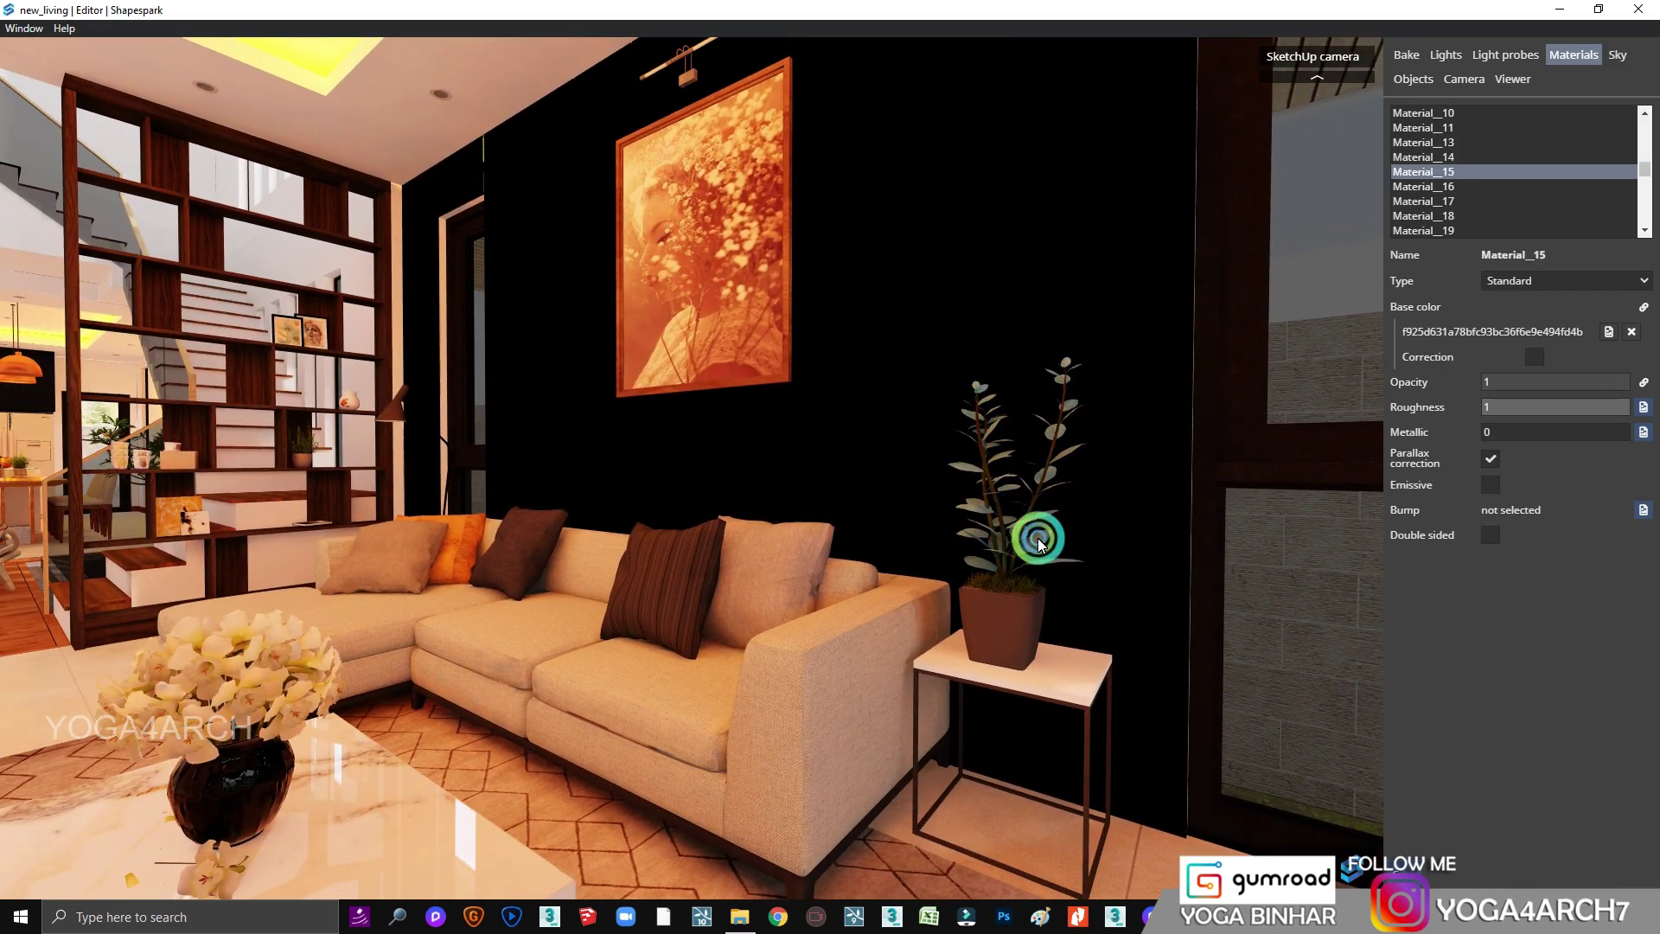
pyautogui.moveTo(1519, 430); pyautogui.dragTo(1574, 431)
pyautogui.click(1554, 407)
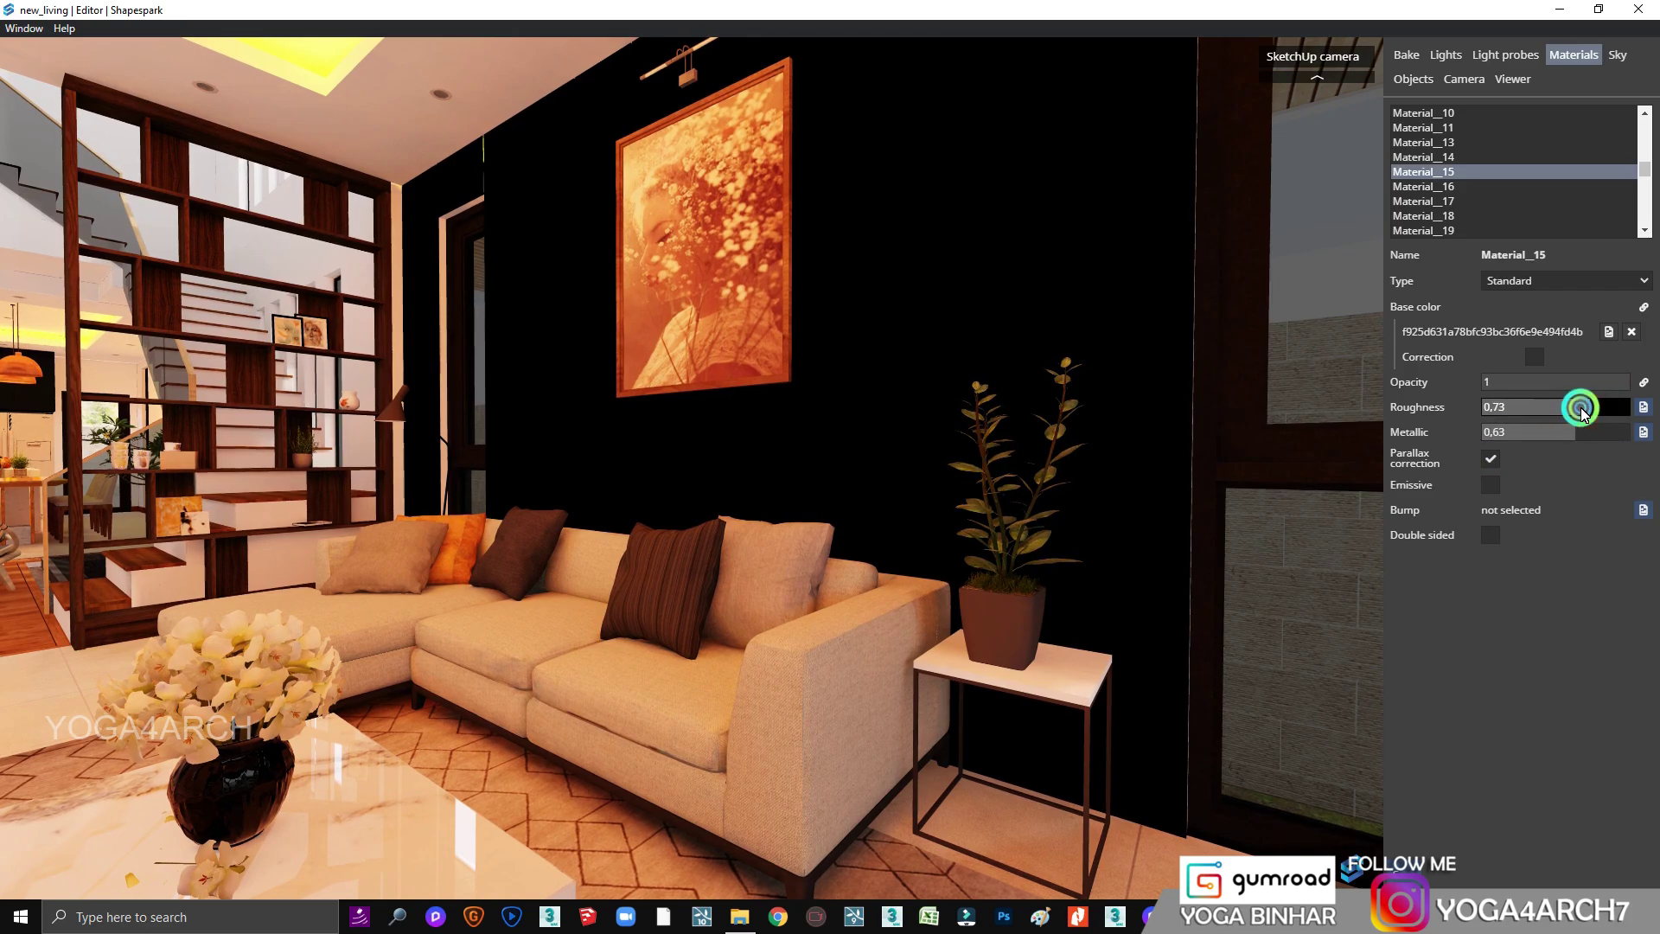
pyautogui.scroll(3, 1008, 403)
pyautogui.scroll(3, 1167, 438)
pyautogui.scroll(2, 1167, 437)
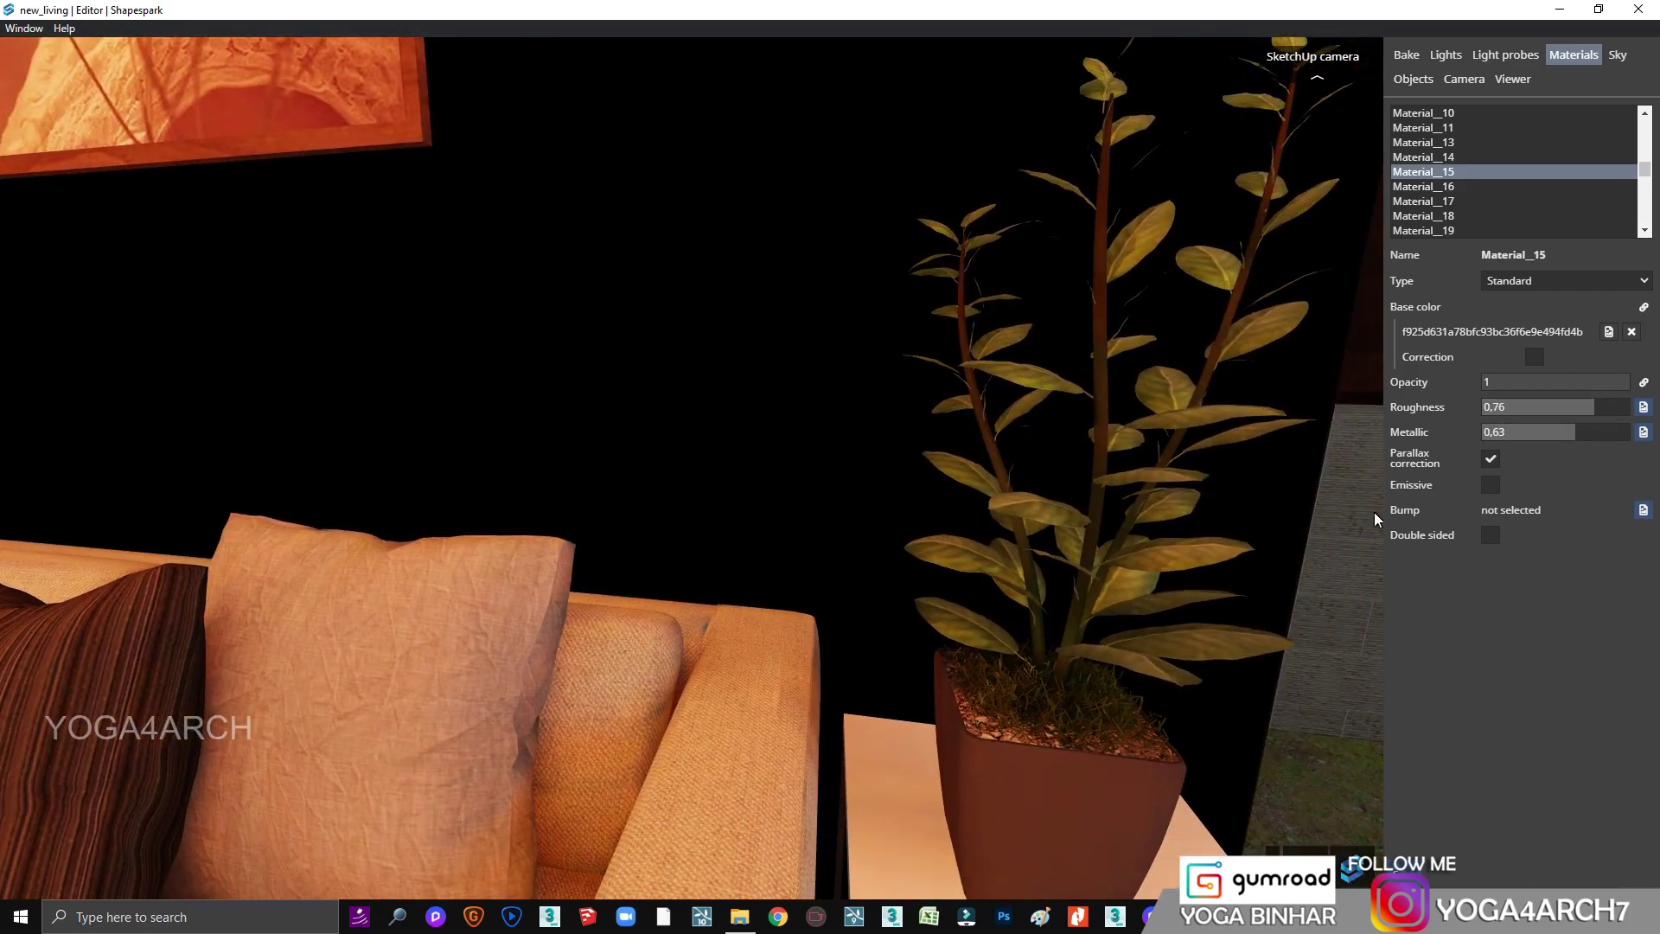
pyautogui.click(1489, 534)
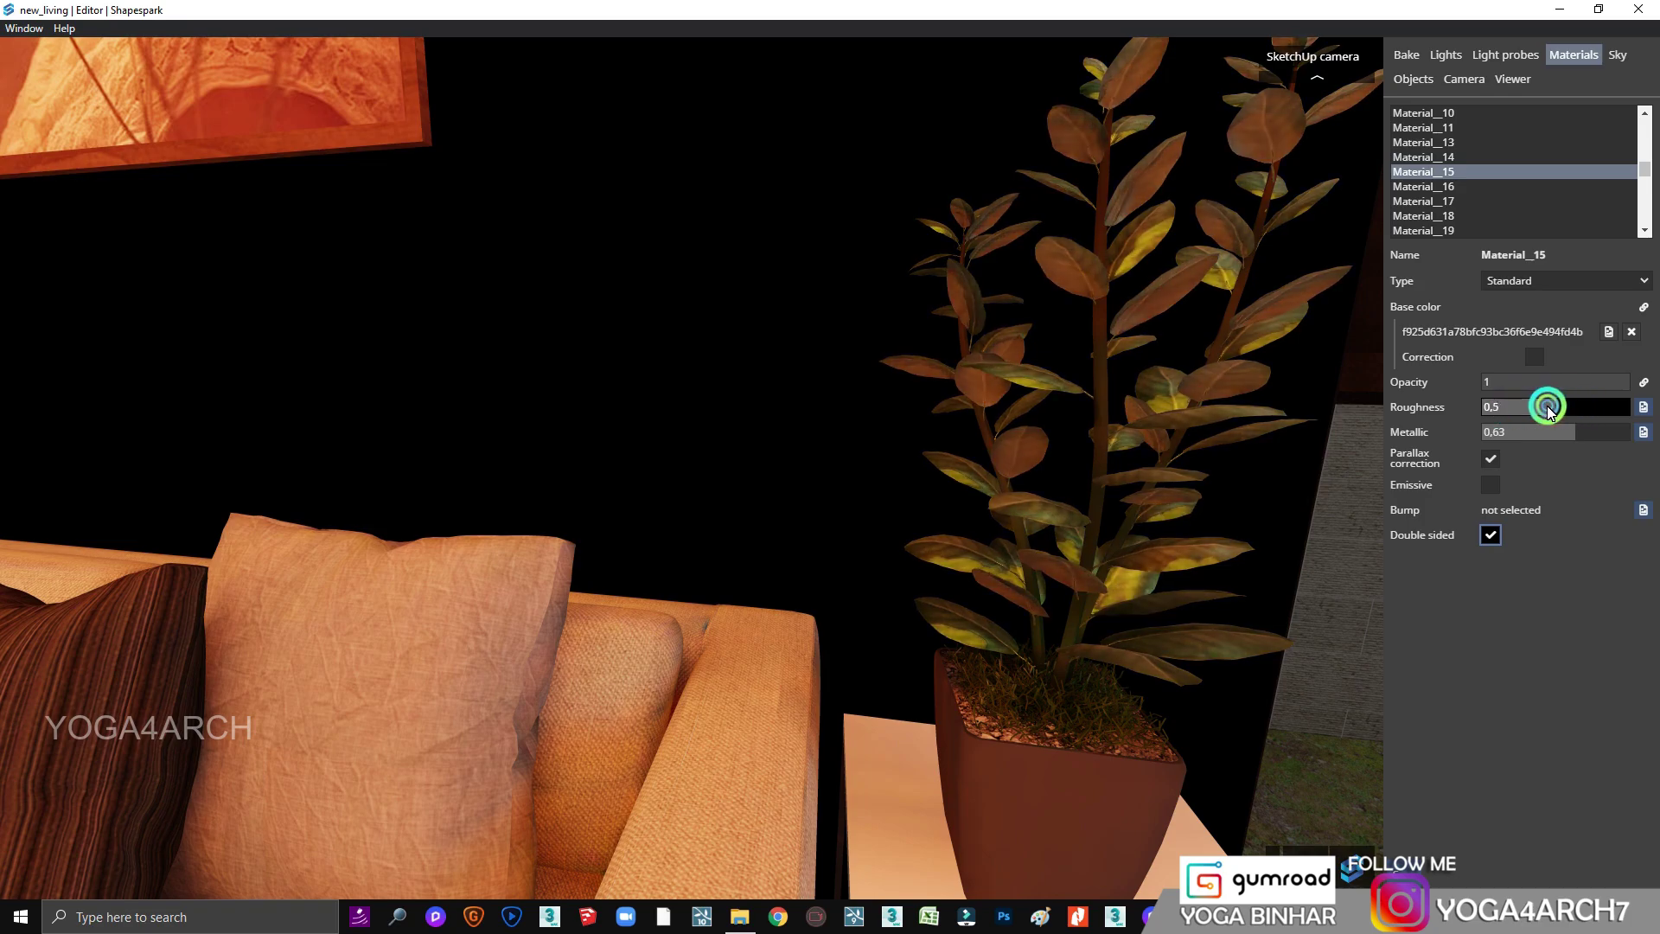
pyautogui.moveTo(1583, 408); pyautogui.dragTo(1539, 434)
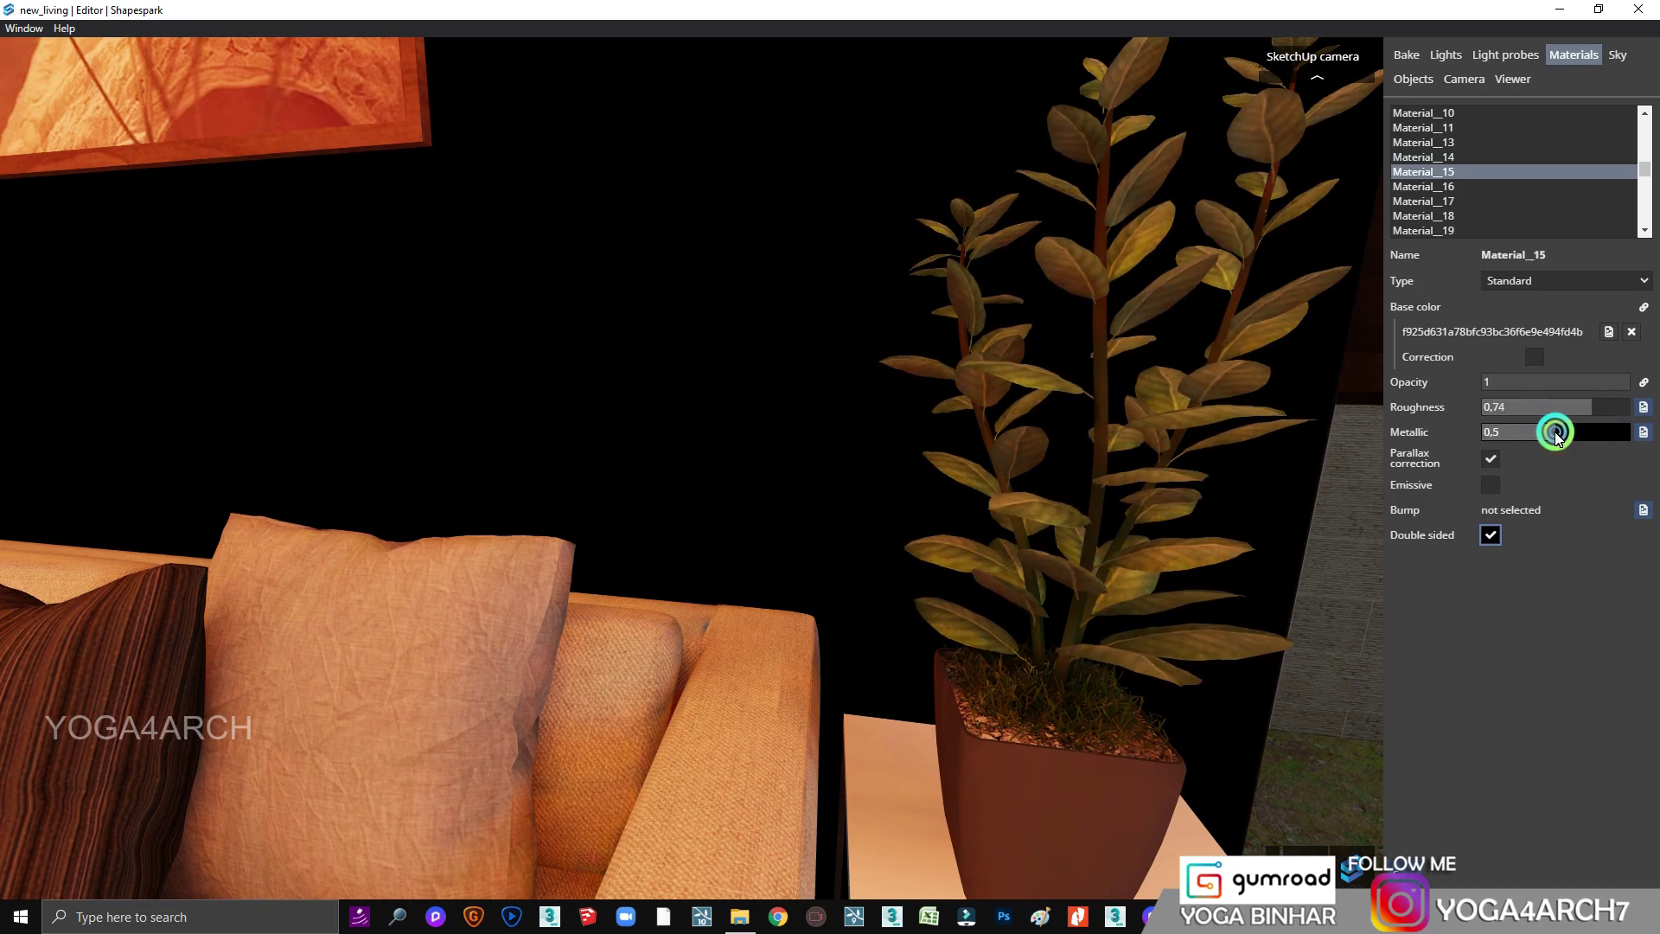
# Step: Set the plant pot material (Color_010) to metallic 0.42 and roughness 0
pyautogui.click(1072, 718)
pyautogui.click(1604, 406)
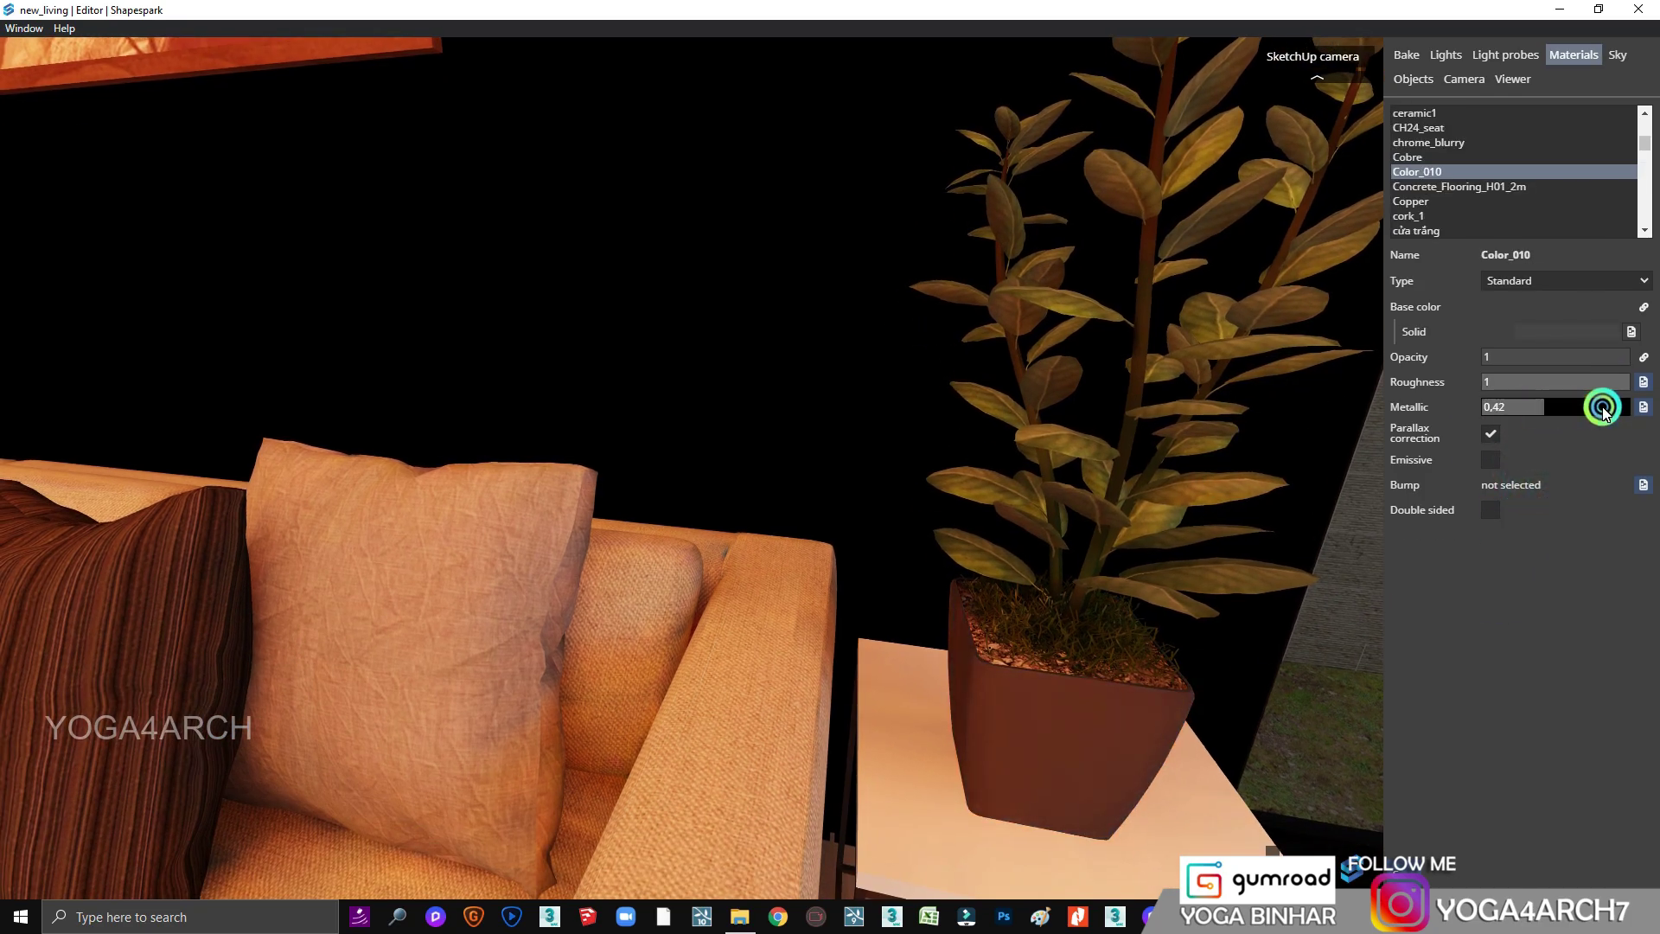
pyautogui.moveTo(1604, 382); pyautogui.dragTo(1493, 381)
# Step: Inspect the sofa's material and select the black wall's material
pyautogui.moveTo(1019, 530); pyautogui.dragTo(874, 594)
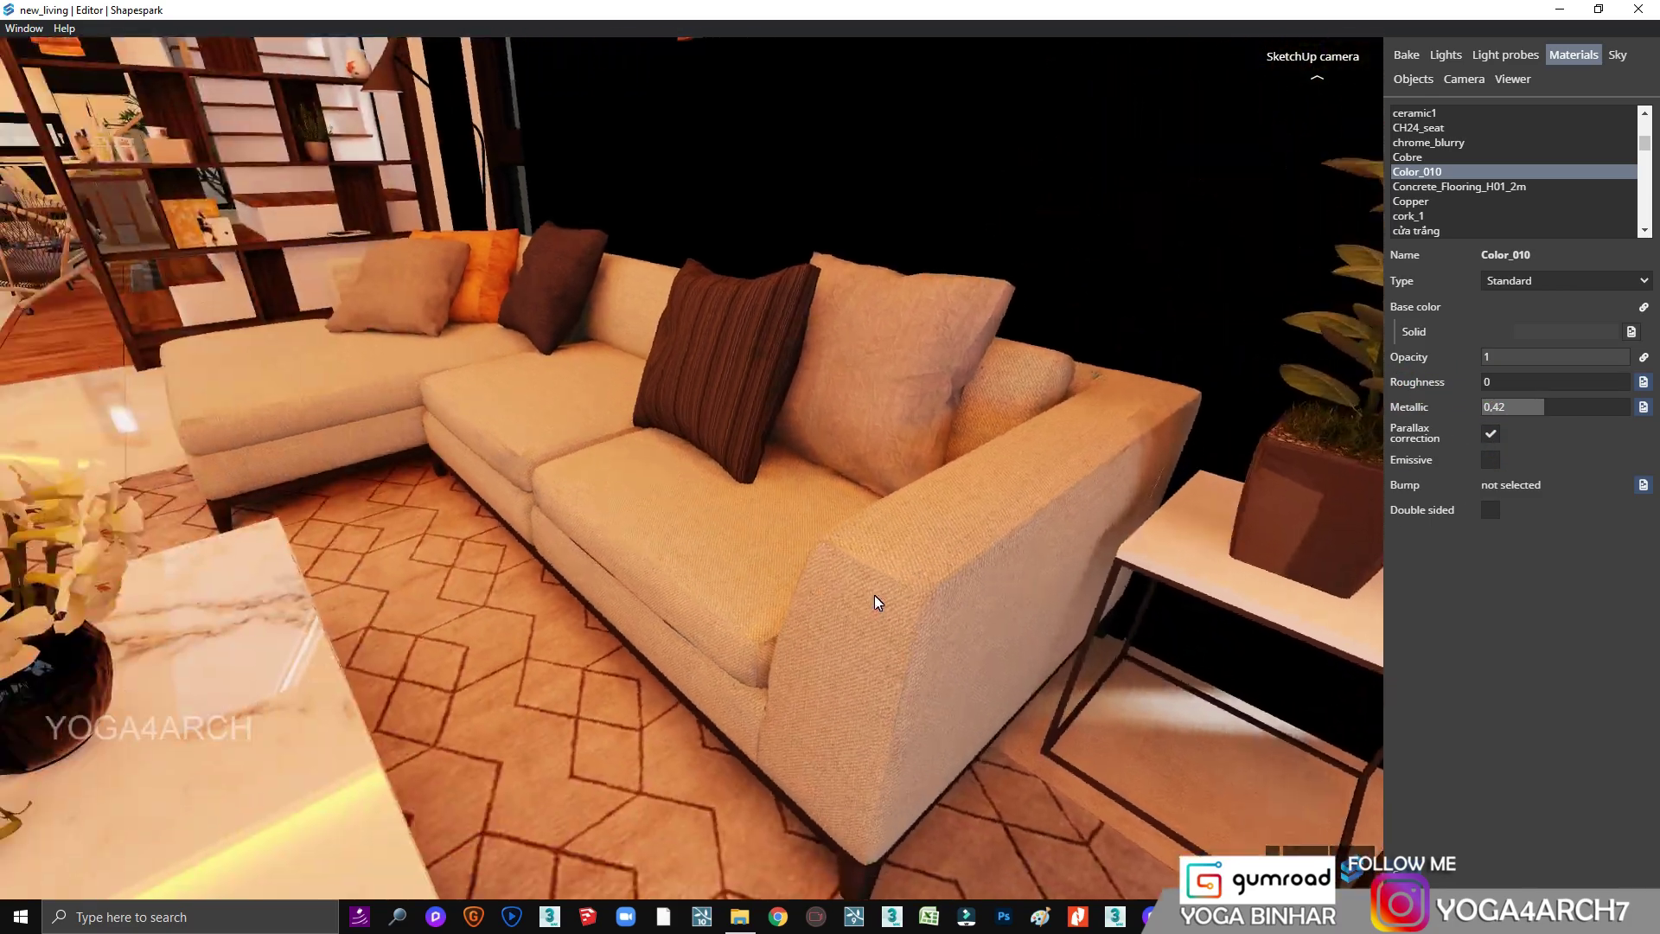
pyautogui.click(1167, 537)
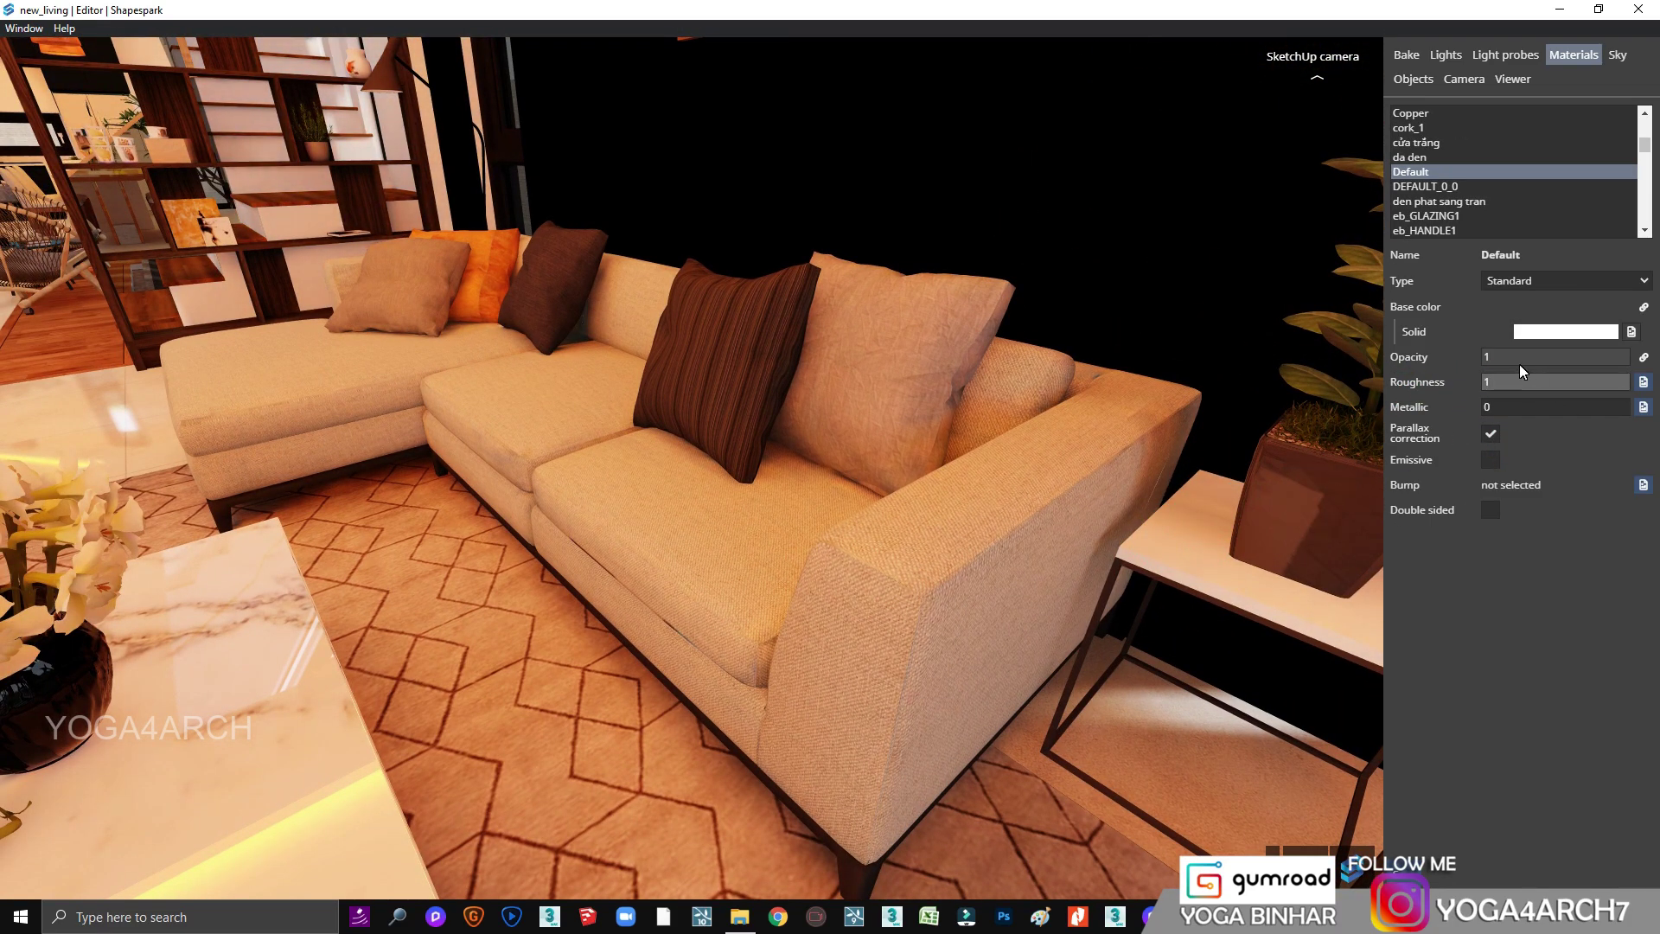
pyautogui.moveTo(1556, 389); pyautogui.dragTo(1625, 385)
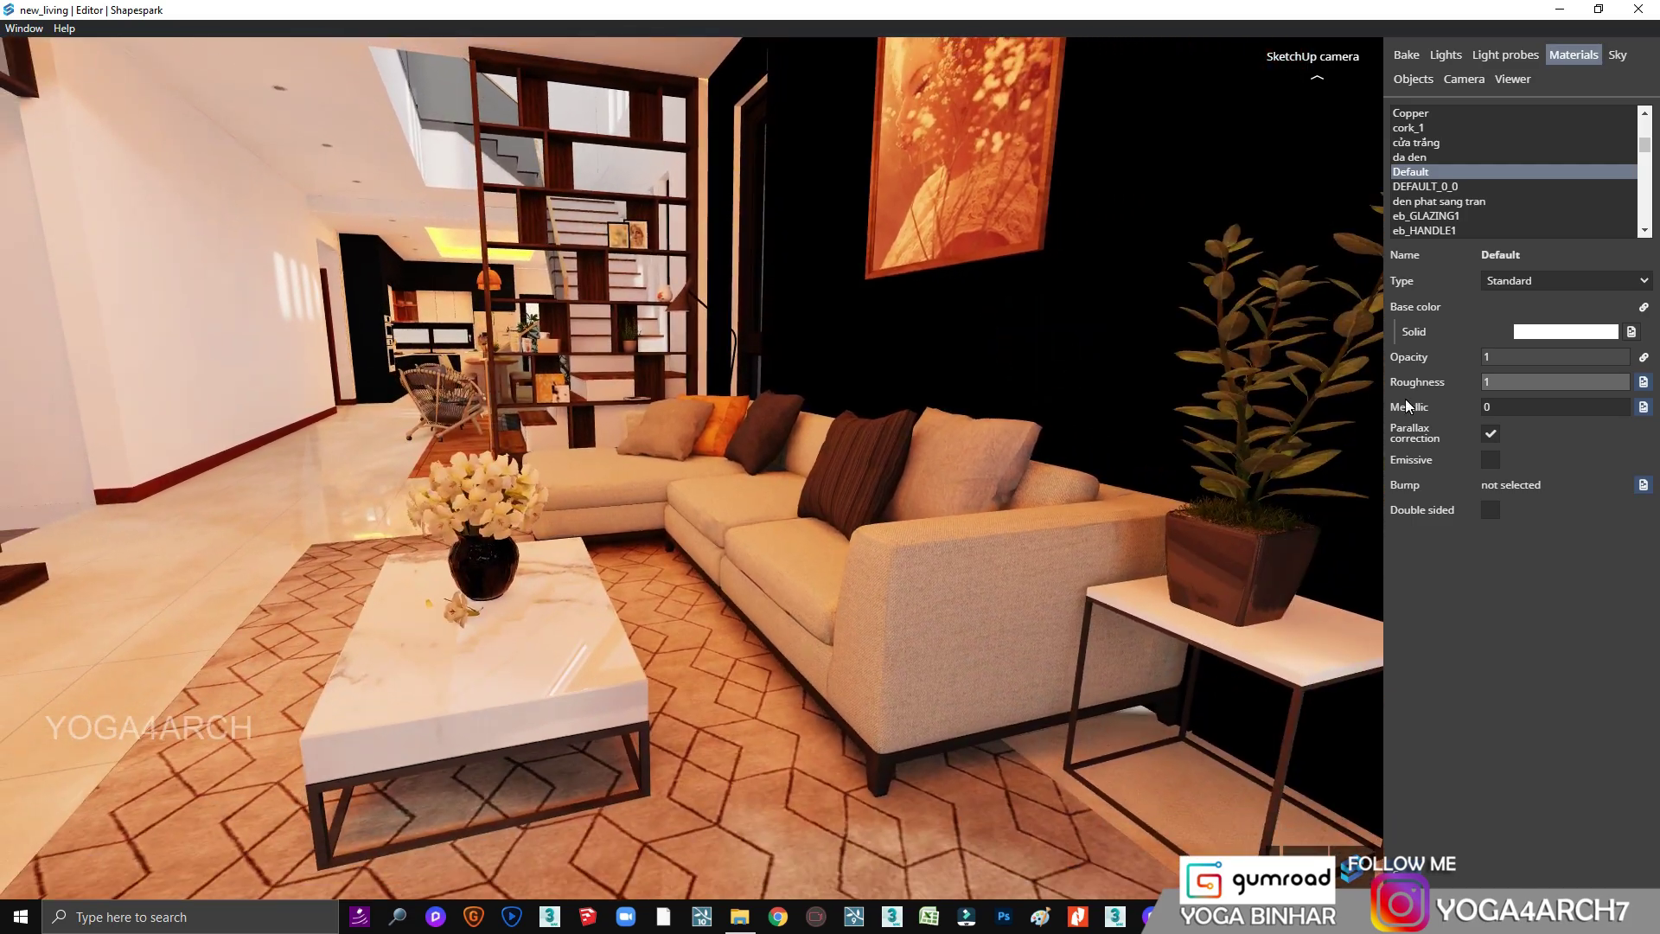
pyautogui.click(1034, 401)
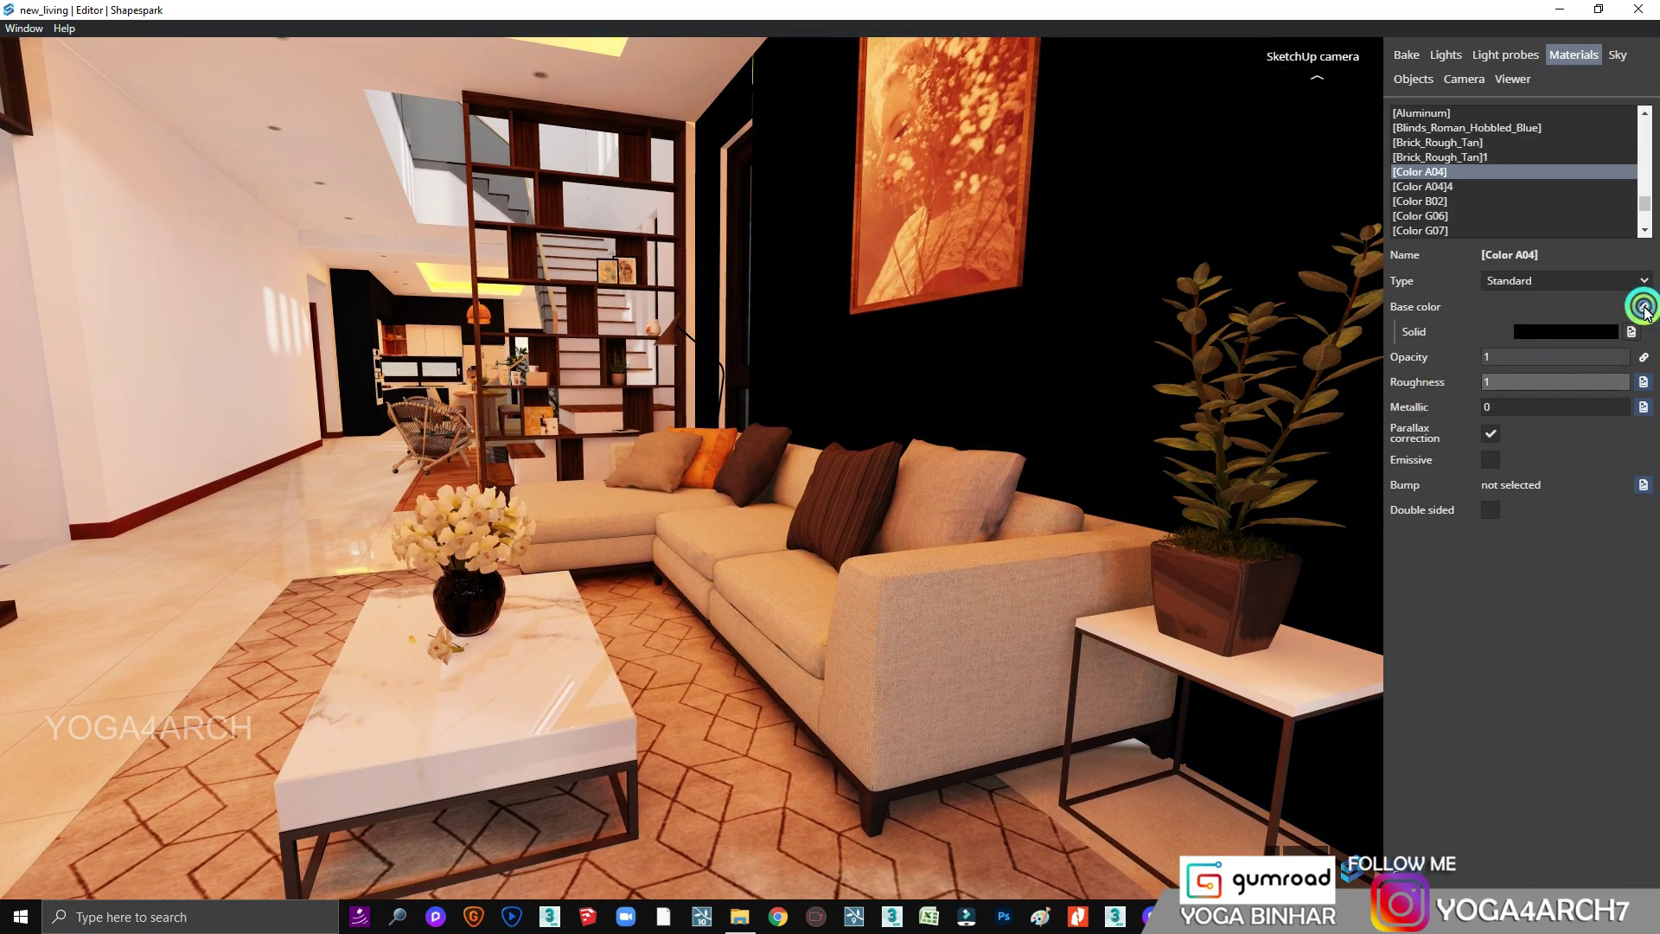
# Step: Recolour the Color A04 wall, trying dark brown and then progressively lighter greys
pyautogui.click(1610, 333)
pyautogui.click(1437, 482)
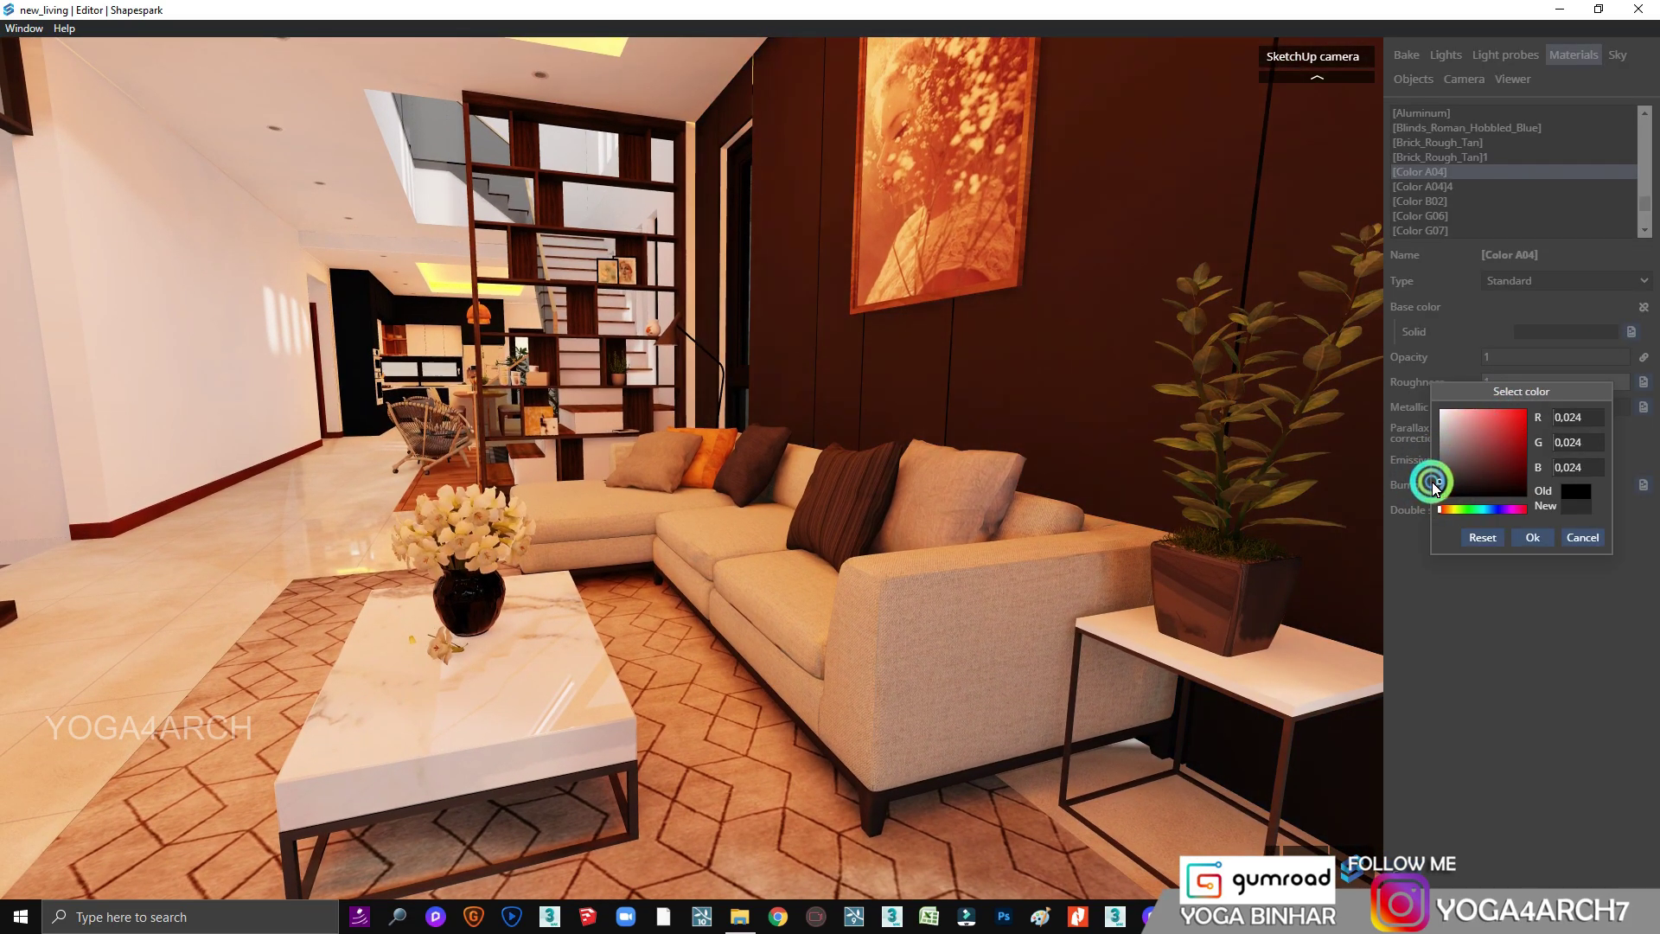
pyautogui.click(1532, 537)
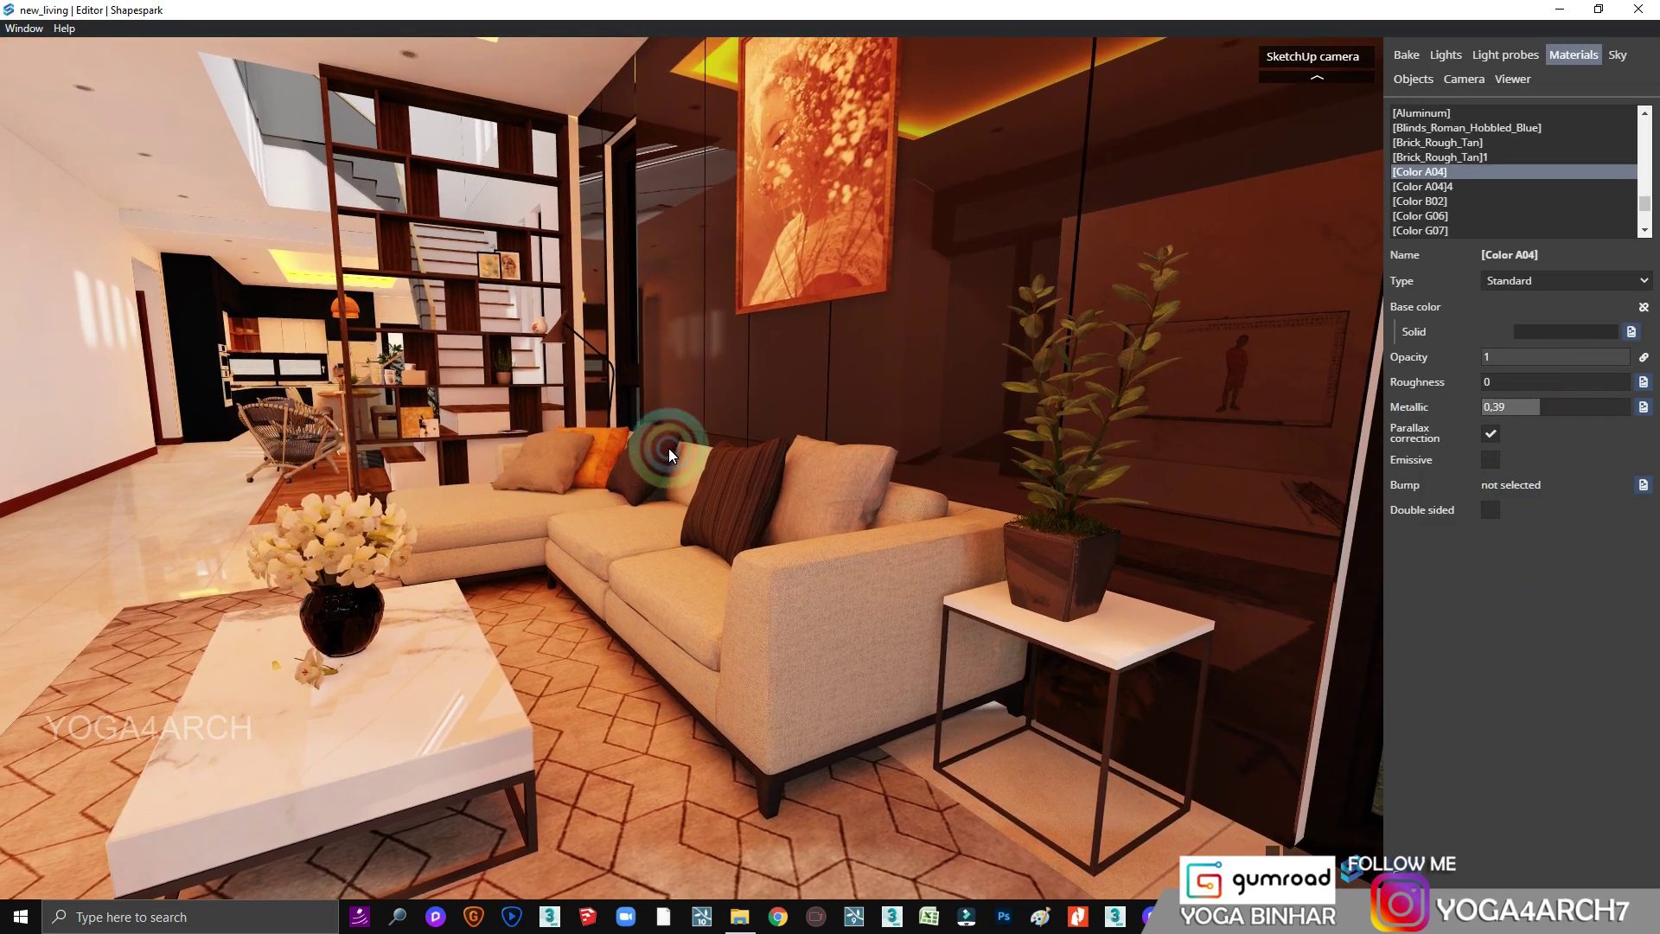
pyautogui.moveTo(667, 448); pyautogui.dragTo(745, 410)
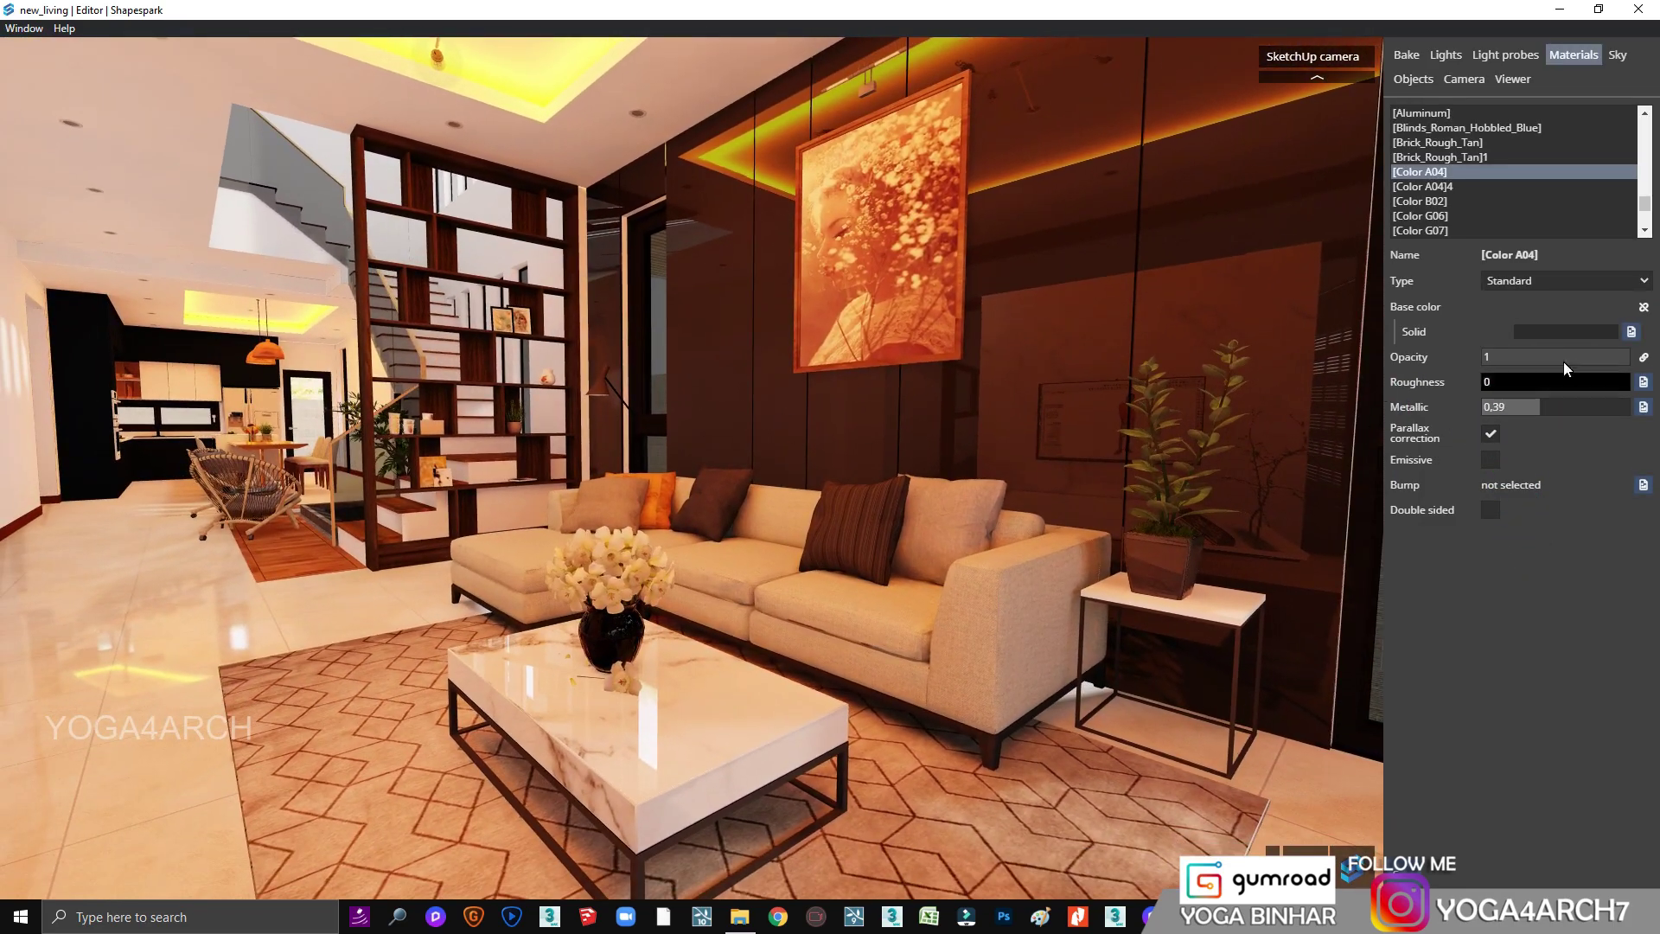
pyautogui.click(1566, 332)
pyautogui.click(1424, 445)
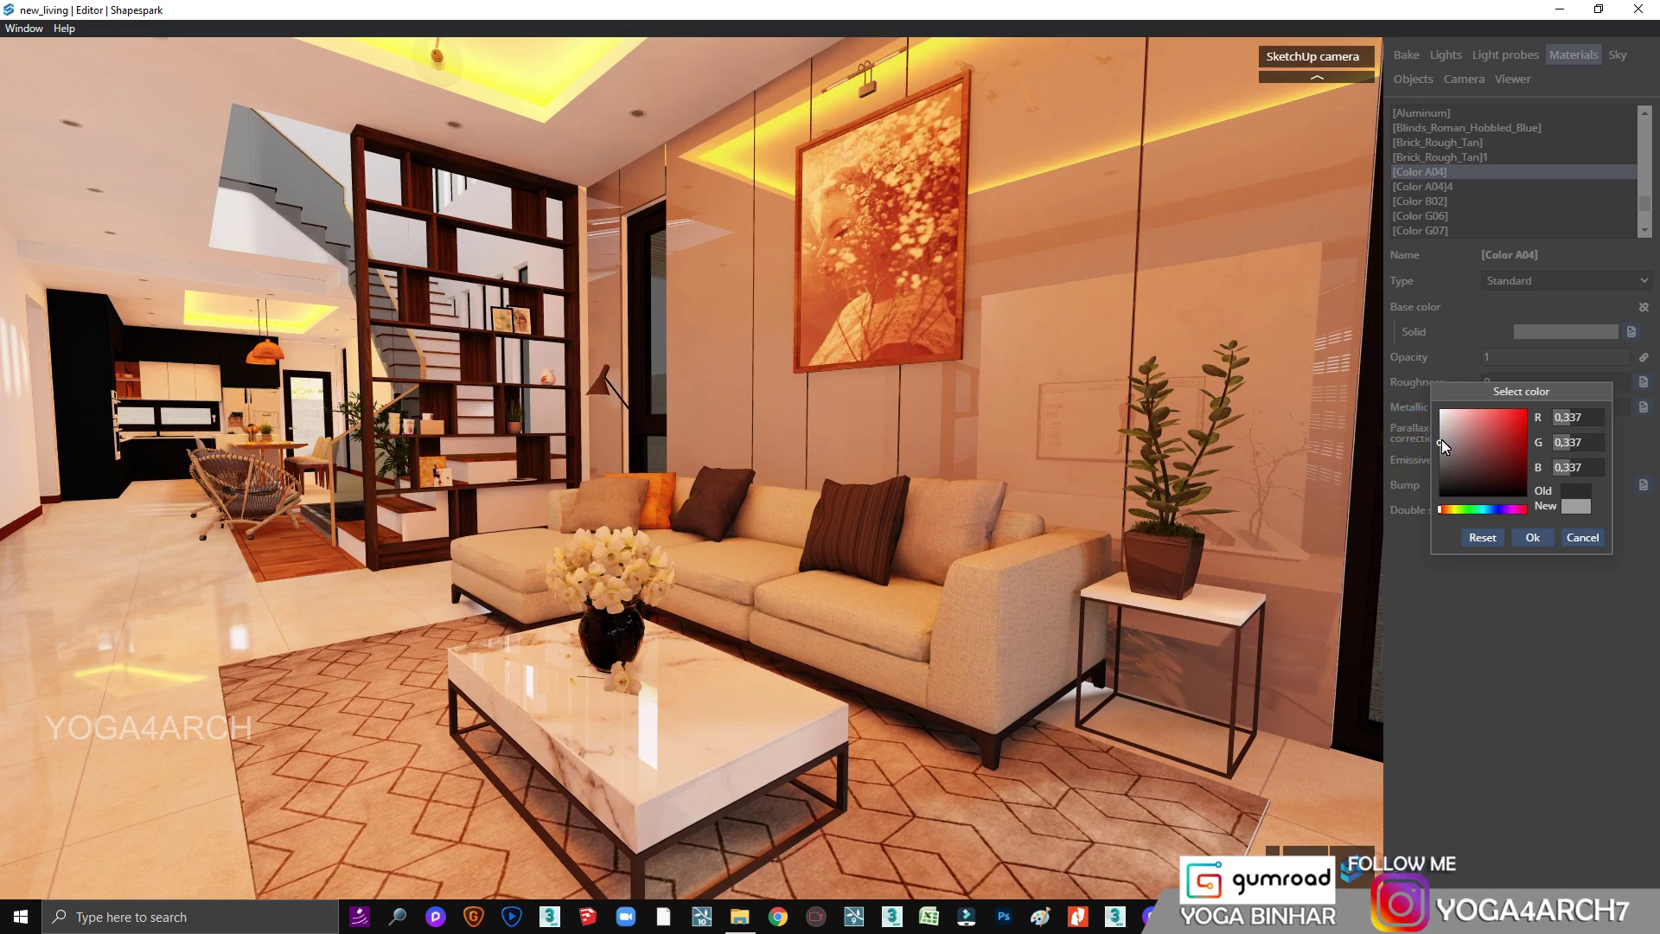
pyautogui.click(1428, 429)
pyautogui.click(1425, 424)
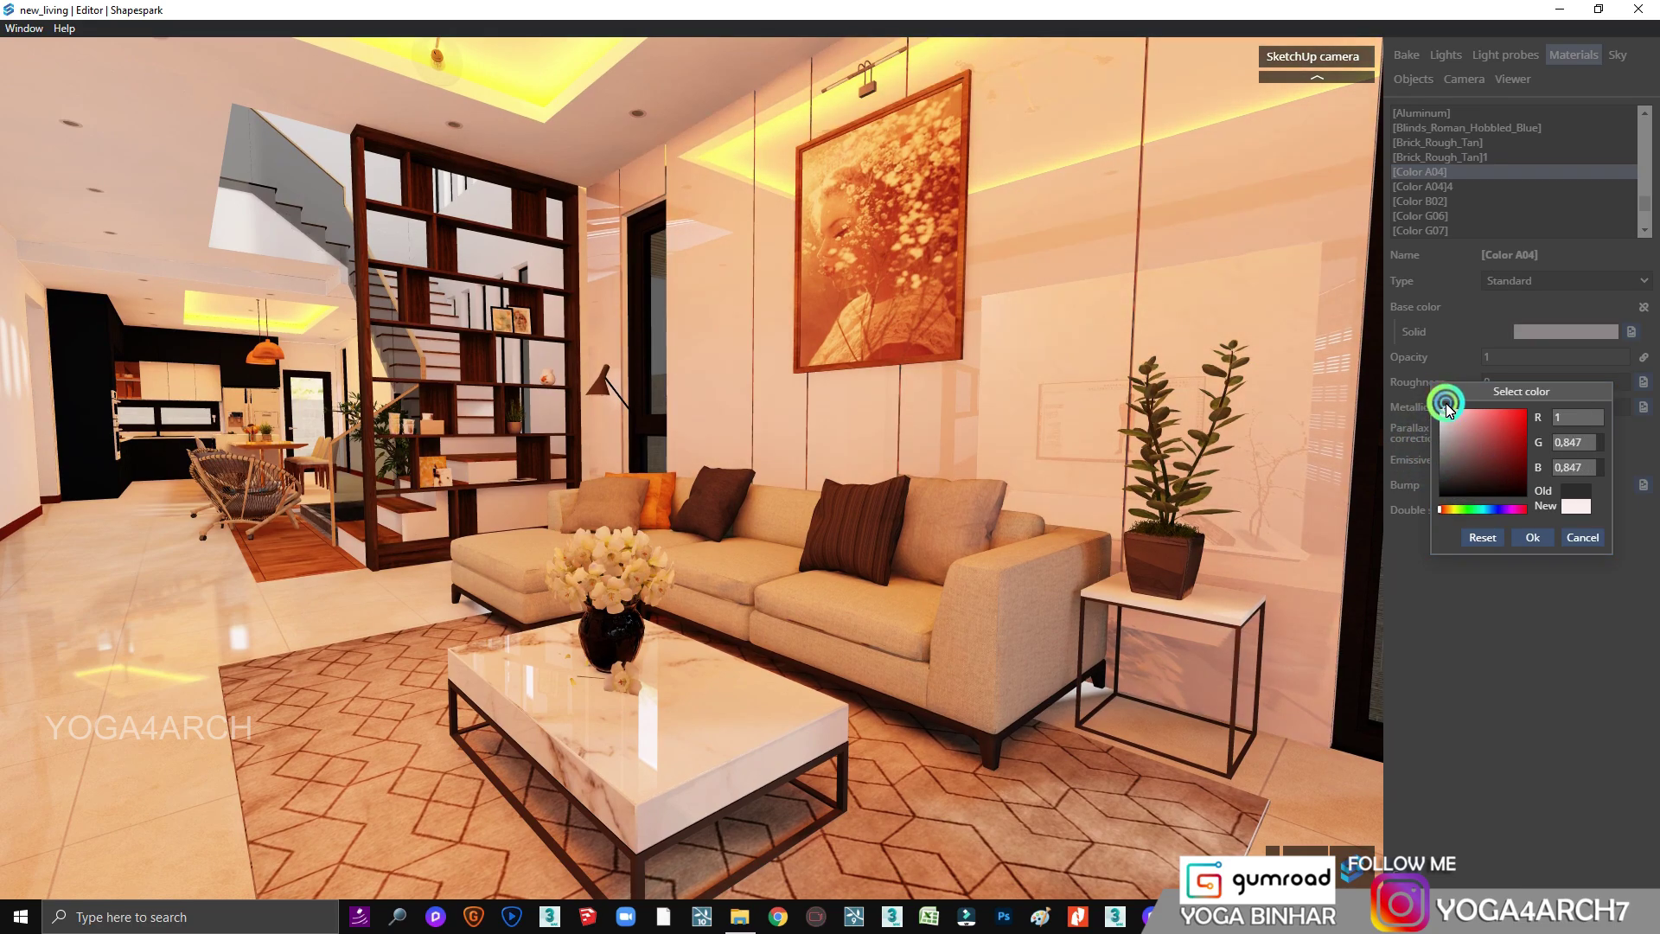
# Step: Settle the wall on light grey 0.93 with zero roughness, then select the painting material
pyautogui.moveTo(1445, 422); pyautogui.dragTo(1438, 389)
pyautogui.moveTo(978, 473)
pyautogui.mouseDown()
pyautogui.moveTo(1021, 460)
pyautogui.moveTo(983, 479)
pyautogui.mouseUp()
pyautogui.click(1442, 416)
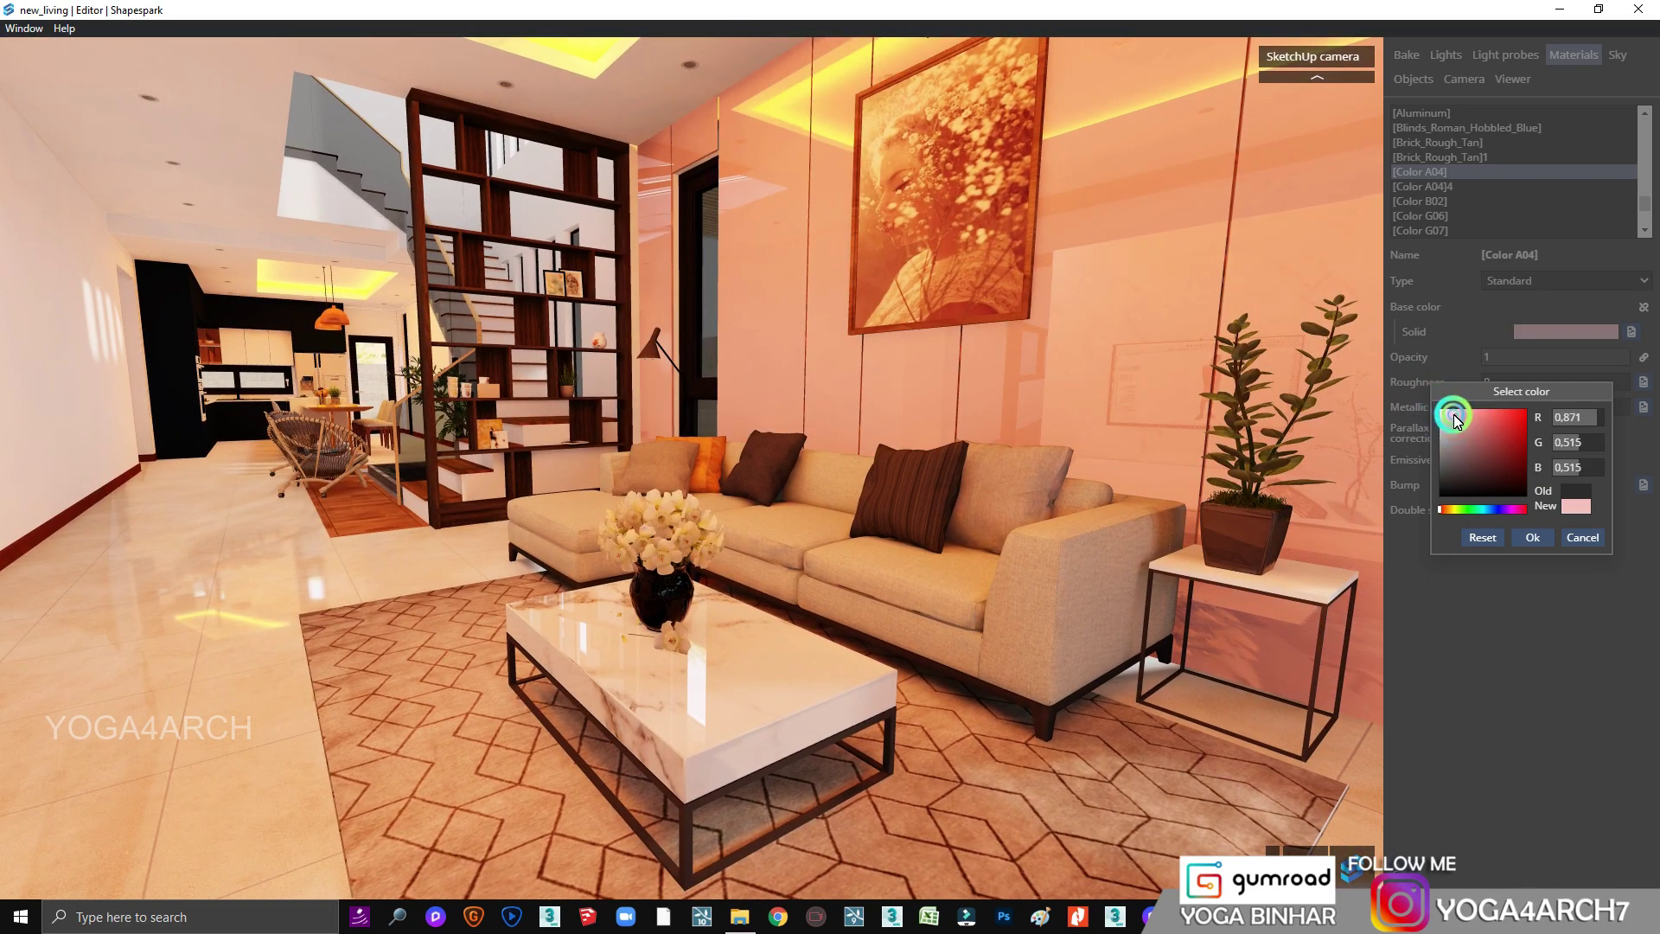
pyautogui.moveTo(1097, 419); pyautogui.dragTo(1353, 456)
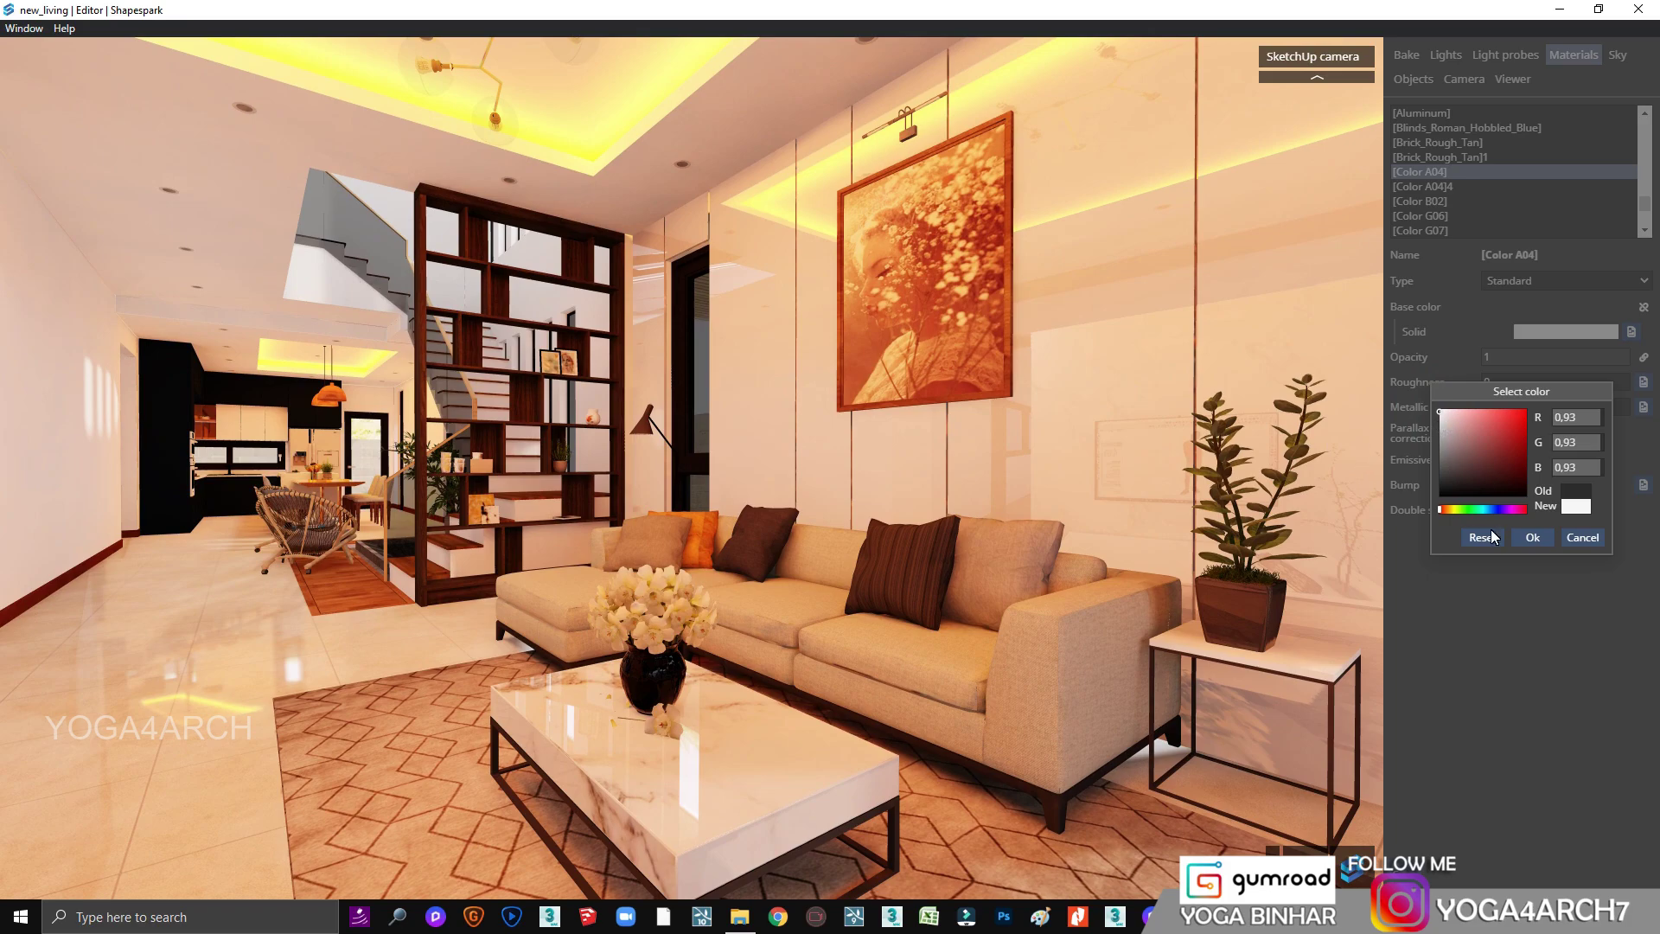
pyautogui.click(1544, 538)
pyautogui.click(1502, 407)
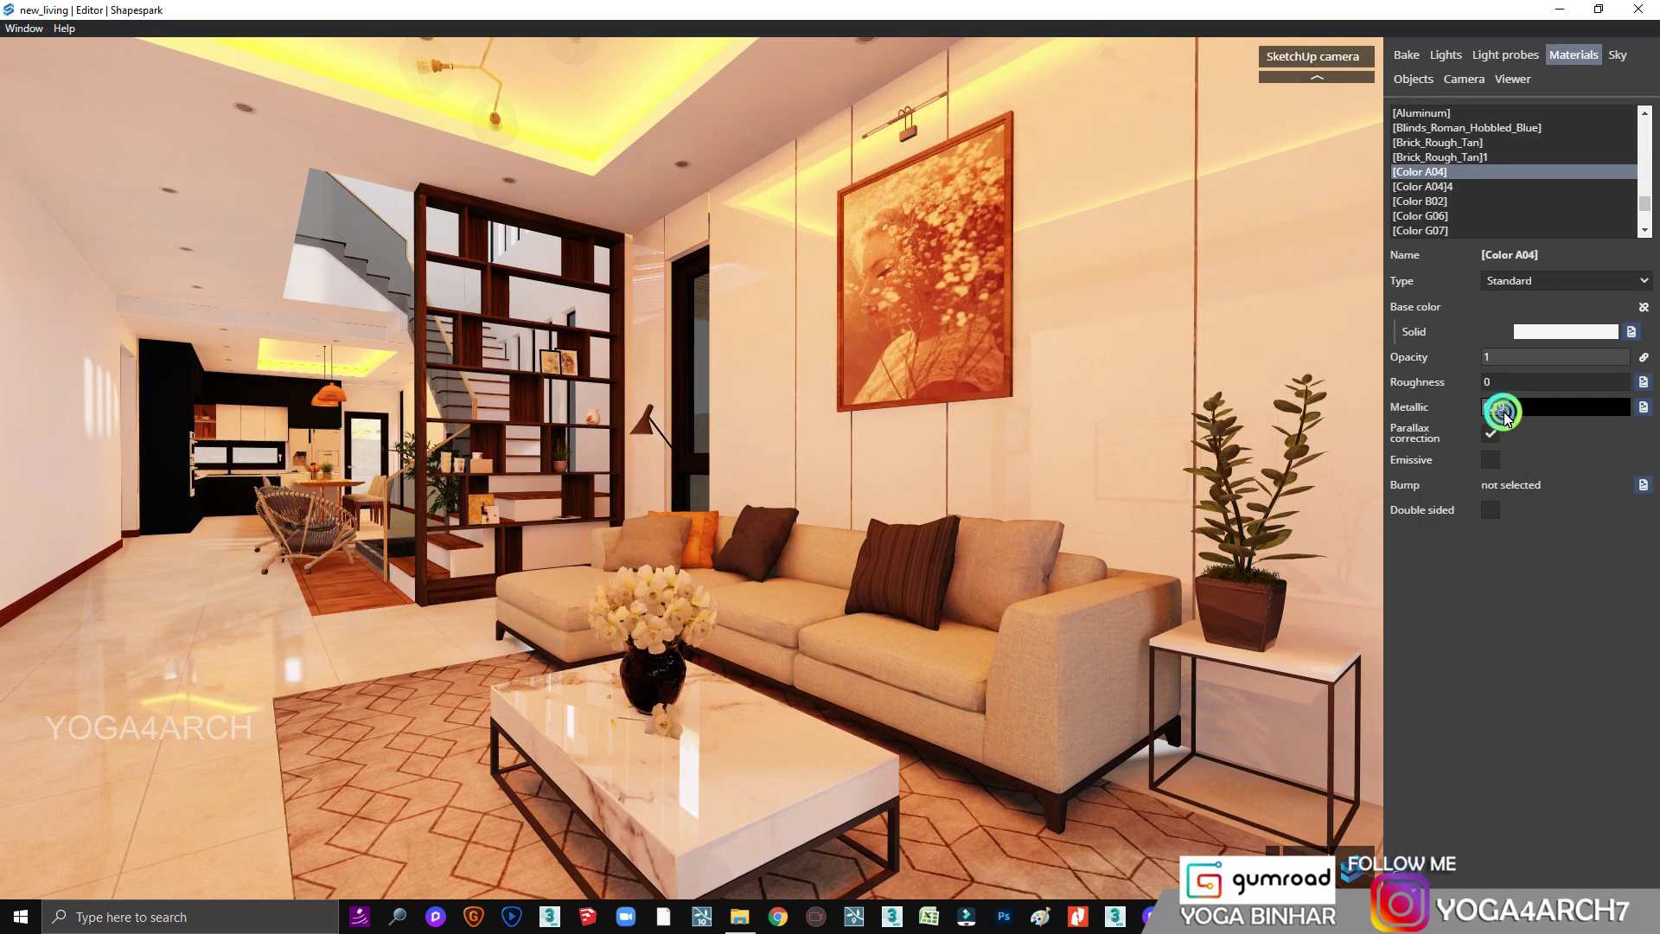
pyautogui.click(956, 345)
pyautogui.click(1548, 413)
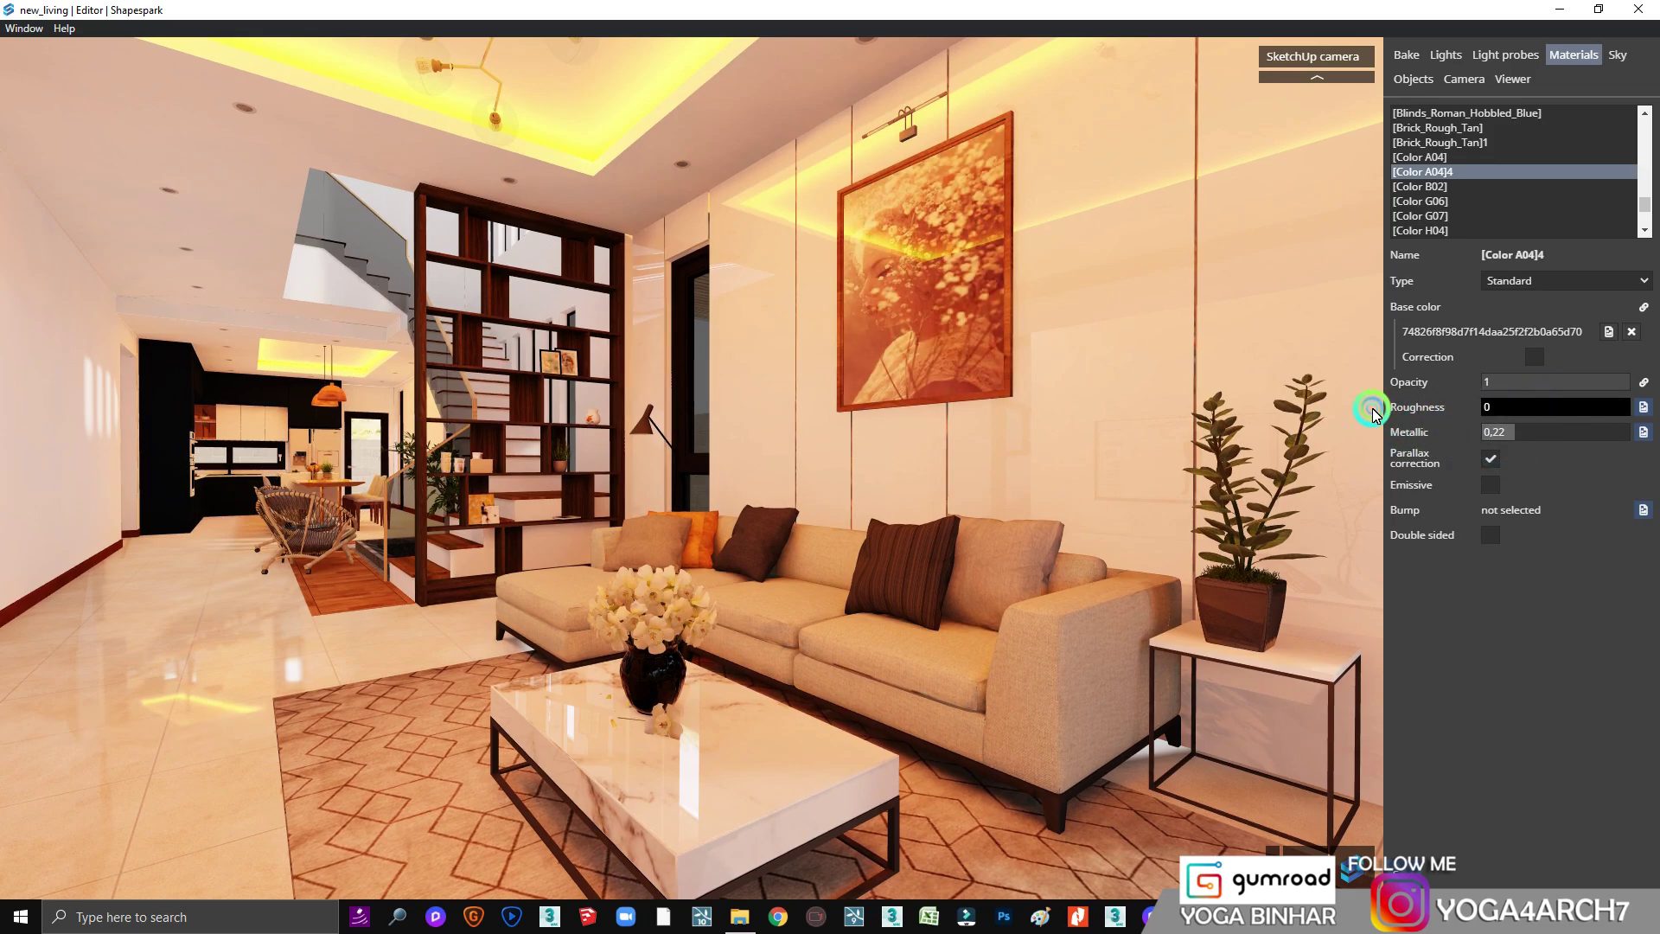
# Step: Edit the painting material's metallic value
pyautogui.click(1004, 383)
pyautogui.click(1489, 432)
pyautogui.write(',110,4')
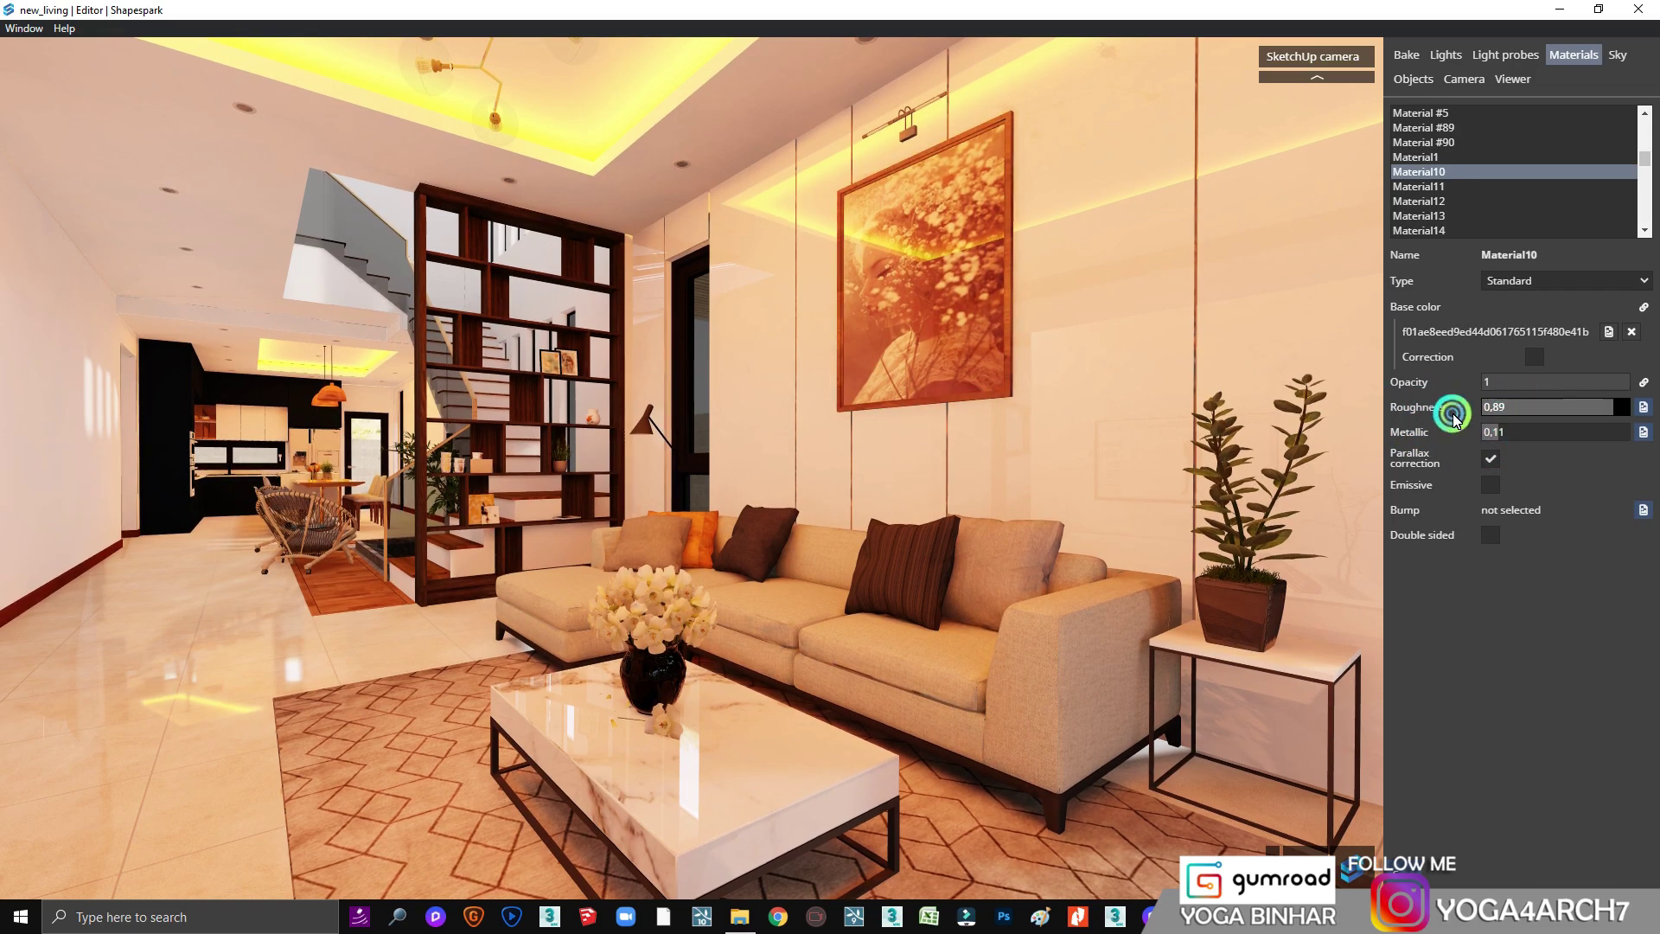
# Step: Adjust the wooden shelf material's roughness and set its metallic to 0.29
pyautogui.moveTo(1064, 445)
pyautogui.mouseDown()
pyautogui.moveTo(874, 449)
pyautogui.moveTo(818, 387)
pyautogui.moveTo(802, 441)
pyautogui.moveTo(1010, 517)
pyautogui.moveTo(1047, 339)
pyautogui.mouseUp()
pyautogui.click(1048, 345)
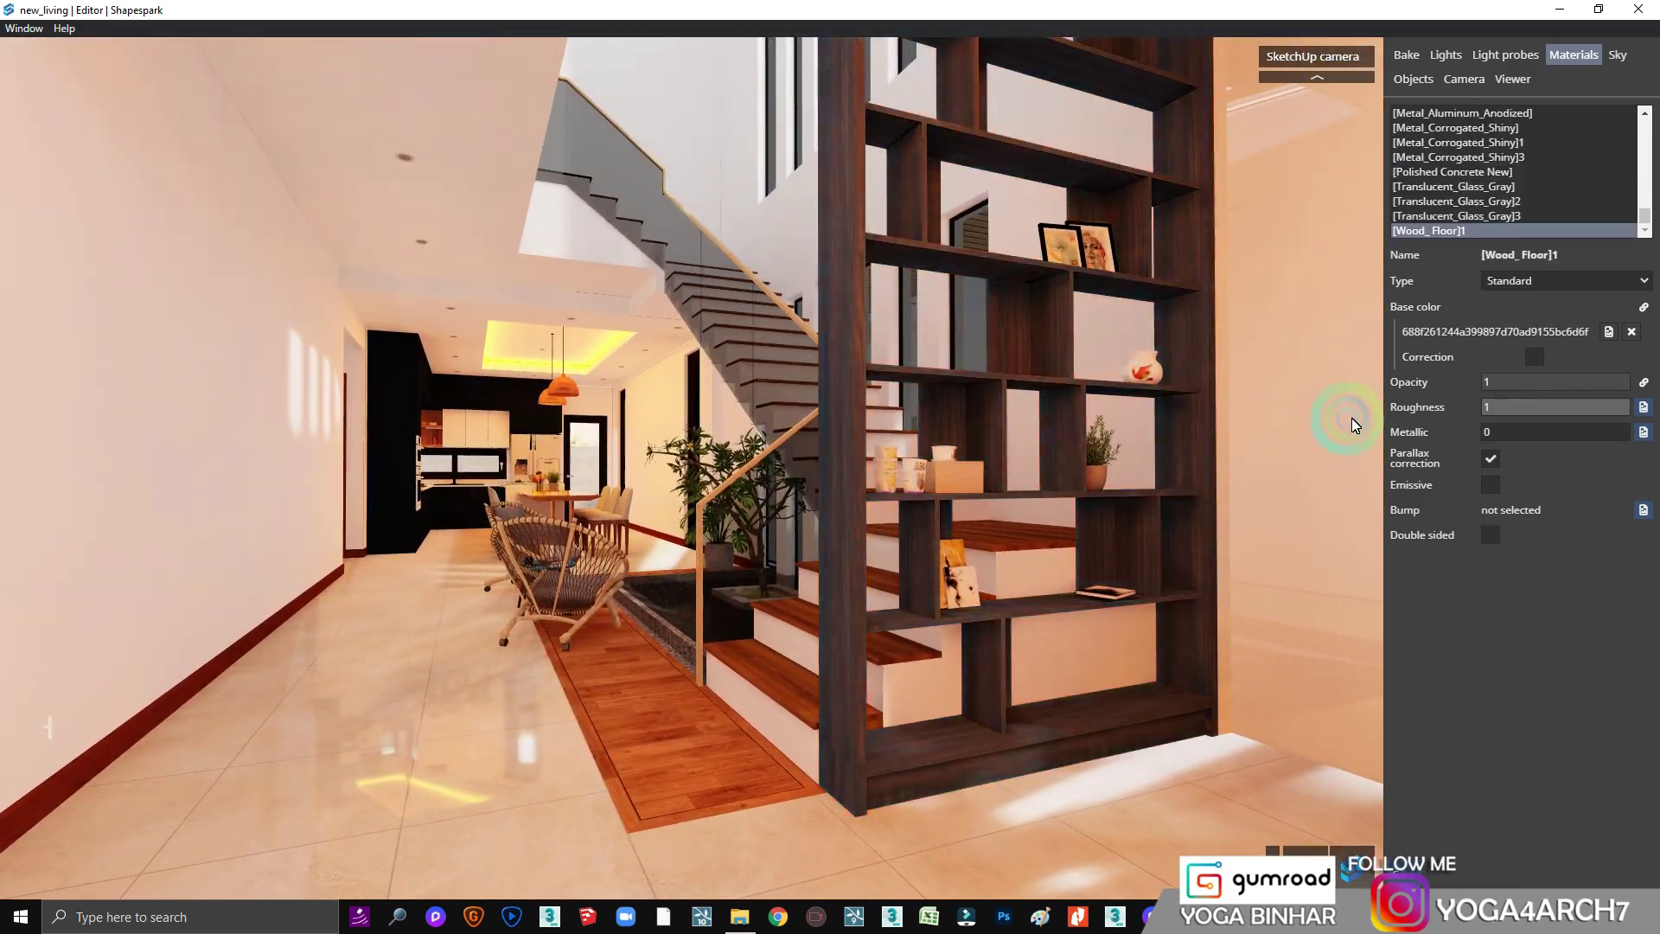
pyautogui.click(1494, 407)
pyautogui.click(1535, 431)
pyautogui.write(',19')
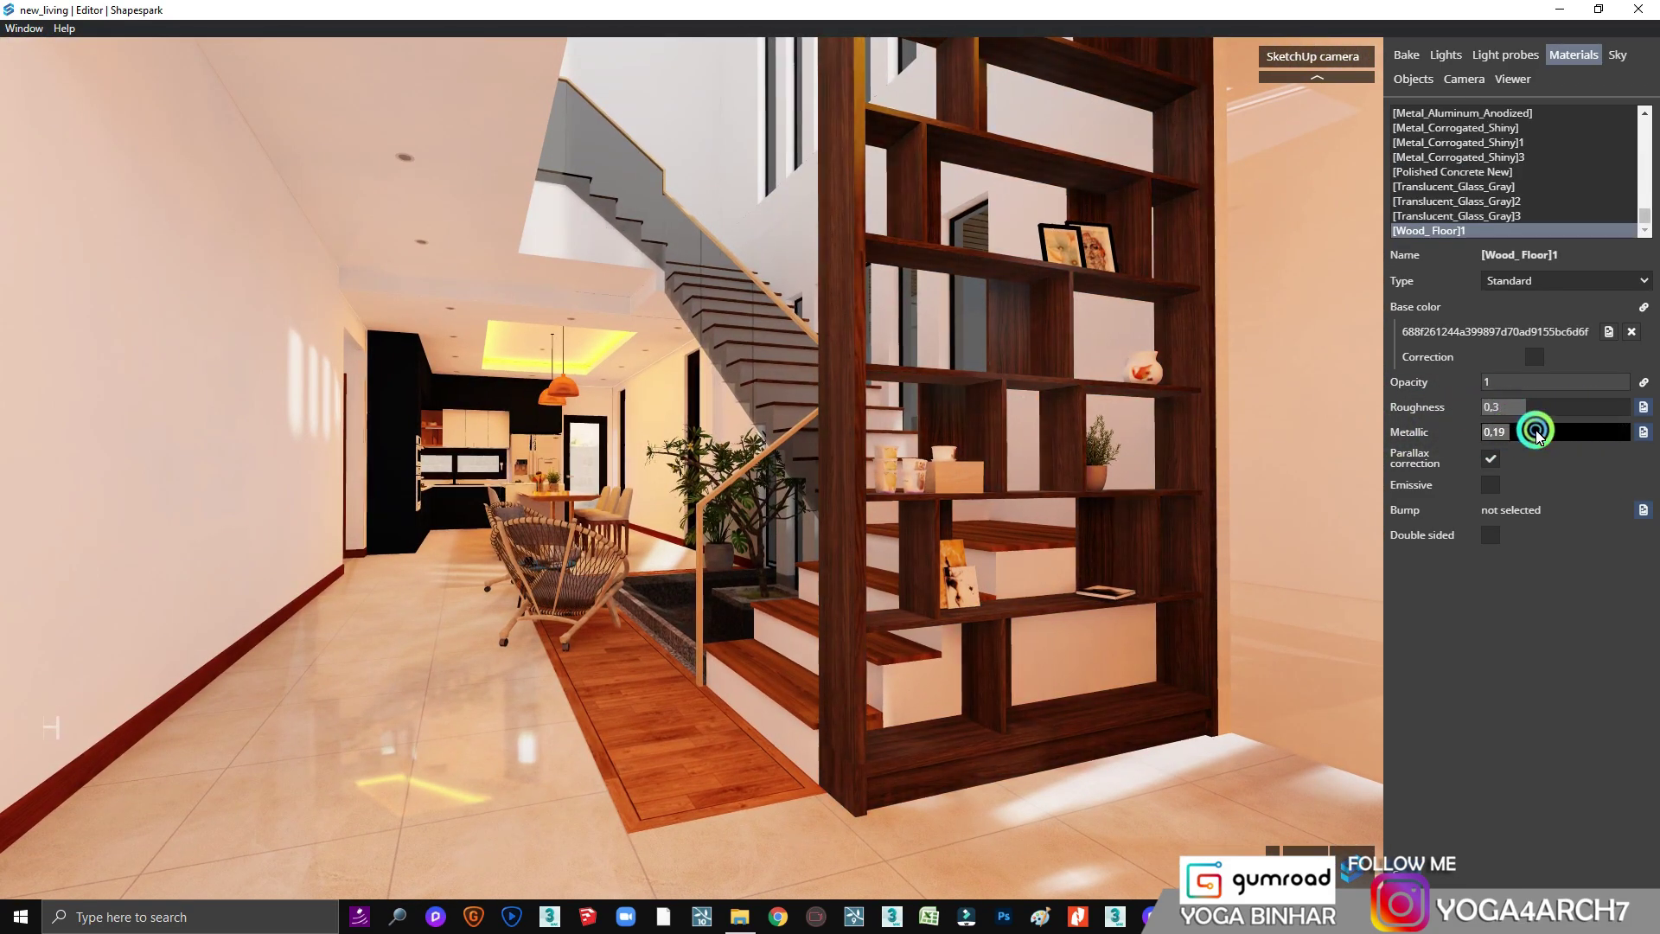
pyautogui.moveTo(916, 428); pyautogui.dragTo(952, 425)
# Step: Give the stair railing glass zero roughness, adjust its metallic value, and make it more transparent
pyautogui.moveTo(850, 456); pyautogui.dragTo(716, 465)
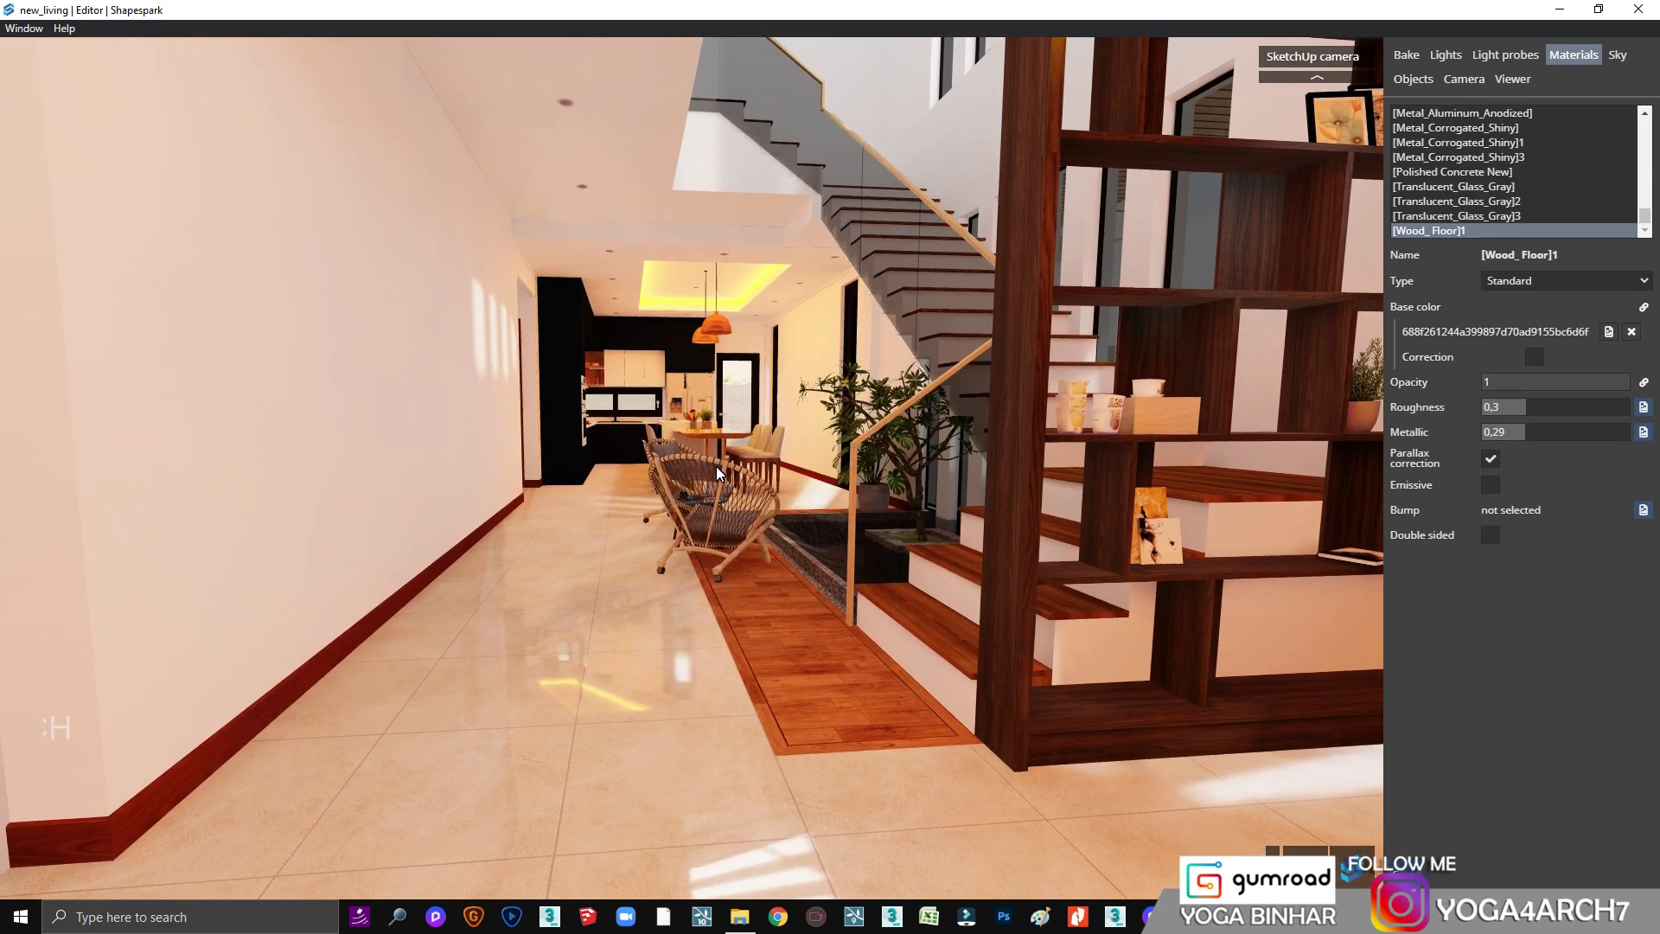
pyautogui.click(1086, 271)
pyautogui.click(1522, 405)
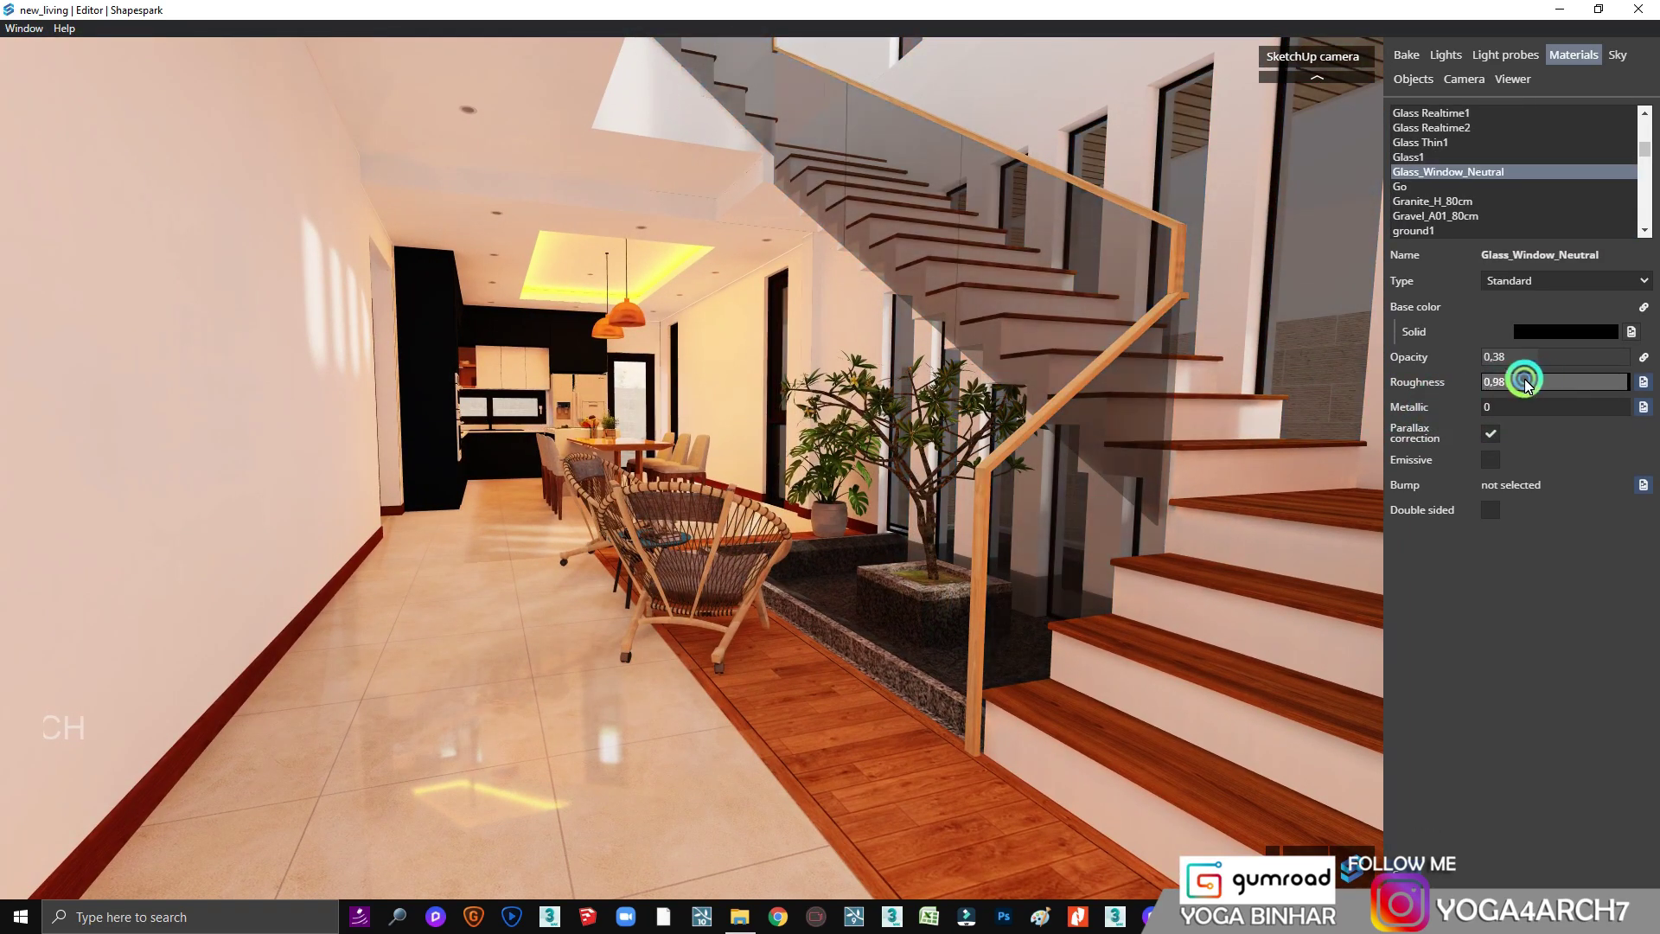
pyautogui.write('0')
pyautogui.click(1515, 406)
pyautogui.write('0,1')
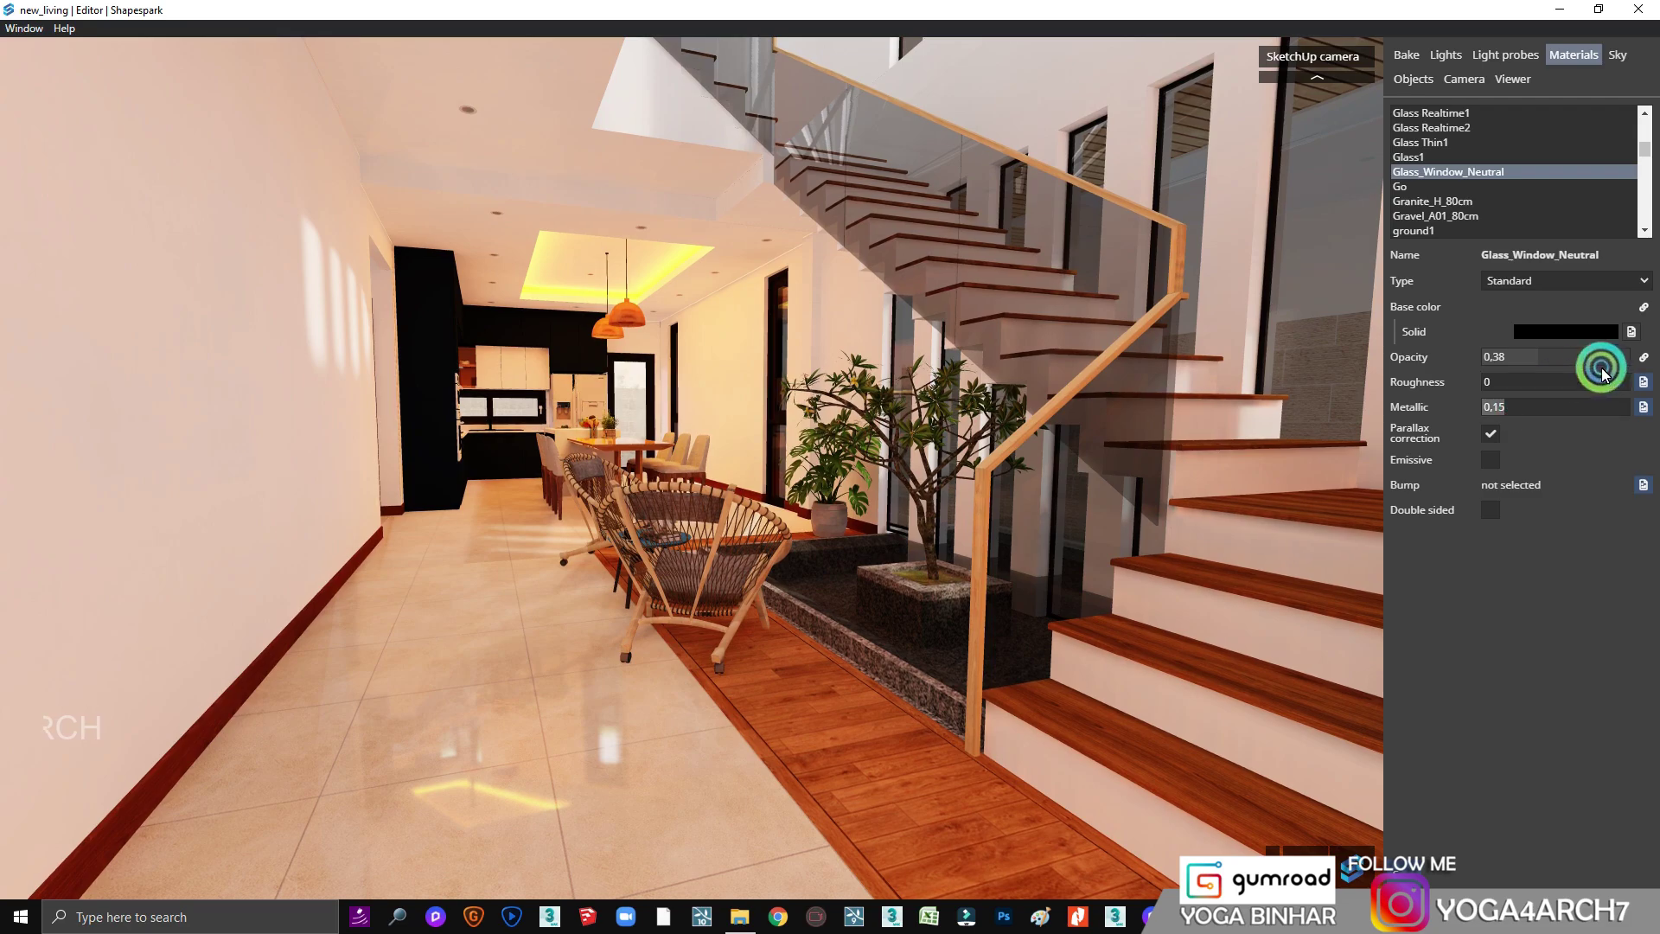
pyautogui.click(1599, 366)
pyautogui.click(1494, 358)
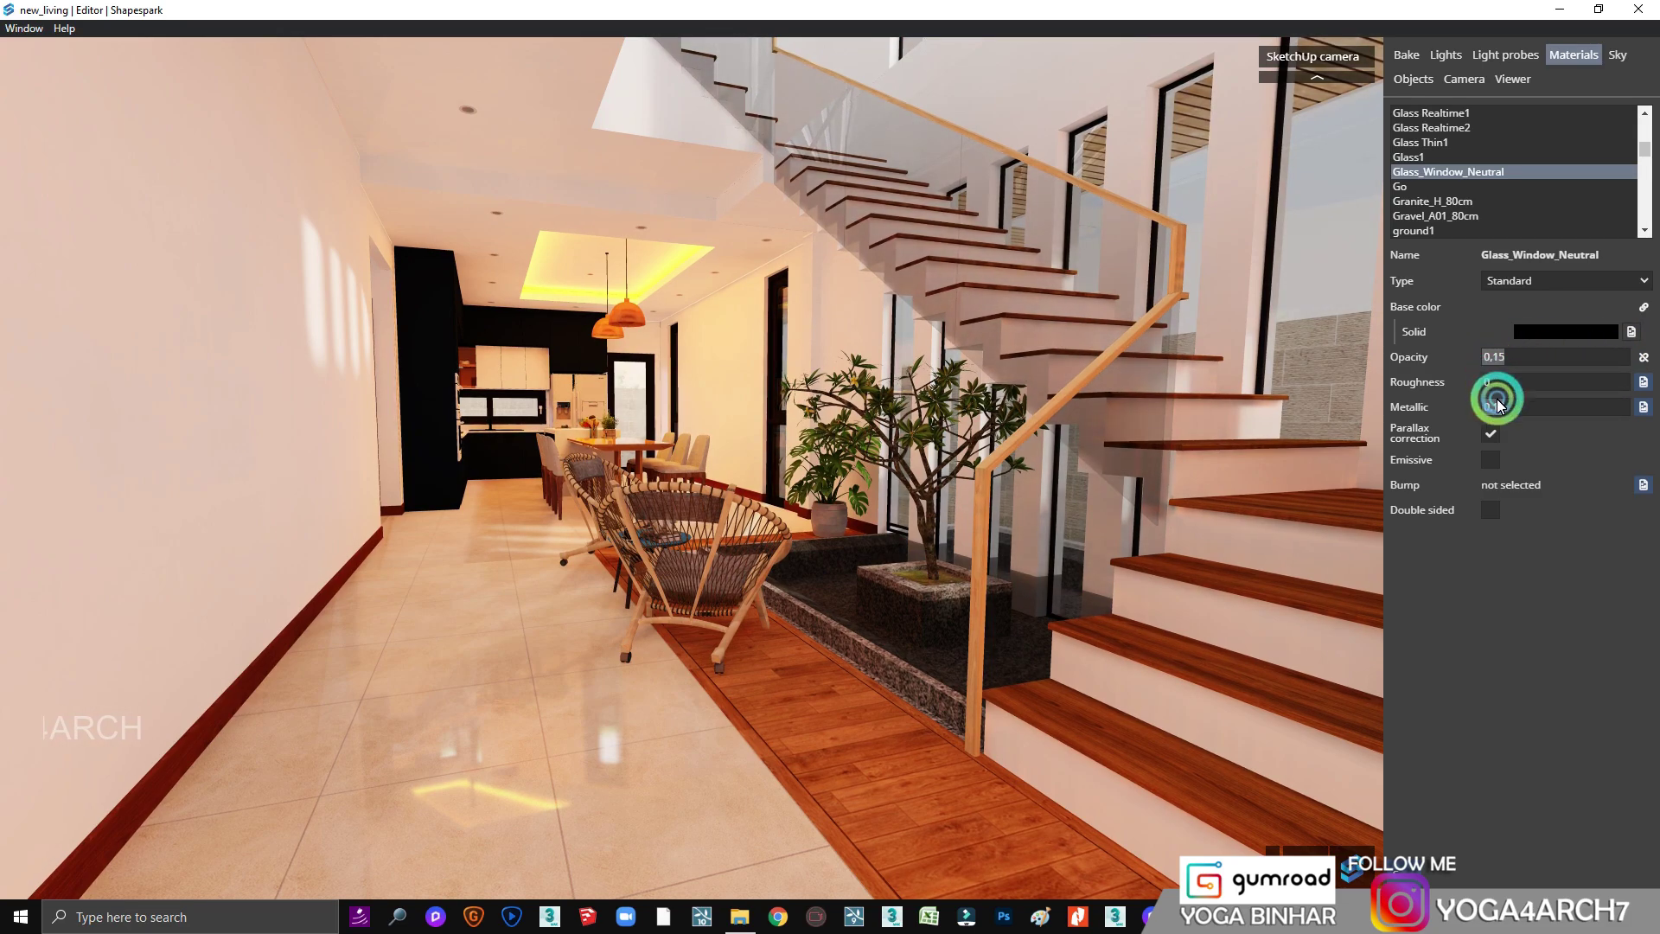
# Step: Make the stair tread wood glossier, then set the parquet to roughness 0.13, metallic 0.04
pyautogui.click(1223, 724)
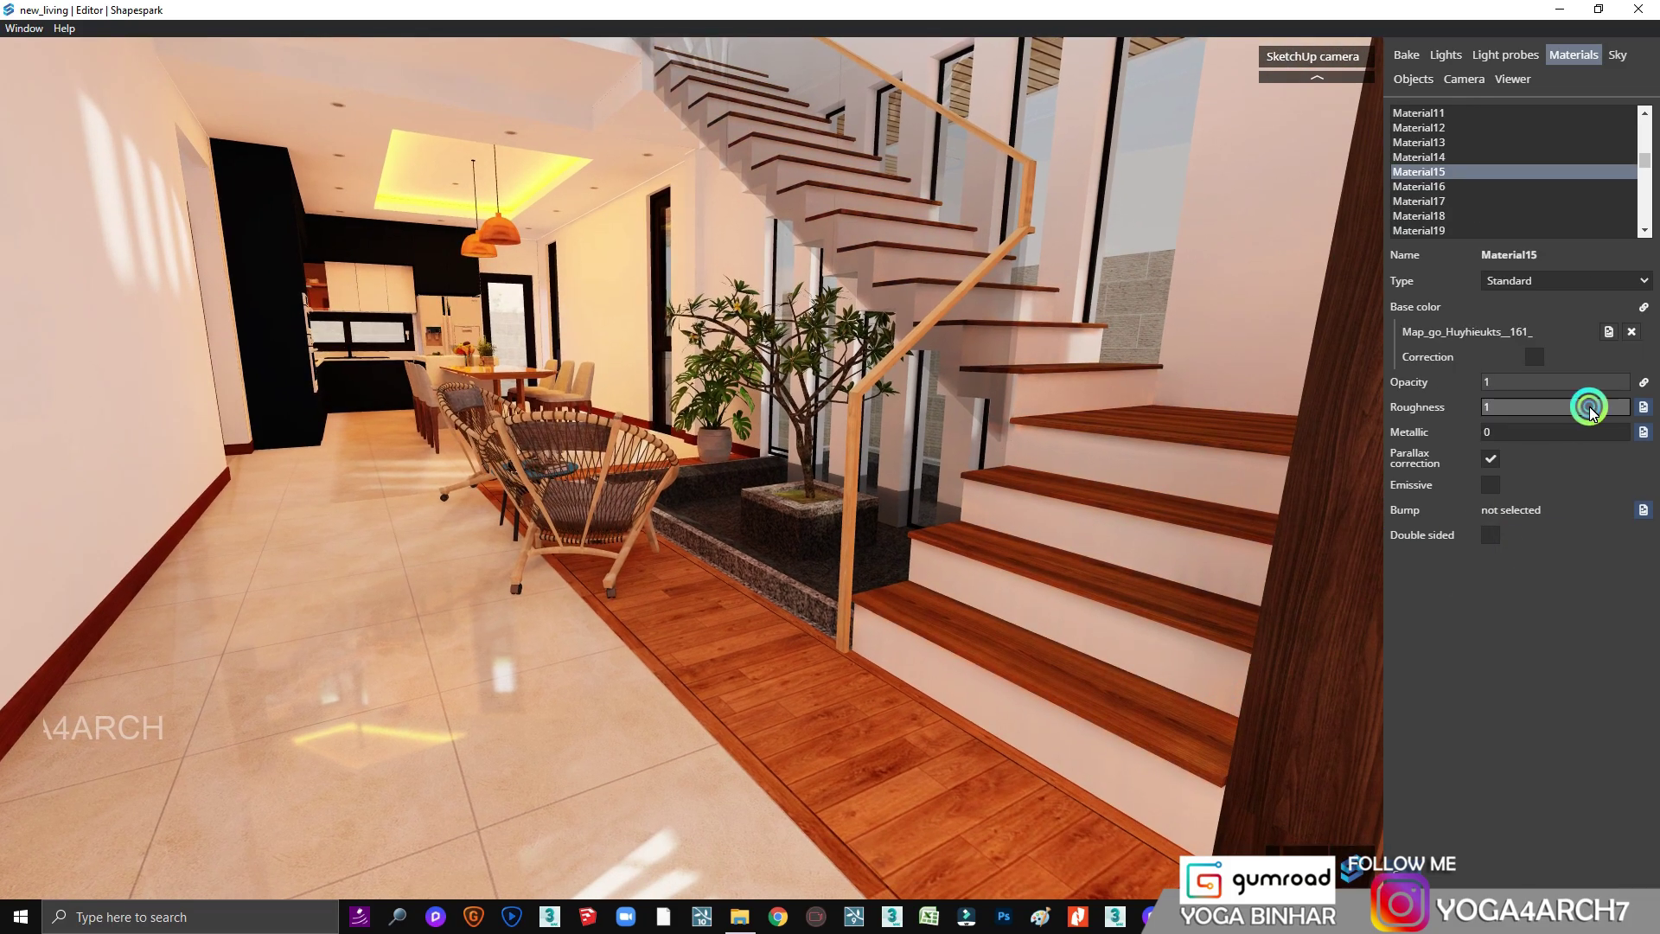
pyautogui.moveTo(1586, 407)
pyautogui.mouseDown()
pyautogui.moveTo(1505, 407)
pyautogui.moveTo(1546, 425)
pyautogui.moveTo(1482, 418)
pyautogui.mouseUp()
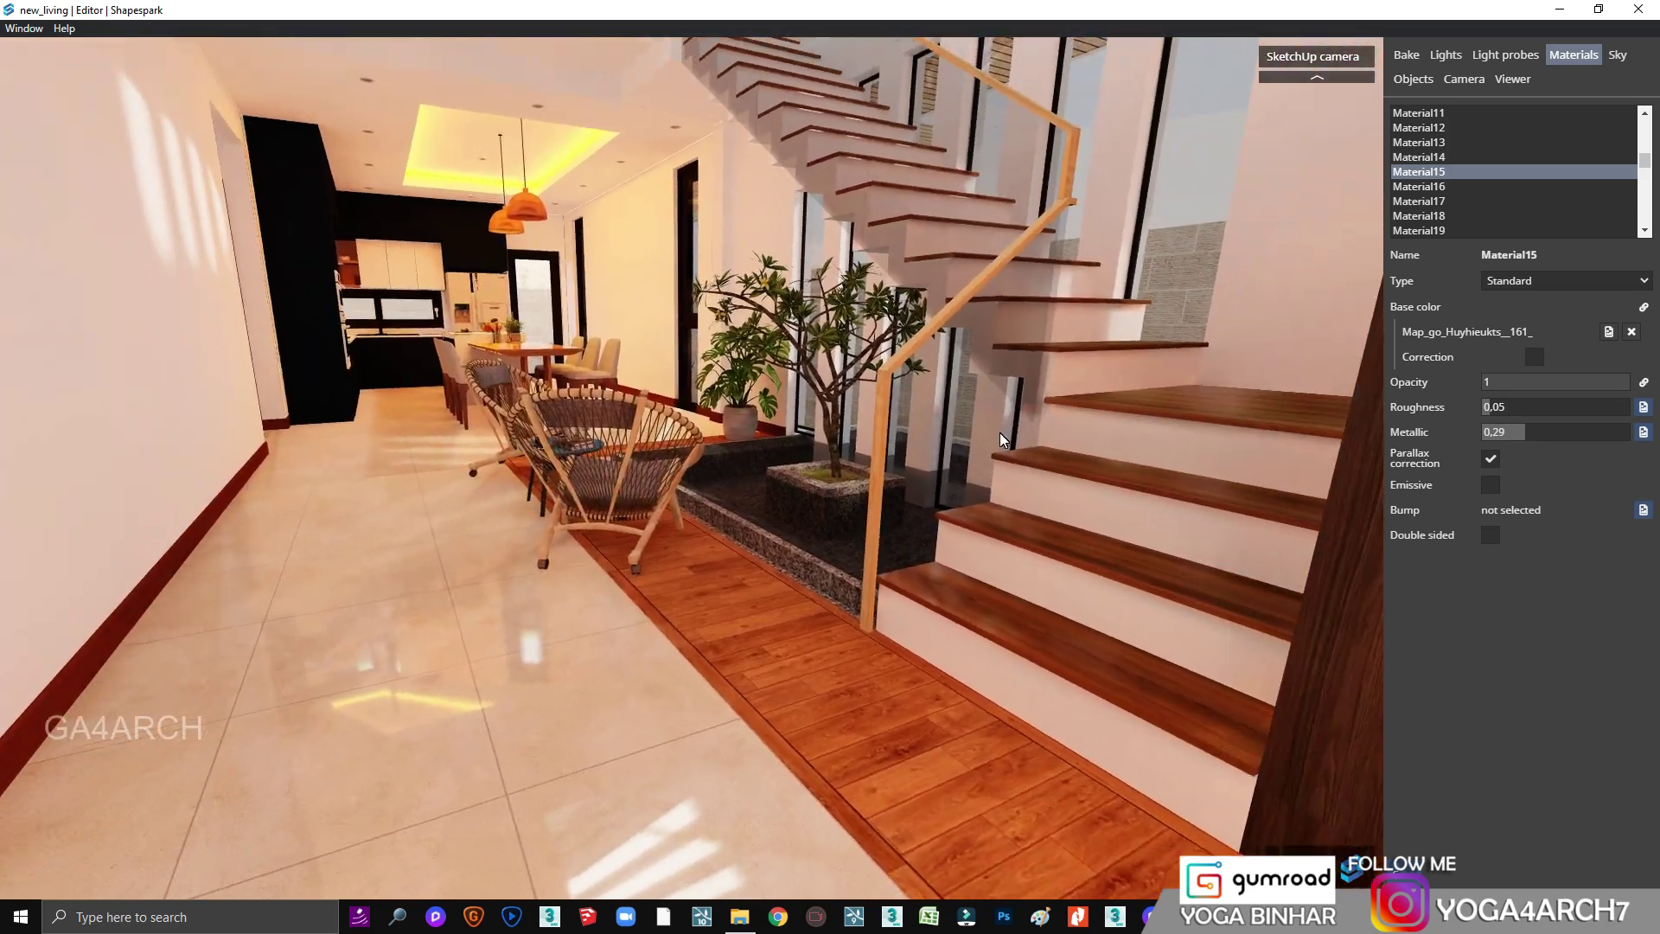
pyautogui.click(918, 703)
pyautogui.click(1430, 416)
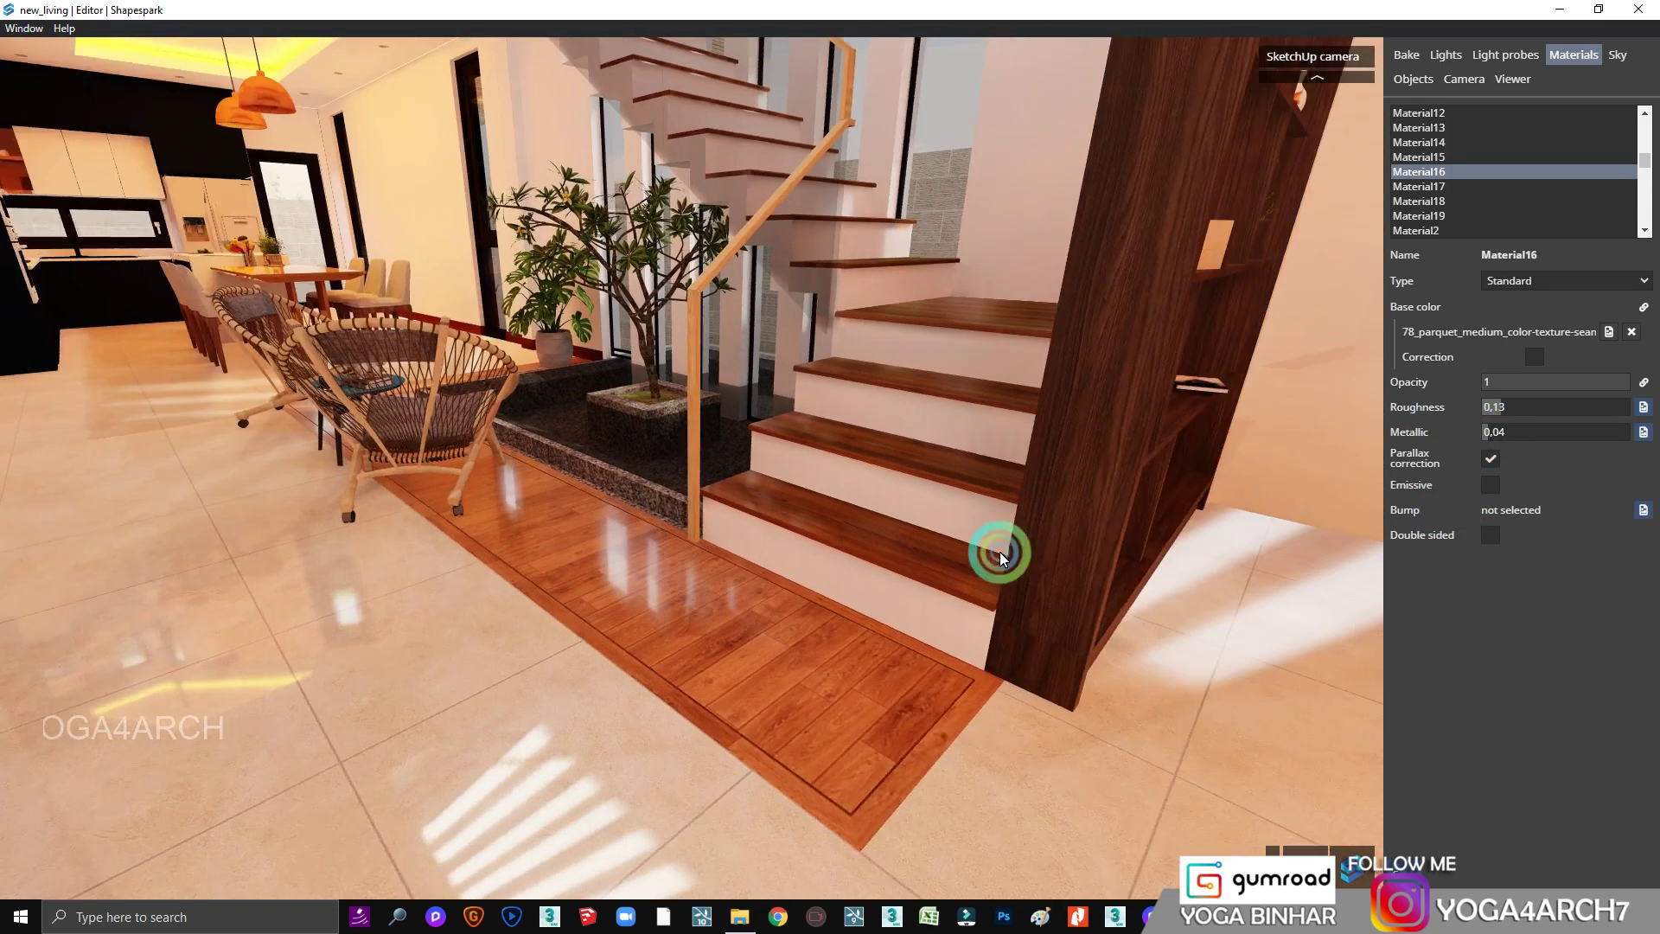
pyautogui.write(',04')
pyautogui.moveTo(1000, 551)
pyautogui.mouseDown()
pyautogui.moveTo(791, 442)
pyautogui.moveTo(492, 457)
pyautogui.moveTo(1125, 460)
pyautogui.moveTo(677, 474)
pyautogui.moveTo(908, 512)
pyautogui.moveTo(972, 554)
pyautogui.mouseUp()
# Step: Raise the TV cabinet material Color_A08's metallic value
pyautogui.click(972, 554)
pyautogui.moveTo(1500, 400); pyautogui.dragTo(1567, 411)
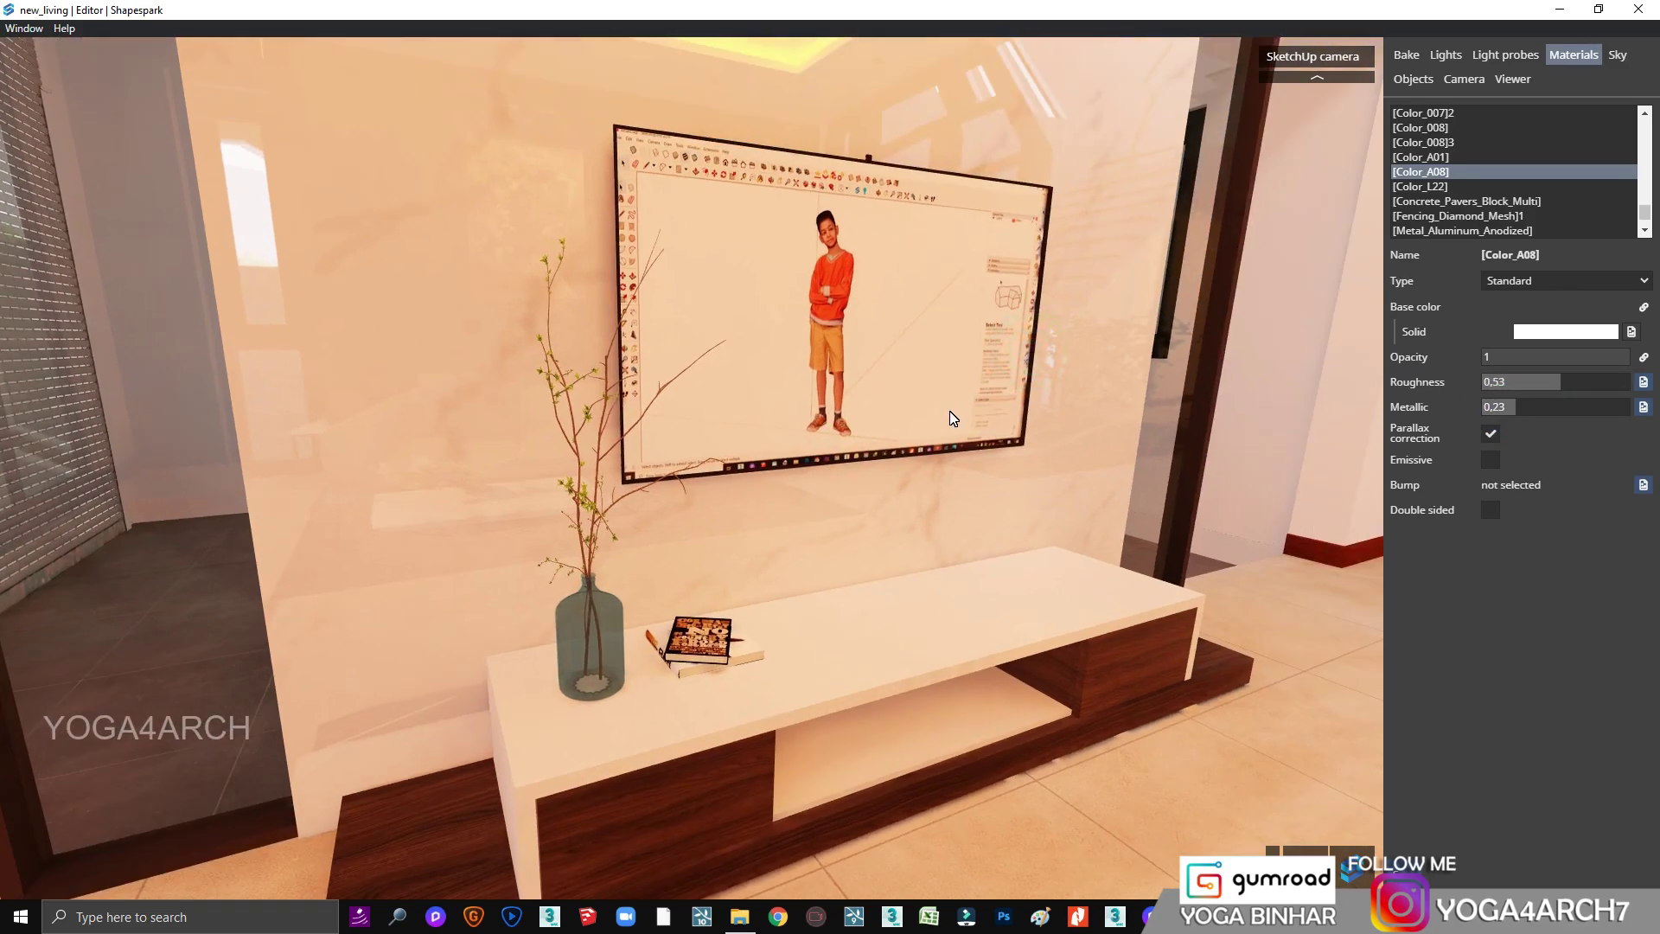
pyautogui.moveTo(1164, 407); pyautogui.dragTo(896, 326)
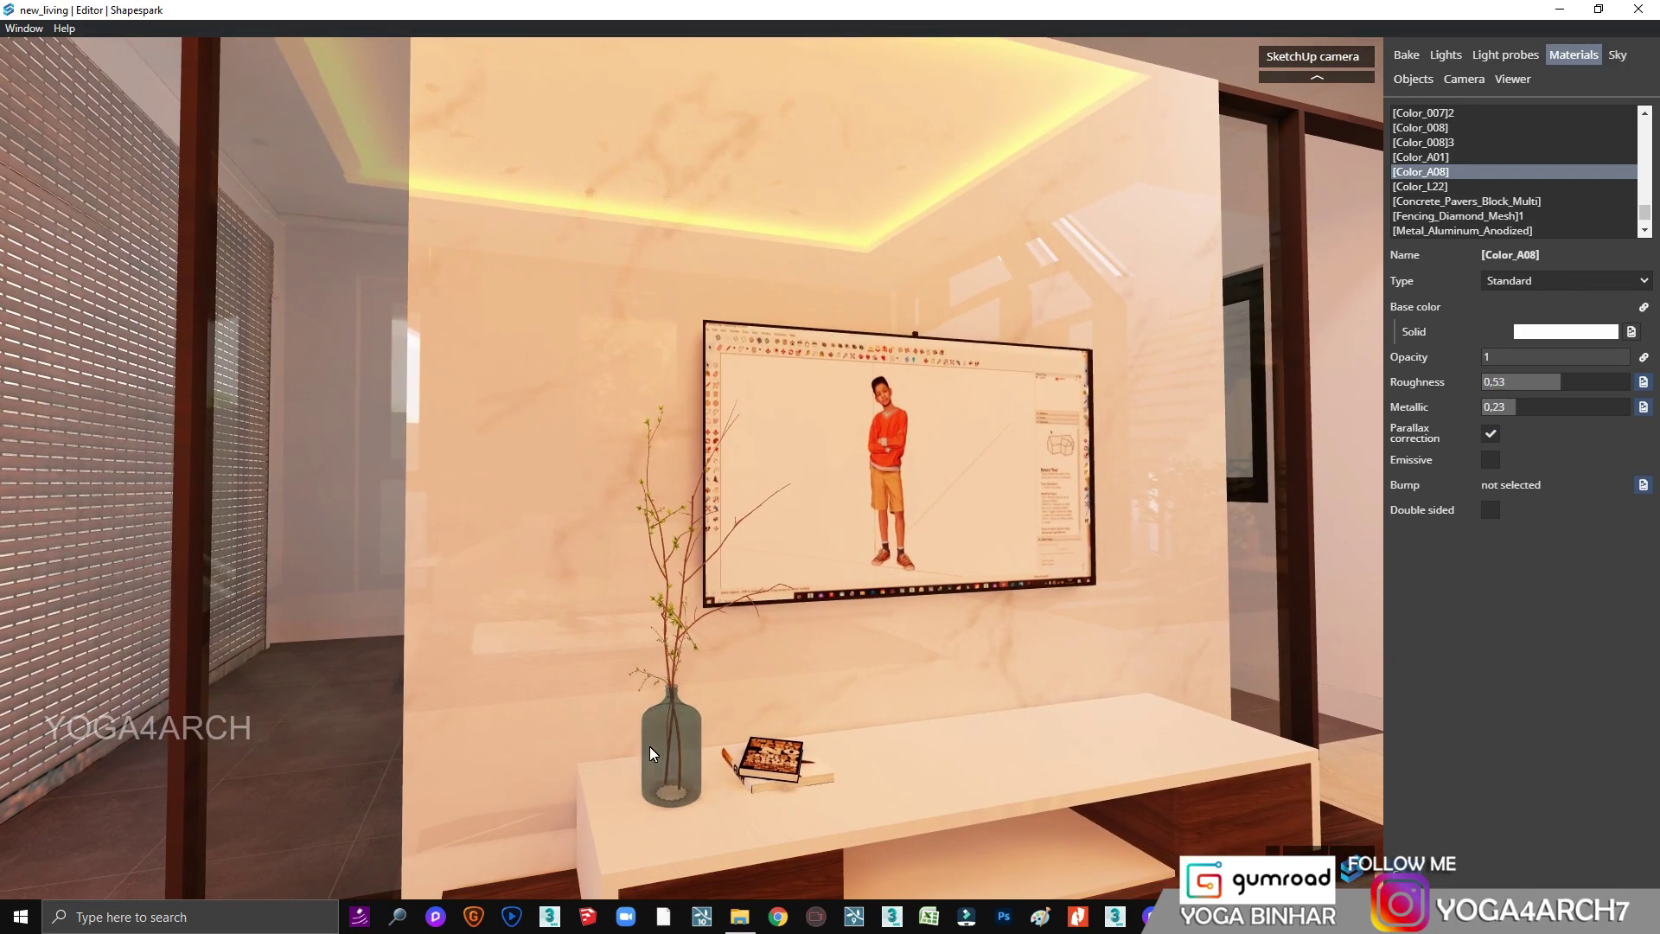
# Step: Recolour the vase glass Material~23 grey, adjust its metallic, then switch to lighter grey
pyautogui.click(650, 745)
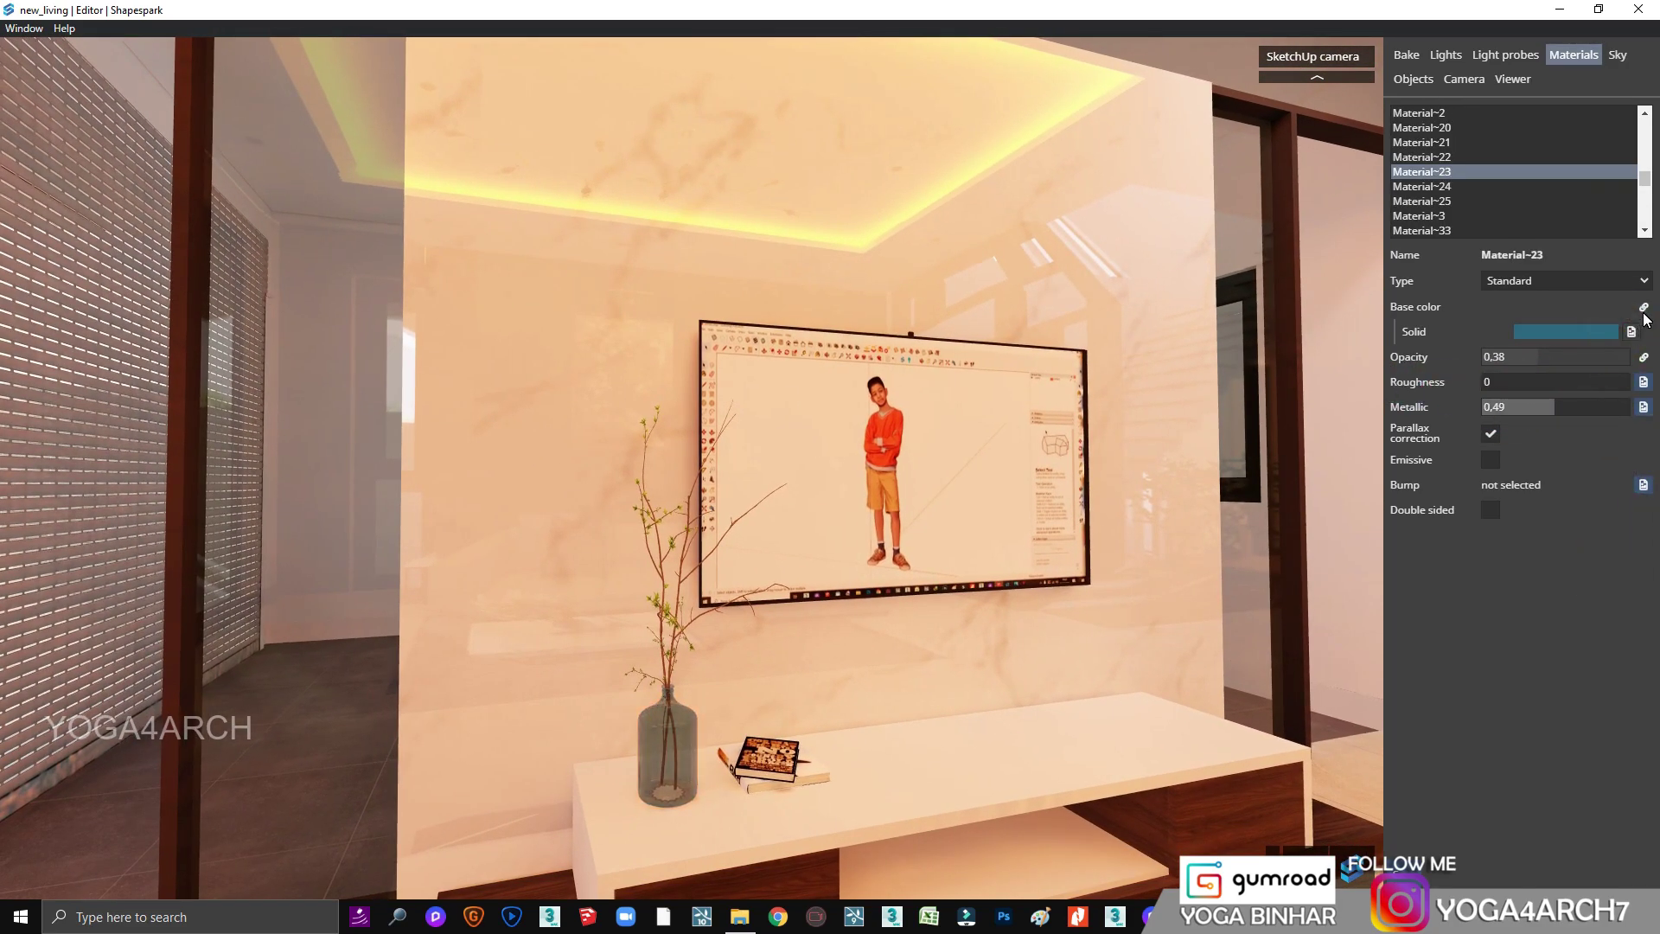
pyautogui.click(1583, 332)
pyautogui.click(1453, 454)
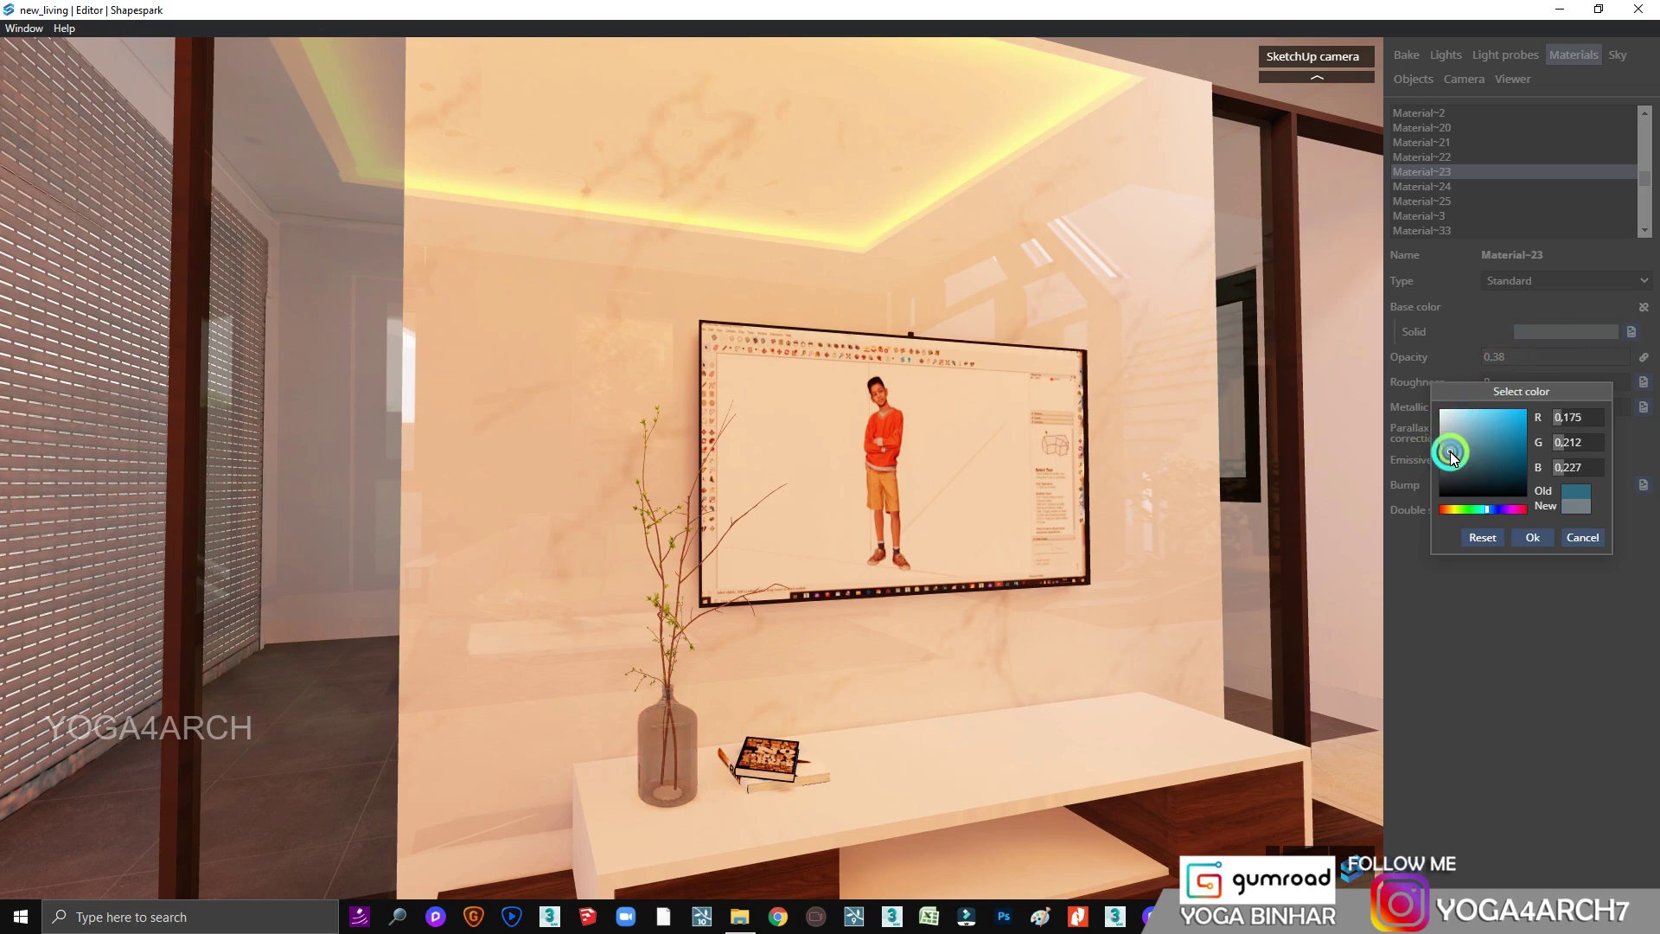
pyautogui.click(1529, 529)
pyautogui.click(1507, 407)
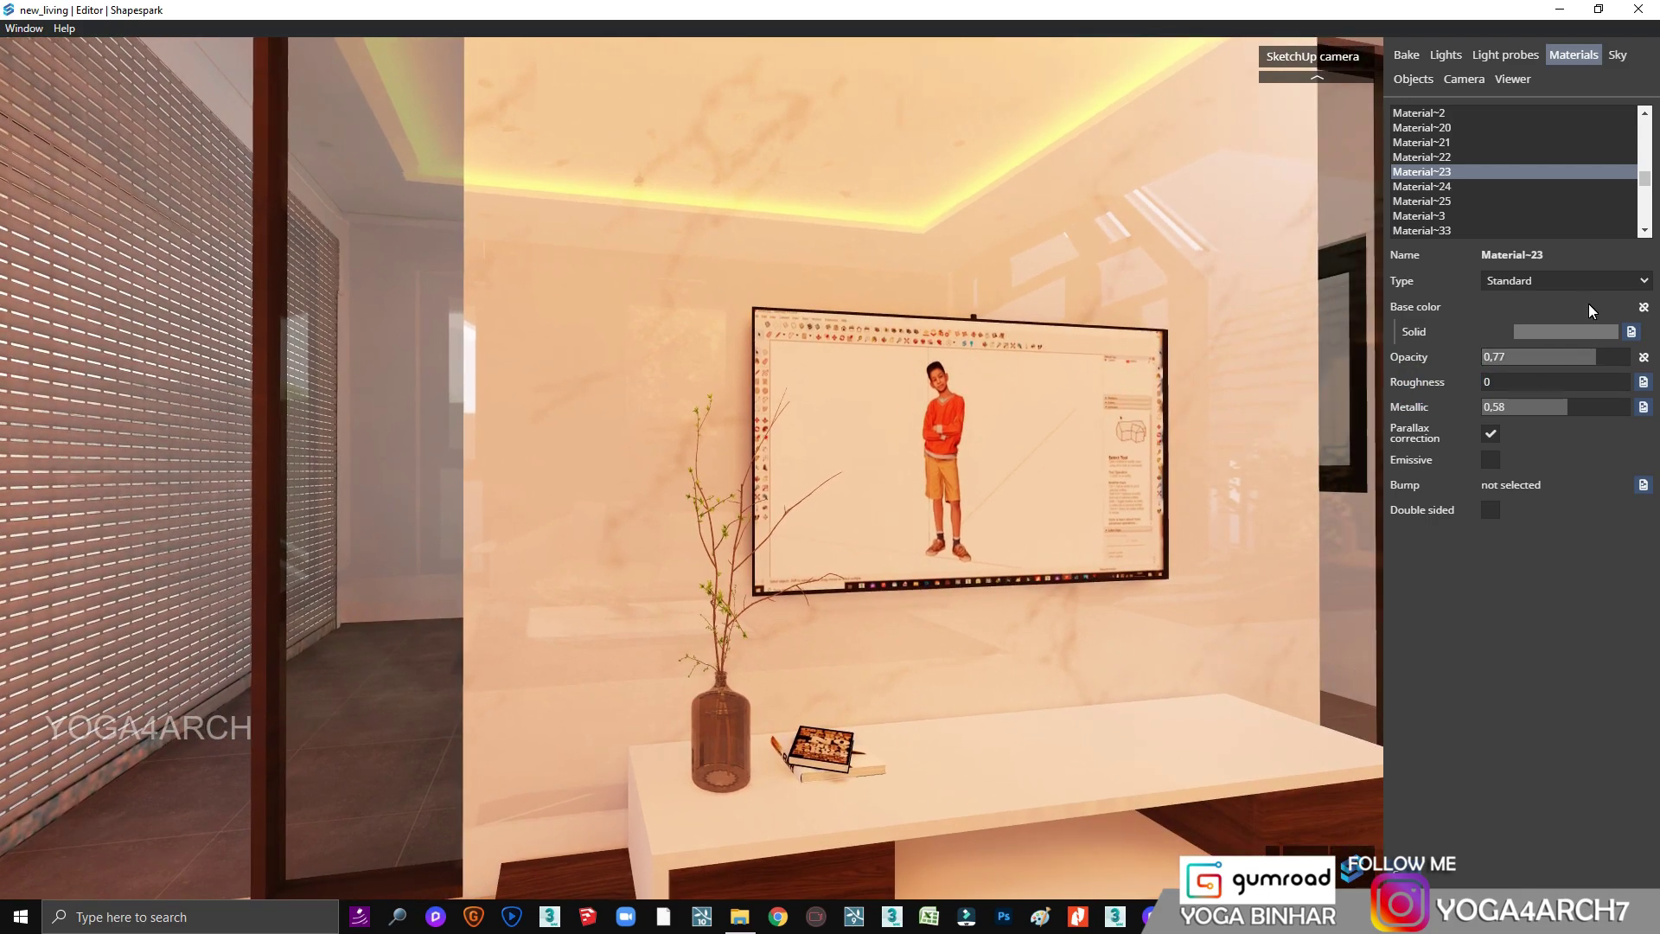
pyautogui.click(1565, 332)
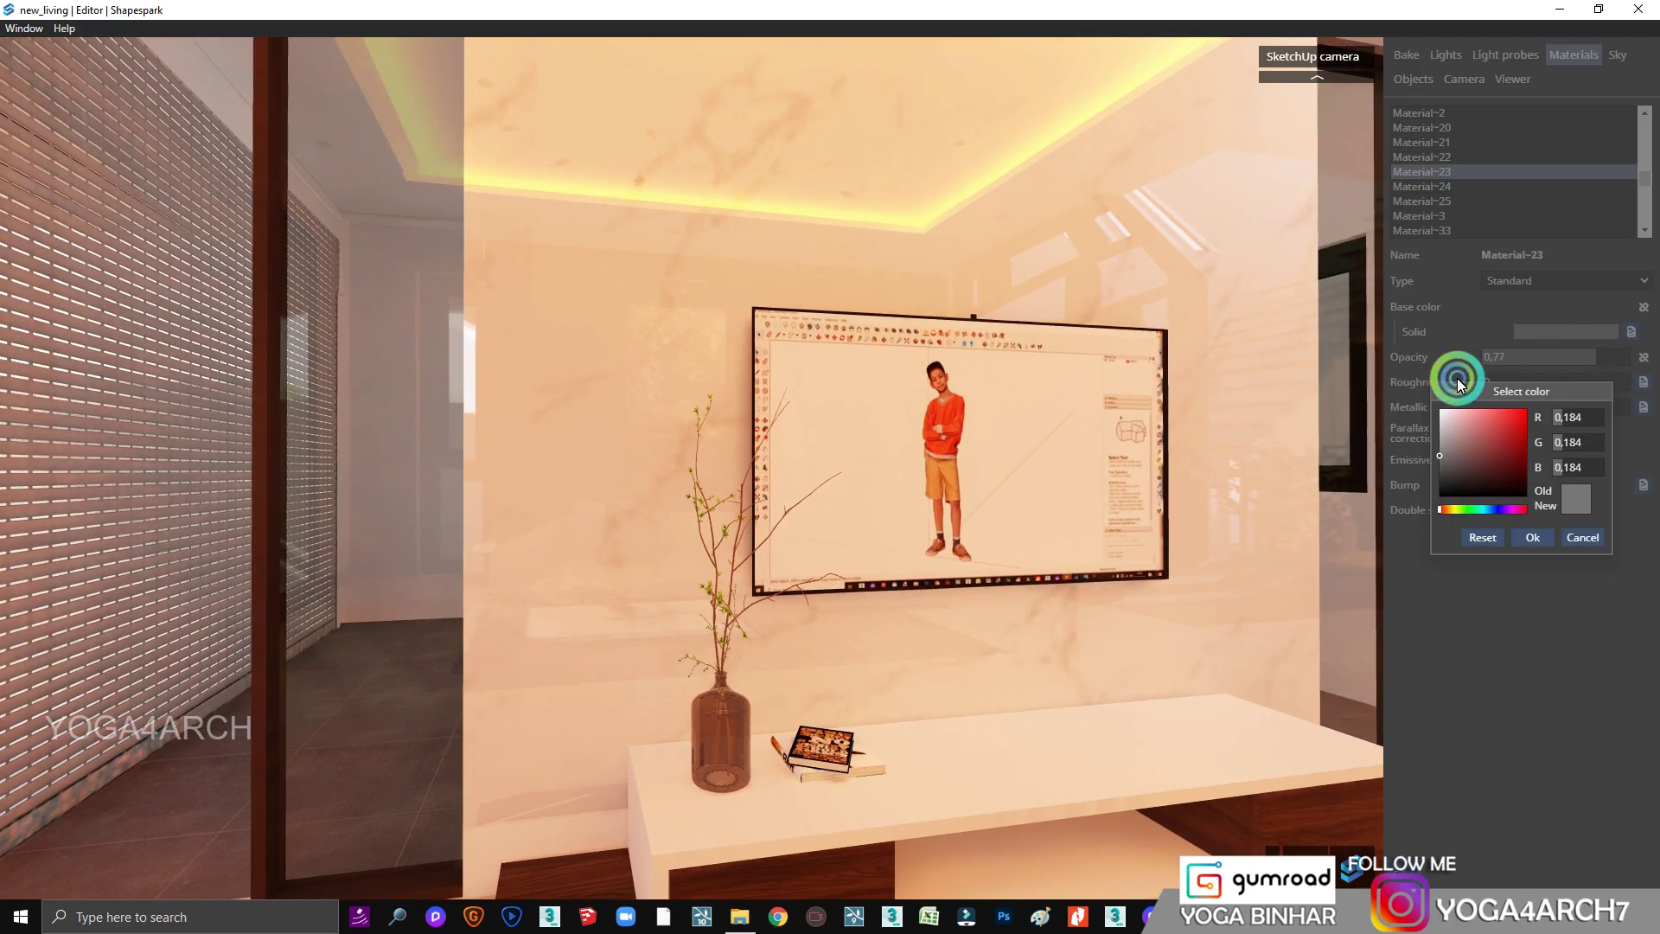
pyautogui.click(1441, 445)
pyautogui.click(470, 445)
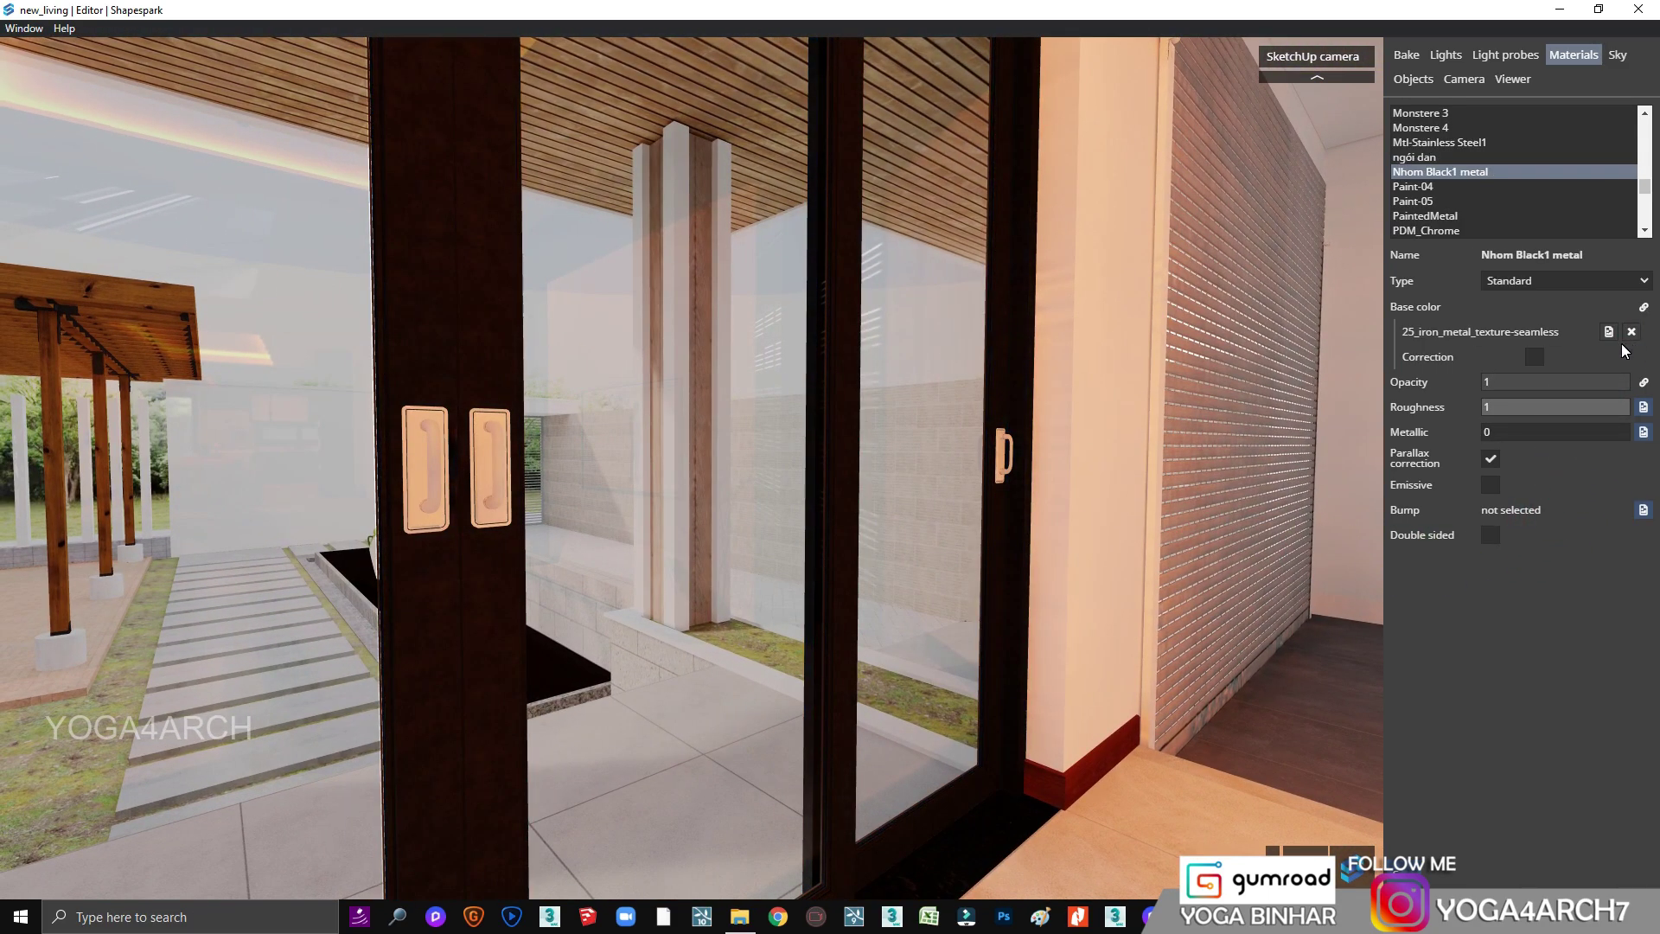
# Step: Replace the Nhom Black1 metal texture with a solid dark red and lower its roughness
pyautogui.click(1561, 363)
pyautogui.click(1522, 454)
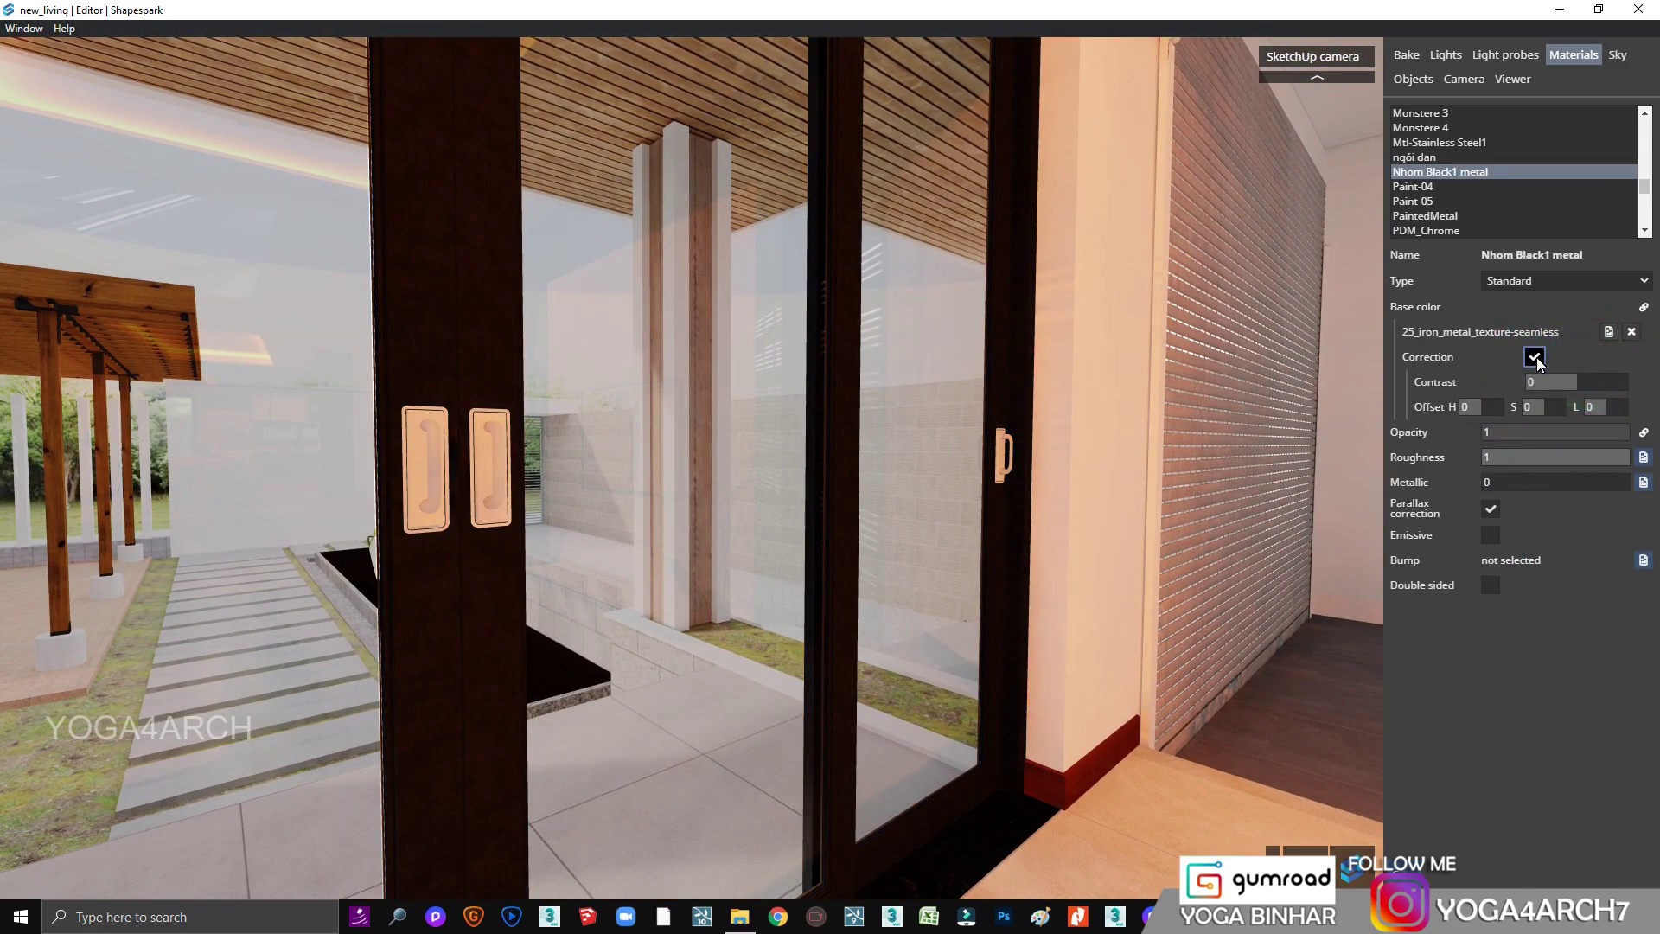
pyautogui.click(1643, 308)
pyautogui.click(1575, 331)
pyautogui.moveTo(1449, 455); pyautogui.dragTo(1444, 474)
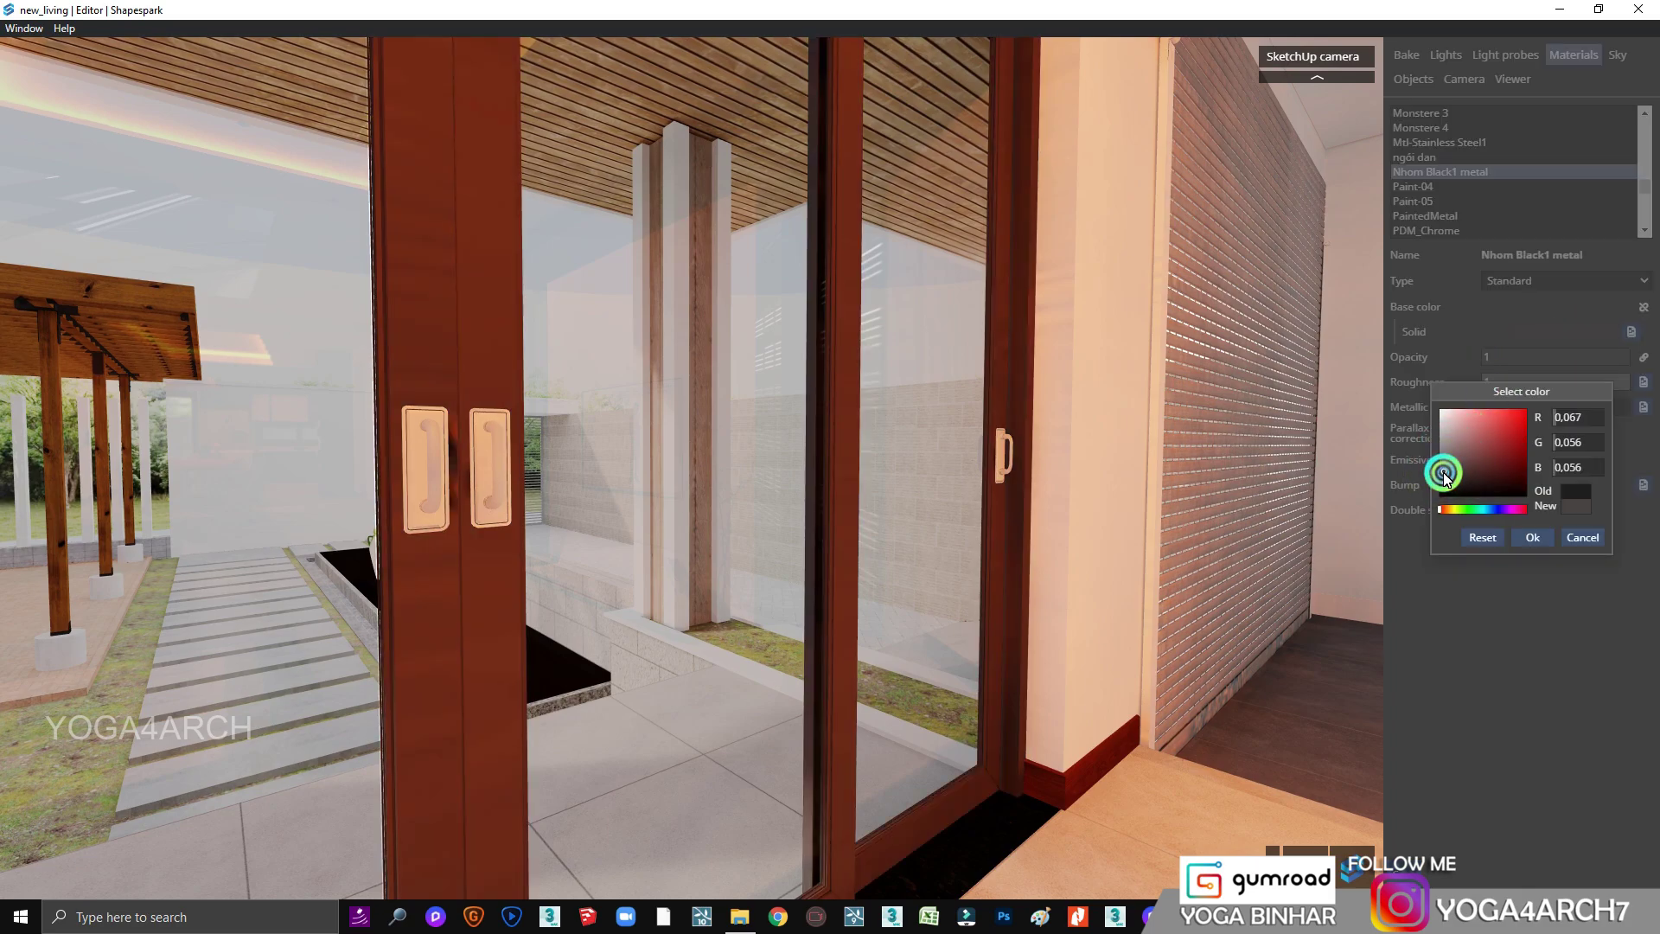
pyautogui.click(1532, 537)
pyautogui.moveTo(1583, 383); pyautogui.dragTo(1495, 387)
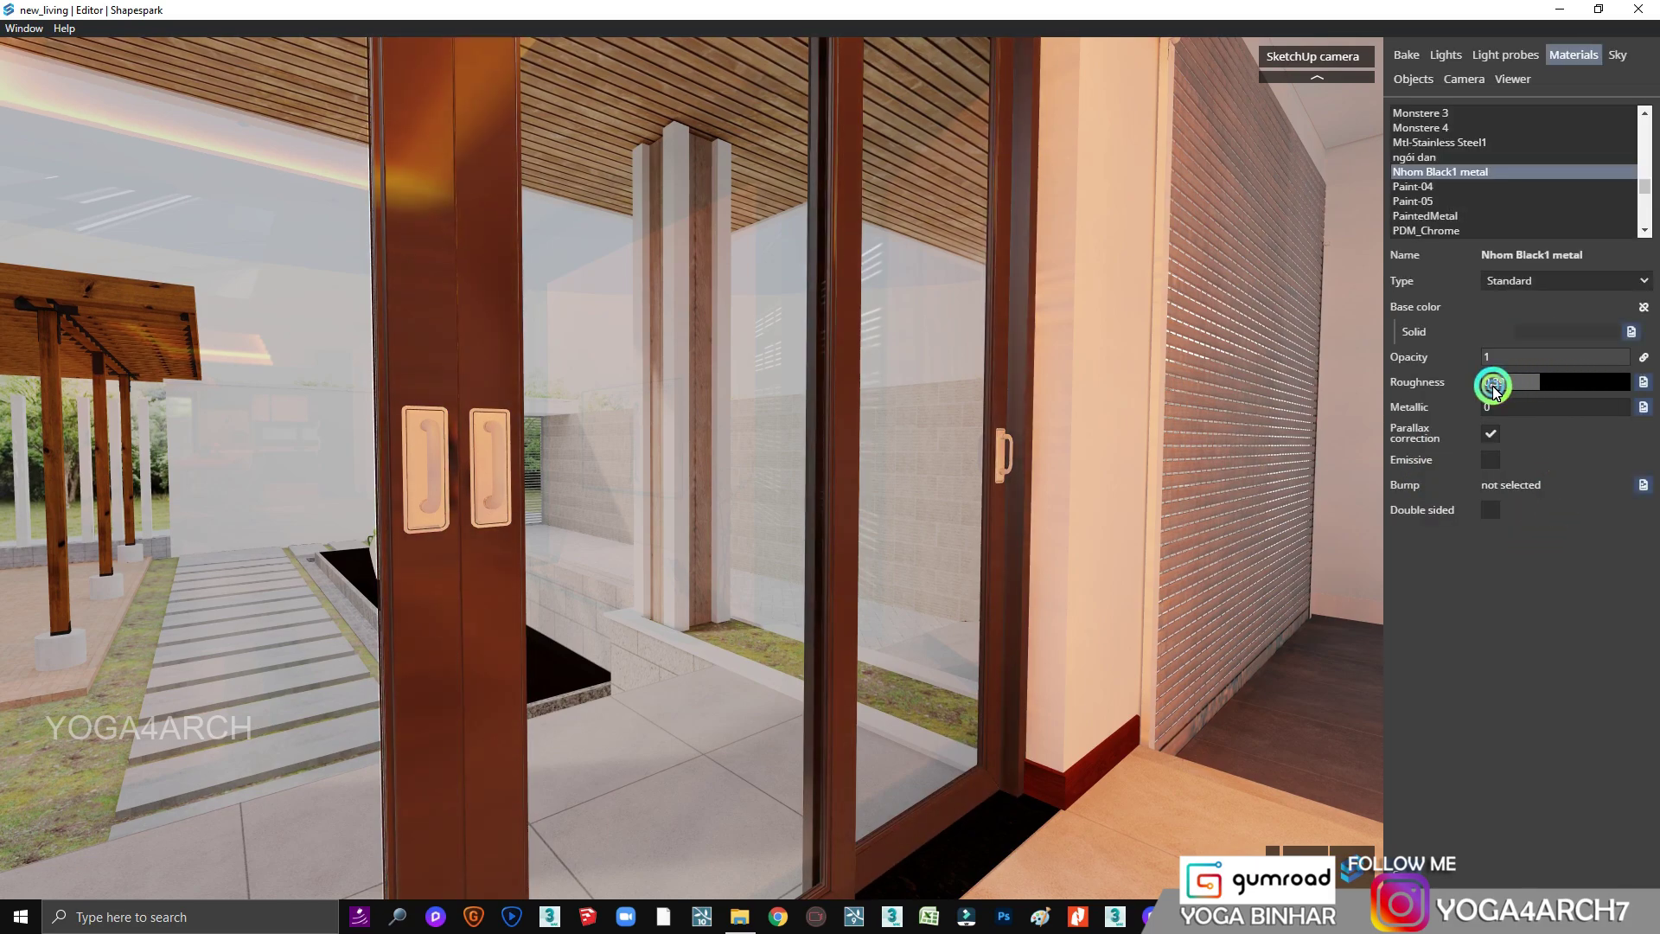
# Step: Set the aluminium handle material to metallic 0.99 and roughness 0.22
pyautogui.click(505, 486)
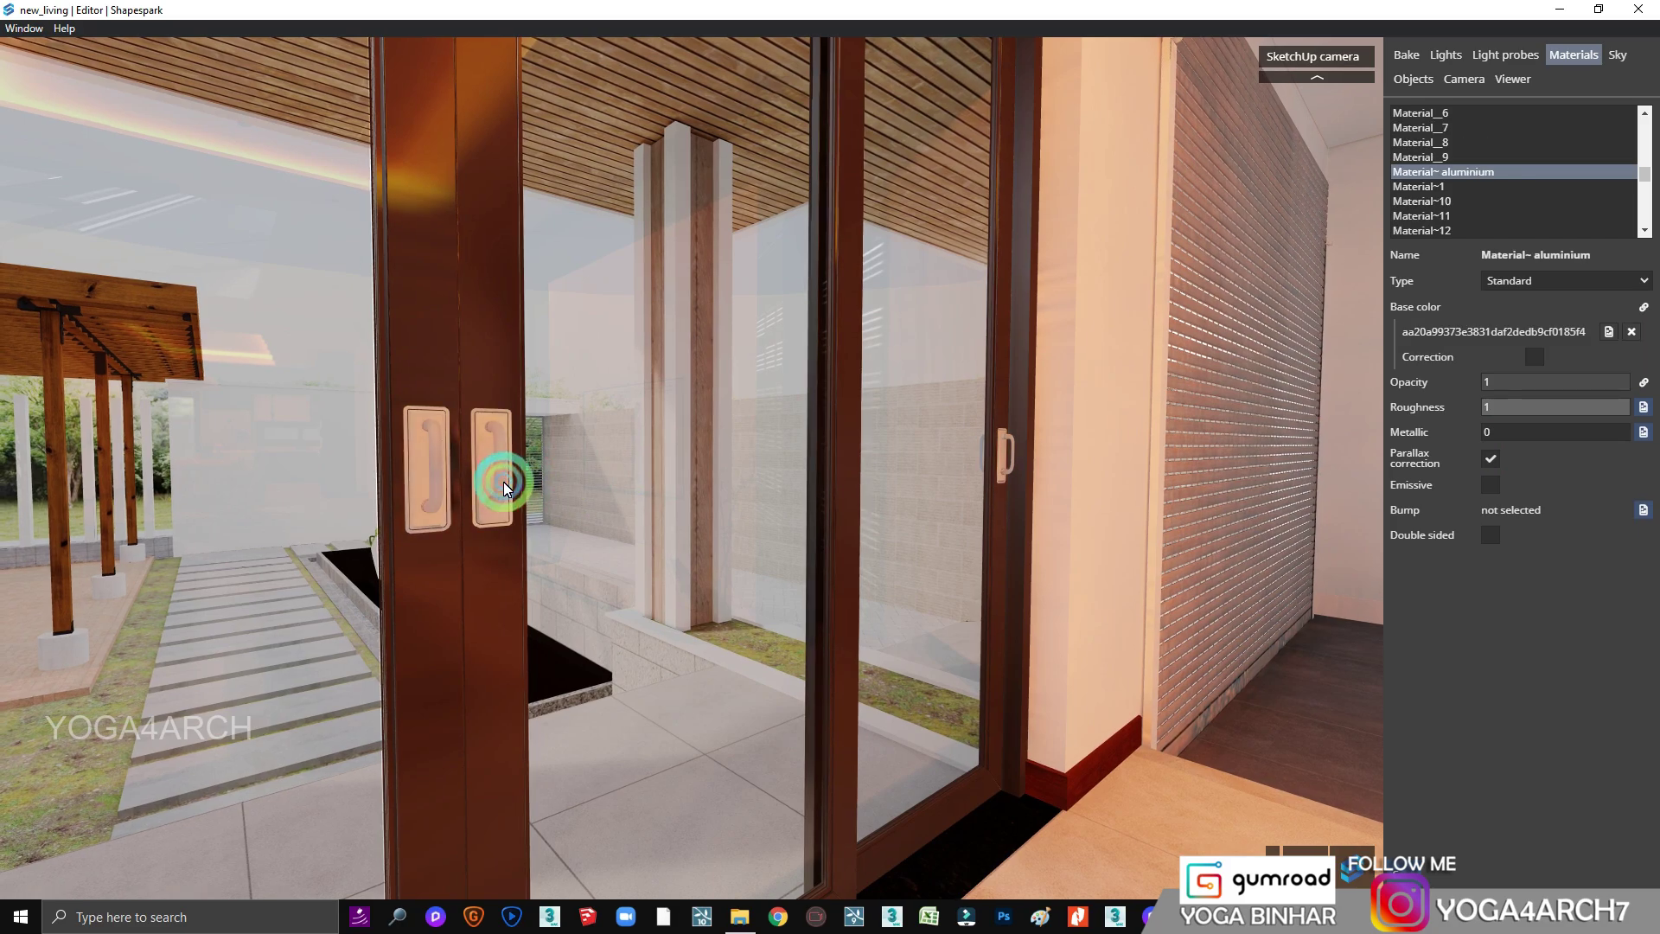
pyautogui.moveTo(1511, 442); pyautogui.dragTo(1647, 428)
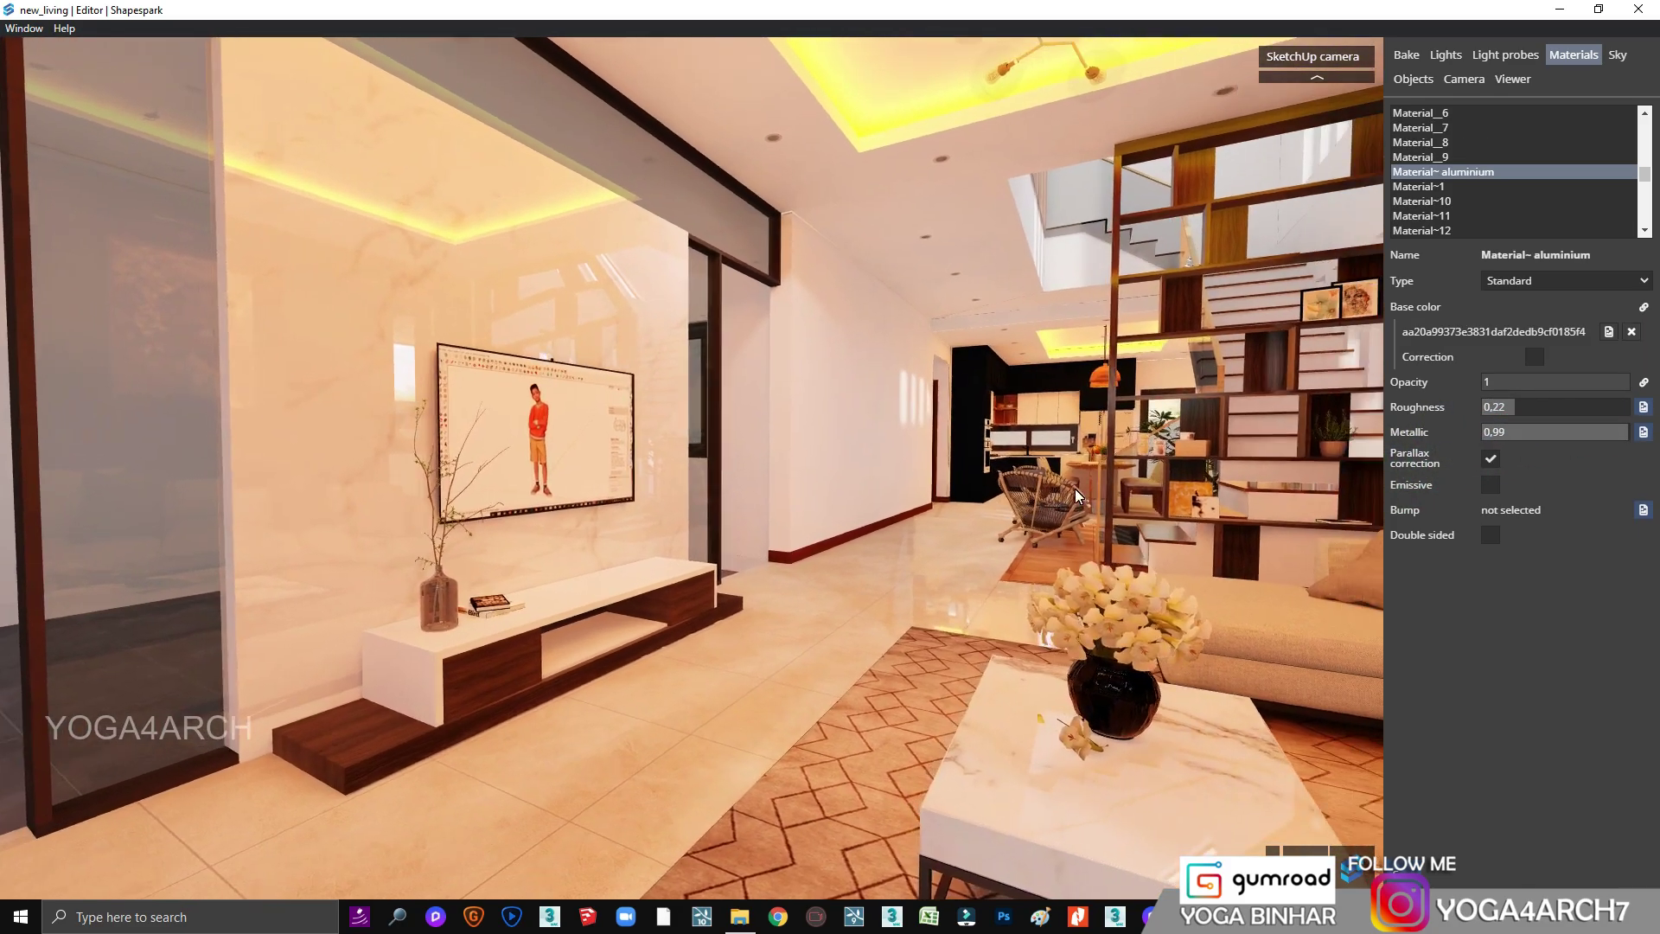
pyautogui.moveTo(1075, 490)
pyautogui.mouseDown()
pyautogui.moveTo(566, 489)
pyautogui.moveTo(655, 484)
pyautogui.moveTo(1087, 775)
pyautogui.mouseUp()
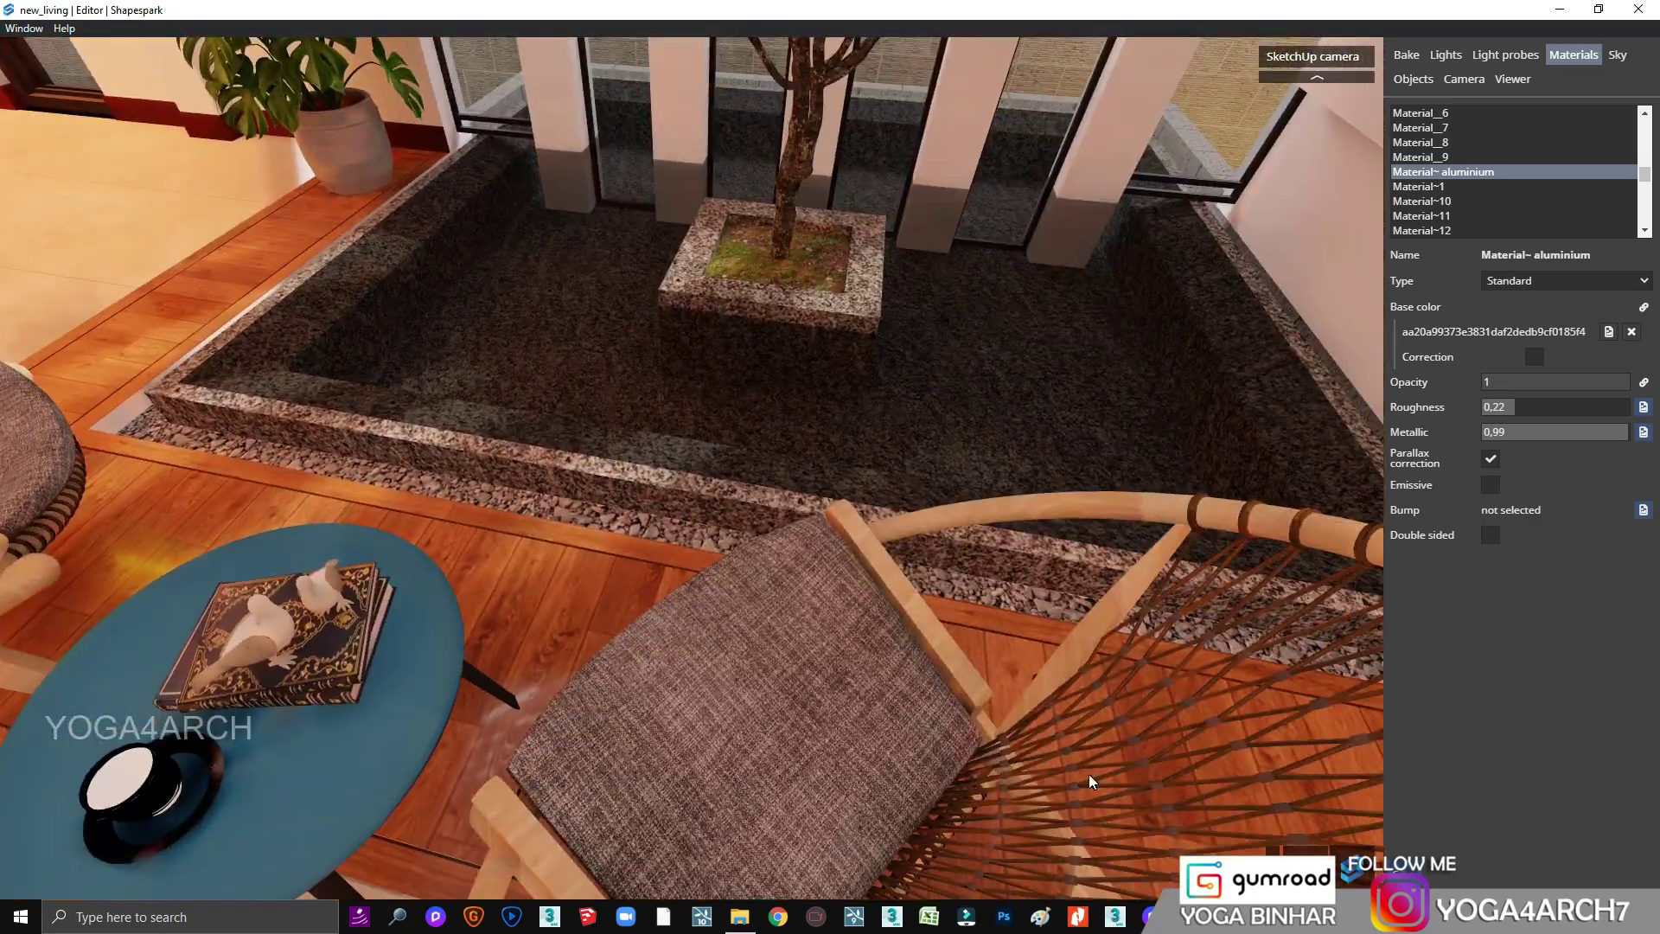
# Step: Lower the Texture 2.jpeg wooden floor's roughness and add slight metallic sheen
pyautogui.click(1122, 504)
pyautogui.click(1477, 423)
pyautogui.moveTo(1476, 424); pyautogui.dragTo(1556, 418)
pyautogui.moveTo(1202, 495); pyautogui.dragTo(1320, 406)
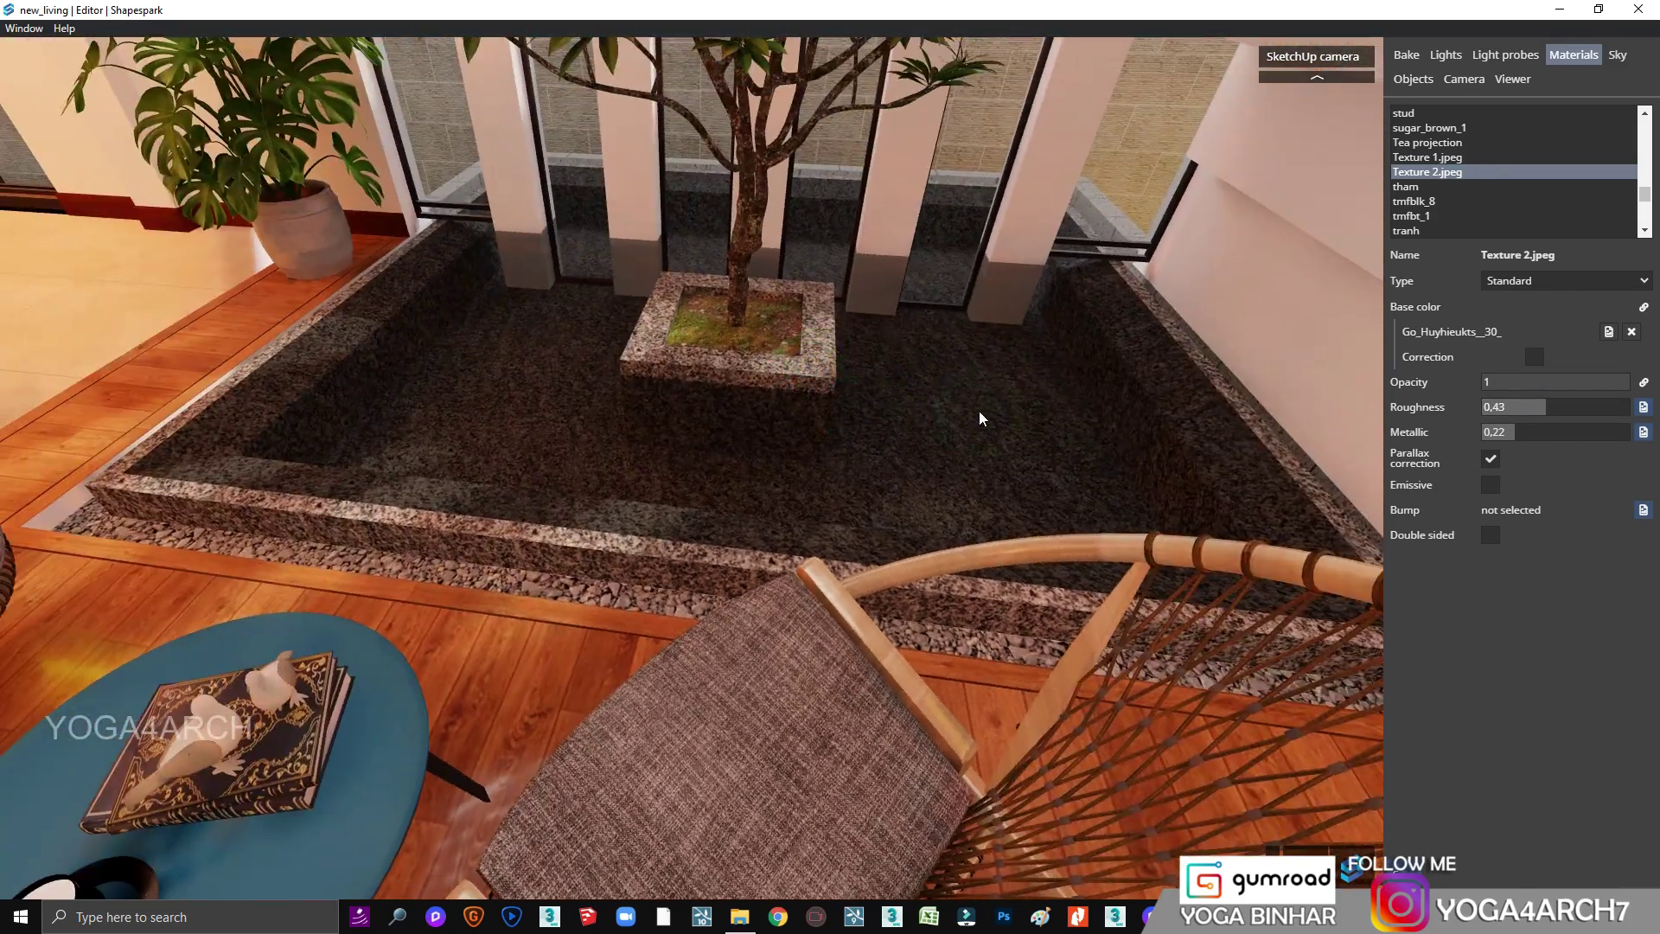
# Step: Change Waves_Proc_02 to Water type with waves speed 1.2 and waves scale 2.2
pyautogui.click(979, 411)
pyautogui.click(1549, 316)
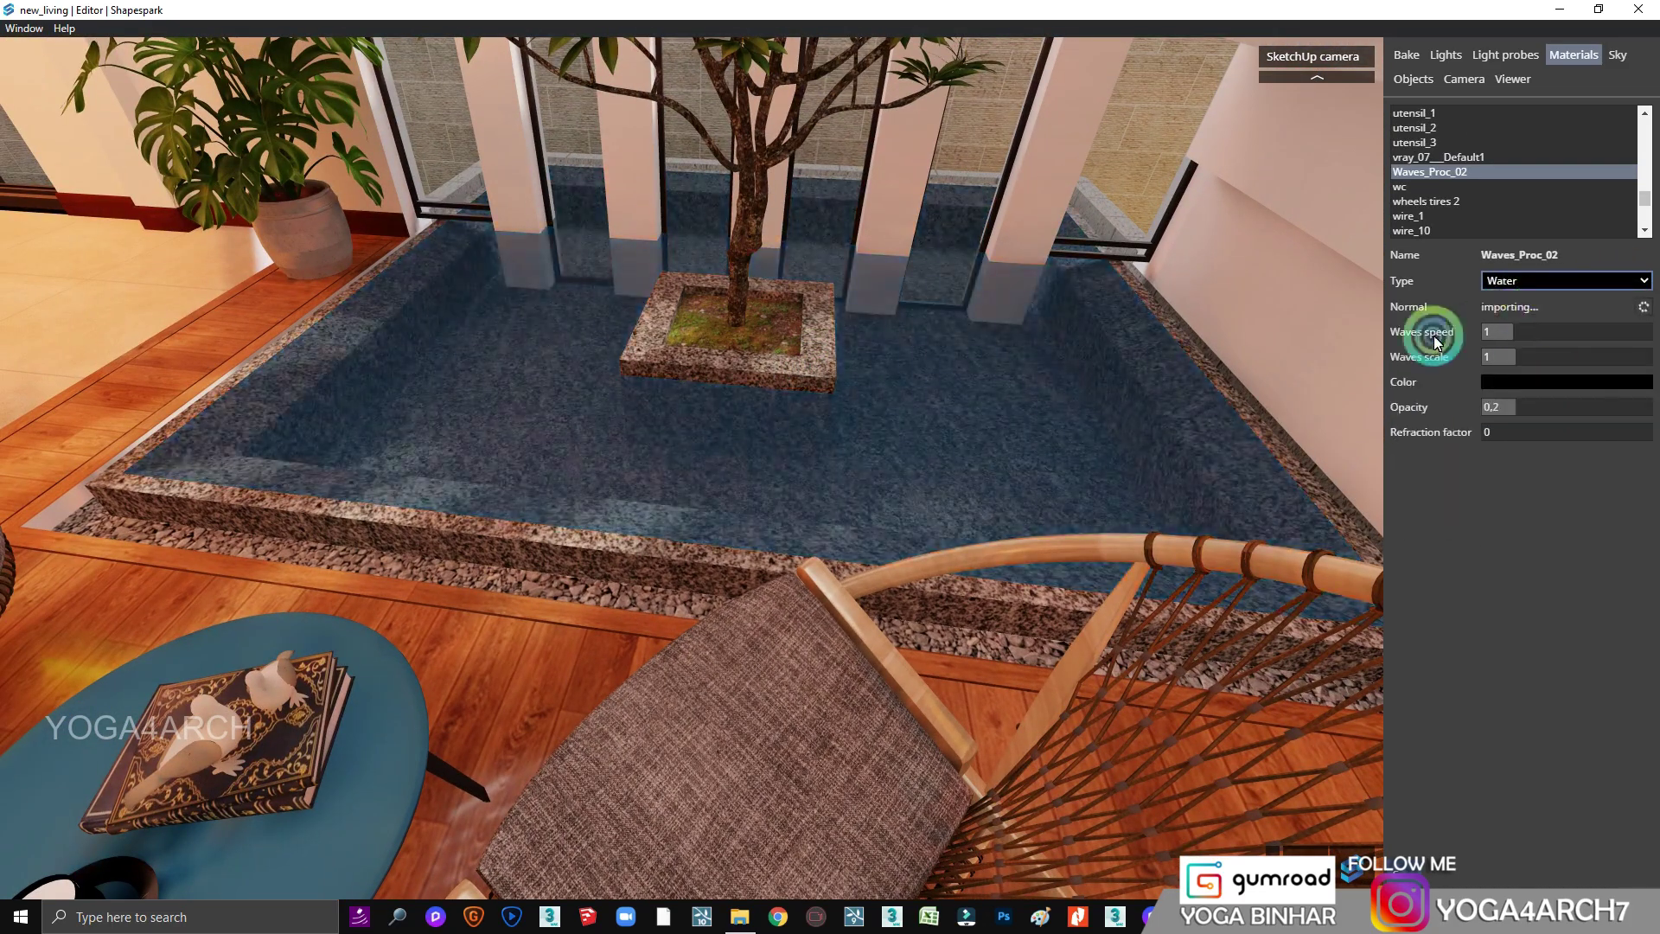
pyautogui.moveTo(988, 358)
pyautogui.mouseDown()
pyautogui.moveTo(821, 476)
pyautogui.moveTo(787, 439)
pyautogui.mouseUp()
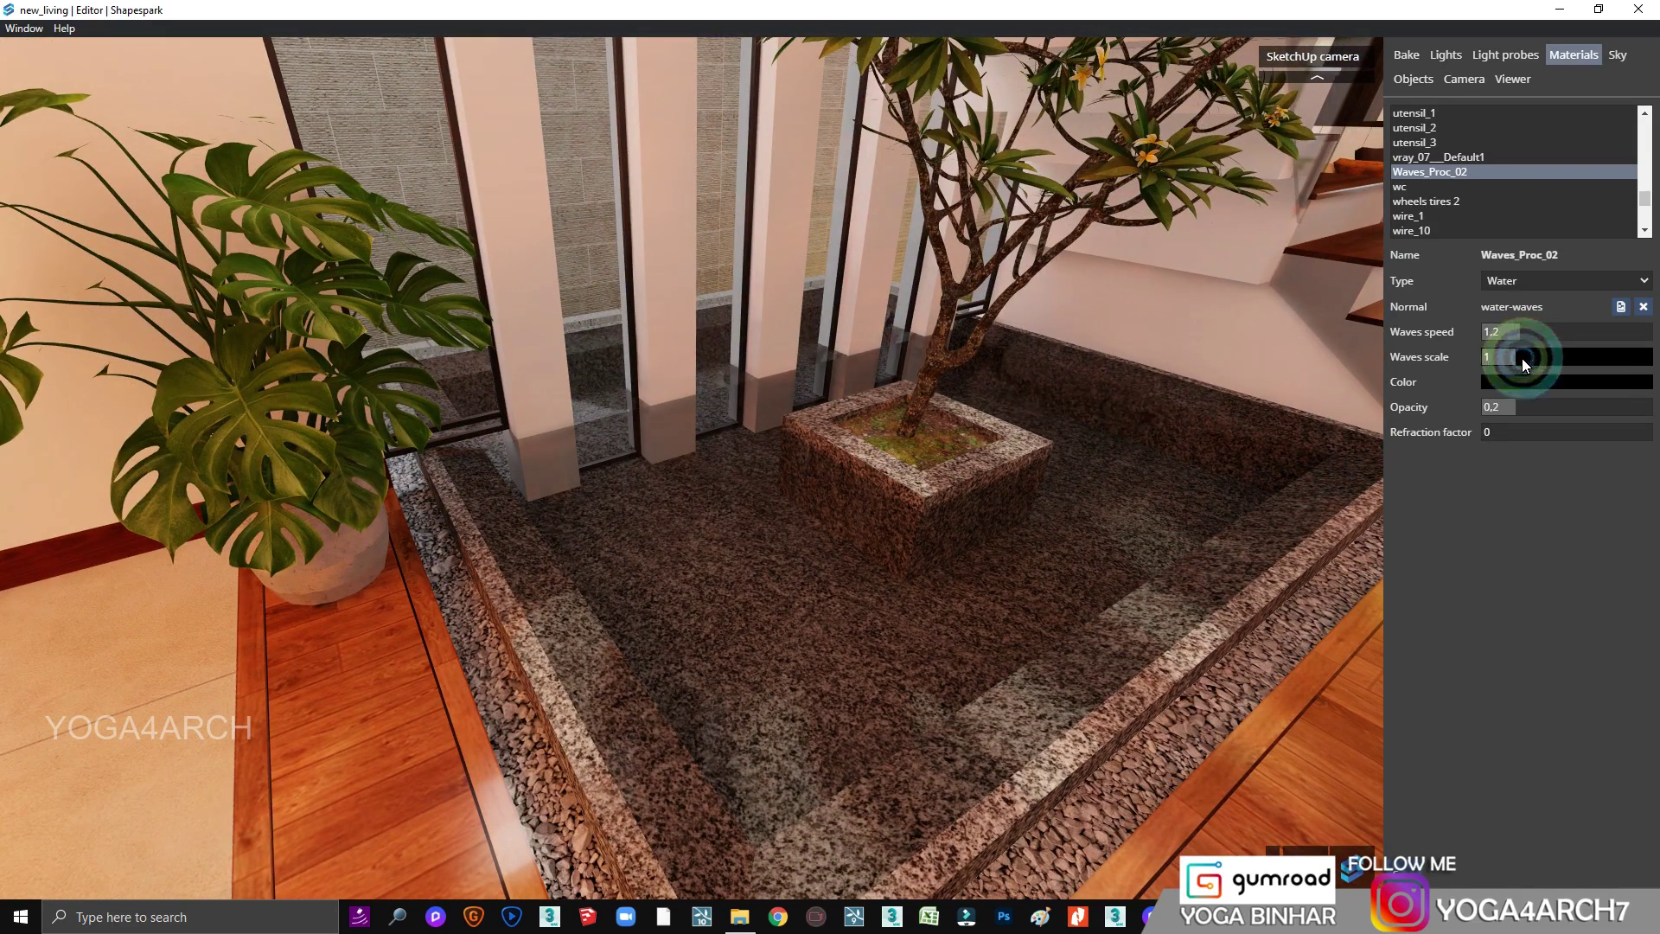
pyautogui.moveTo(1548, 357); pyautogui.dragTo(1593, 407)
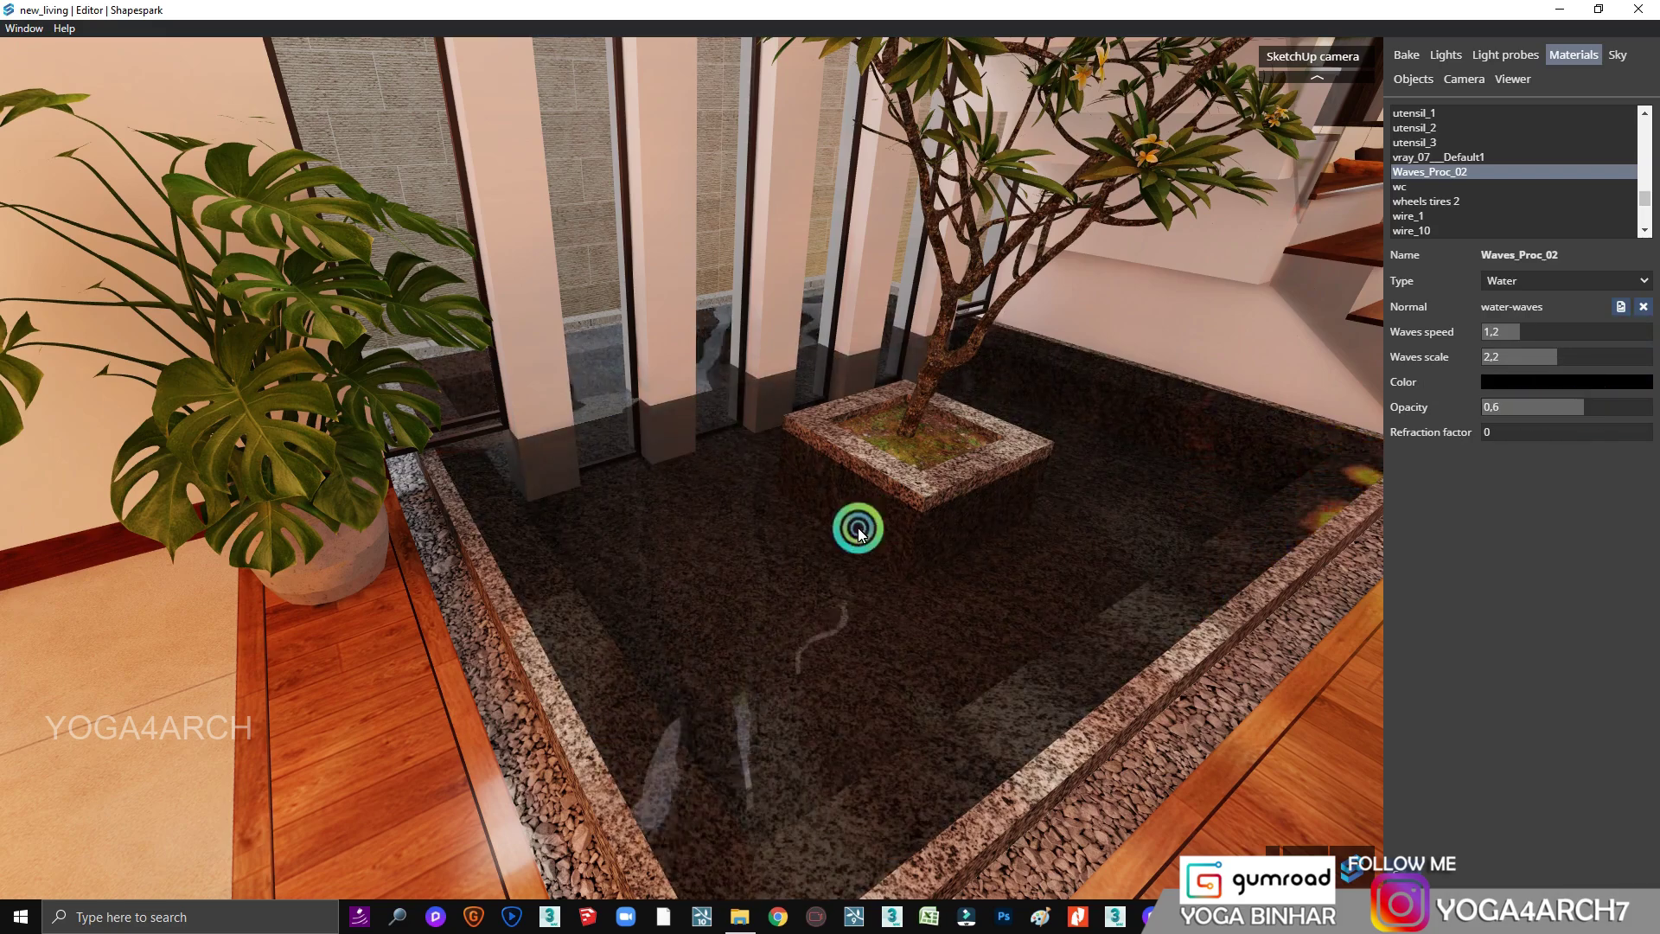
# Step: Set the tree leaf Material #89 to roughness 0.35, metallic 0.29, double sided
pyautogui.moveTo(856, 523); pyautogui.dragTo(811, 386)
pyautogui.click(778, 299)
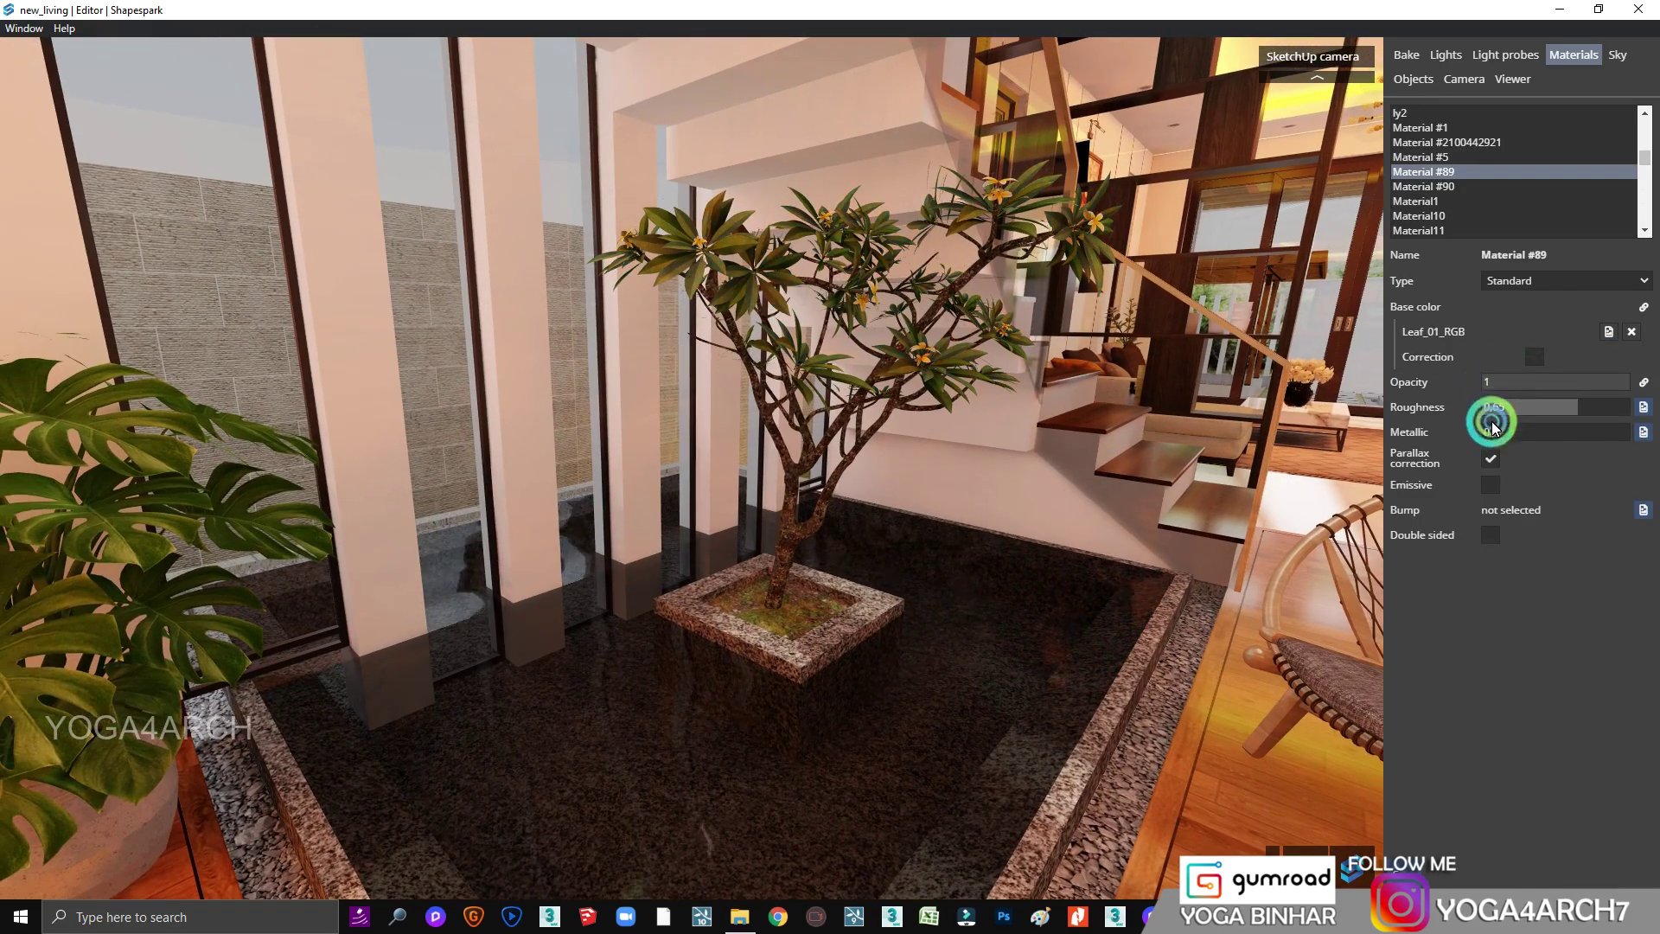
pyautogui.moveTo(1528, 407); pyautogui.dragTo(1524, 431)
pyautogui.click(1490, 532)
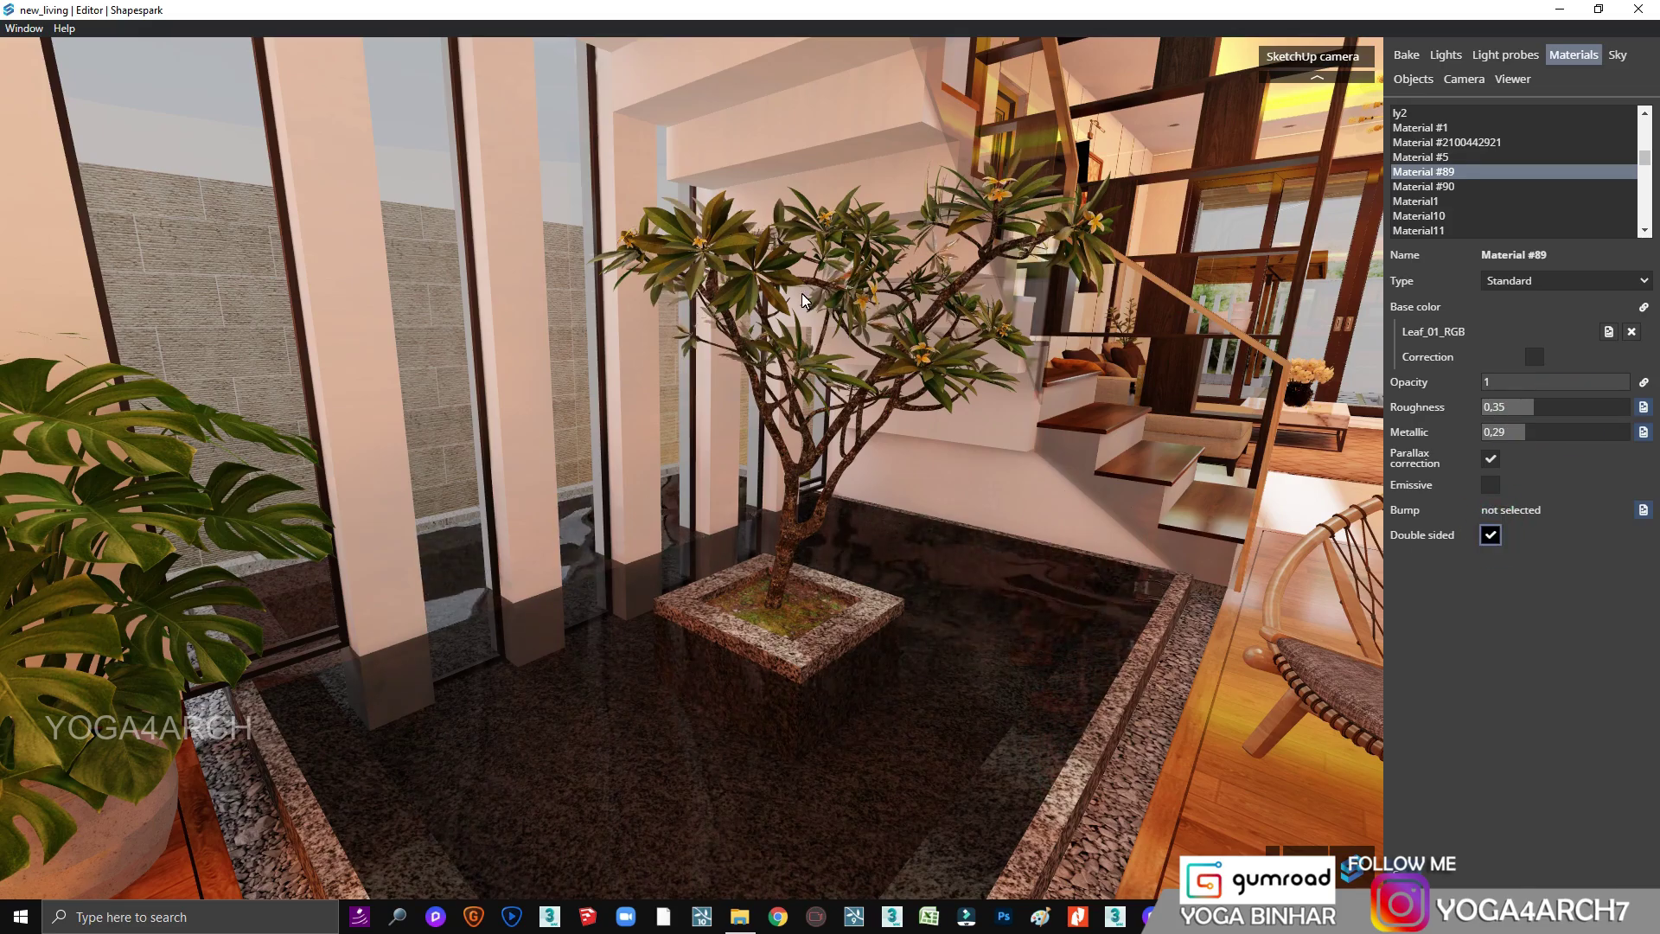
# Step: Make Monstere 4 leaves double sided with roughness 0.17 and metallic 0
pyautogui.moveTo(802, 293); pyautogui.dragTo(423, 450)
pyautogui.doubleClick(422, 463)
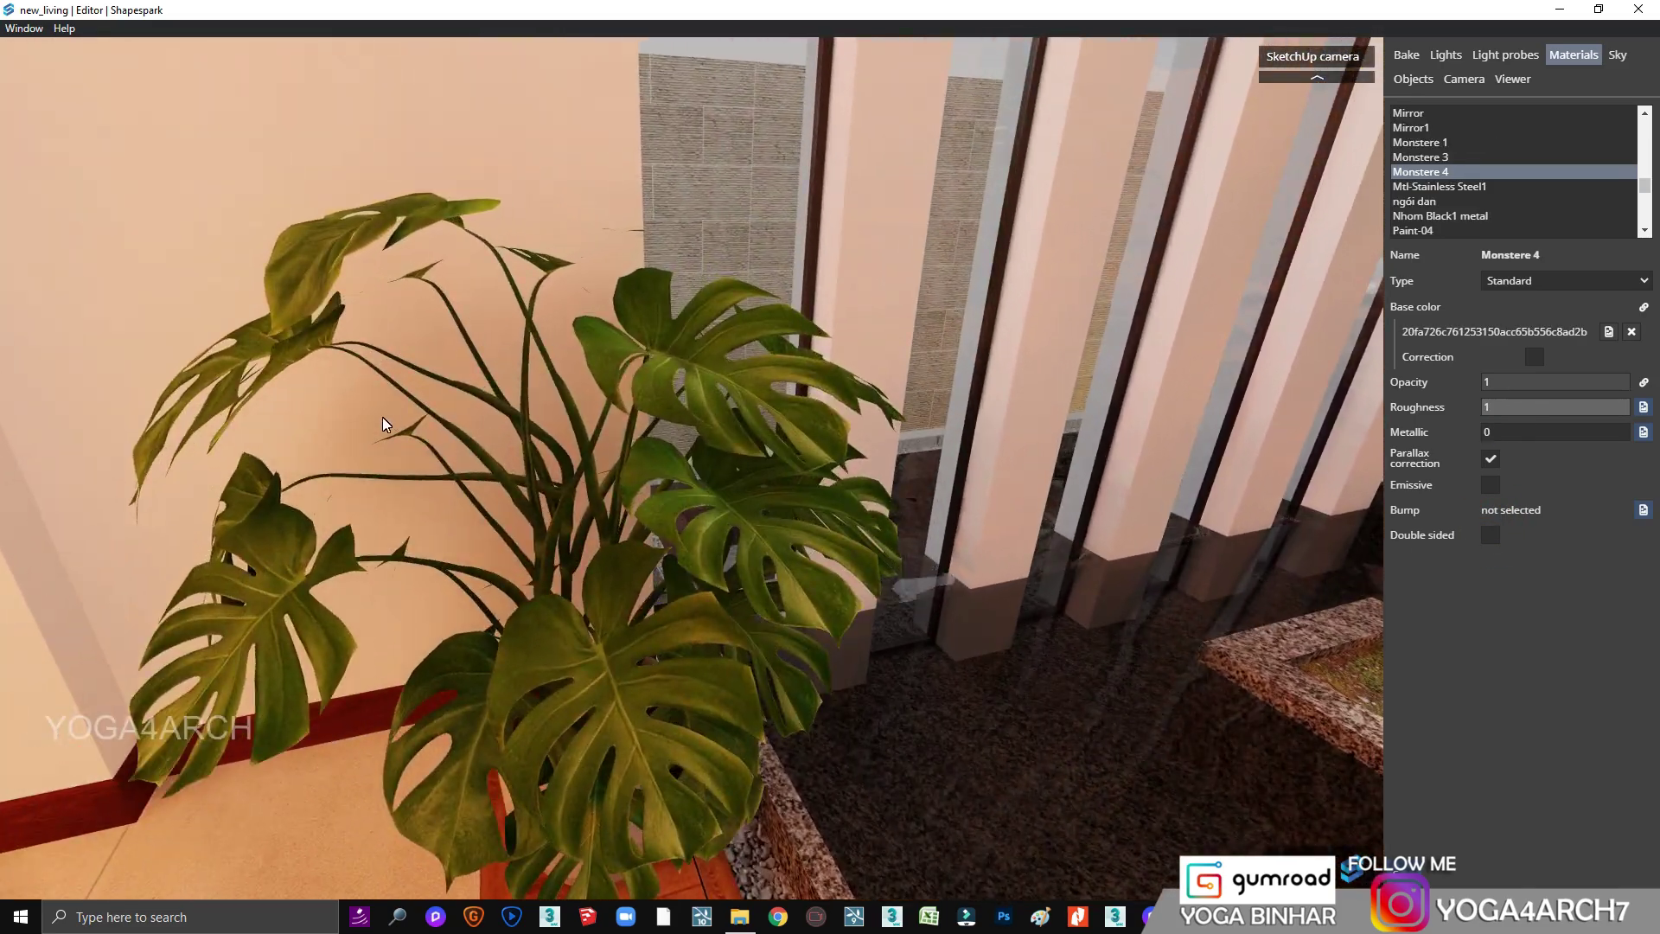
pyautogui.click(1490, 540)
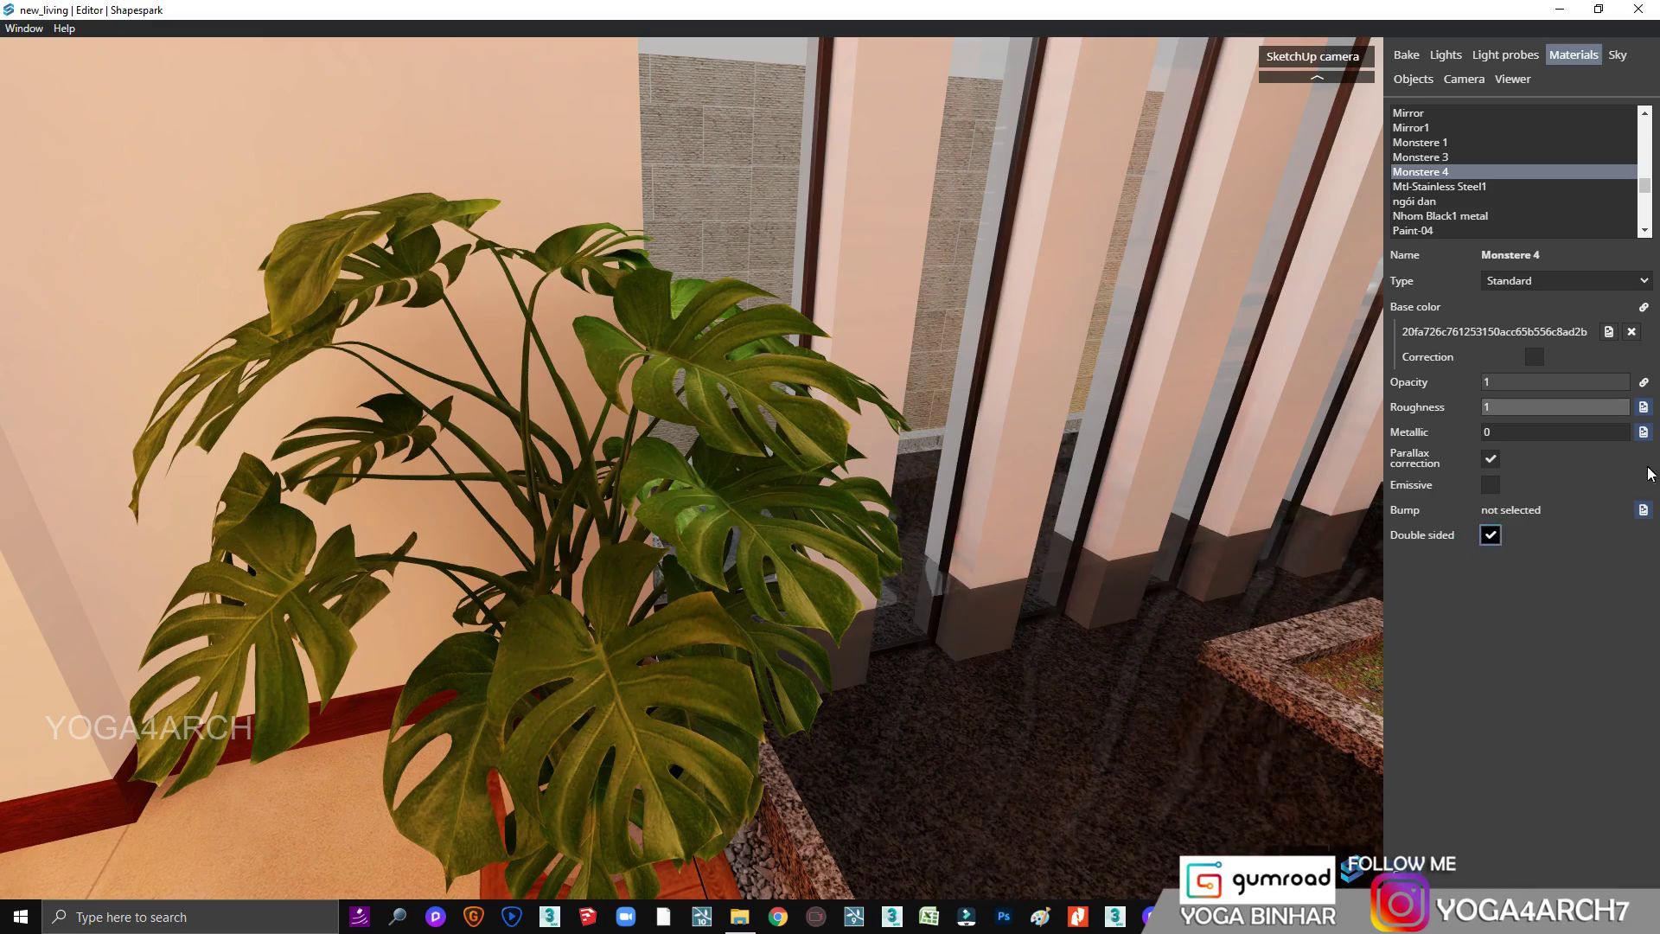
pyautogui.moveTo(1511, 407)
pyautogui.mouseDown()
pyautogui.moveTo(1534, 414)
pyautogui.moveTo(1508, 408)
pyautogui.mouseUp()
pyautogui.click(1494, 442)
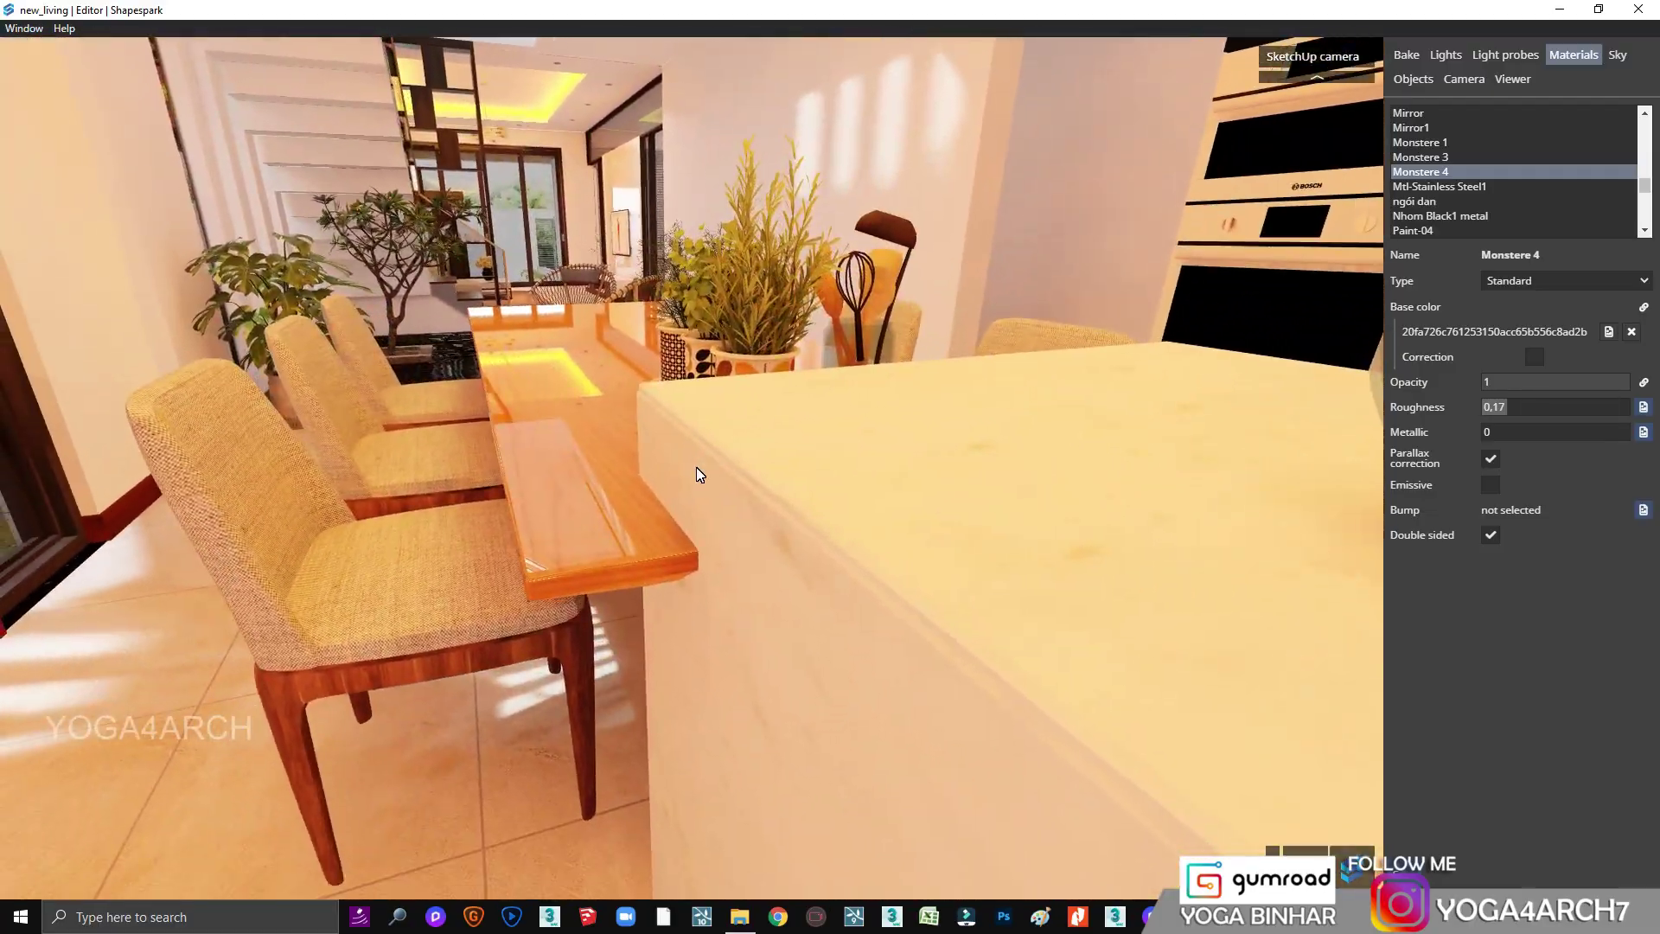
# Step: Set the marble counter material 1. DA BEP to roughness 0 and metallic 0.19
pyautogui.click(548, 548)
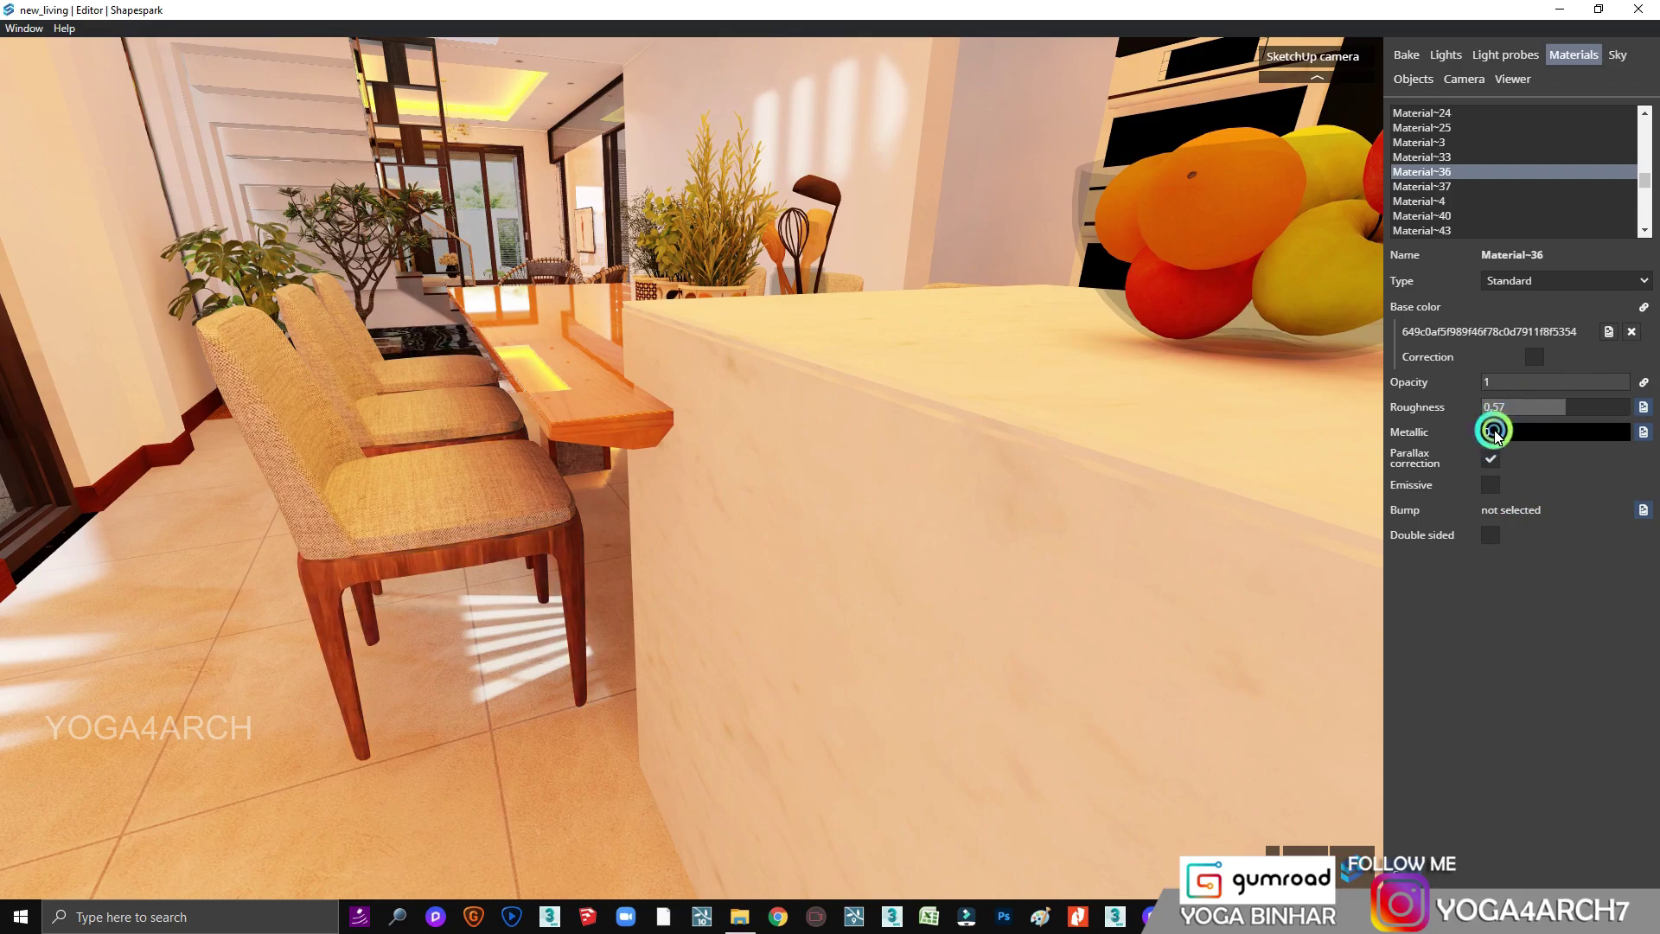
pyautogui.click(1171, 434)
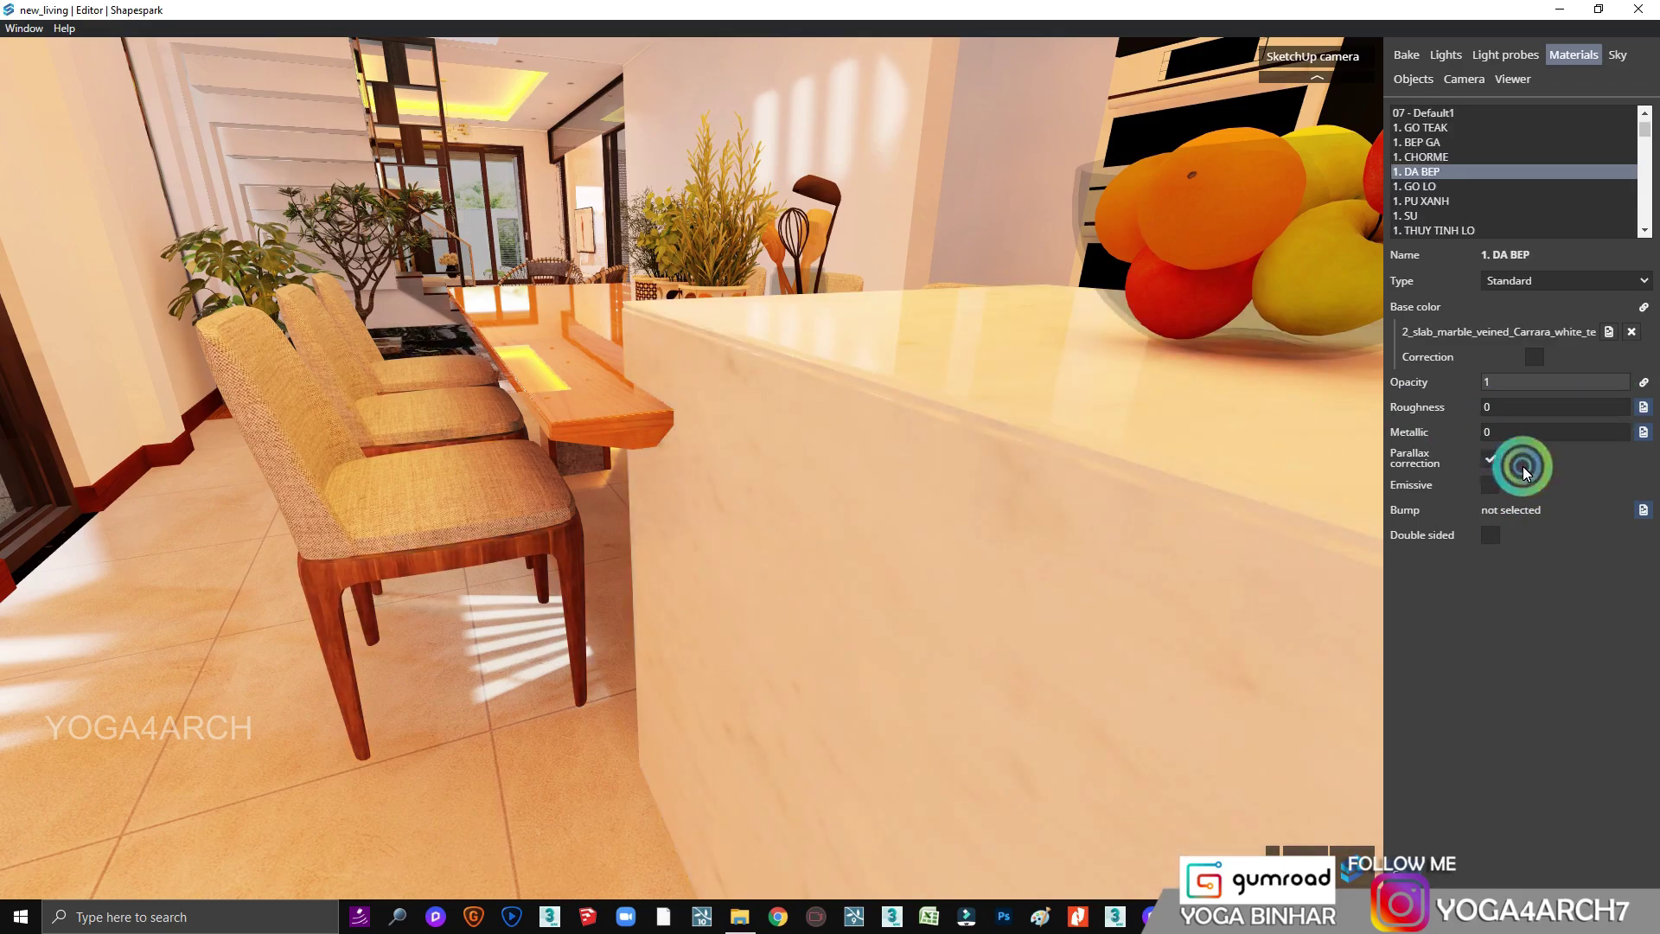
pyautogui.click(1522, 429)
pyautogui.write(',19')
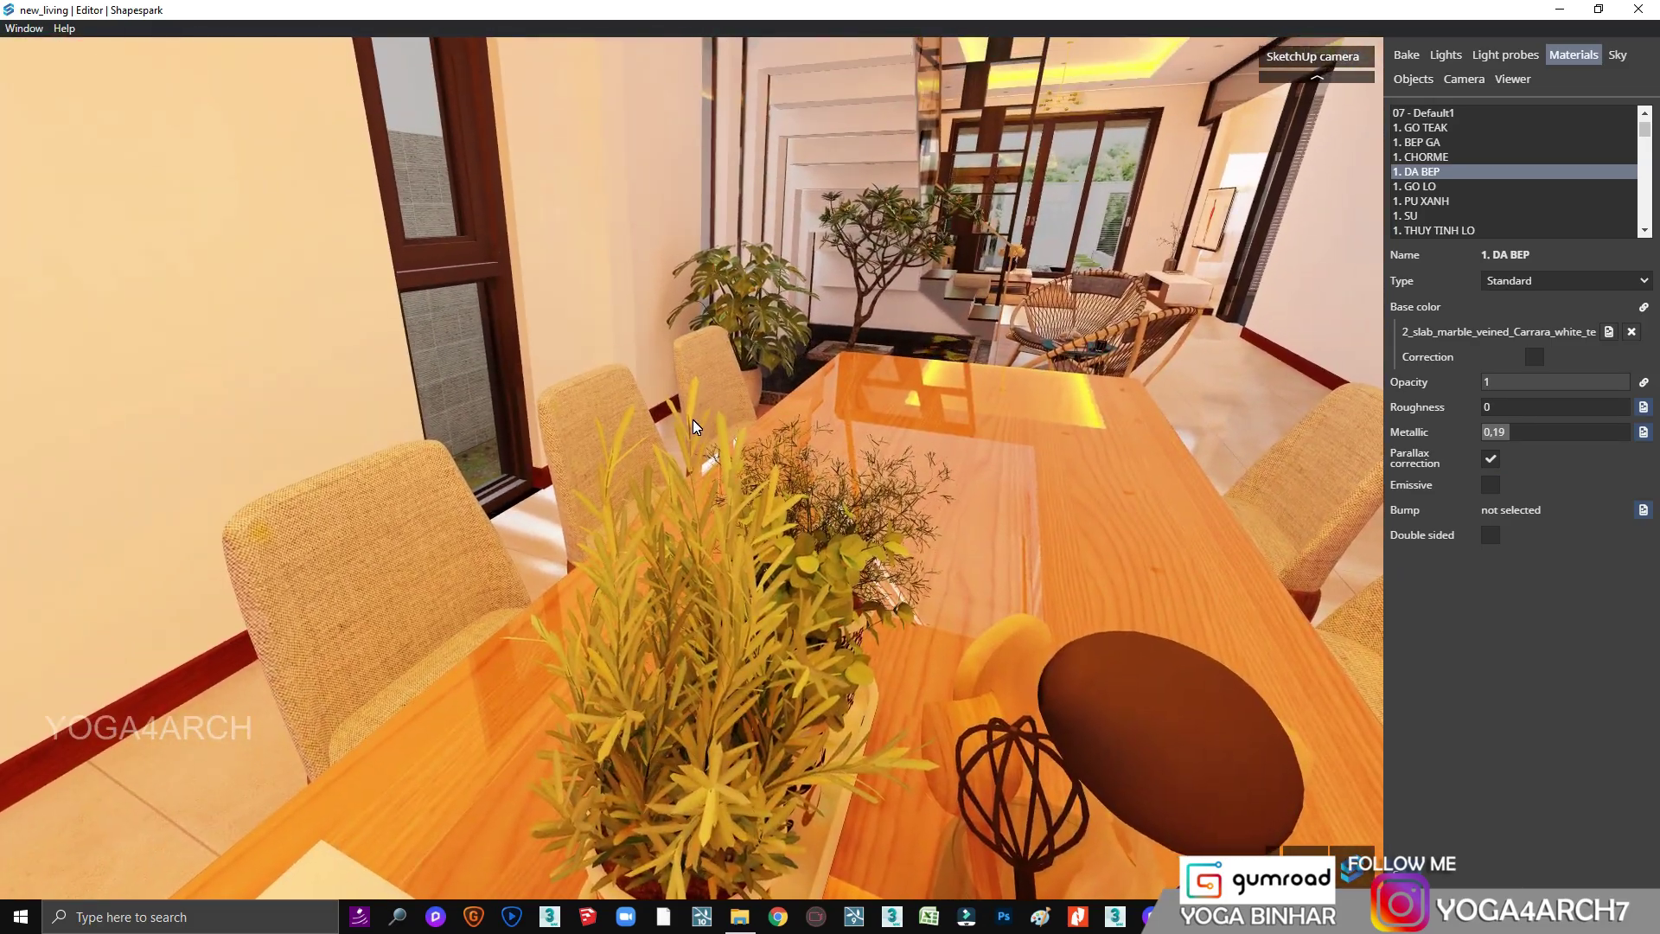
# Step: Make a dining-area material double sided, and set Material_10 to roughness 0.3, metallic 0.11
pyautogui.click(727, 592)
pyautogui.click(1491, 534)
pyautogui.moveTo(1488, 432)
pyautogui.mouseDown()
pyautogui.moveTo(1545, 433)
pyautogui.moveTo(1493, 407)
pyautogui.moveTo(1526, 406)
pyautogui.moveTo(1515, 433)
pyautogui.mouseUp()
pyautogui.click(987, 463)
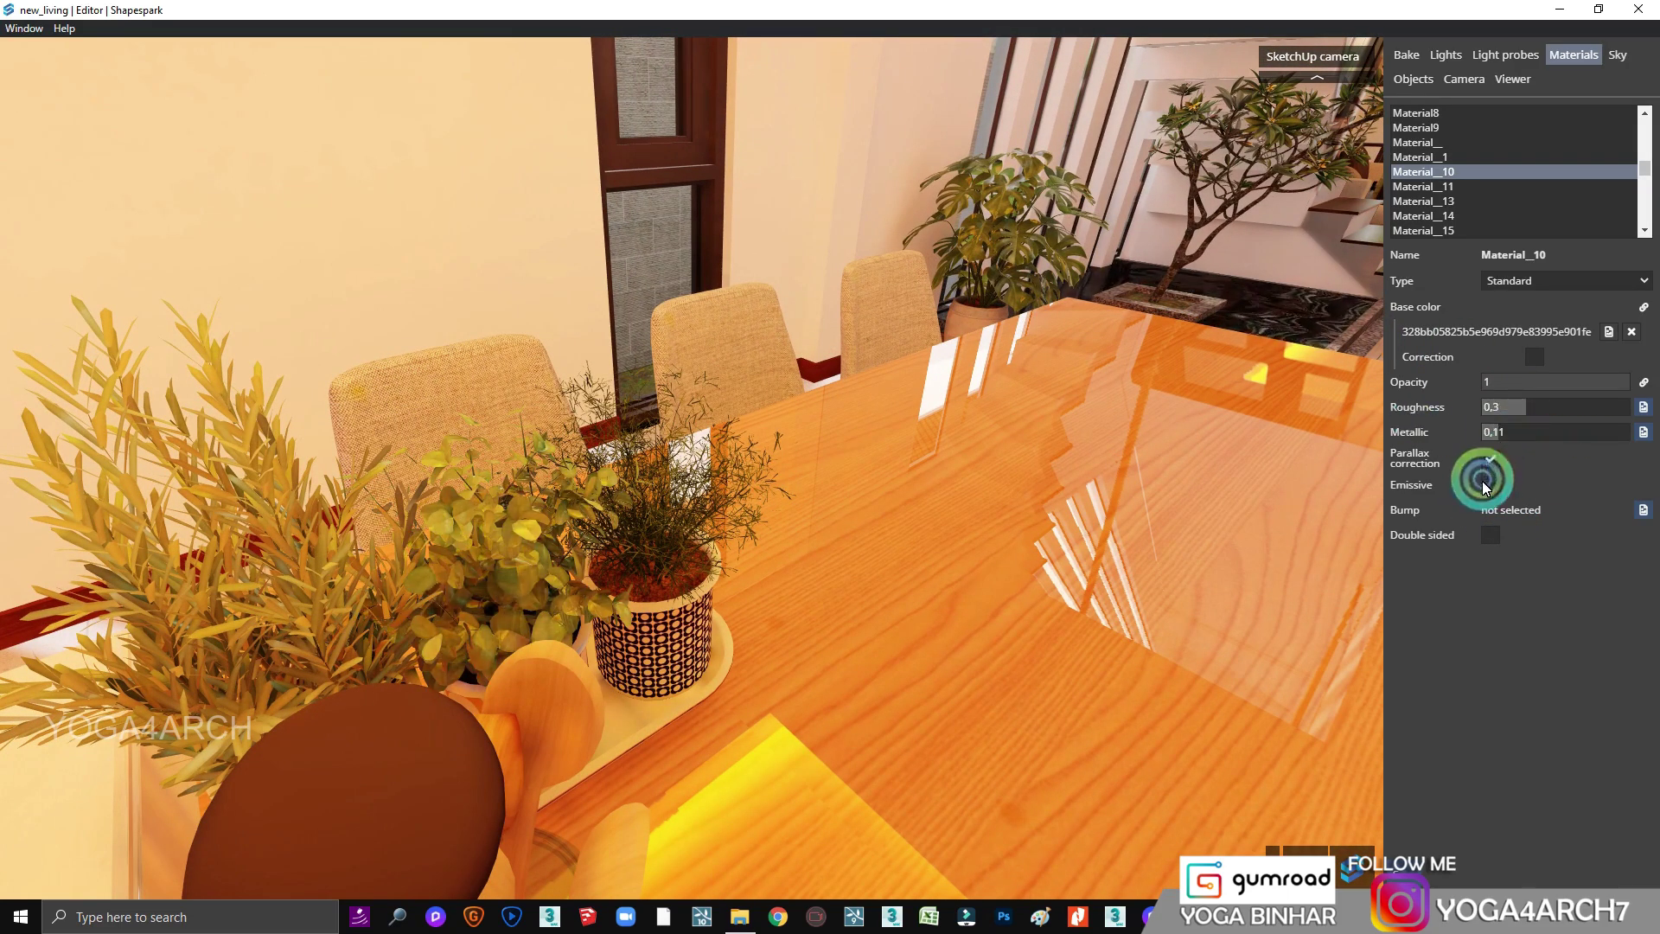
pyautogui.click(688, 529)
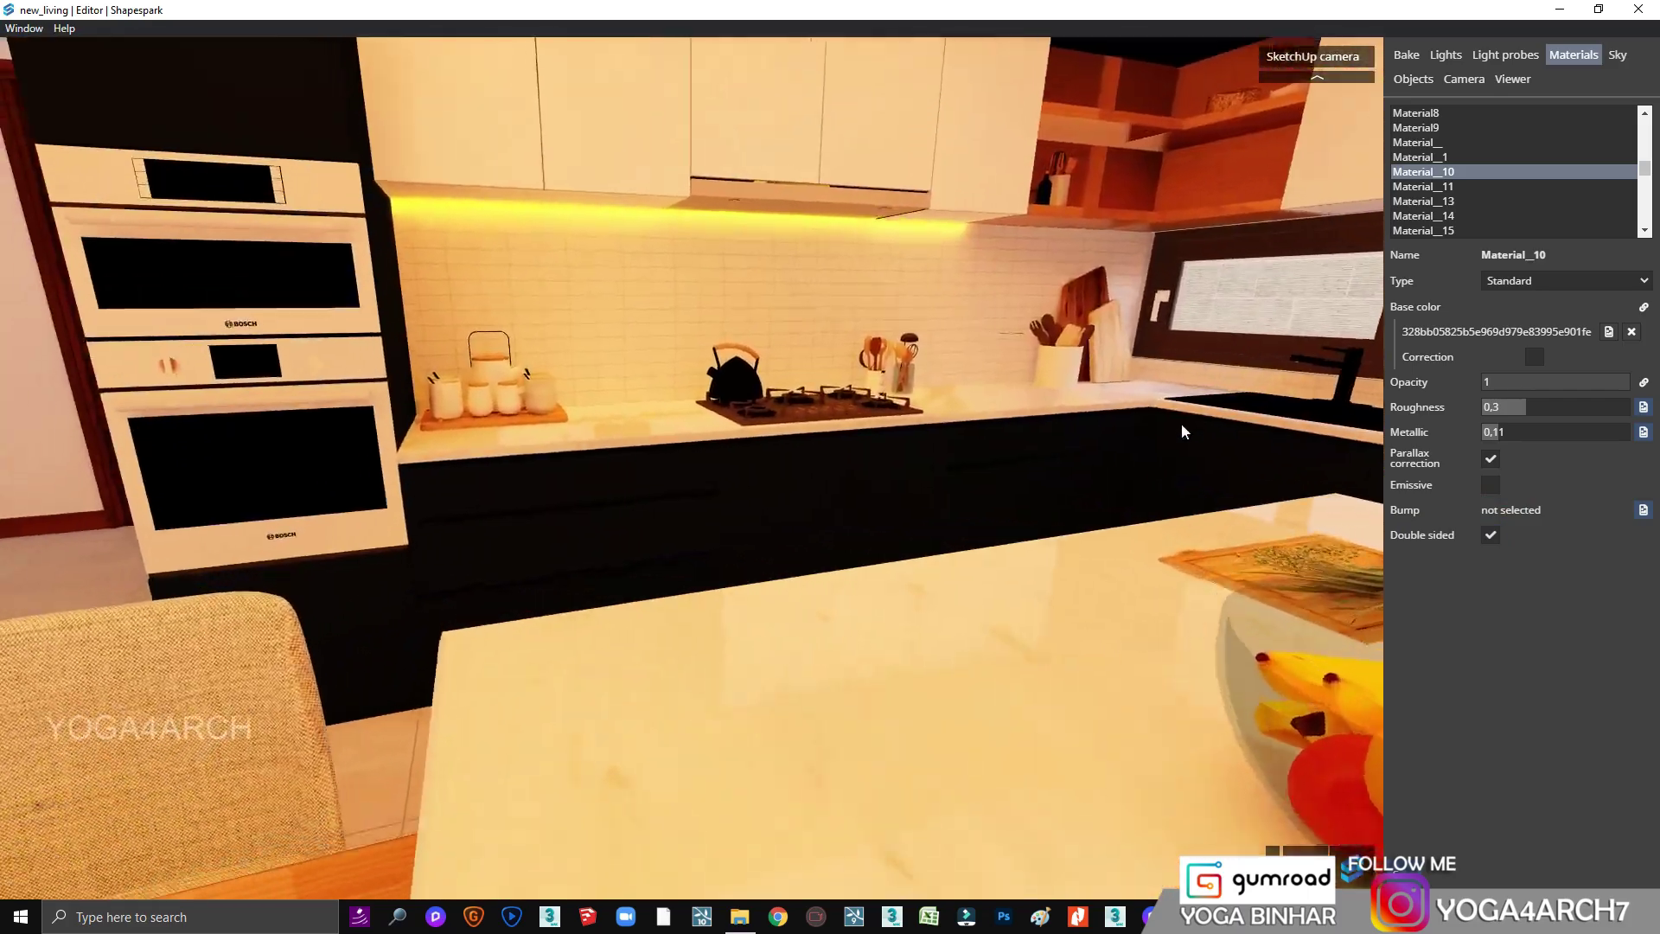
# Step: Make the dark and white kitchen cabinet materials glossier and adjust their metallic values
pyautogui.click(955, 513)
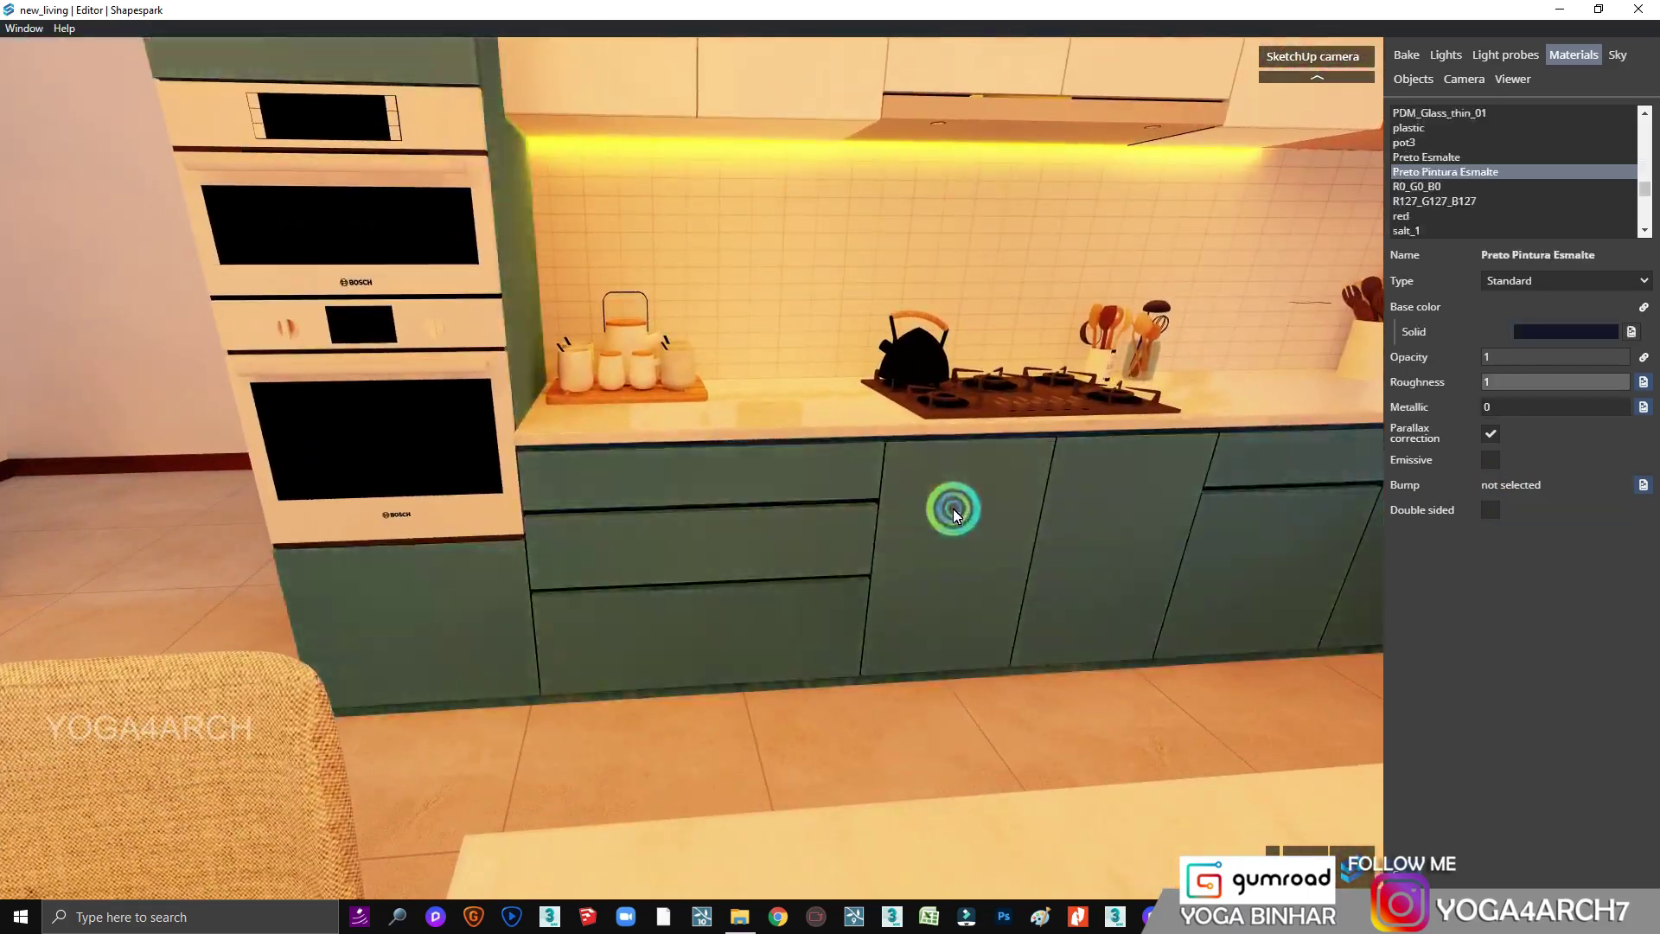
pyautogui.moveTo(1537, 381); pyautogui.dragTo(1411, 404)
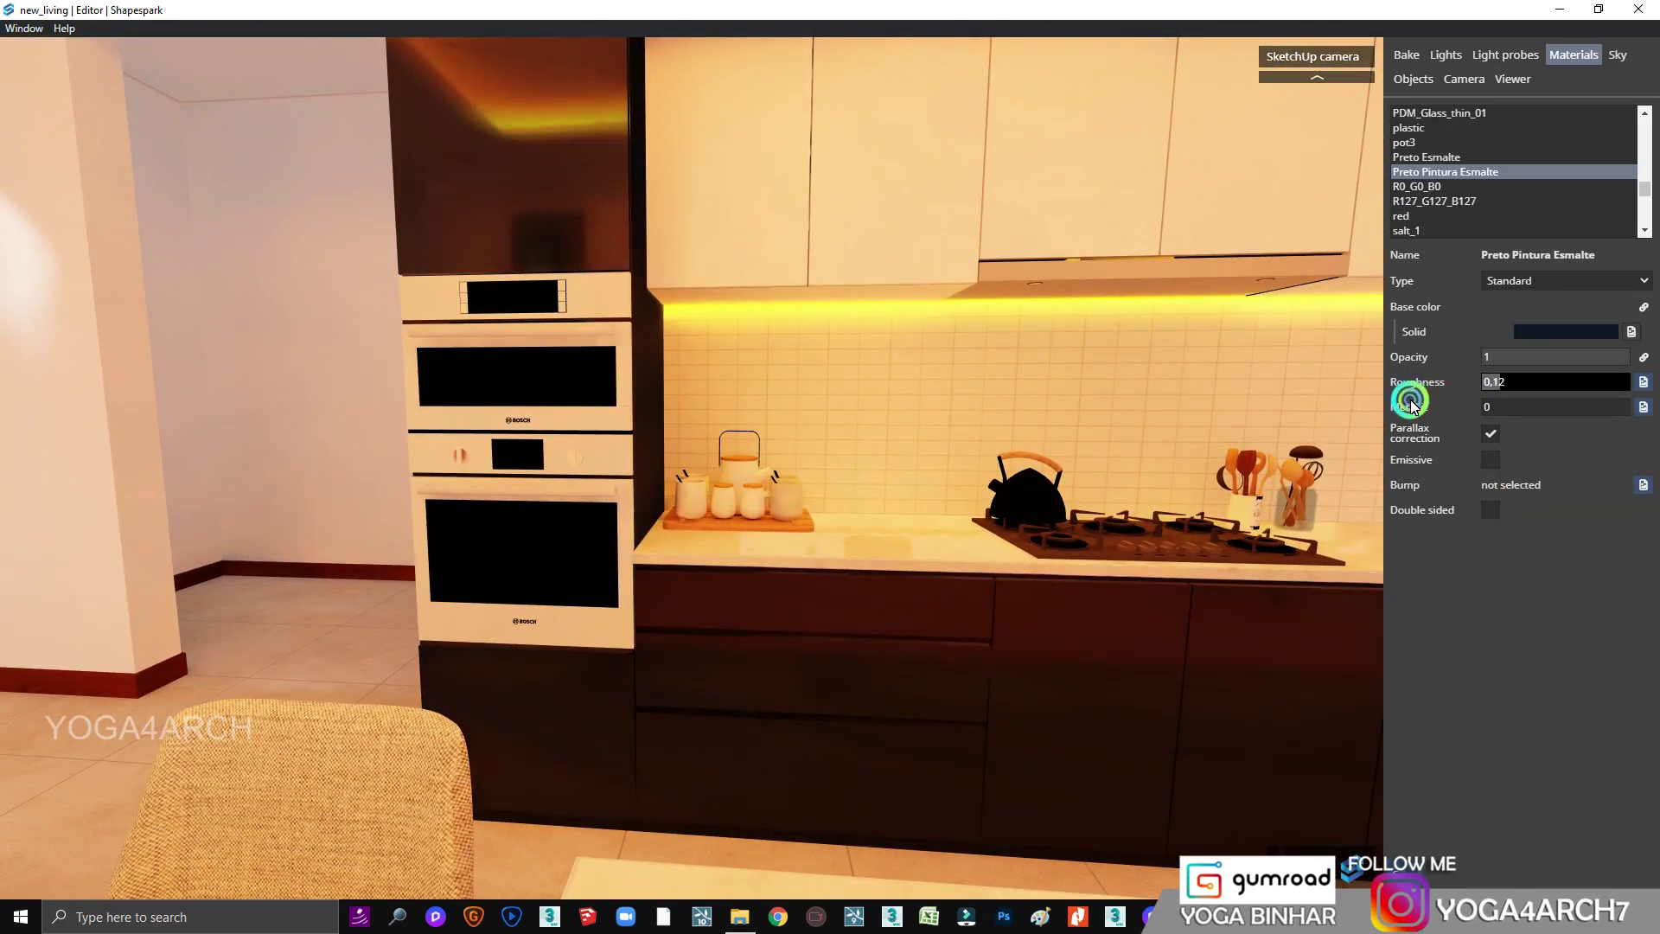
pyautogui.click(978, 285)
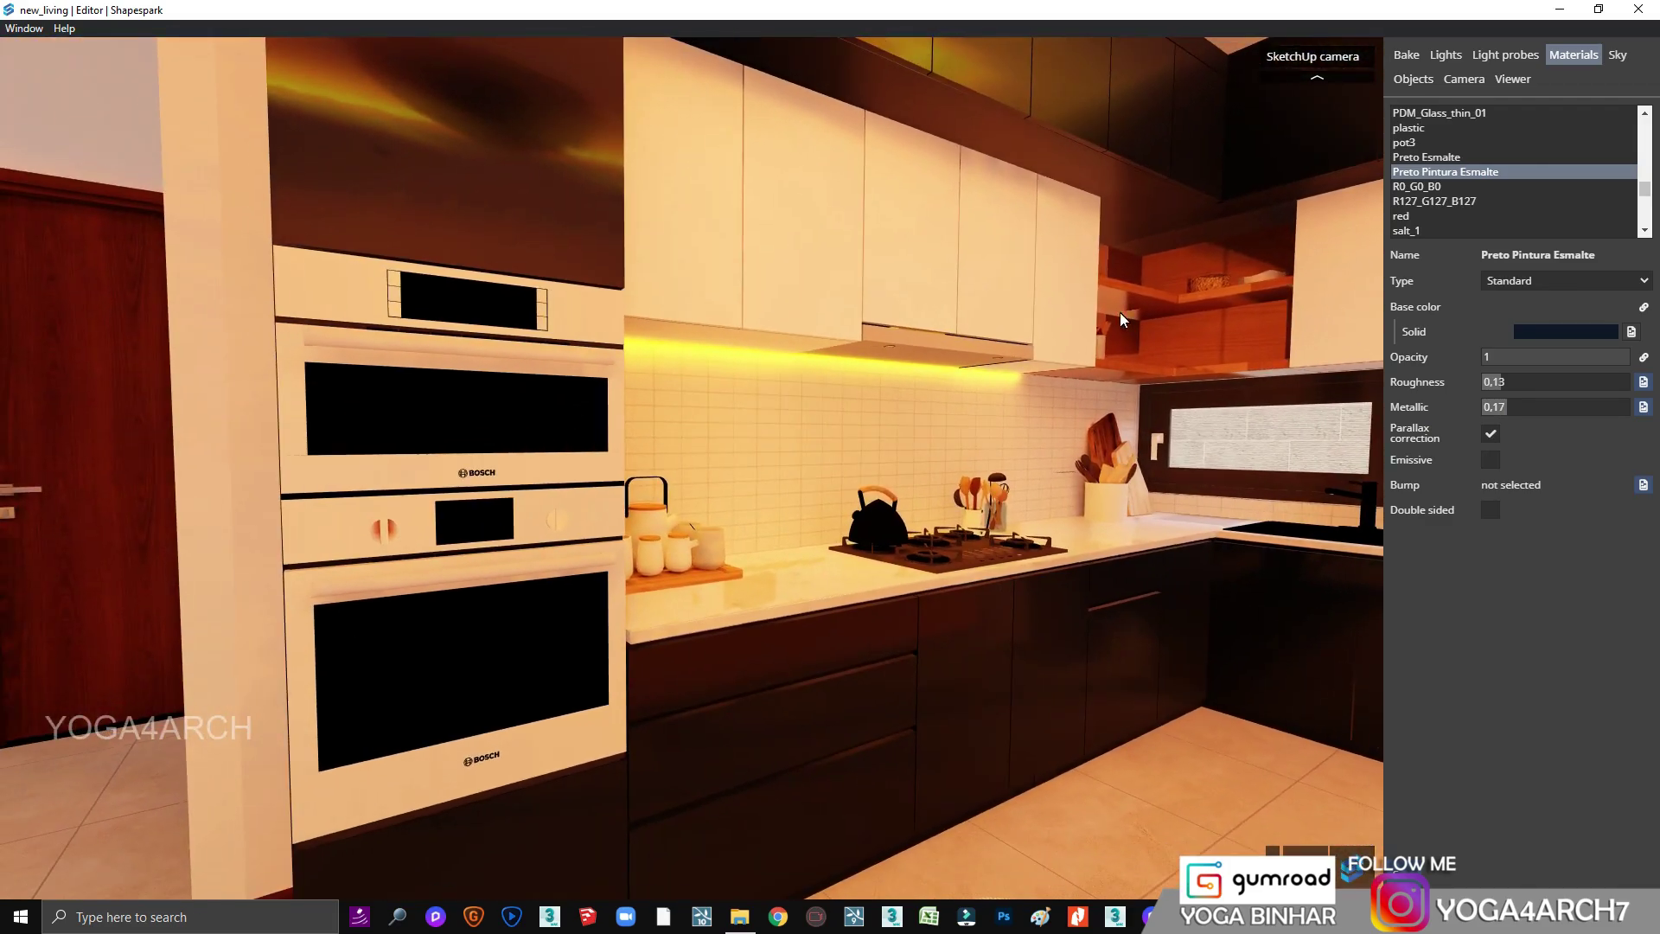
pyautogui.click(1536, 406)
pyautogui.moveTo(1535, 381); pyautogui.dragTo(1318, 385)
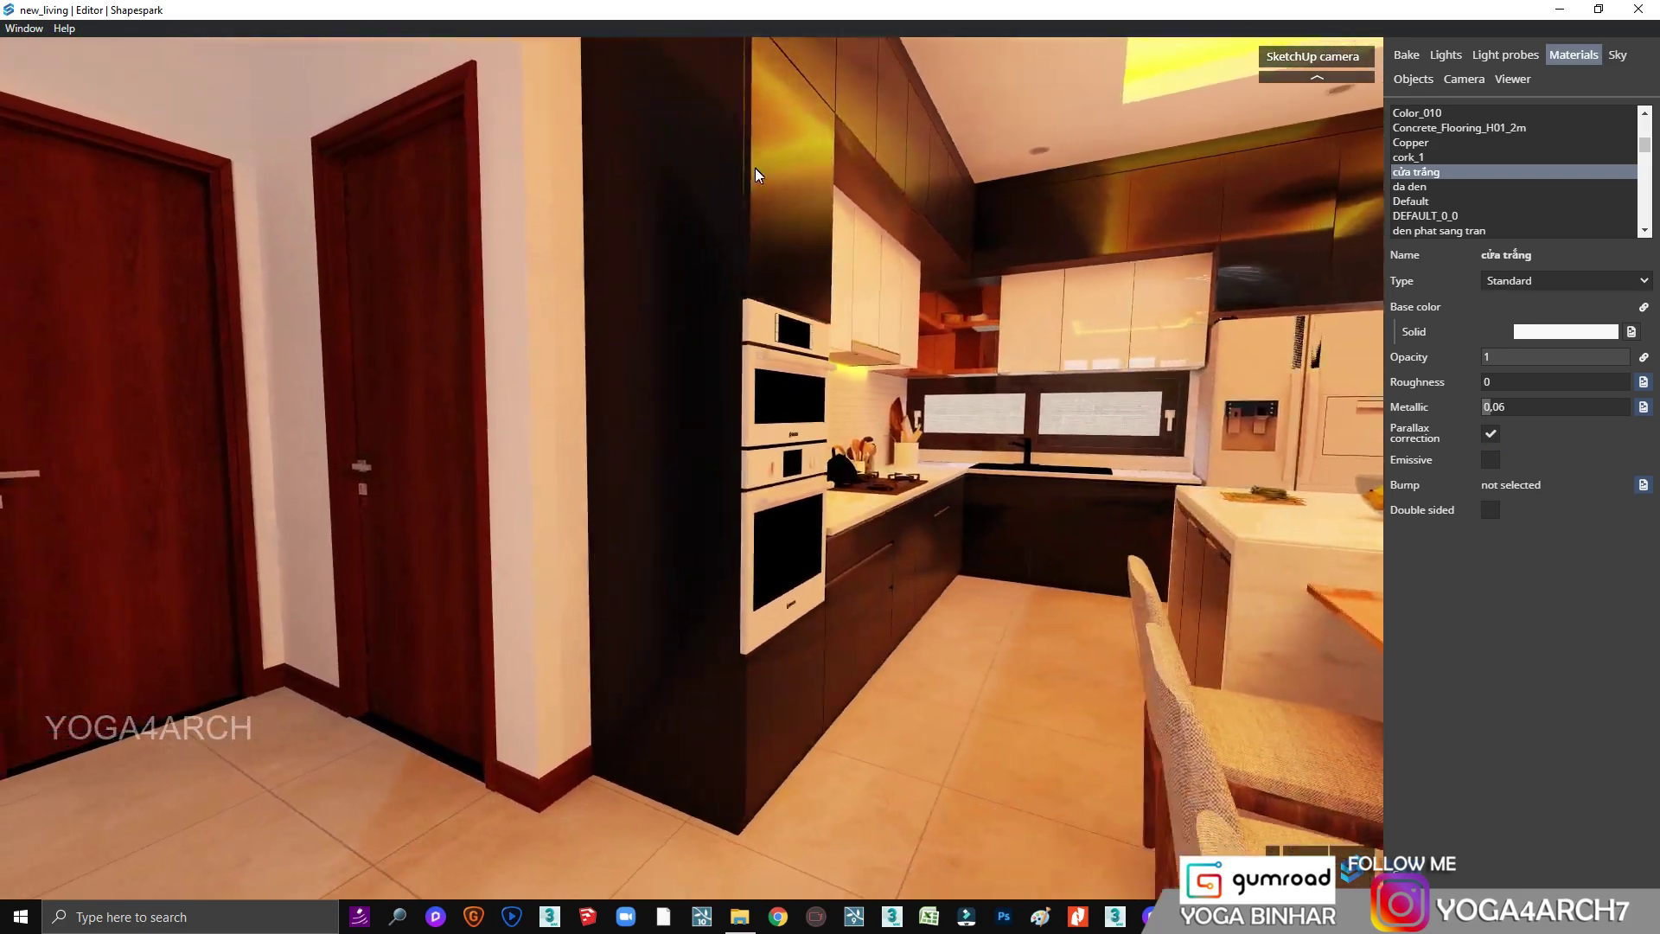
# Step: Set the door roughness to 0,6 and give the handle's METAL roughness 0,2, metallic 0,64
pyautogui.click(637, 241)
pyautogui.click(1512, 409)
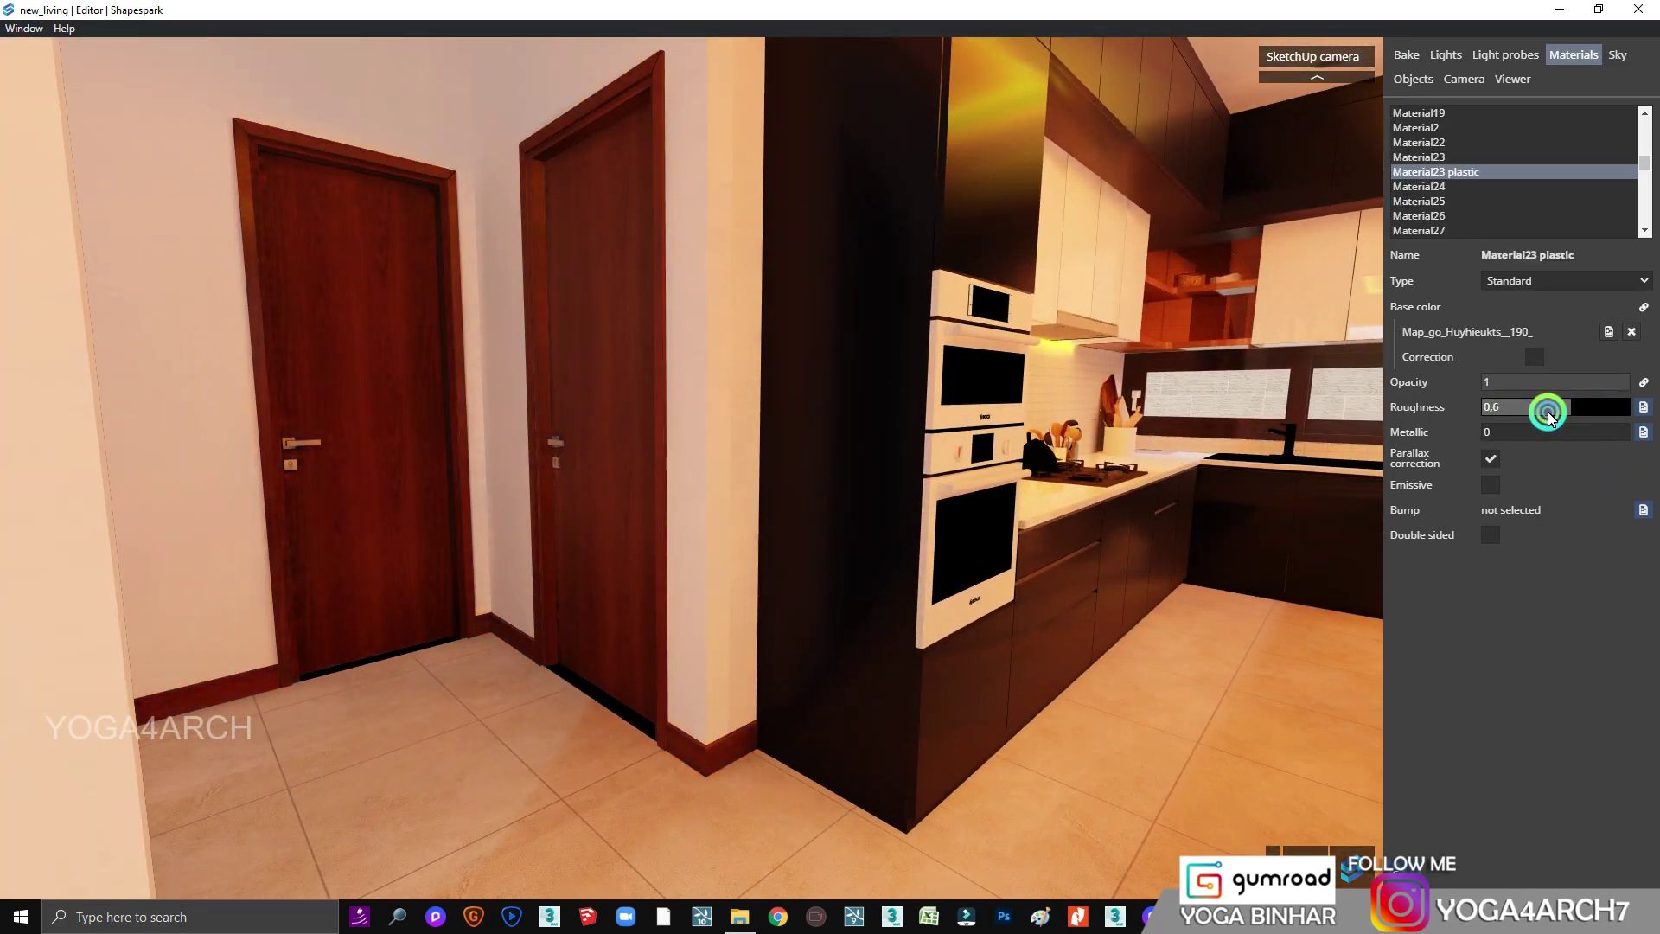
pyautogui.click(1502, 432)
pyautogui.click(296, 446)
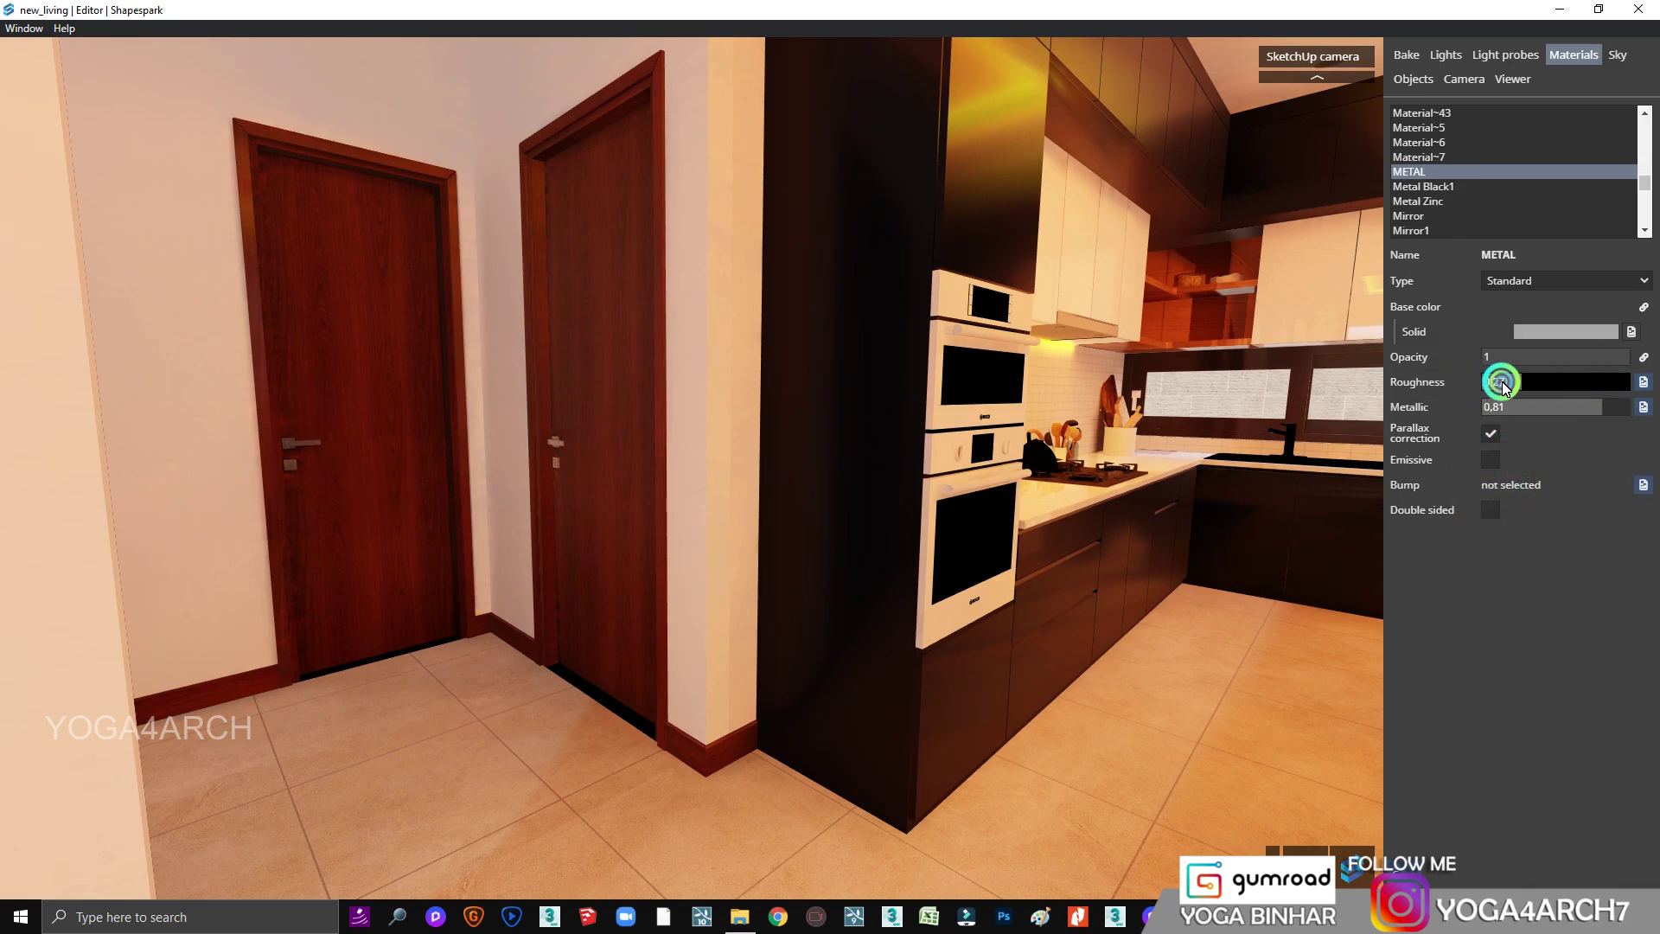
pyautogui.click(1574, 415)
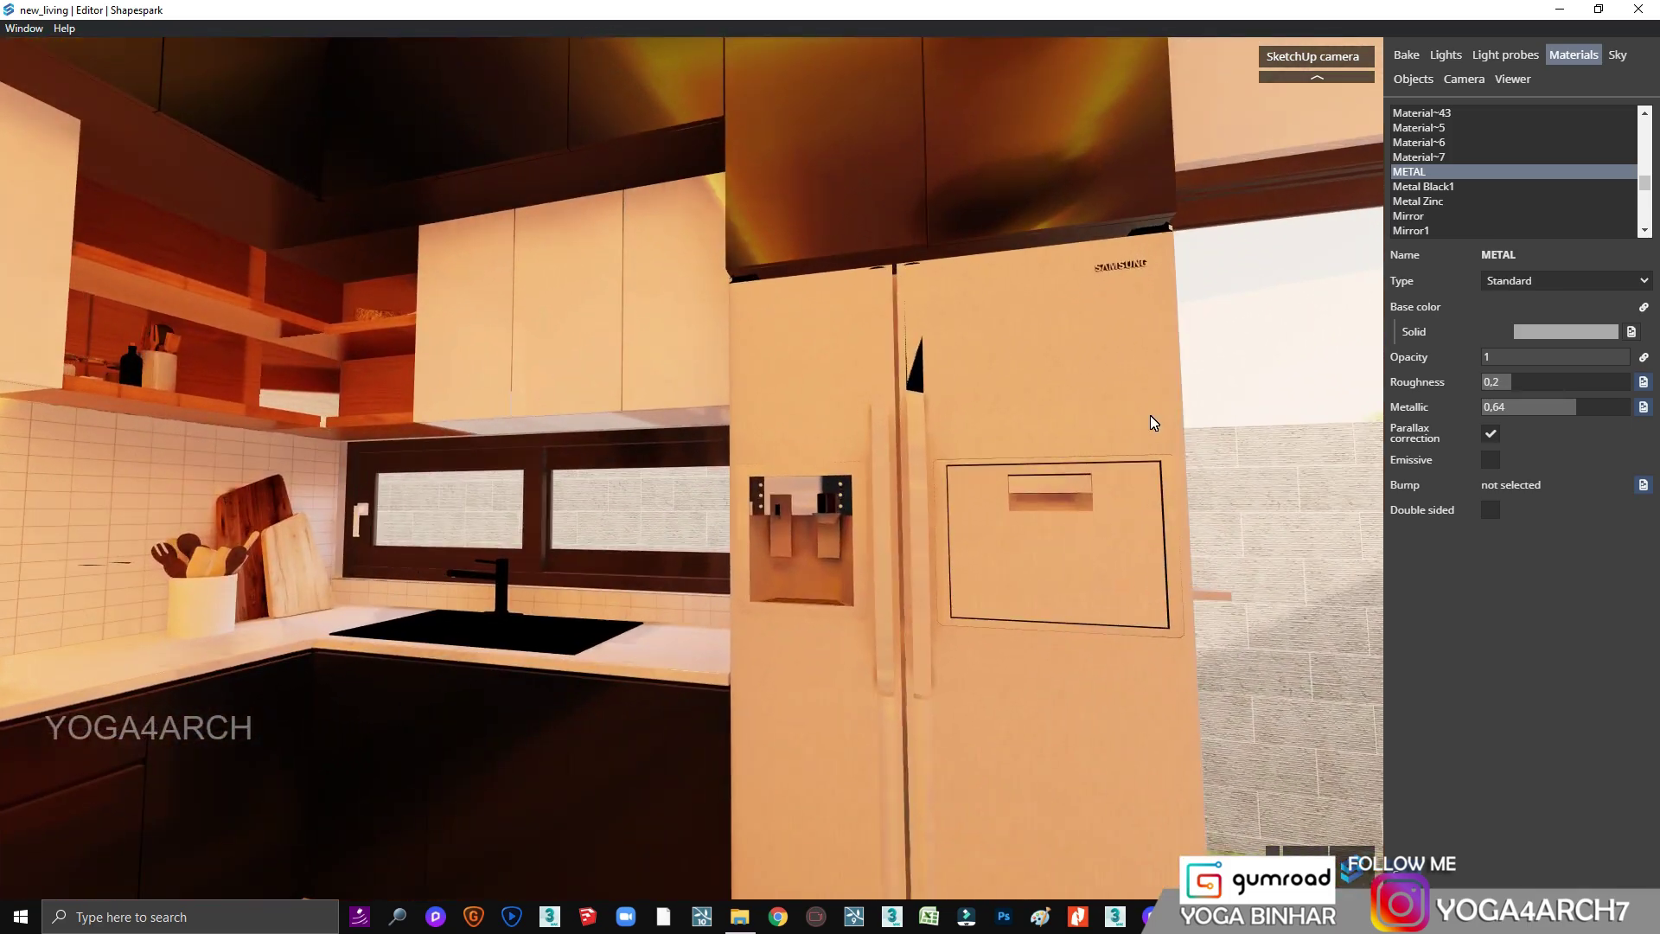
# Step: Make the fridge metallic ([Color_007]1 0,35, [Color_004] 0,55) and lower the sink's roughness
pyautogui.click(1030, 619)
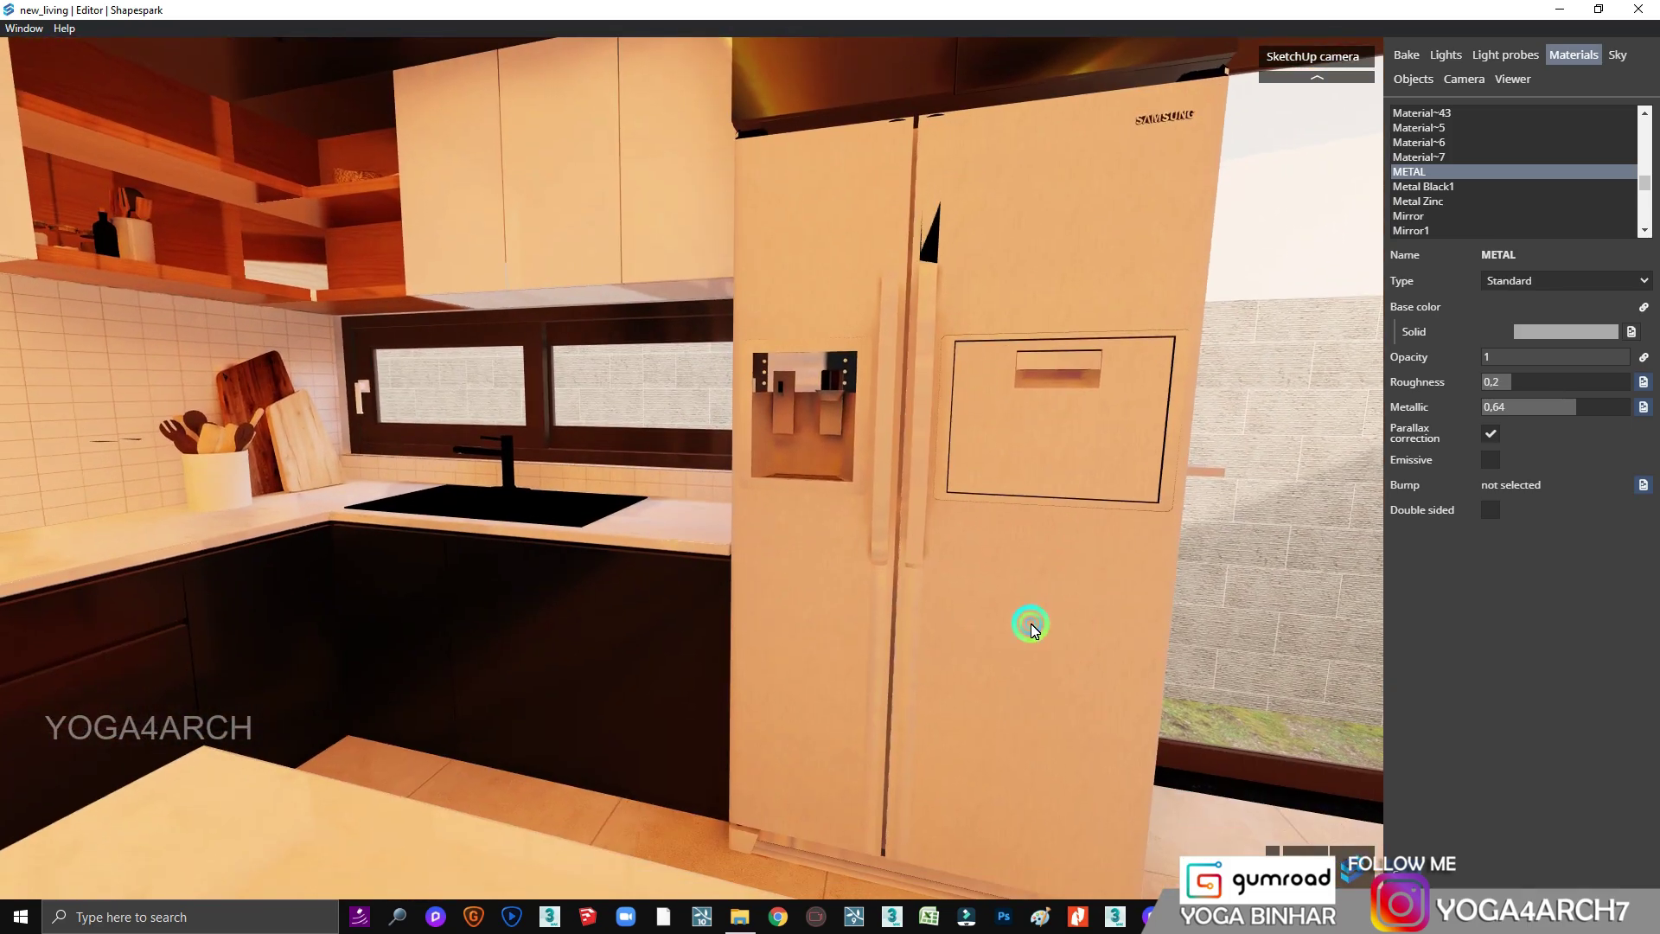
pyautogui.click(1425, 411)
pyautogui.click(1561, 433)
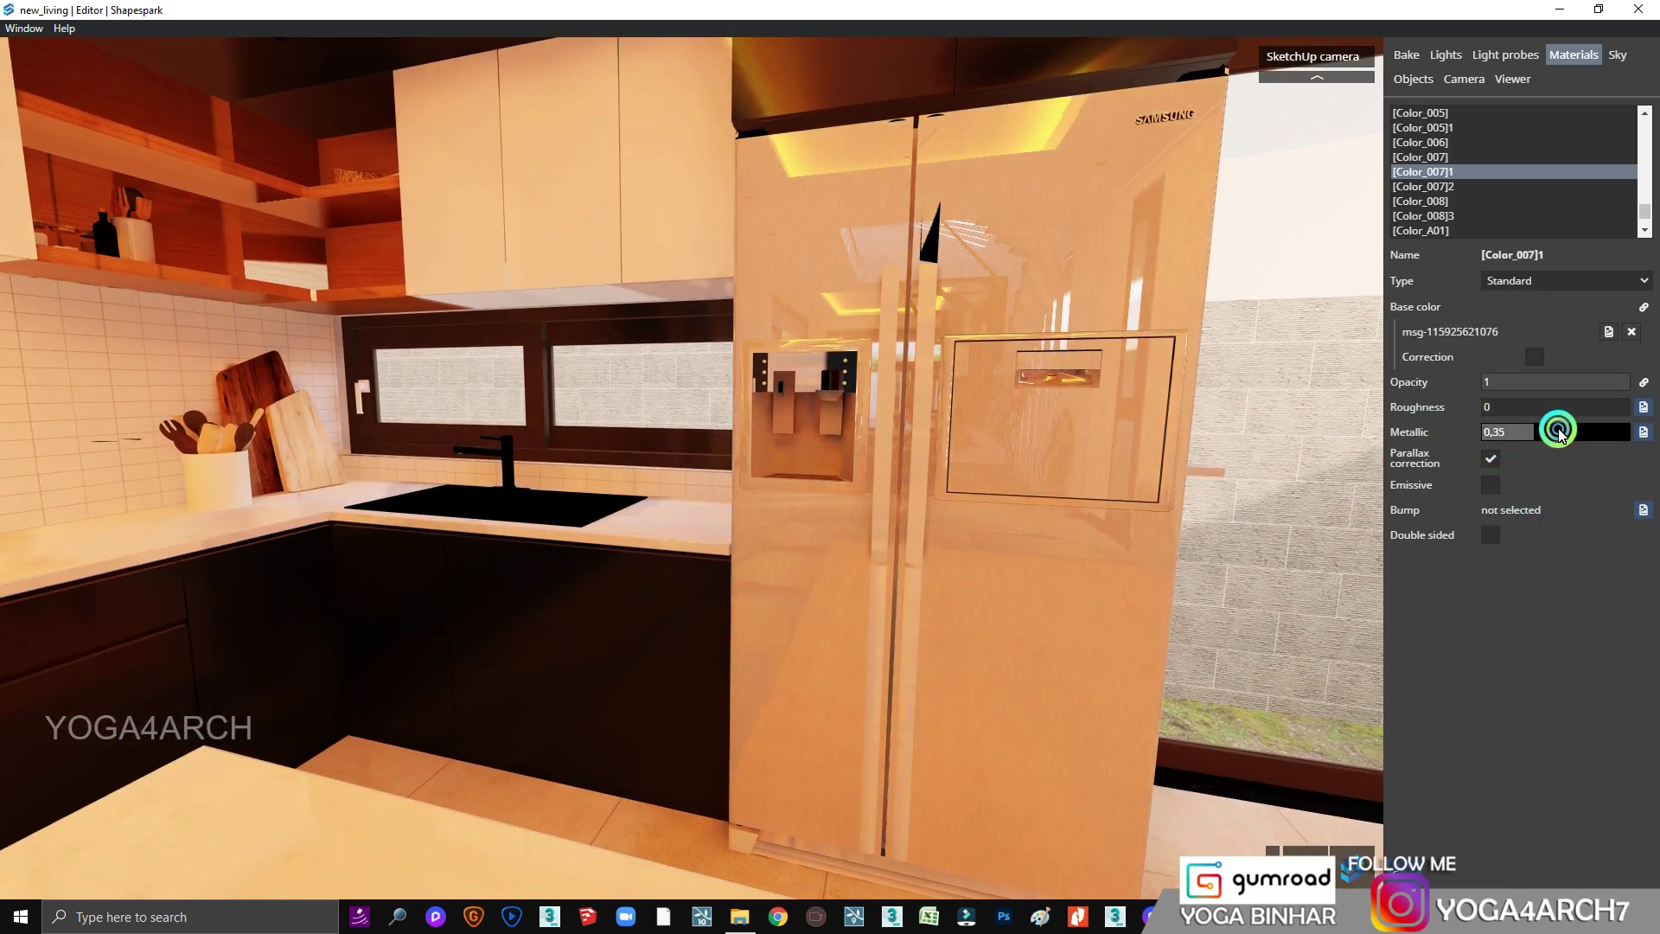
pyautogui.click(923, 423)
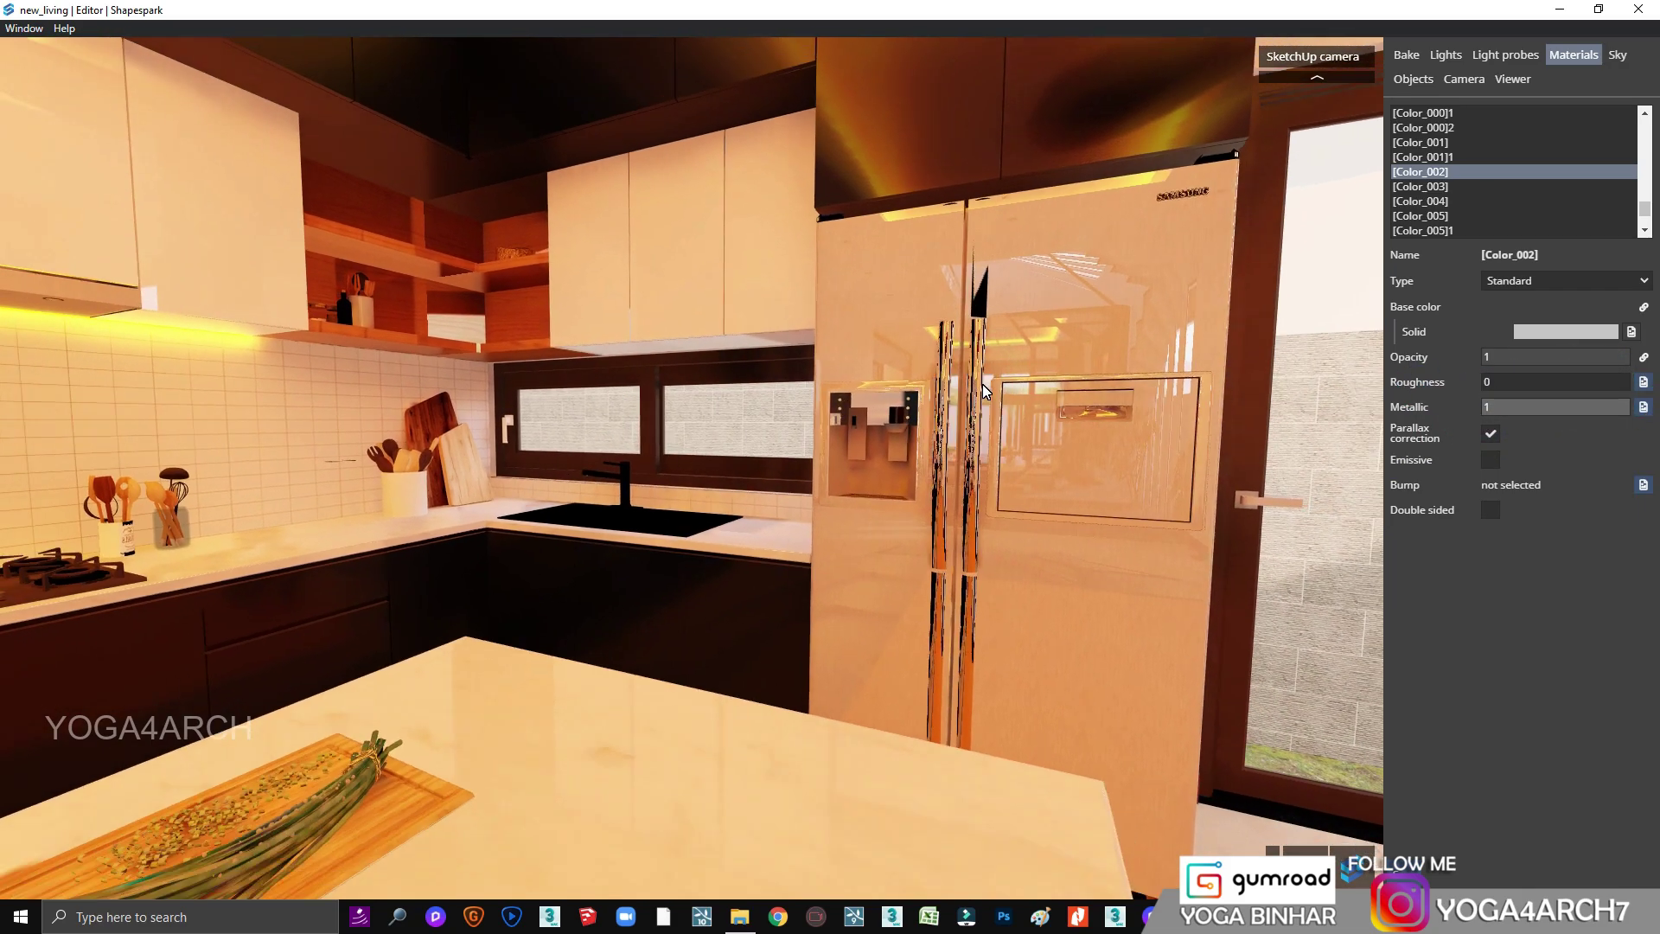
pyautogui.click(882, 471)
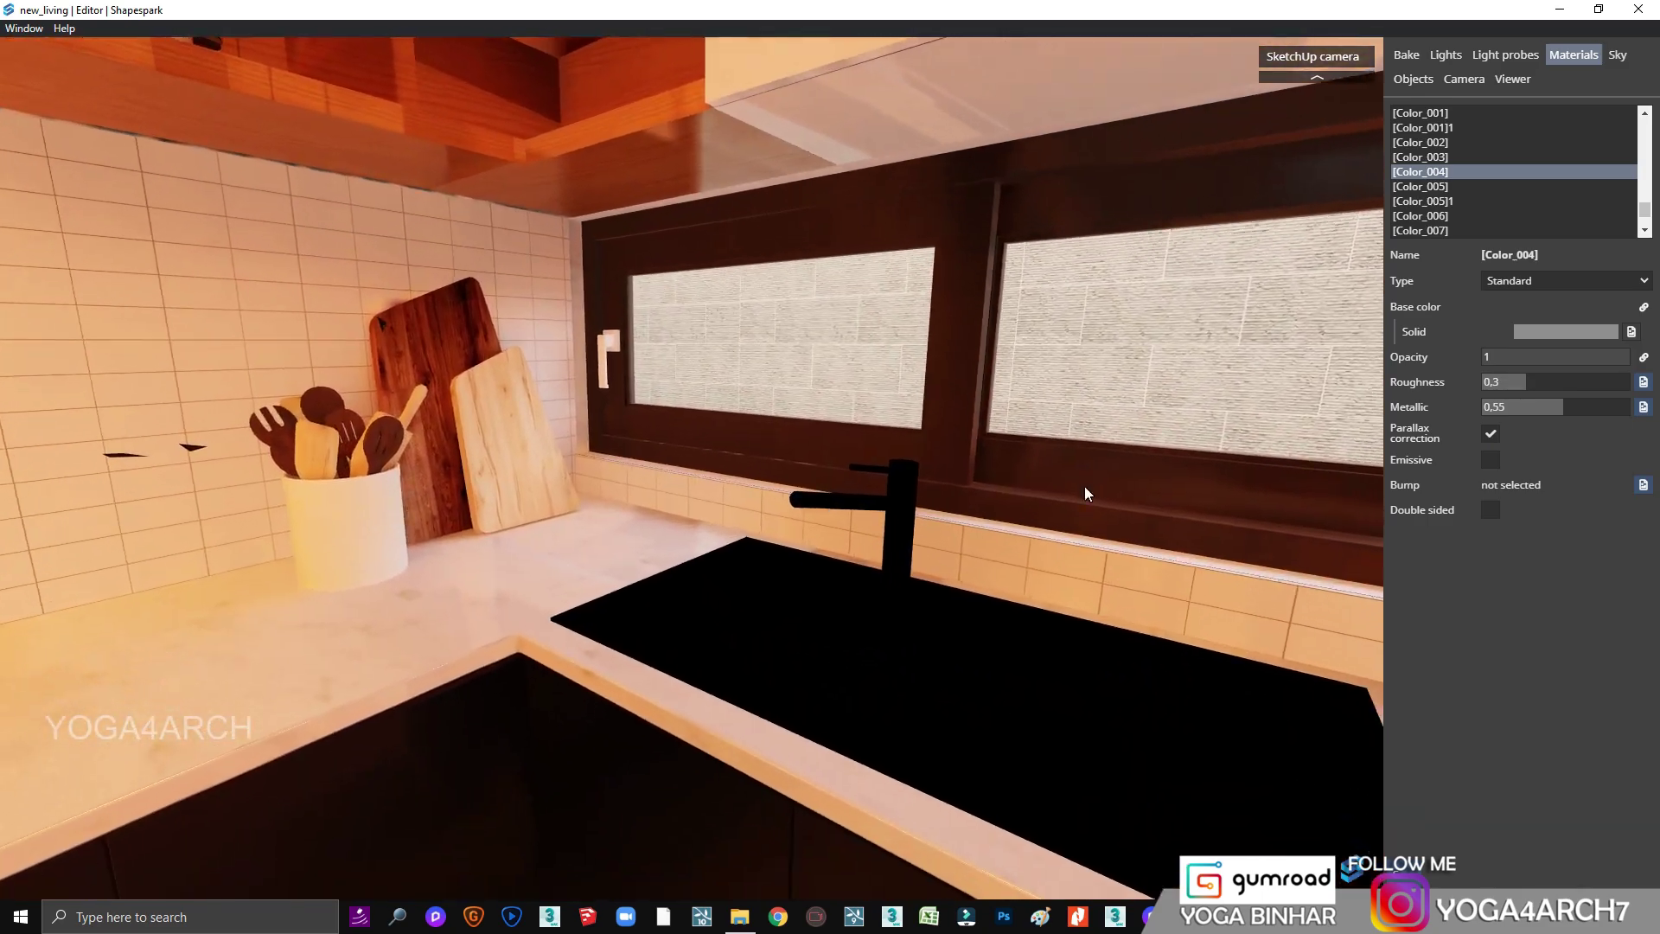
pyautogui.click(1115, 640)
pyautogui.moveTo(1556, 382)
pyautogui.mouseDown()
pyautogui.moveTo(1526, 396)
pyautogui.moveTo(1647, 294)
pyautogui.mouseUp()
# Step: Give the sink's 1. CHORME a white base colour, roughness 0,05 and metallic 0,95
pyautogui.click(1645, 309)
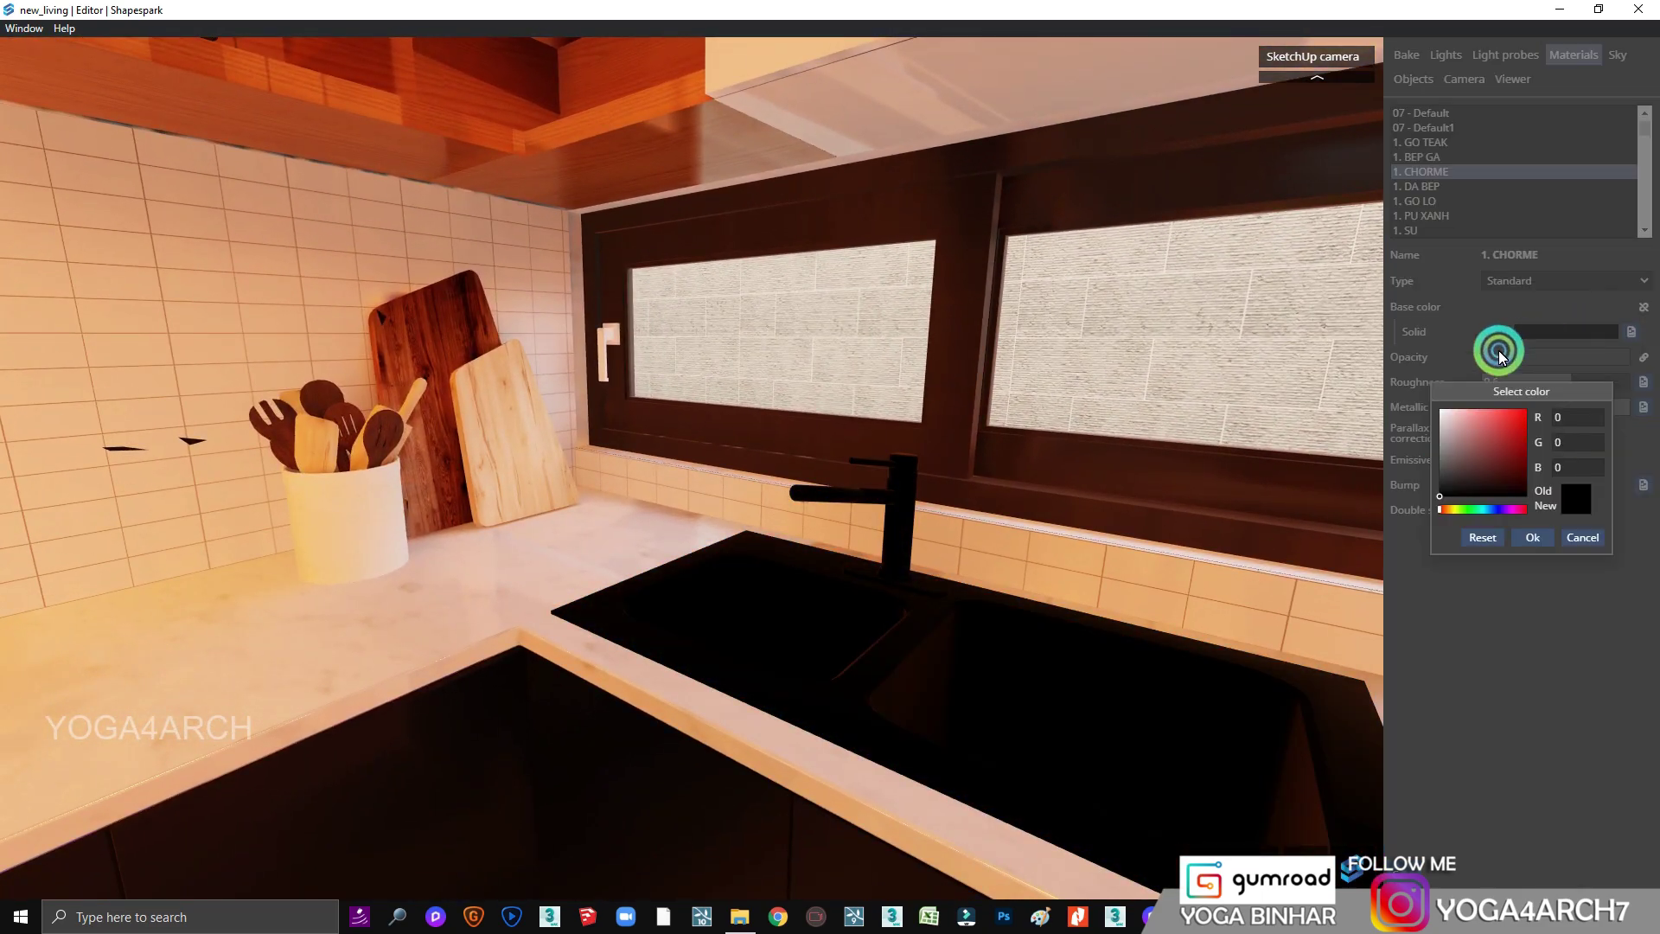
pyautogui.click(1451, 442)
pyautogui.moveTo(1437, 430)
pyautogui.mouseDown()
pyautogui.moveTo(1526, 421)
pyautogui.moveTo(1452, 396)
pyautogui.mouseUp()
pyautogui.click(1512, 510)
pyautogui.click(1442, 411)
pyautogui.click(1532, 537)
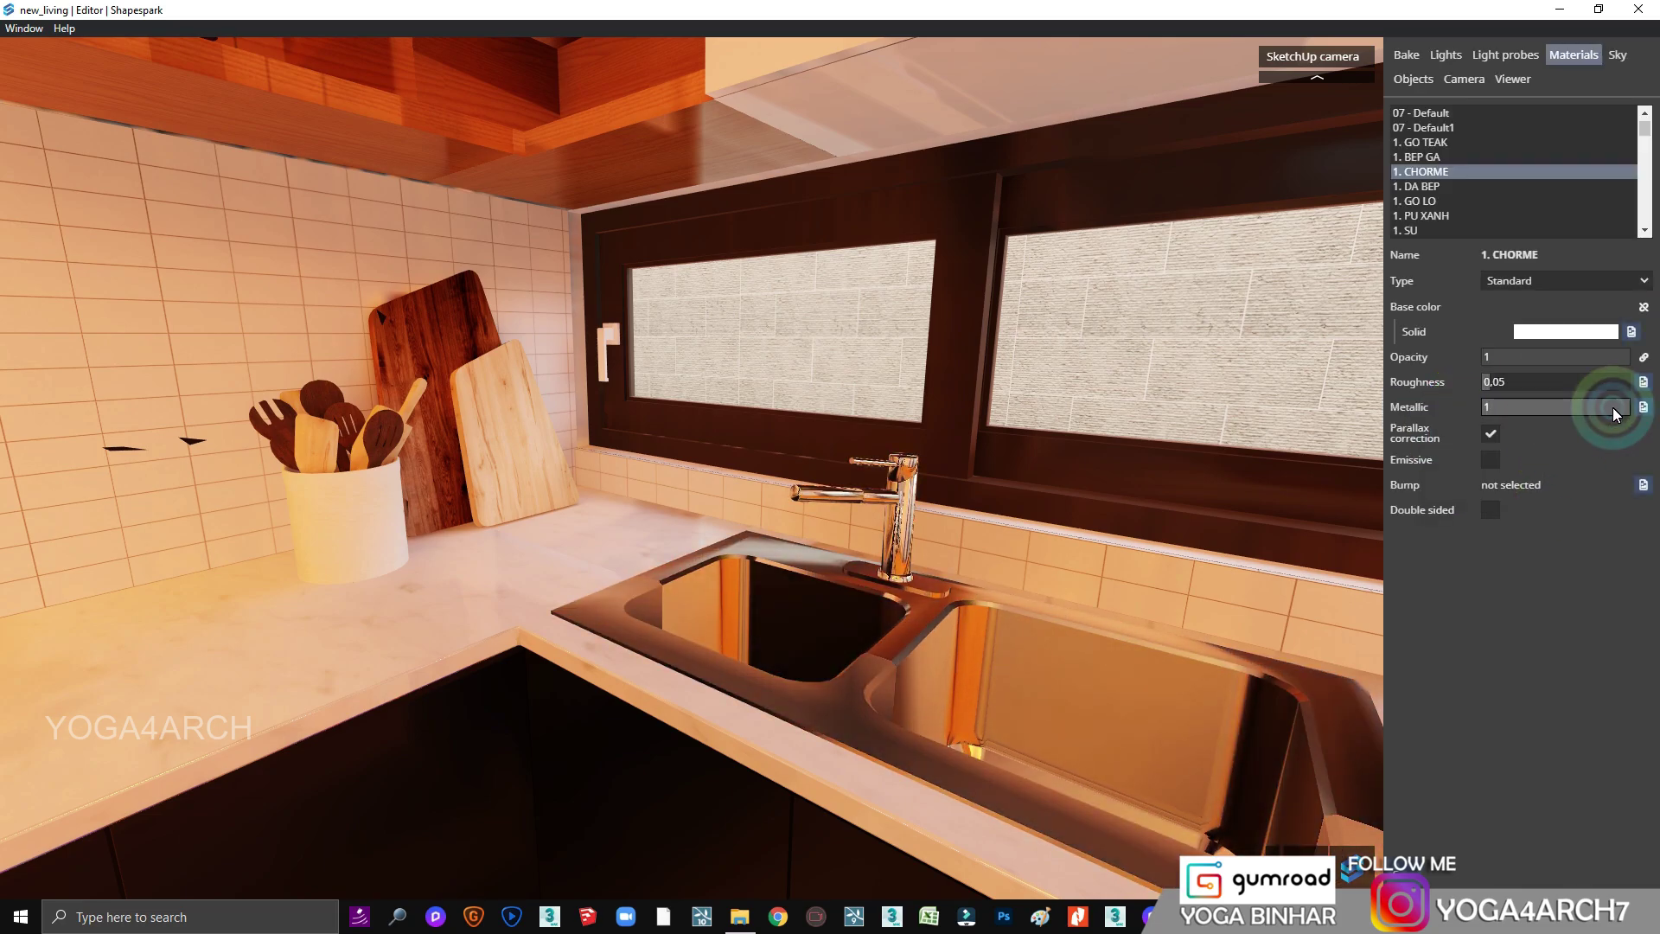
pyautogui.moveTo(1614, 414); pyautogui.dragTo(1486, 400)
# Step: Make the kettle's 1.NOX grey silver with roughness 0 and metallic 0,85
pyautogui.moveTo(1000, 359); pyautogui.dragTo(546, 468)
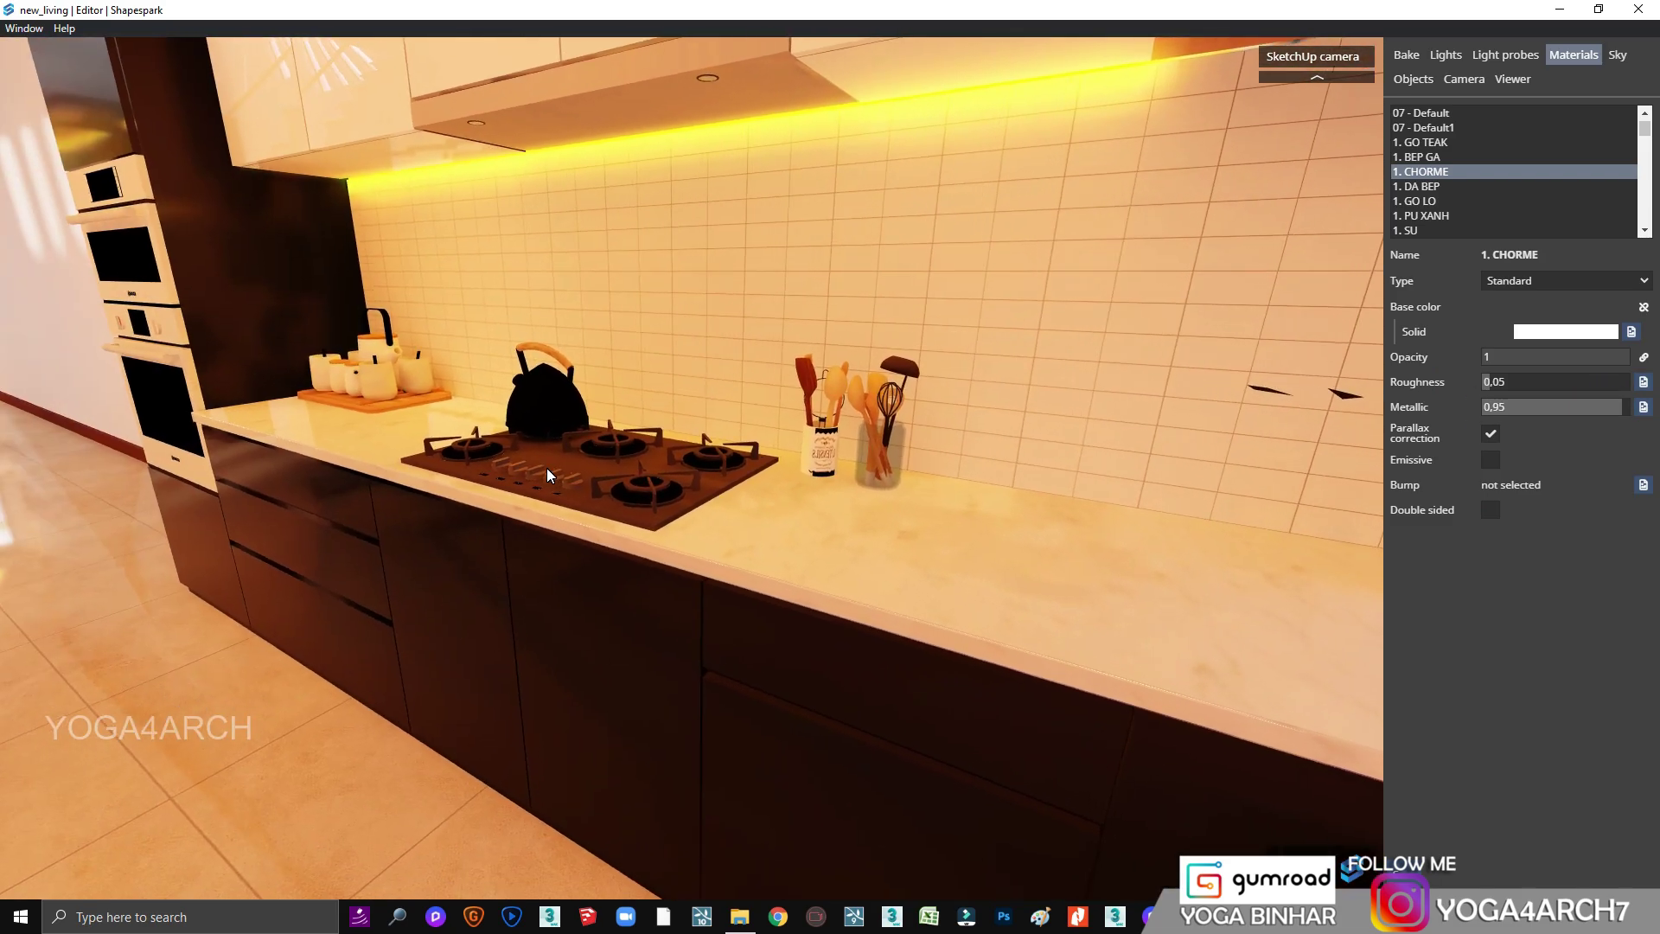
pyautogui.click(616, 474)
pyautogui.click(1566, 335)
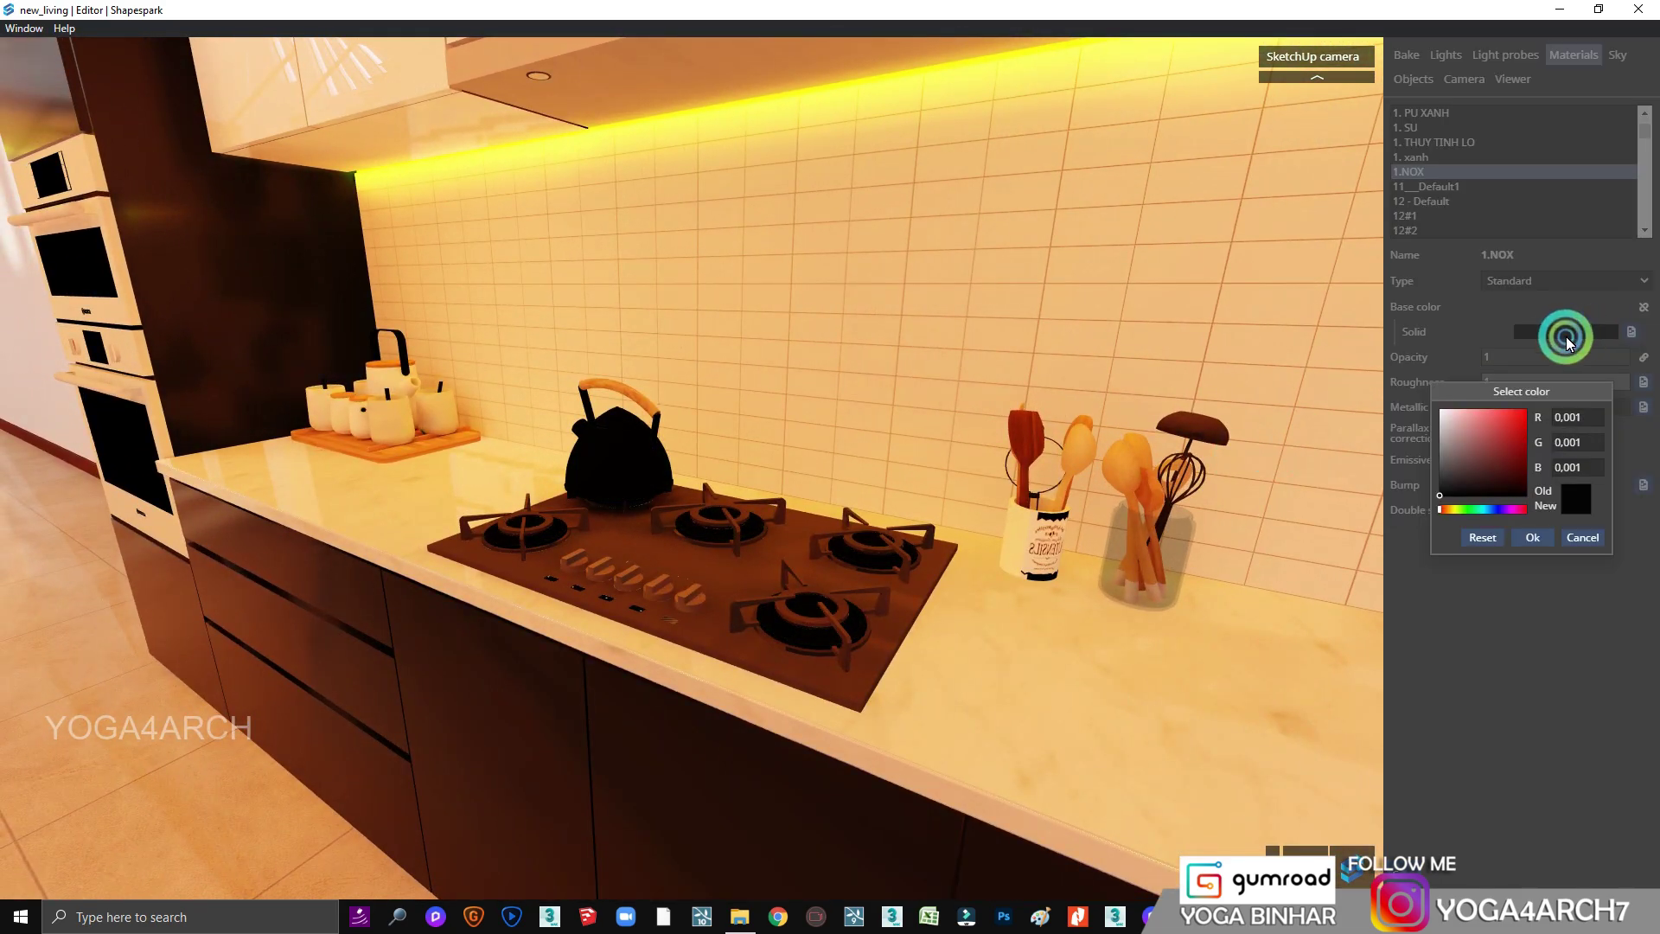
pyautogui.click(1532, 537)
pyautogui.moveTo(1587, 390)
pyautogui.mouseDown()
pyautogui.moveTo(1439, 386)
pyautogui.moveTo(1441, 439)
pyautogui.mouseUp()
pyautogui.click(1567, 331)
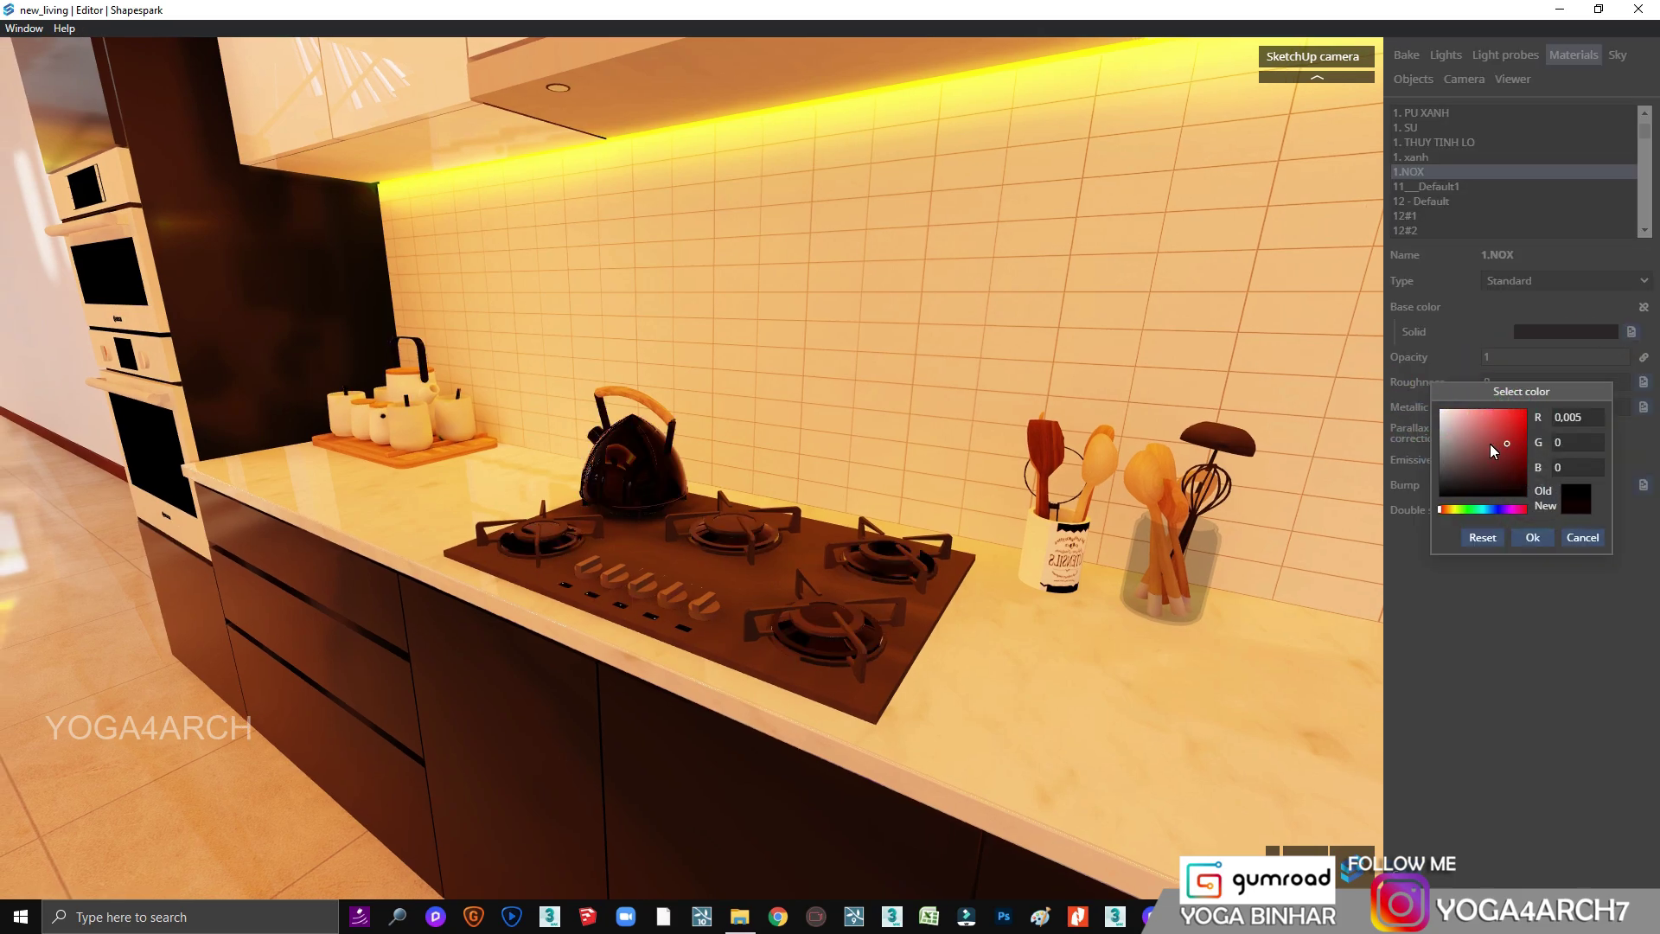
pyautogui.click(1532, 537)
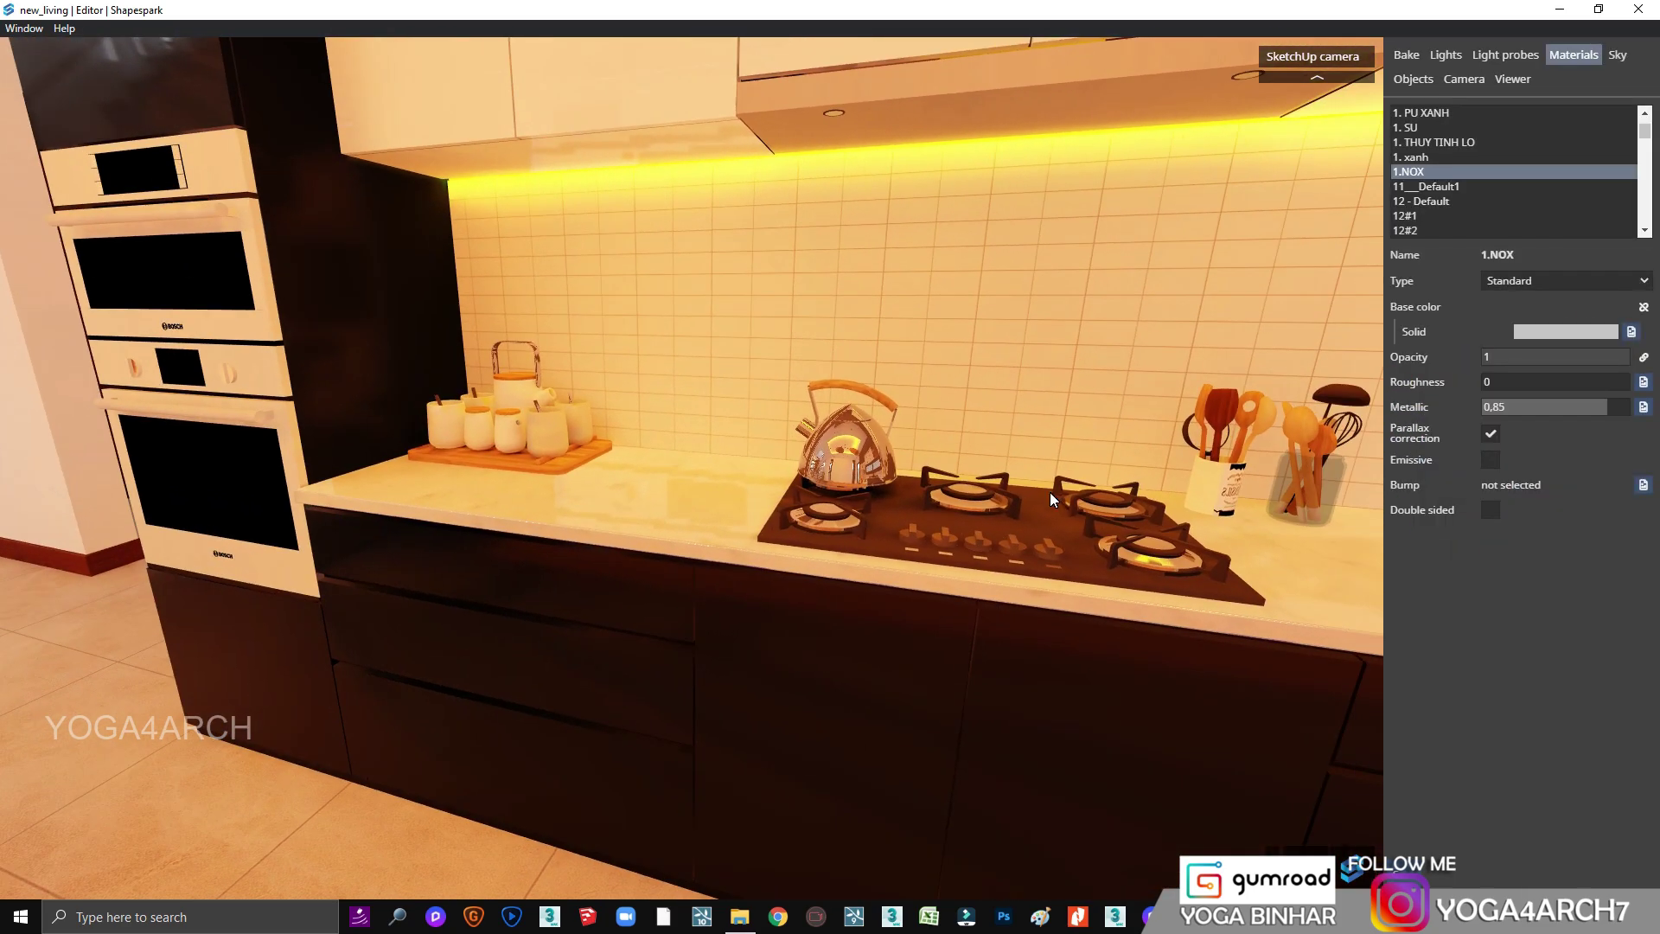
# Step: Make the gas hob's 1. BEP GA glossier with roughness about 0,06
pyautogui.click(1525, 434)
pyautogui.moveTo(1522, 381); pyautogui.dragTo(1405, 389)
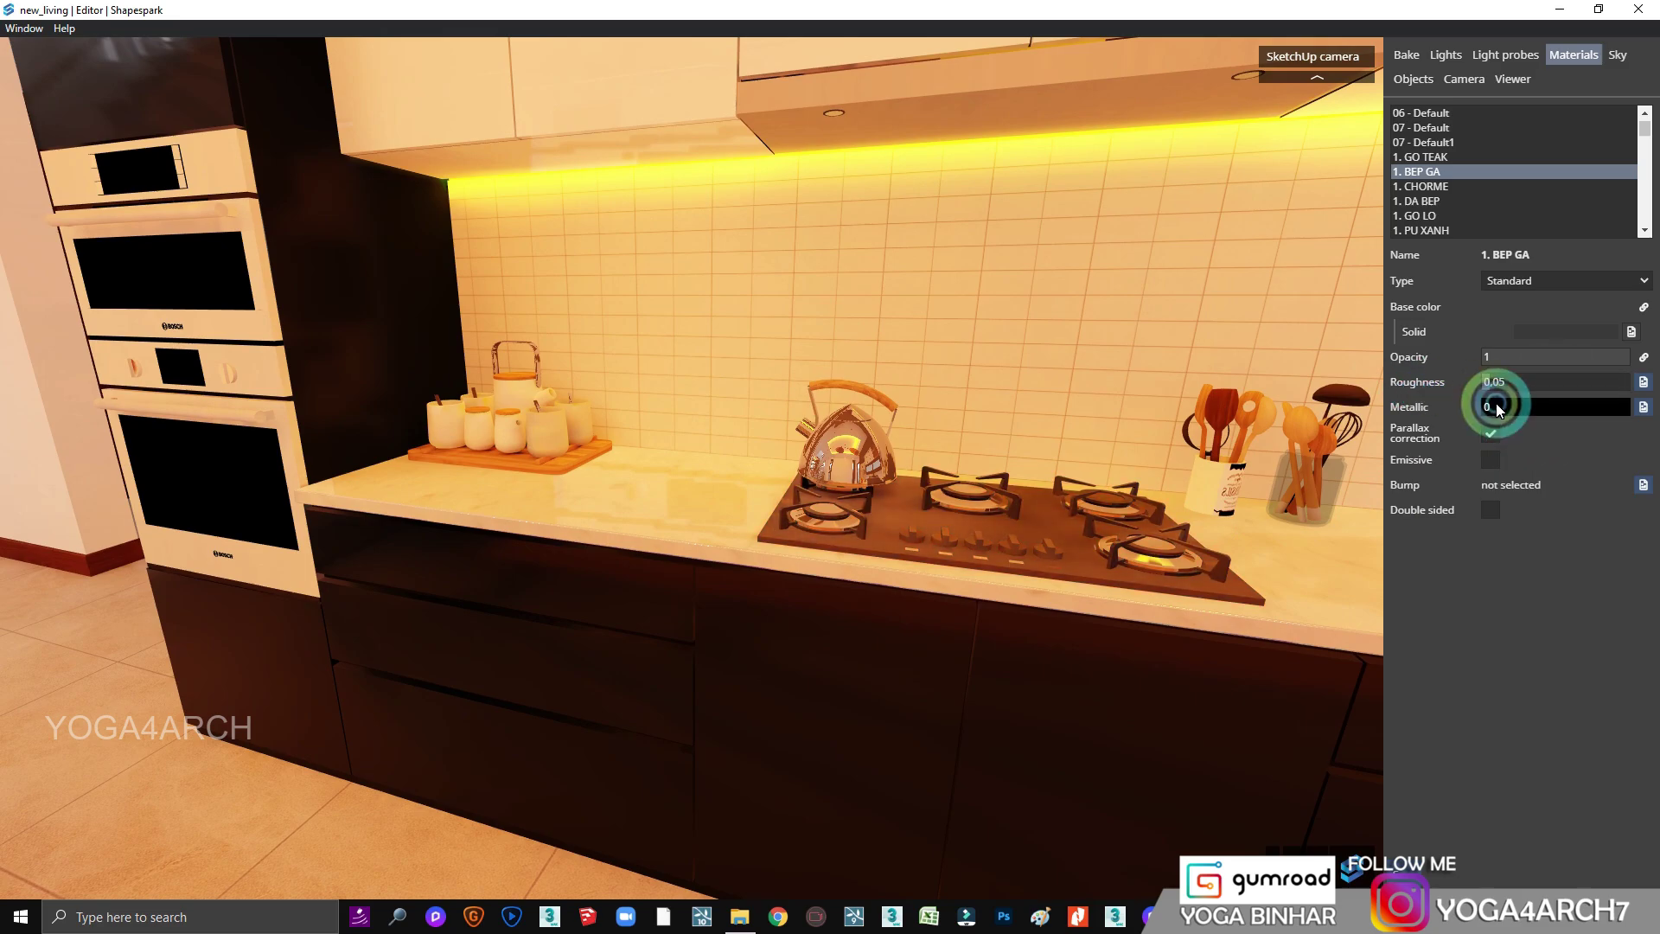
pyautogui.moveTo(1241, 403); pyautogui.dragTo(780, 475)
pyautogui.click(780, 475)
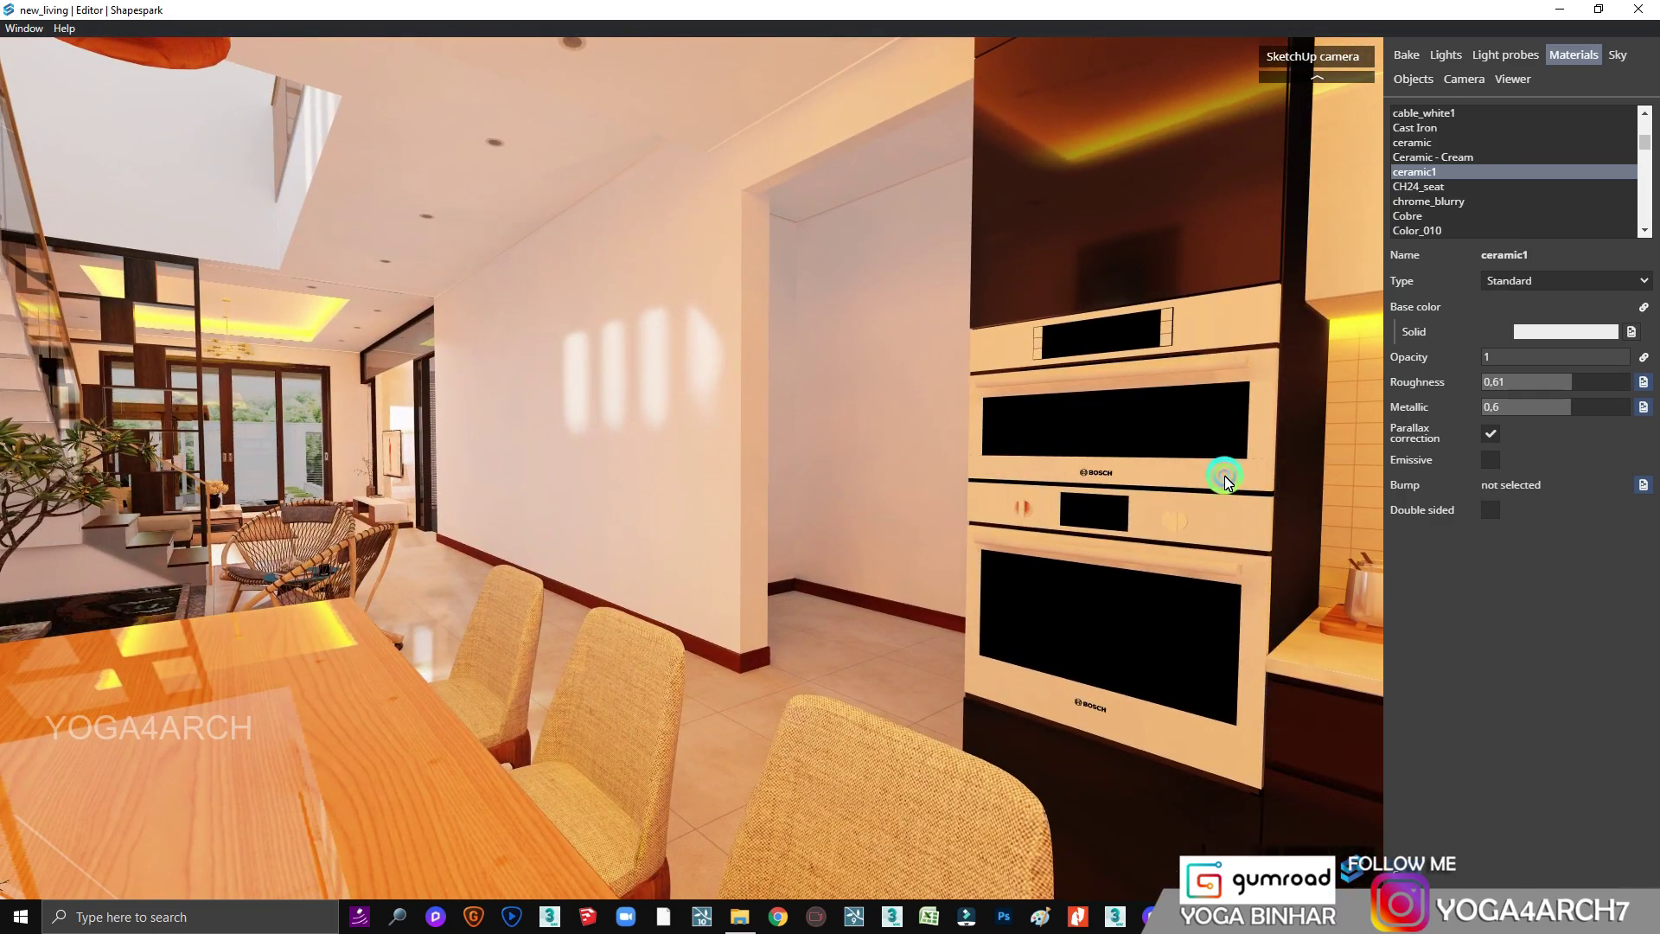
# Step: Set the oven's Mtl-Stainless Steel1 metallic to 0,9 and the pendant Cobre copper to roughness 0, metallic 0,93
pyautogui.click(1224, 476)
pyautogui.moveTo(1498, 414); pyautogui.dragTo(1615, 408)
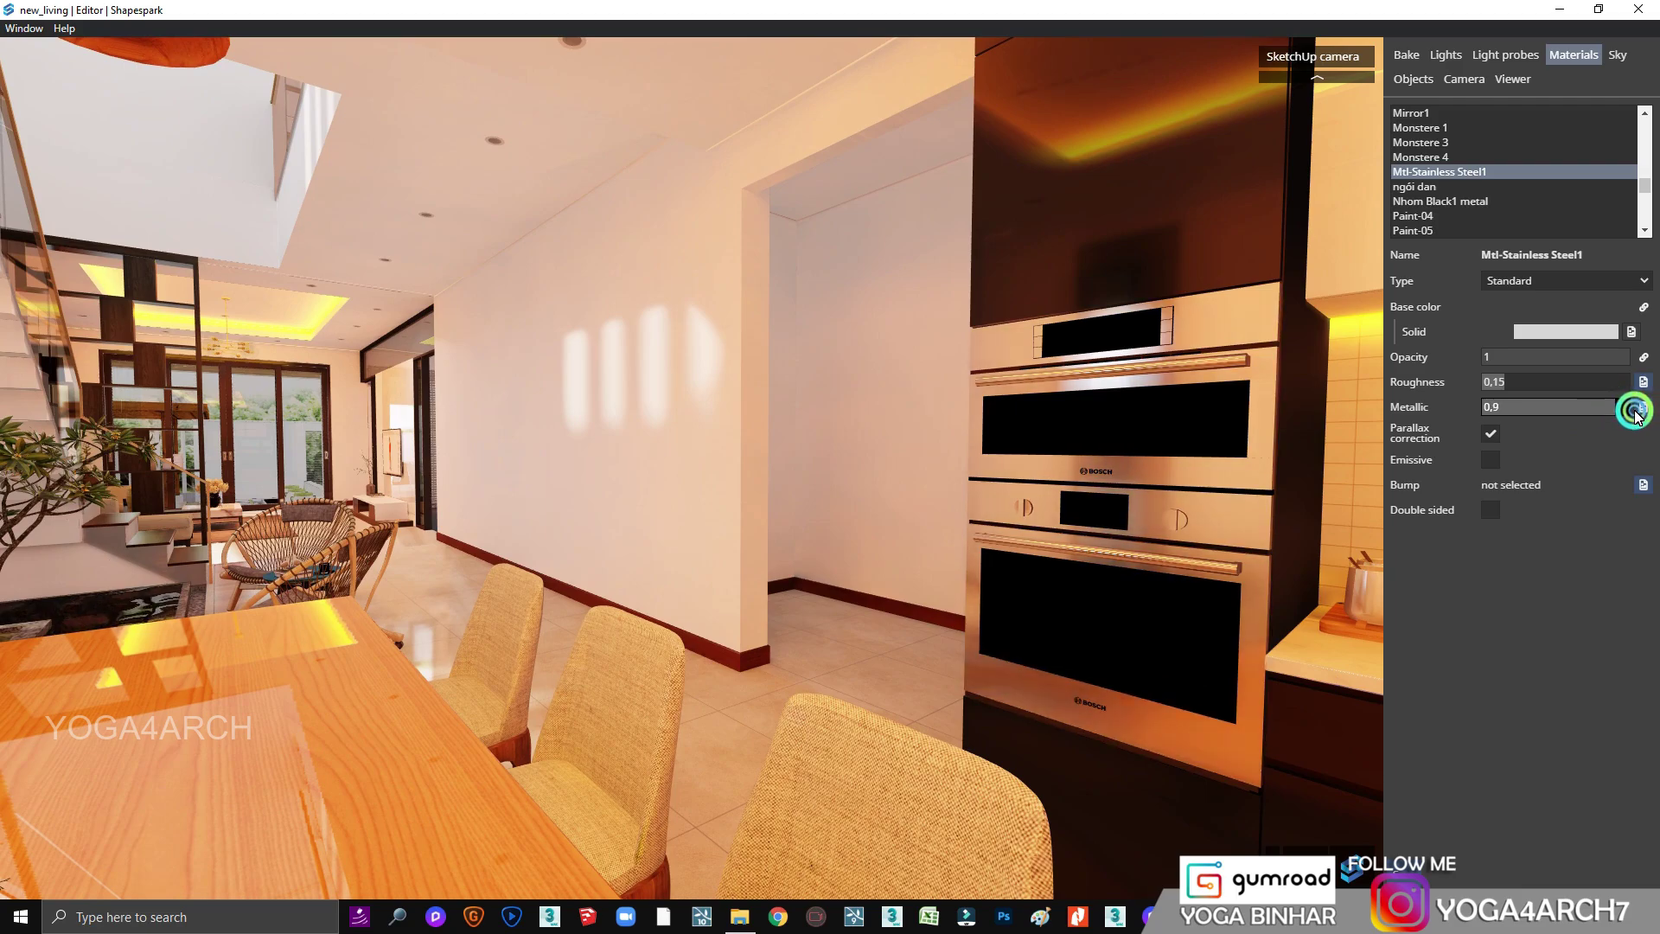
pyautogui.click(1190, 432)
pyautogui.click(1499, 408)
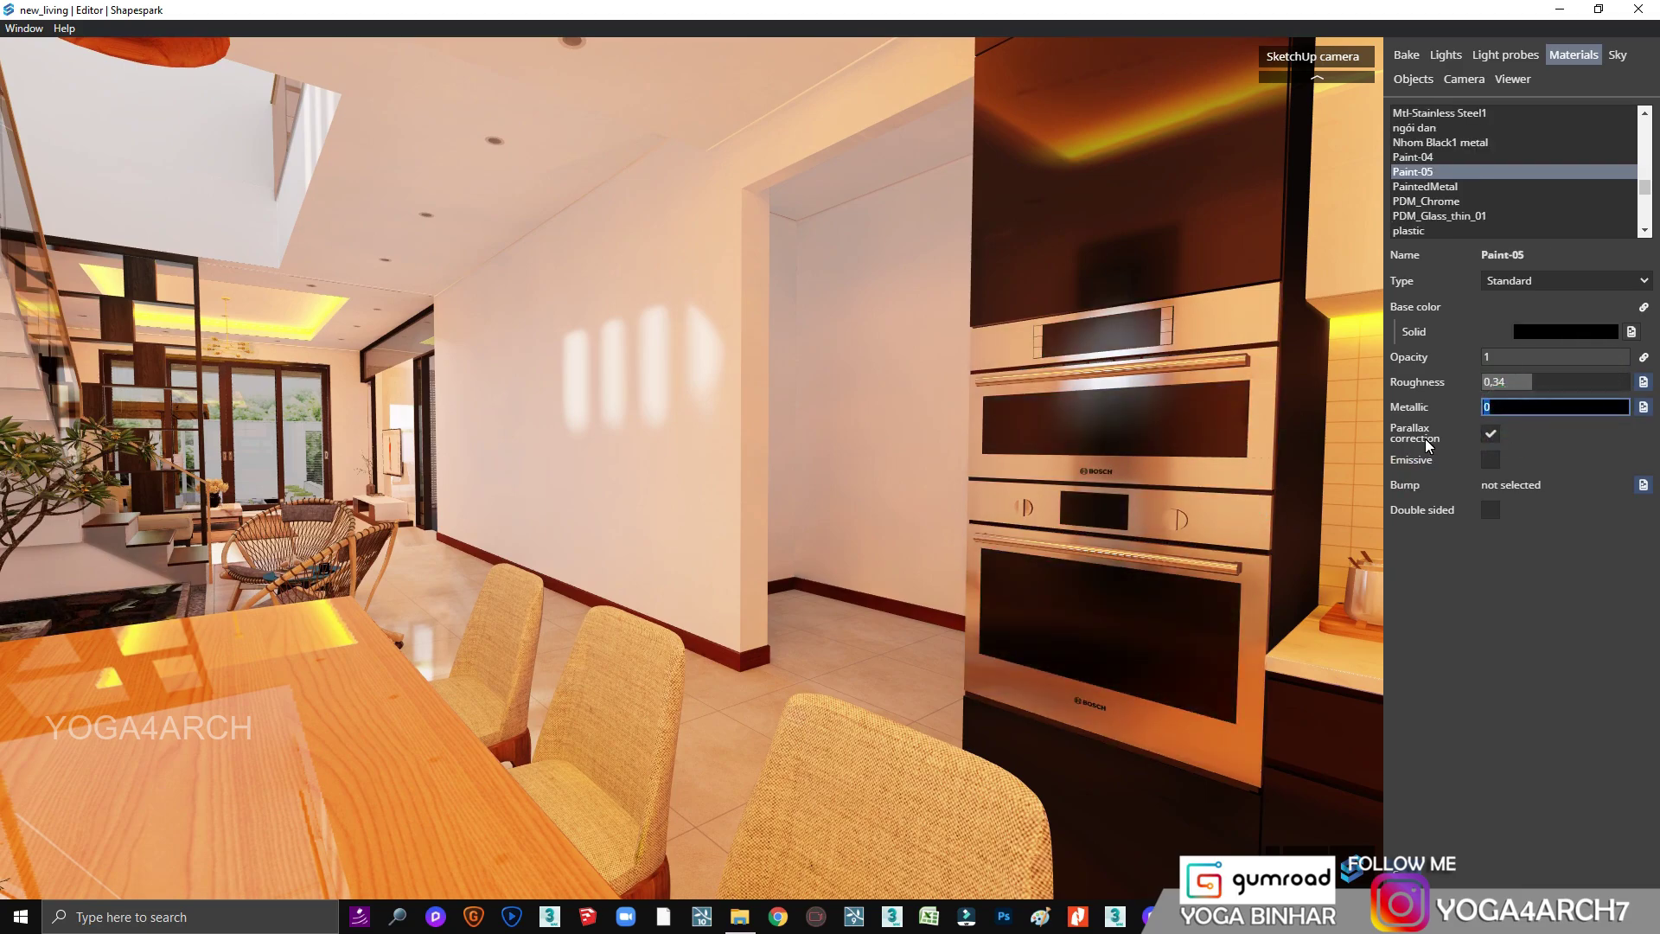
pyautogui.moveTo(1375, 472)
pyautogui.mouseDown()
pyautogui.moveTo(751, 460)
pyautogui.moveTo(1234, 464)
pyautogui.moveTo(934, 437)
pyautogui.mouseUp()
pyautogui.click(1284, 307)
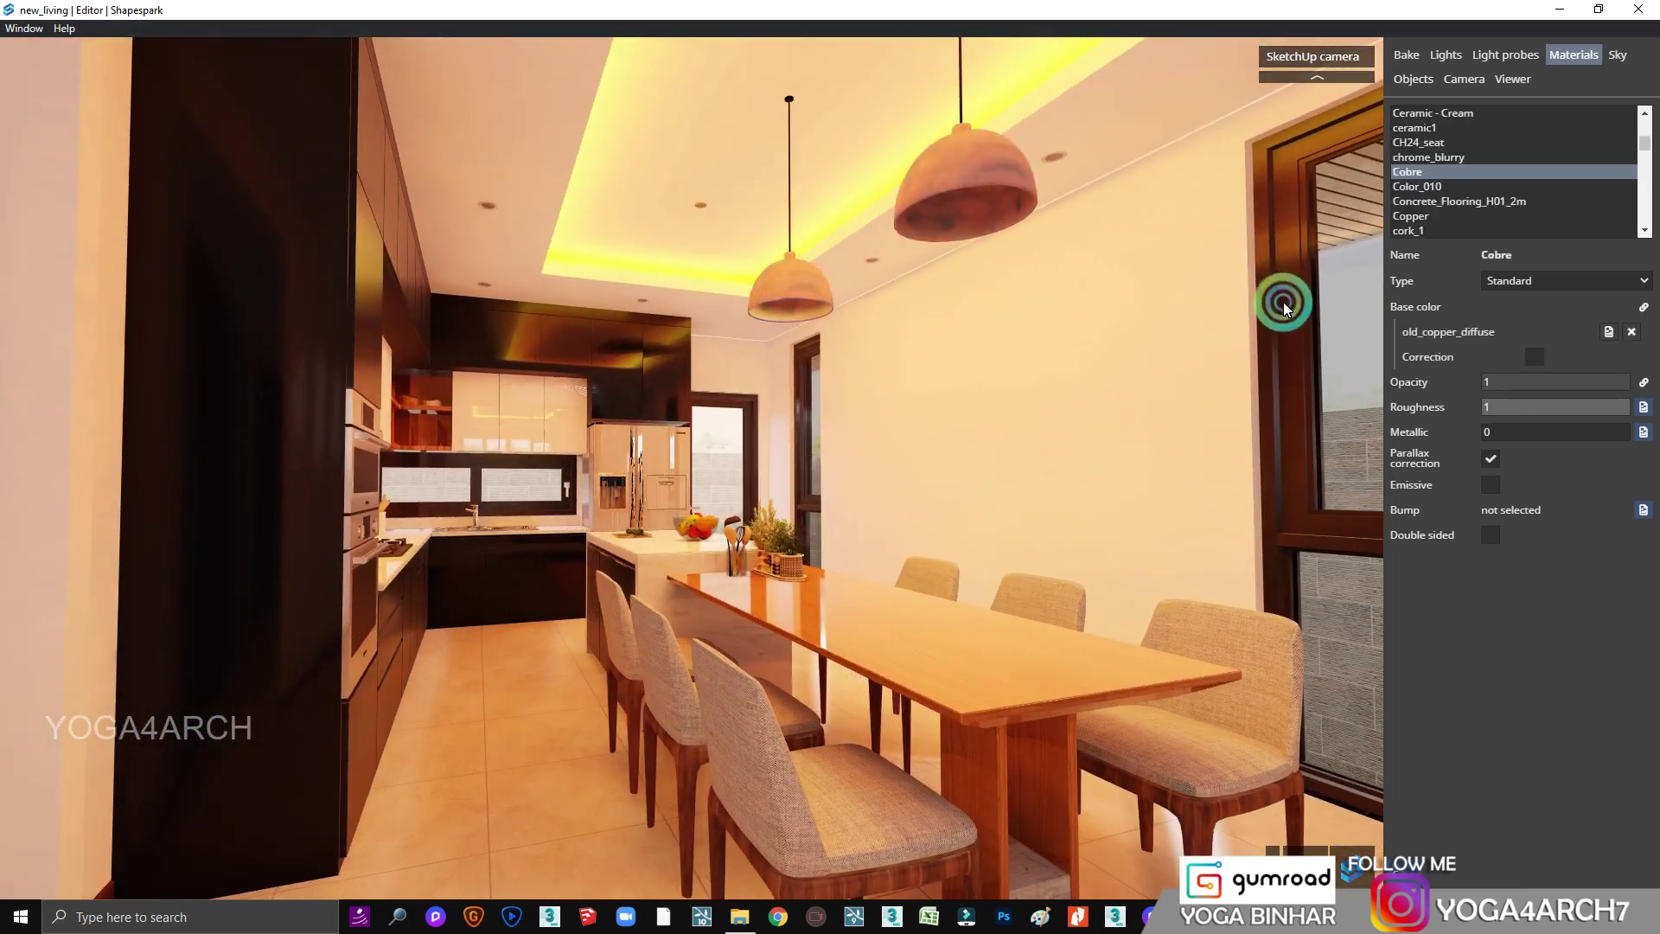
pyautogui.moveTo(1492, 432)
pyautogui.mouseDown()
pyautogui.moveTo(1619, 432)
pyautogui.moveTo(1506, 413)
pyautogui.mouseUp()
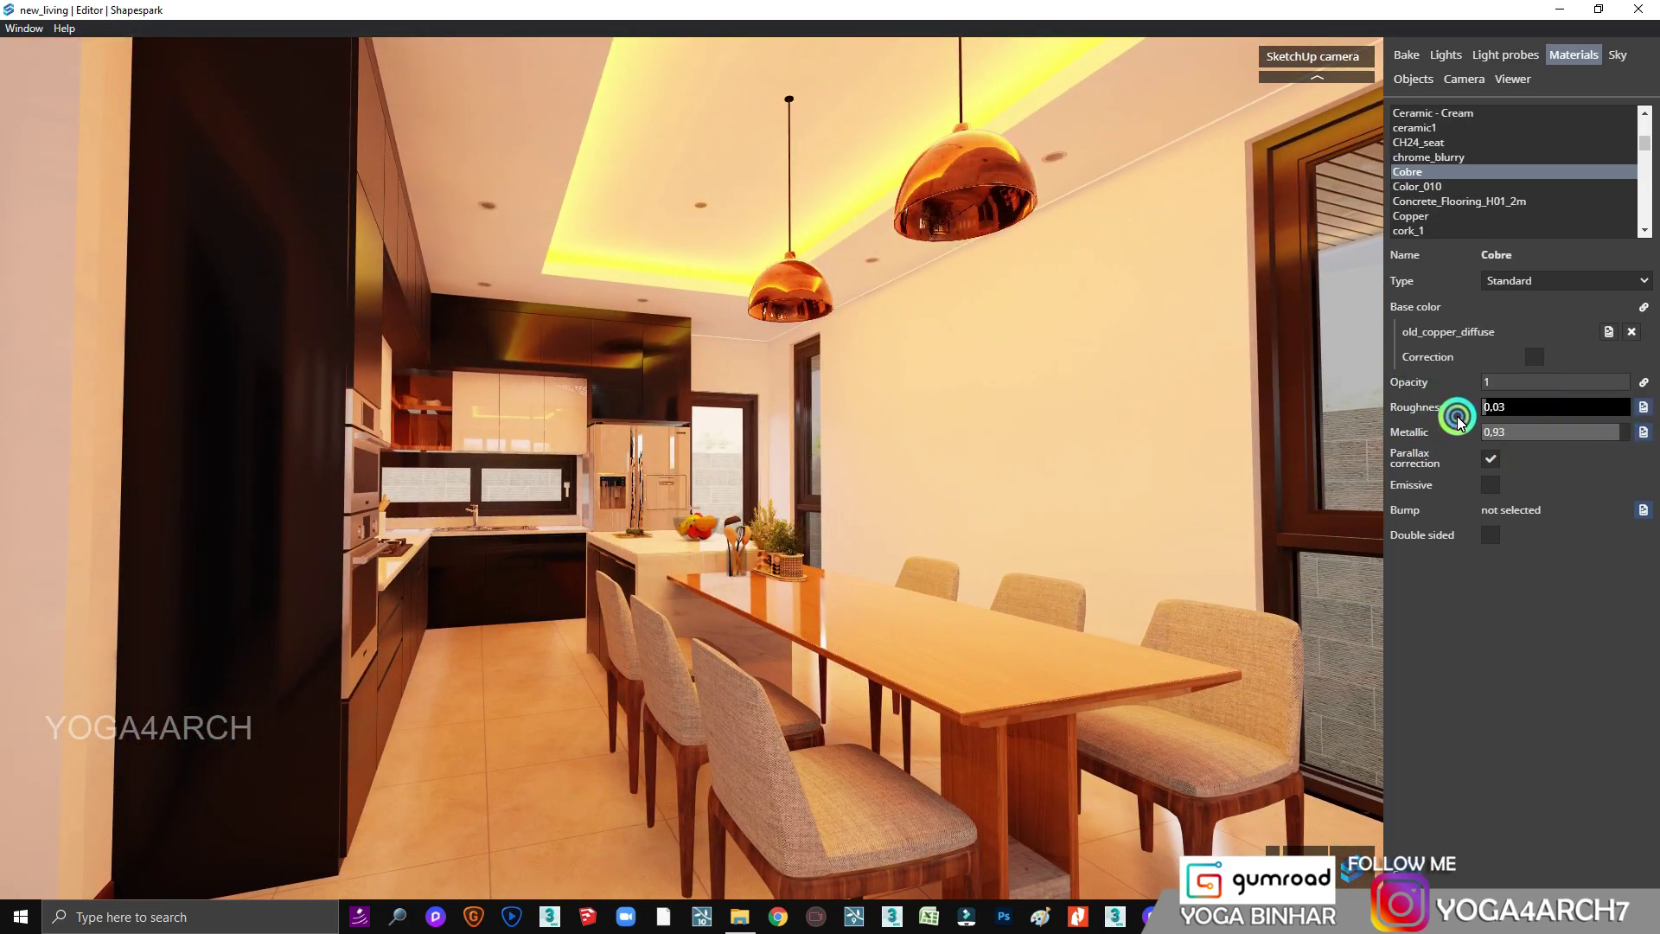
# Step: Give the shelf pictures tranh/tranh1, vase logoly and lamp [Color_007] a slight metallic sheen, around 0,2
pyautogui.moveTo(946, 433)
pyautogui.mouseDown()
pyautogui.moveTo(1056, 463)
pyautogui.moveTo(755, 393)
pyautogui.mouseUp()
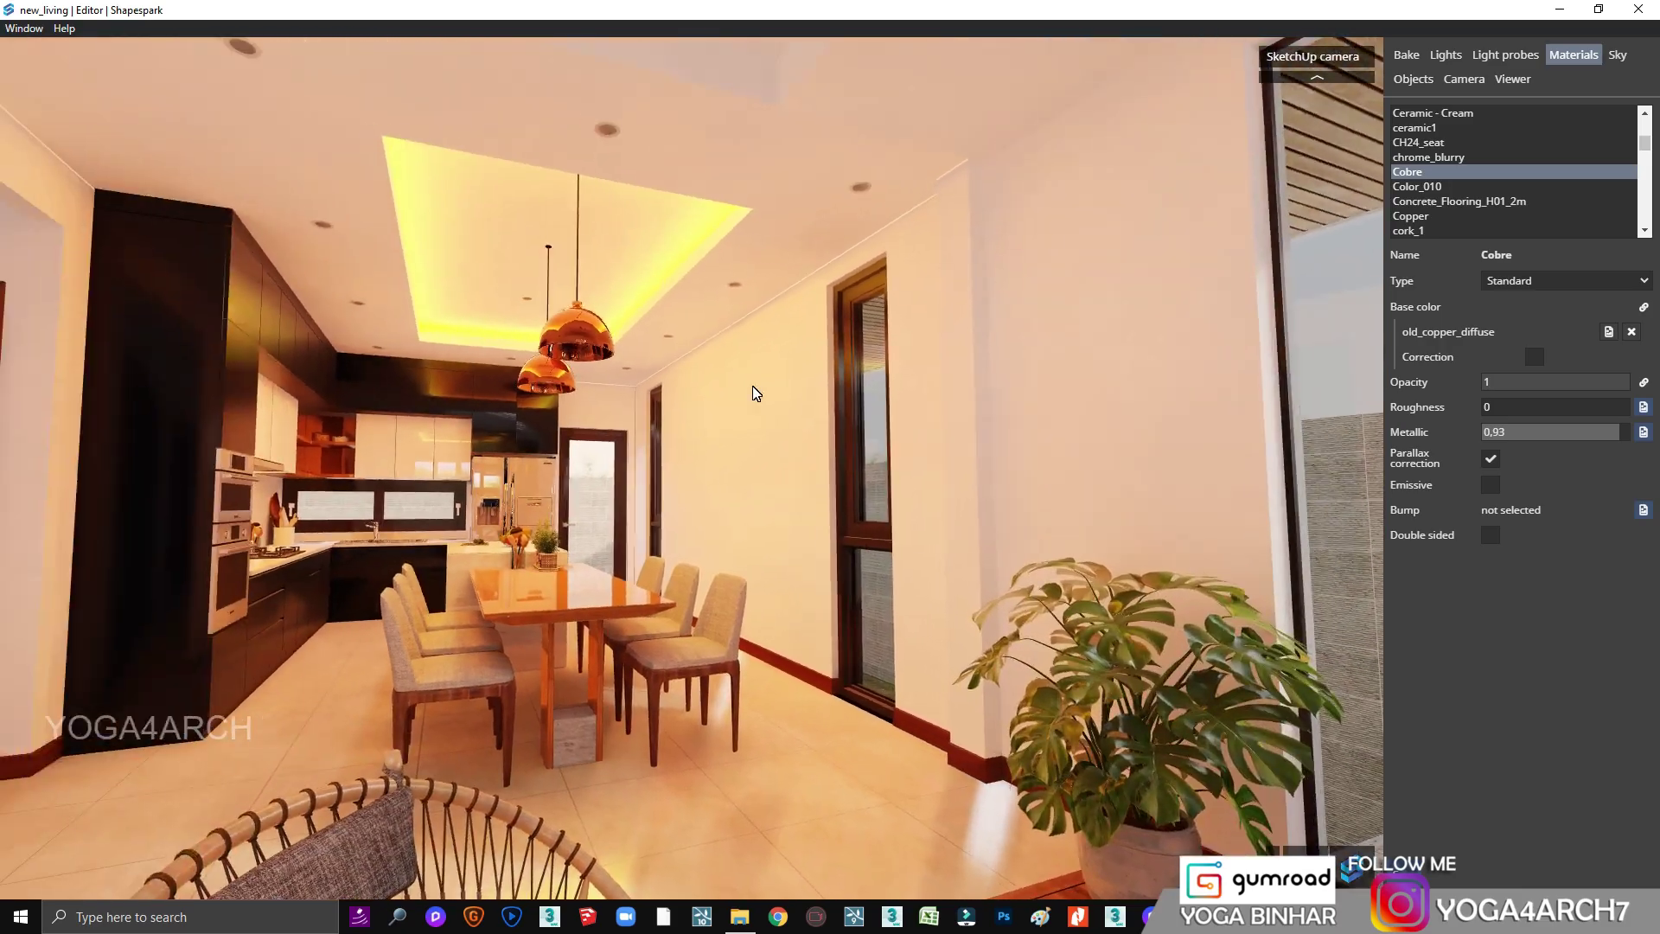
pyautogui.press('Down')
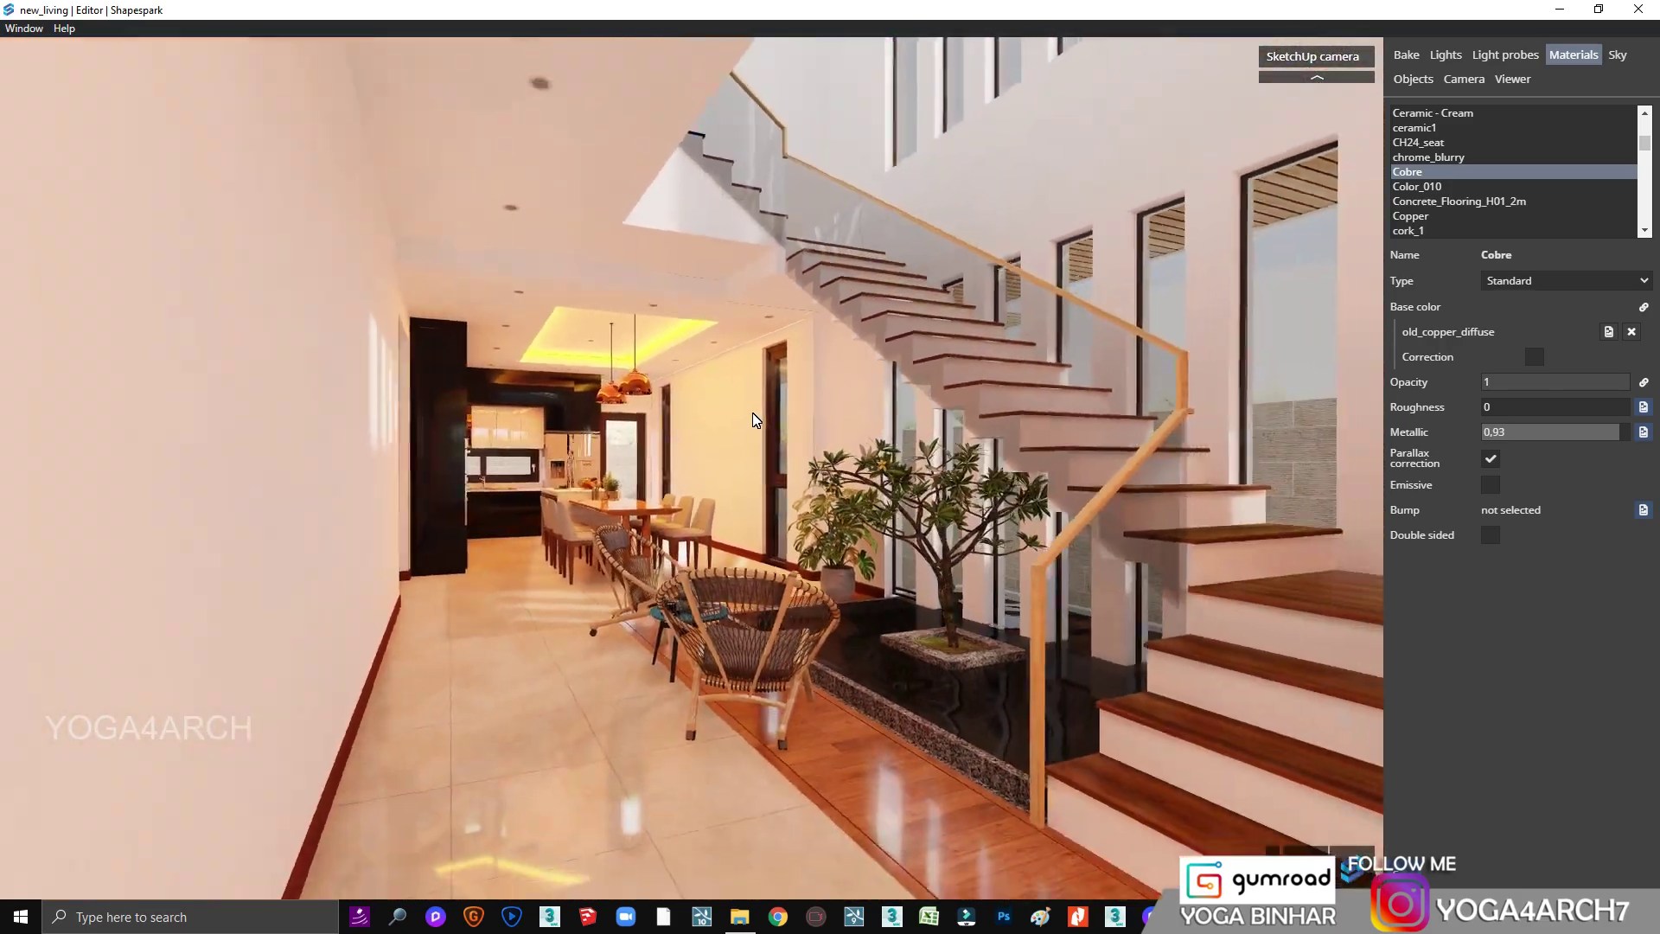
pyautogui.press('Right')
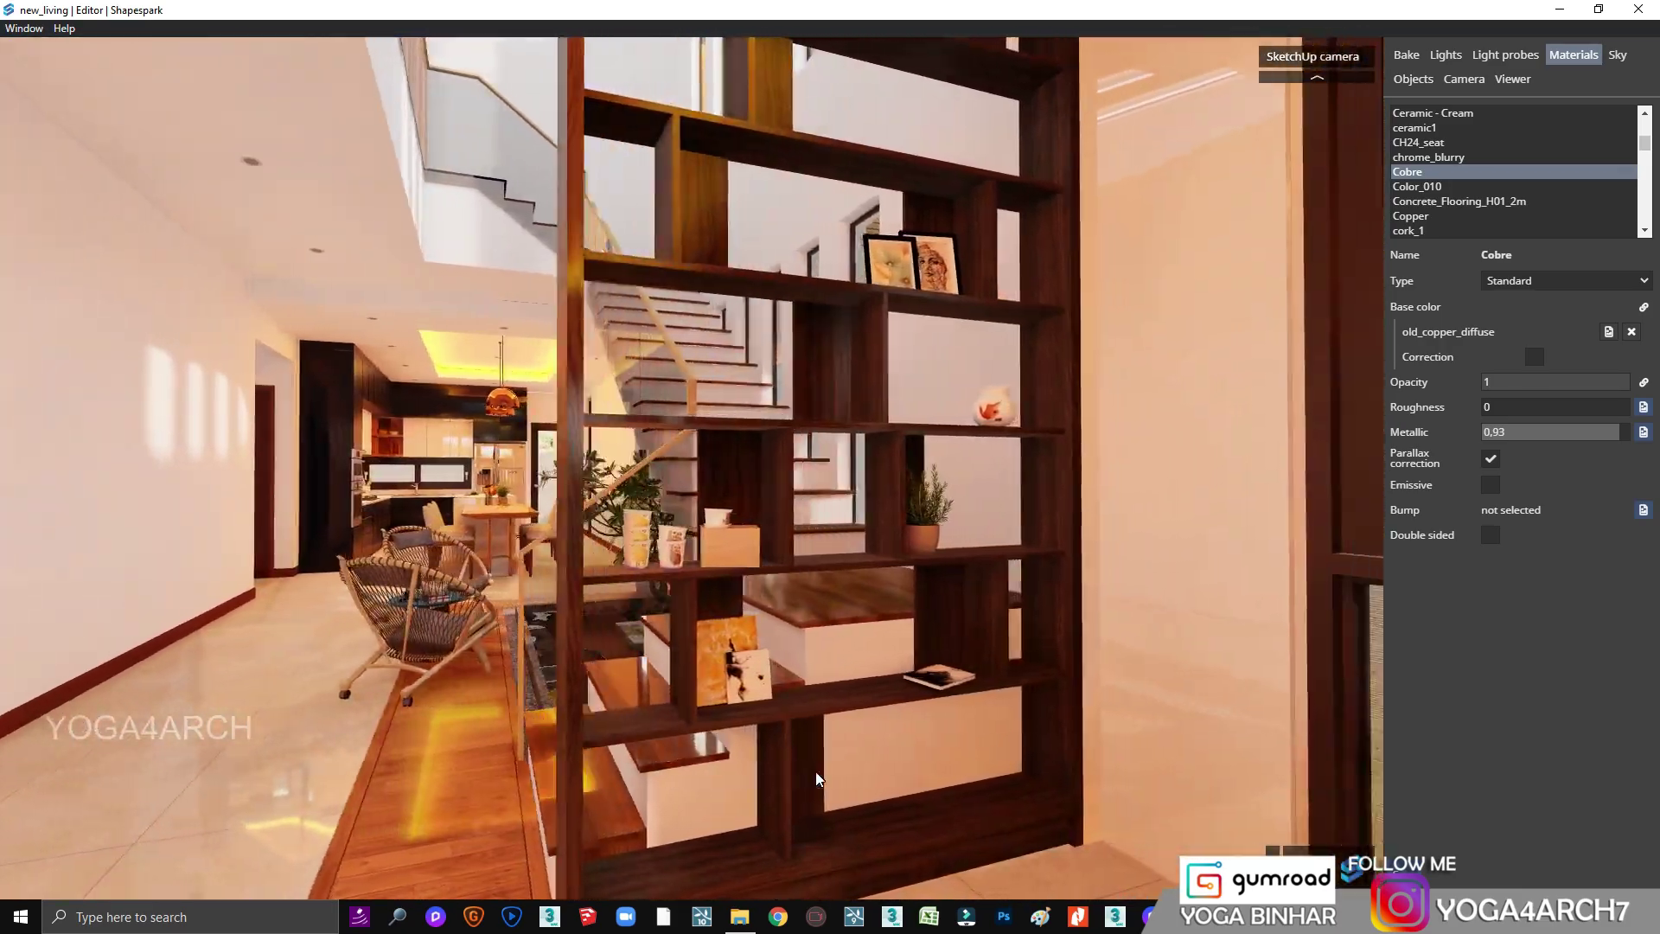
pyautogui.click(860, 259)
pyautogui.click(1521, 419)
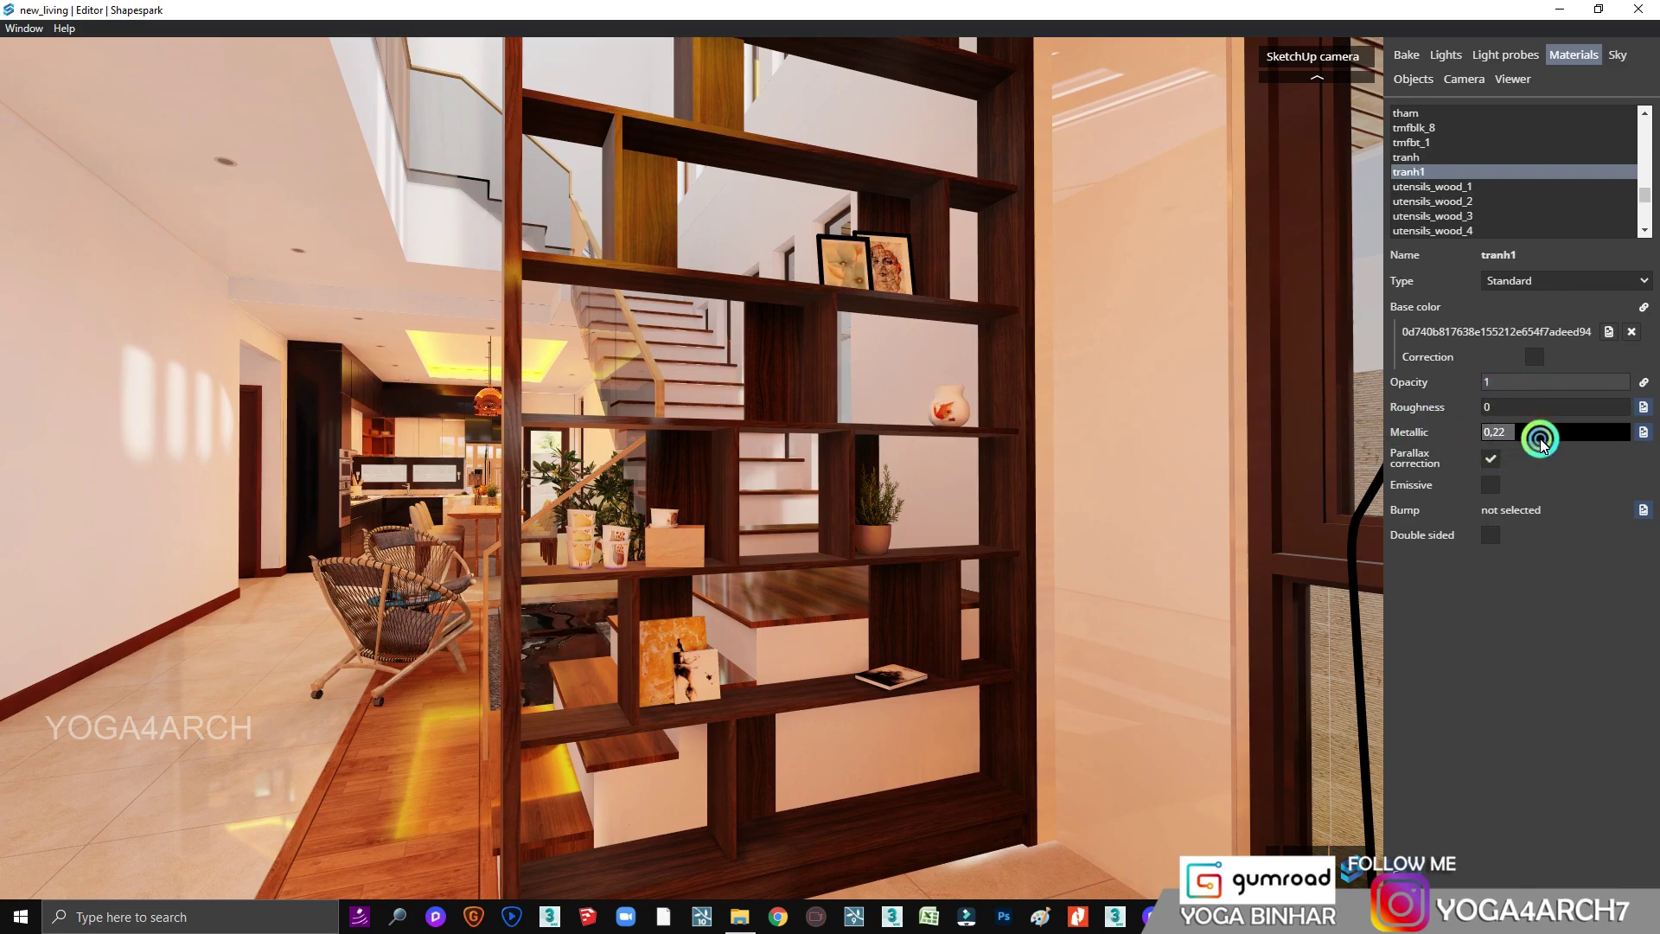
pyautogui.click(1522, 418)
pyautogui.click(949, 411)
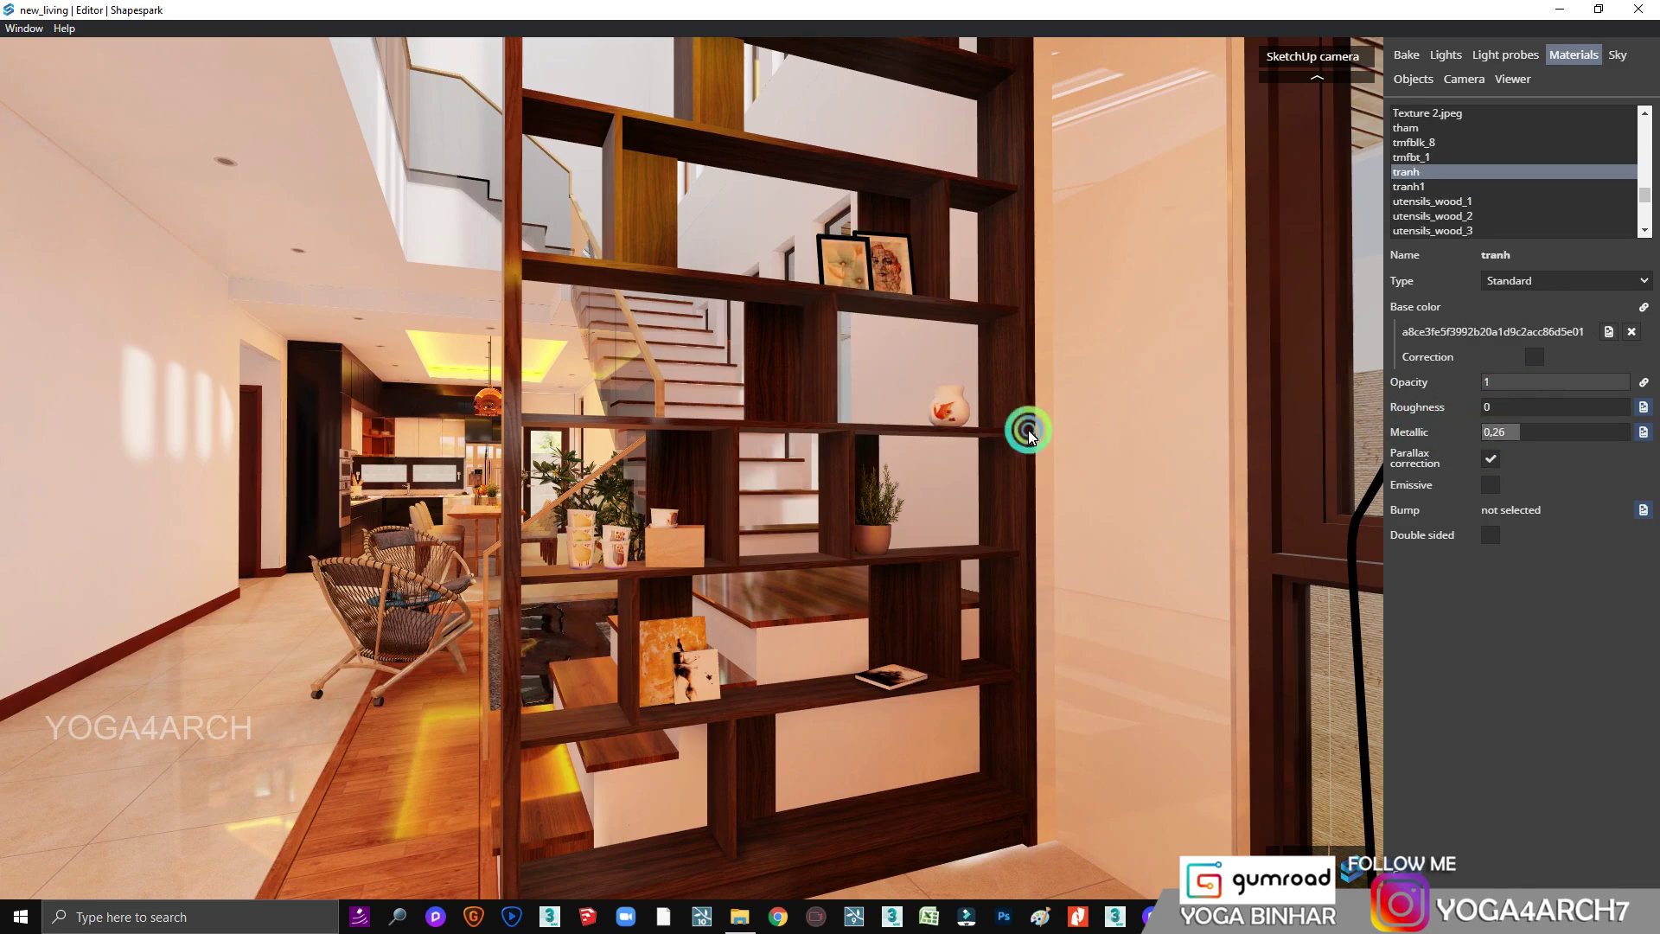
pyautogui.click(1481, 404)
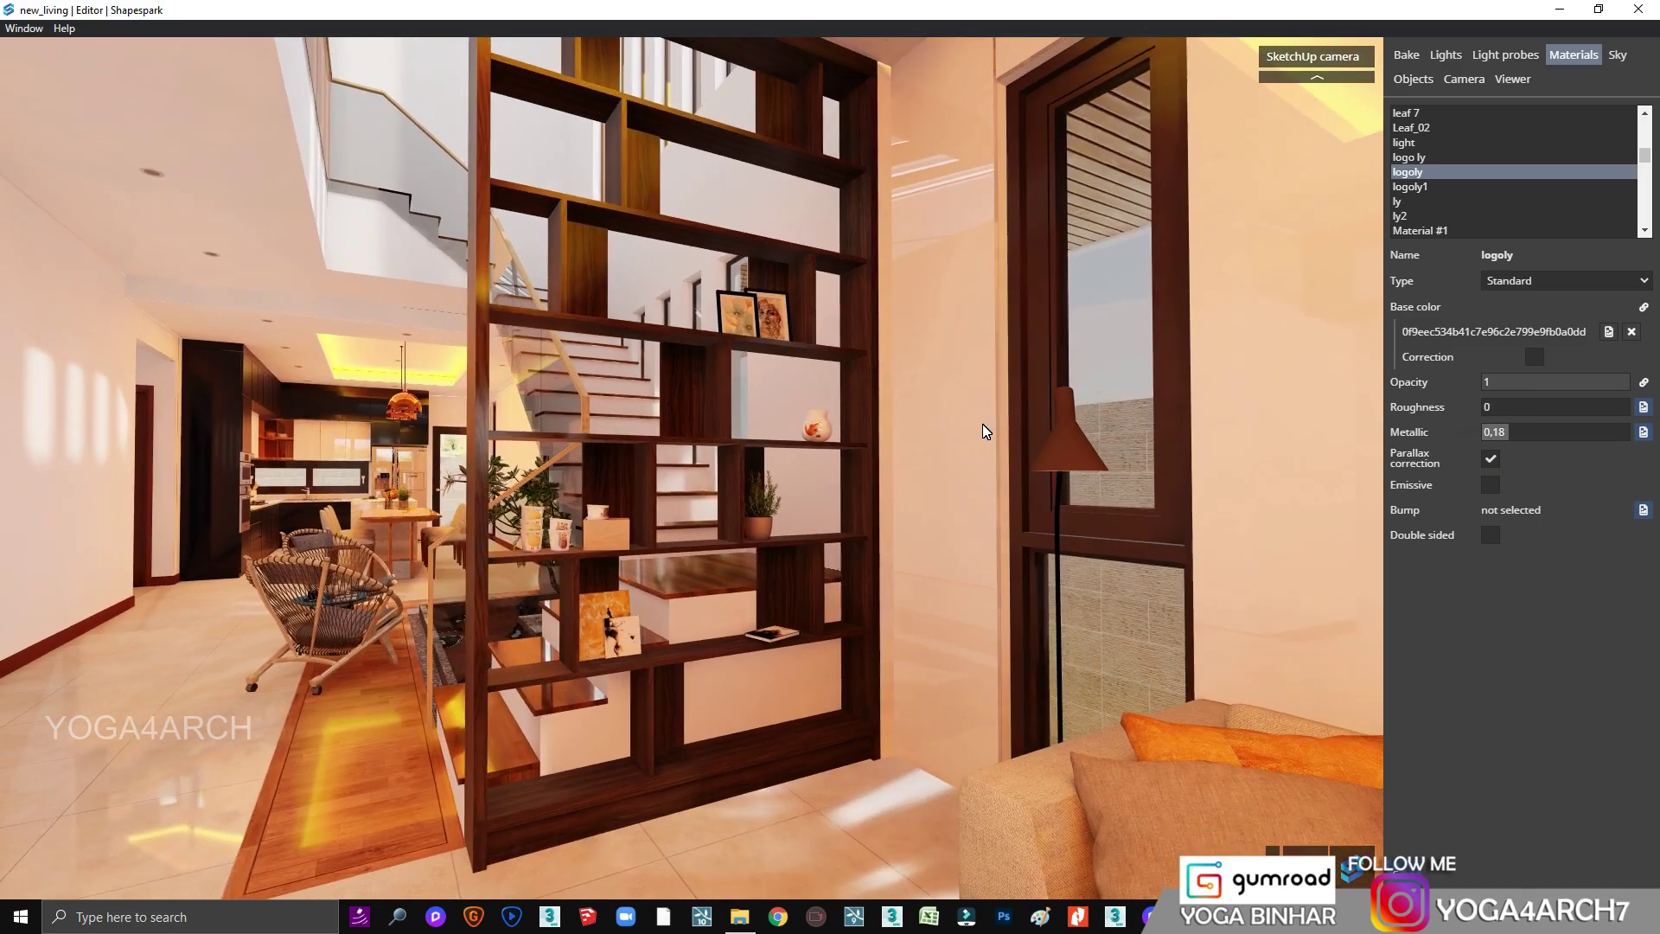
pyautogui.click(985, 462)
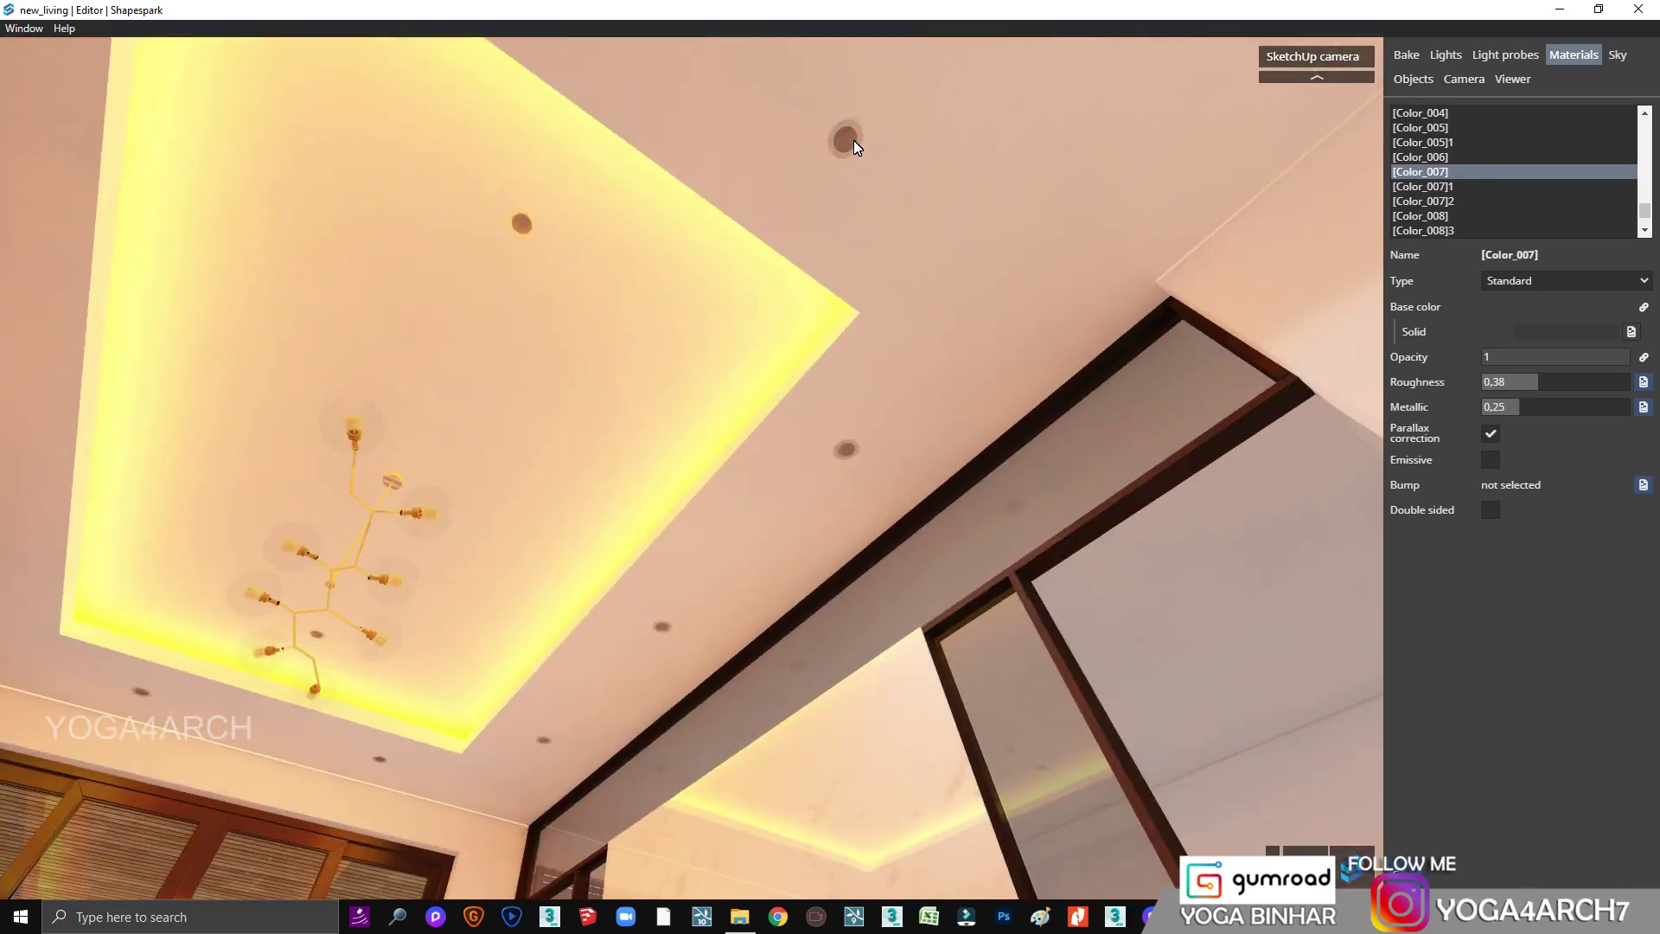
# Step: Give Material~24 a new base colour and set the chandelier glass metallic to 0,8
pyautogui.click(1319, 330)
pyautogui.click(1613, 335)
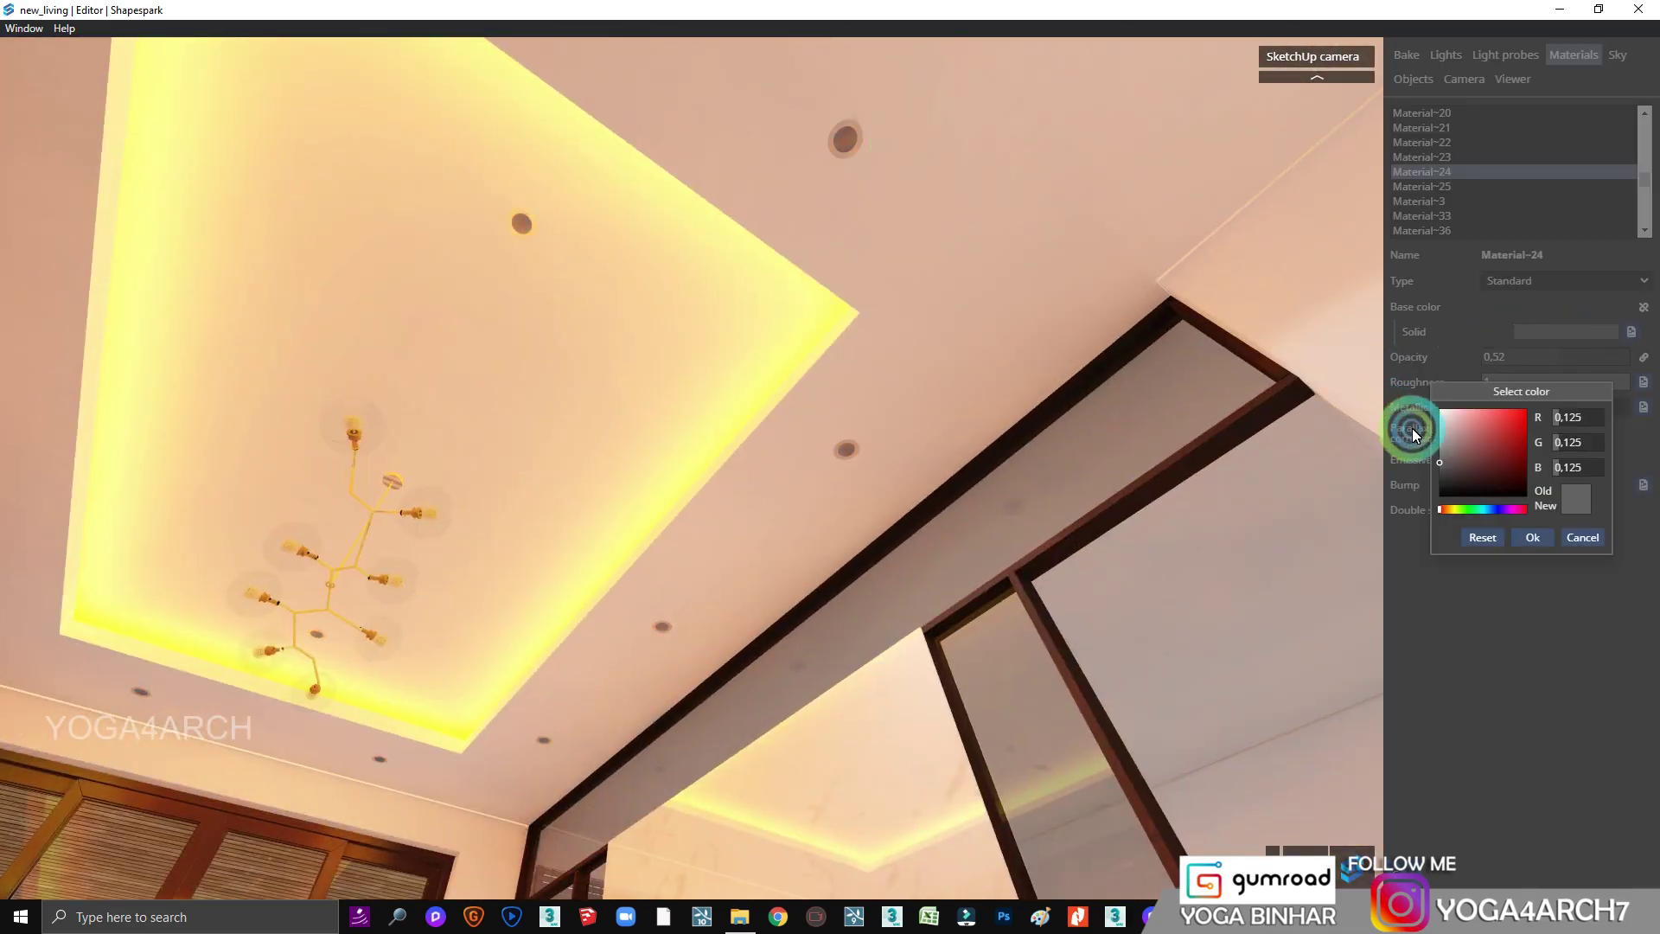
pyautogui.click(1526, 538)
pyautogui.moveTo(919, 453)
pyautogui.mouseDown()
pyautogui.moveTo(953, 214)
pyautogui.moveTo(1026, 320)
pyautogui.moveTo(518, 484)
pyautogui.mouseUp()
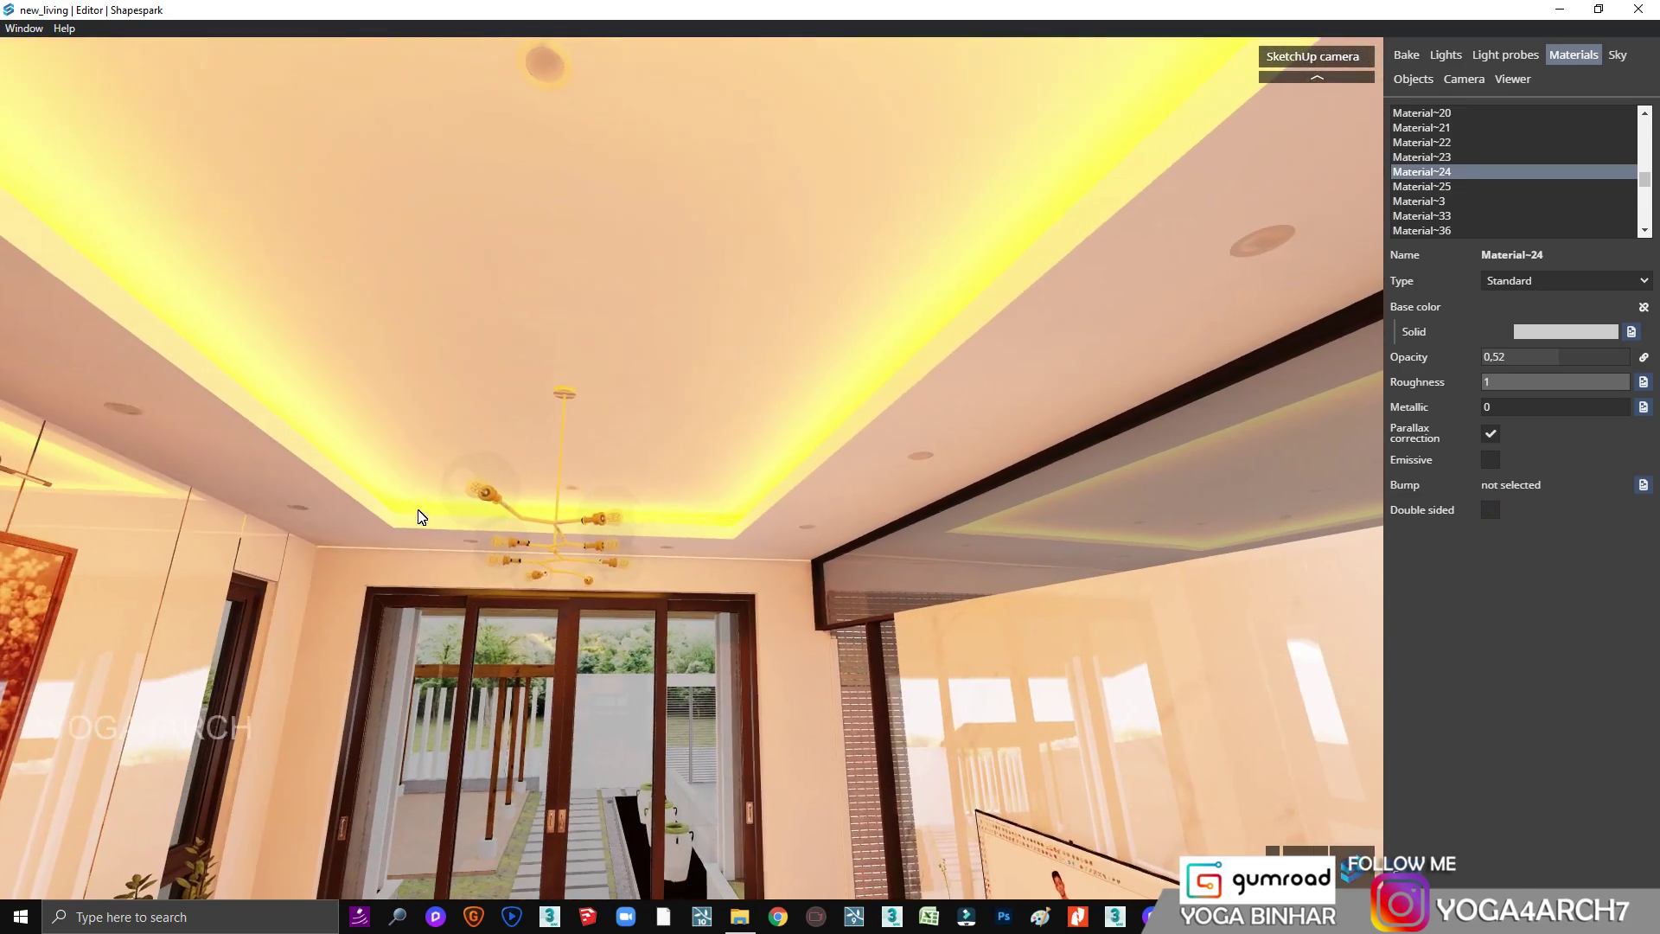
pyautogui.click(508, 465)
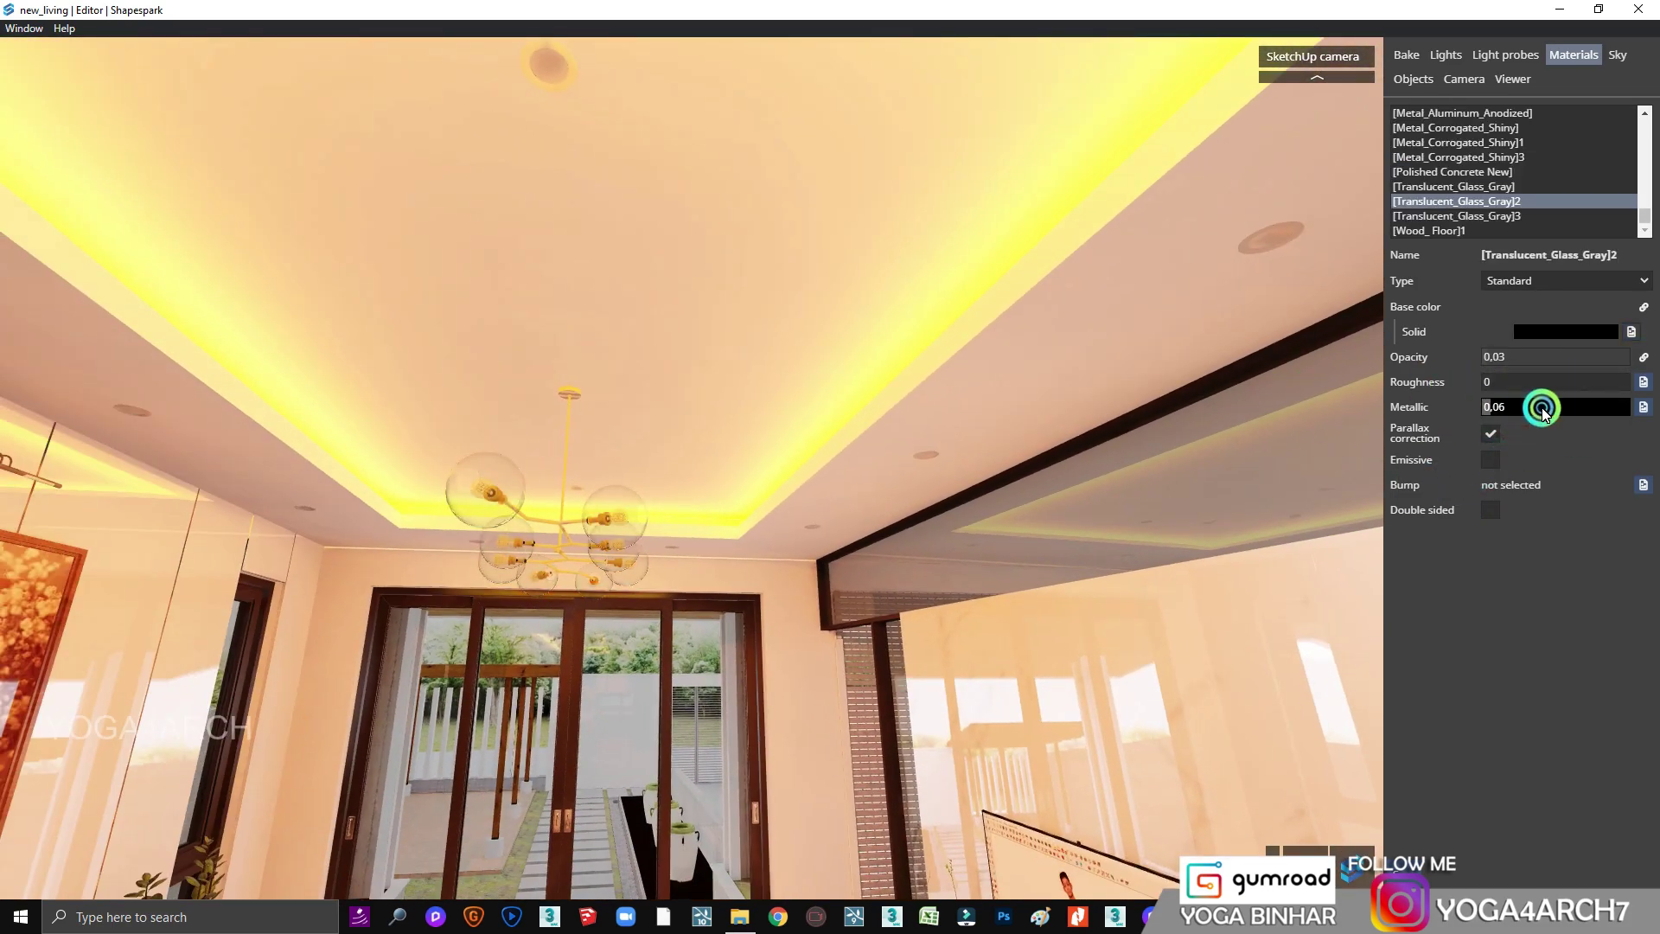
pyautogui.write('0,8')
pyautogui.click(556, 551)
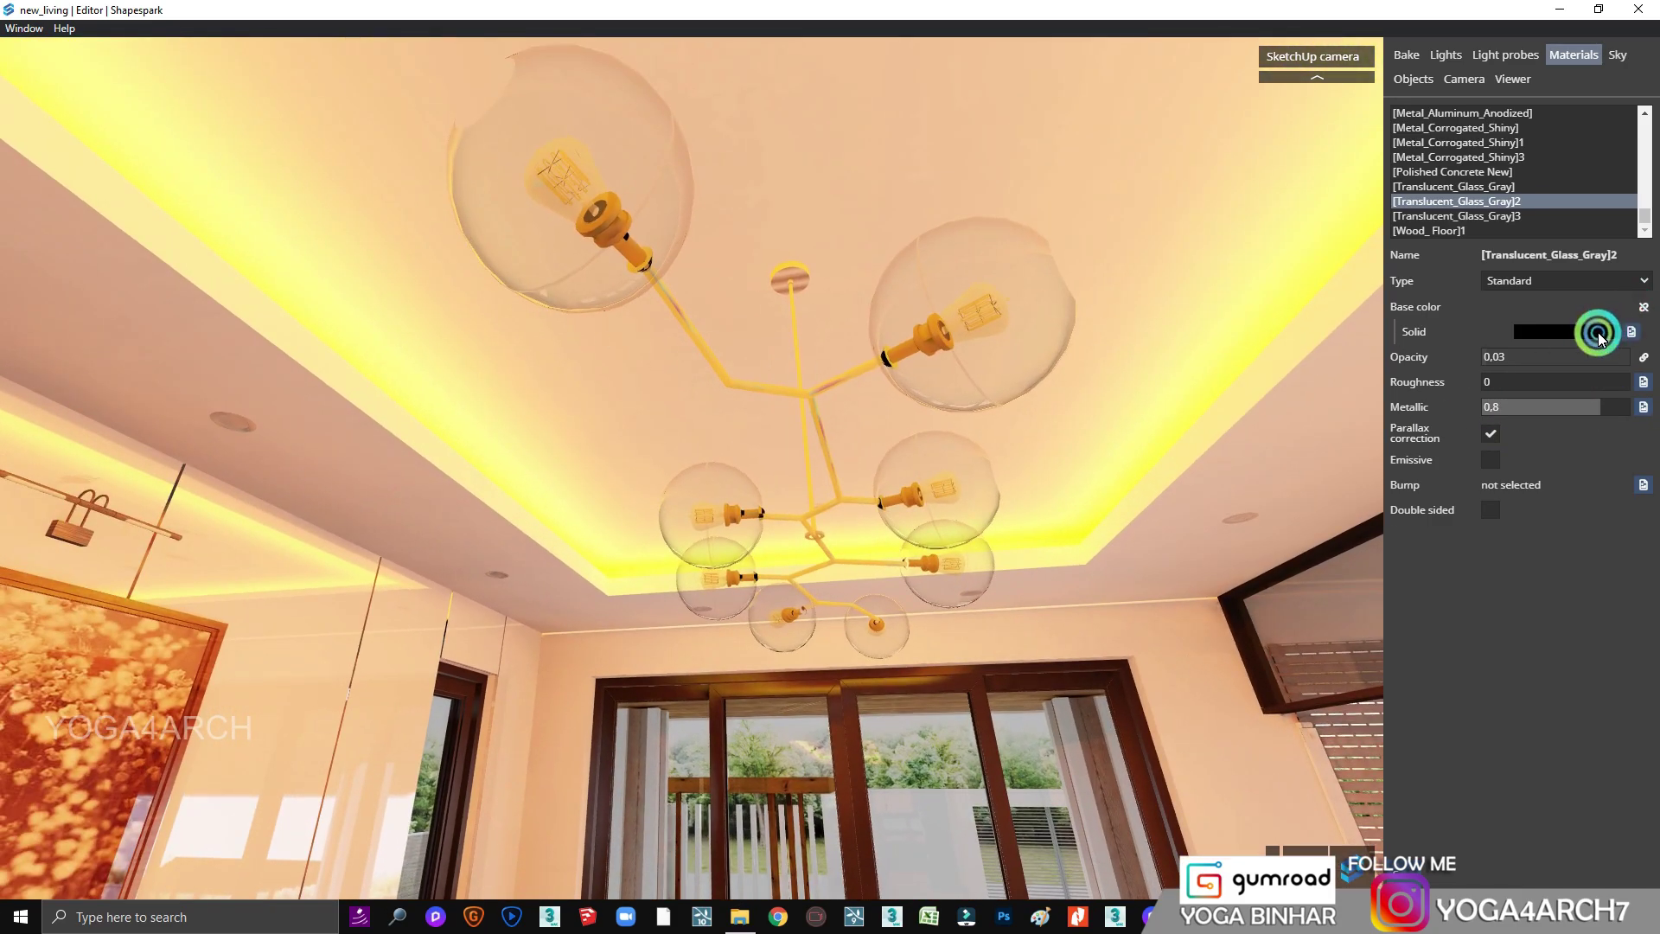
pyautogui.click(1598, 333)
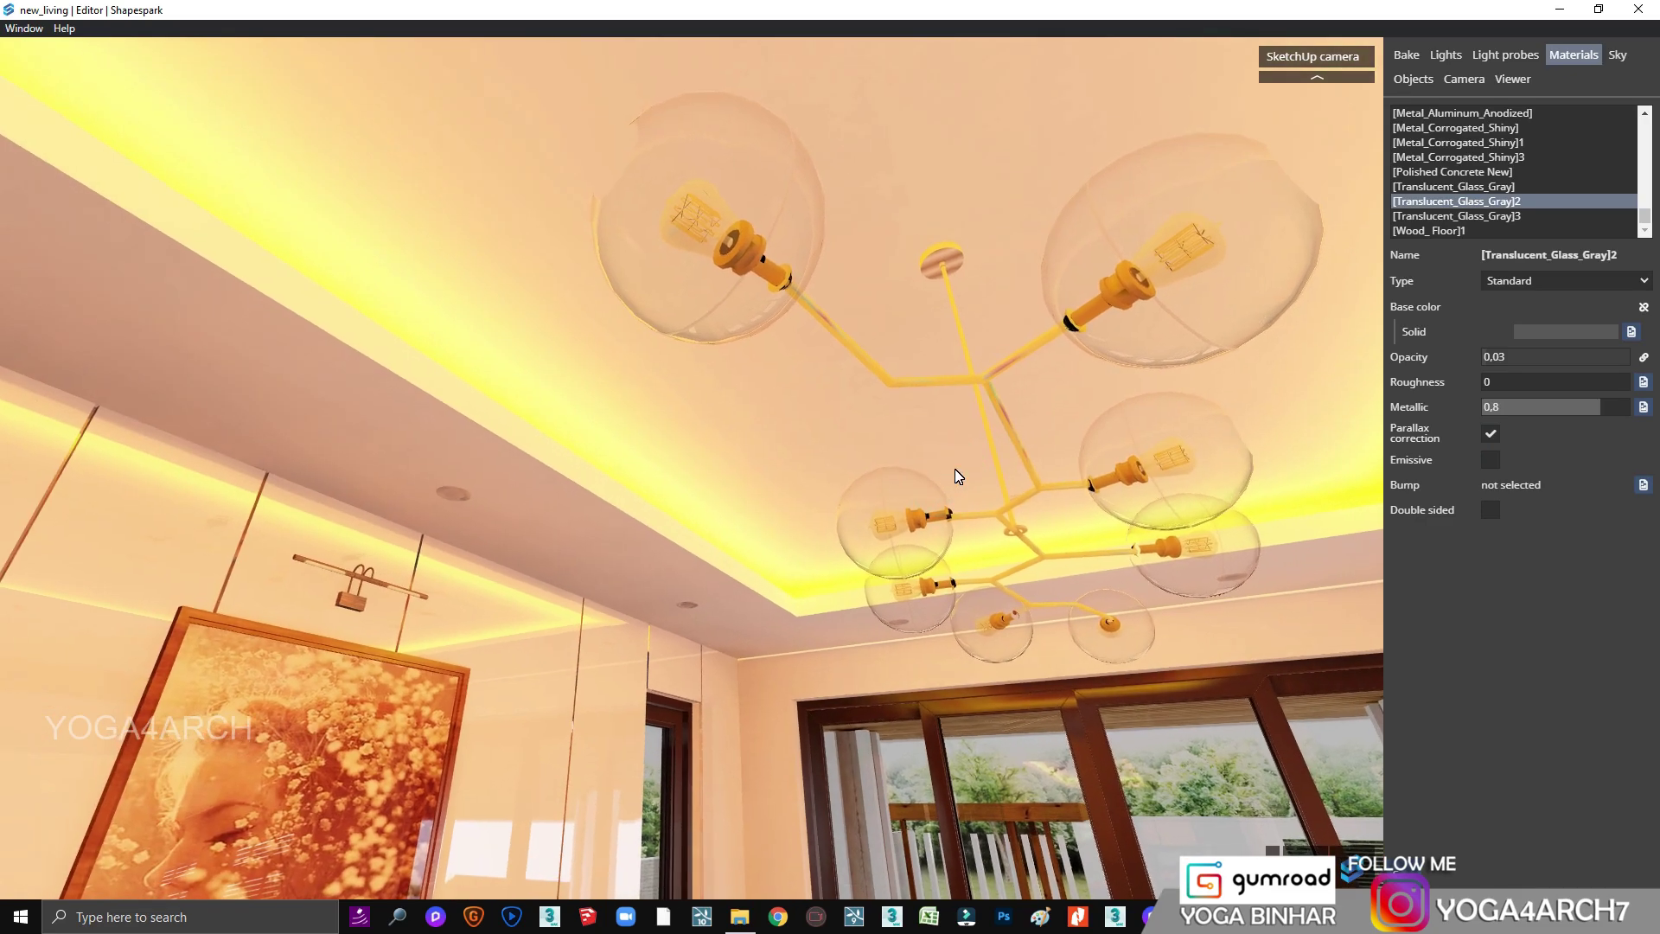
# Step: Replace the chandelier rod texture with a solid colour, raise its metallic, and make the arms black
pyautogui.click(978, 380)
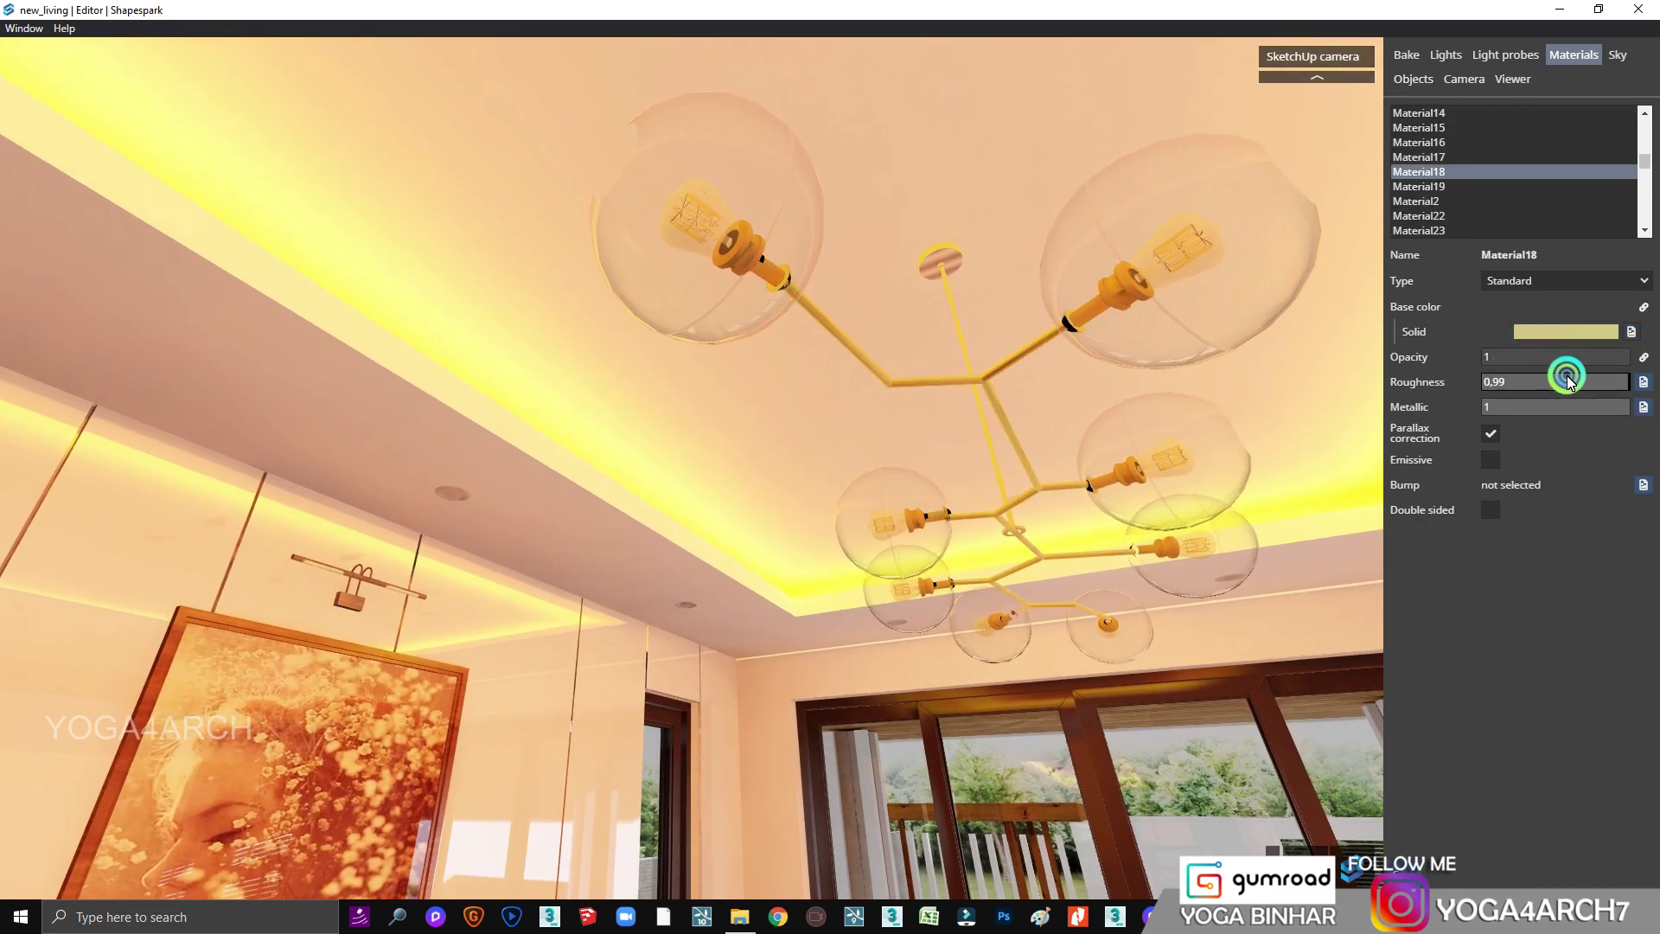
pyautogui.click(945, 262)
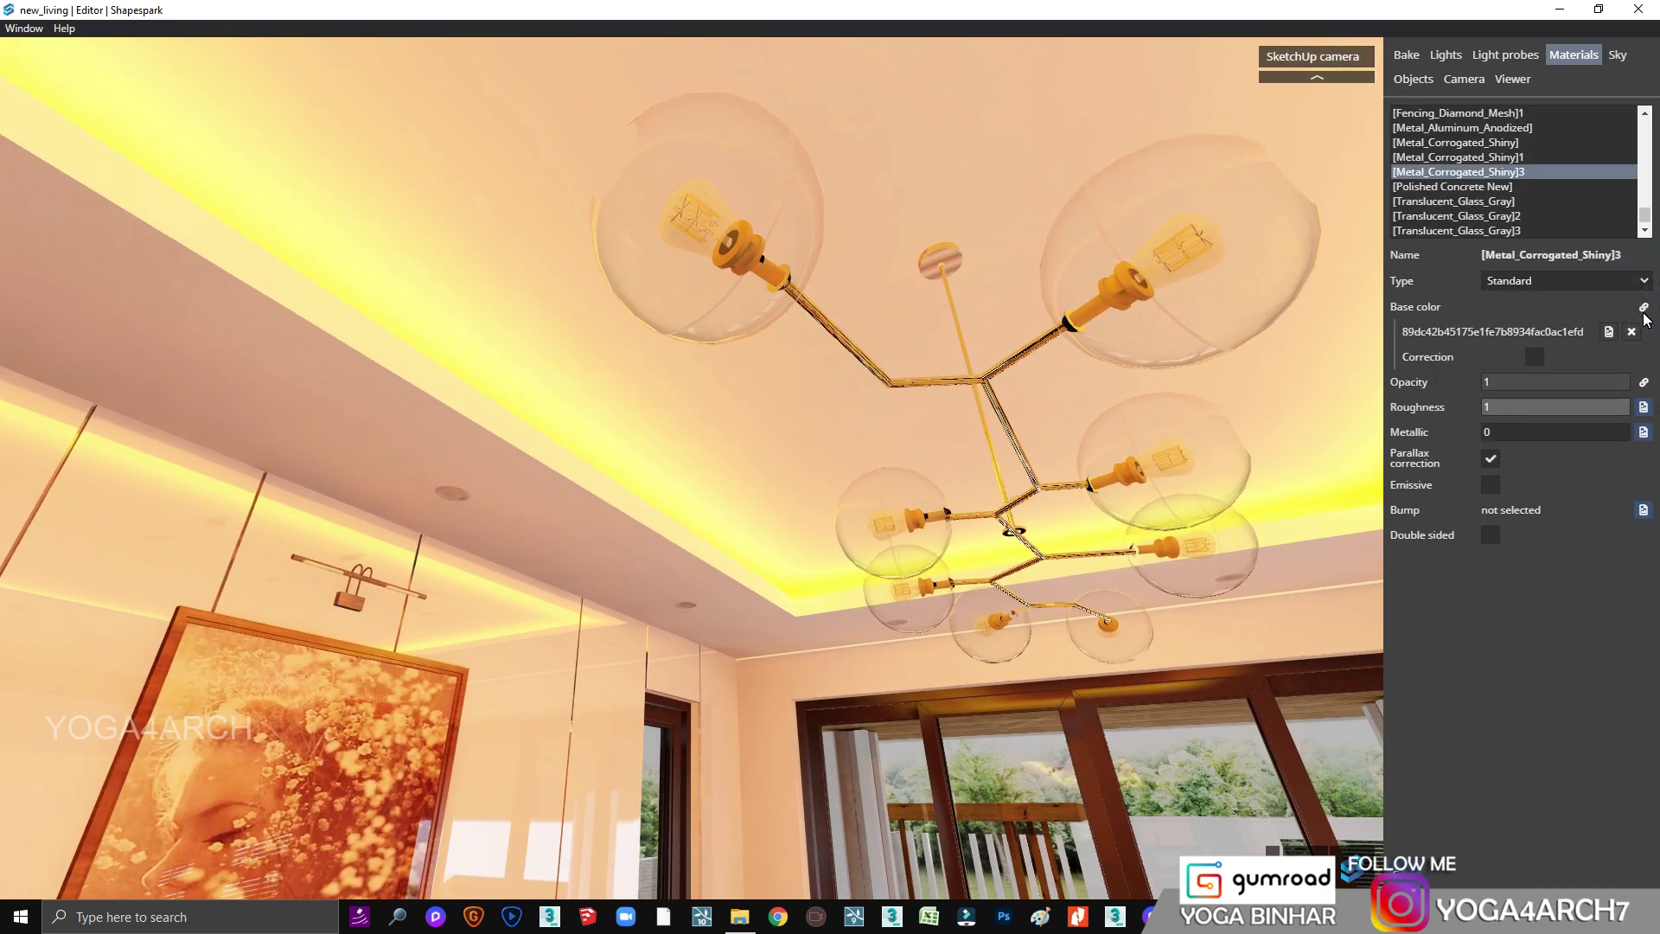
pyautogui.click(1632, 332)
pyautogui.click(1610, 389)
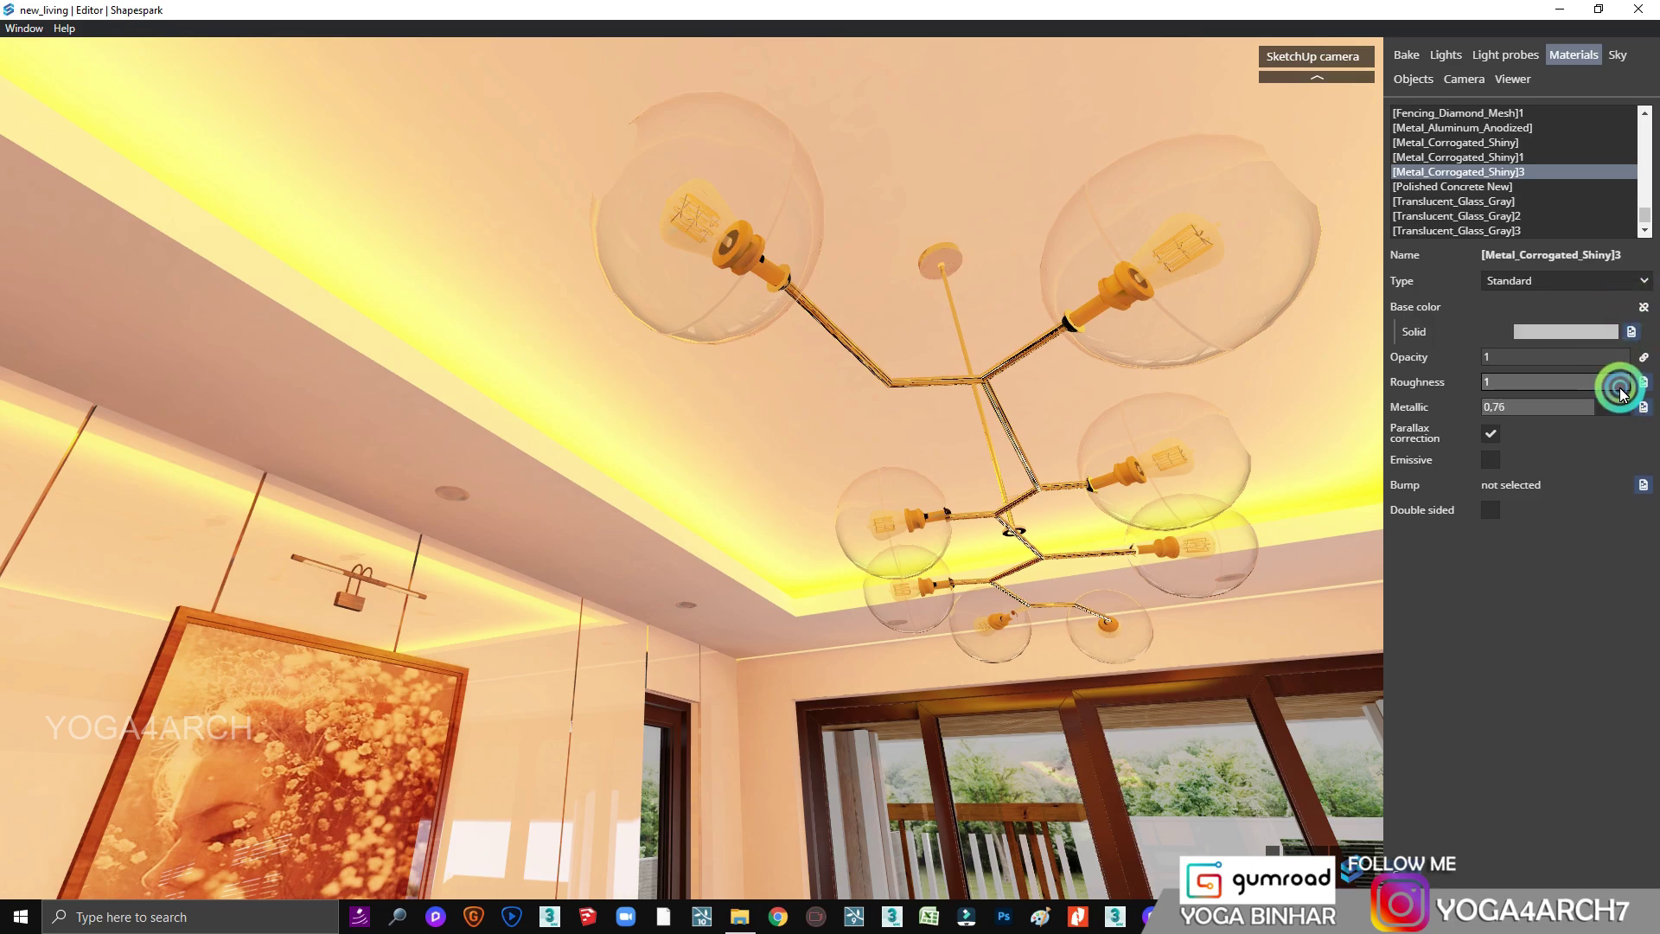
pyautogui.write('0')
pyautogui.moveTo(1348, 406)
pyautogui.mouseDown()
pyautogui.moveTo(1059, 430)
pyautogui.moveTo(959, 355)
pyautogui.moveTo(913, 355)
pyautogui.mouseUp()
pyautogui.click(913, 355)
pyautogui.click(1585, 334)
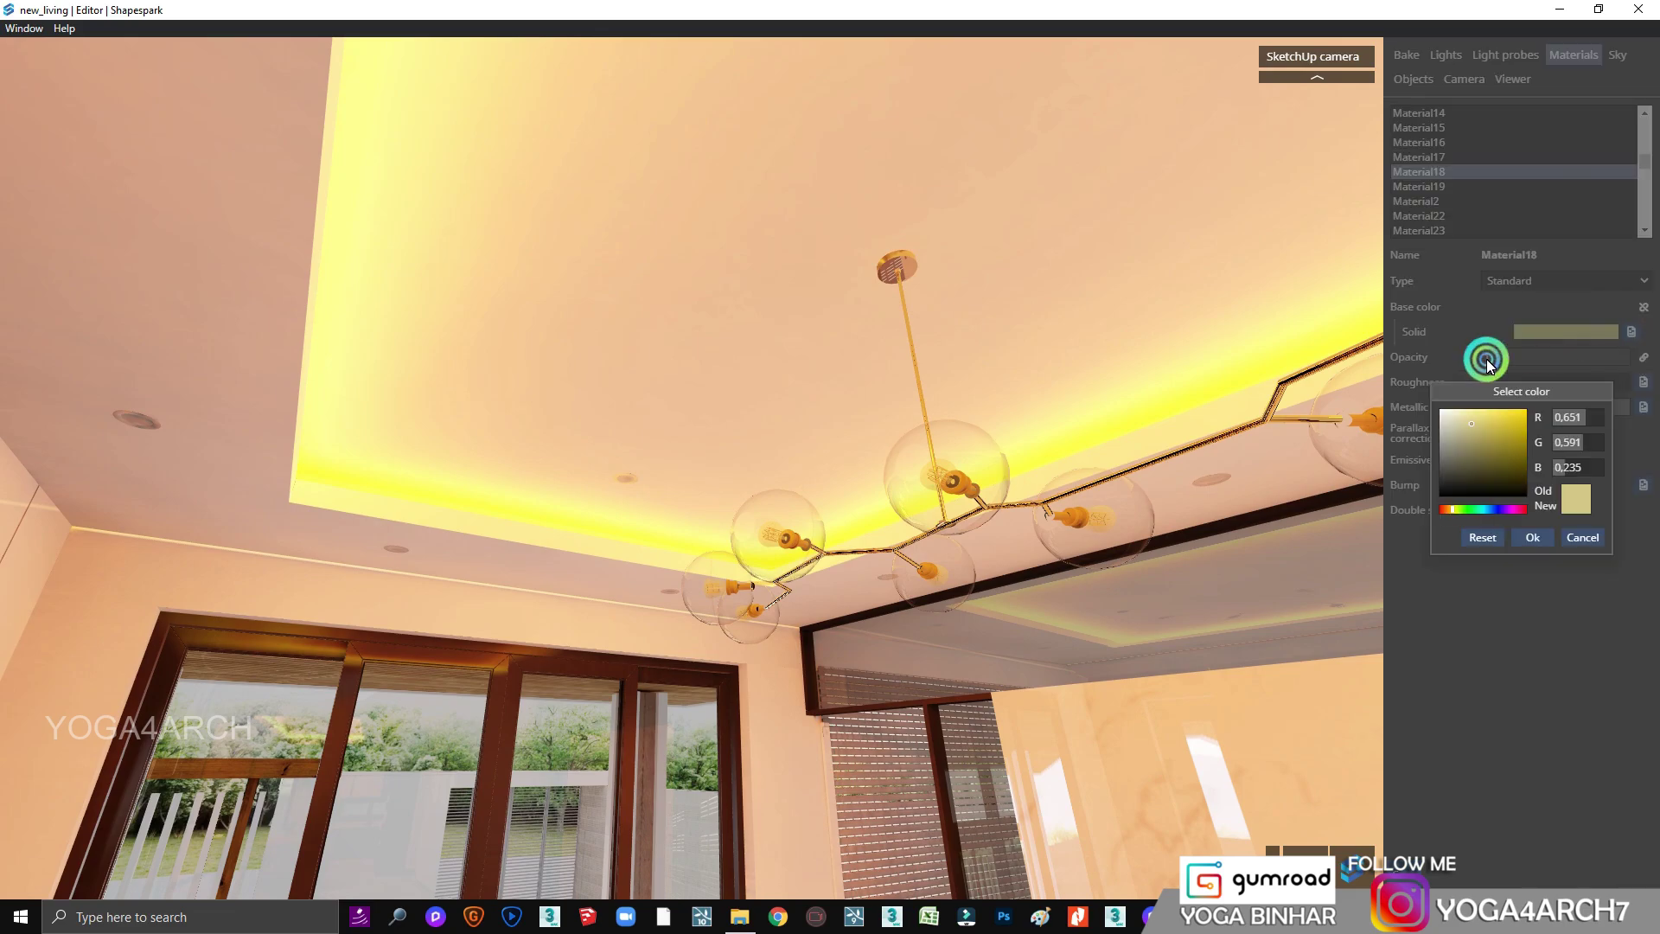
pyautogui.moveTo(1475, 487); pyautogui.dragTo(1536, 493)
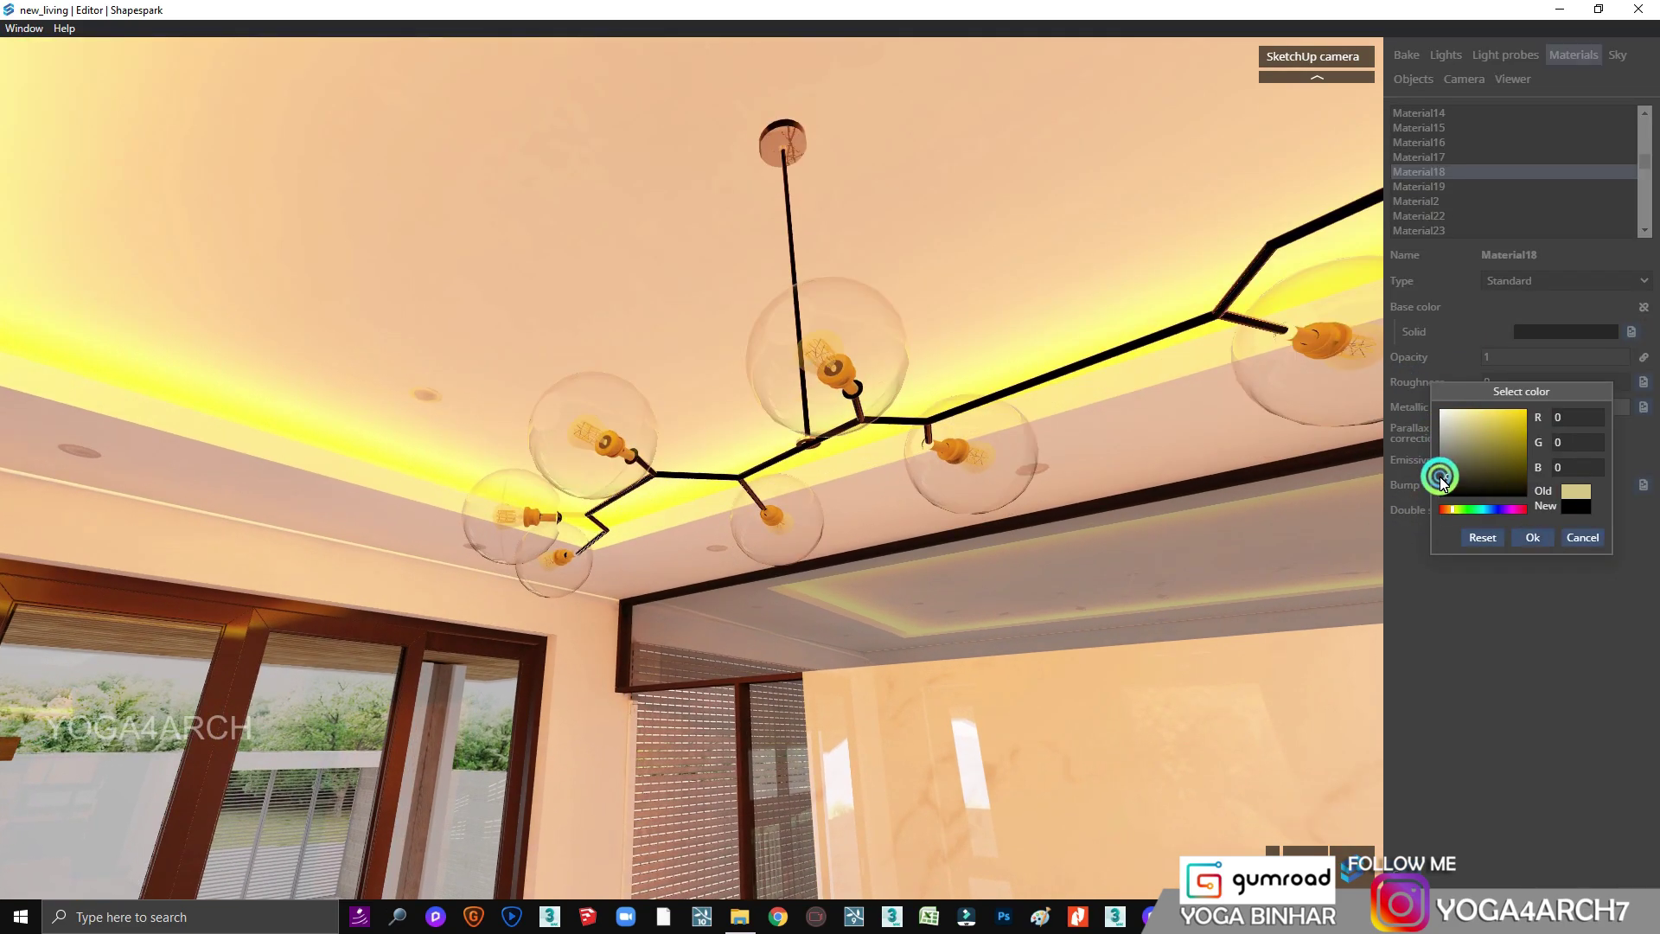
pyautogui.click(1532, 537)
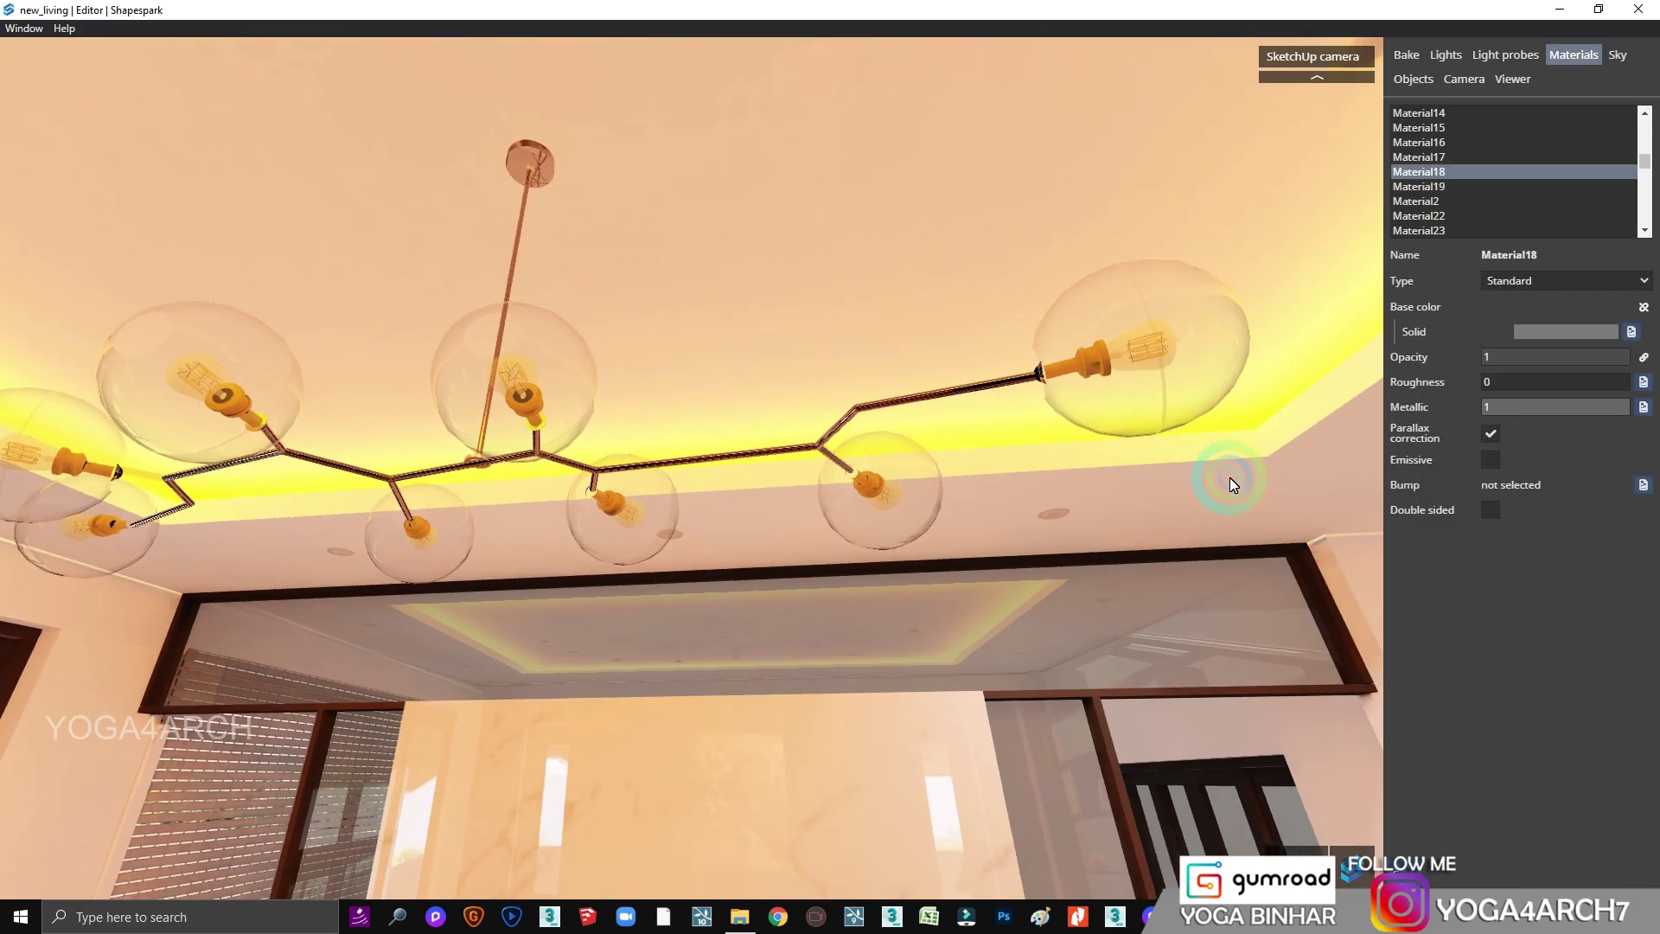
# Step: Make bulb Material17 fully opaque and emissive, and give Material2 roughness 0.36, metallic 0.92
pyautogui.moveTo(1232, 480)
pyautogui.mouseDown()
pyautogui.moveTo(1011, 461)
pyautogui.moveTo(1091, 507)
pyautogui.moveTo(1048, 556)
pyautogui.moveTo(1160, 519)
pyautogui.moveTo(1187, 448)
pyautogui.moveTo(1175, 266)
pyautogui.mouseUp()
pyautogui.click(1176, 266)
pyautogui.click(1586, 380)
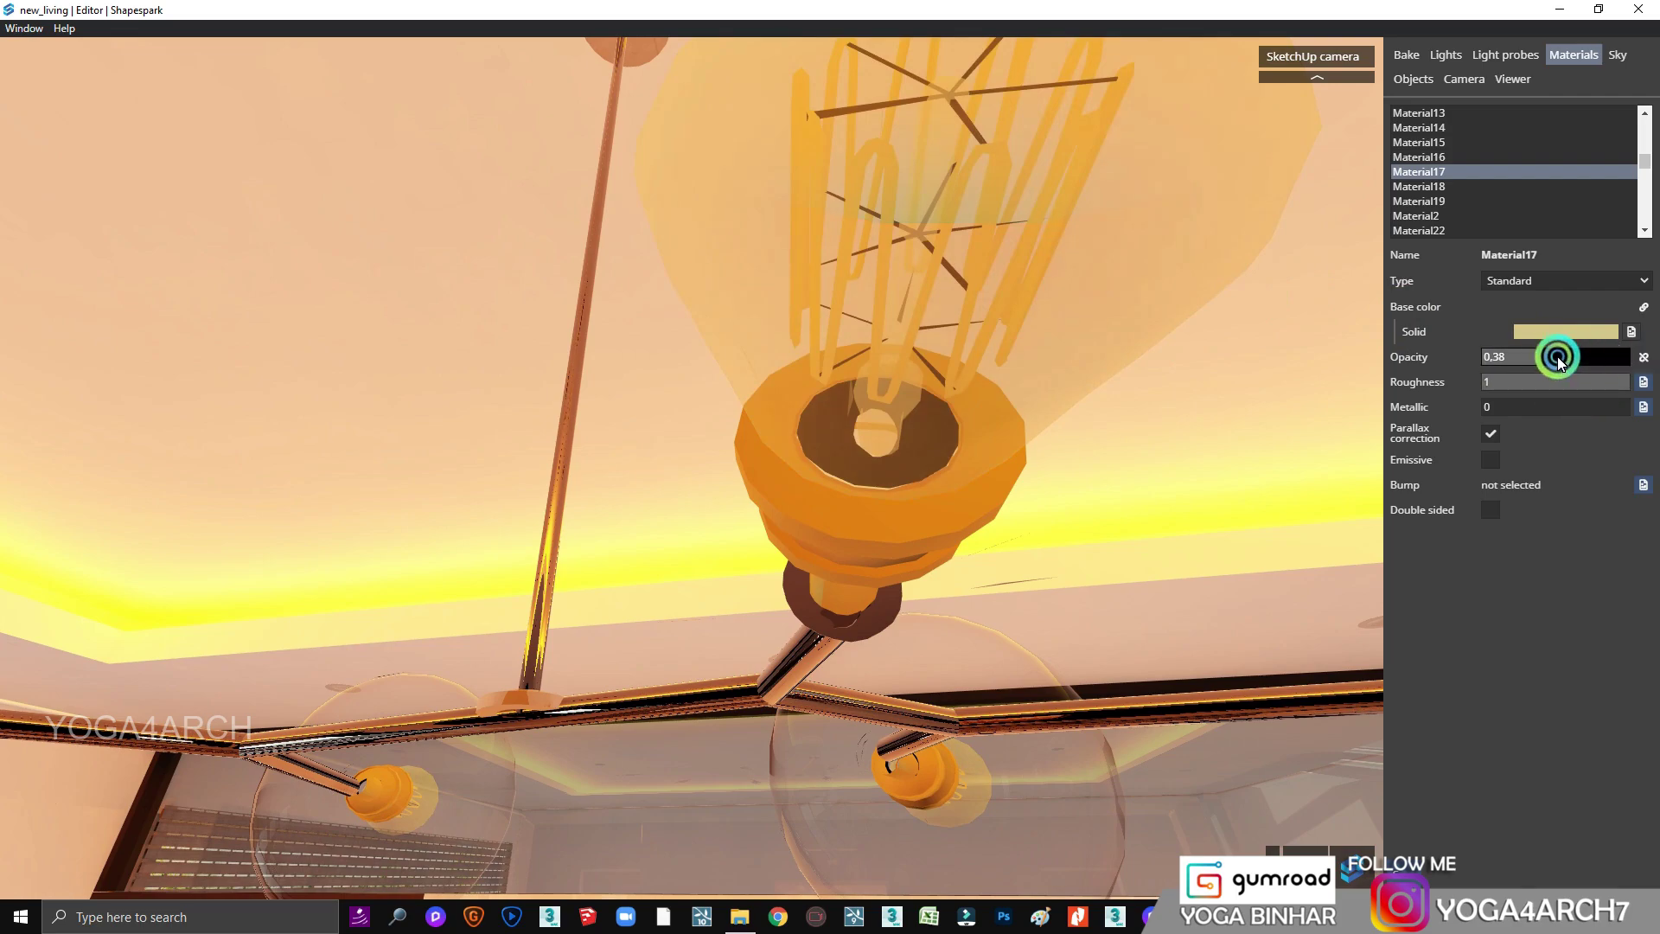
pyautogui.moveTo(1559, 362); pyautogui.dragTo(1631, 358)
pyautogui.click(1491, 460)
pyautogui.click(1536, 486)
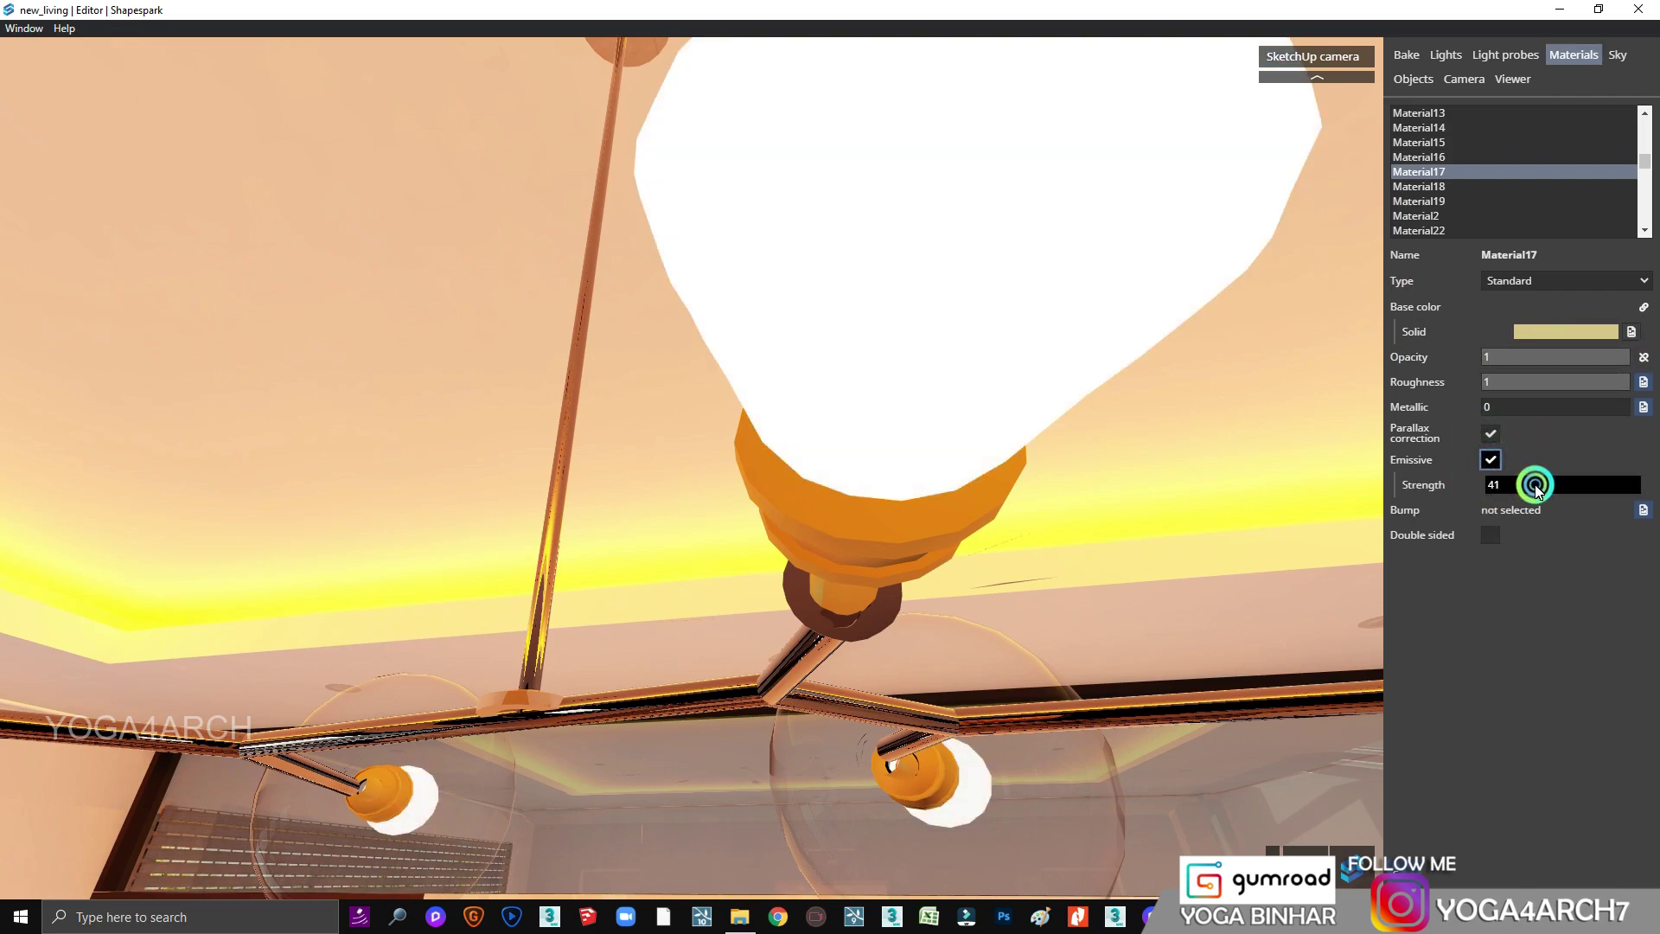
pyautogui.click(1037, 510)
pyautogui.moveTo(1547, 381)
pyautogui.mouseDown()
pyautogui.moveTo(1453, 400)
pyautogui.moveTo(1602, 406)
pyautogui.mouseUp()
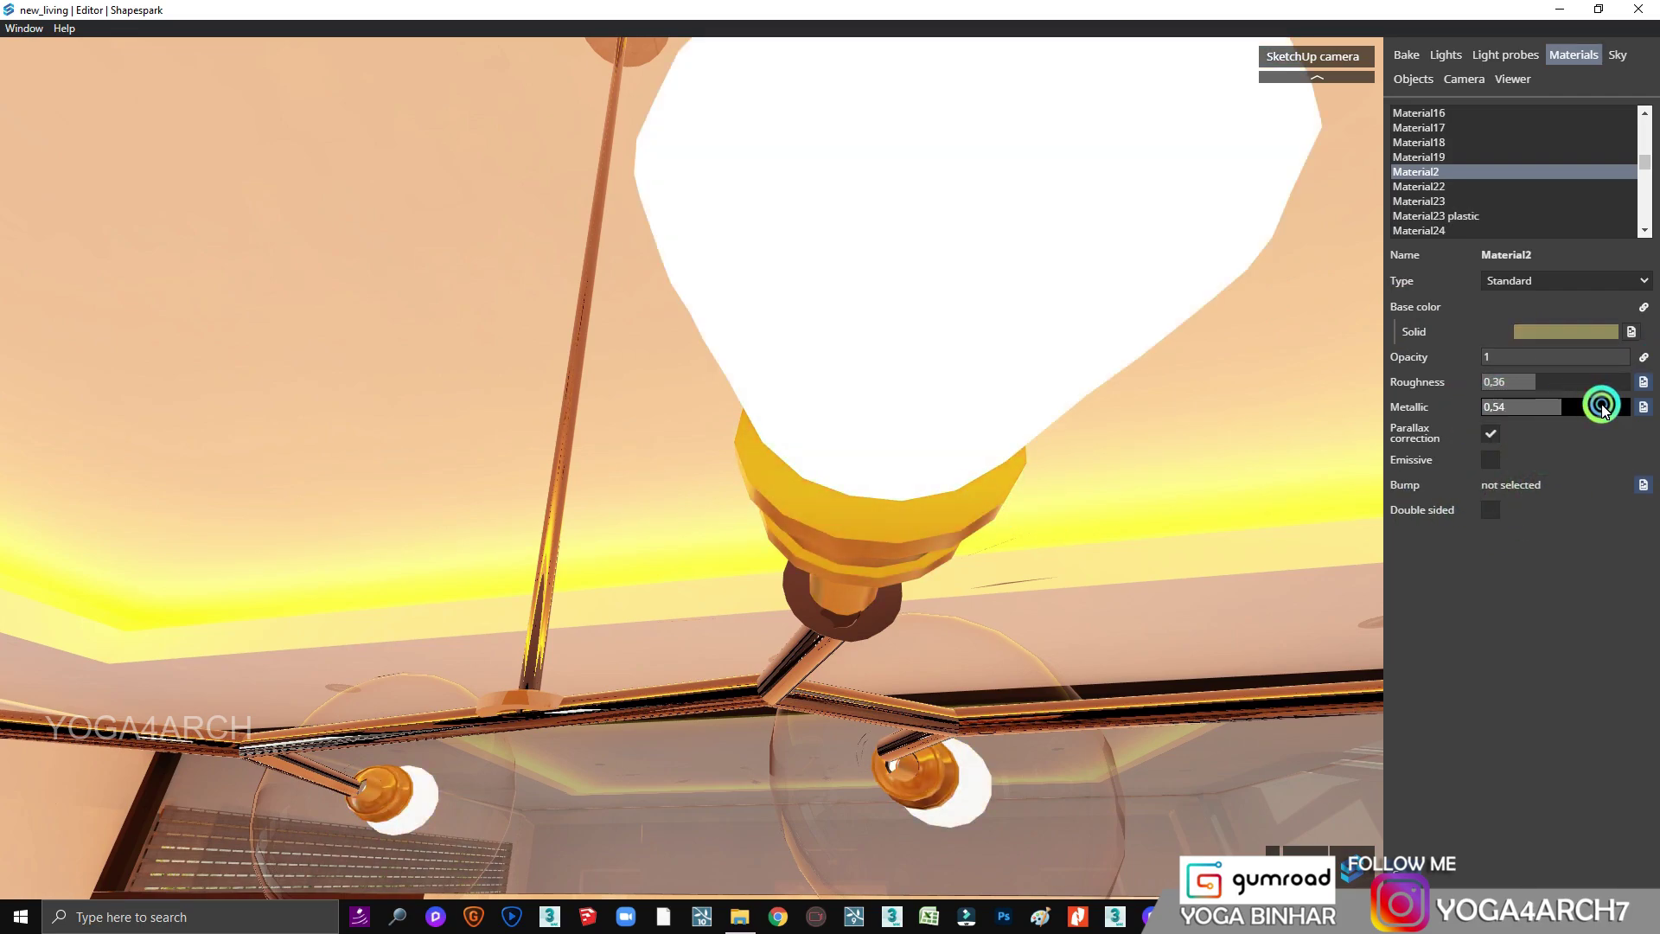
pyautogui.moveTo(692, 435)
pyautogui.mouseDown()
pyautogui.moveTo(756, 575)
pyautogui.moveTo(654, 593)
pyautogui.moveTo(977, 582)
pyautogui.moveTo(737, 471)
pyautogui.moveTo(811, 474)
pyautogui.moveTo(809, 551)
pyautogui.moveTo(873, 462)
pyautogui.moveTo(774, 470)
pyautogui.moveTo(1031, 424)
pyautogui.mouseUp()
pyautogui.scroll(-5, 811, 474)
pyautogui.scroll(5, 775, 470)
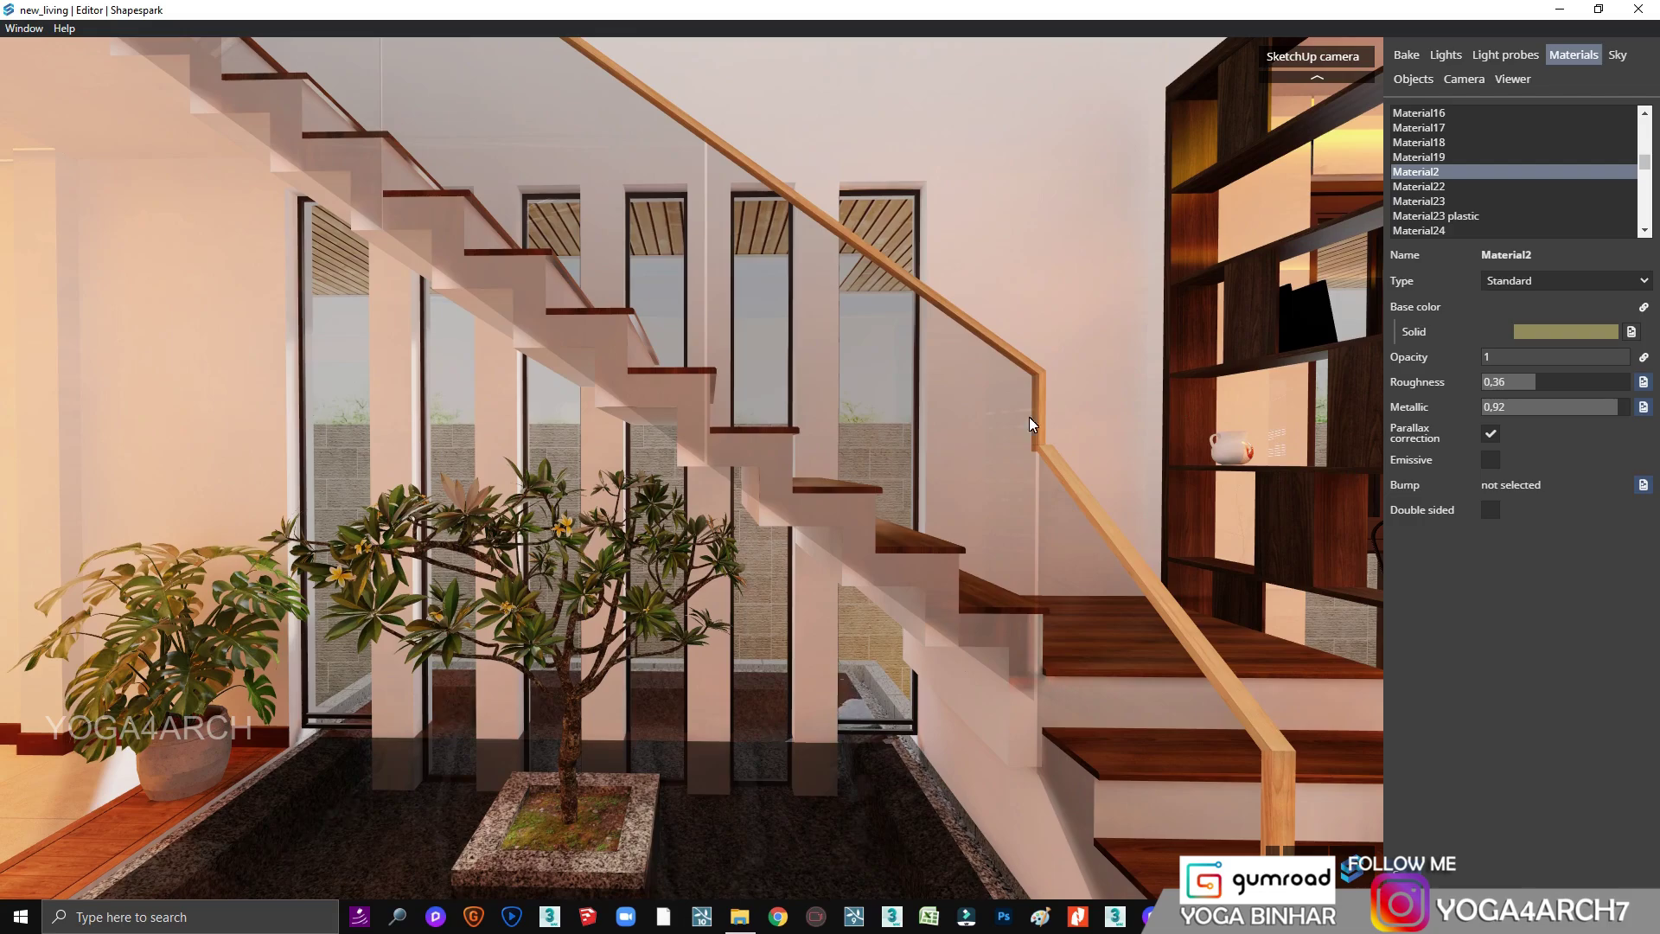
# Step: Give Glass_Window_Neutral a lighter grey base colour with metallic 0.32
pyautogui.click(956, 433)
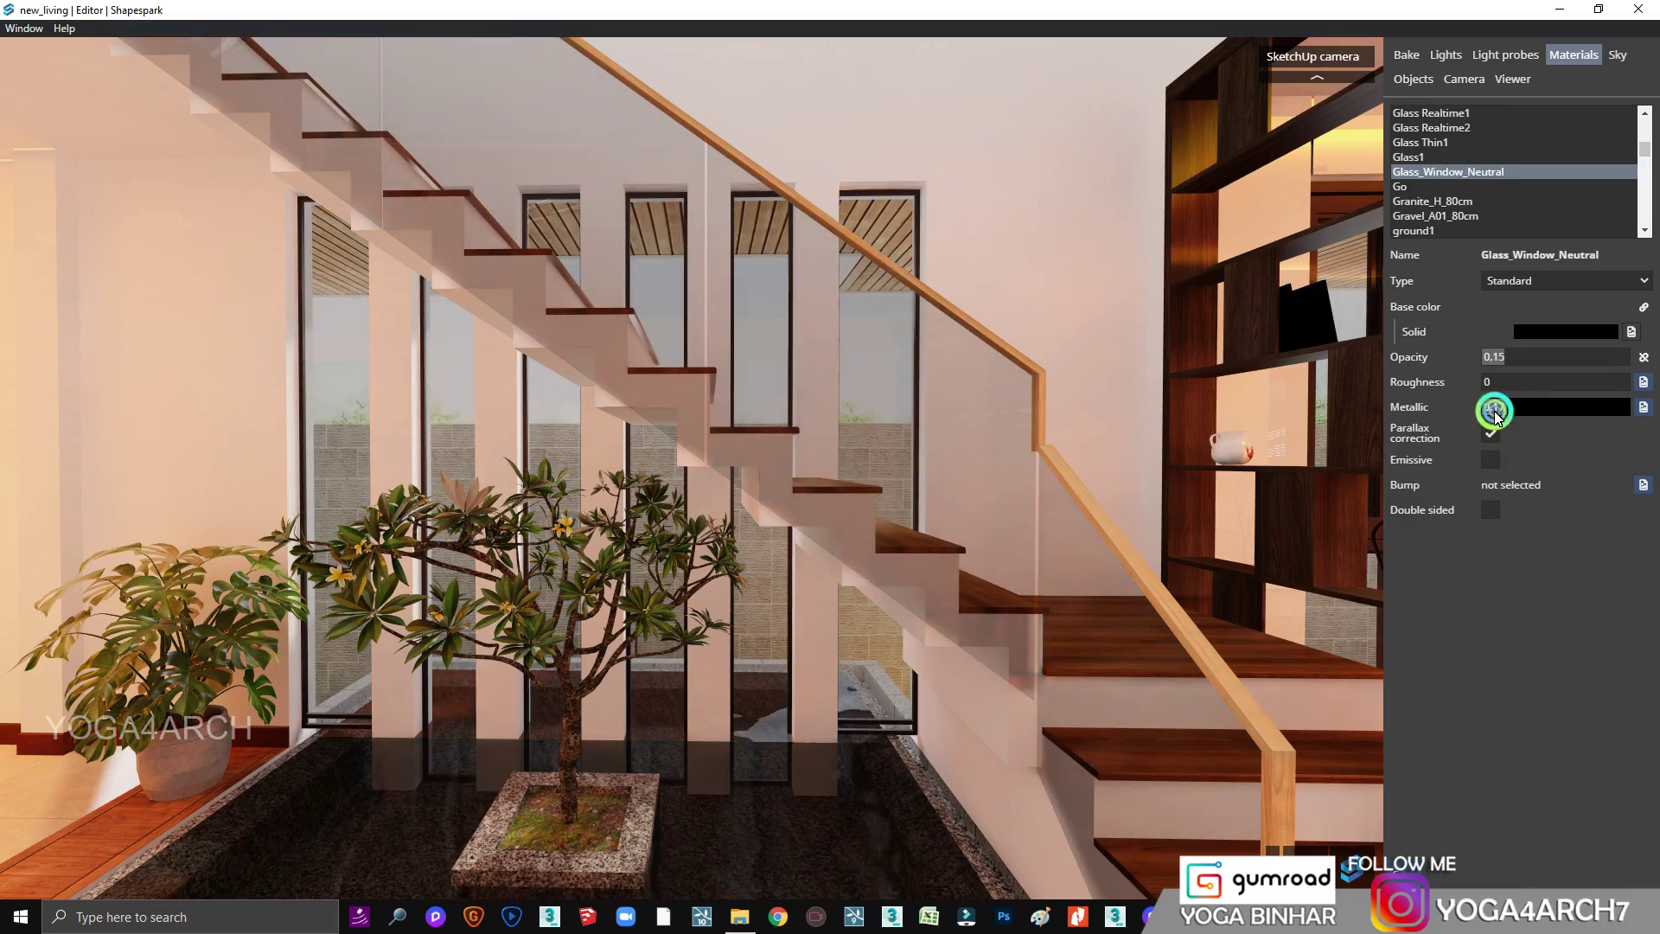
pyautogui.click(1600, 335)
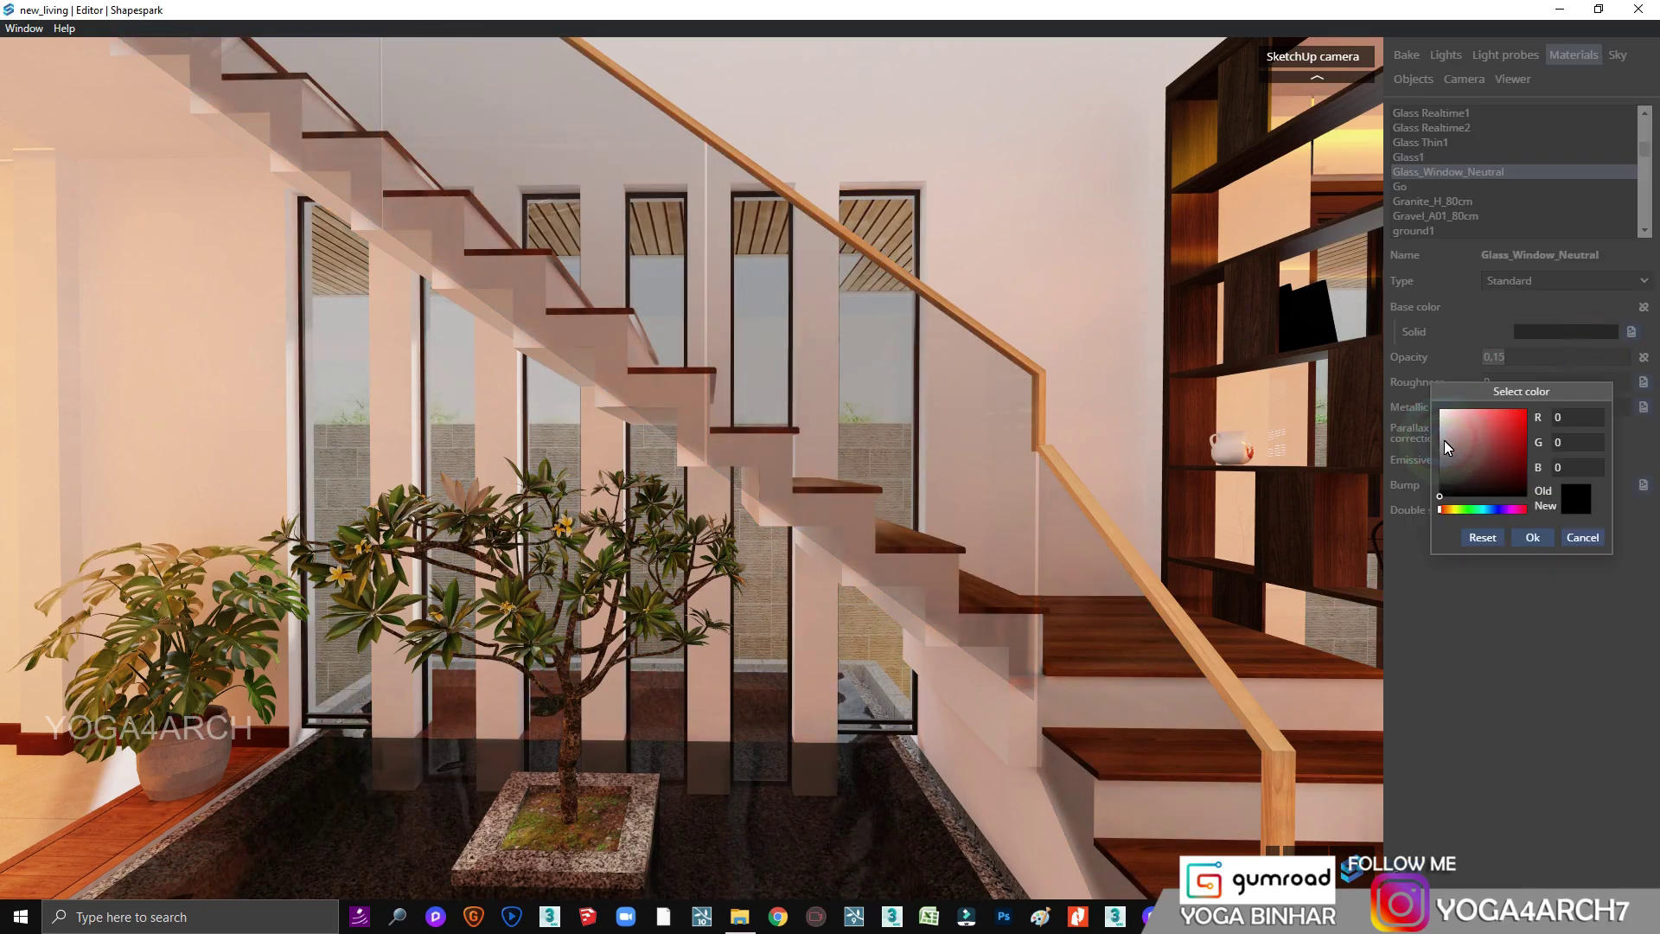
pyautogui.click(1439, 450)
pyautogui.click(1408, 470)
pyautogui.moveTo(879, 532); pyautogui.dragTo(266, 533)
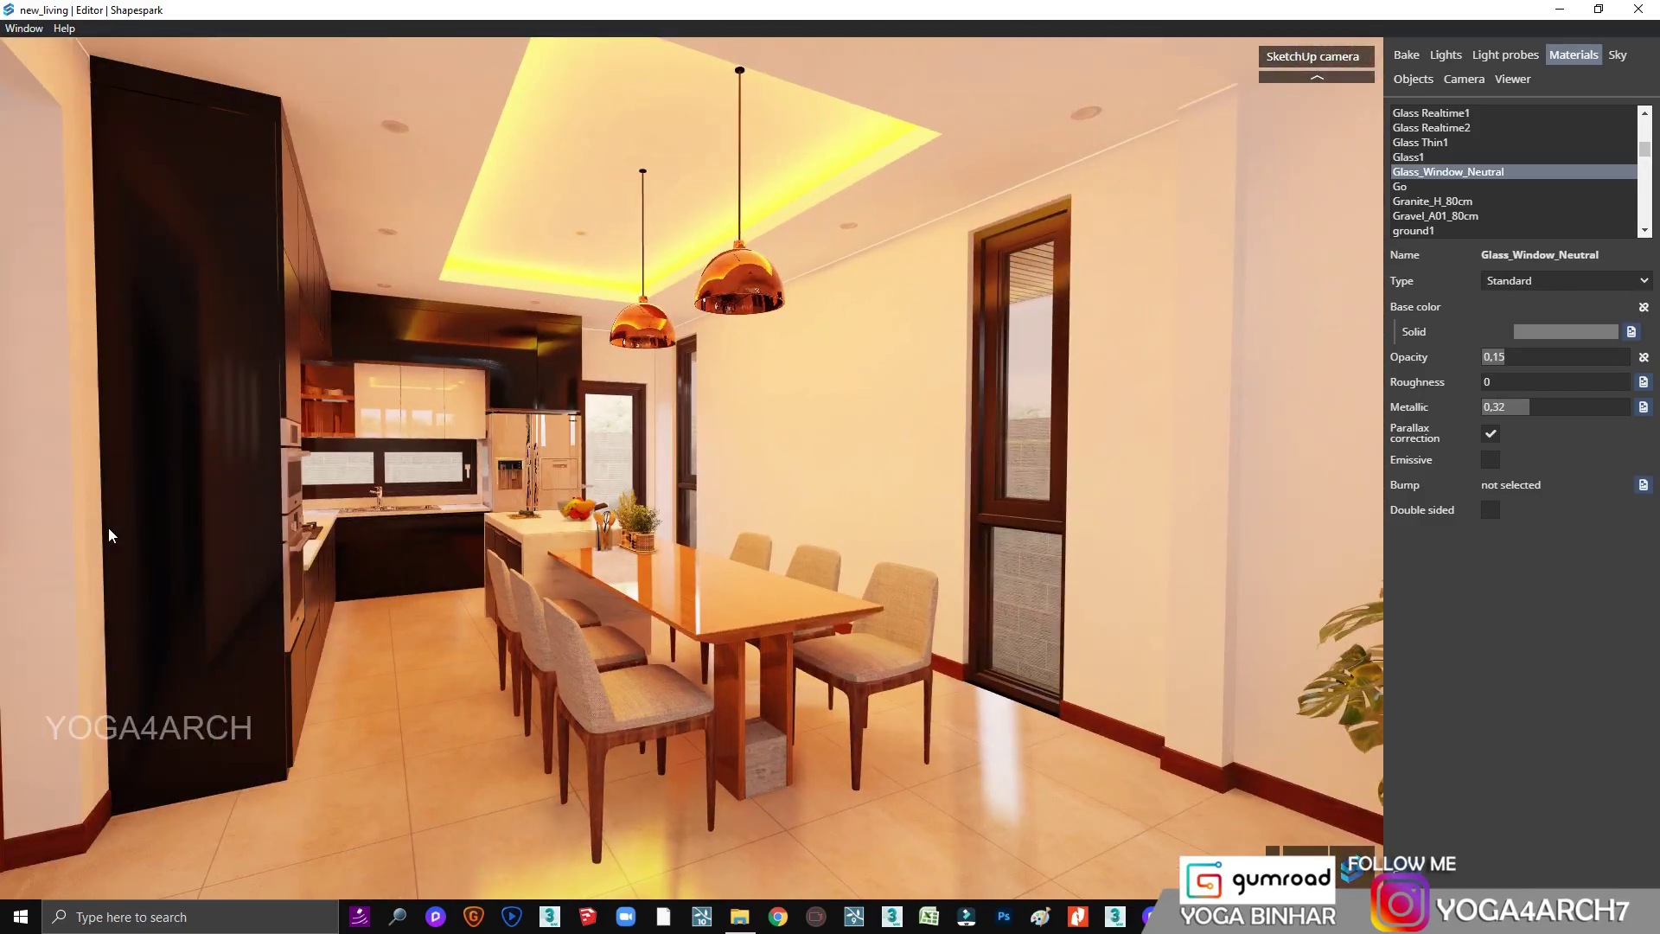
pyautogui.moveTo(107, 528)
pyautogui.mouseDown()
pyautogui.moveTo(576, 470)
pyautogui.moveTo(936, 490)
pyautogui.moveTo(750, 495)
pyautogui.mouseUp()
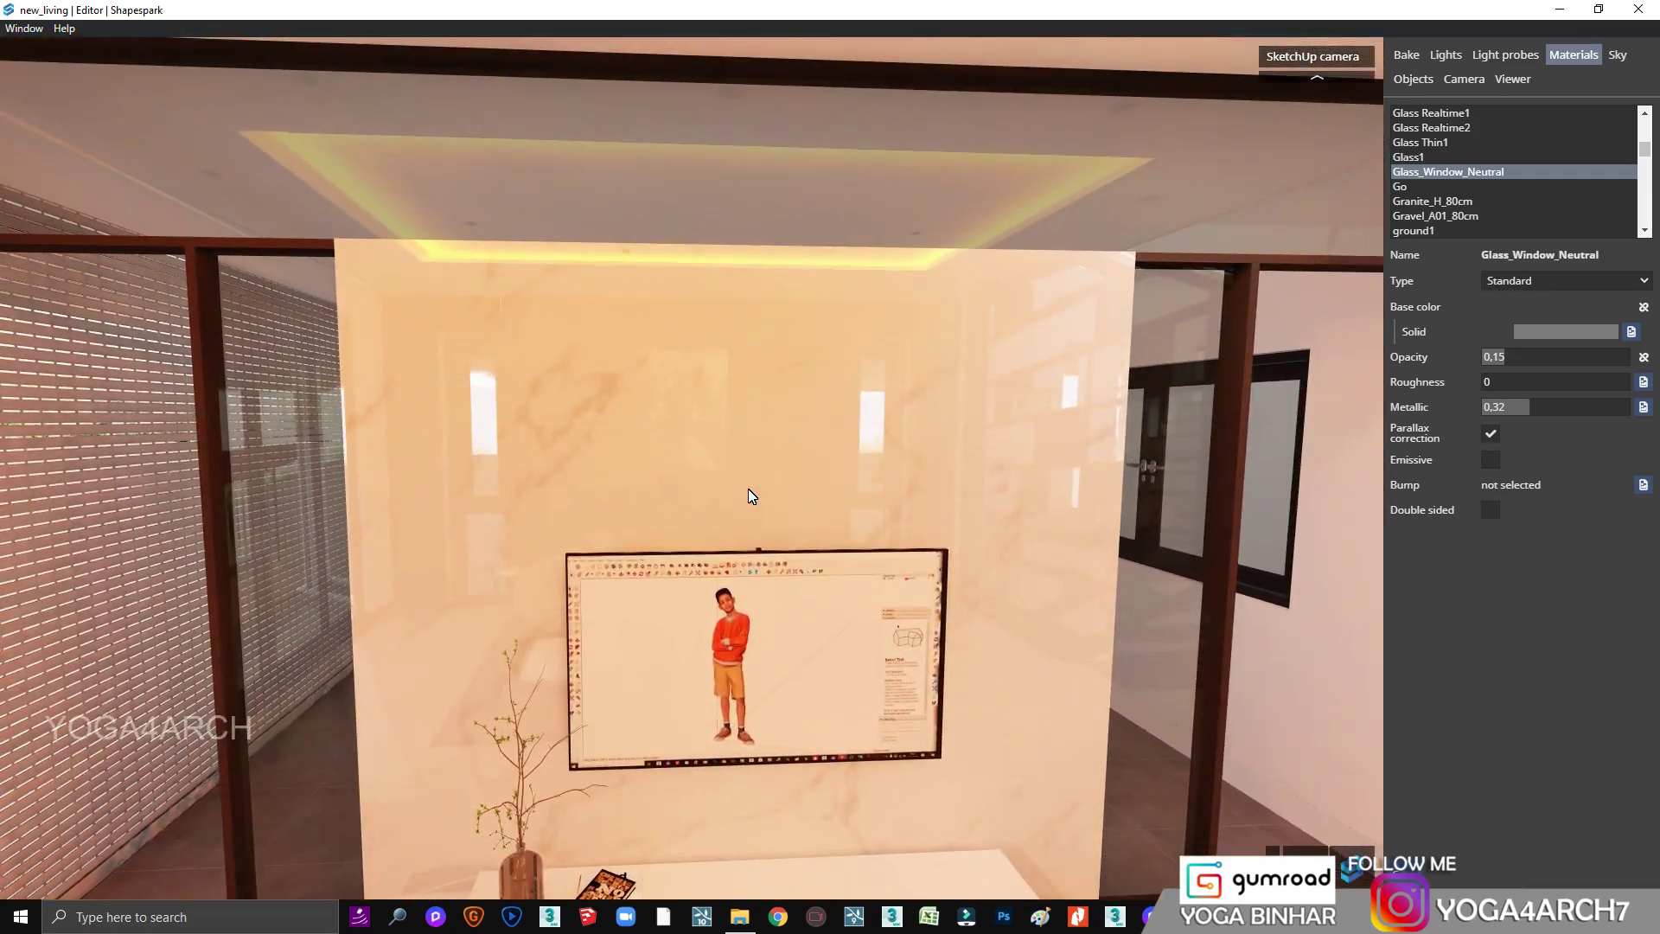
# Step: Replace [Color K04]'s texture with the Mulan trailer video and make it emissive at strength 7
pyautogui.click(796, 637)
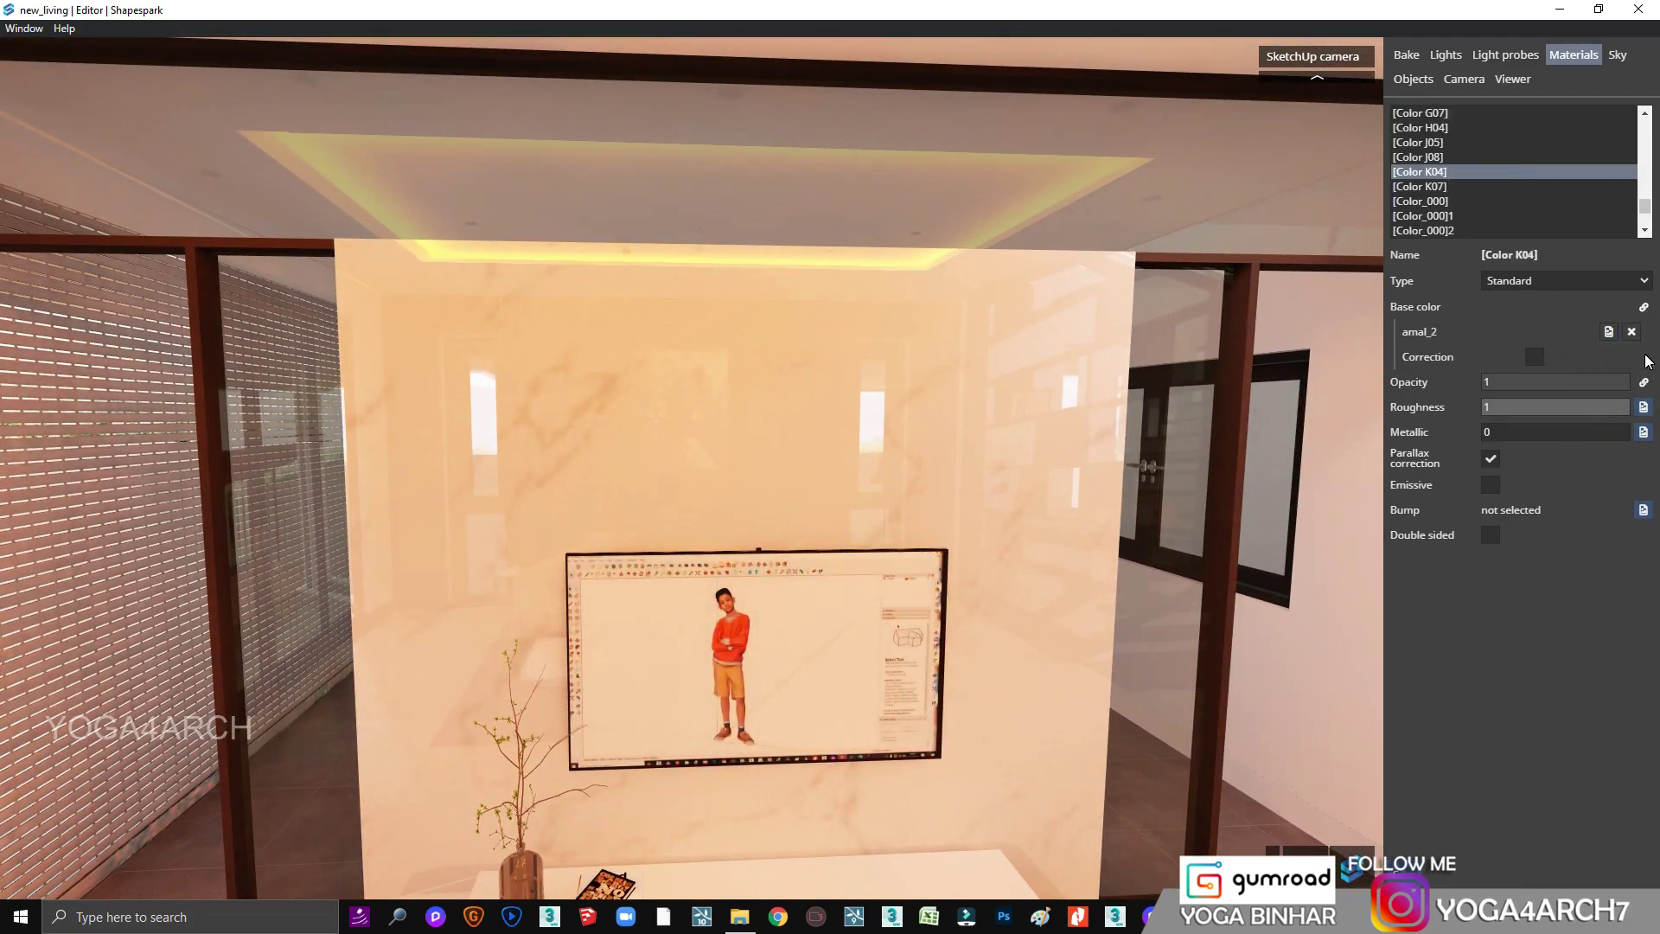
pyautogui.click(1631, 331)
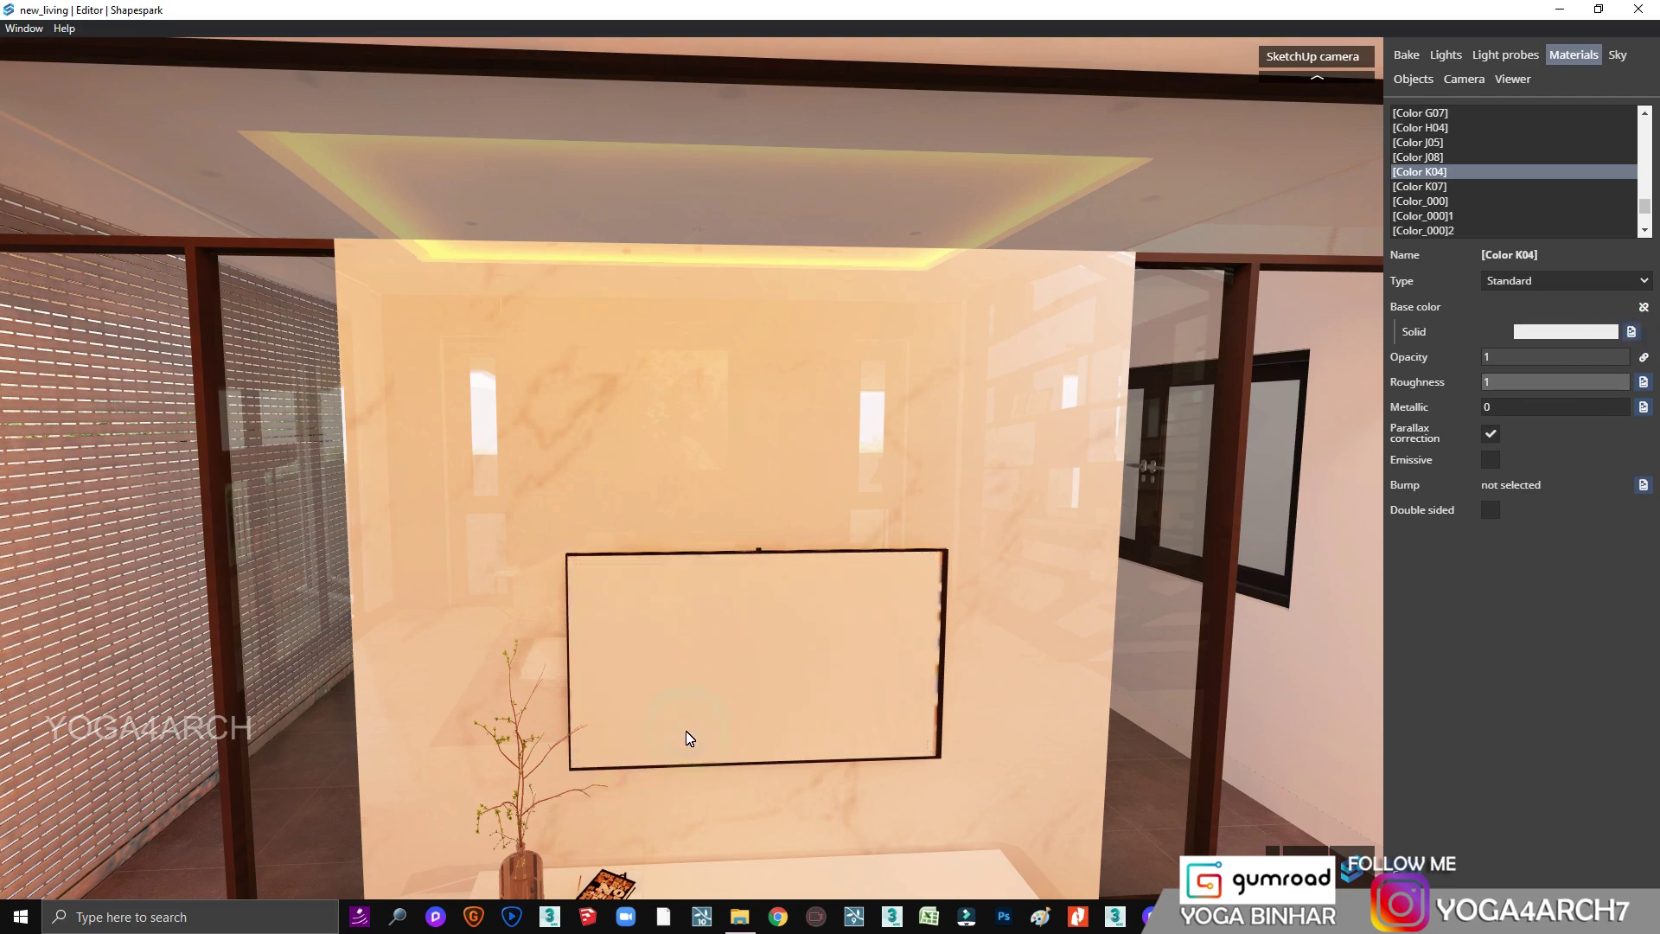
pyautogui.click(1632, 330)
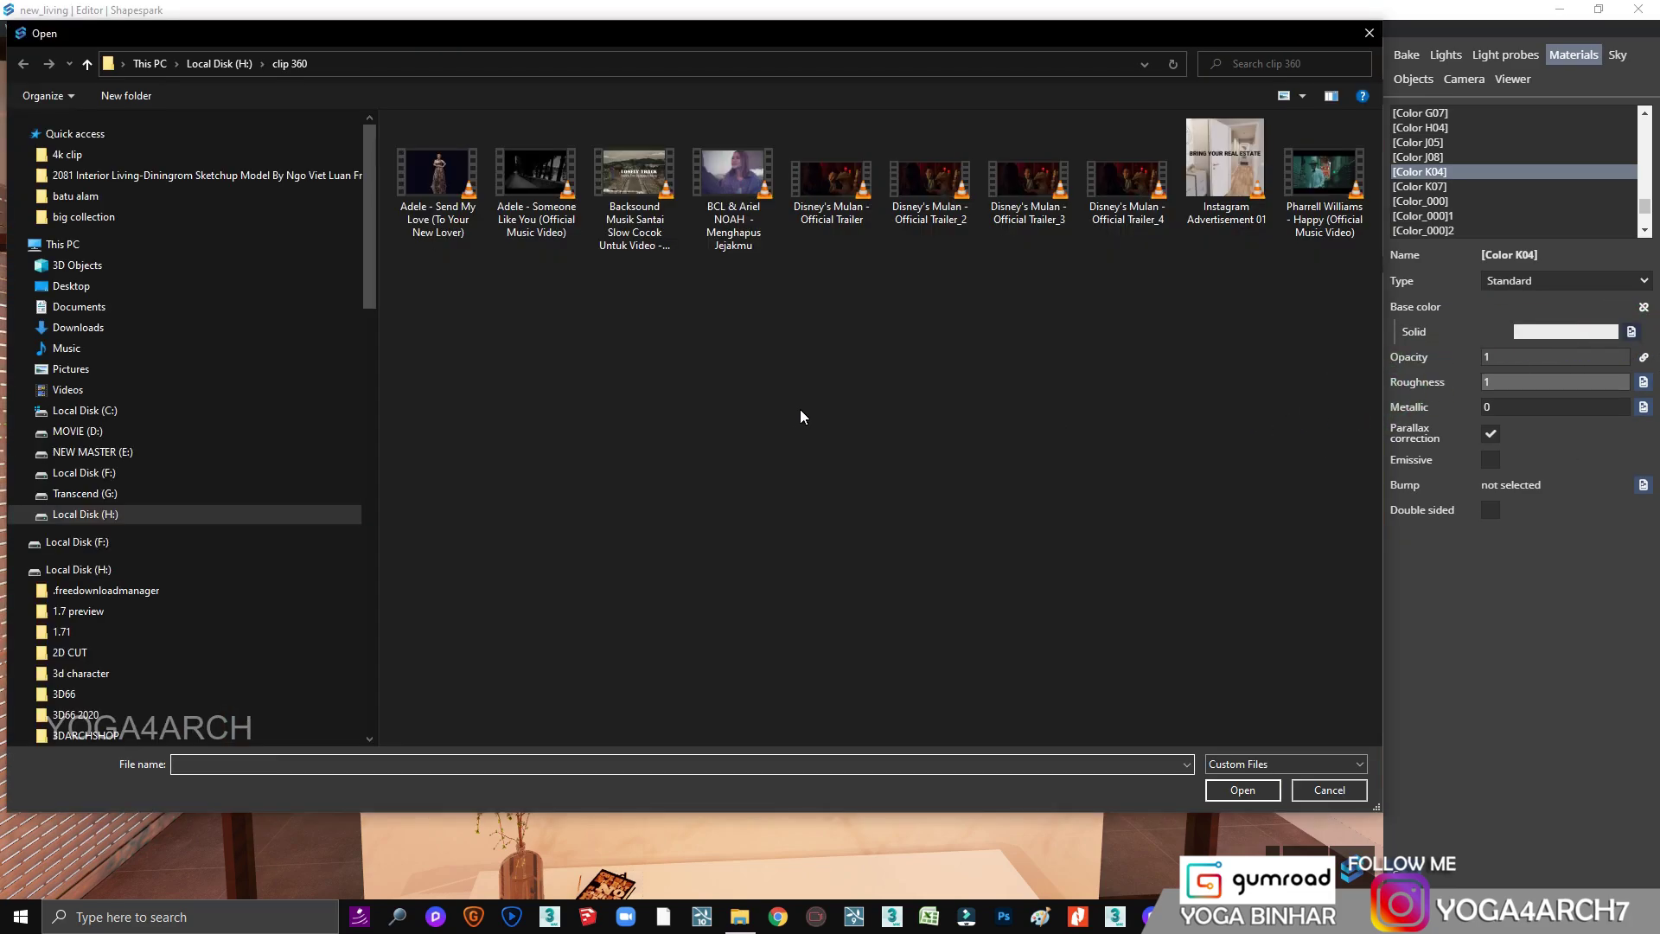
pyautogui.doubleClick(1120, 204)
pyautogui.moveTo(1062, 574)
pyautogui.mouseDown()
pyautogui.moveTo(991, 614)
pyautogui.moveTo(951, 524)
pyautogui.mouseUp()
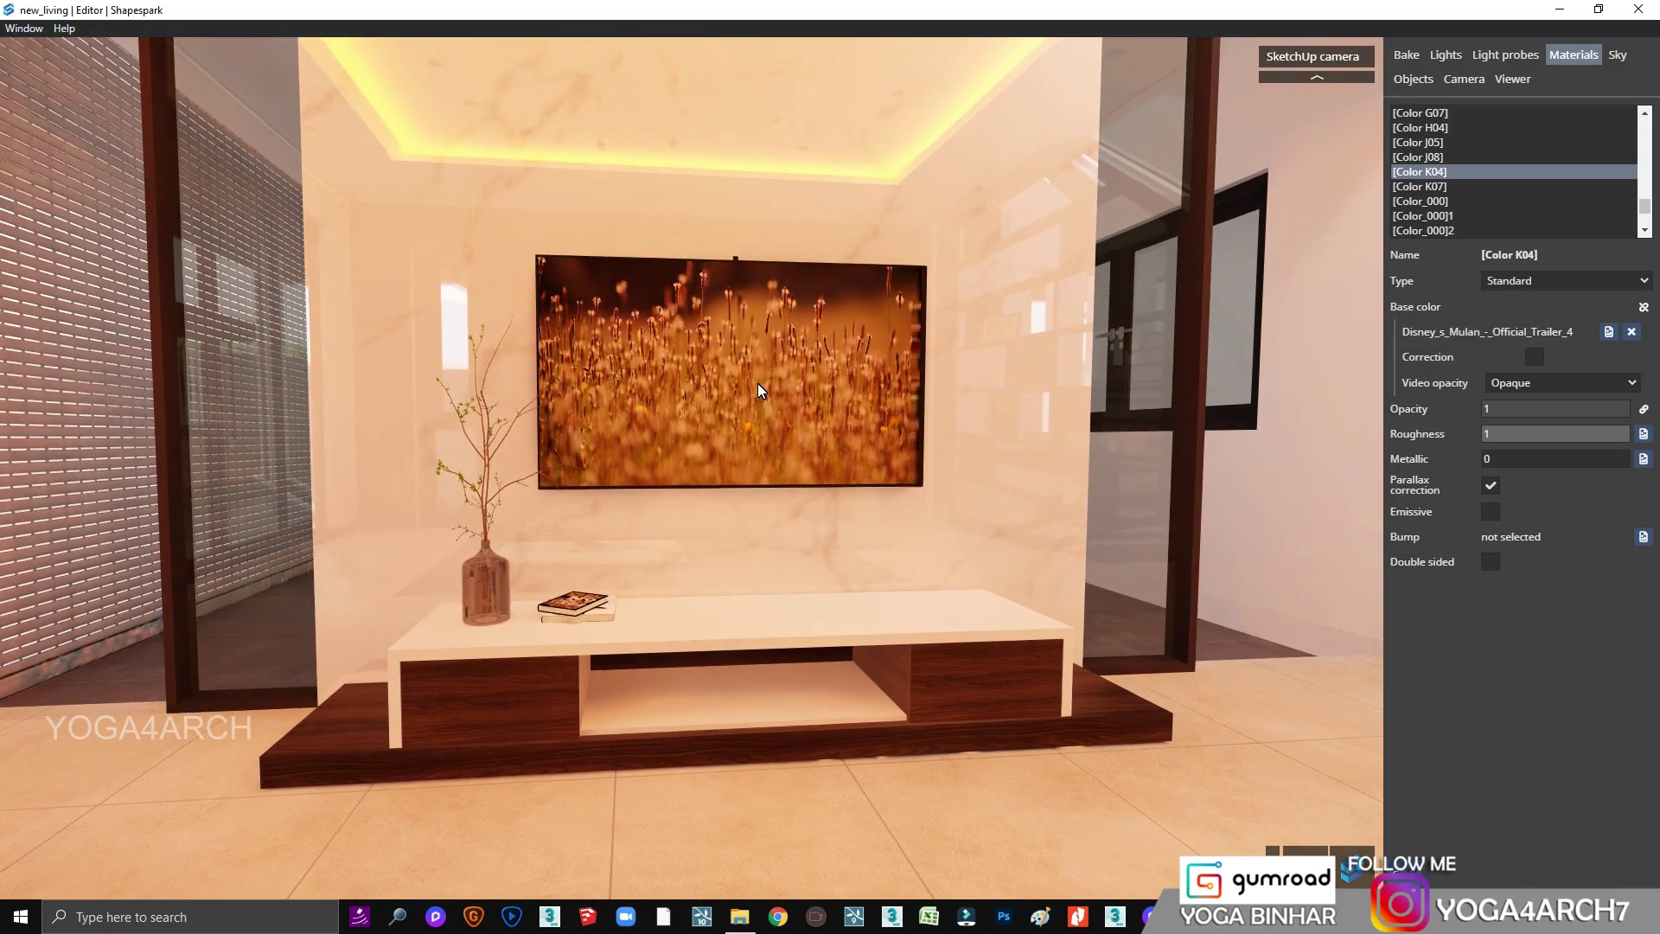
pyautogui.scroll(5, 756, 376)
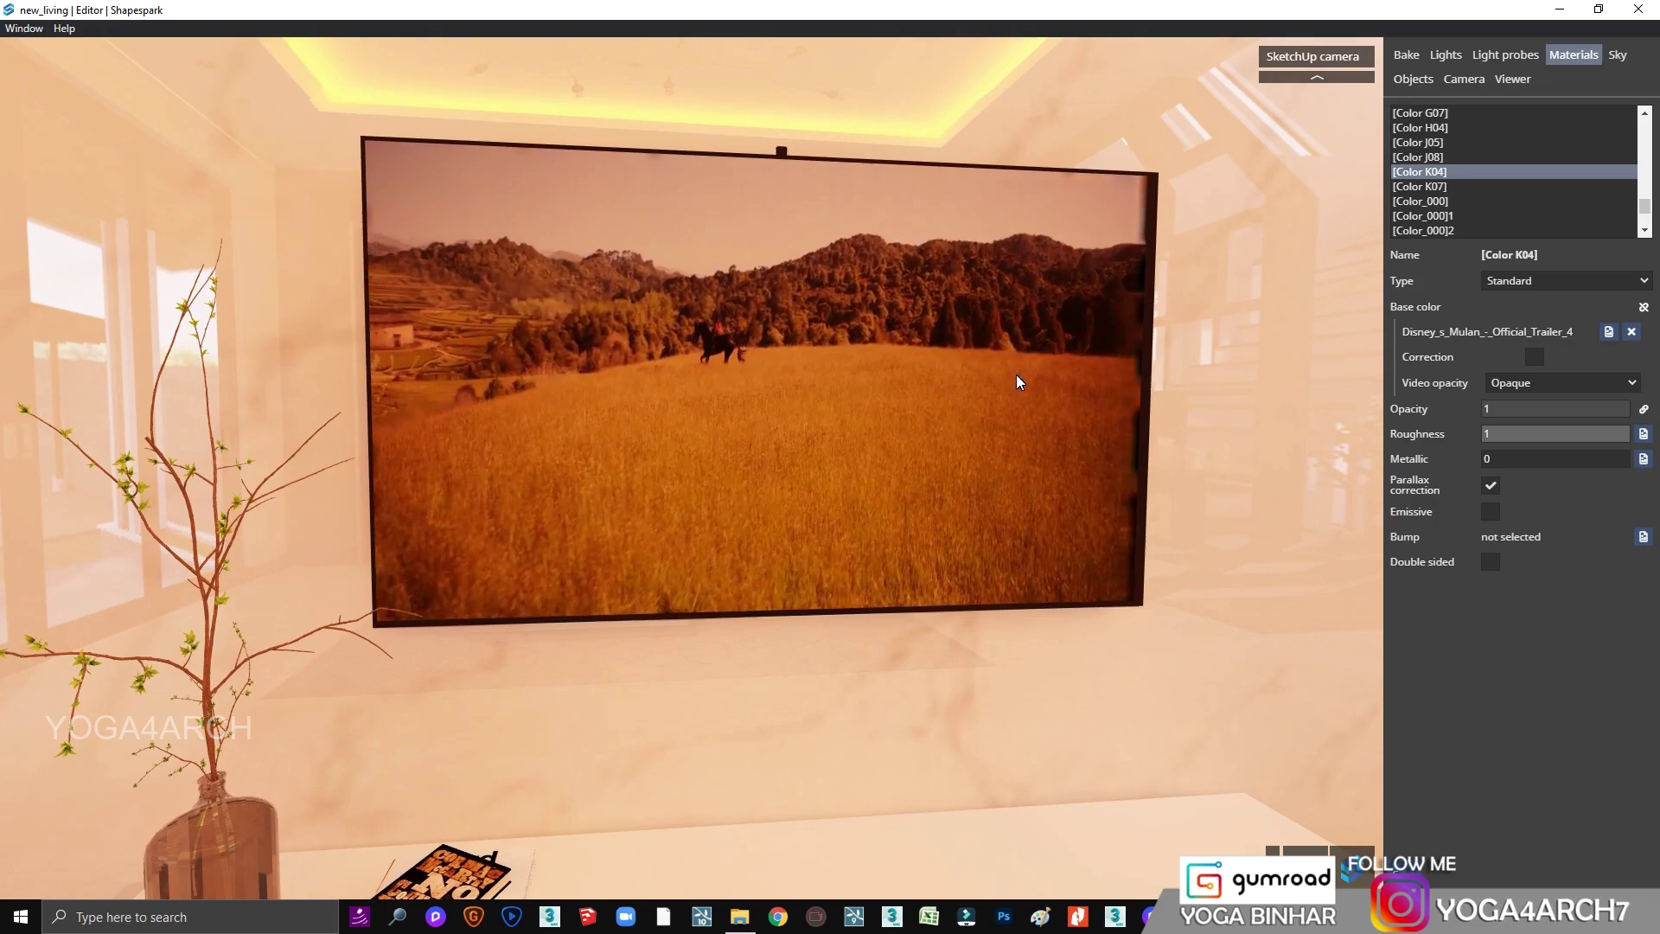
pyautogui.click(1489, 511)
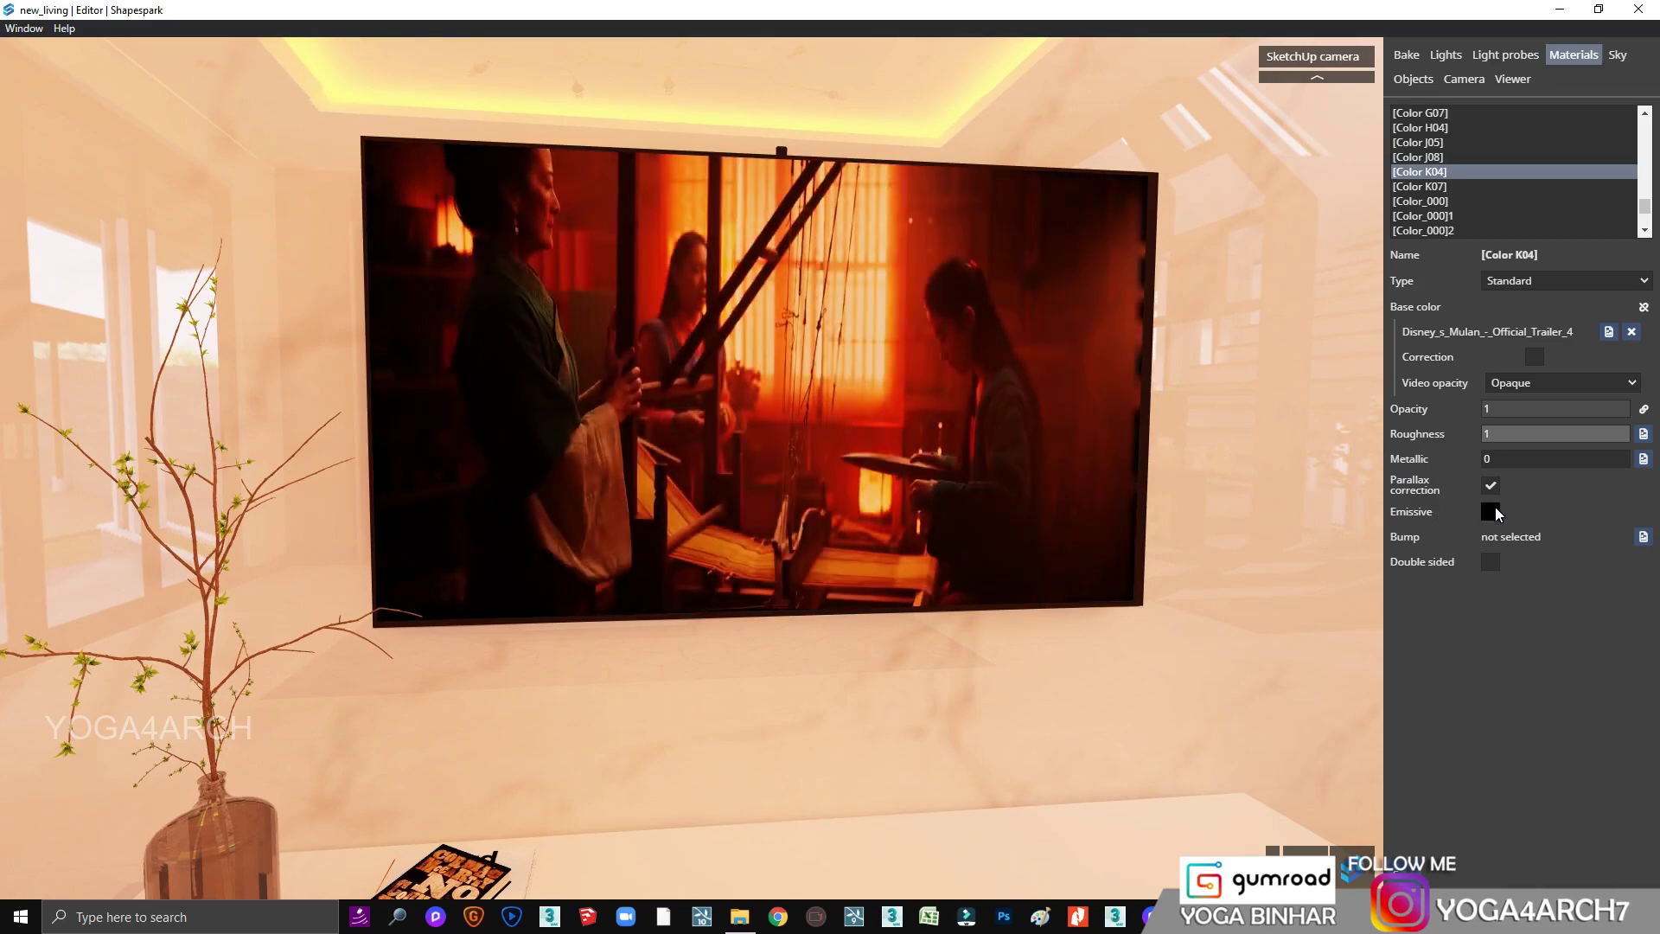
pyautogui.write('10')
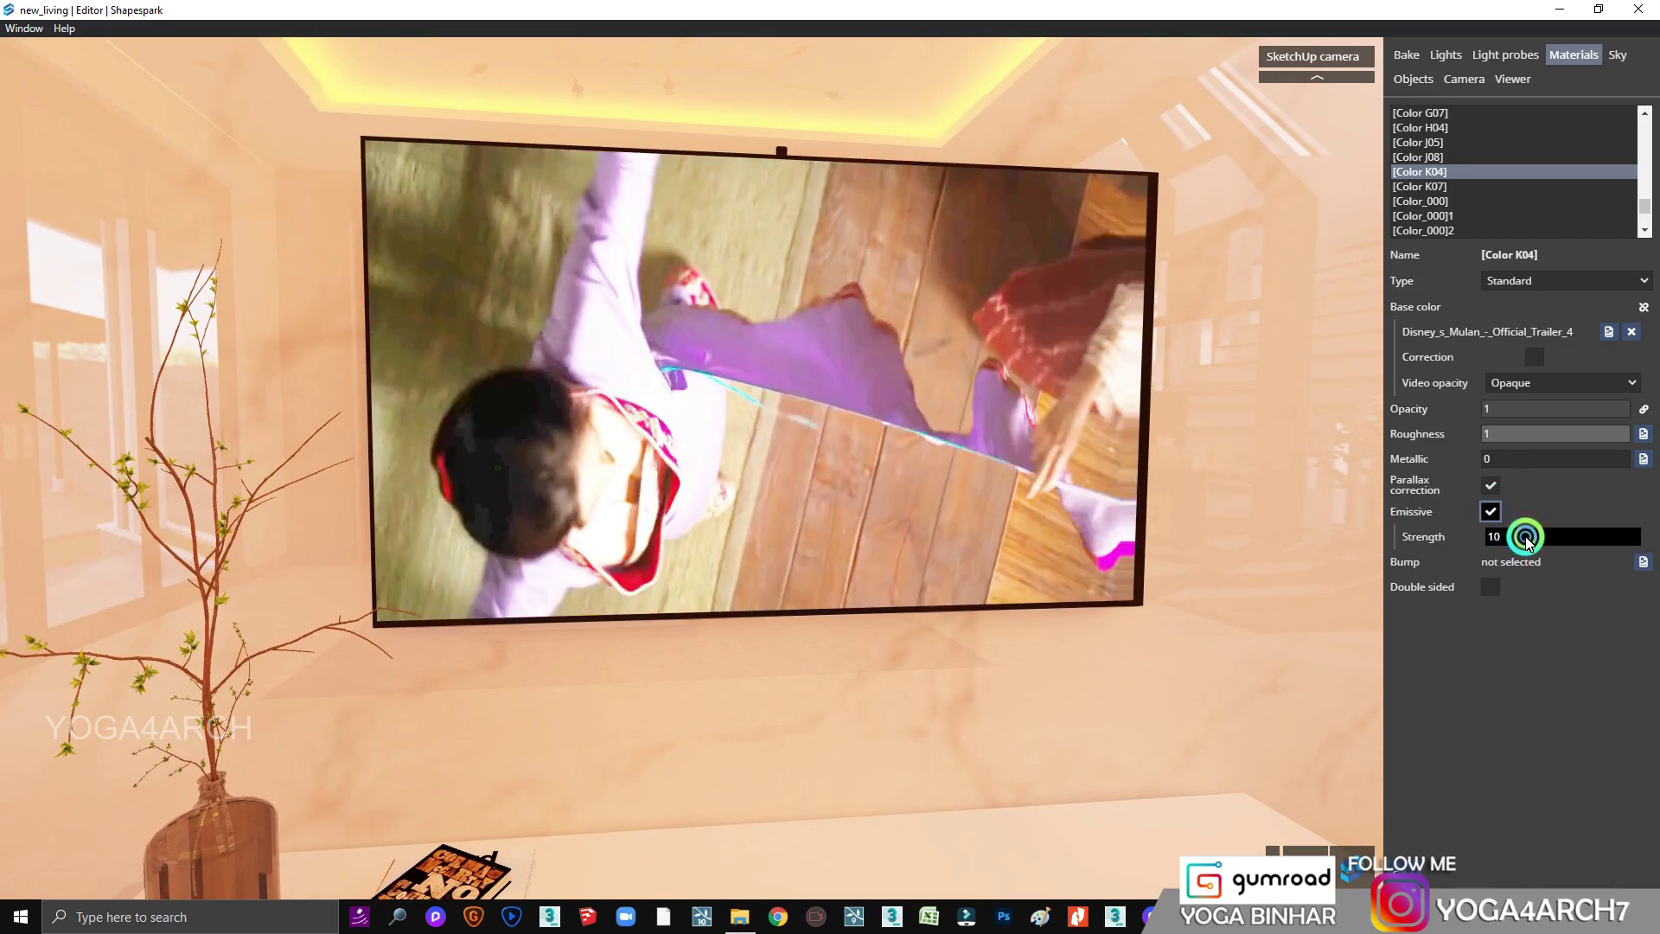
pyautogui.moveTo(1211, 558); pyautogui.dragTo(975, 563)
pyautogui.scroll(-5, 916, 531)
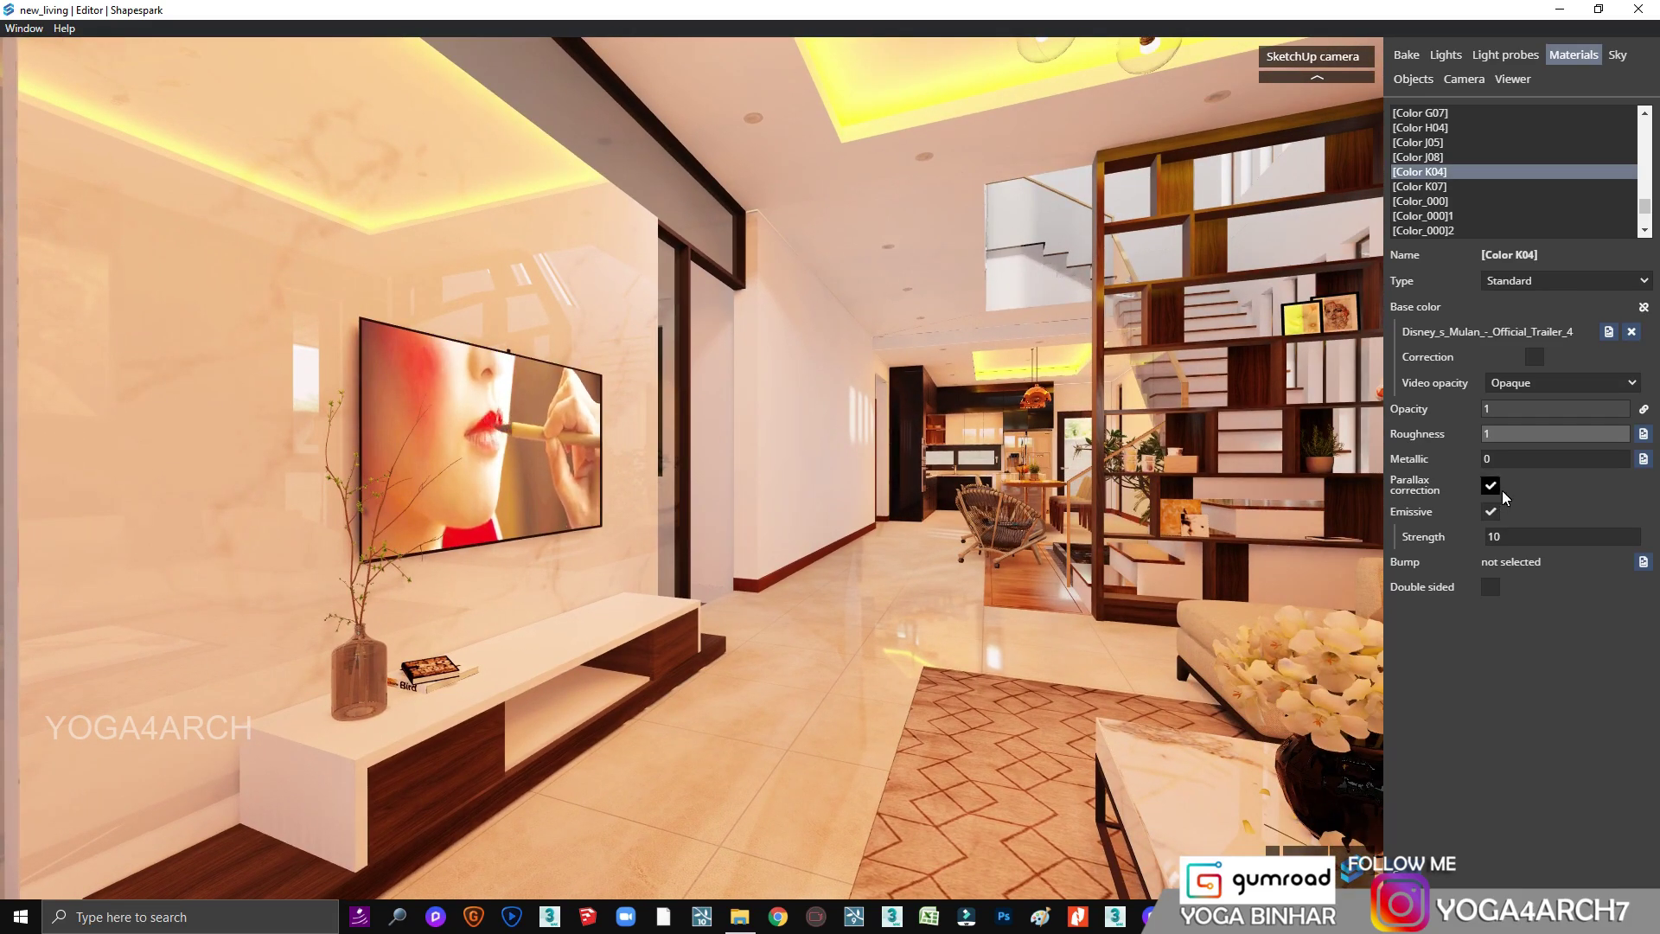
pyautogui.doubleClick(1519, 536)
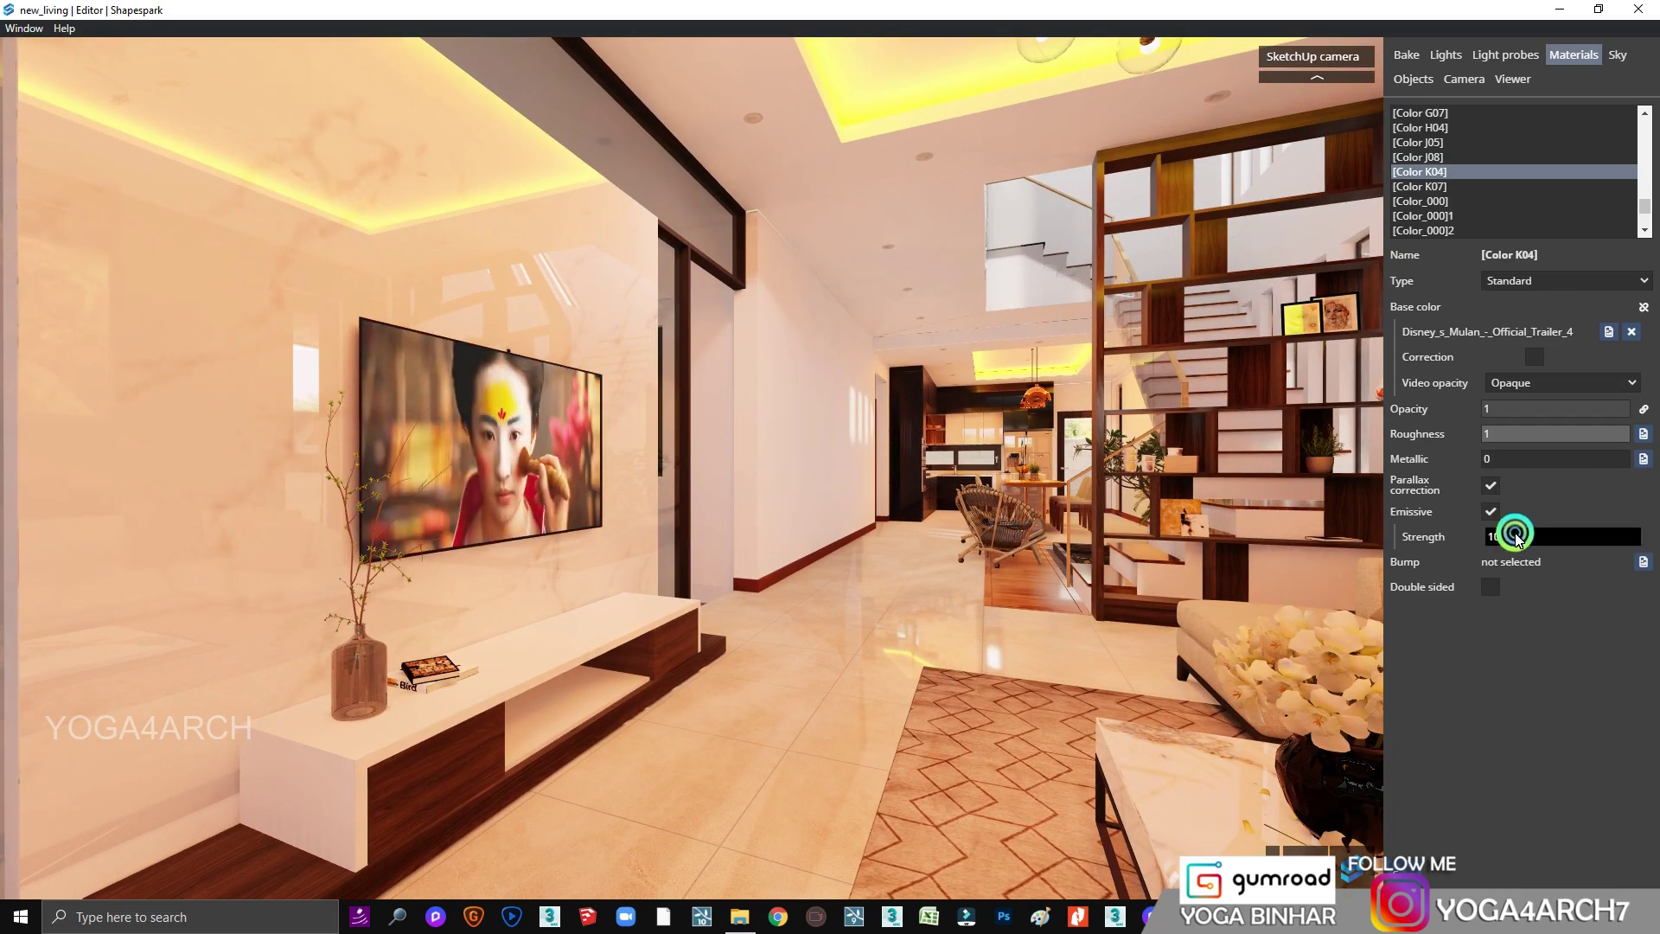
pyautogui.write('7')
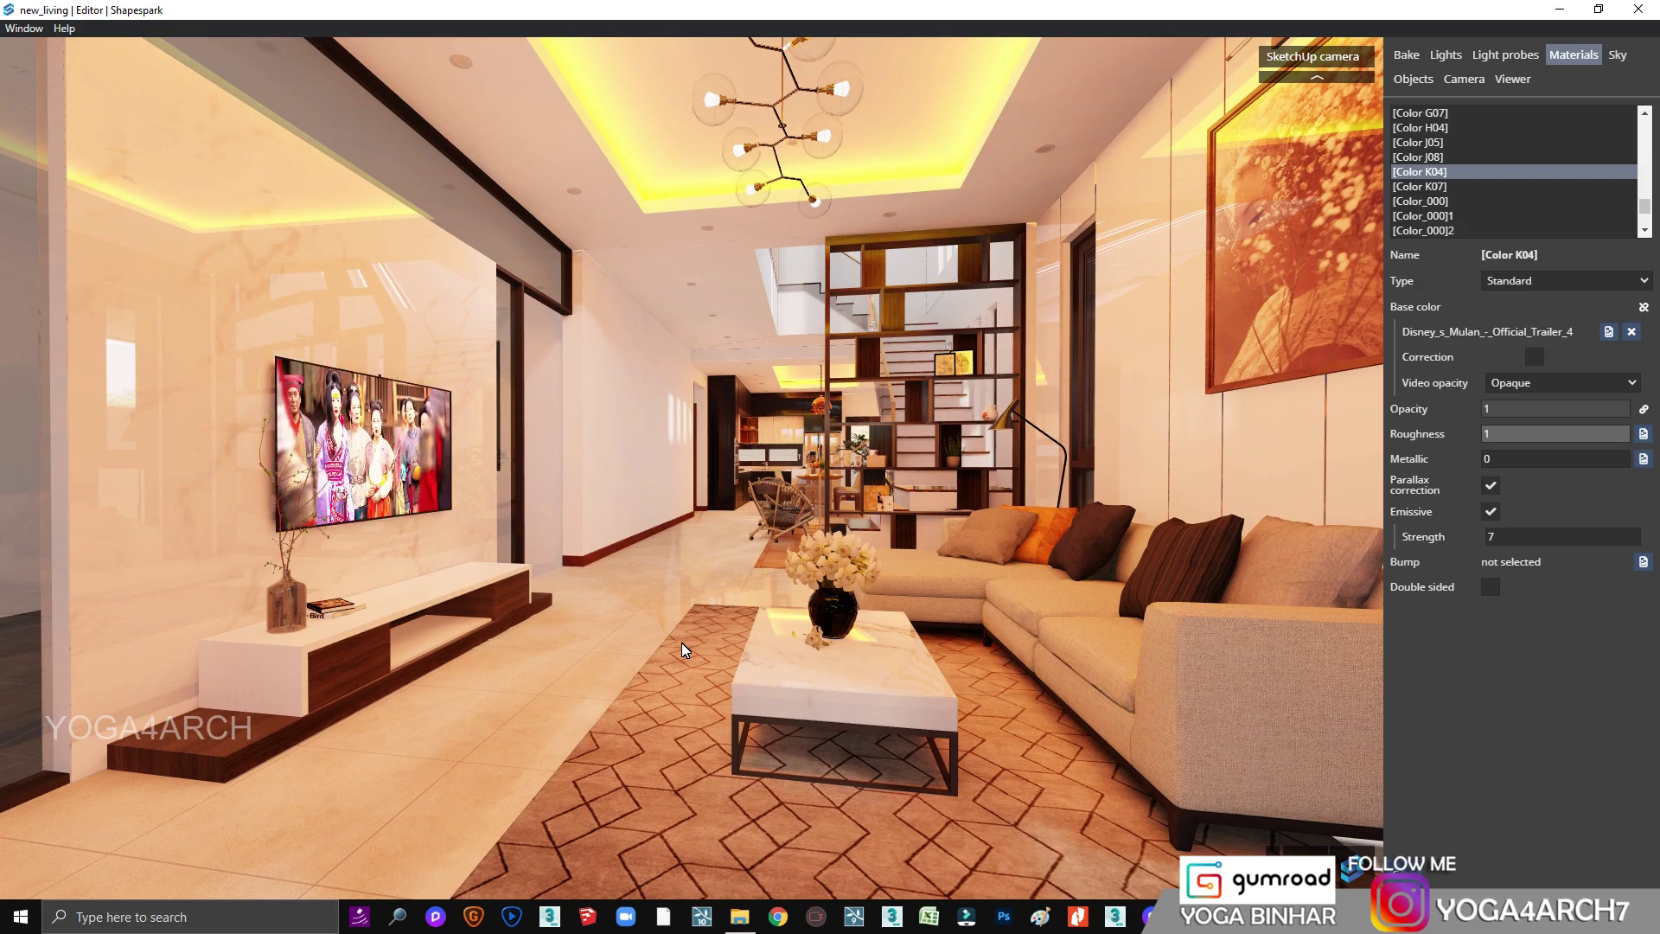
# Step: Set the camera gamma and exposure to 1 and turn on auto climb
pyautogui.click(1456, 81)
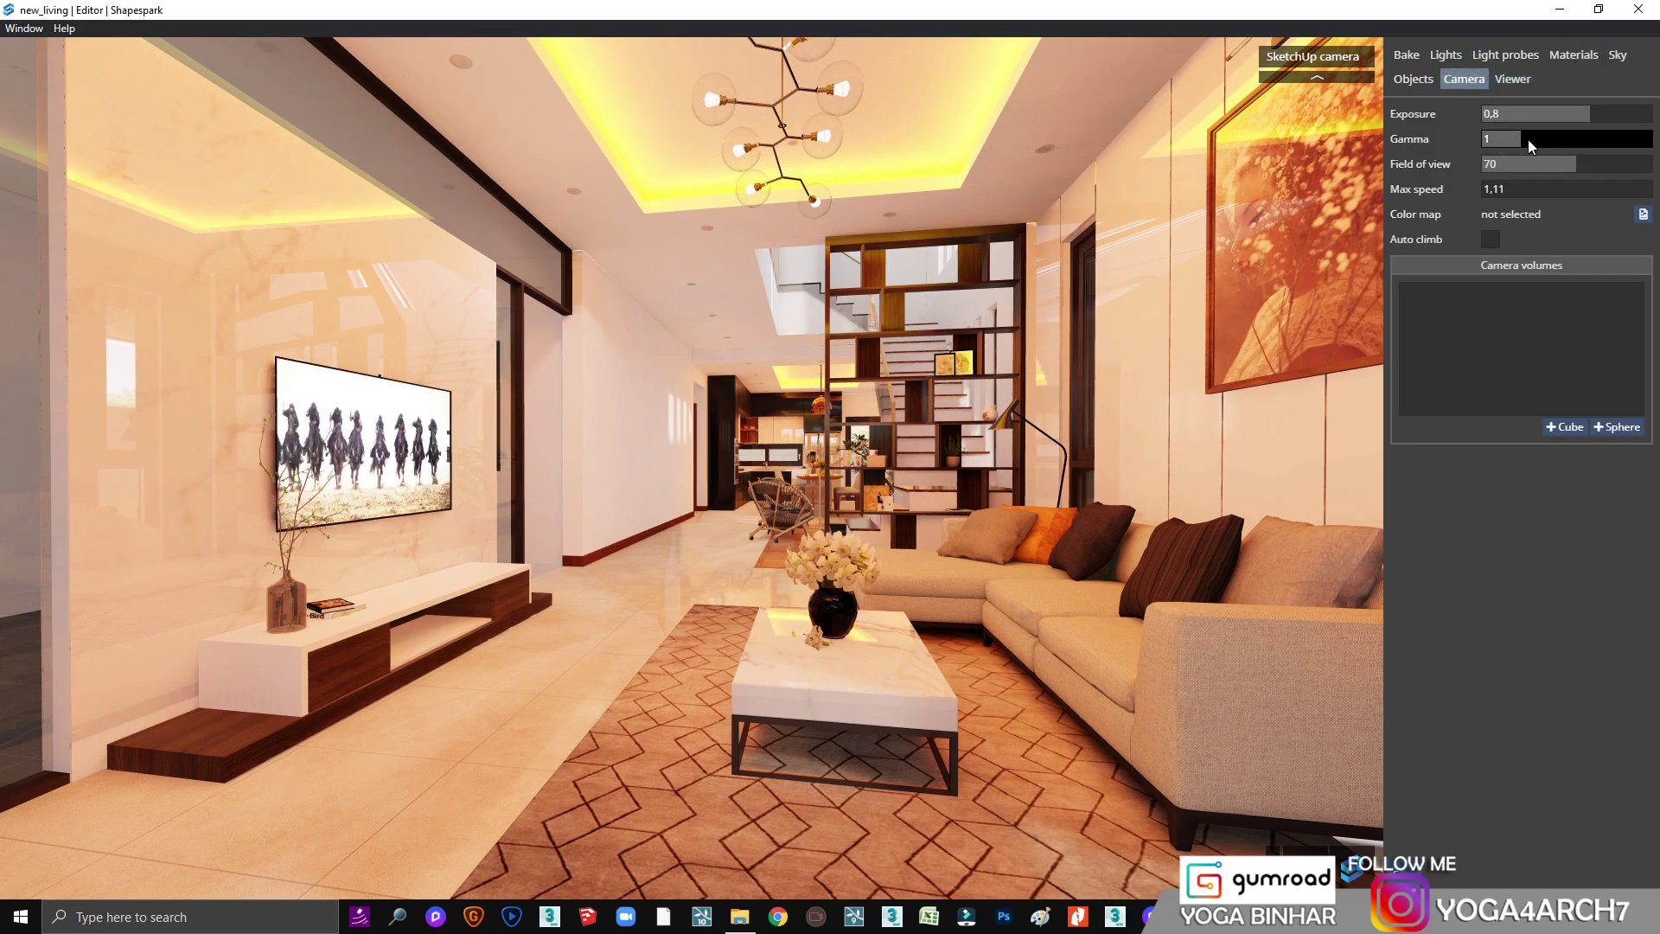
pyautogui.moveTo(1528, 145)
pyautogui.mouseDown()
pyautogui.moveTo(1549, 138)
pyautogui.moveTo(1512, 140)
pyautogui.moveTo(1526, 142)
pyautogui.mouseUp()
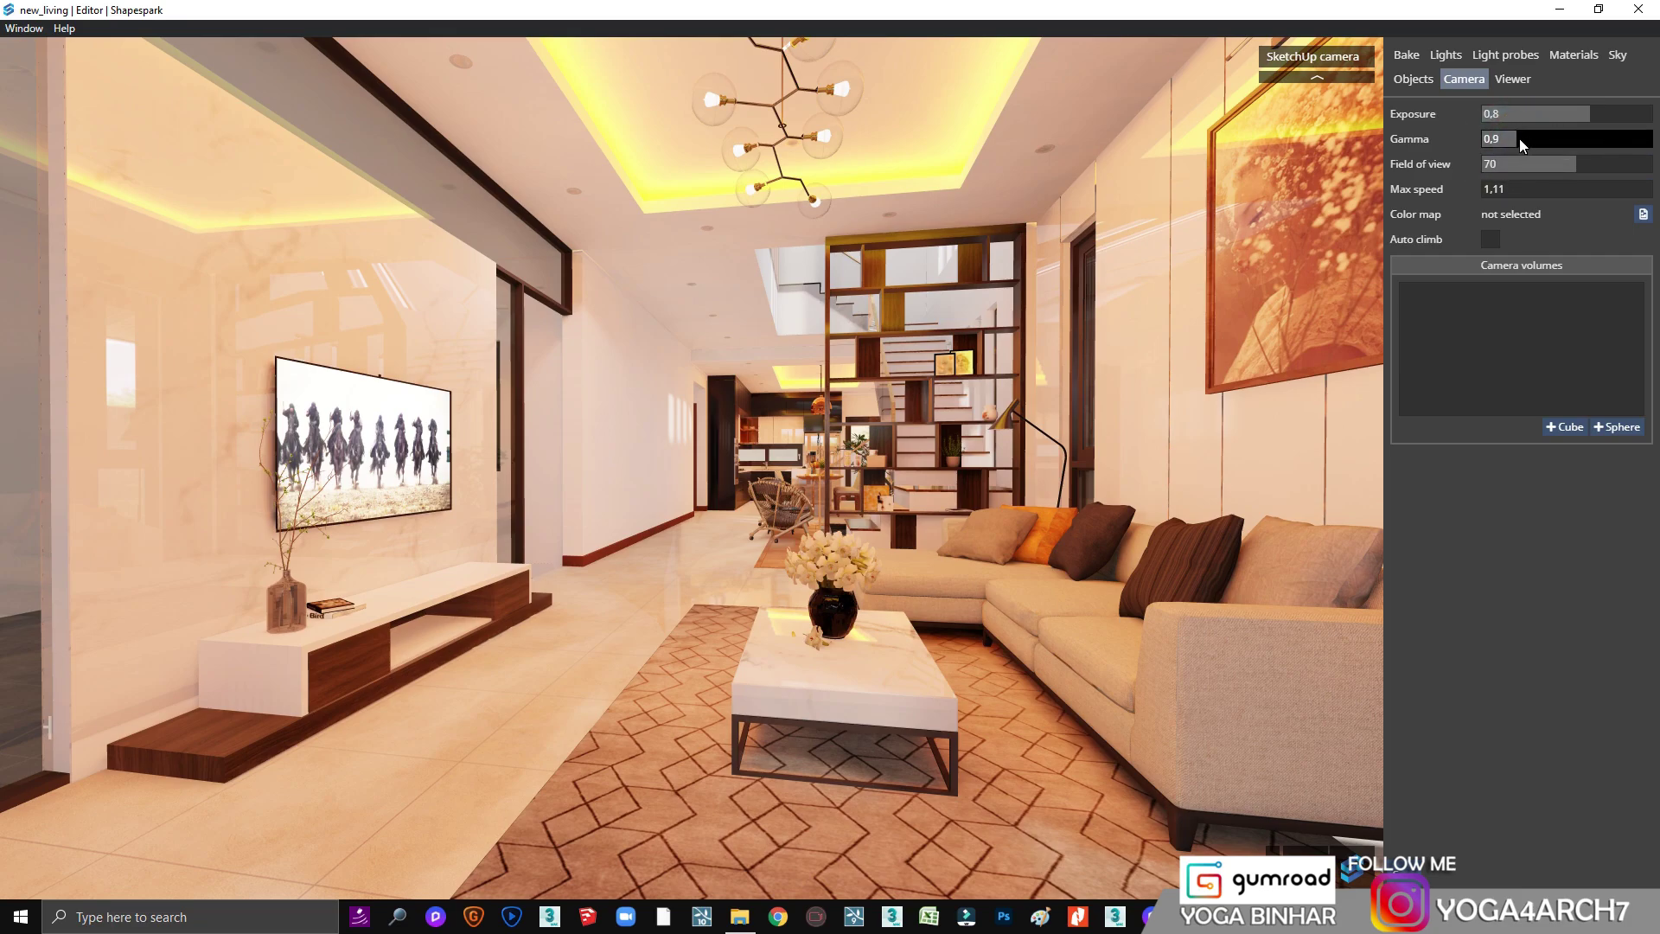
pyautogui.moveTo(1522, 143); pyautogui.dragTo(1622, 115)
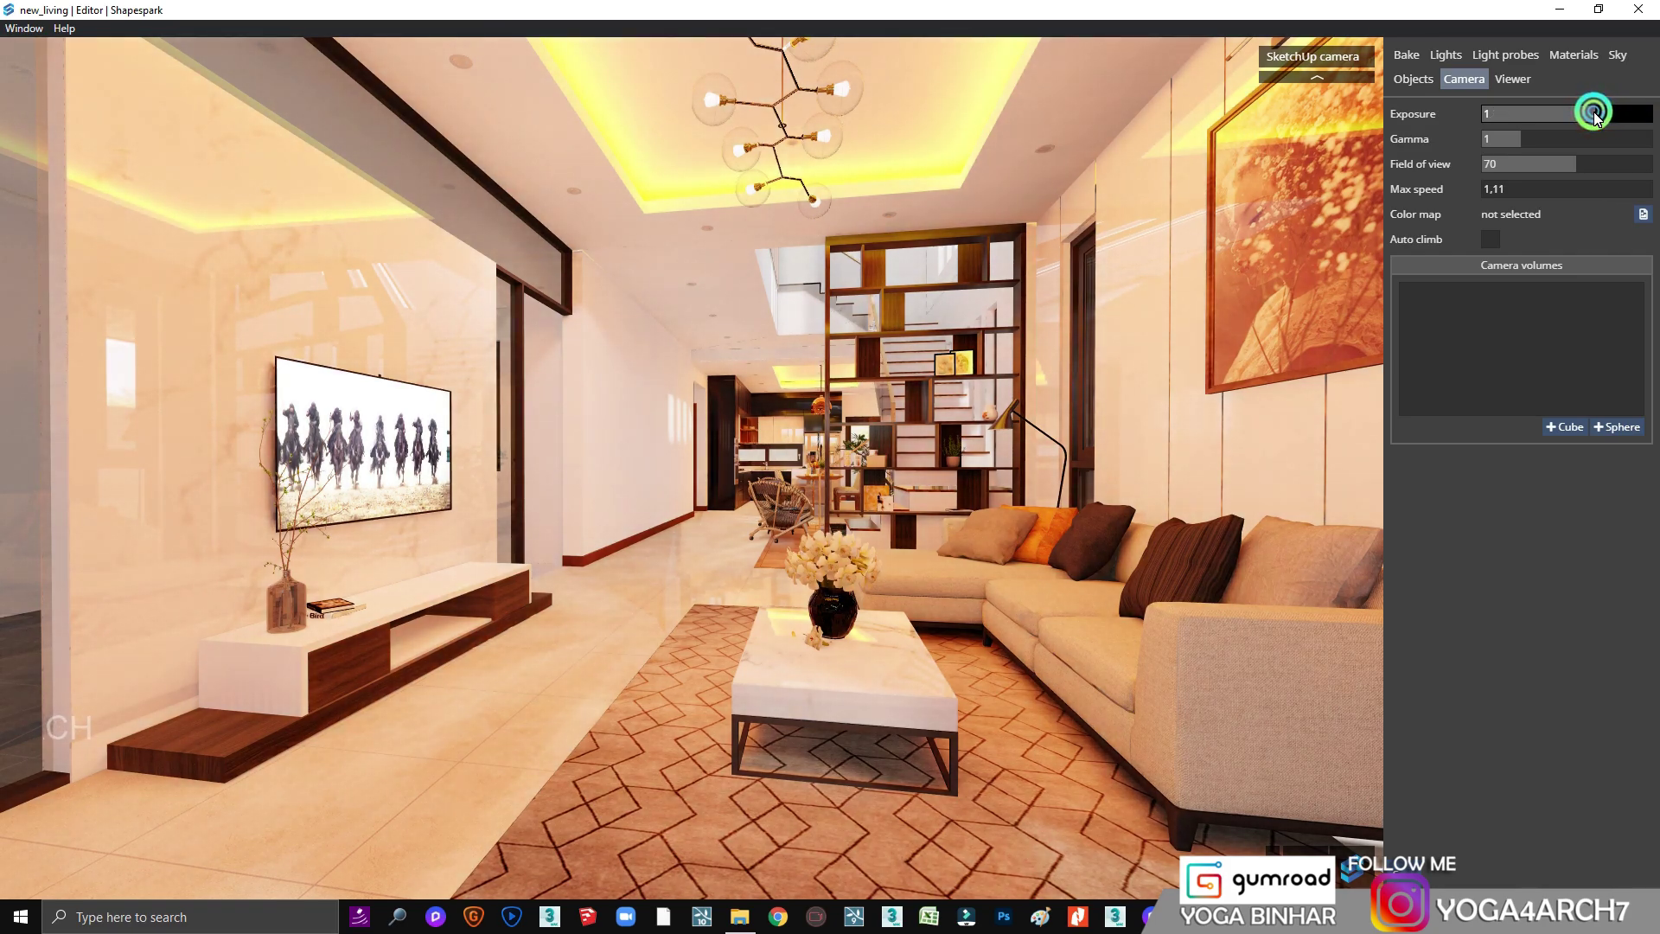
pyautogui.moveTo(1132, 266); pyautogui.dragTo(1146, 280)
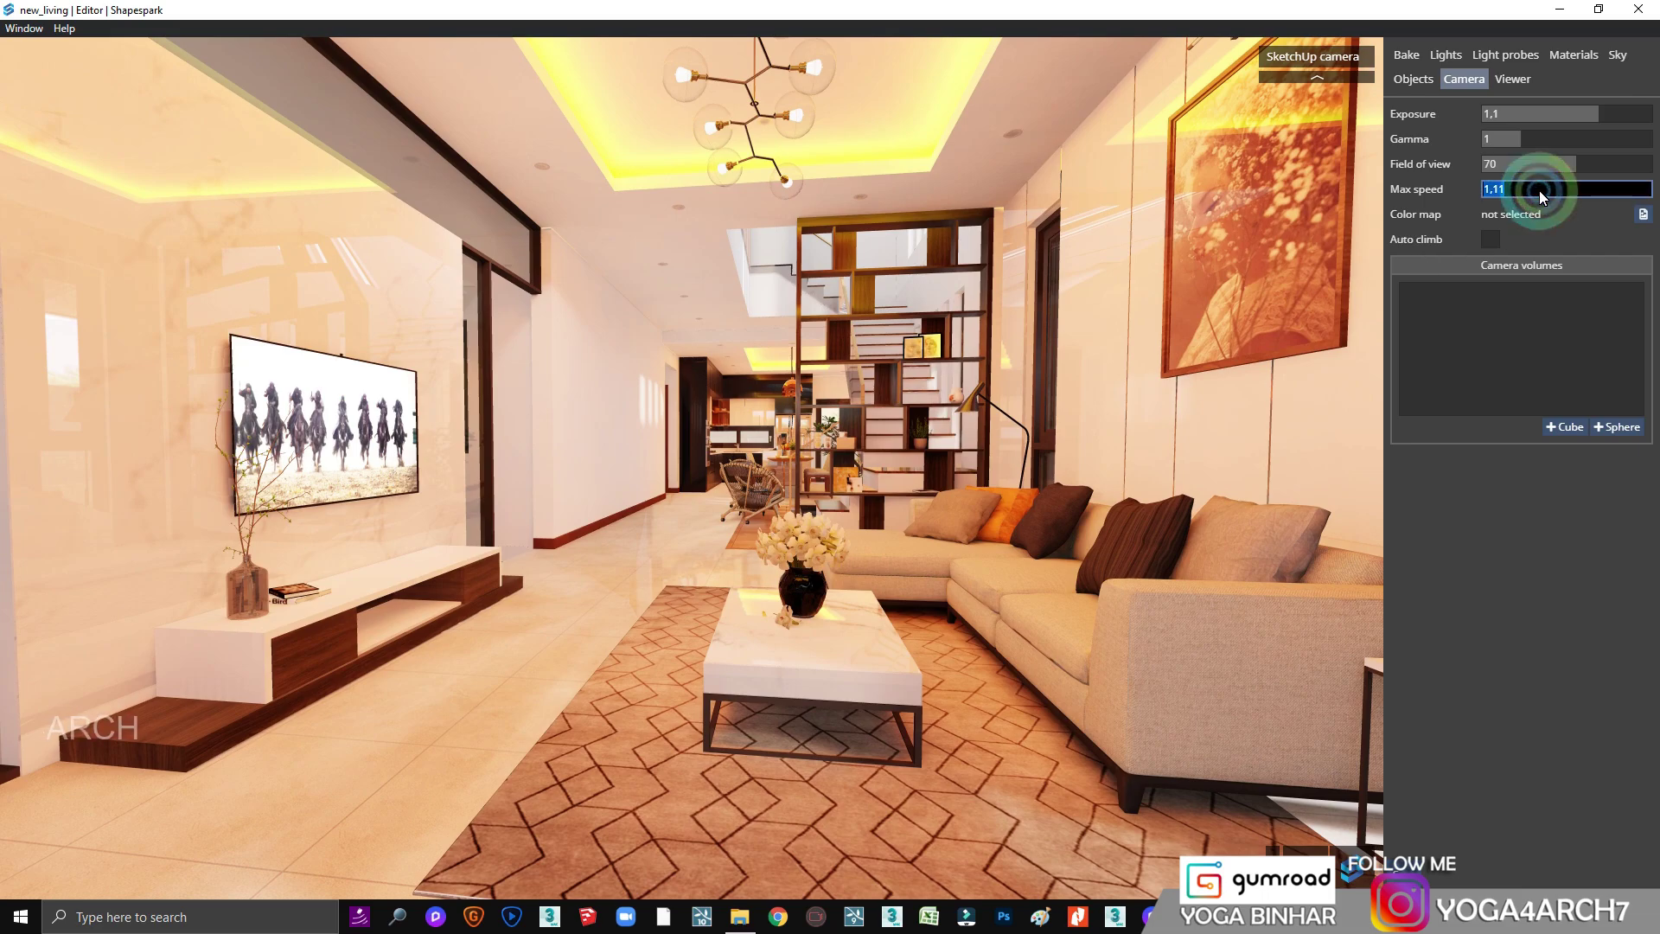
pyautogui.write('1')
pyautogui.click(1491, 239)
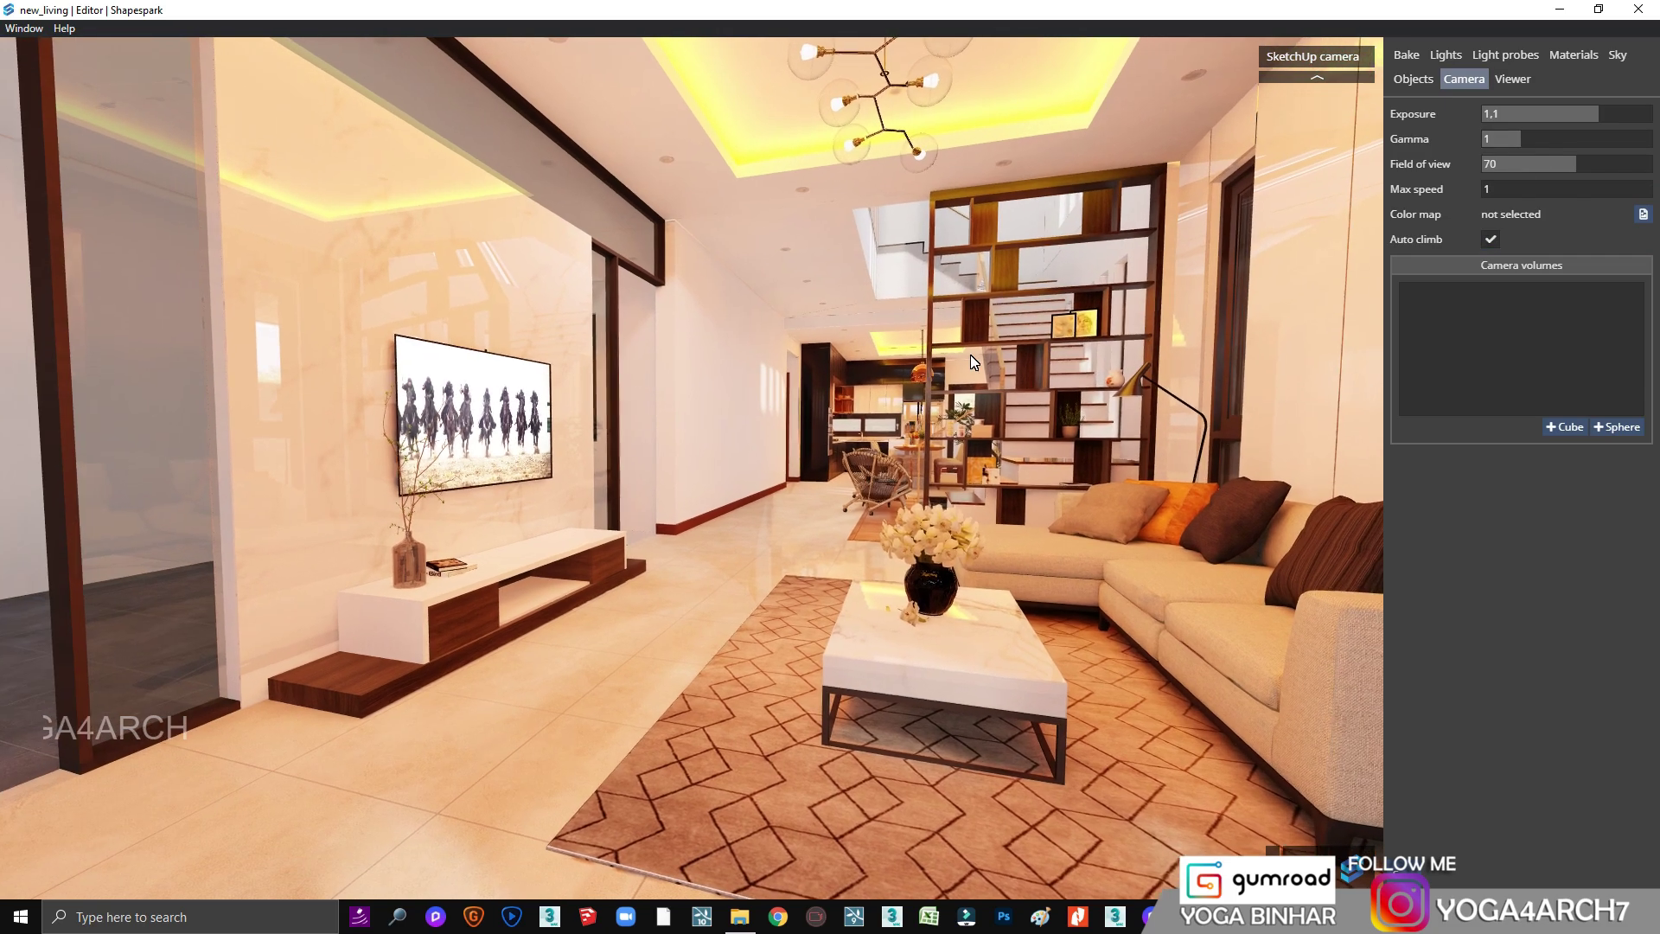
pyautogui.moveTo(970, 355)
pyautogui.mouseDown()
pyautogui.moveTo(1162, 363)
pyautogui.moveTo(700, 397)
pyautogui.moveTo(797, 371)
pyautogui.moveTo(782, 372)
pyautogui.mouseUp()
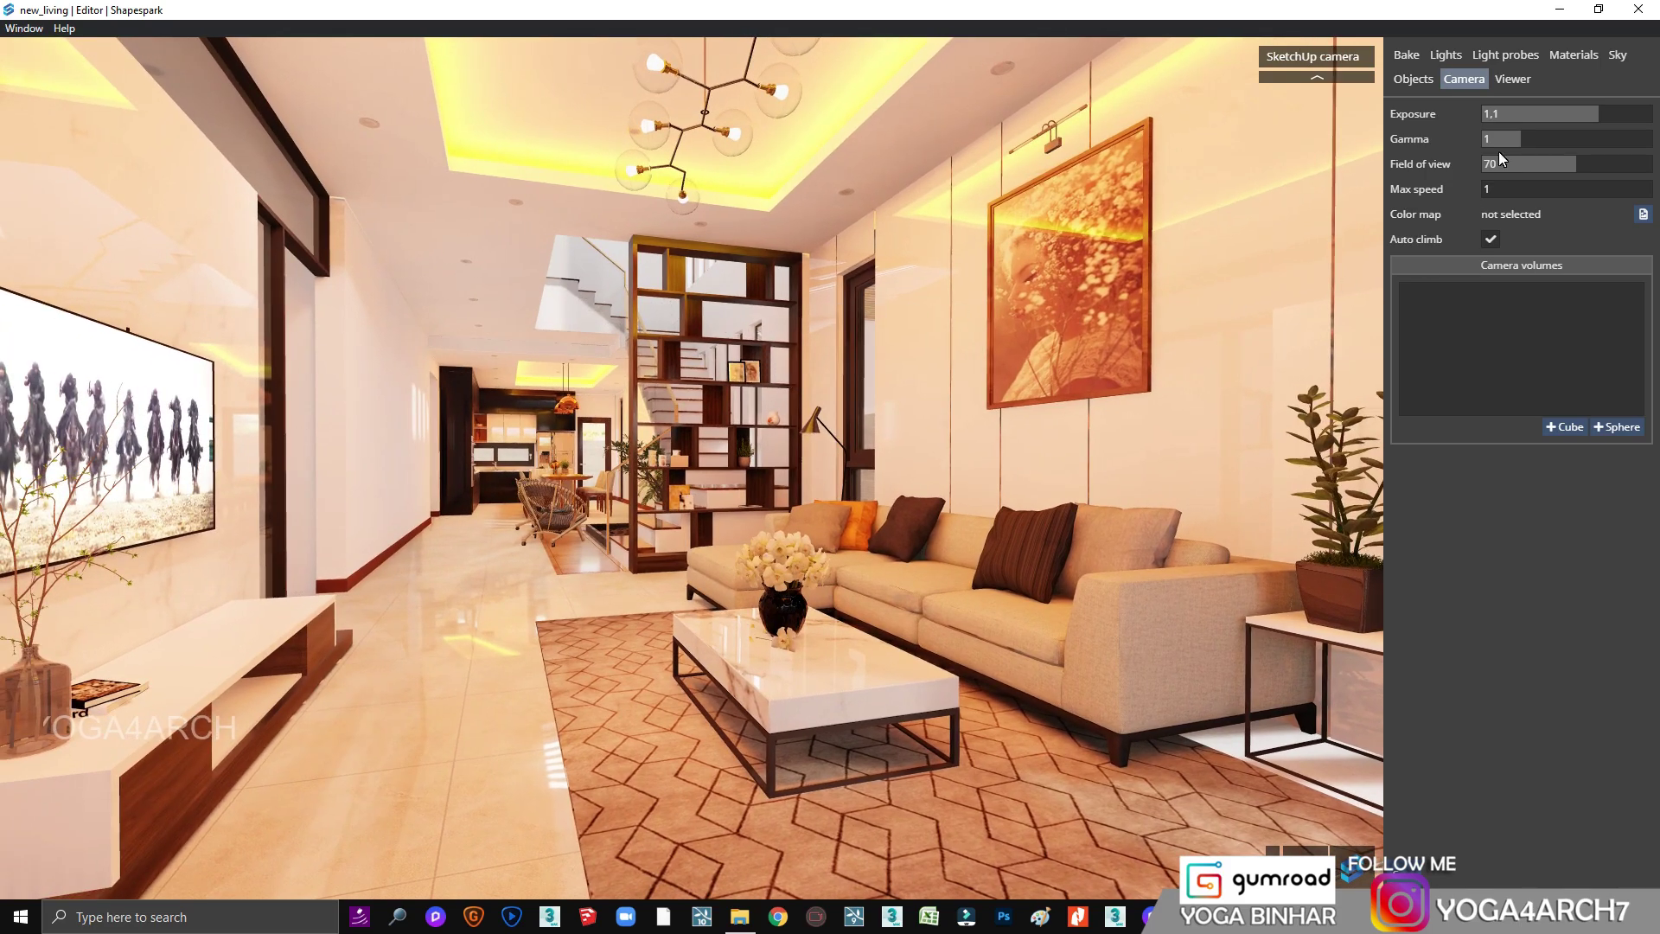
pyautogui.press('Up')
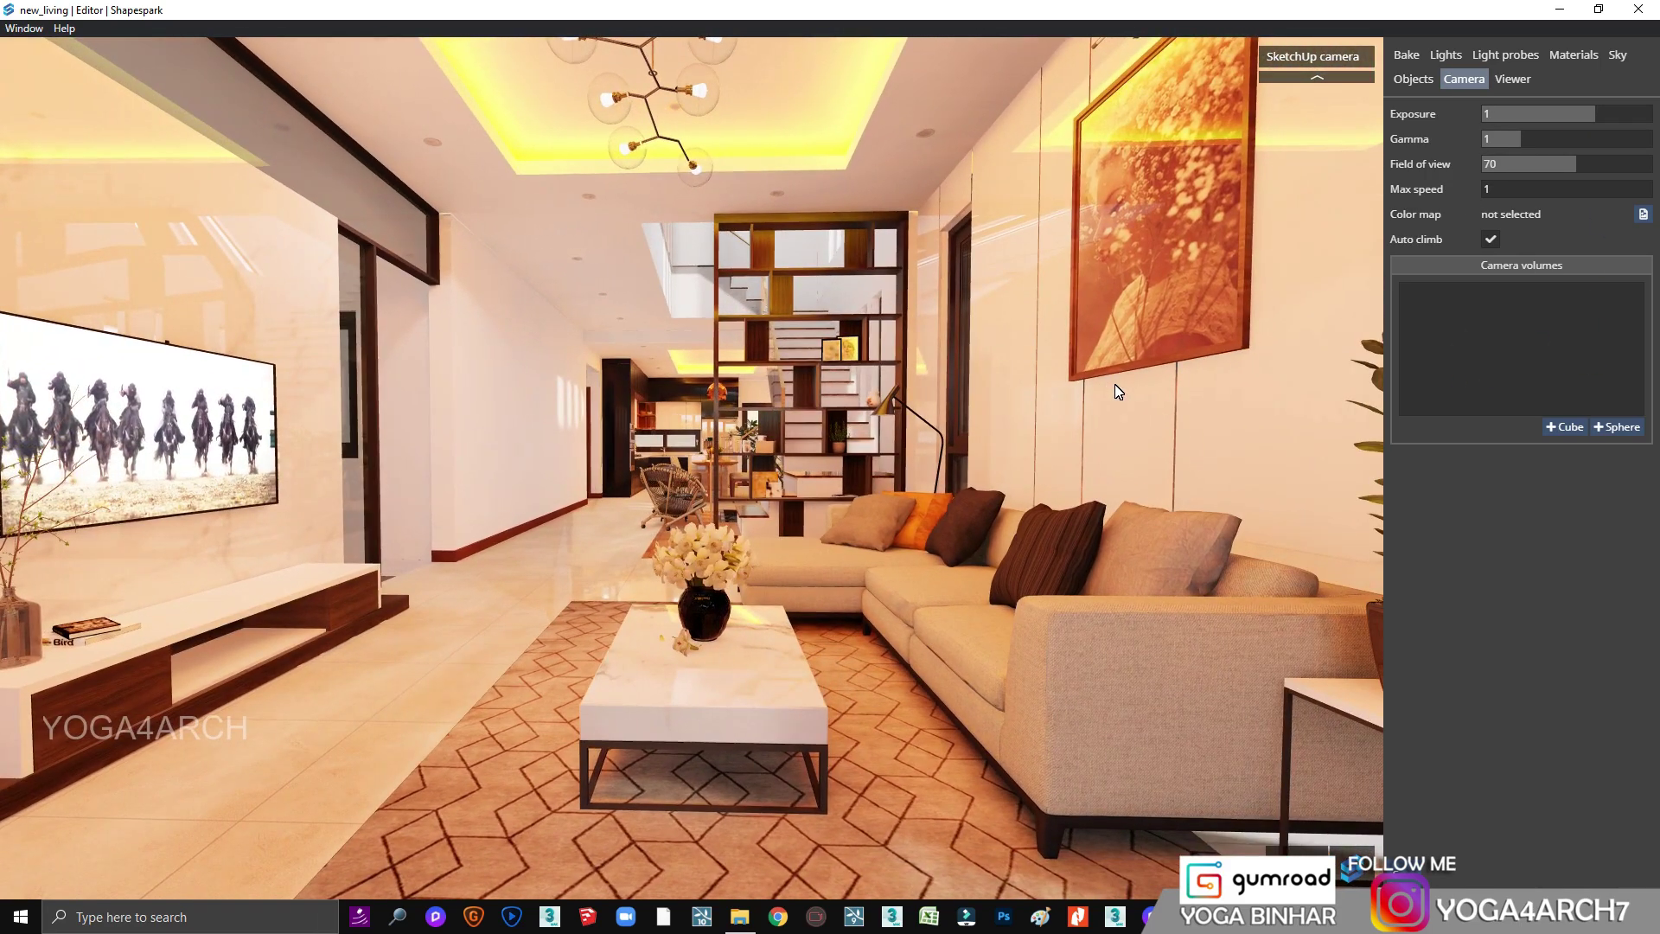
pyautogui.moveTo(1222, 381)
pyautogui.mouseDown()
pyautogui.moveTo(1003, 382)
pyautogui.moveTo(880, 474)
pyautogui.moveTo(1013, 506)
pyautogui.mouseUp()
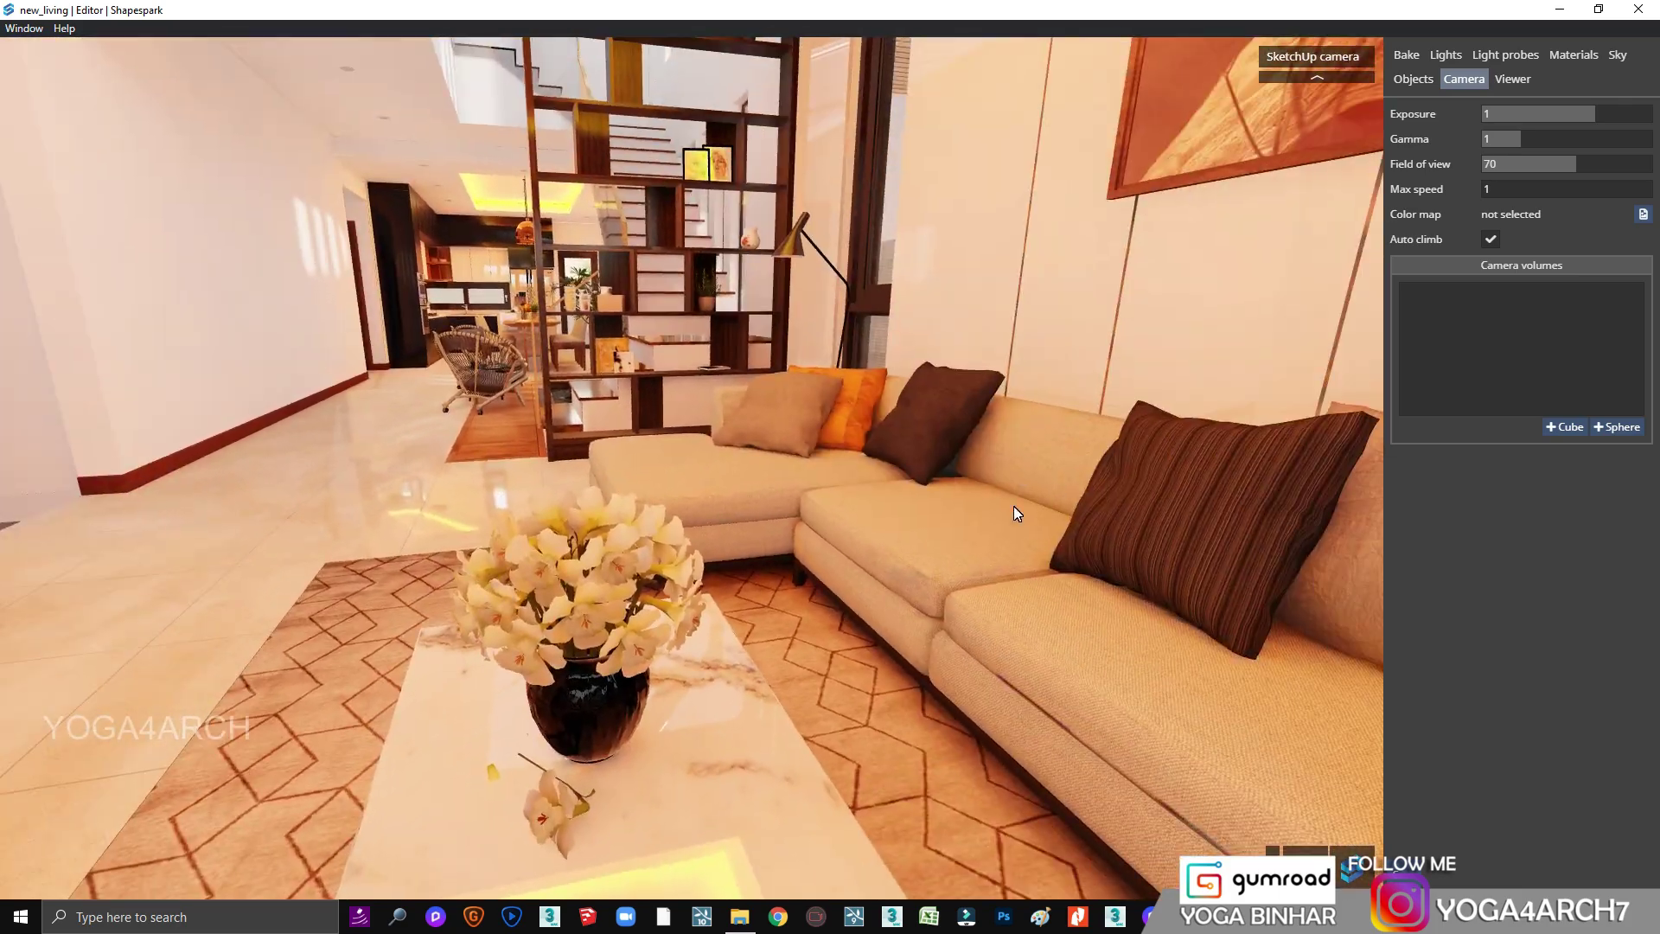
# Step: Raise the sofa fabric zise1 roughness to 0,97
pyautogui.click(1572, 55)
pyautogui.click(1155, 638)
pyautogui.moveTo(506, 588); pyautogui.dragTo(838, 538)
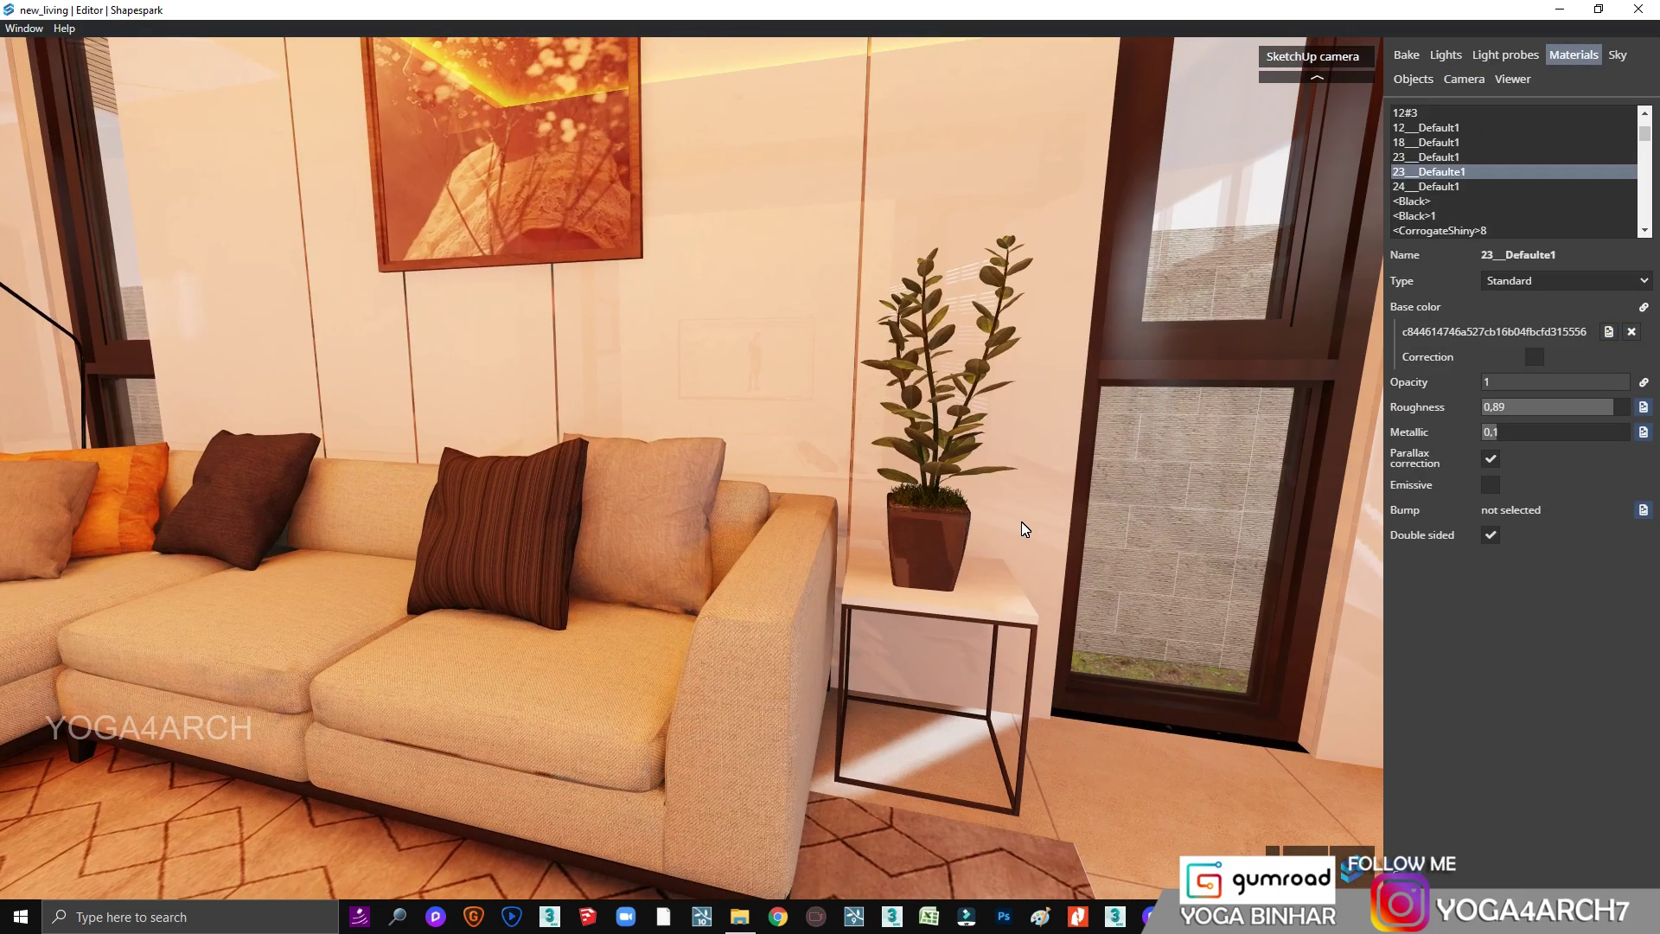
pyautogui.click(838, 538)
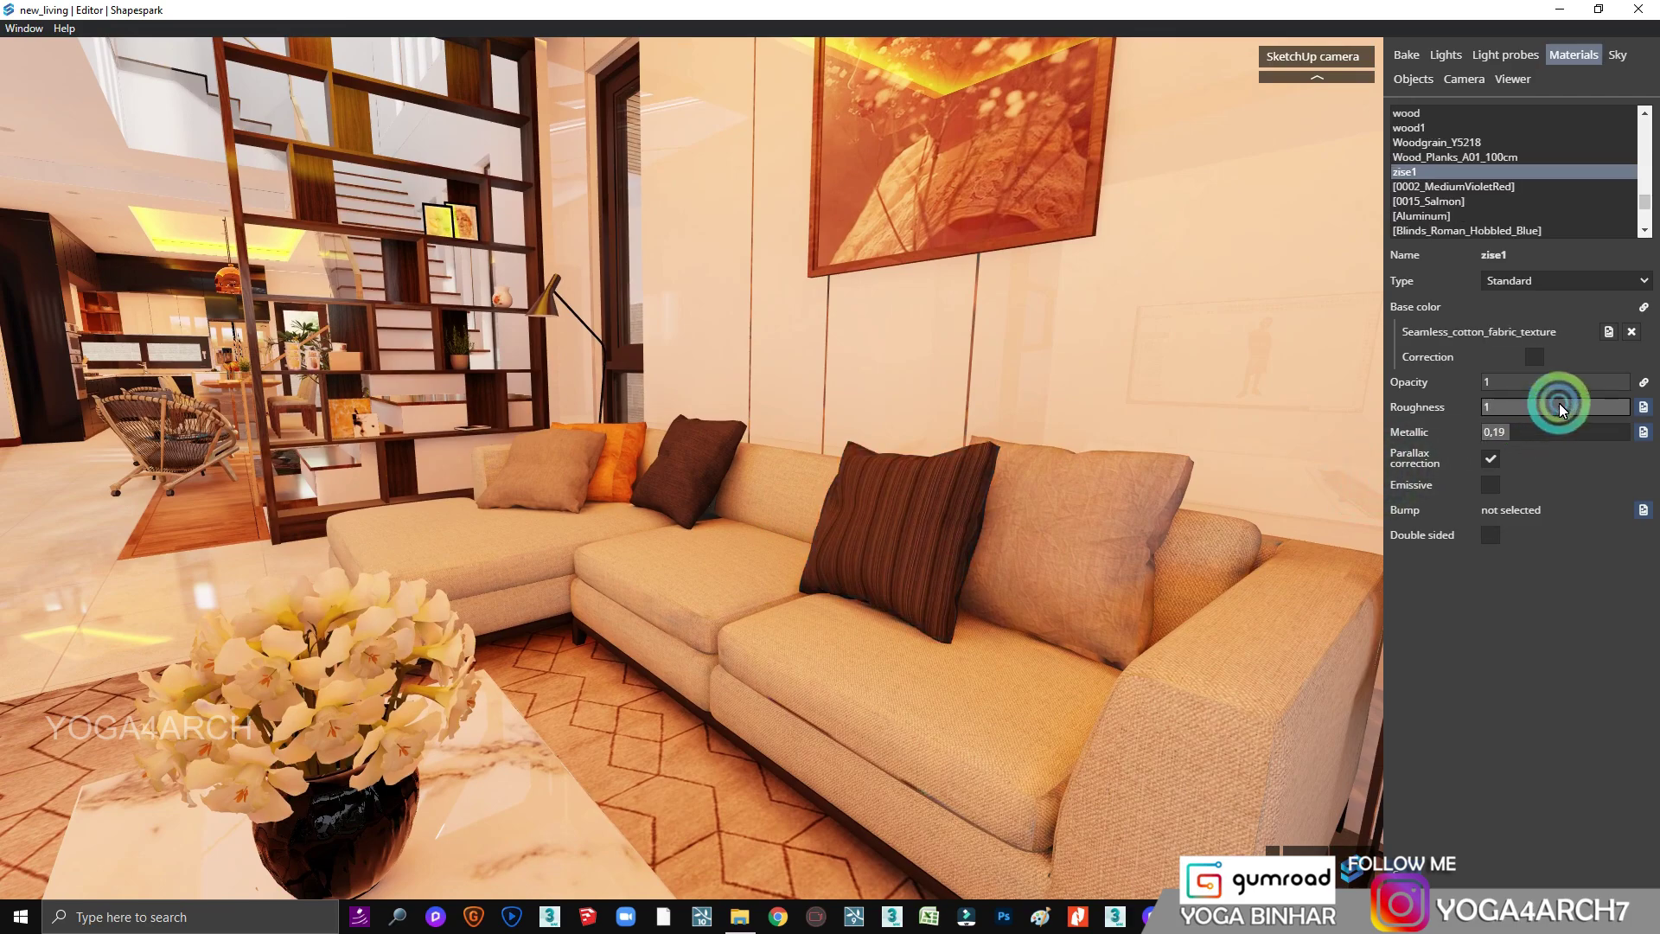
pyautogui.moveTo(1509, 413); pyautogui.dragTo(1587, 405)
pyautogui.moveTo(856, 382)
pyautogui.mouseDown()
pyautogui.moveTo(748, 504)
pyautogui.moveTo(410, 516)
pyautogui.mouseUp()
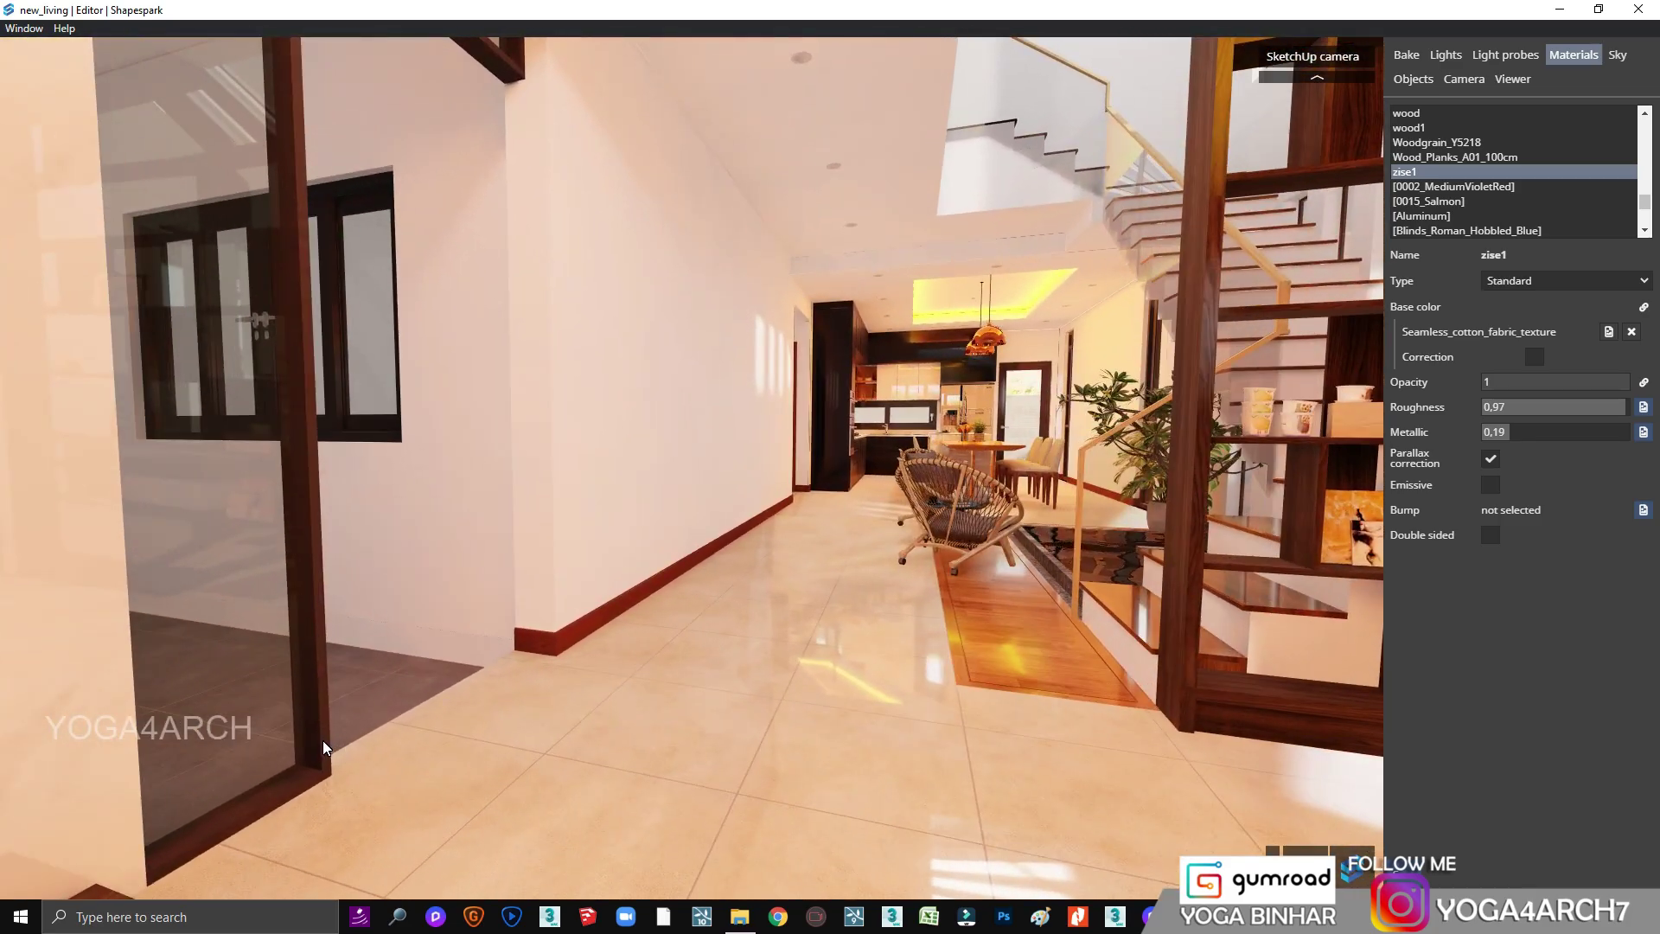
# Step: Lower [Color_005] roughness to 0.48 and give Material23 plastic a solid near-black base colour
pyautogui.click(326, 734)
pyautogui.click(1570, 378)
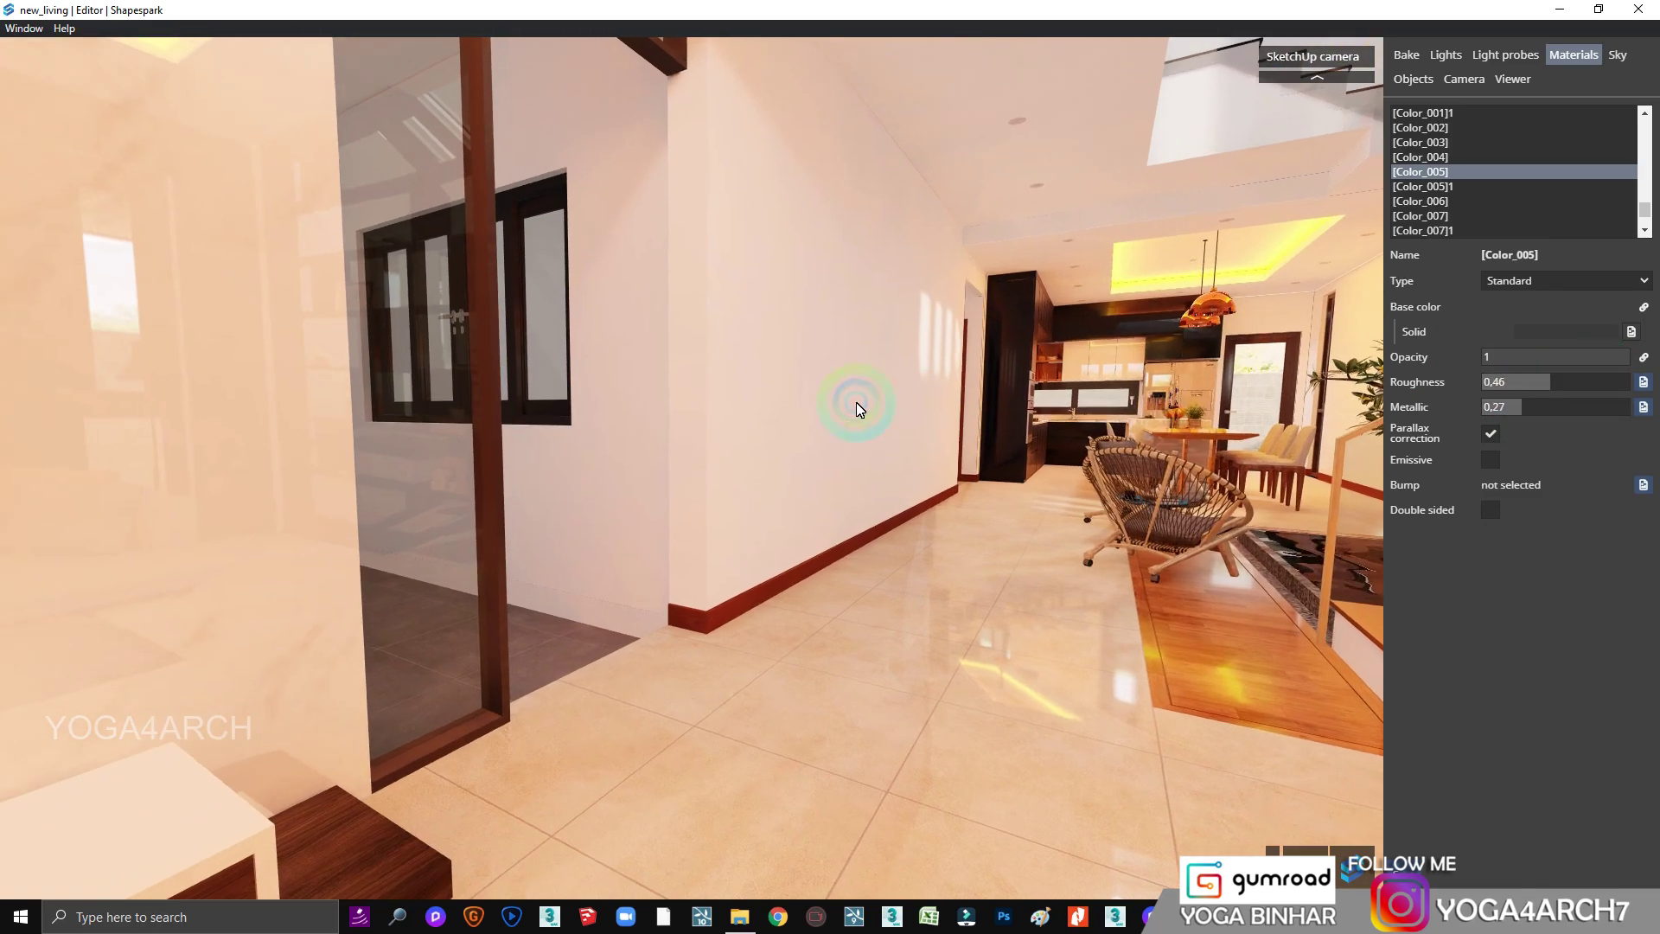
pyautogui.moveTo(852, 401); pyautogui.dragTo(786, 582)
pyautogui.click(786, 581)
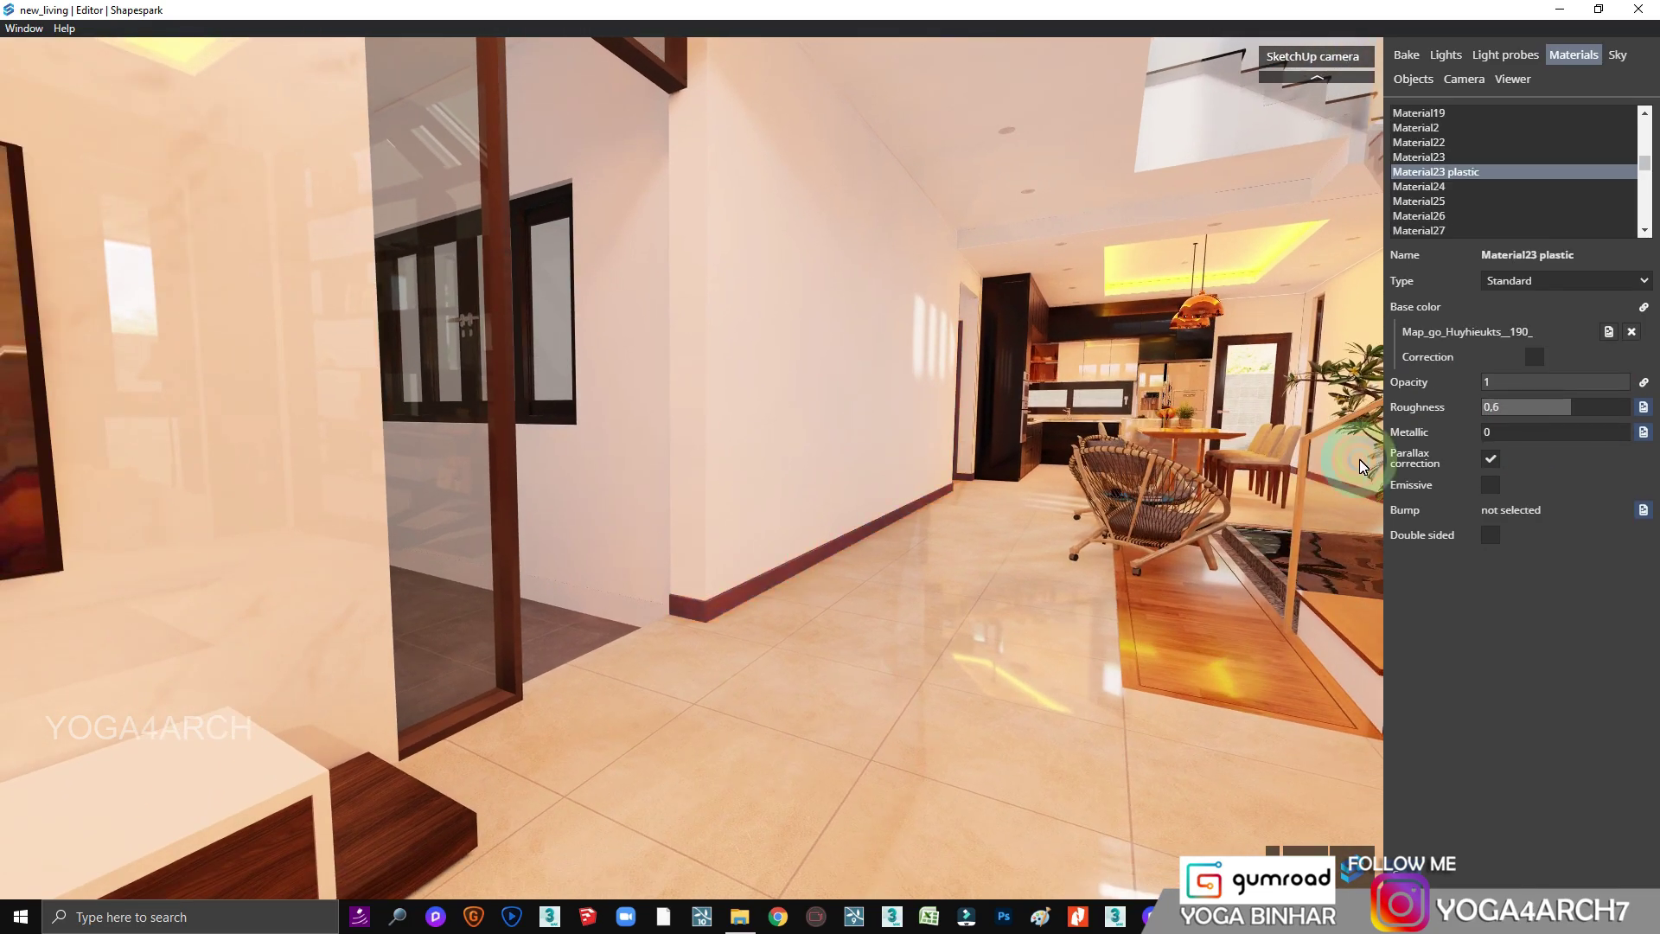
pyautogui.click(1640, 322)
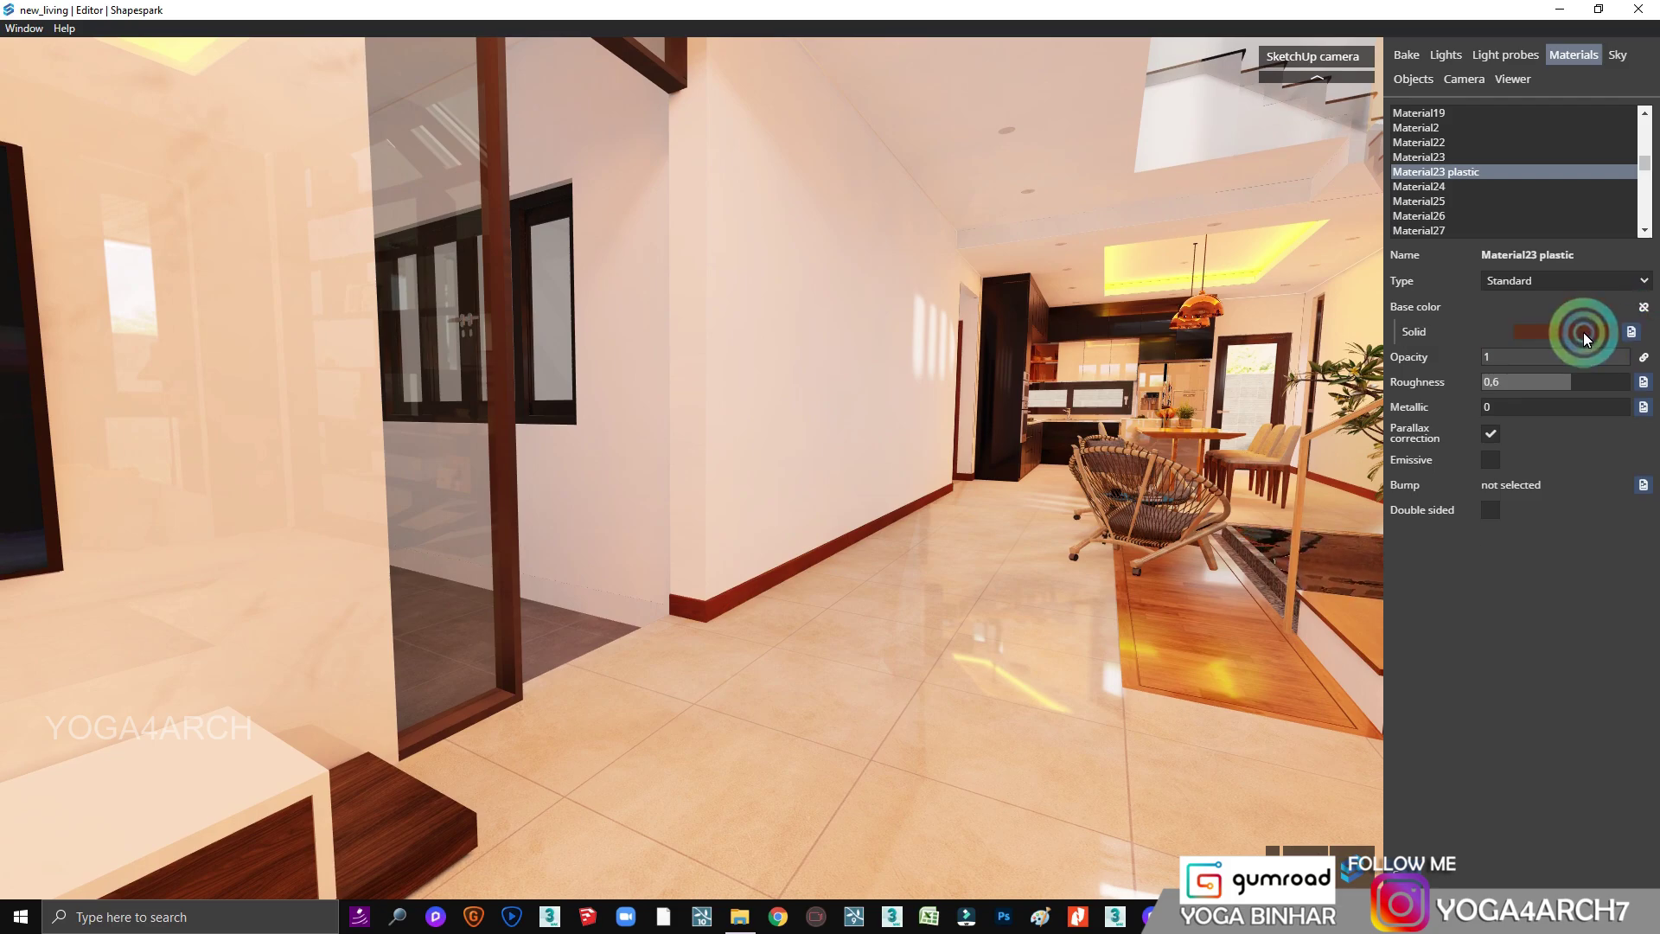
pyautogui.click(1565, 331)
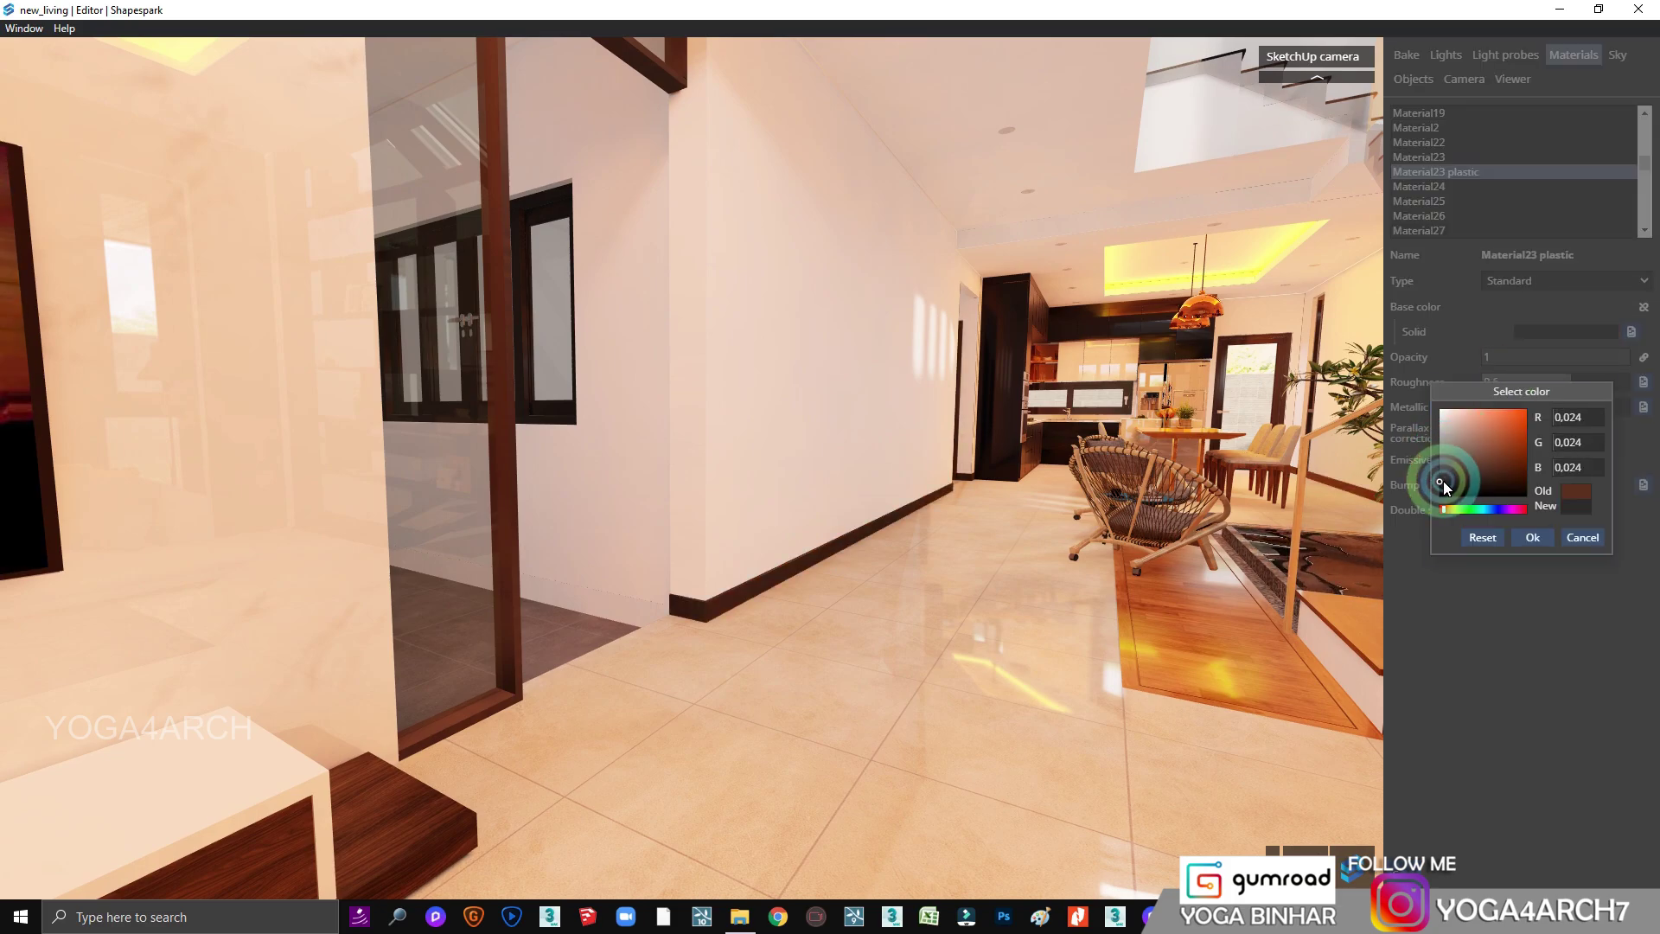
pyautogui.click(1535, 538)
pyautogui.moveTo(865, 371); pyautogui.dragTo(412, 369)
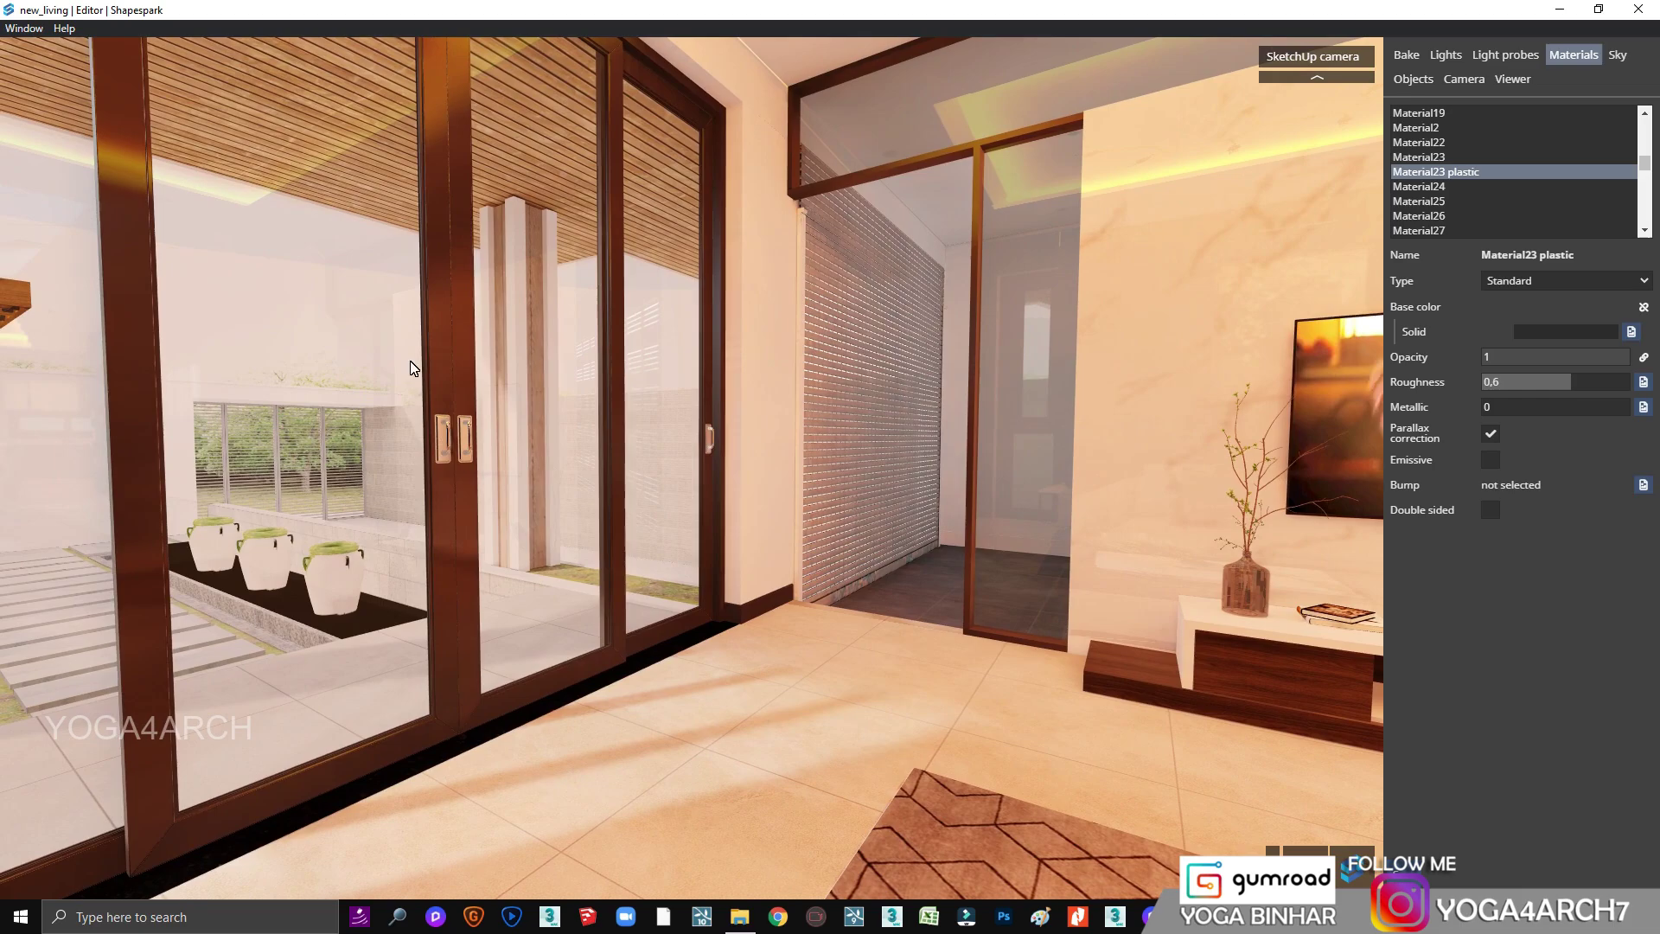
# Step: Darken the Nhom Black1 metal colour to a near-black shade
pyautogui.click(1315, 345)
pyautogui.click(1565, 331)
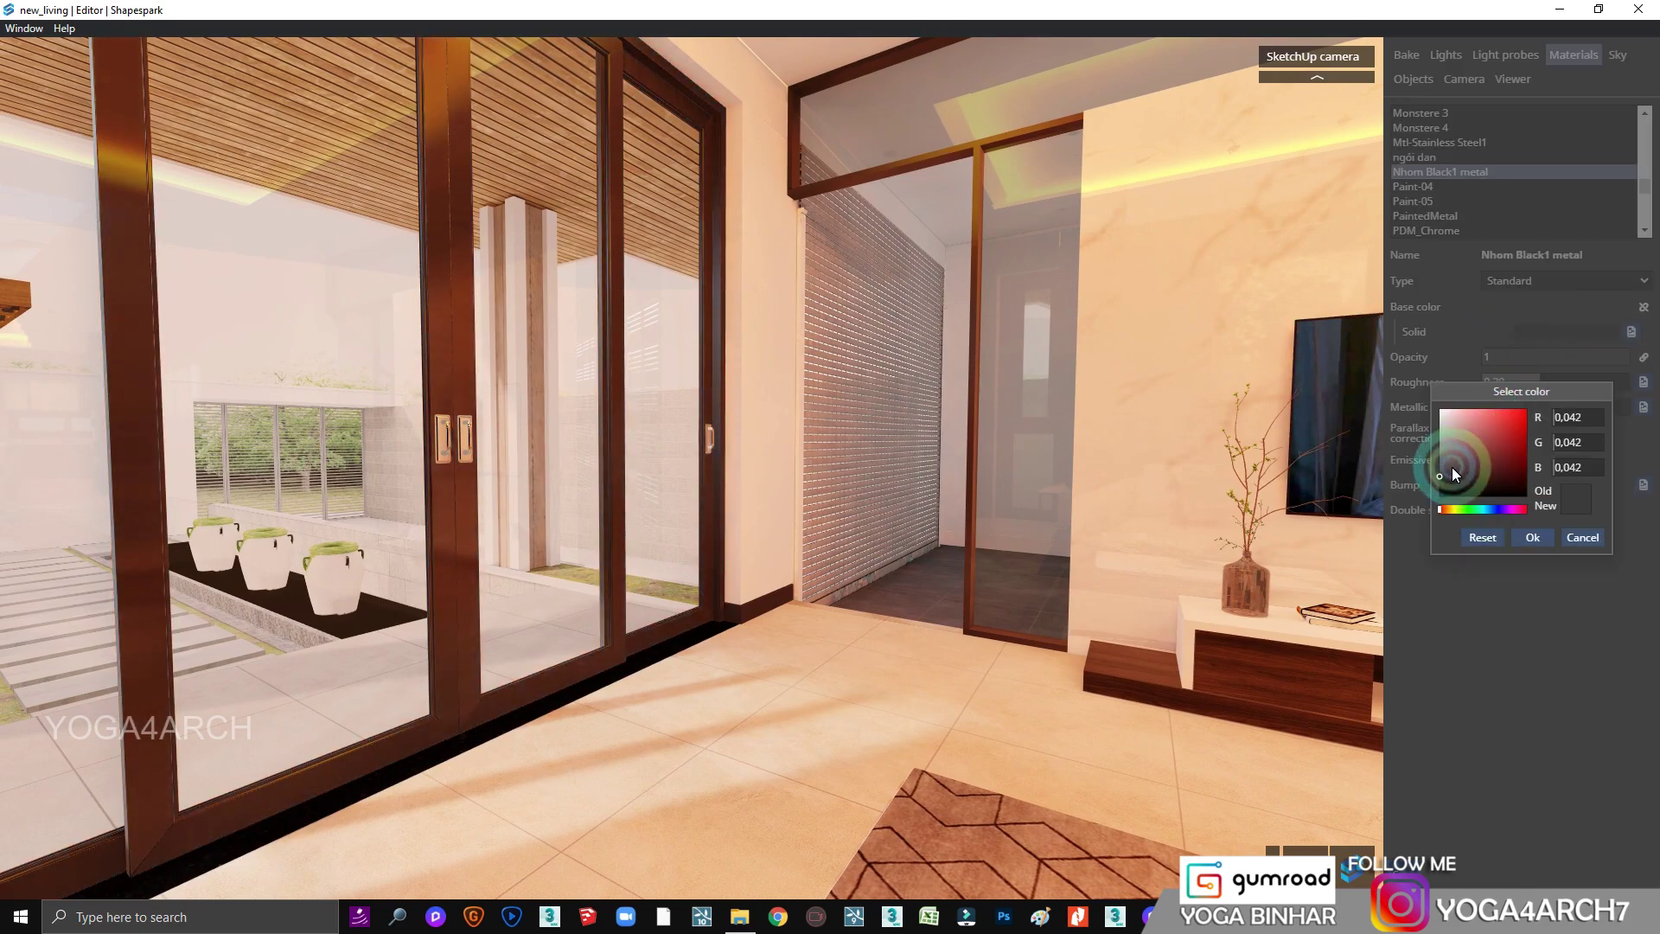
pyautogui.click(1440, 487)
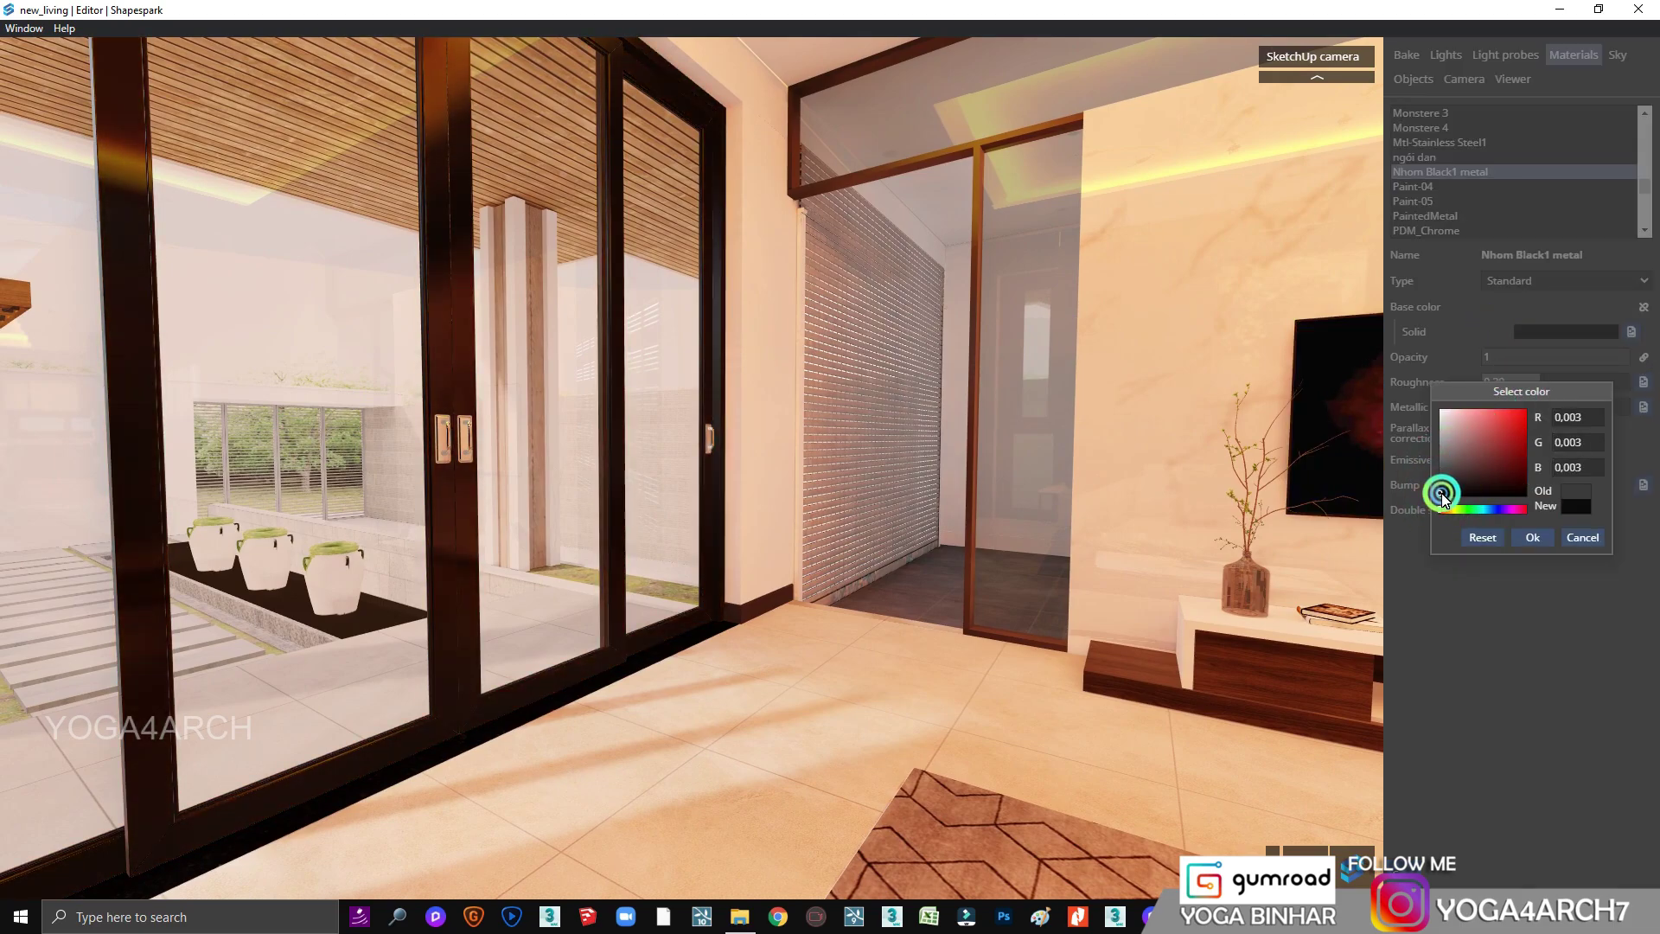
pyautogui.moveTo(1440, 487)
pyautogui.mouseDown()
pyautogui.moveTo(1449, 458)
pyautogui.moveTo(1438, 501)
pyautogui.mouseUp()
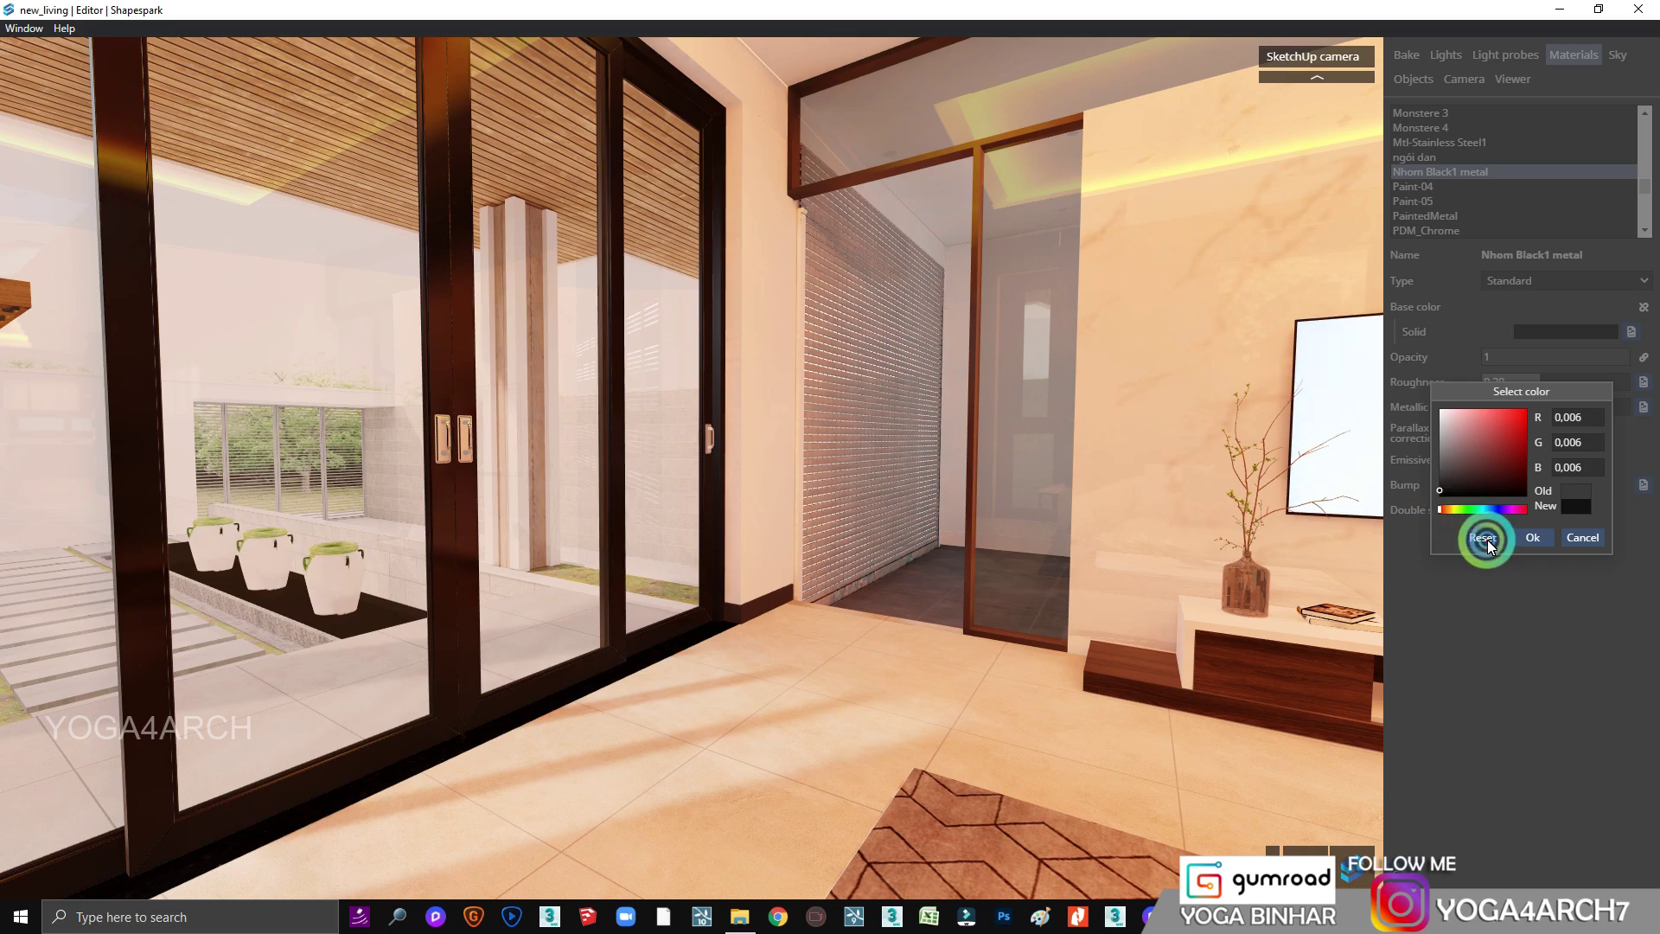
pyautogui.doubleClick(1062, 407)
# Step: Unlink [Color_005]'s base colour and make it solid black
pyautogui.click(1199, 361)
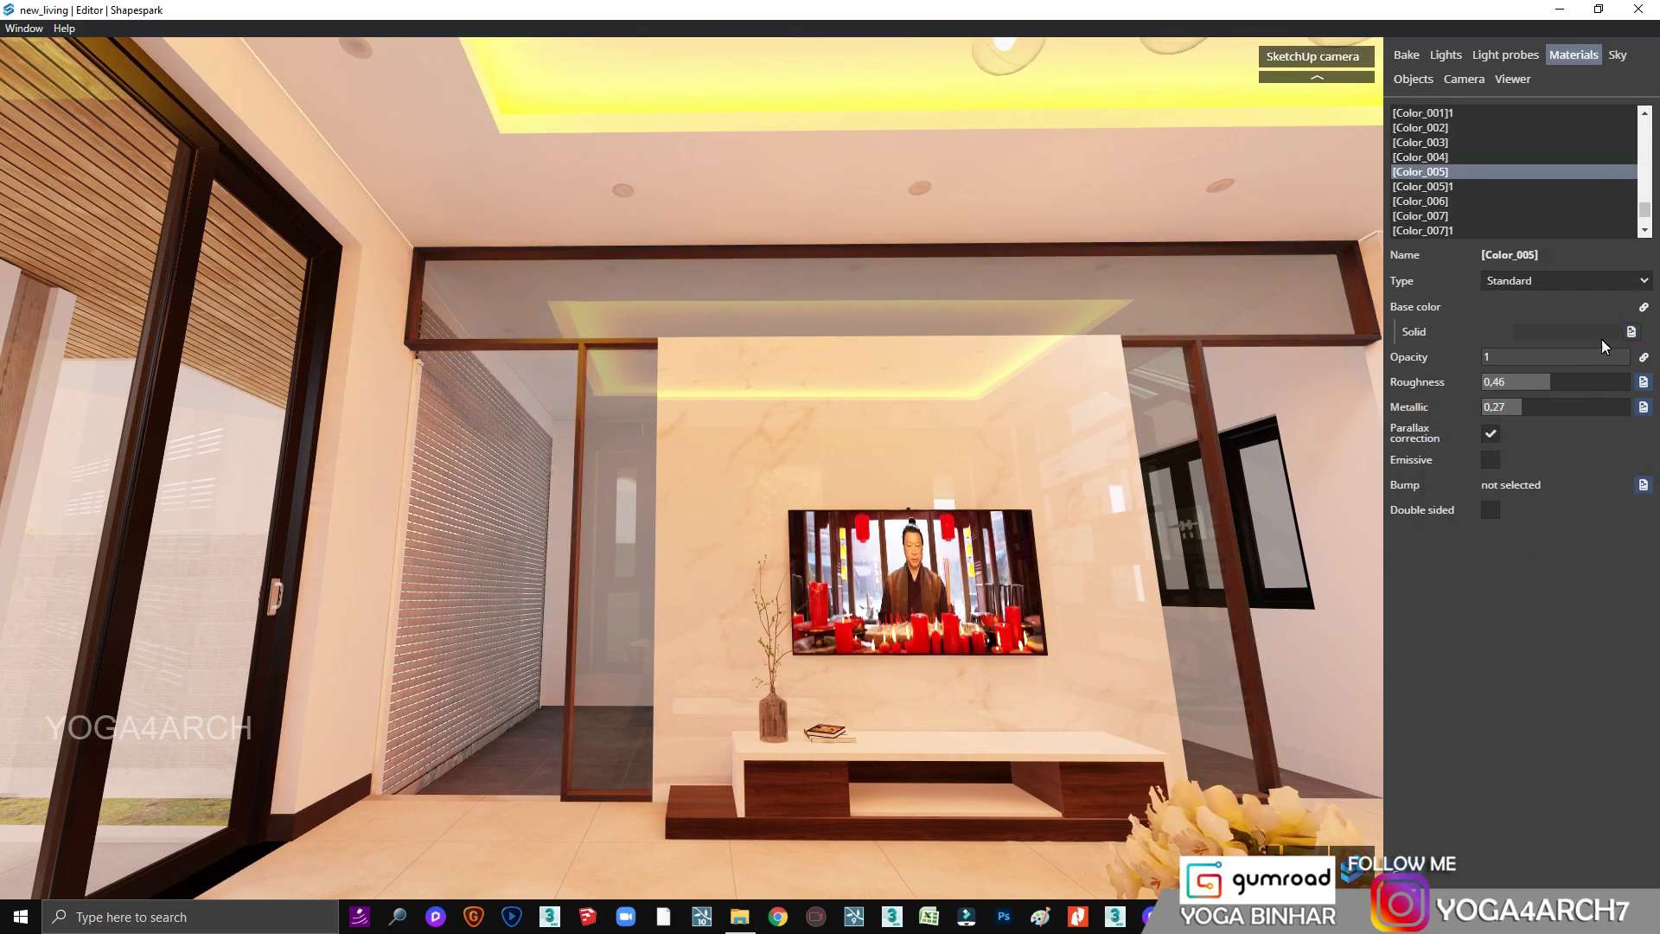
pyautogui.click(1644, 307)
pyautogui.click(1562, 335)
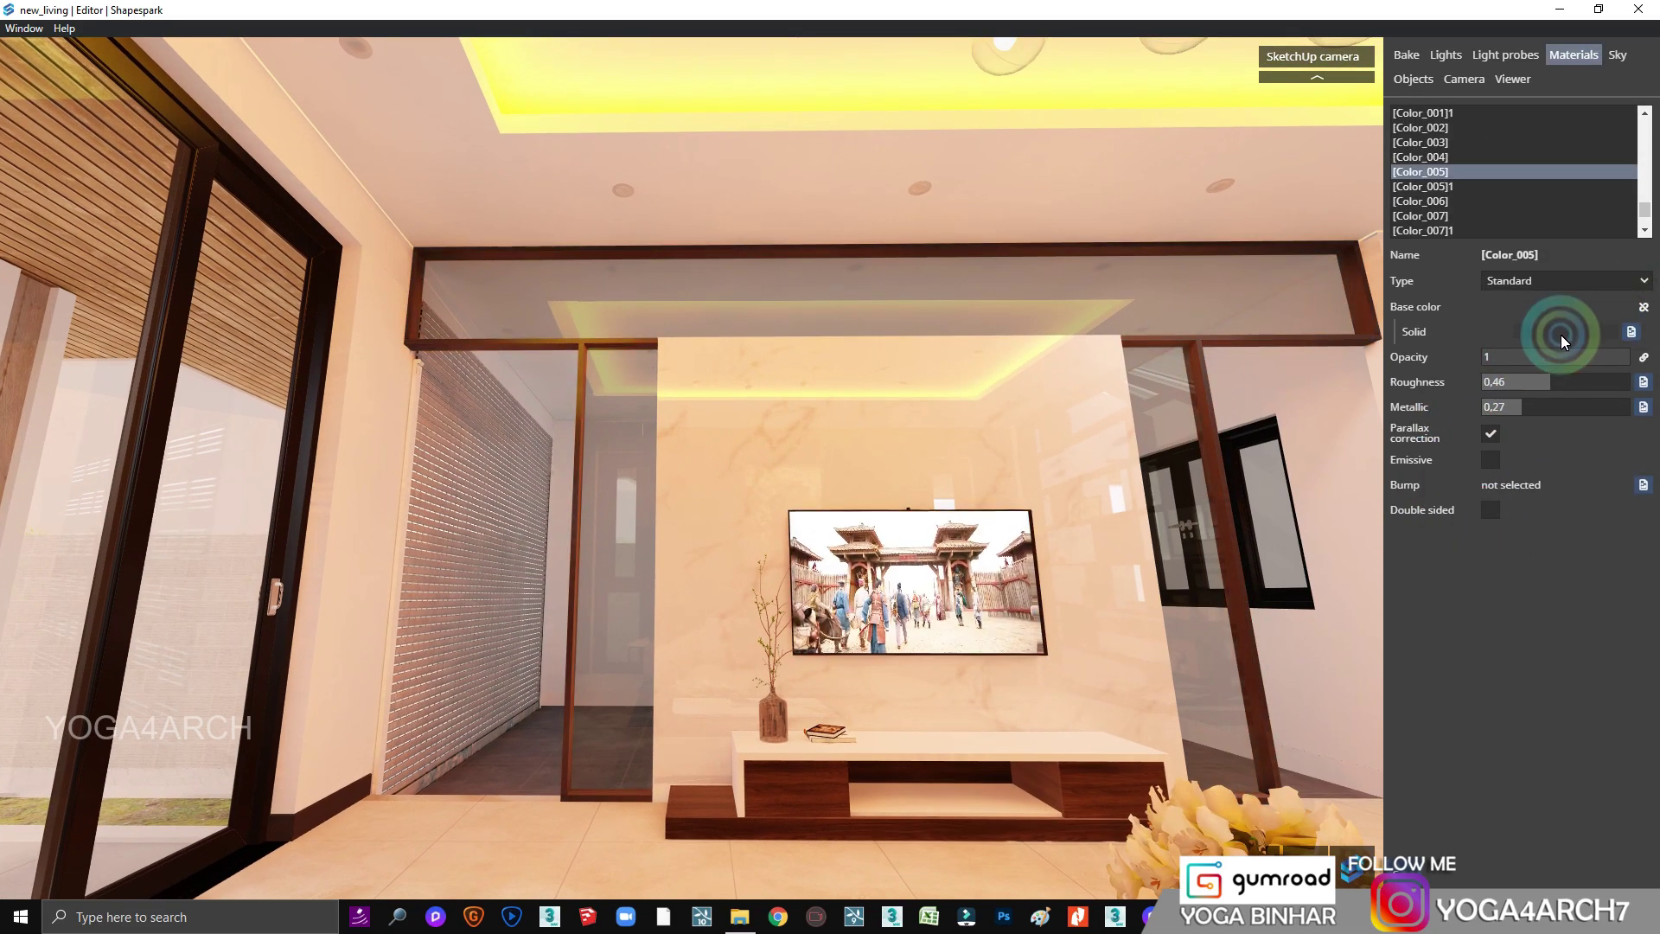
pyautogui.click(1440, 482)
pyautogui.click(1442, 558)
pyautogui.click(1501, 537)
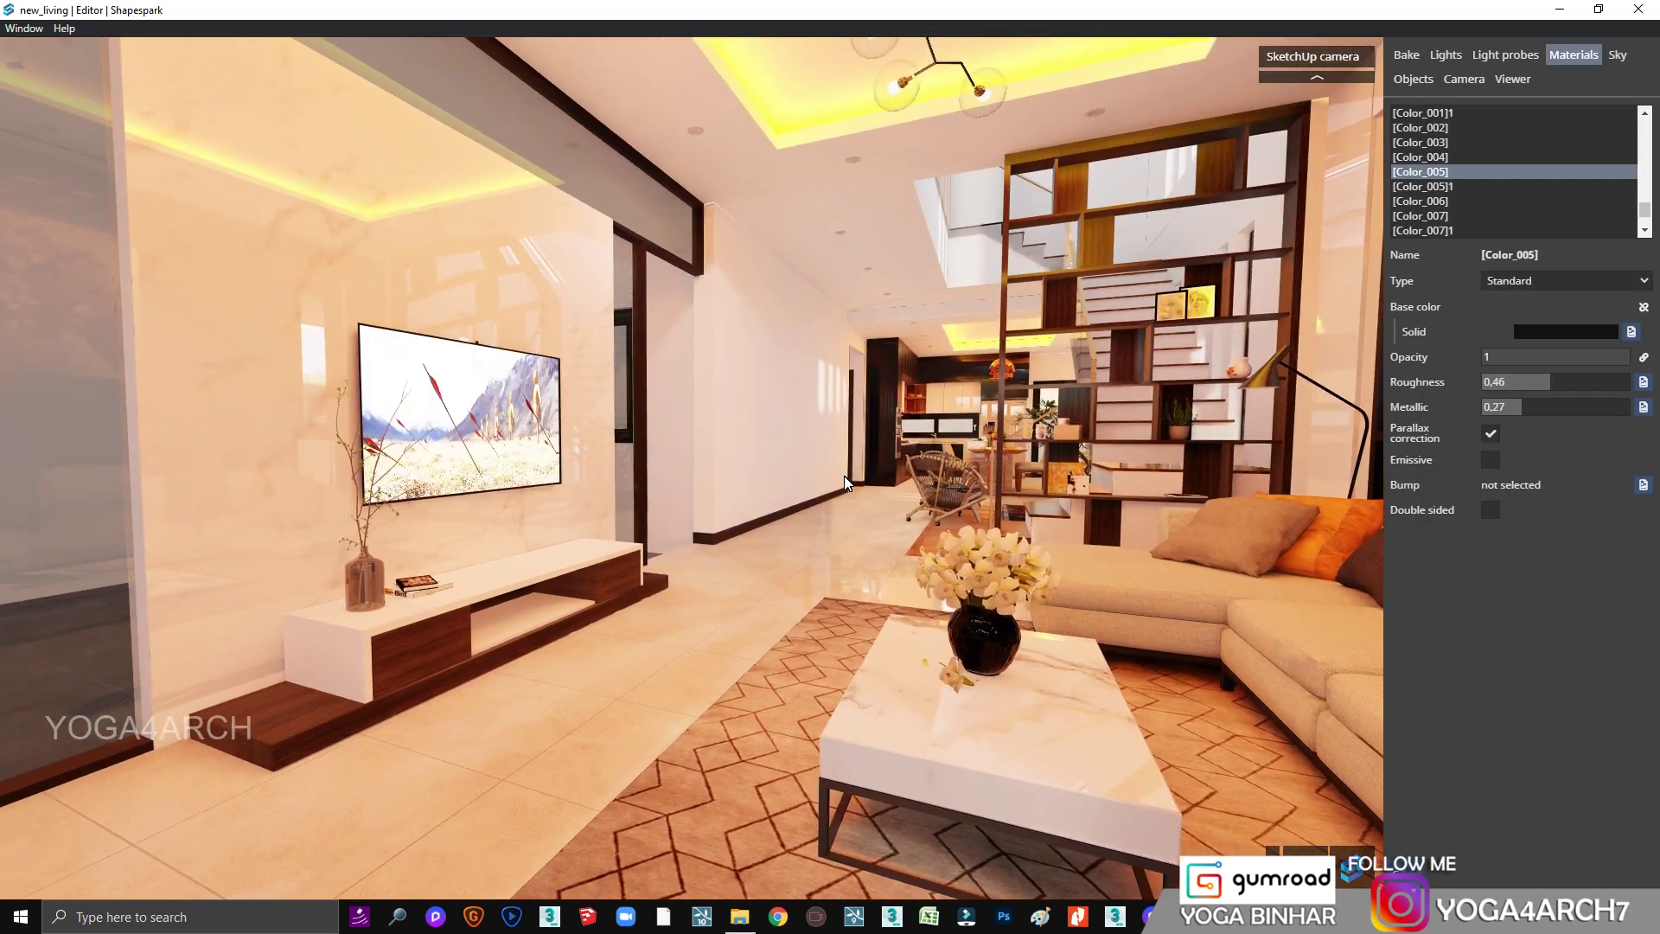
# Step: Set [Wood_Floor]1 to roughness 0,54, metallic 0,47, and Texture 2.jpeg roughness to 0,72
pyautogui.click(438, 648)
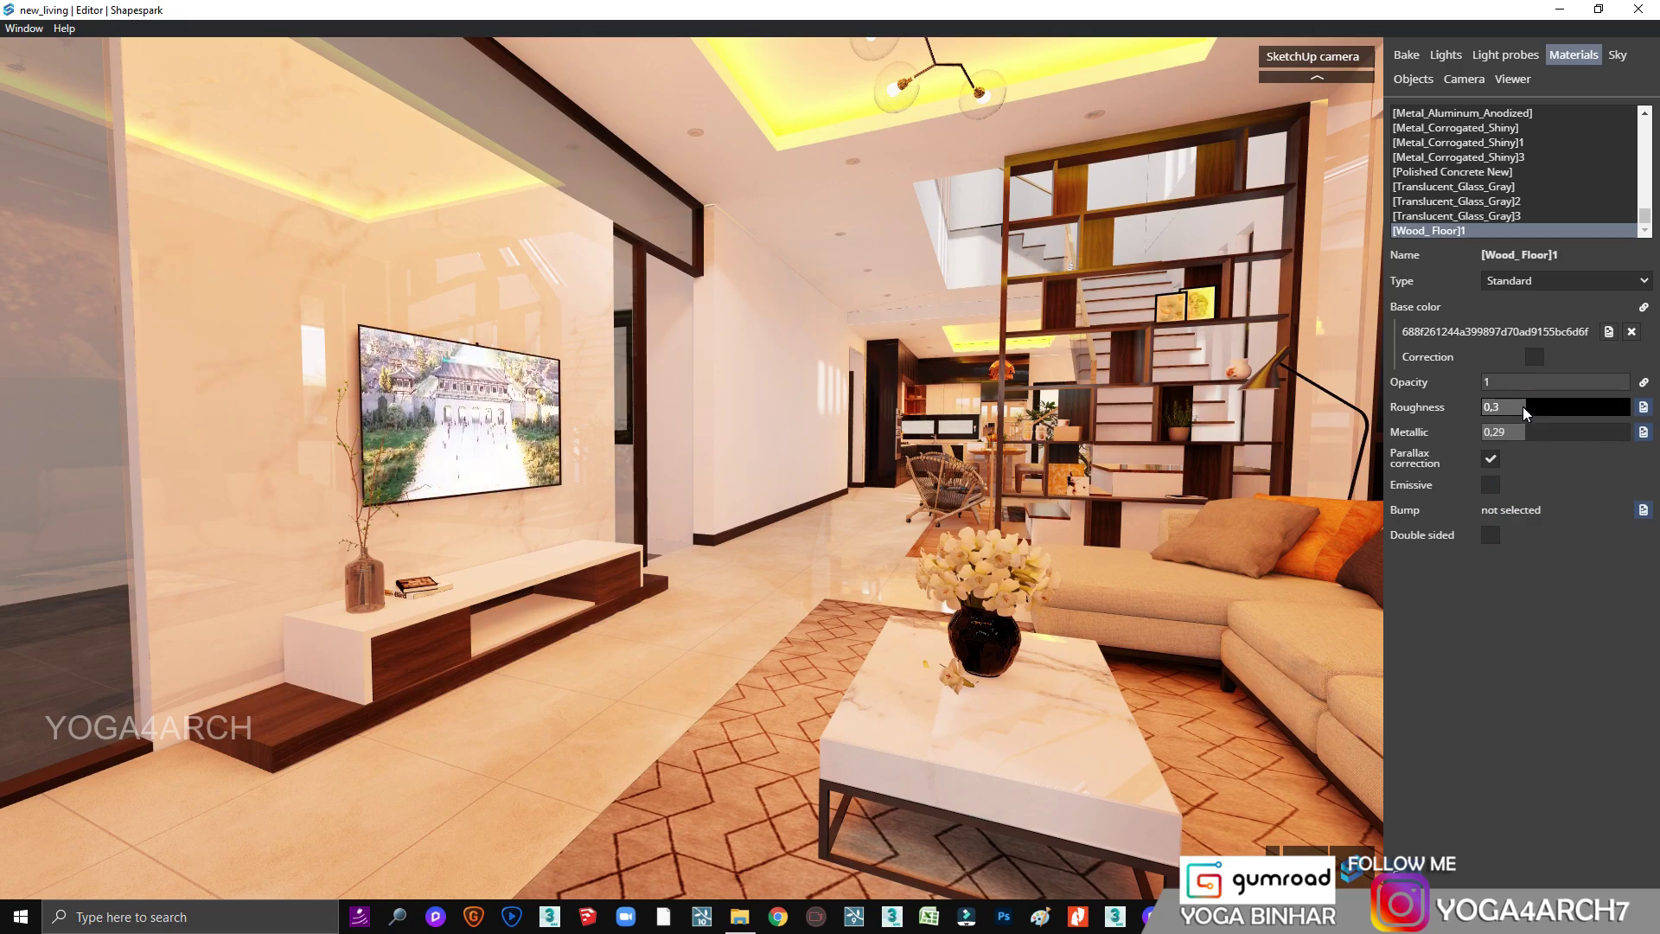
pyautogui.click(1614, 407)
pyautogui.moveTo(1614, 406)
pyautogui.mouseDown()
pyautogui.moveTo(1562, 407)
pyautogui.moveTo(1551, 431)
pyautogui.mouseUp()
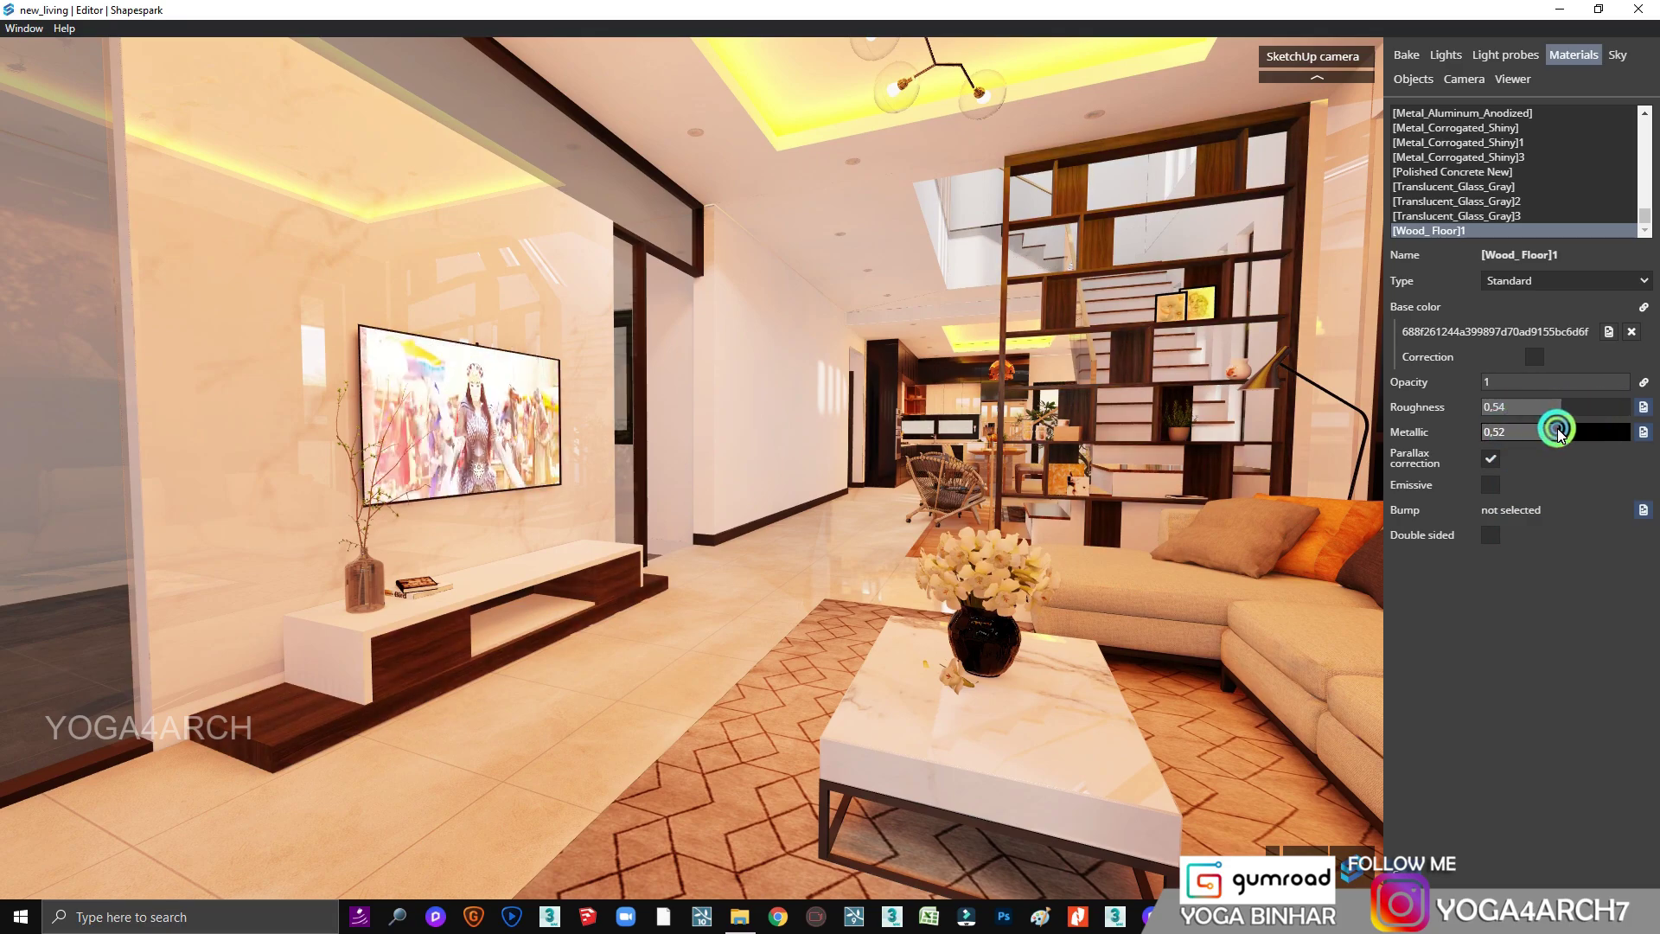
pyautogui.click(923, 437)
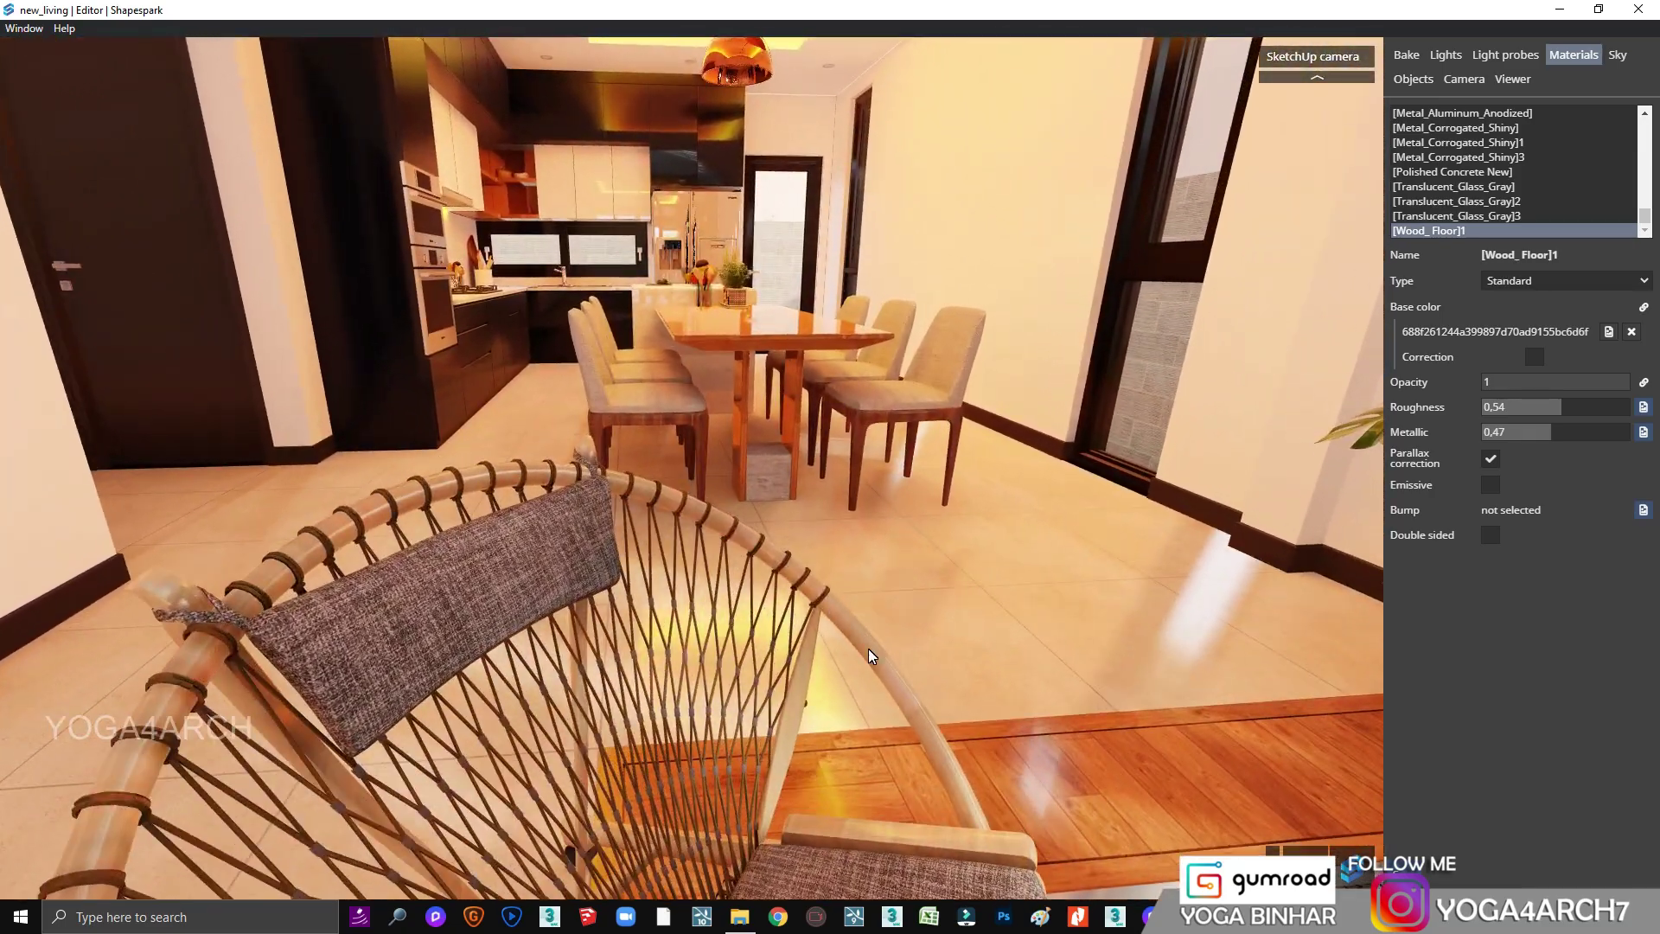
pyautogui.click(868, 649)
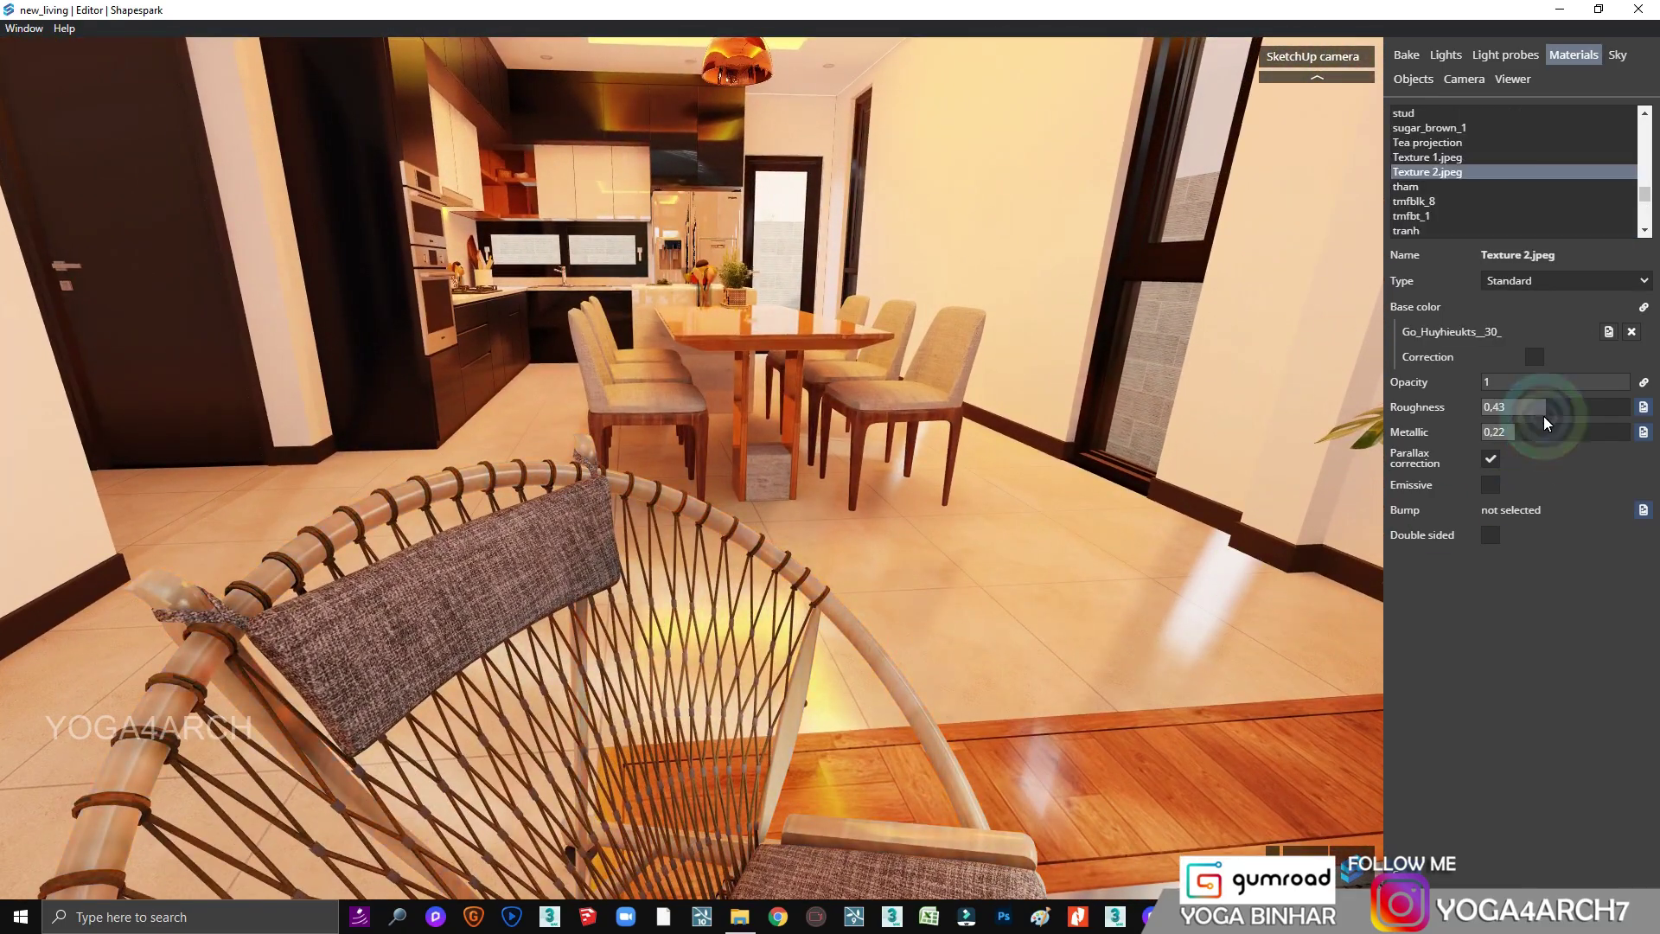
pyautogui.click(953, 443)
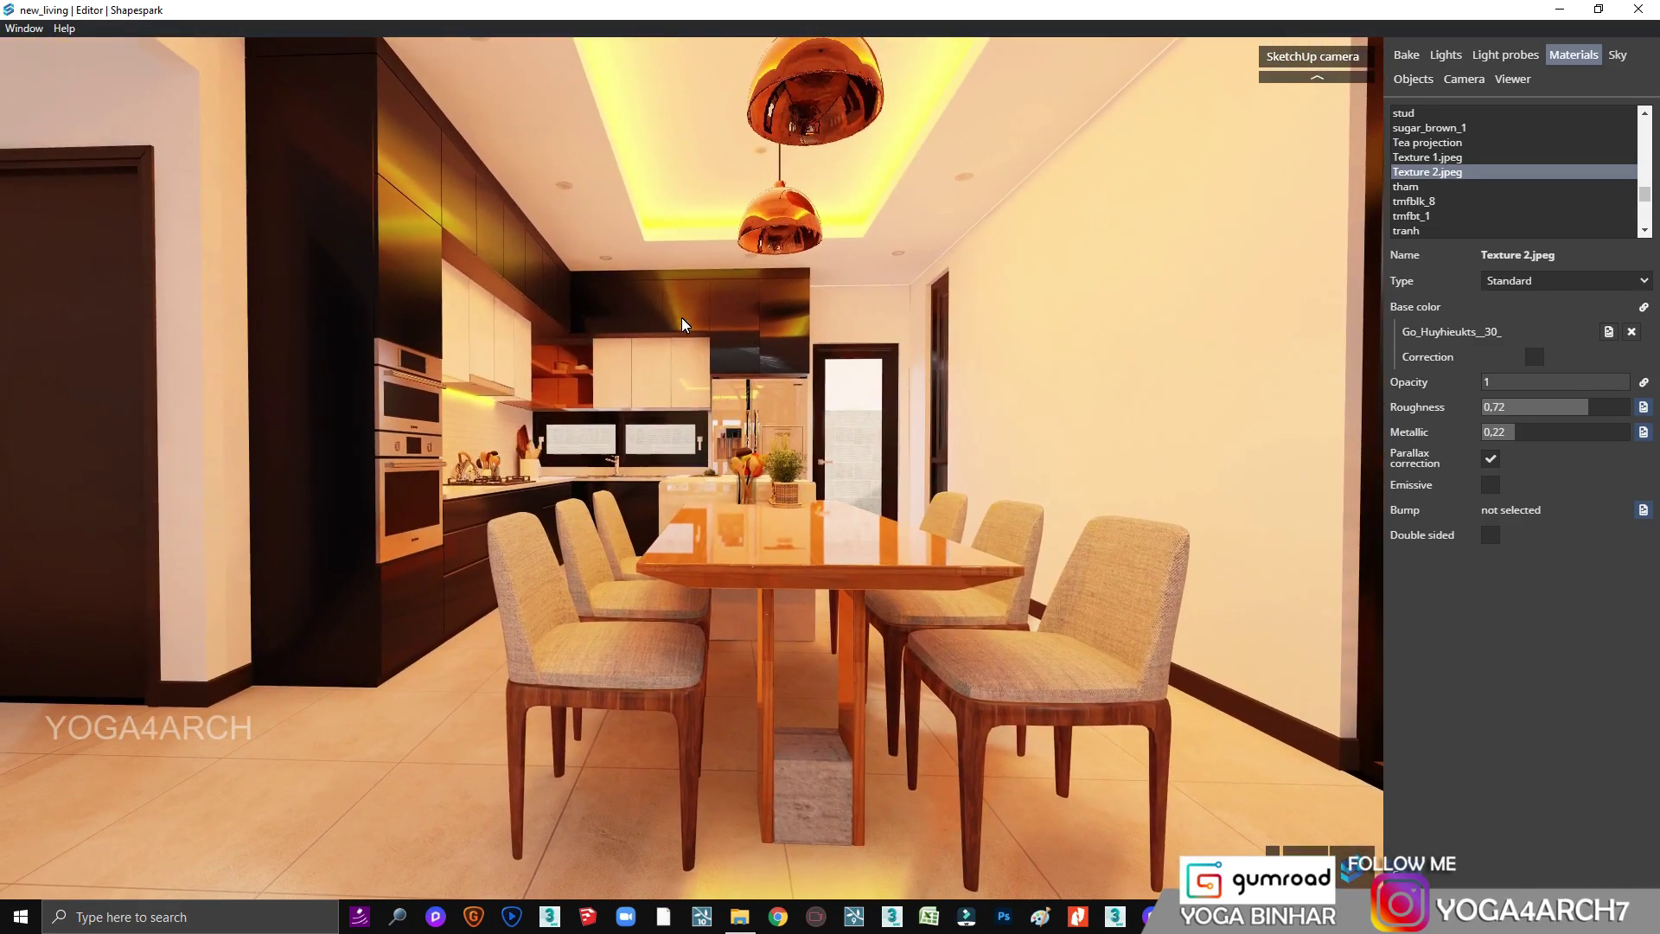
# Step: Add fourth and fifth light probes near the stair-side seating and living room
pyautogui.click(1519, 52)
pyautogui.click(1634, 249)
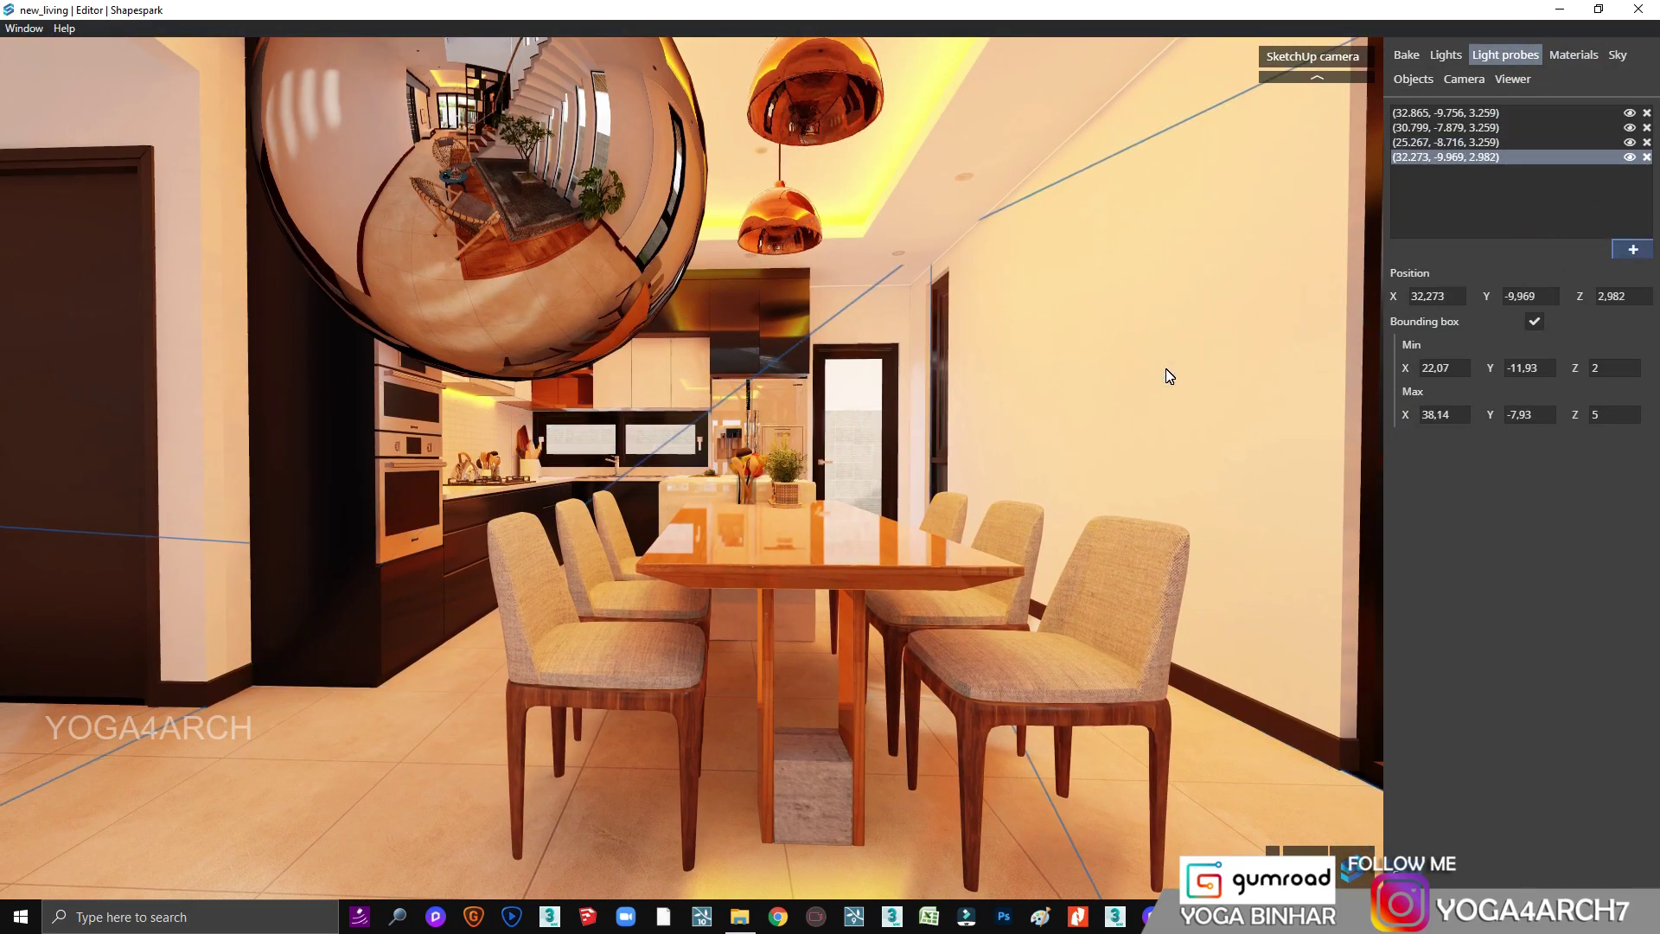
pyautogui.moveTo(1163, 374)
pyautogui.mouseDown()
pyautogui.moveTo(197, 435)
pyautogui.moveTo(308, 422)
pyautogui.mouseUp()
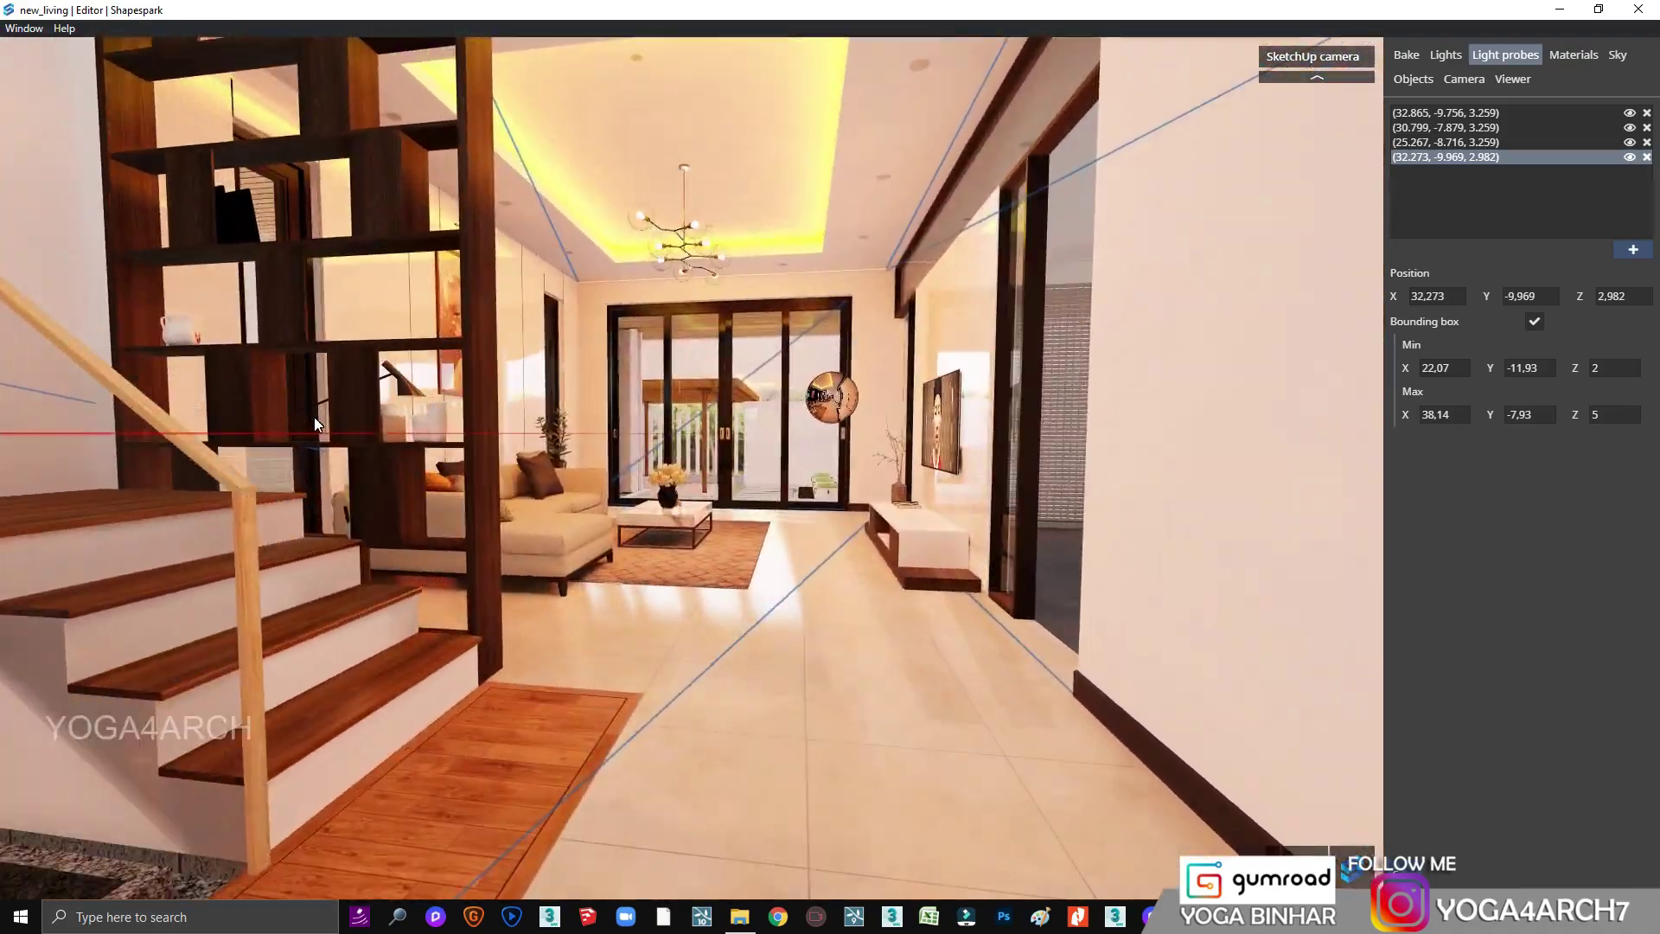
pyautogui.click(1634, 249)
pyautogui.moveTo(1124, 406); pyautogui.dragTo(906, 413)
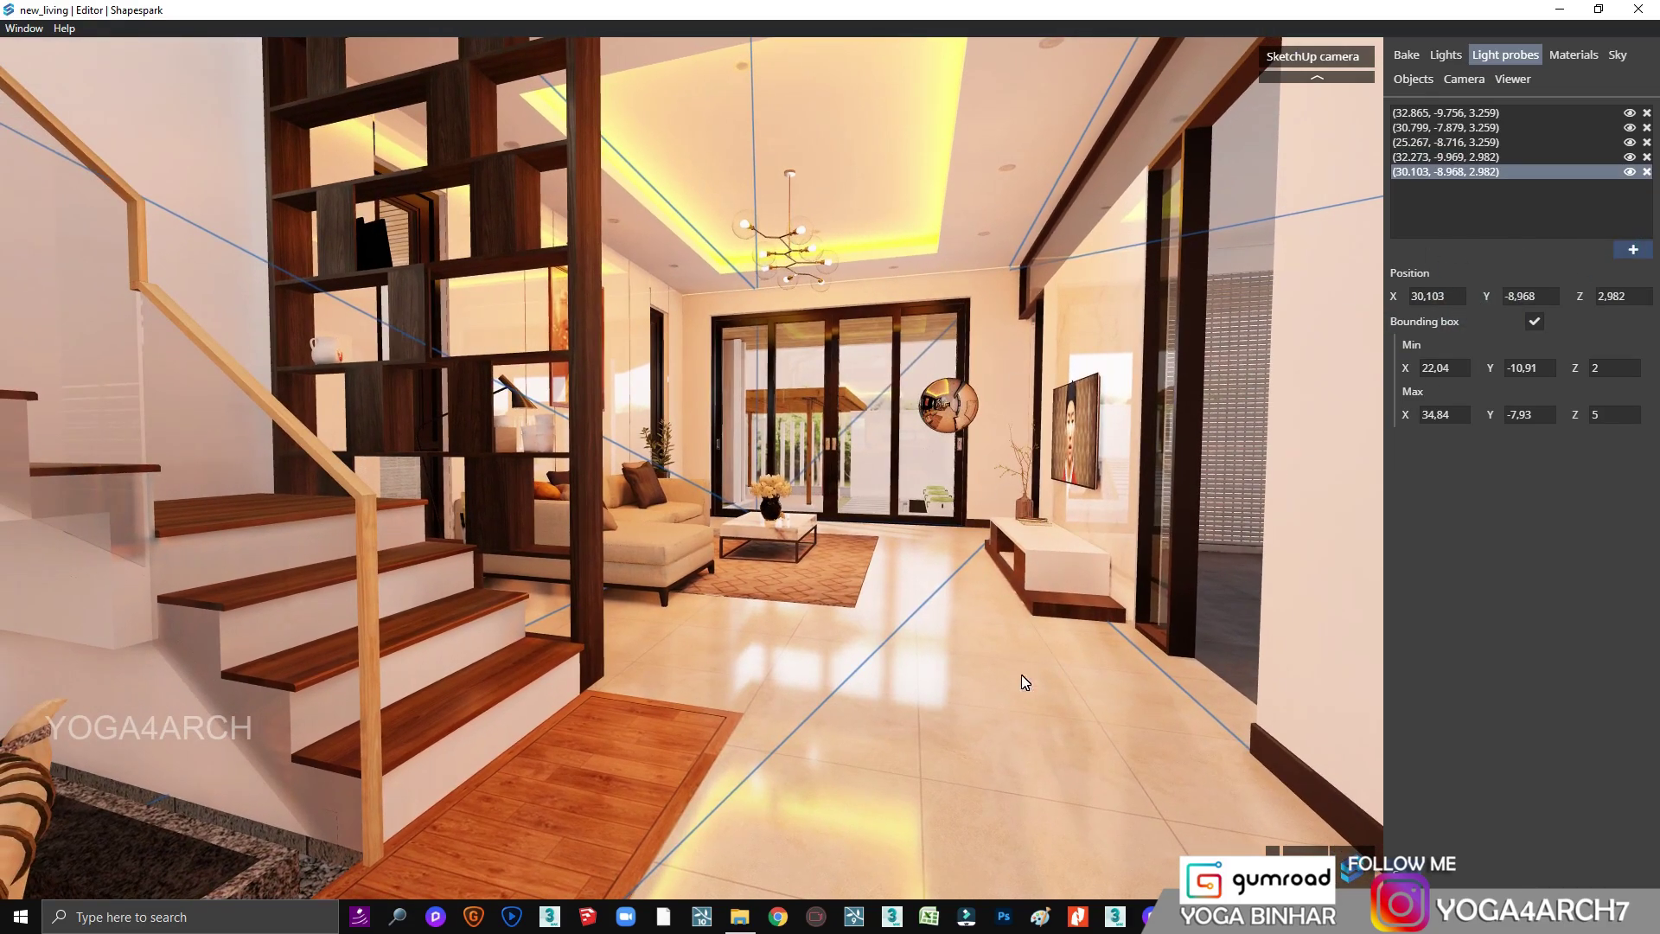
pyautogui.click(1496, 251)
# Step: Give the floor's Material4 roughness 0,01 and metallic 0,08
pyautogui.click(1559, 59)
pyautogui.click(1130, 664)
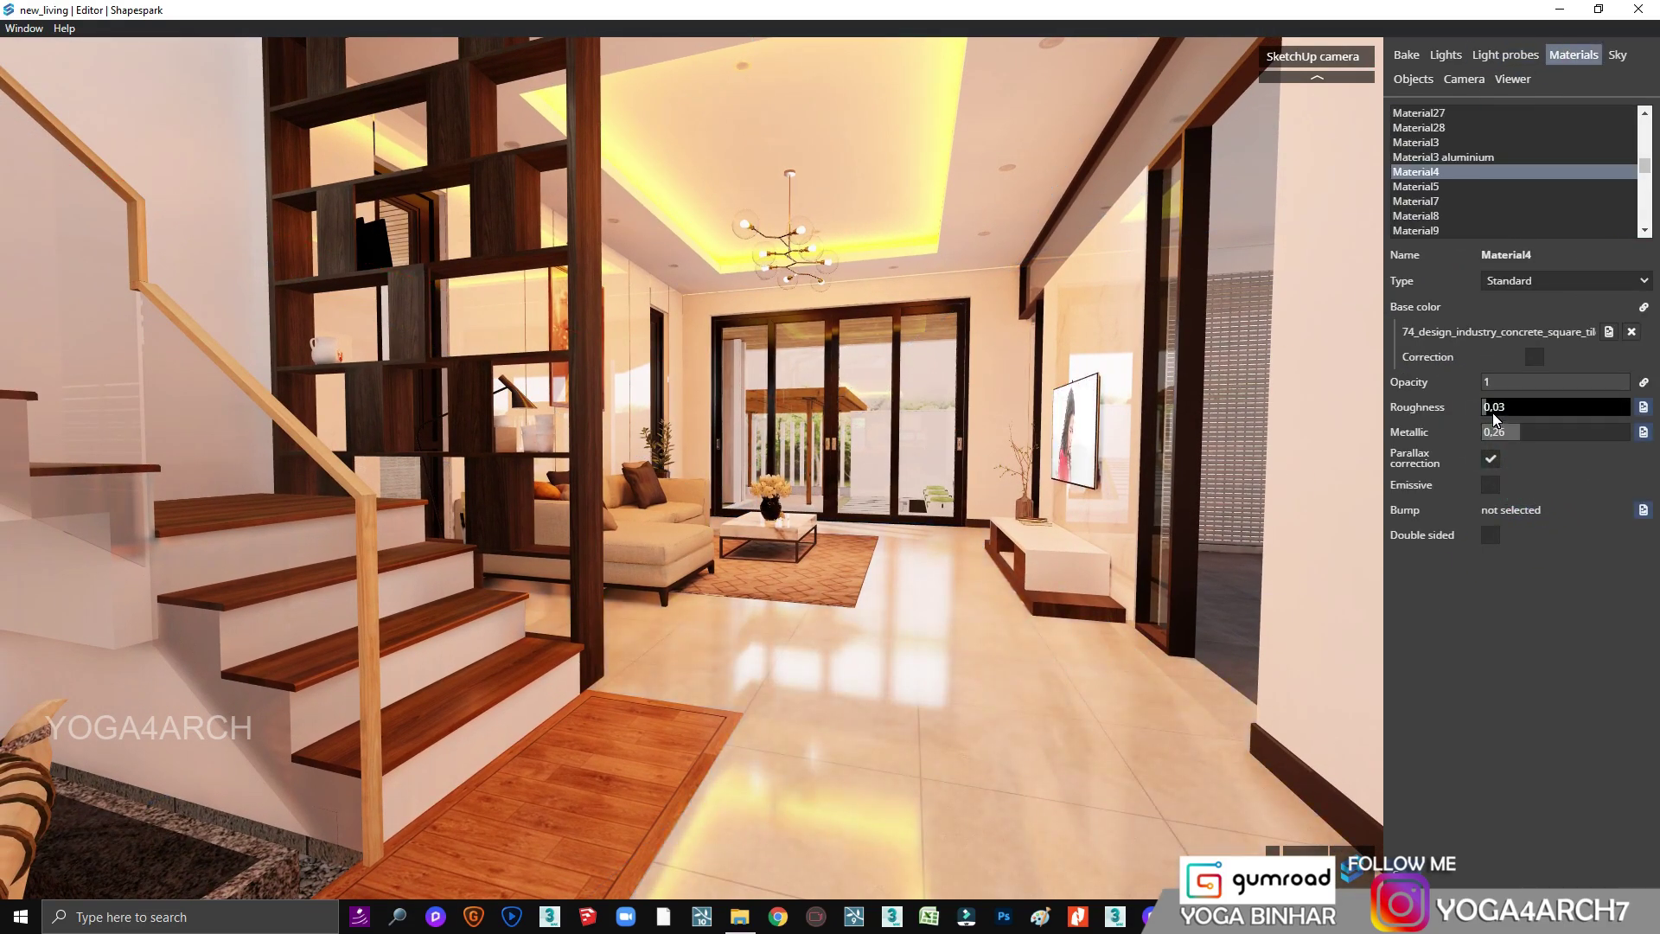
pyautogui.moveTo(1500, 419); pyautogui.dragTo(1470, 422)
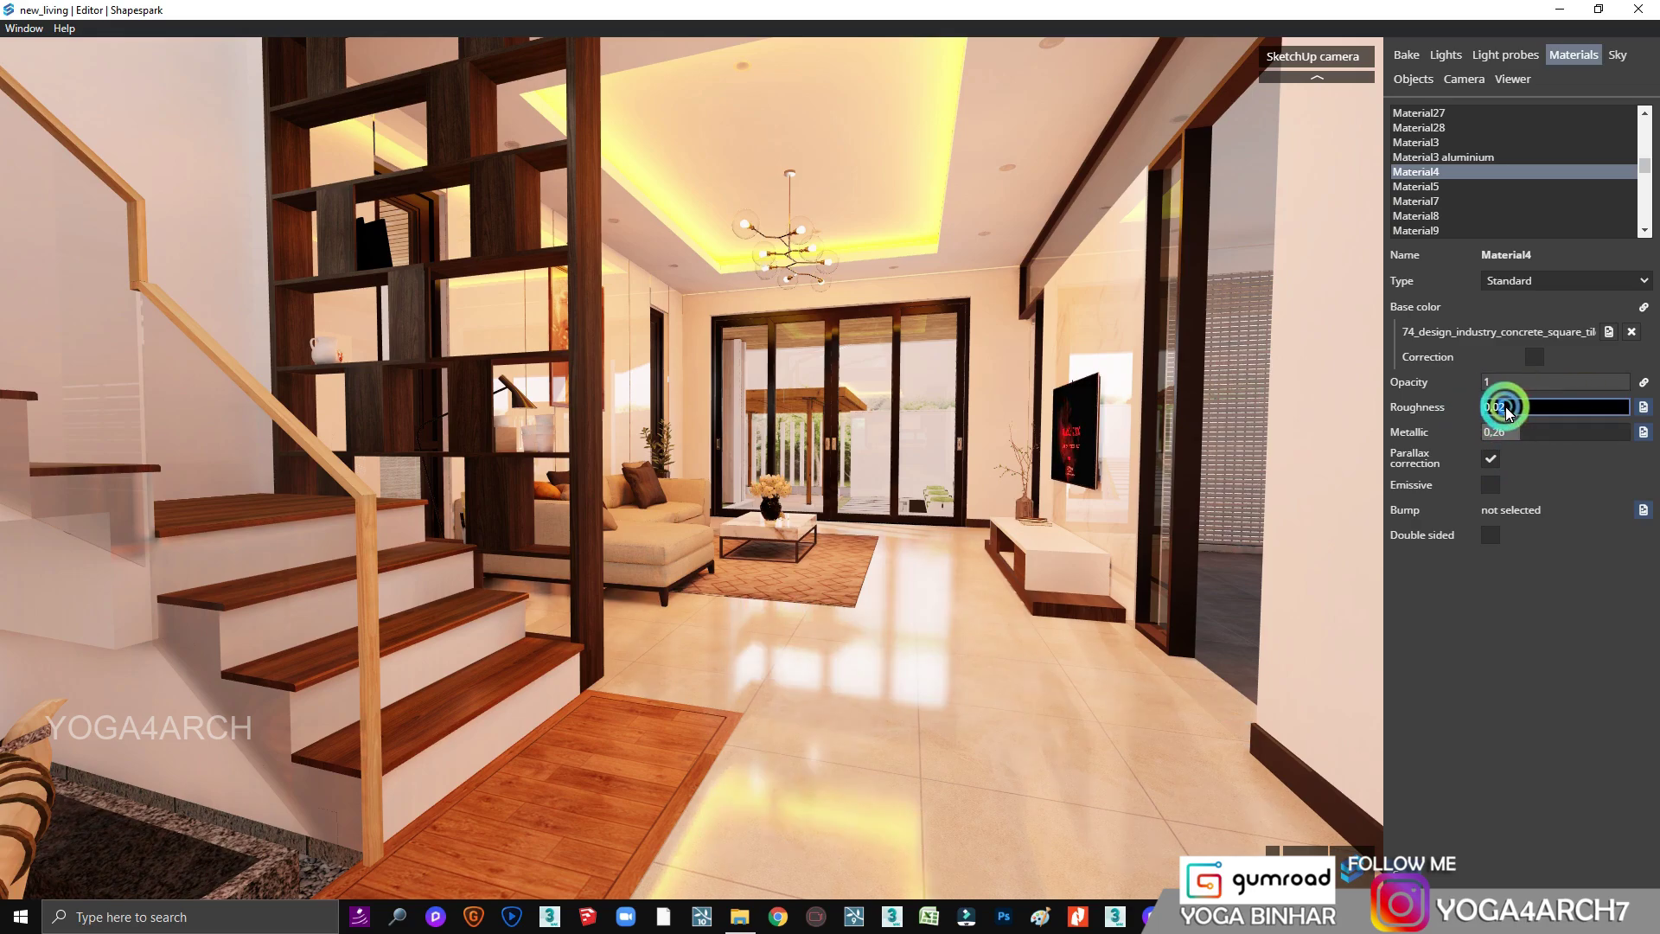
pyautogui.write('0.01')
pyautogui.click(1499, 435)
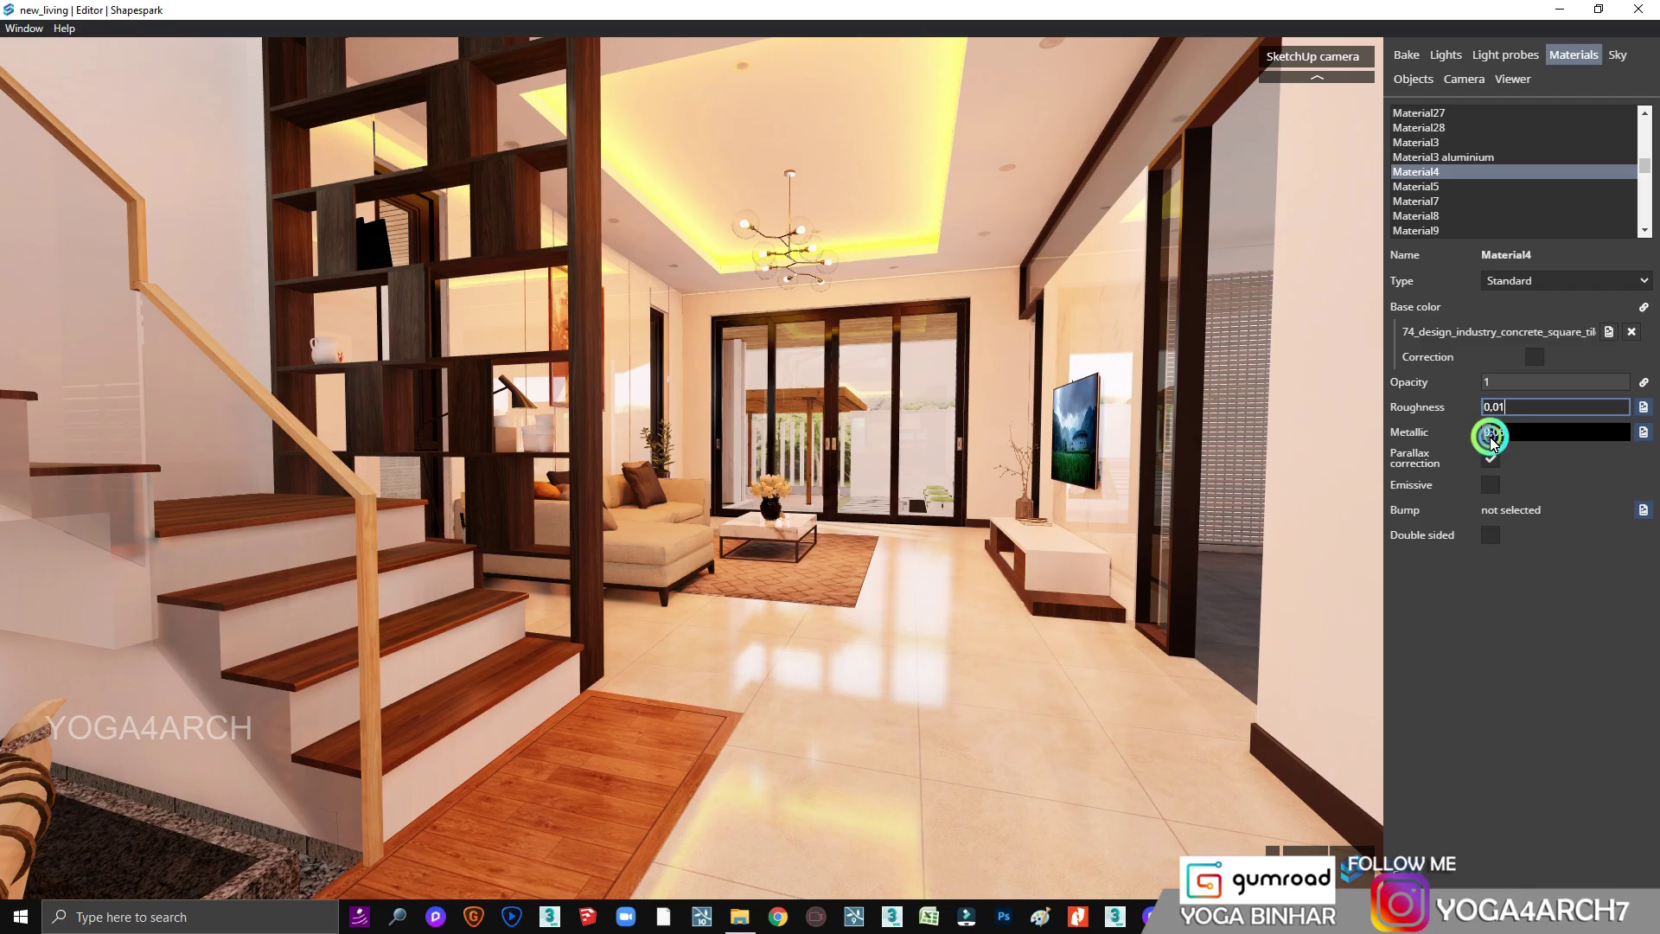
pyautogui.moveTo(1086, 436)
pyautogui.mouseDown()
pyautogui.moveTo(673, 427)
pyautogui.moveTo(330, 448)
pyautogui.moveTo(627, 406)
pyautogui.moveTo(562, 392)
pyautogui.moveTo(870, 358)
pyautogui.mouseUp()
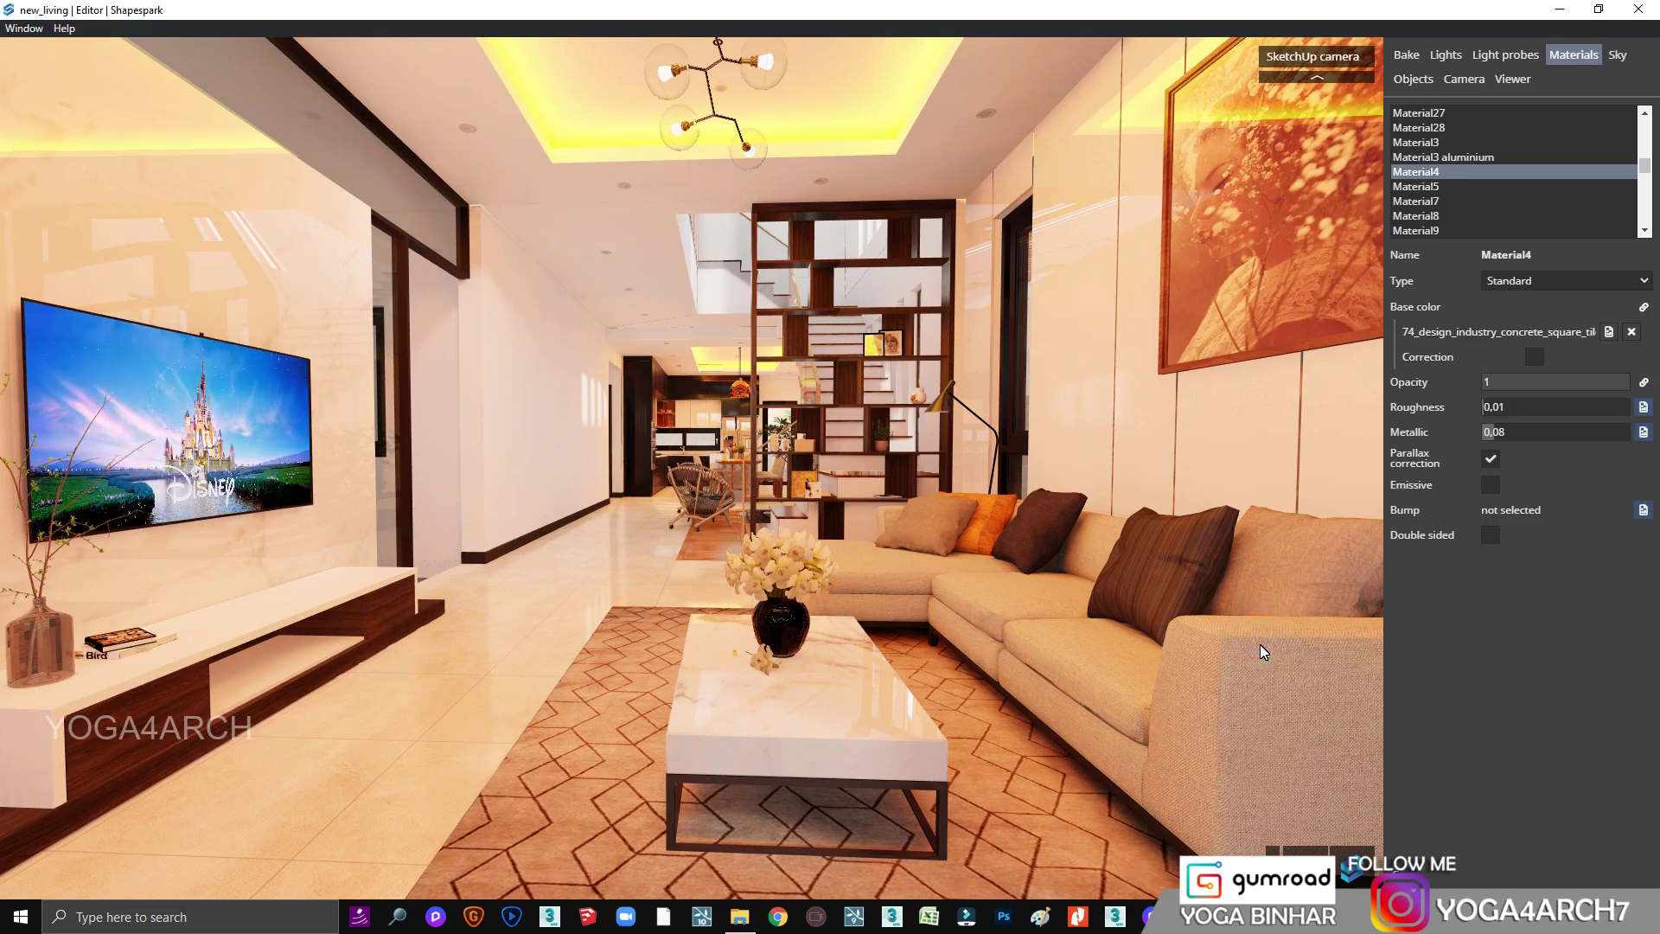
pyautogui.moveTo(1153, 589); pyautogui.dragTo(1072, 569)
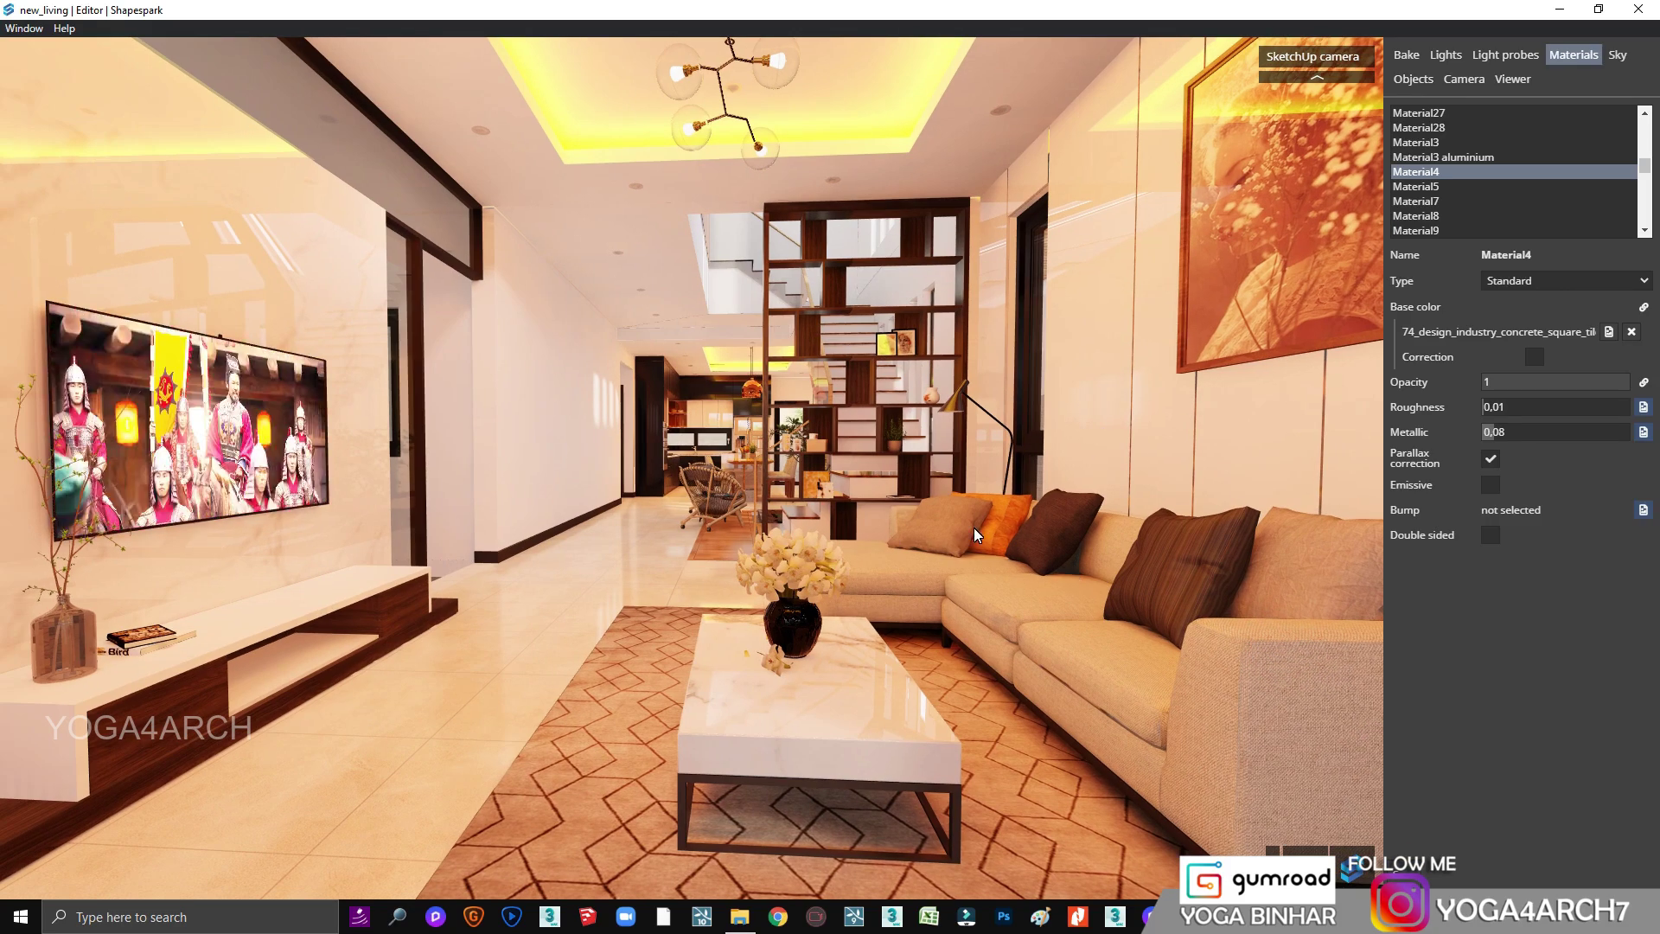
pyautogui.click(1514, 79)
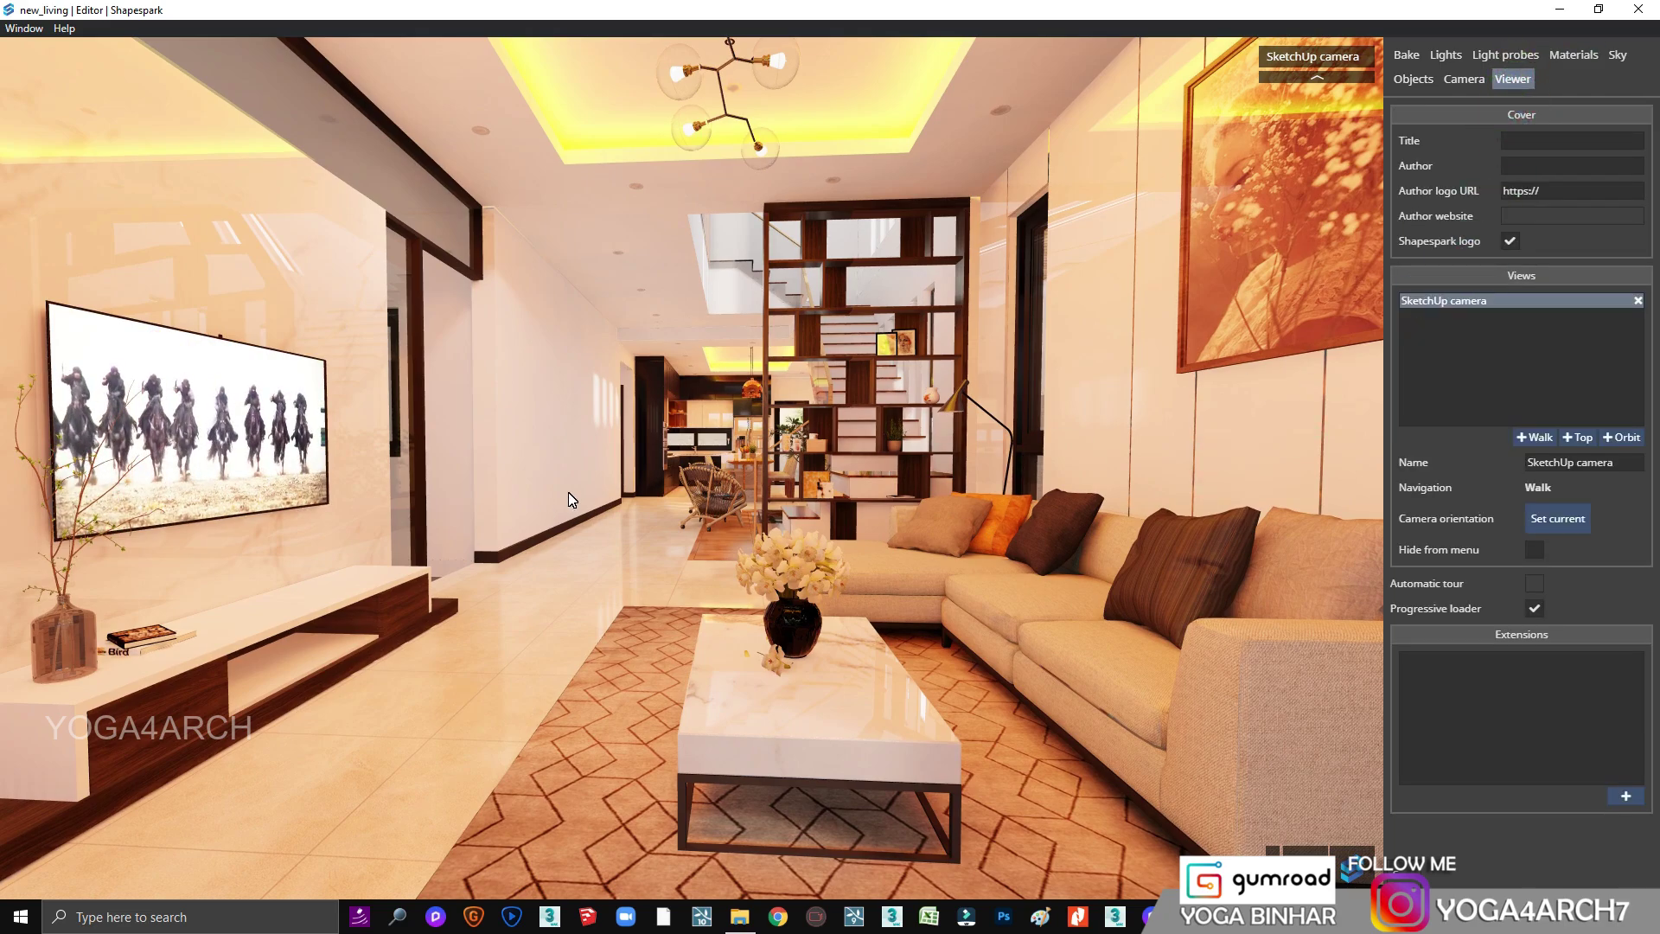
# Step: Set the viewer cover title to LIVINGROOM & KICHEN and author to By YOGA4ARCH
pyautogui.moveTo(570, 498); pyautogui.dragTo(408, 397)
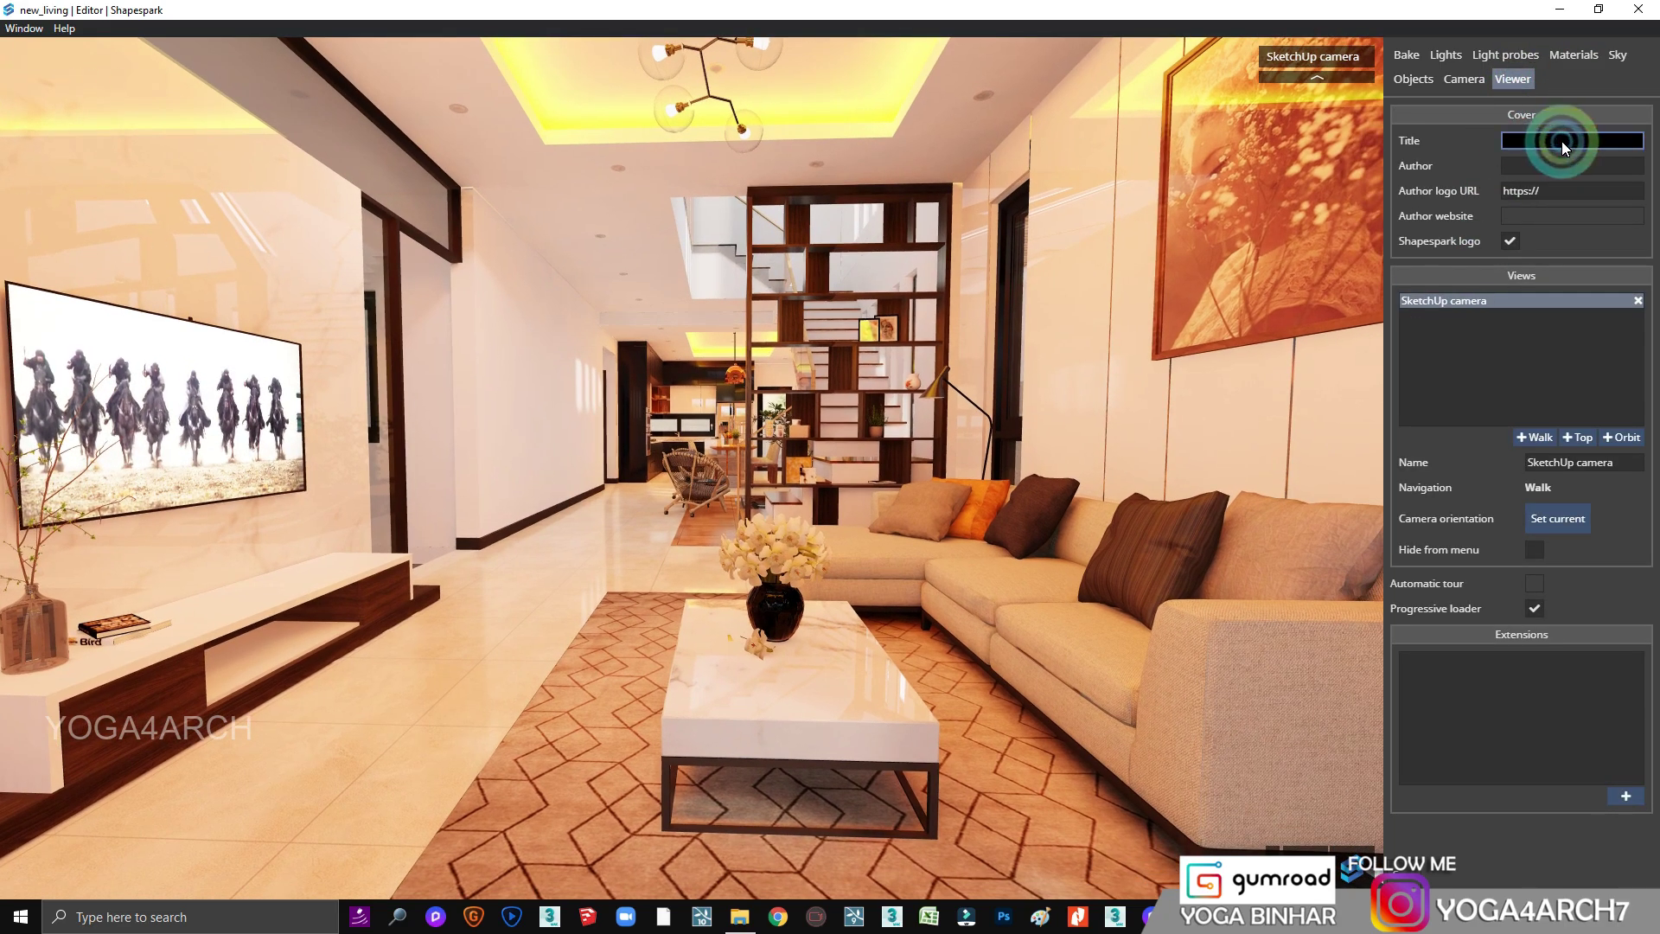
pyautogui.write('LIVINGR')
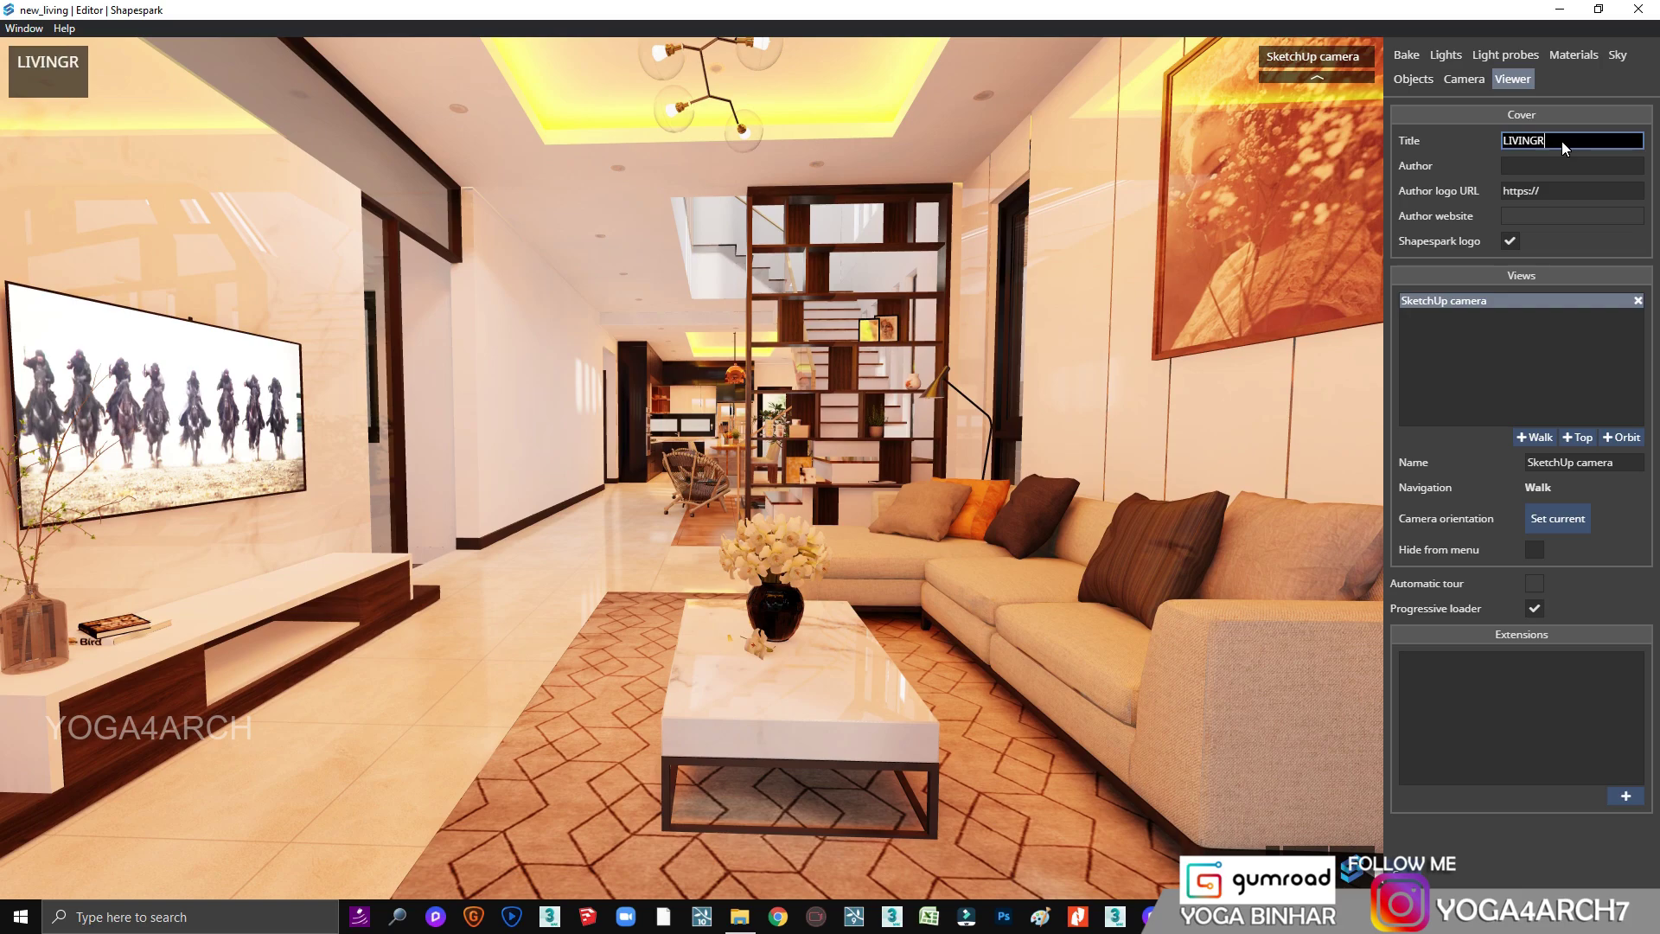
pyautogui.write('OOM & KICHEN')
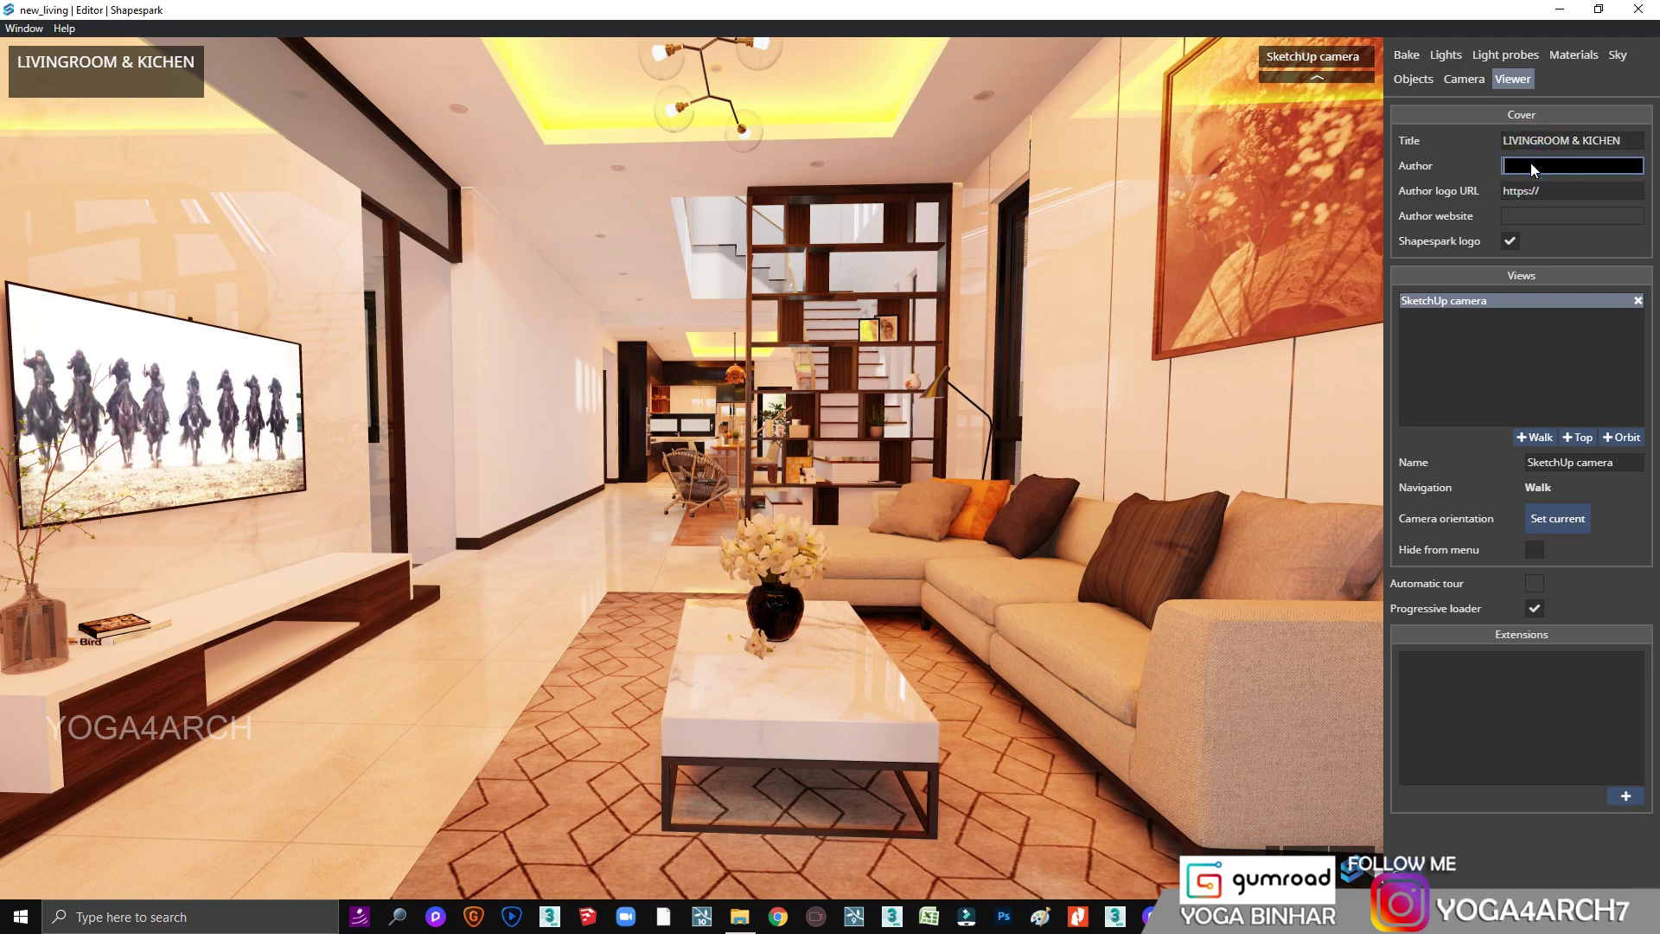
pyautogui.write('By YOGA4ARCH')
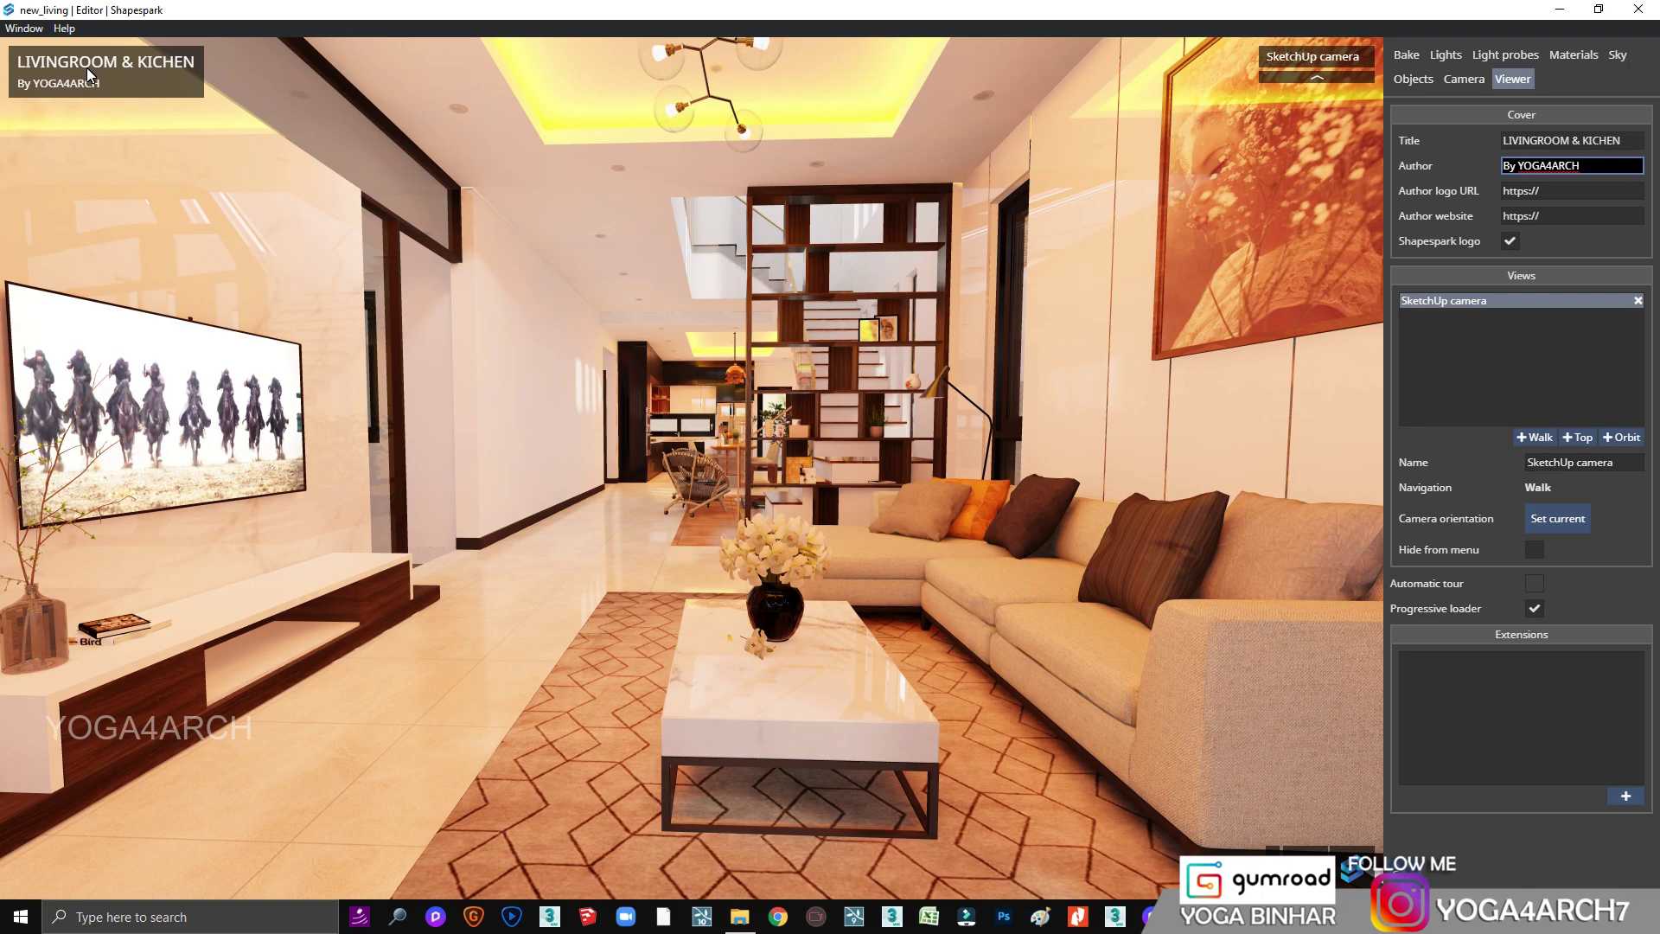
pyautogui.click(1557, 192)
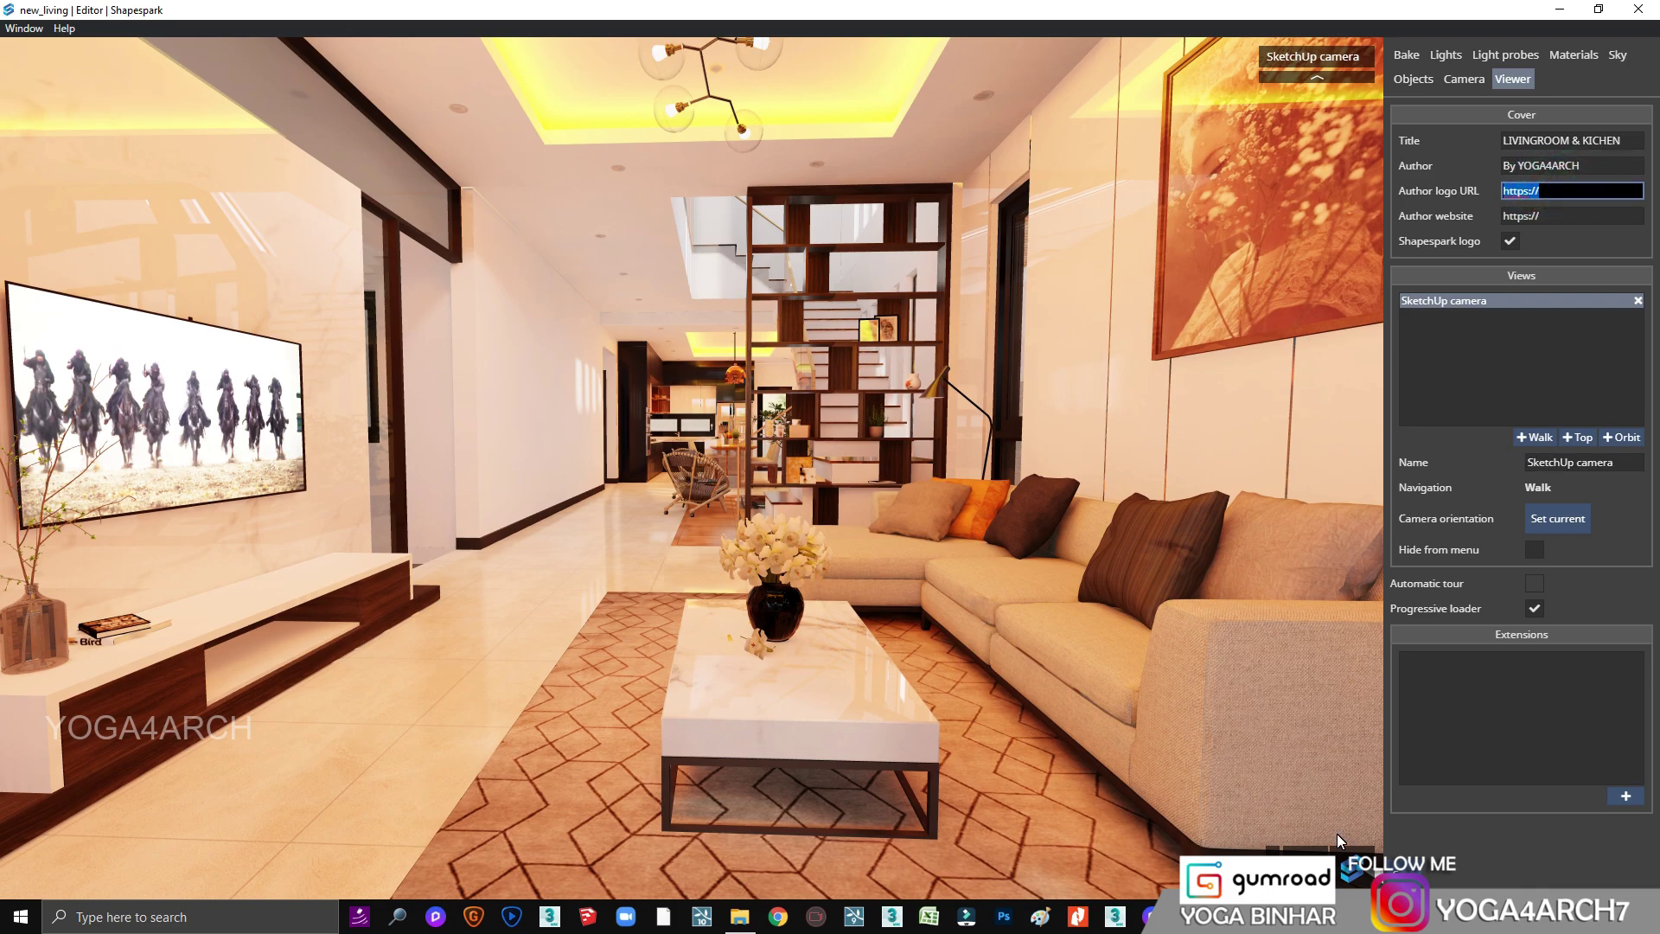
pyautogui.hotkey('alt', 'Tab')
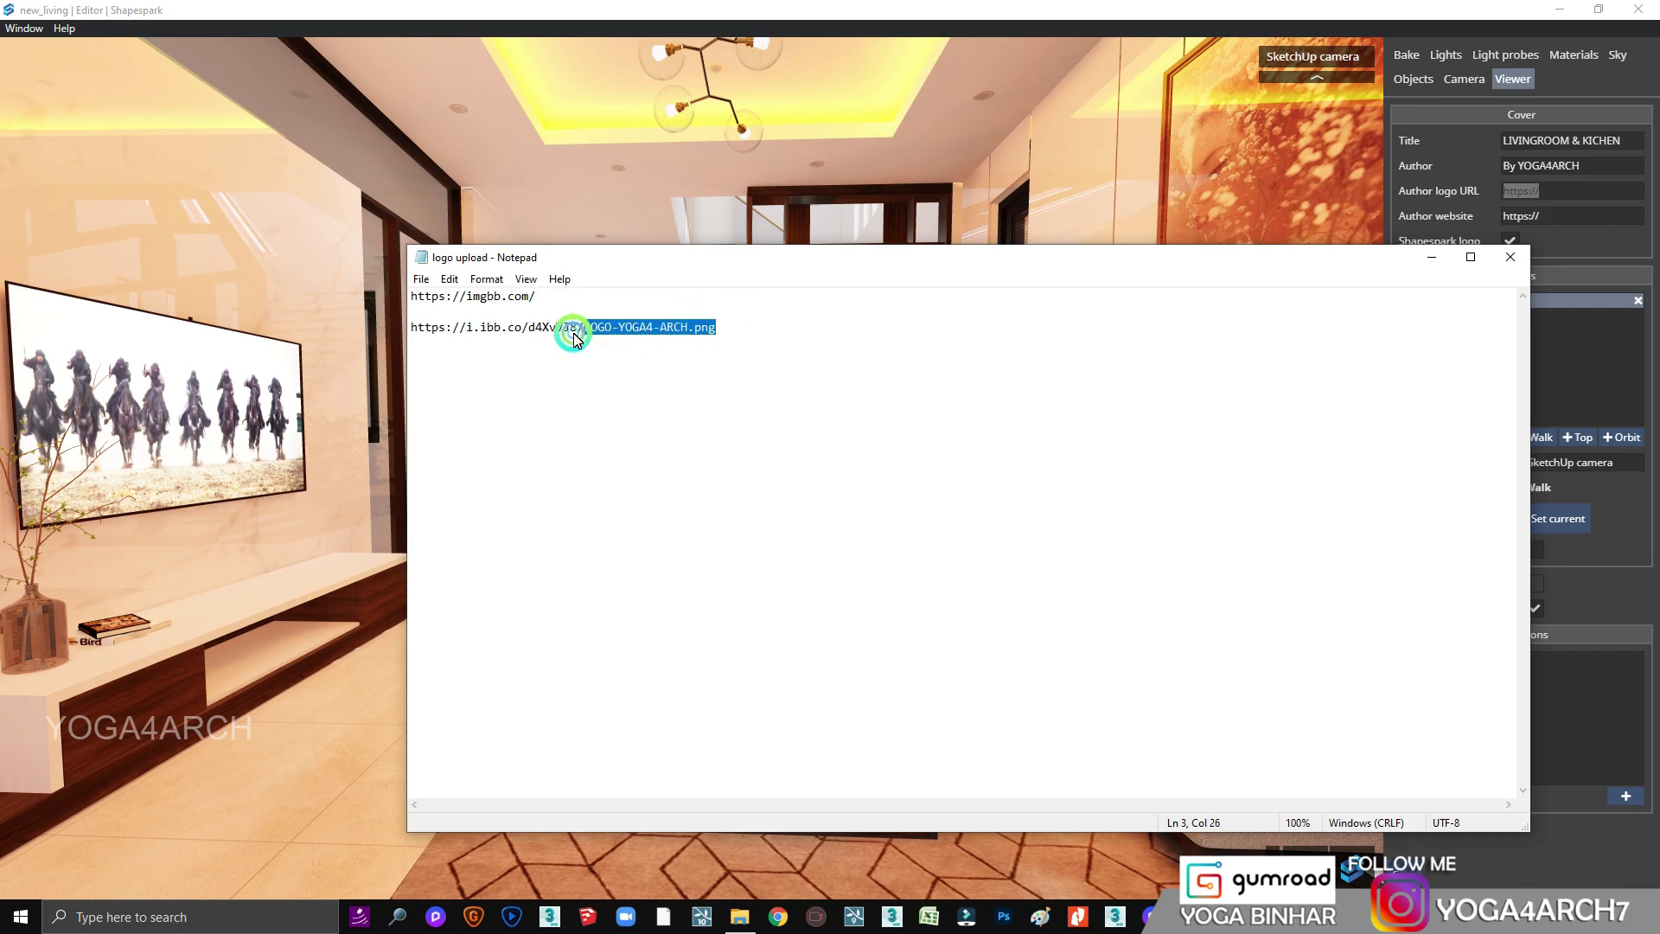
# Step: Copy the LOGO-YOGA4-ARCH.png link from Notepad into the cover's Author logo URL
pyautogui.moveTo(717, 328); pyautogui.dragTo(412, 331)
pyautogui.rightClick(595, 339)
pyautogui.click(633, 390)
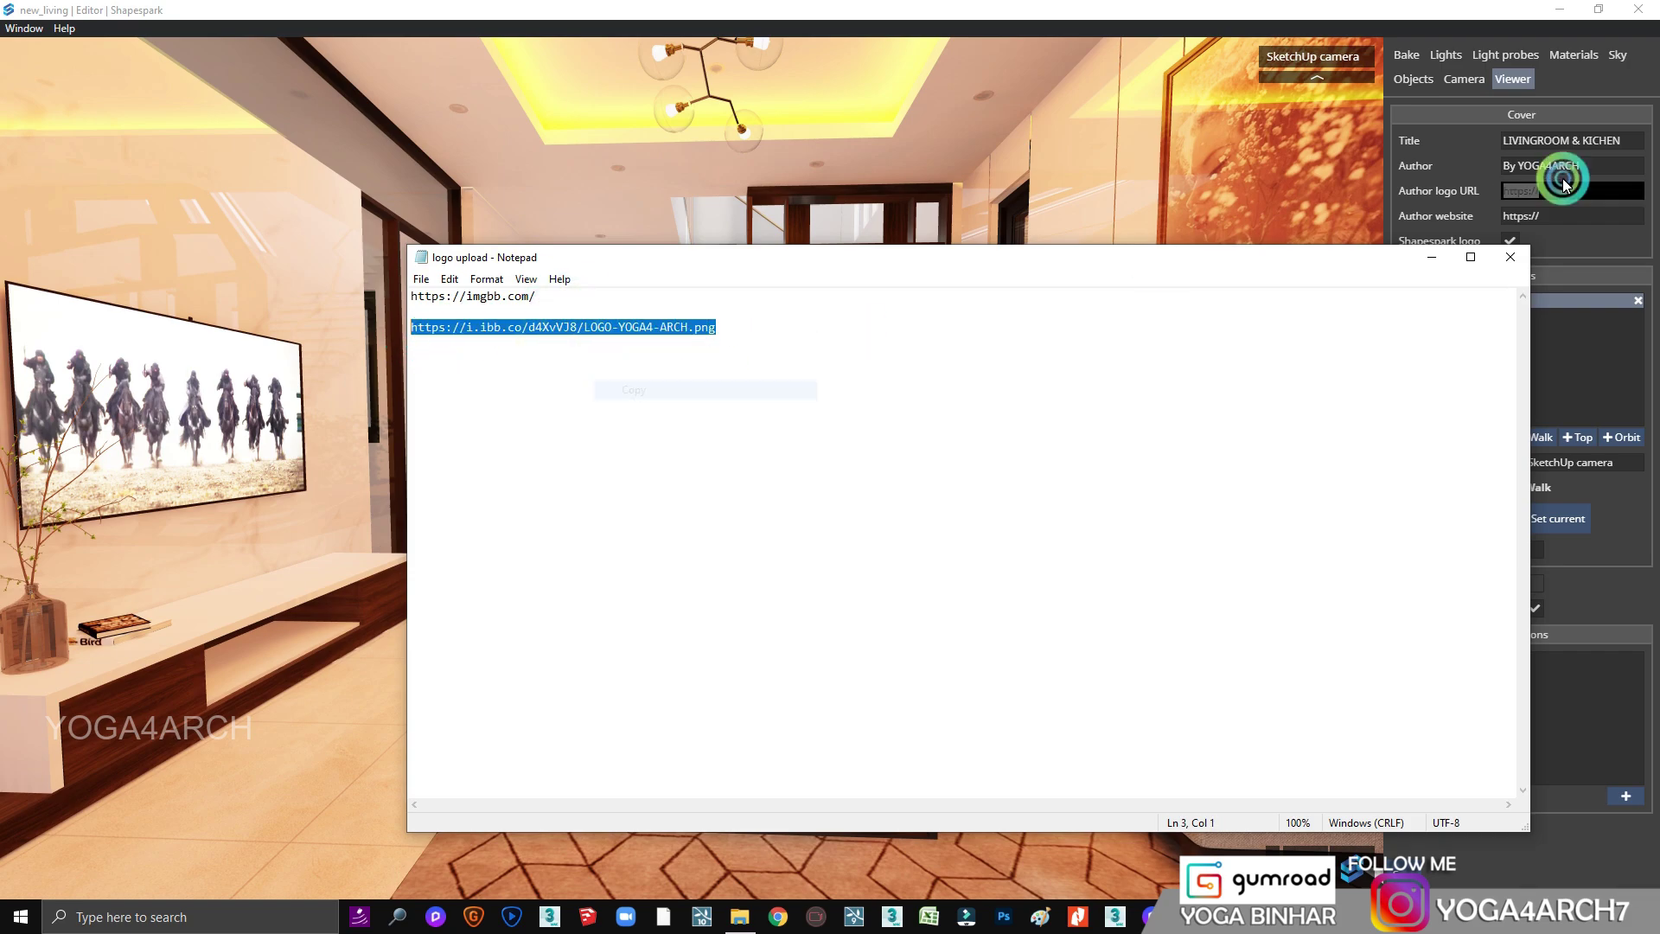
pyautogui.hotkey('alt', 'Tab')
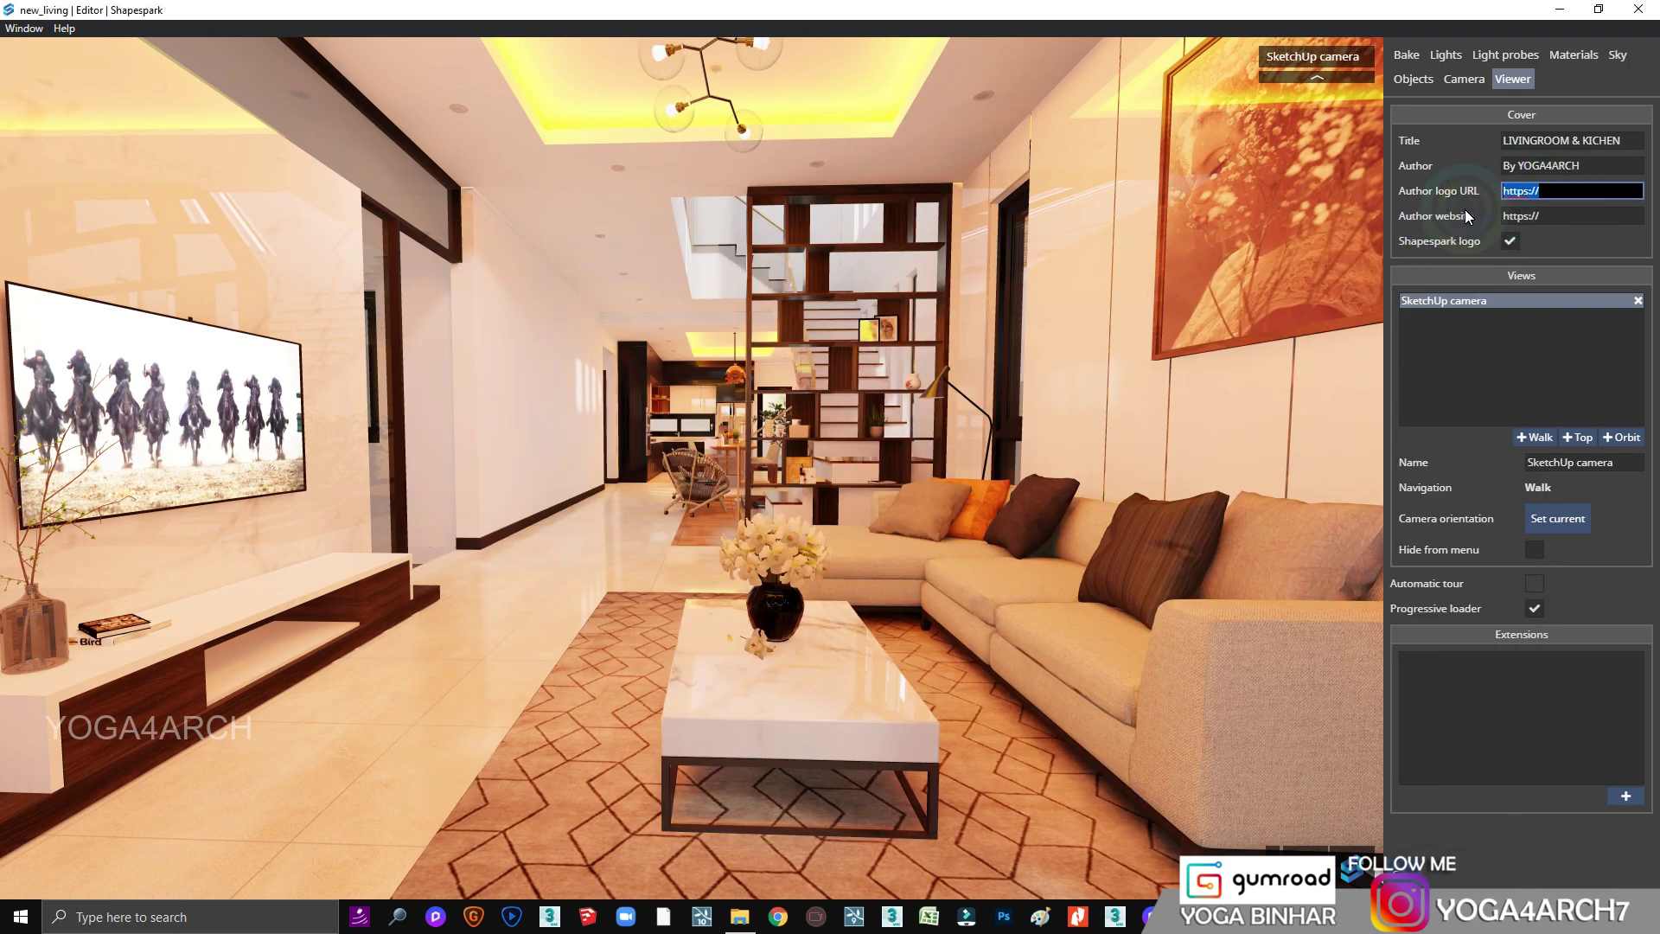
pyautogui.hotkey('ctrl', 'v')
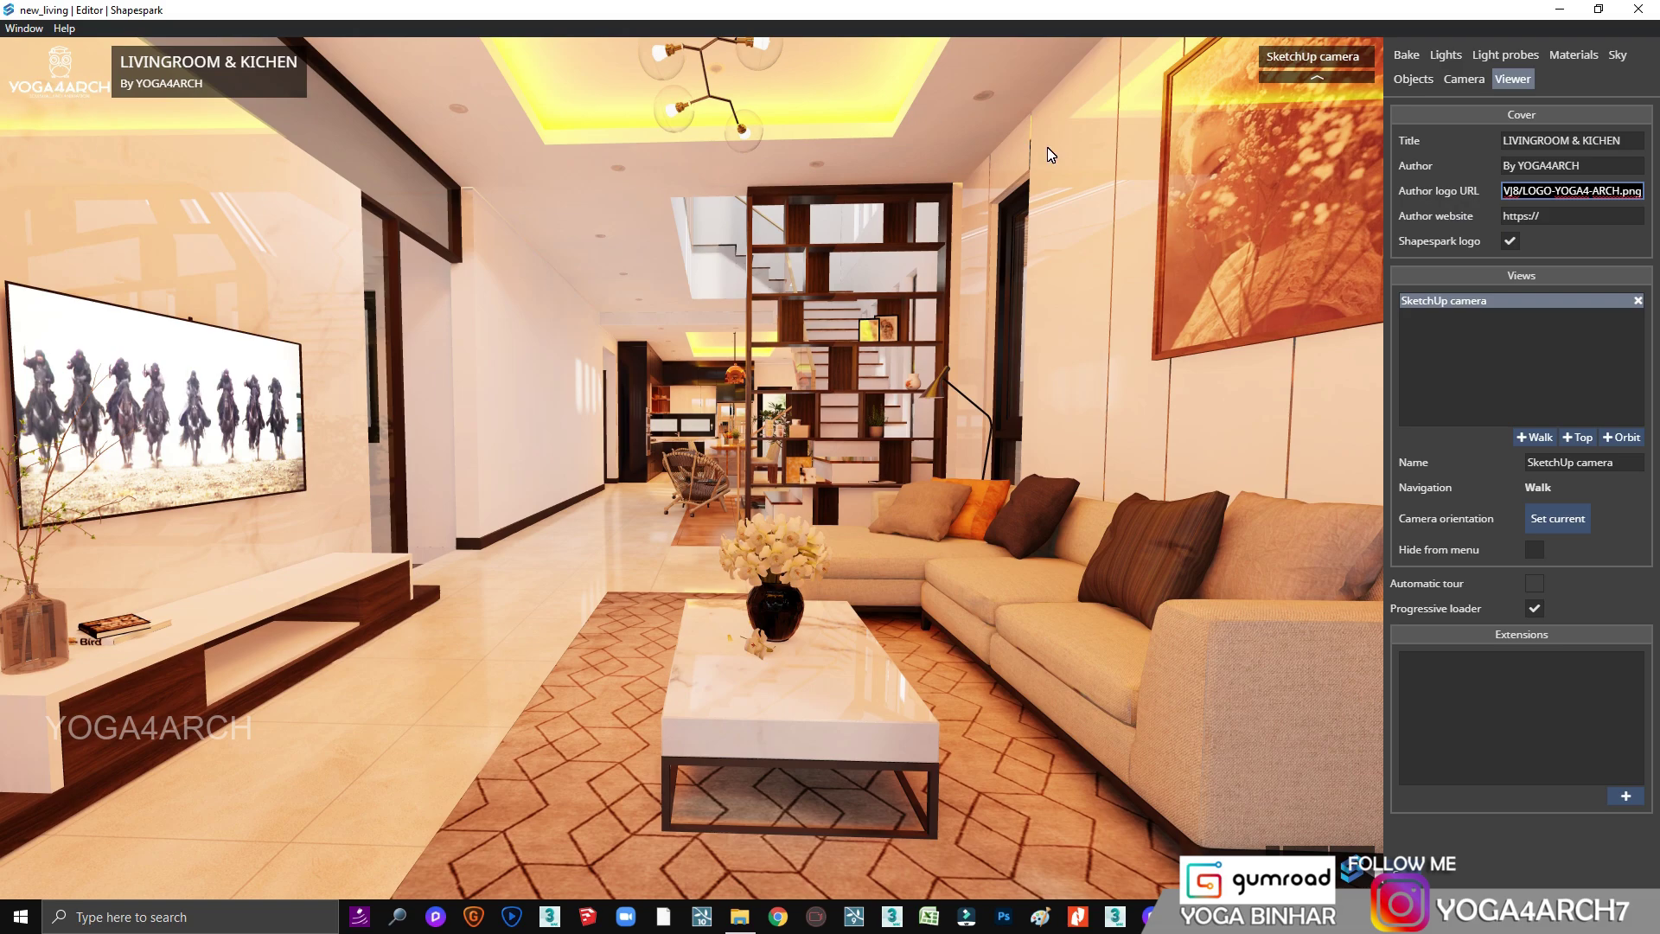
pyautogui.click(1554, 216)
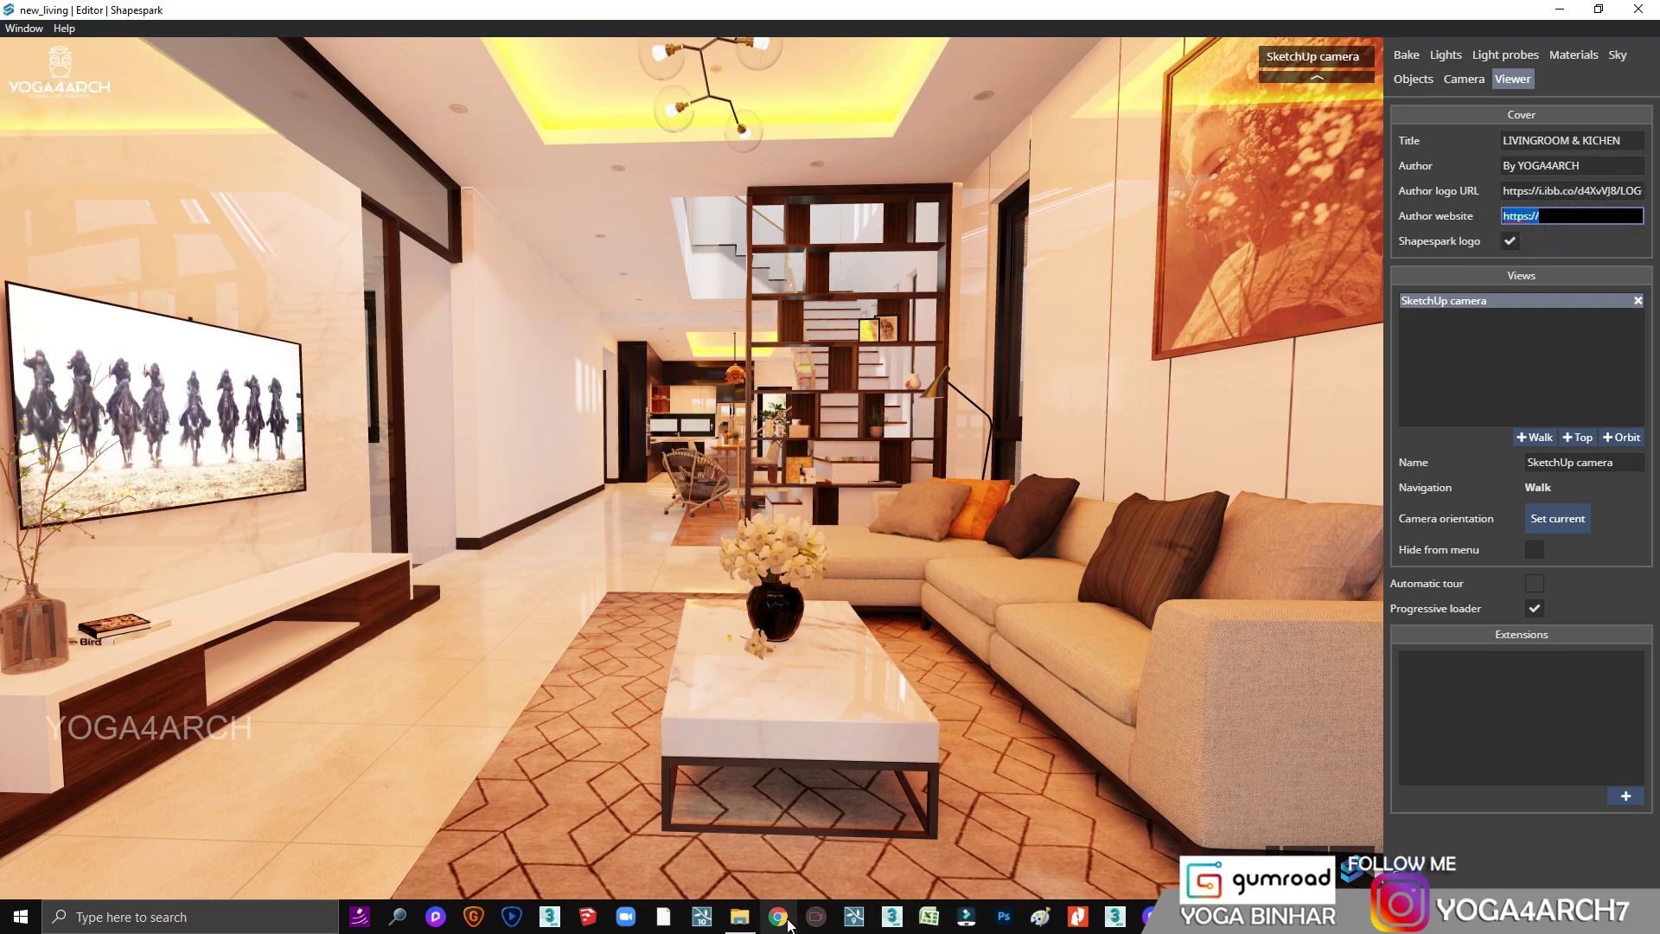
# Step: Copy the YOGA4ARCH YouTube channel page address from Chrome
pyautogui.click(789, 862)
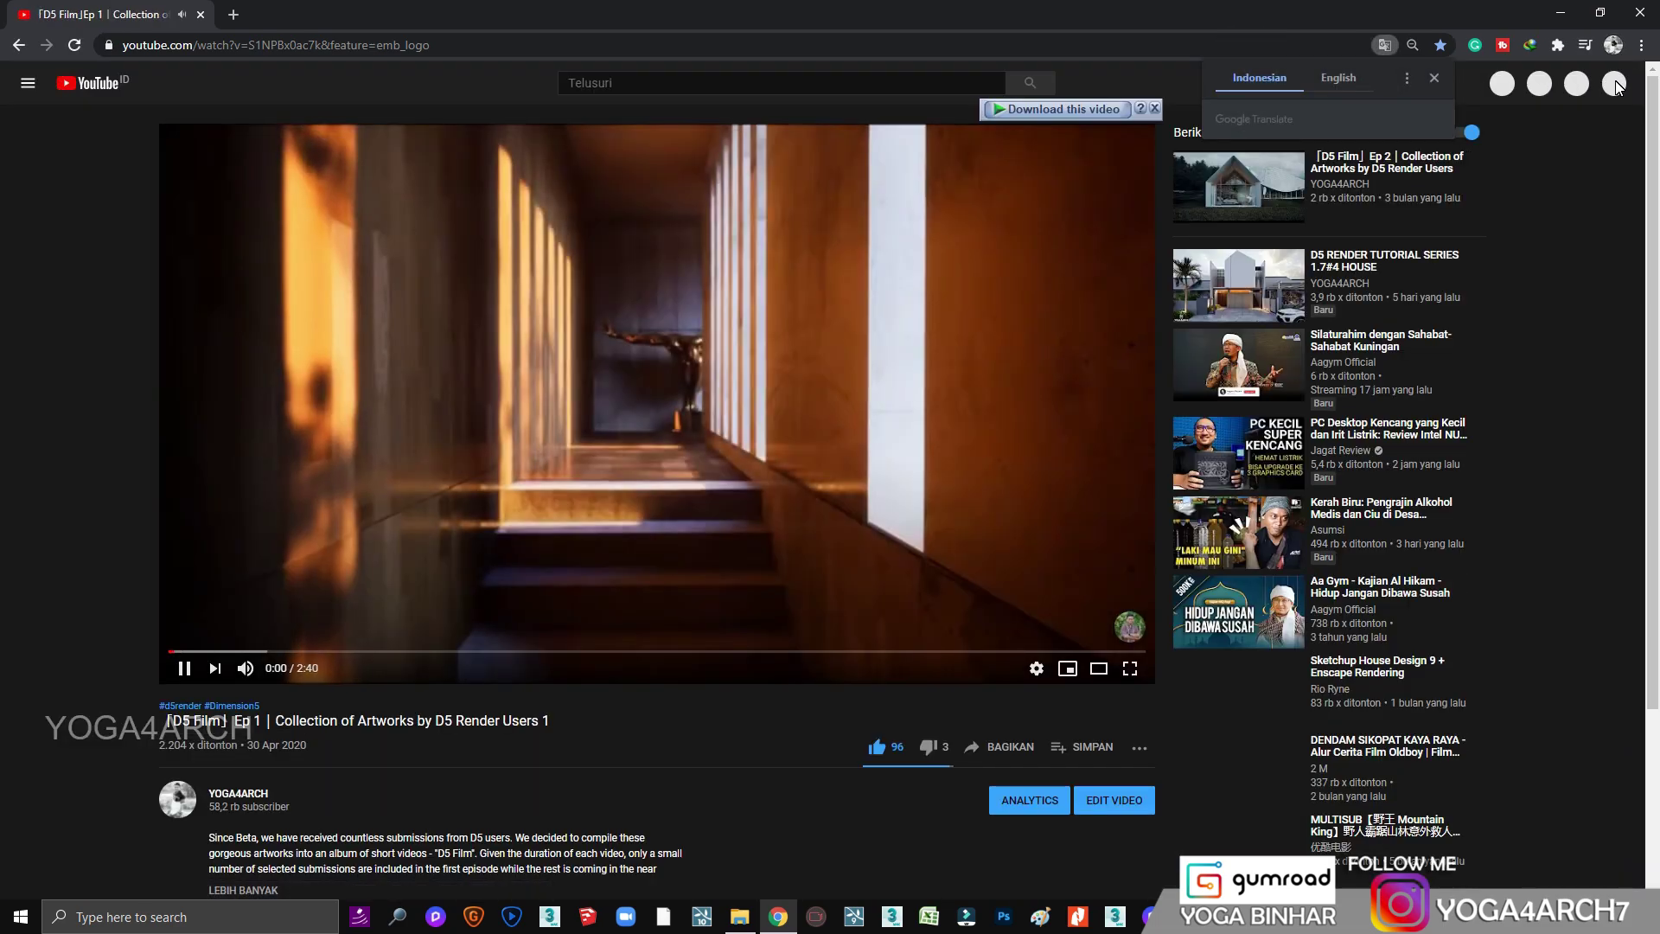
pyautogui.click(1613, 83)
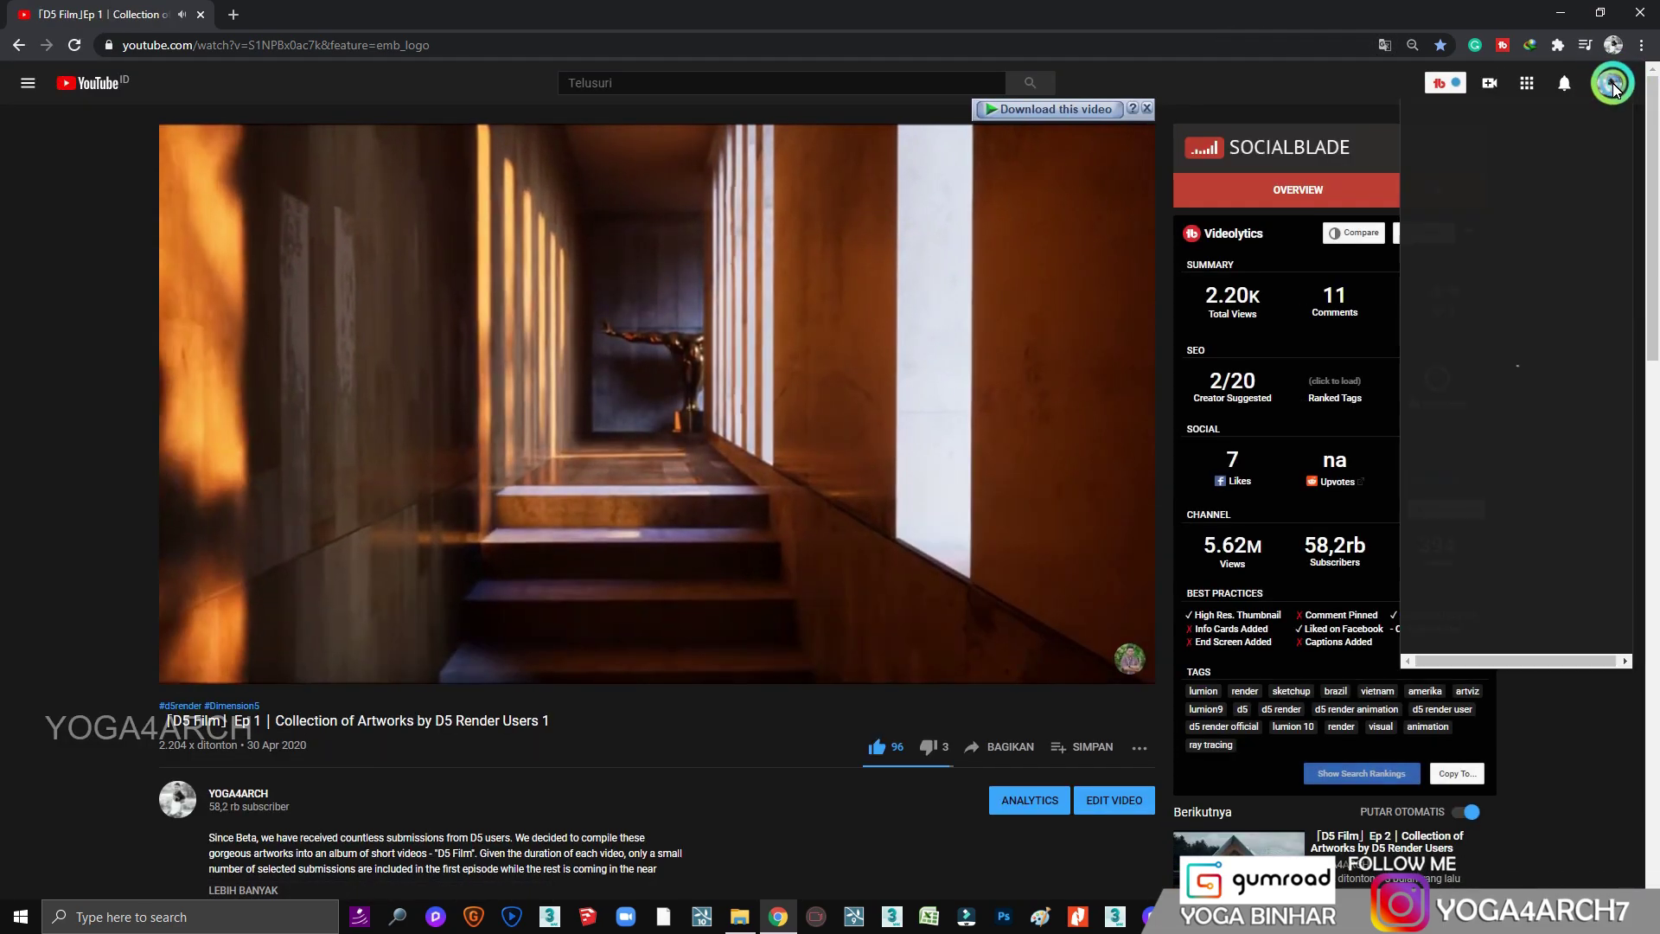
pyautogui.click(1480, 199)
pyautogui.rightClick(496, 47)
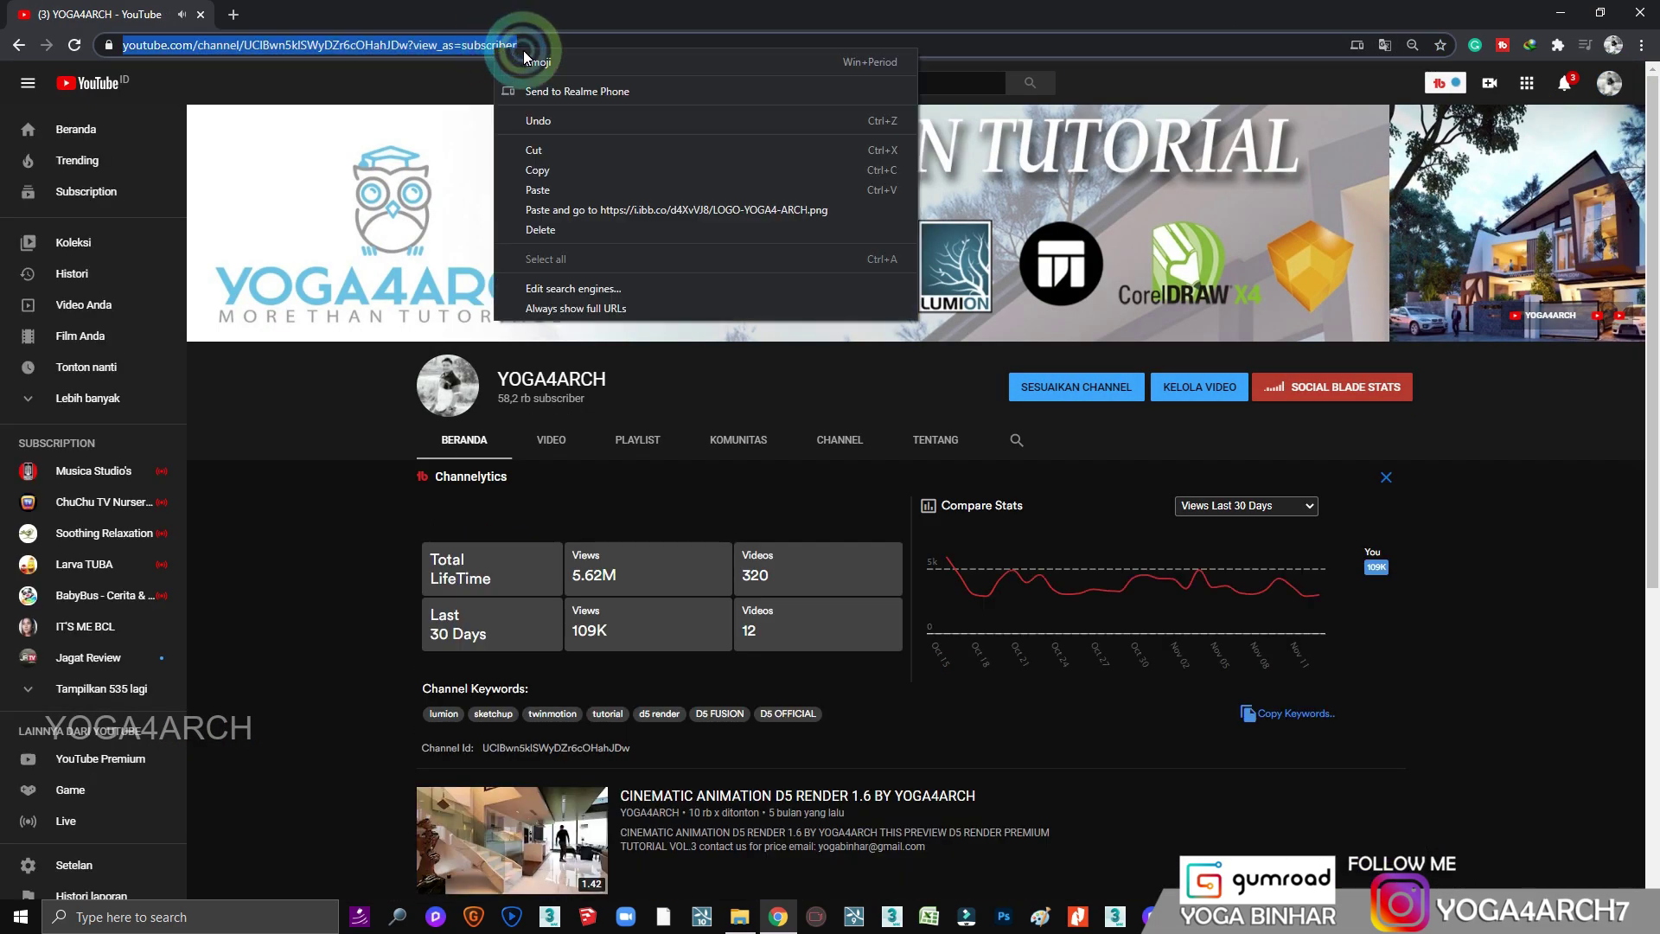
pyautogui.click(544, 171)
pyautogui.hotkey('alt', 'Tab')
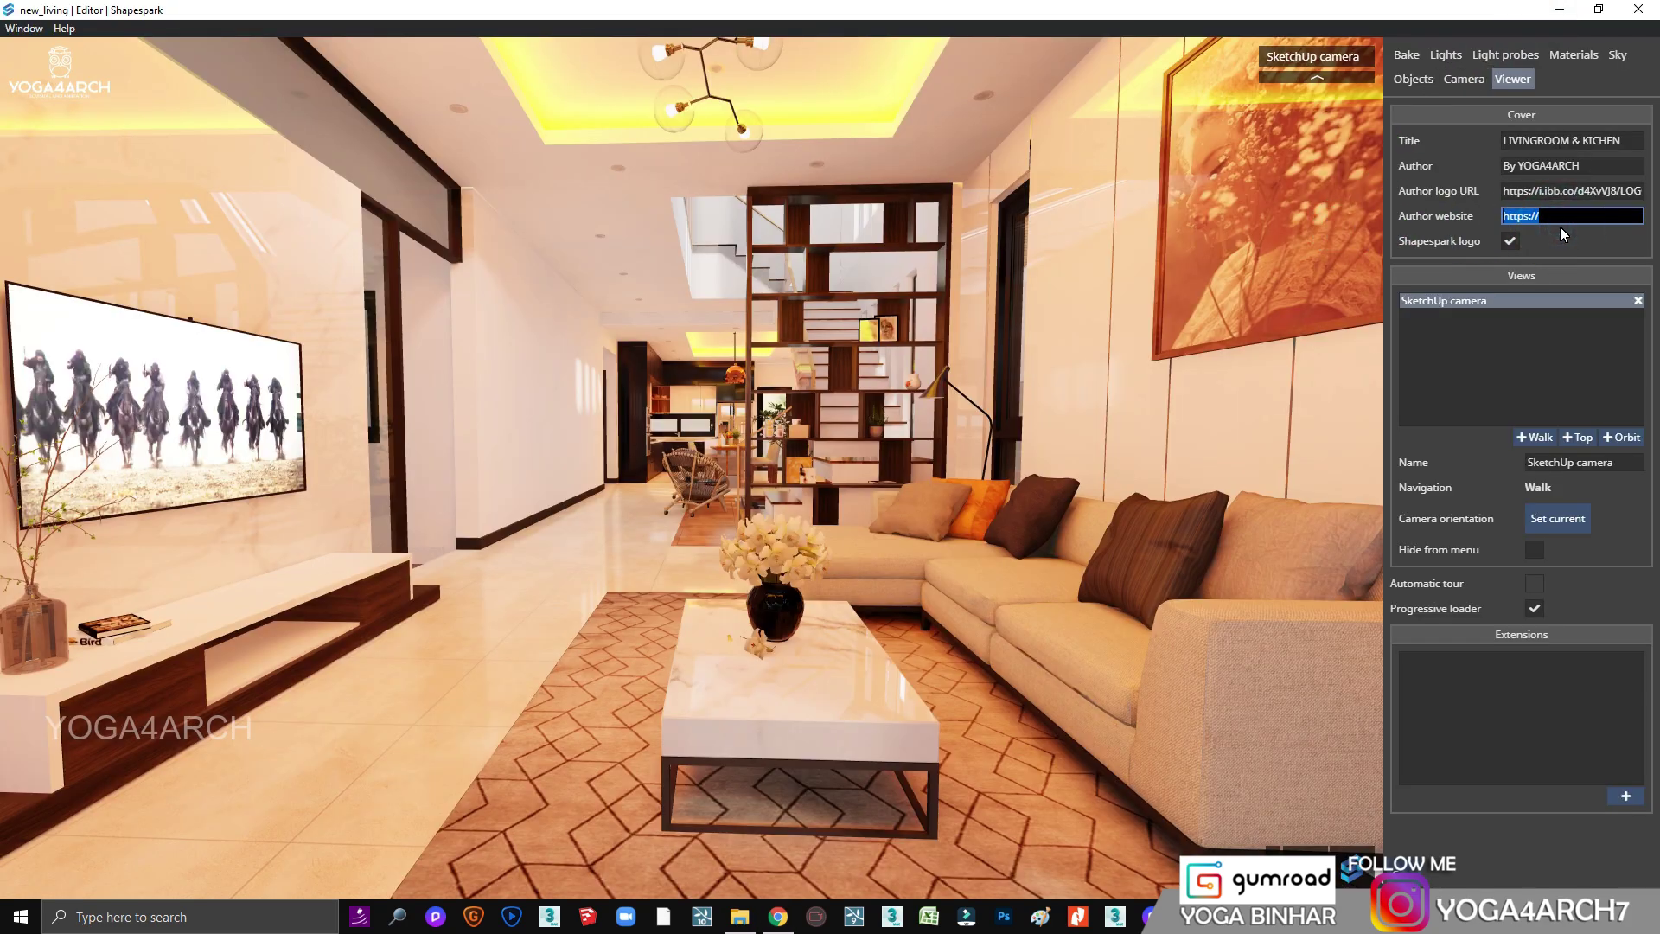
# Step: Paste the channel address as author website, then walk the camera back into the living room
pyautogui.hotkey('ctrl', 'v')
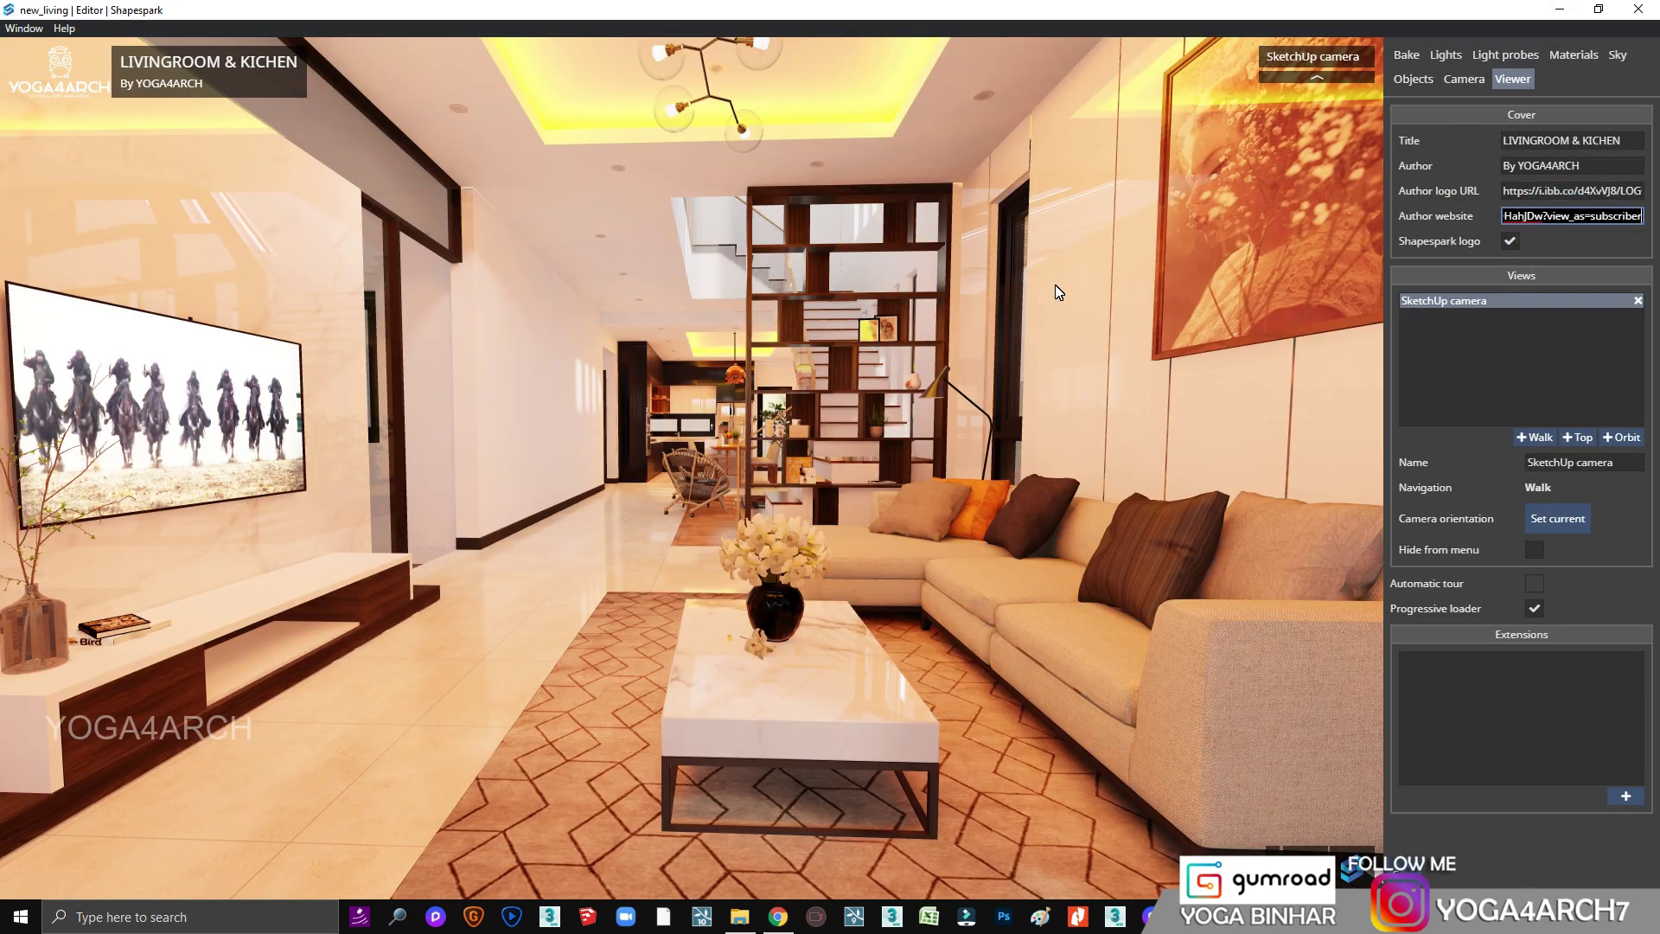
pyautogui.click(871, 336)
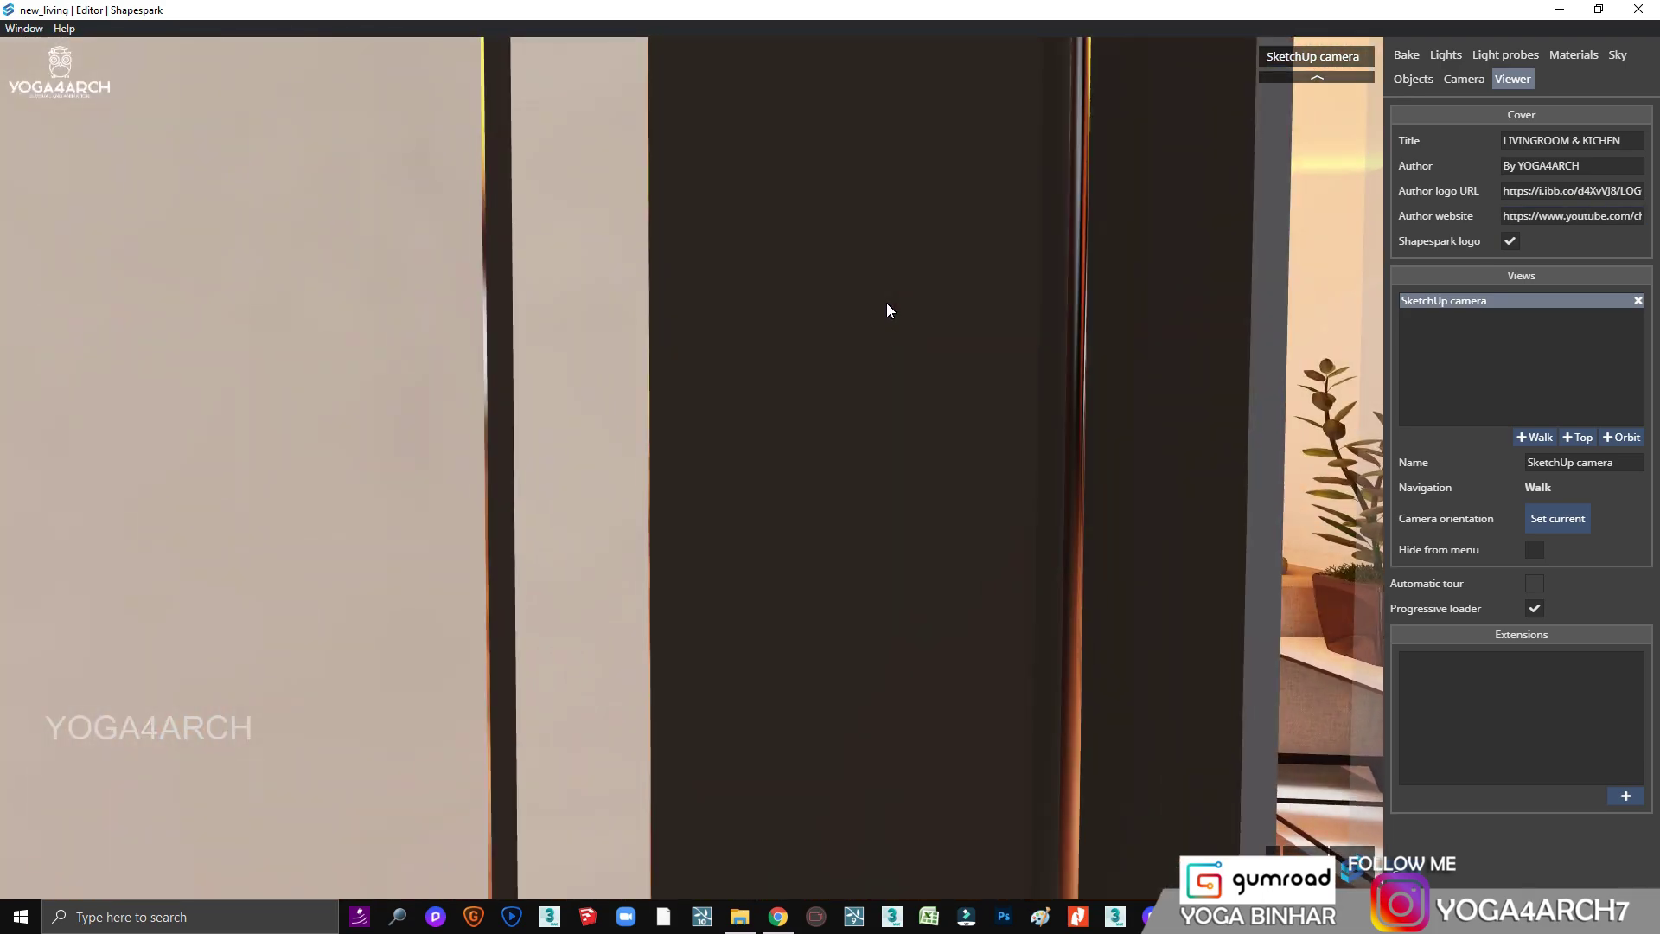
pyautogui.scroll(-5, 887, 309)
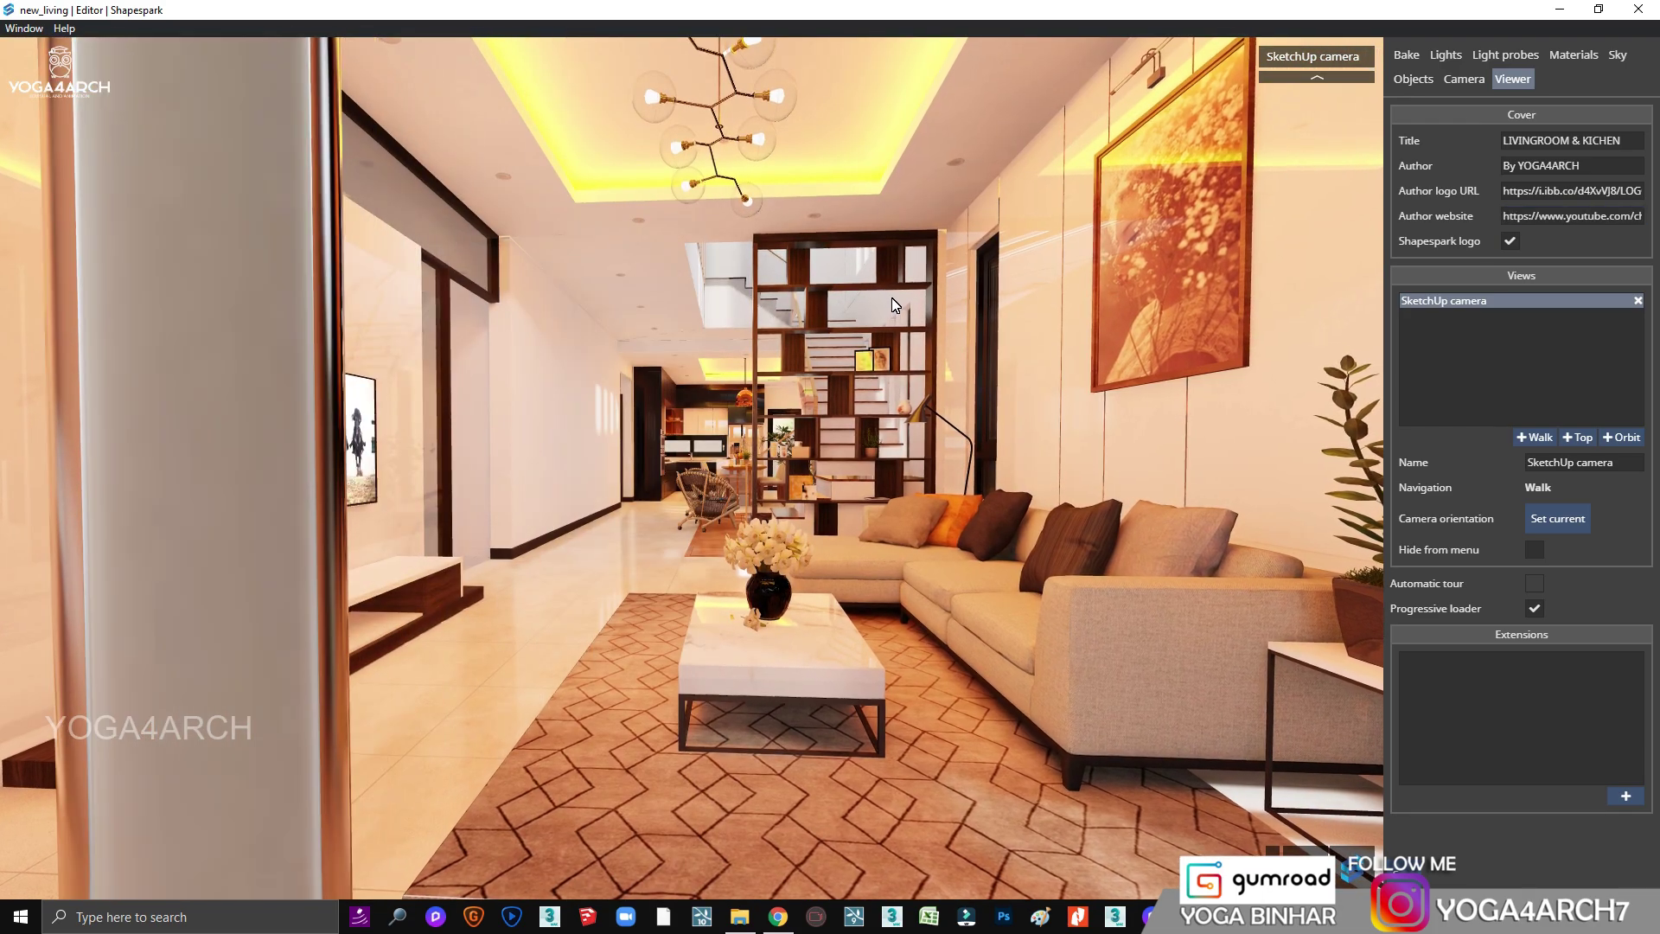
pyautogui.scroll(-5, 894, 304)
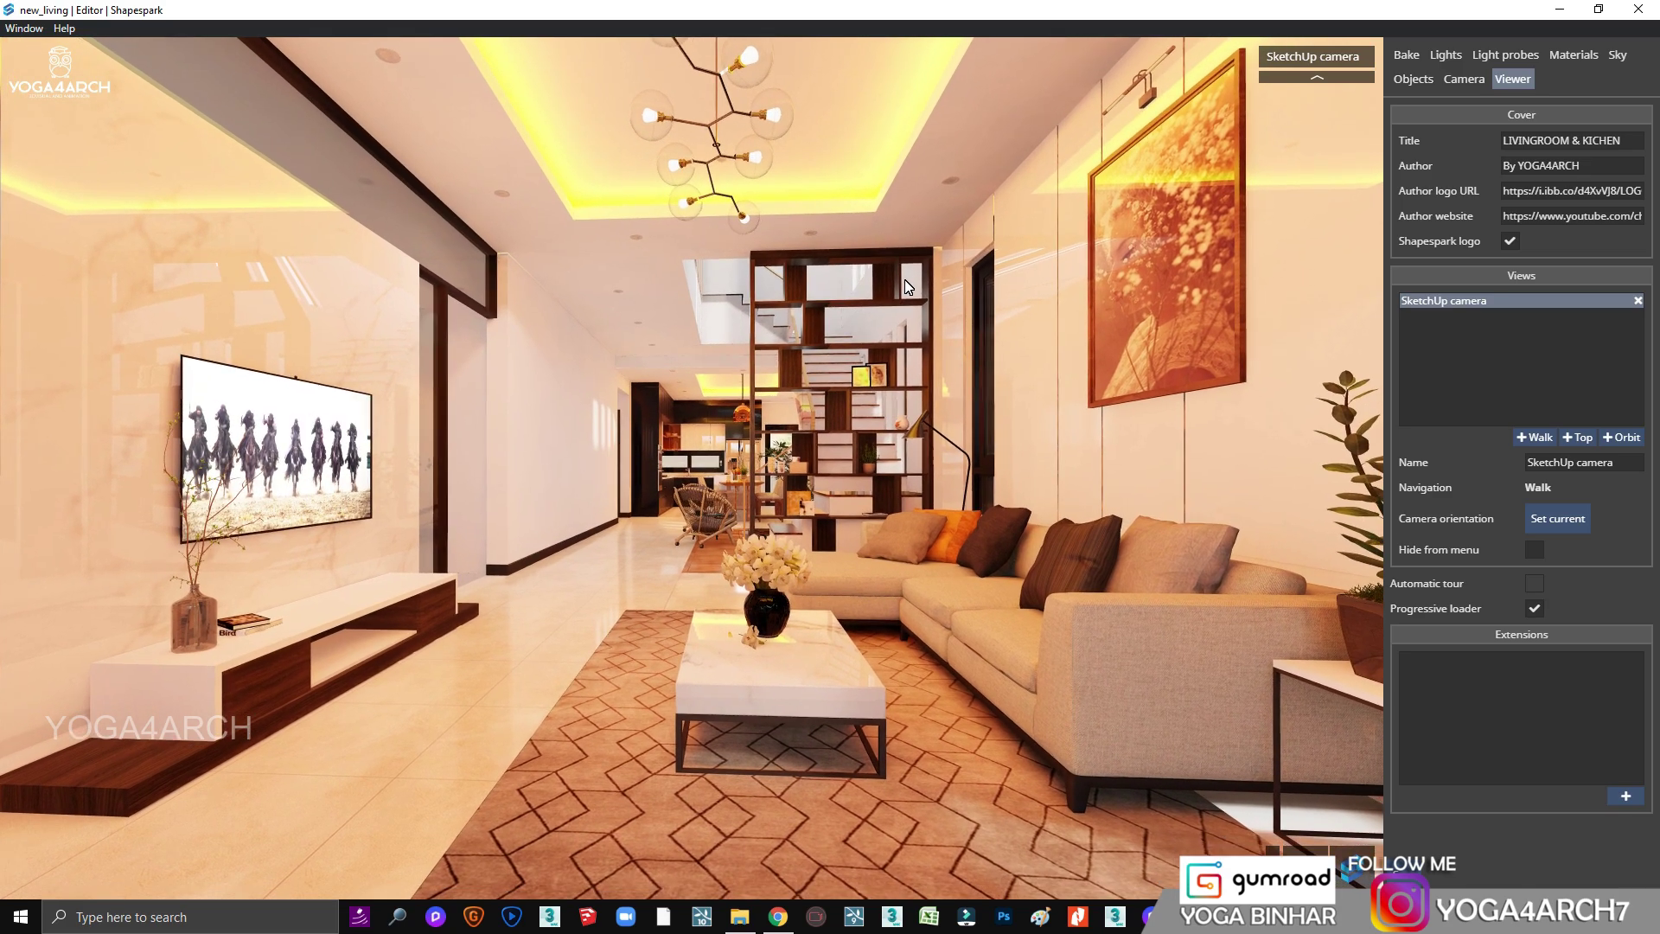
pyautogui.scroll(-2, 908, 287)
pyautogui.press('d')
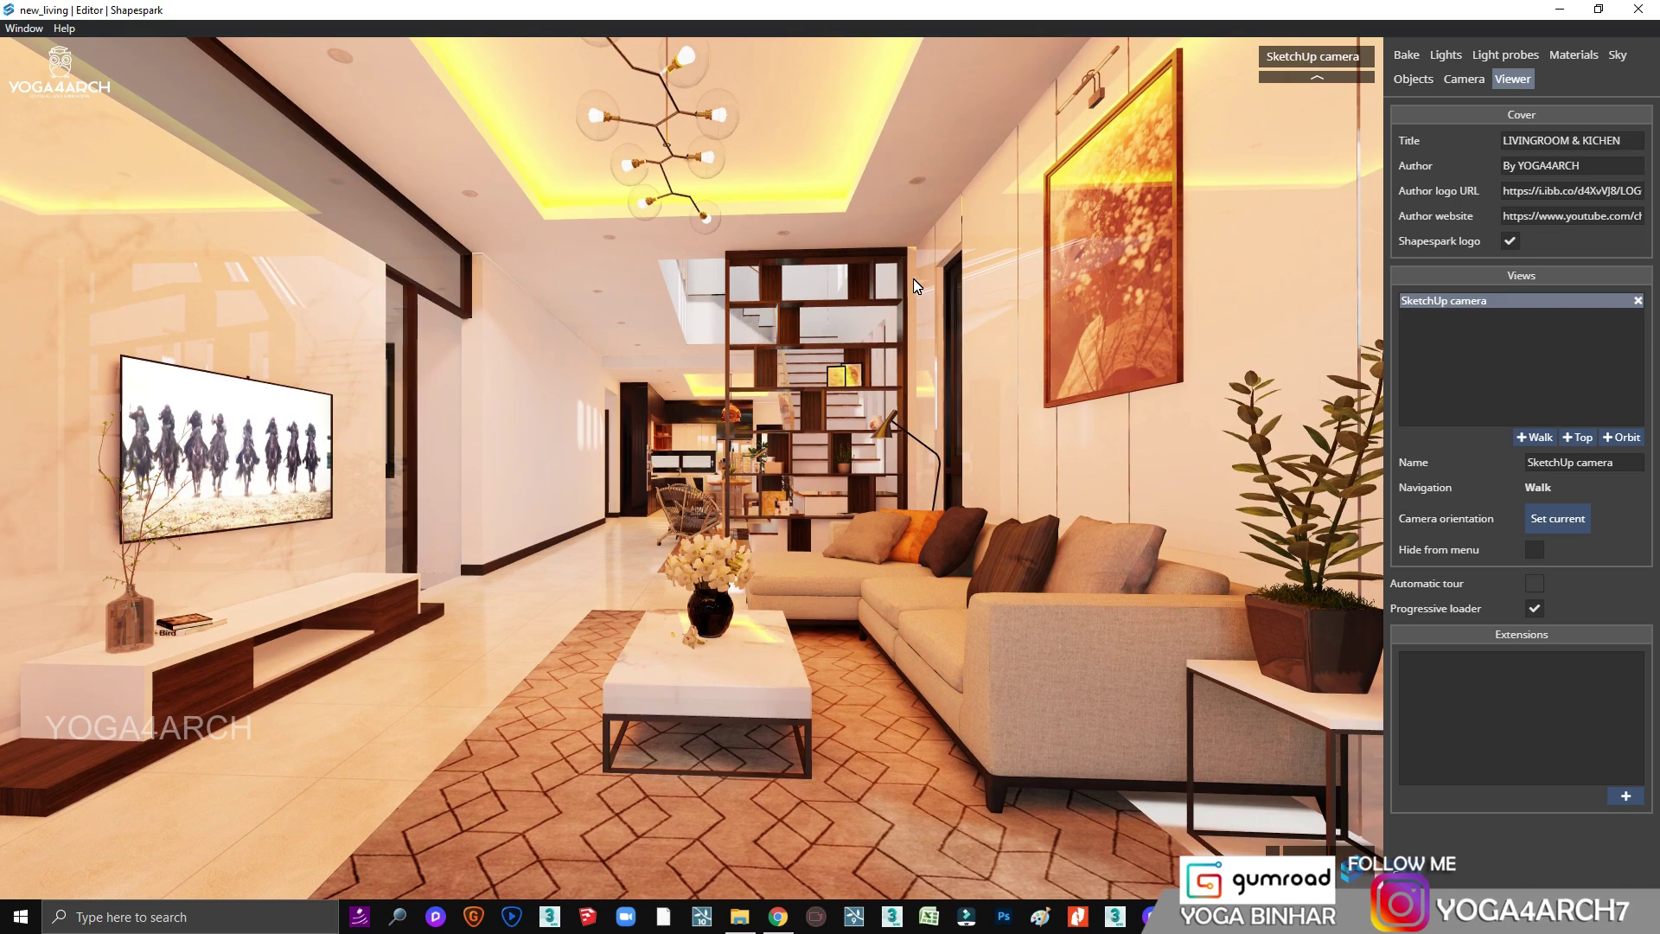
# Step: Add walk views LIVING VIEW 1 and LIVING VIEW 2, and delete the SketchUp camera view
pyautogui.click(1532, 438)
pyautogui.write('LIVING VIEW')
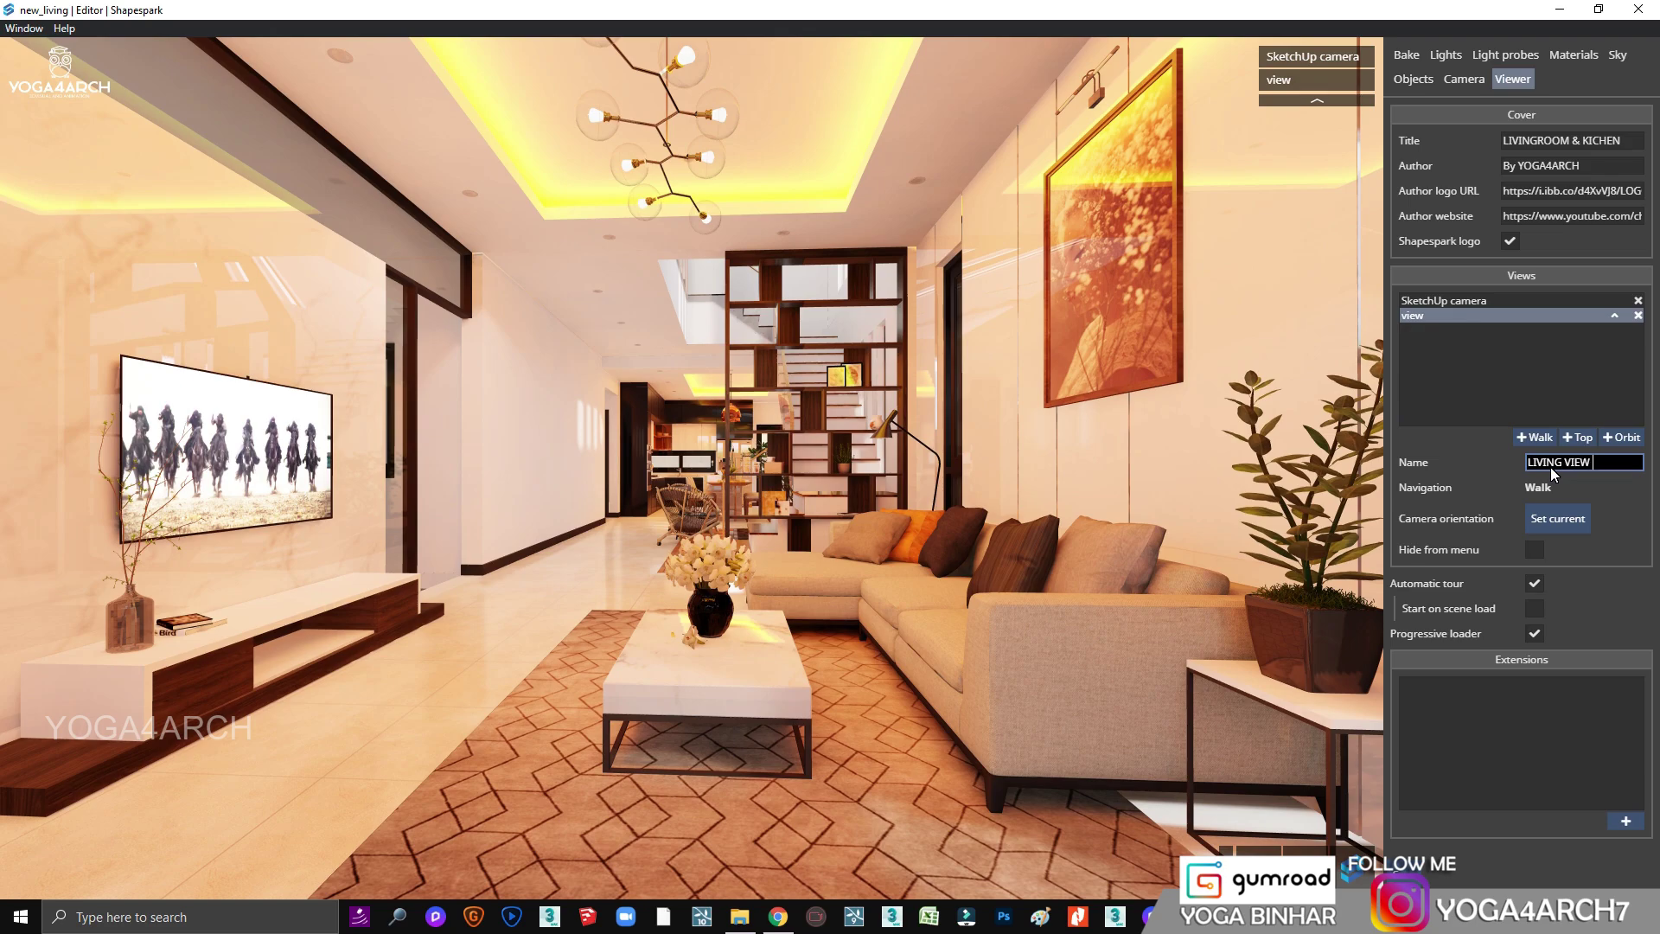
pyautogui.write('1')
pyautogui.press('Return')
pyautogui.click(444, 593)
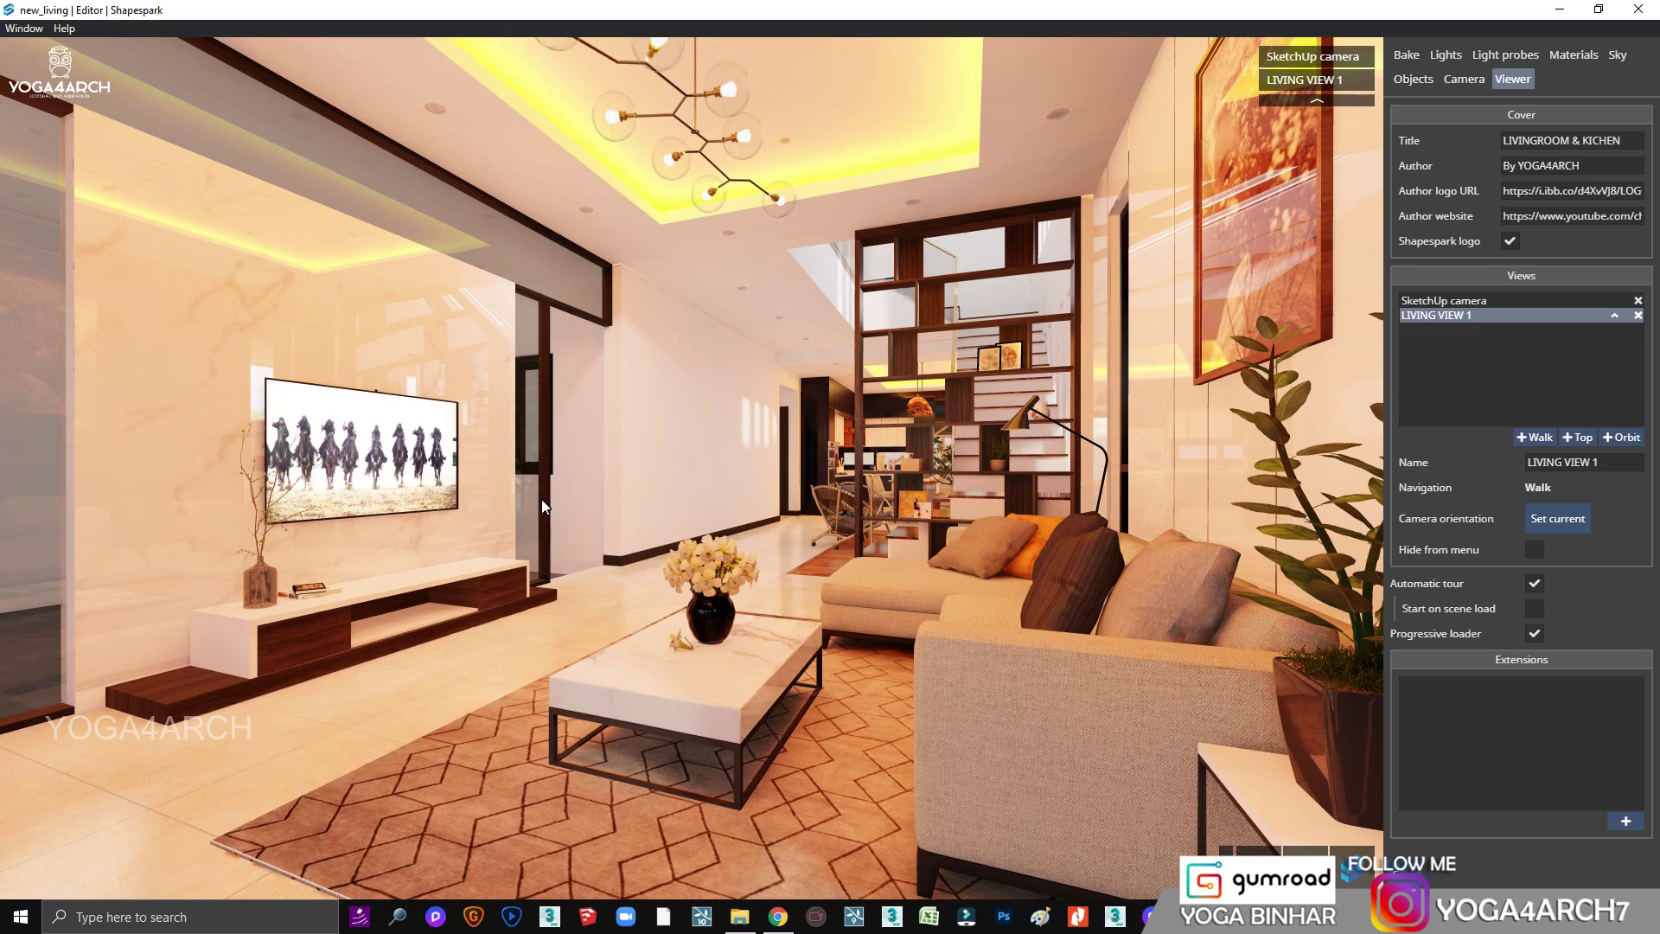
pyautogui.click(1541, 441)
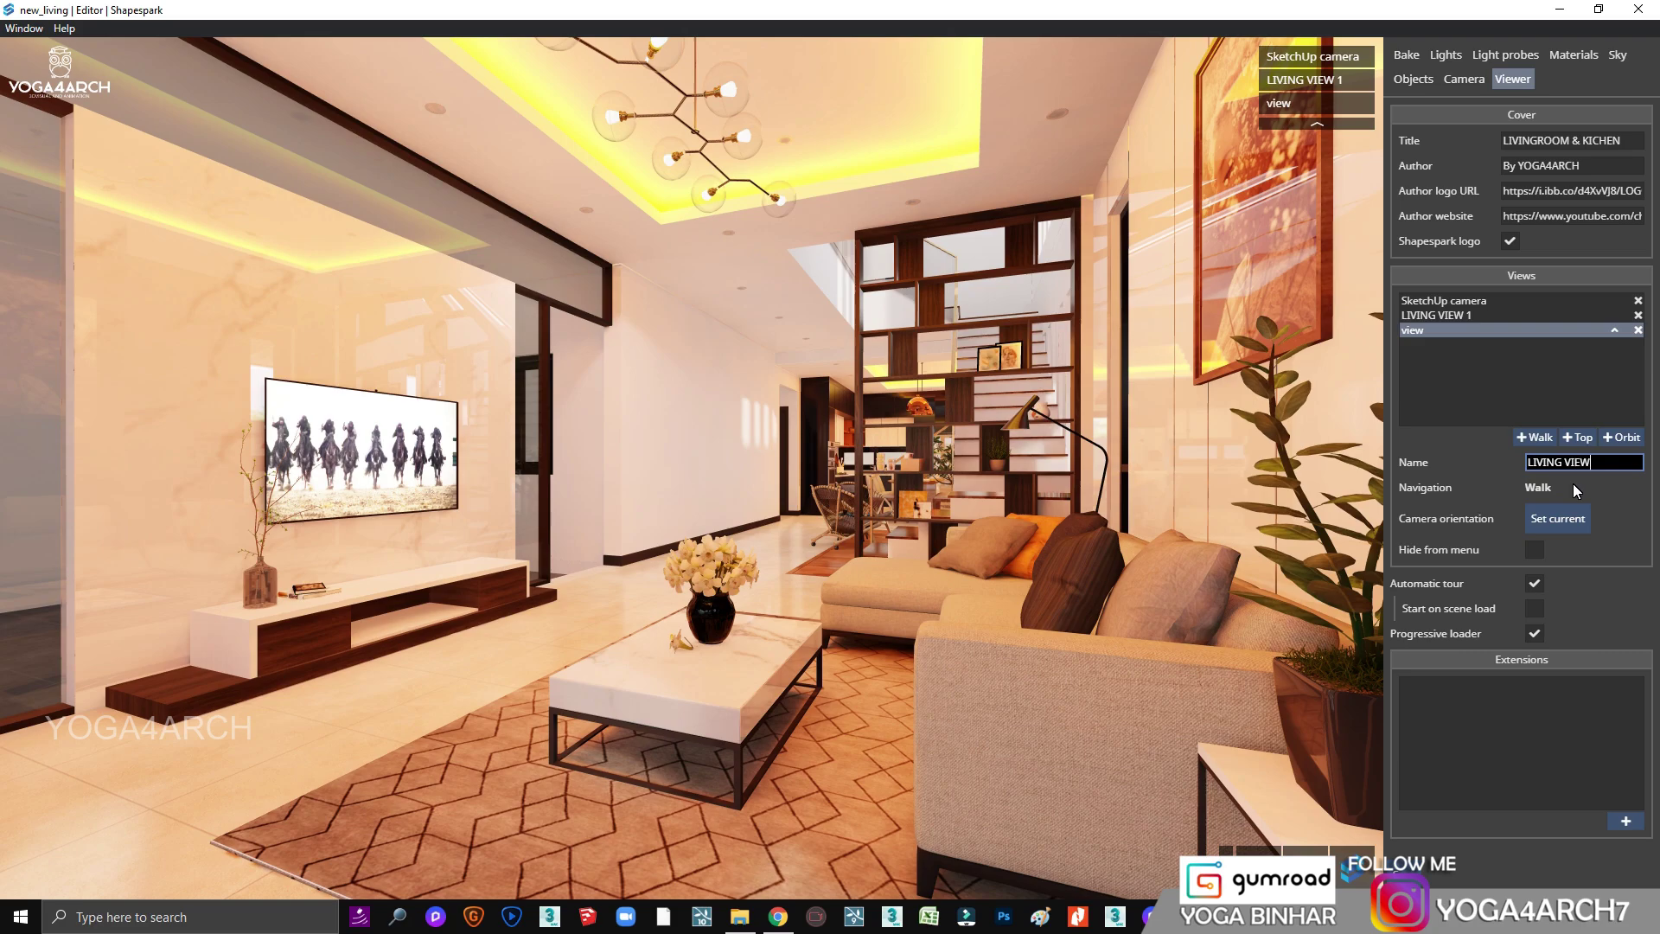
pyautogui.write(' 2')
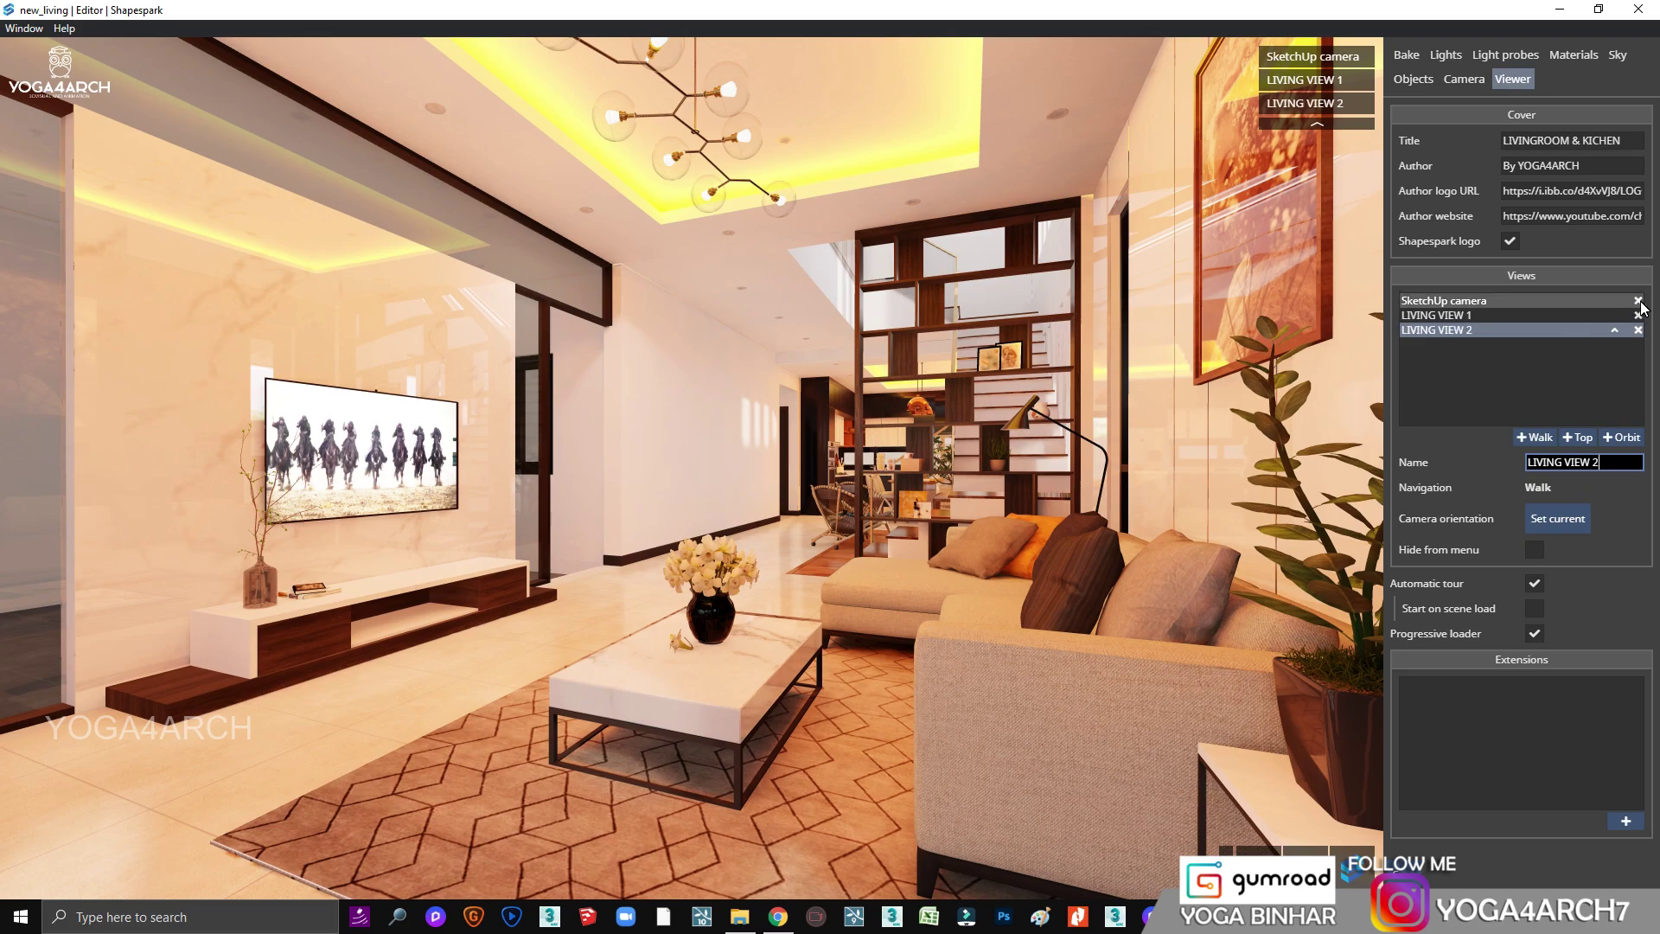
pyautogui.click(1638, 300)
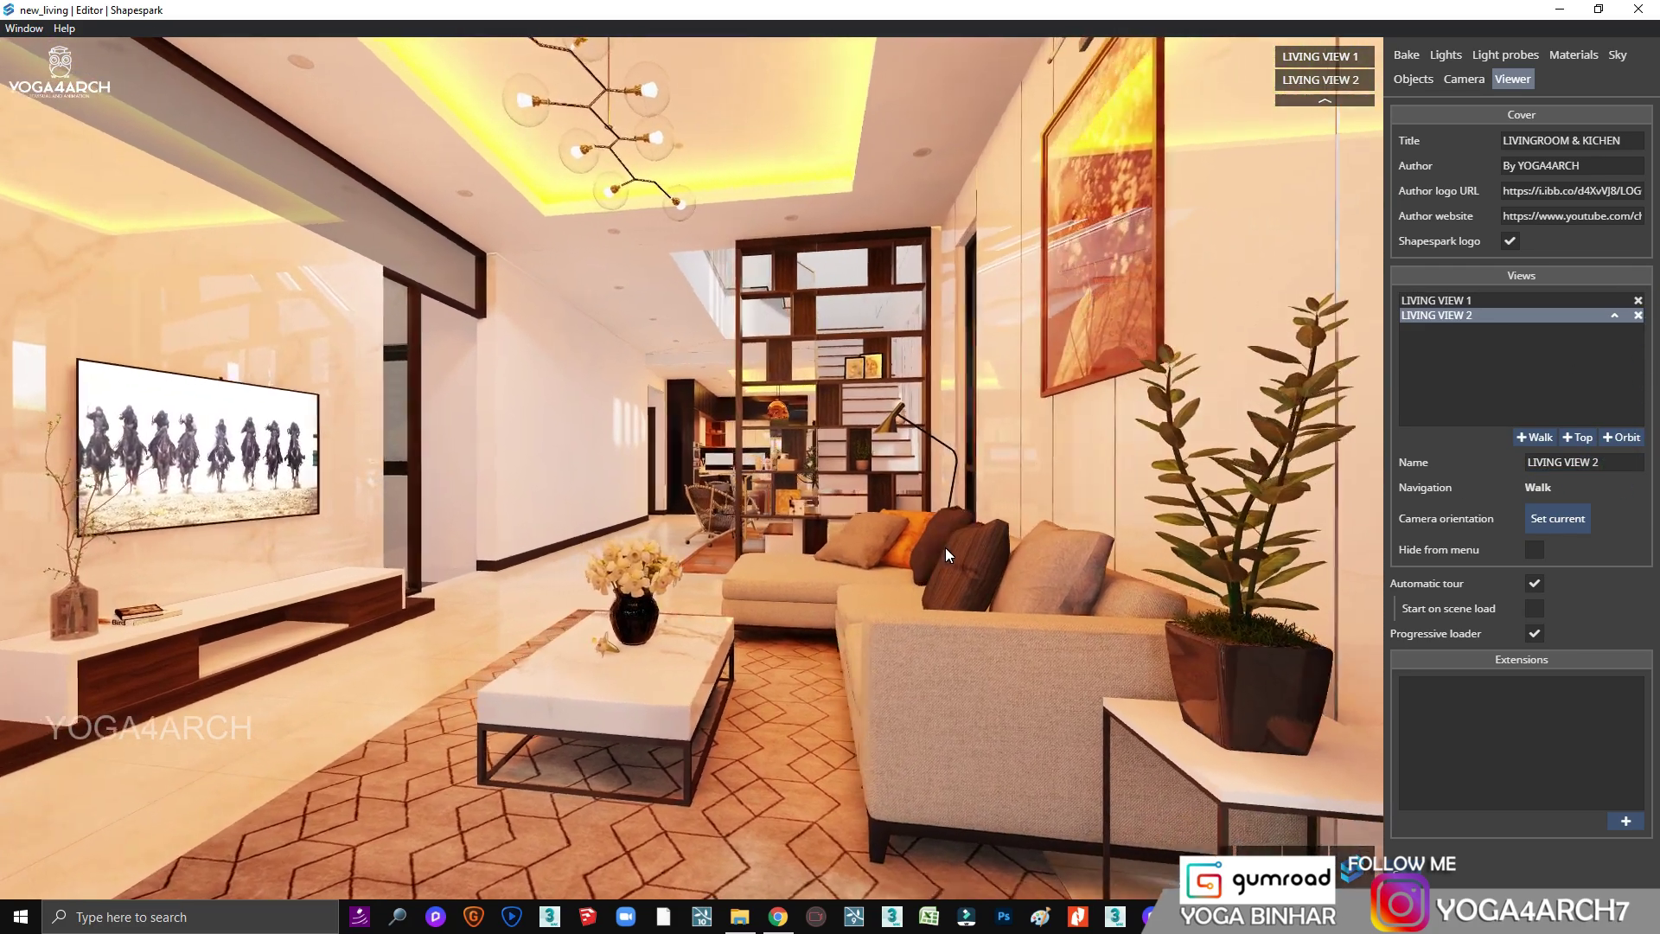
# Step: Reframe toward the sofa and add walk views LIVING VIEW 3 and LIVING VIEW 4
pyautogui.moveTo(946, 547)
pyautogui.mouseDown()
pyautogui.moveTo(1066, 536)
pyautogui.moveTo(901, 532)
pyautogui.mouseUp()
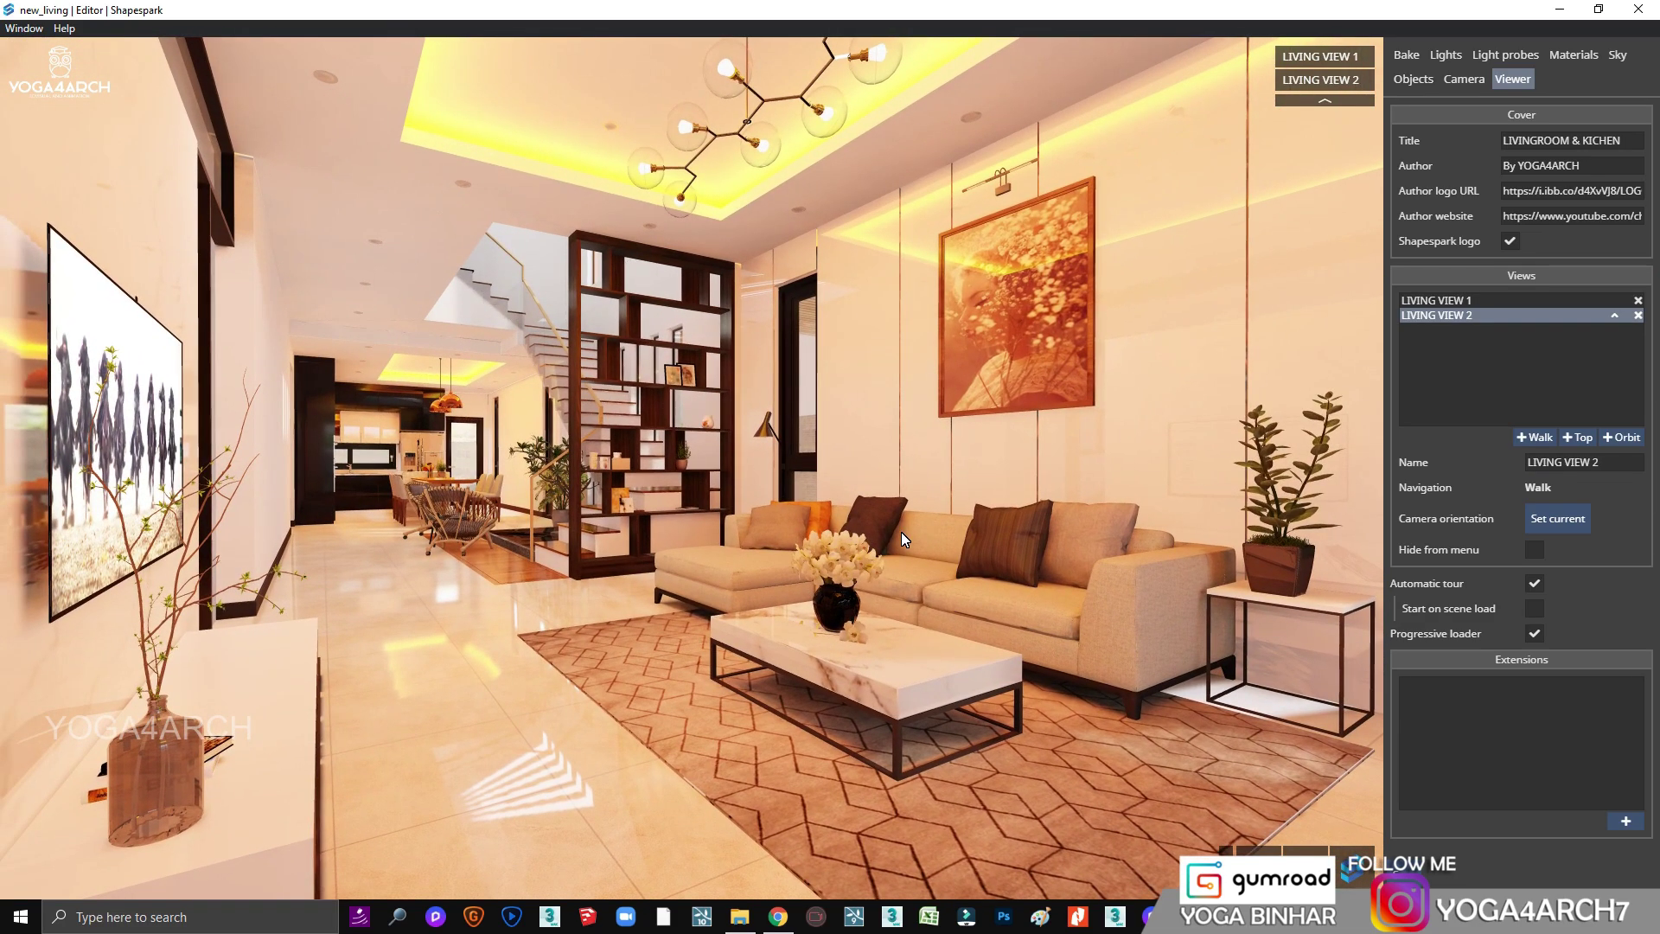
pyautogui.click(1533, 437)
pyautogui.write('LI')
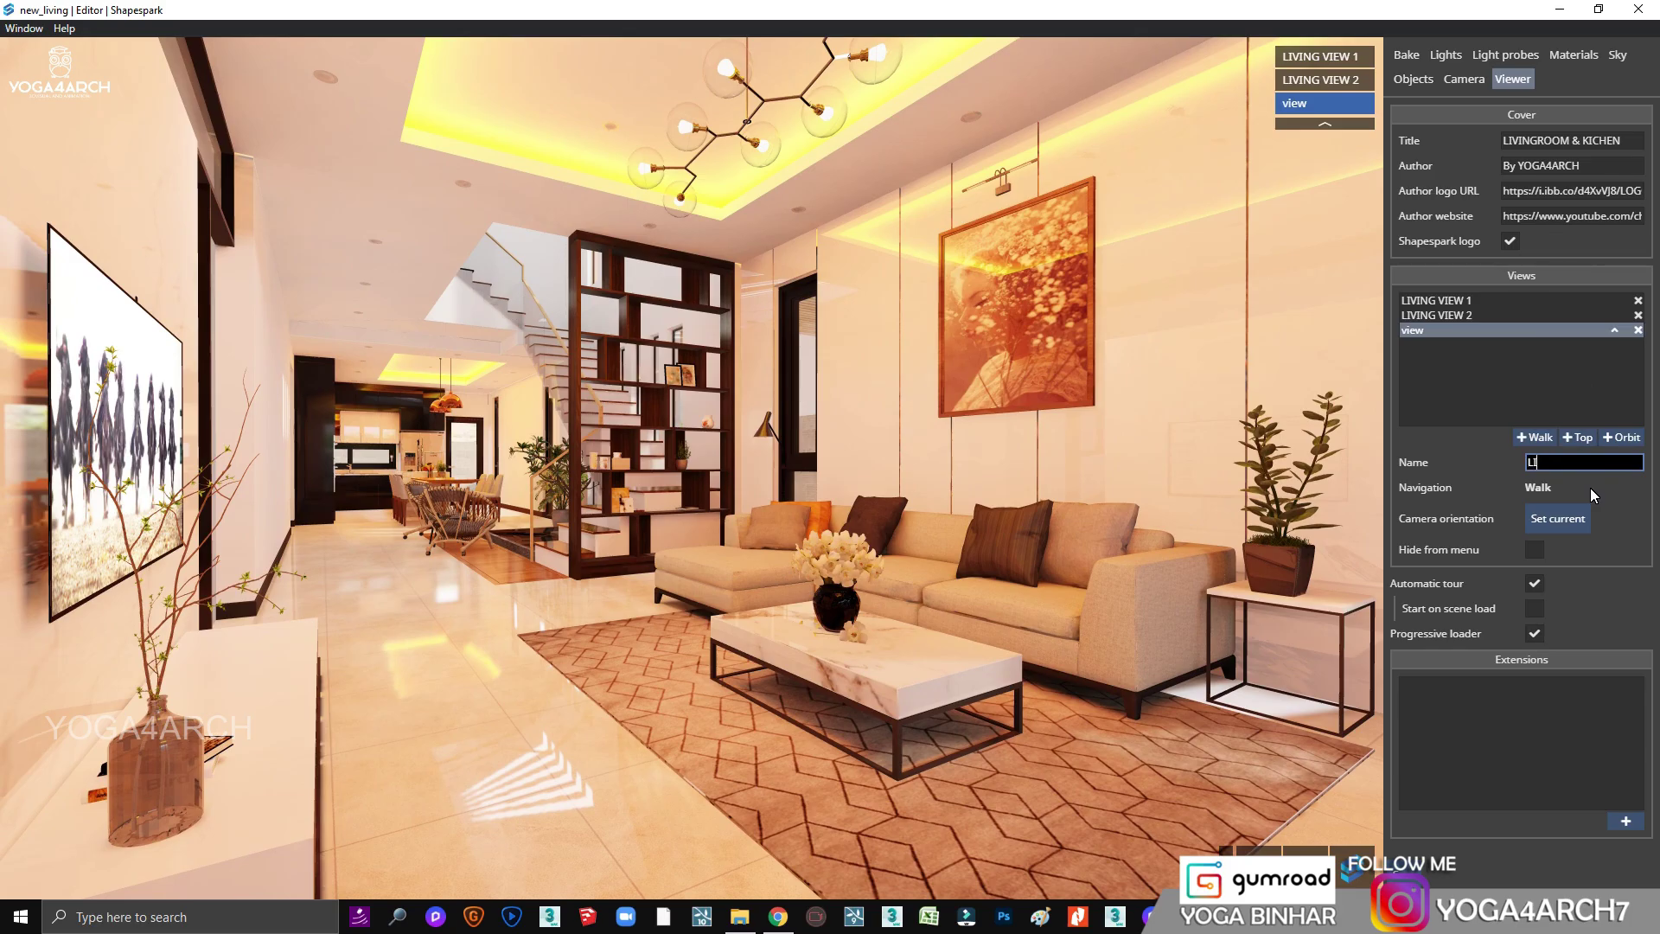
pyautogui.write('3')
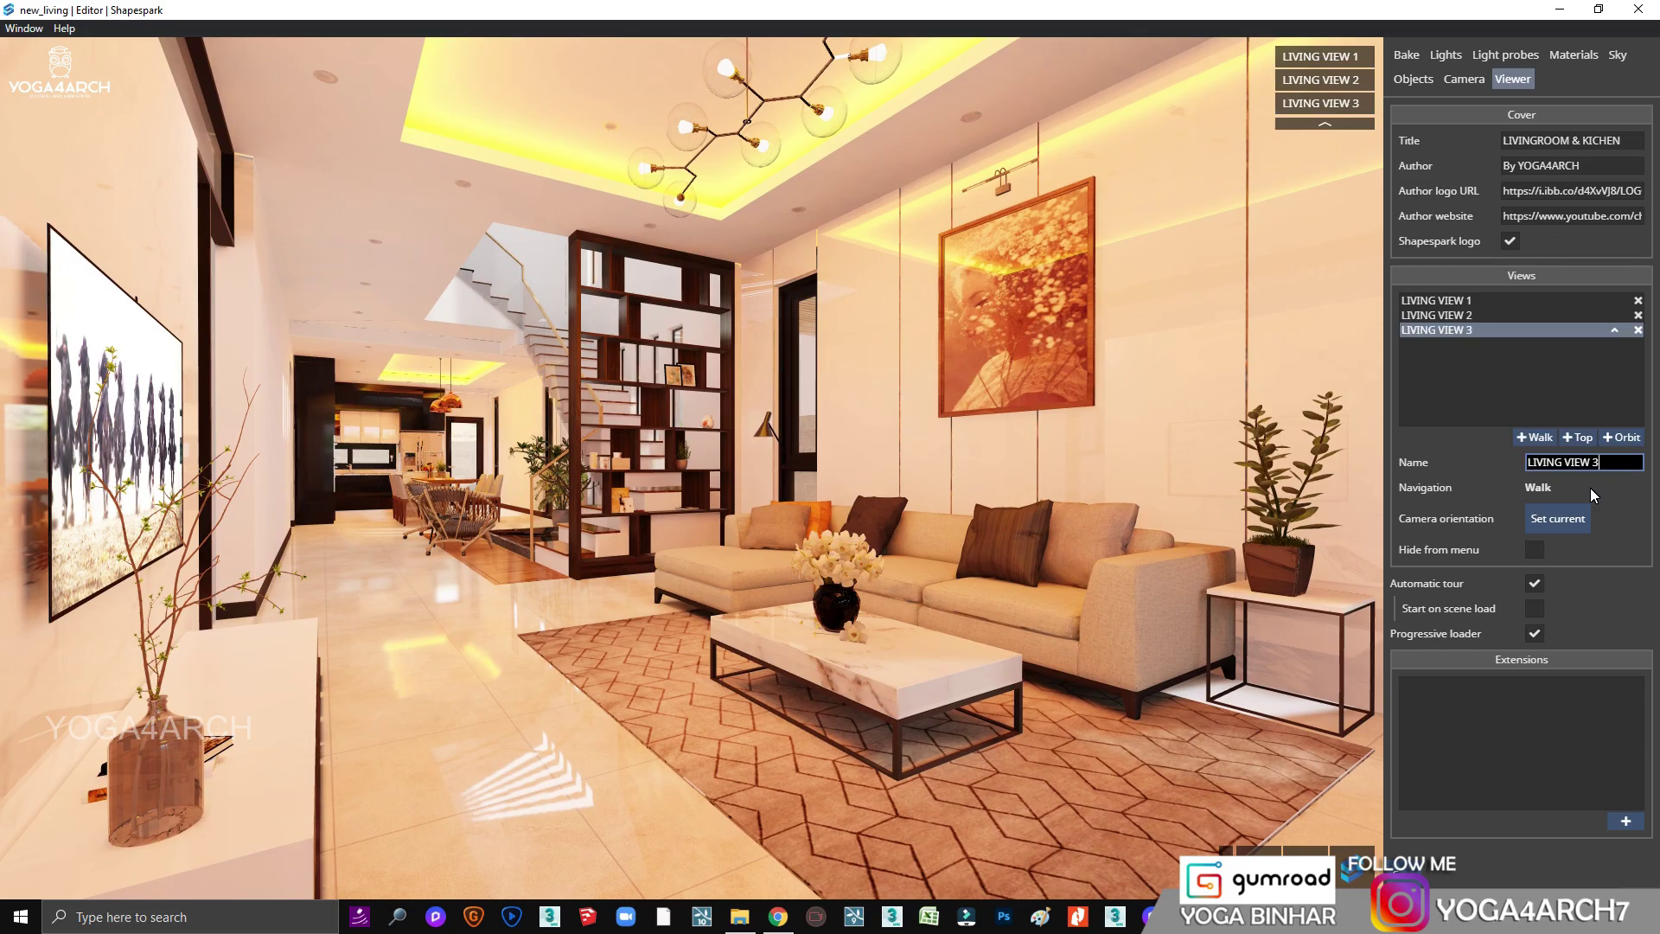
pyautogui.moveTo(946, 526); pyautogui.dragTo(517, 536)
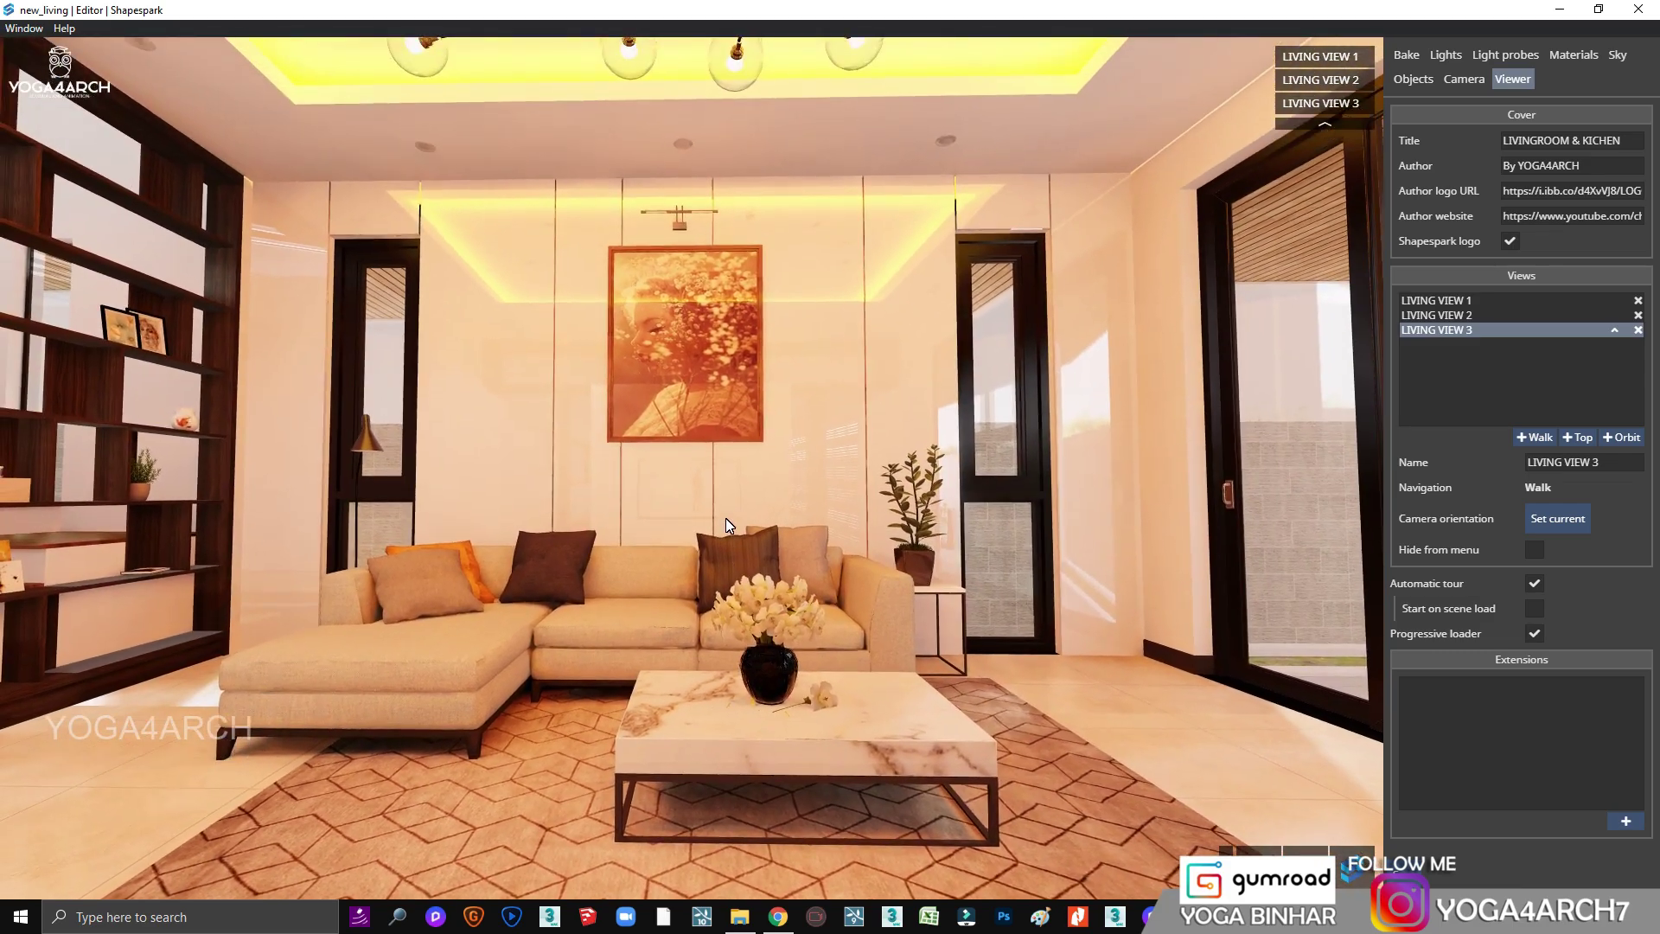
pyautogui.moveTo(726, 519); pyautogui.dragTo(729, 543)
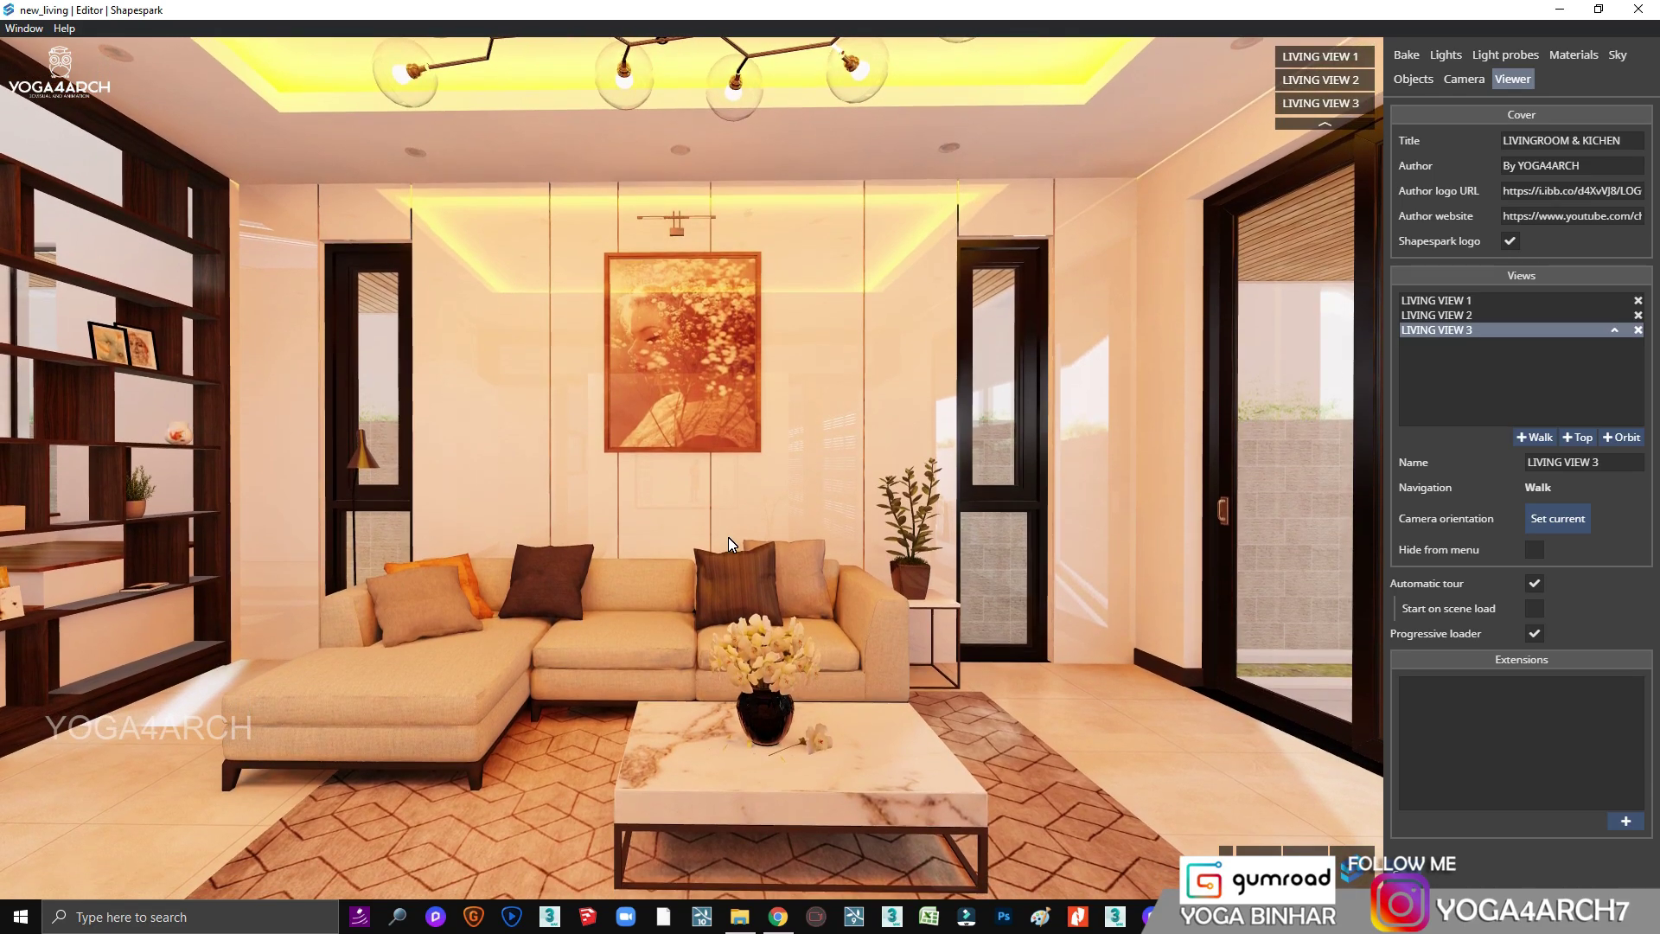
pyautogui.moveTo(729, 537); pyautogui.dragTo(731, 536)
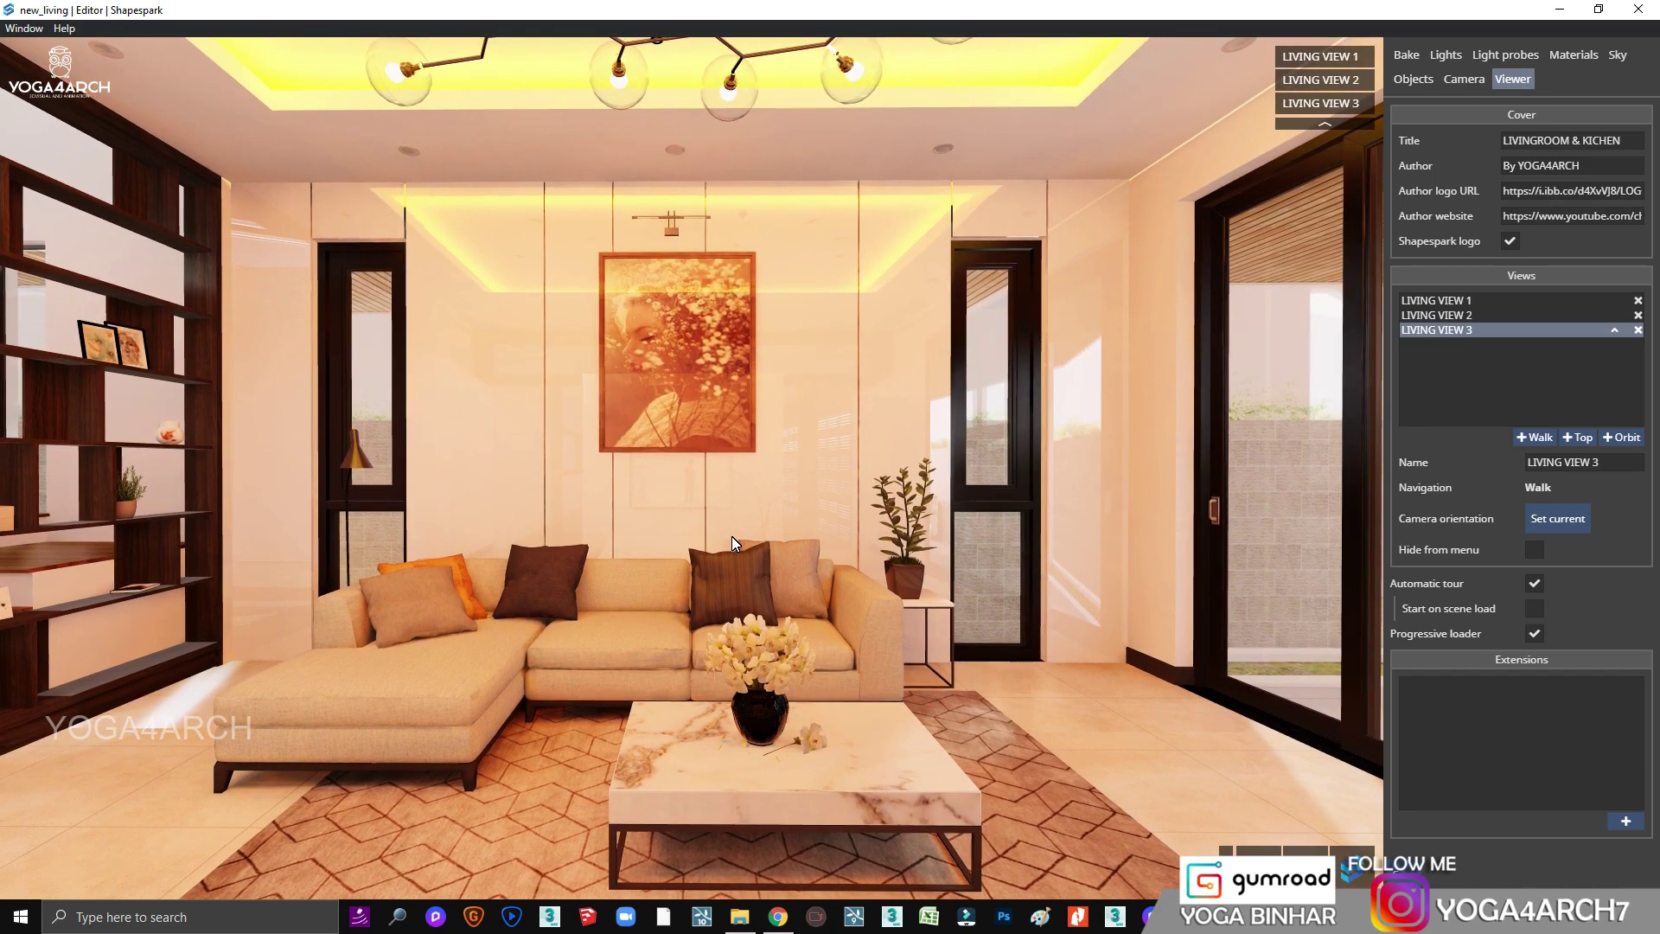
pyautogui.click(1535, 437)
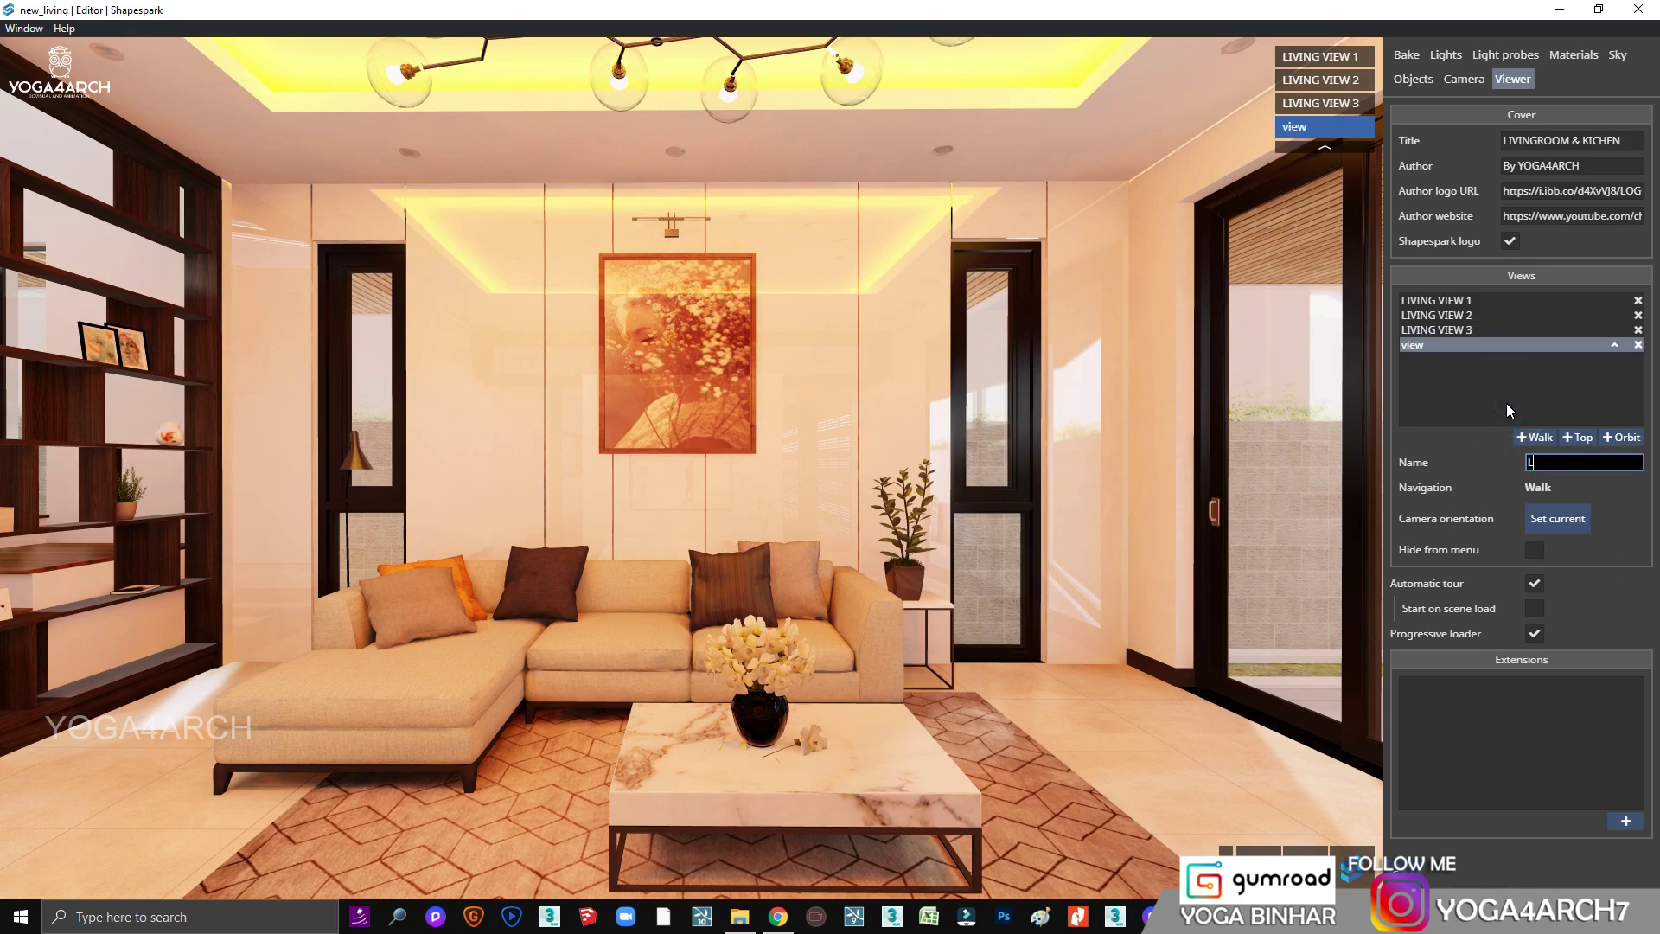
pyautogui.write('LIVING VIEW 4')
pyautogui.press('Return')
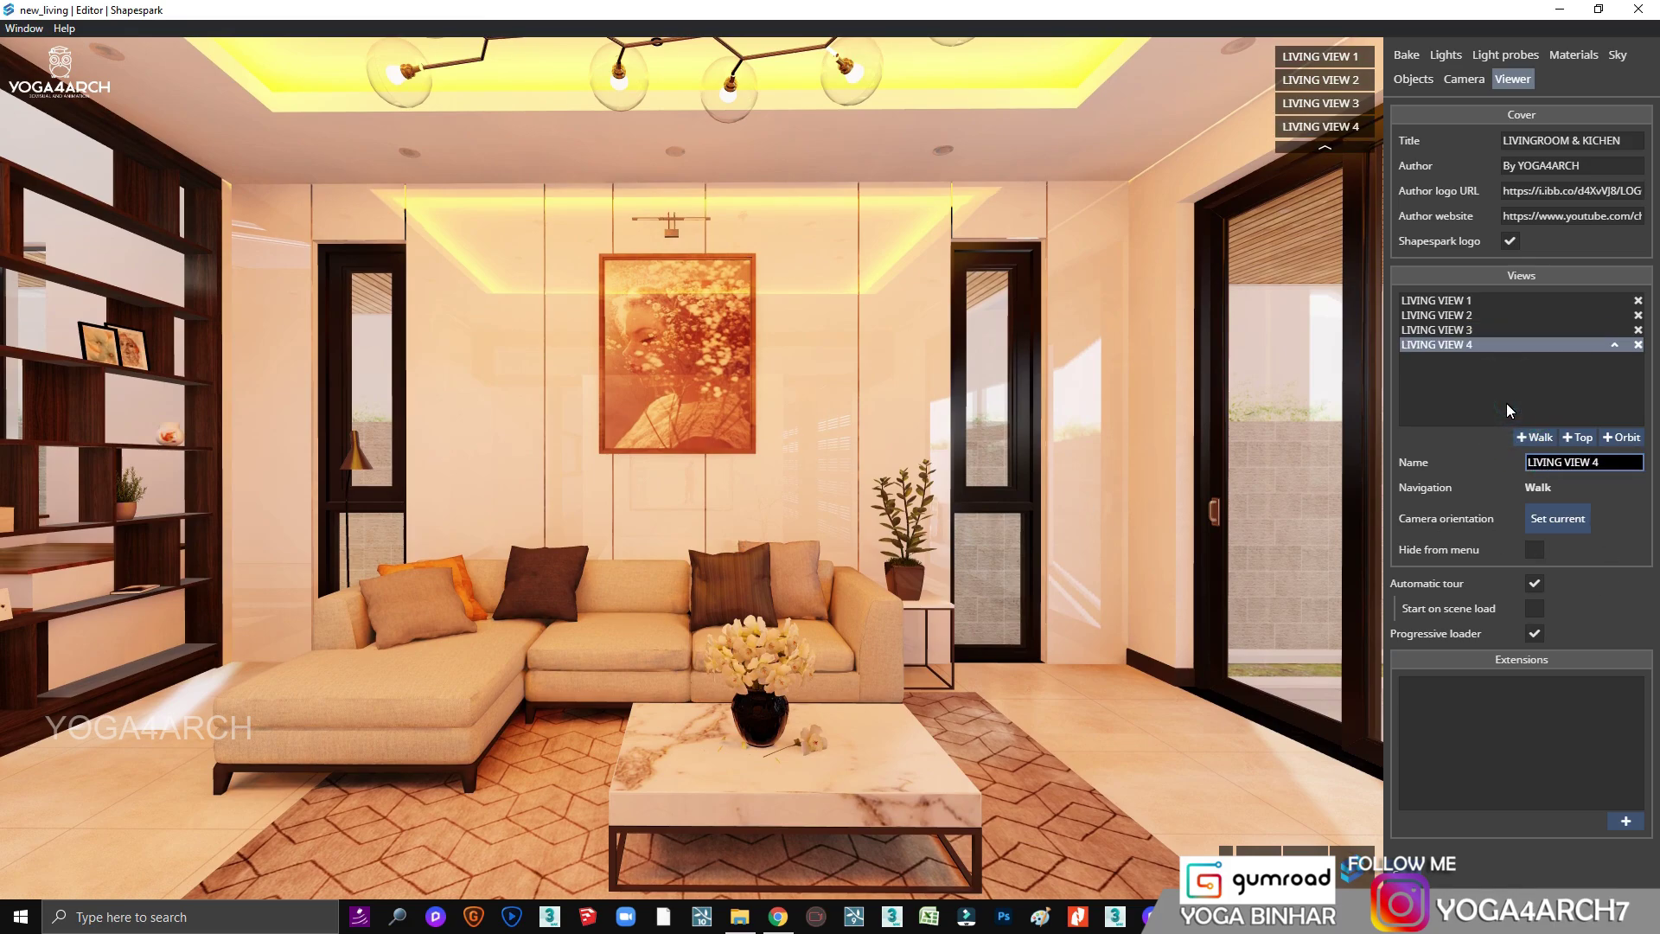
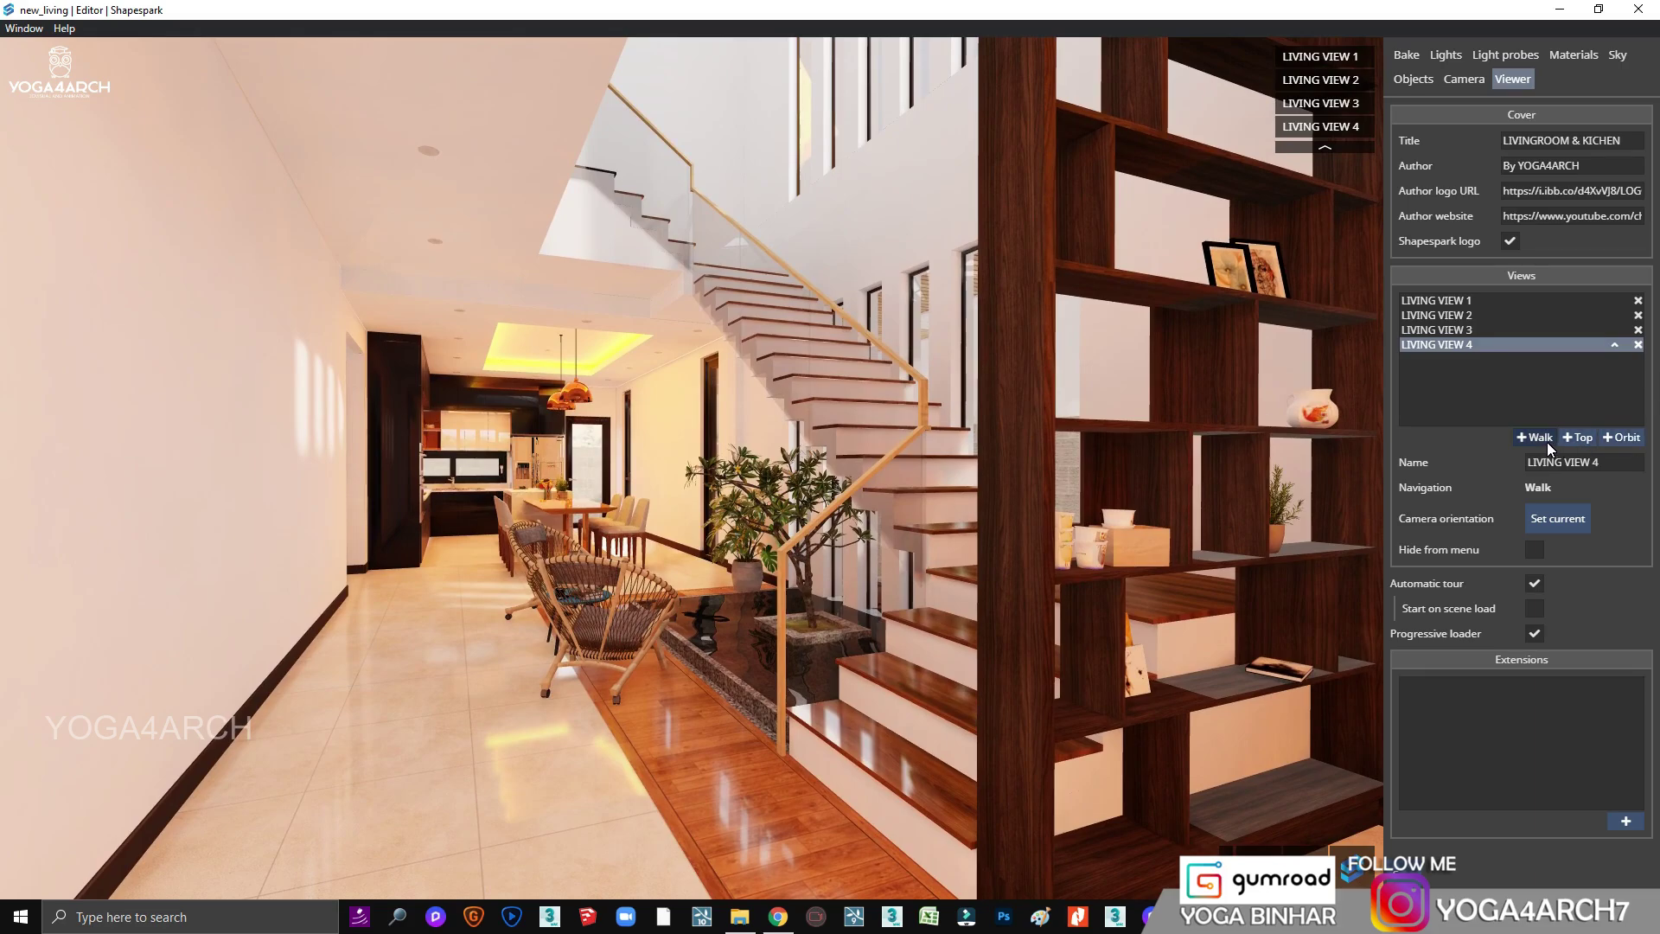
# Step: Add walk views named KICHEN VIEW 1 and KICHEN VIEW 2 to the tour
pyautogui.click(1548, 440)
pyautogui.write('KICHE')
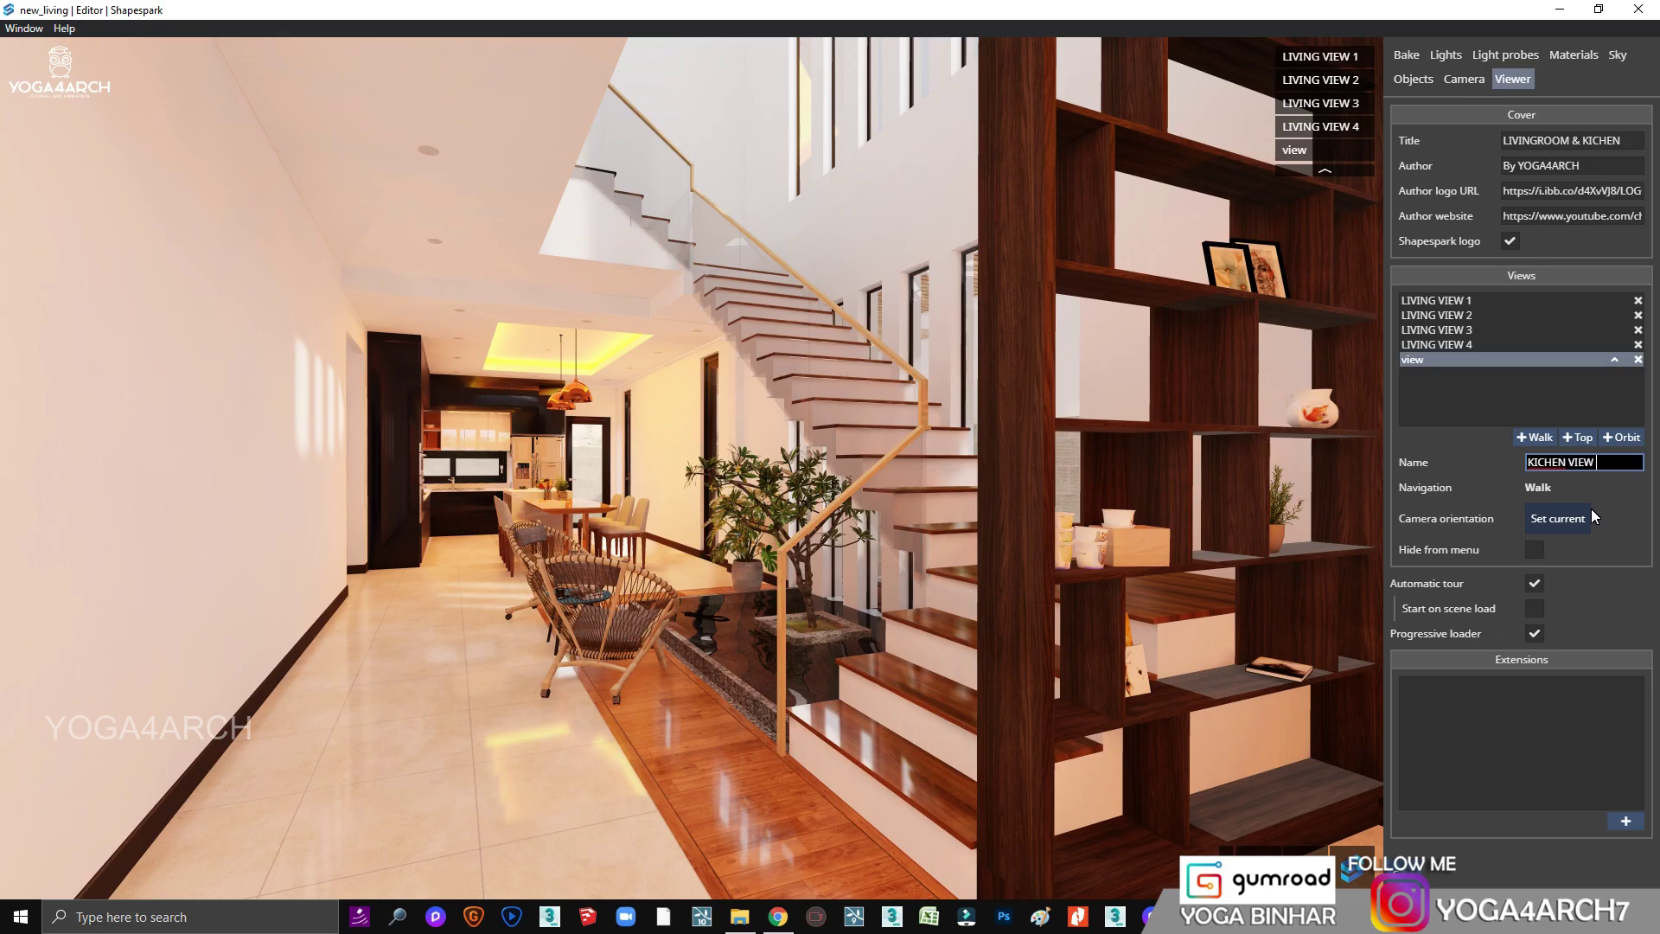
pyautogui.write('W 1')
pyautogui.press('Return')
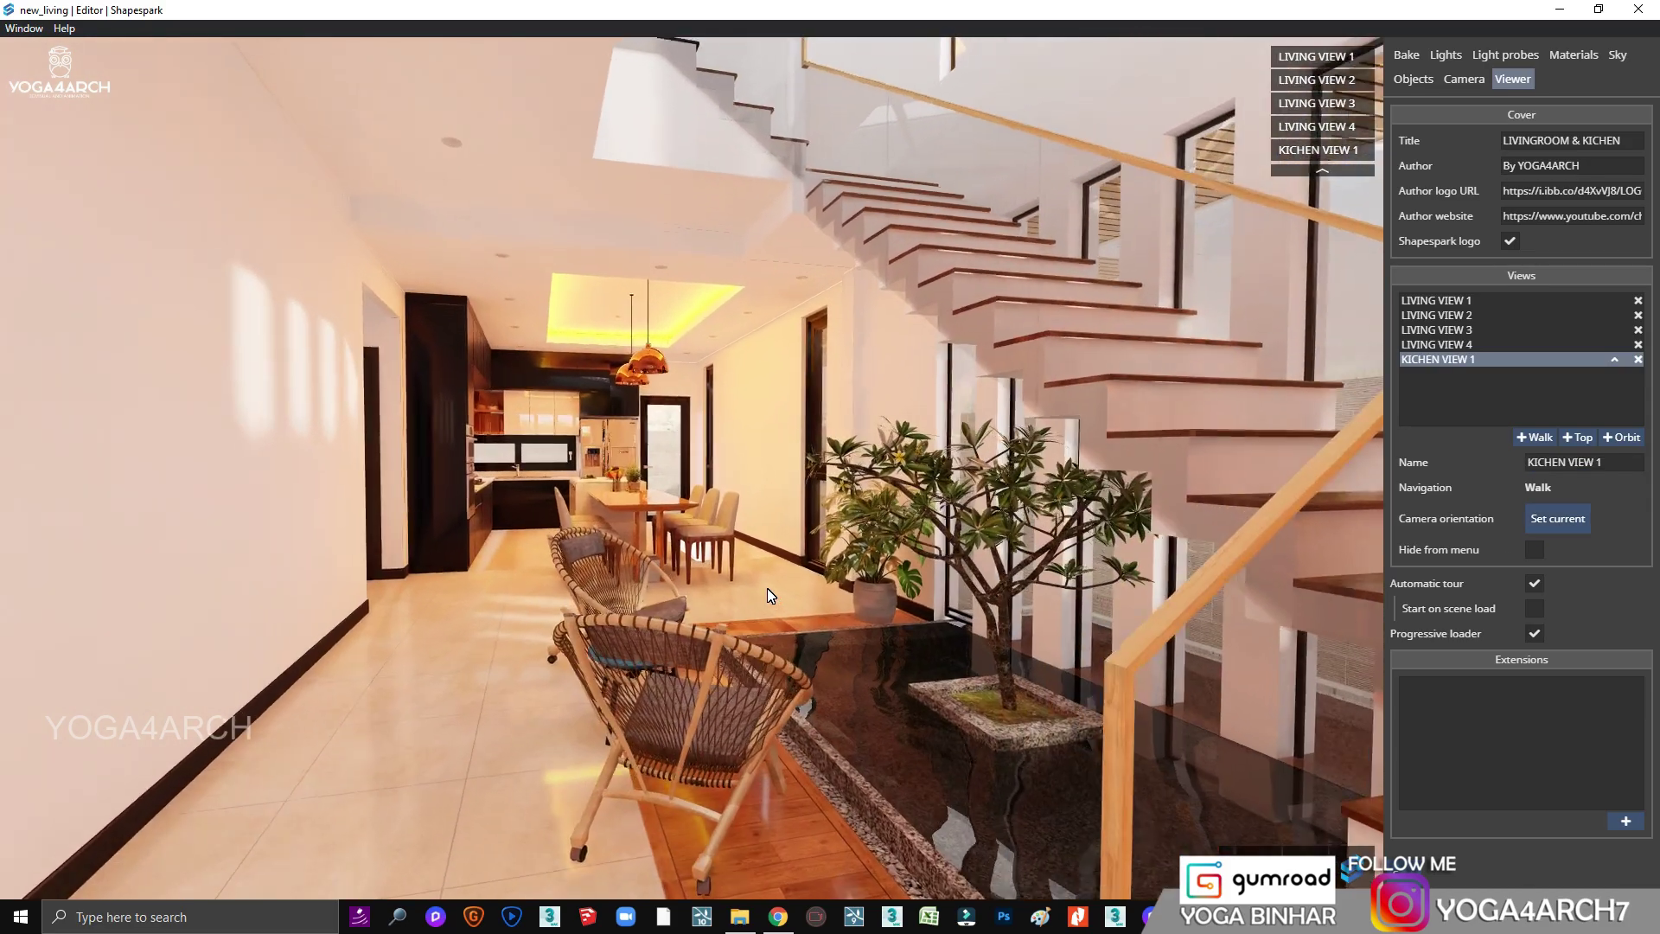
pyautogui.scroll(2, 642, 579)
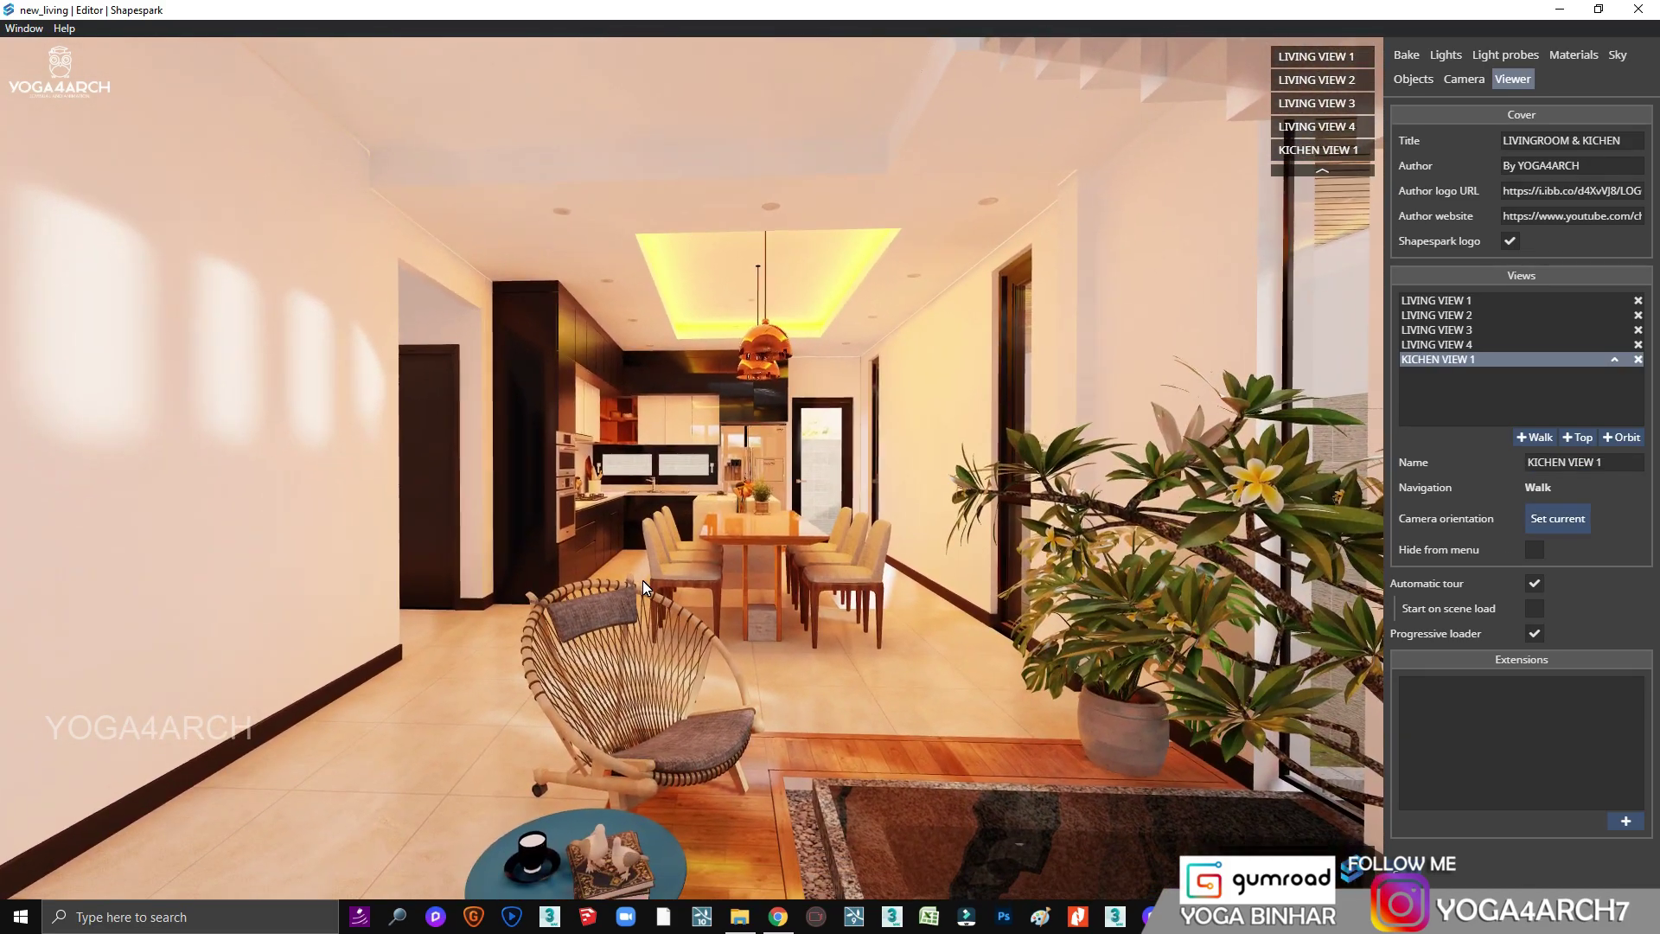
pyautogui.scroll(2, 643, 580)
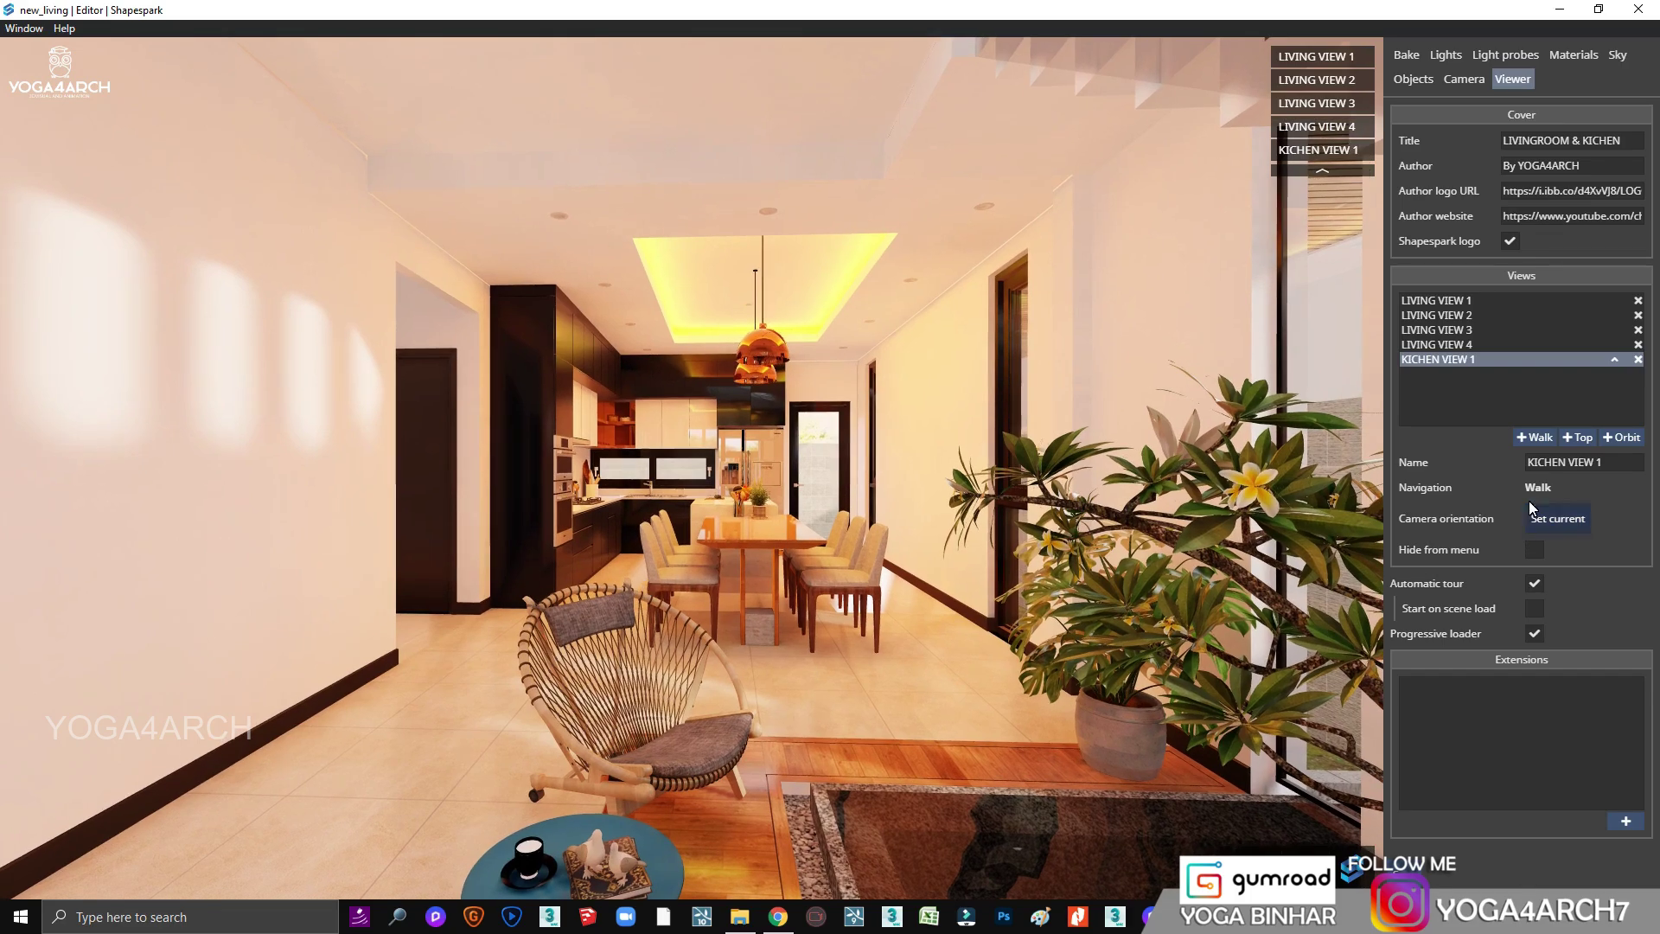
pyautogui.click(1534, 437)
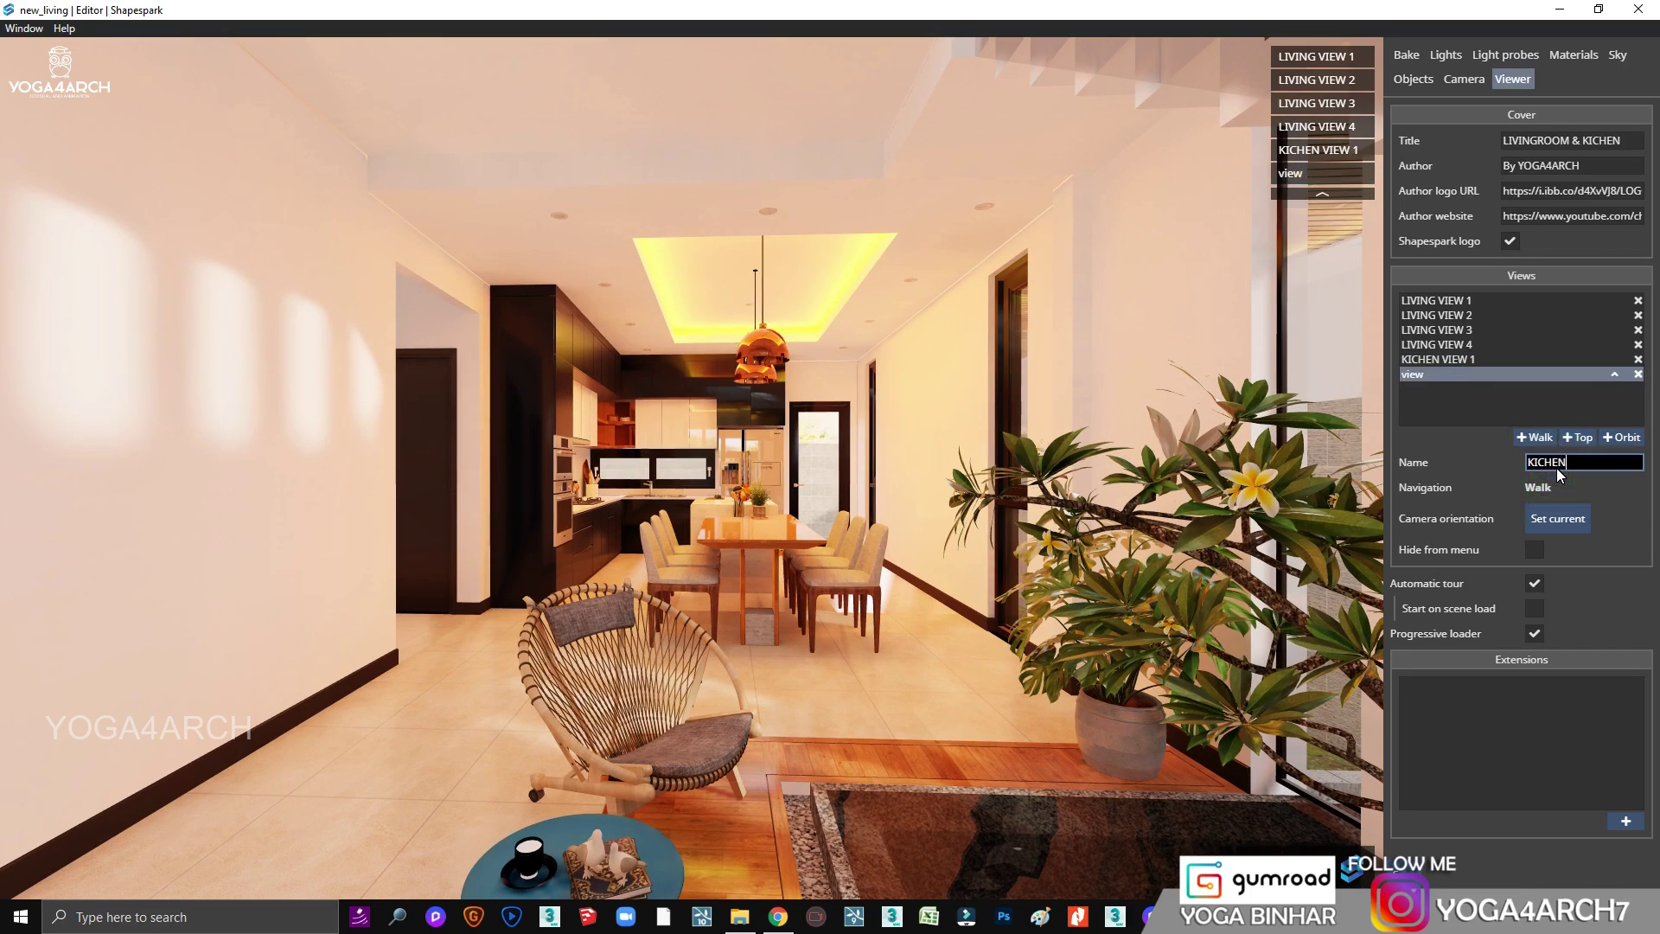
pyautogui.write('VIEW 2')
pyautogui.press('Return')
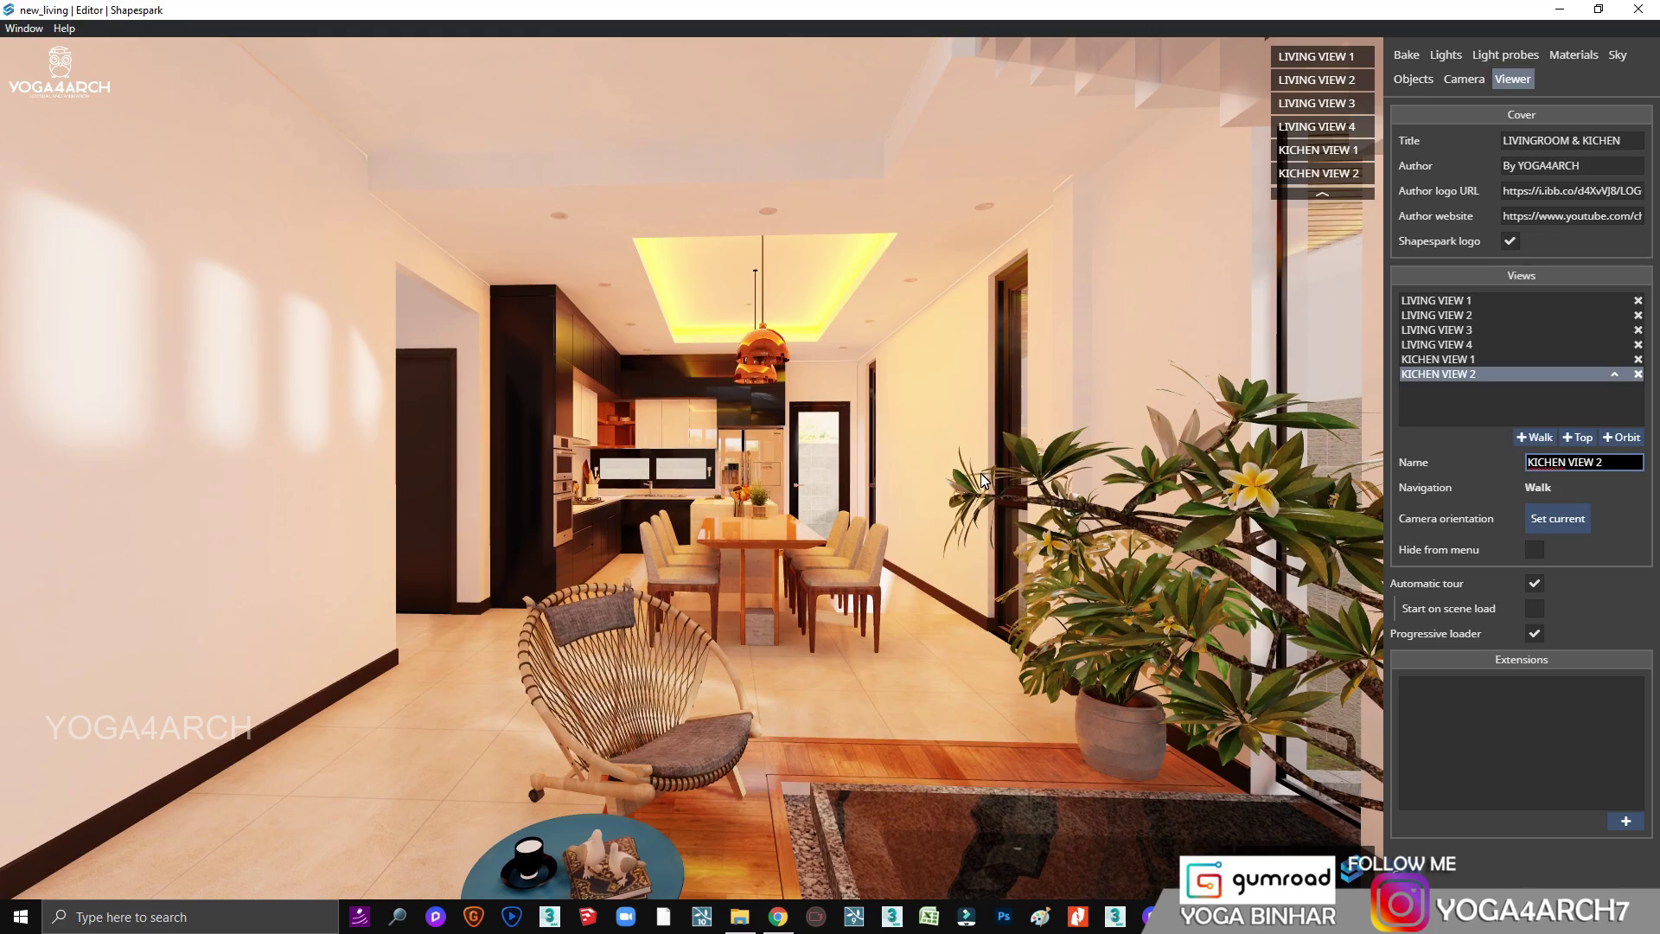
# Step: Walk the camera into the kitchen, turning left toward the dining area and tilting up
pyautogui.scroll(3, 934, 512)
pyautogui.scroll(3, 935, 511)
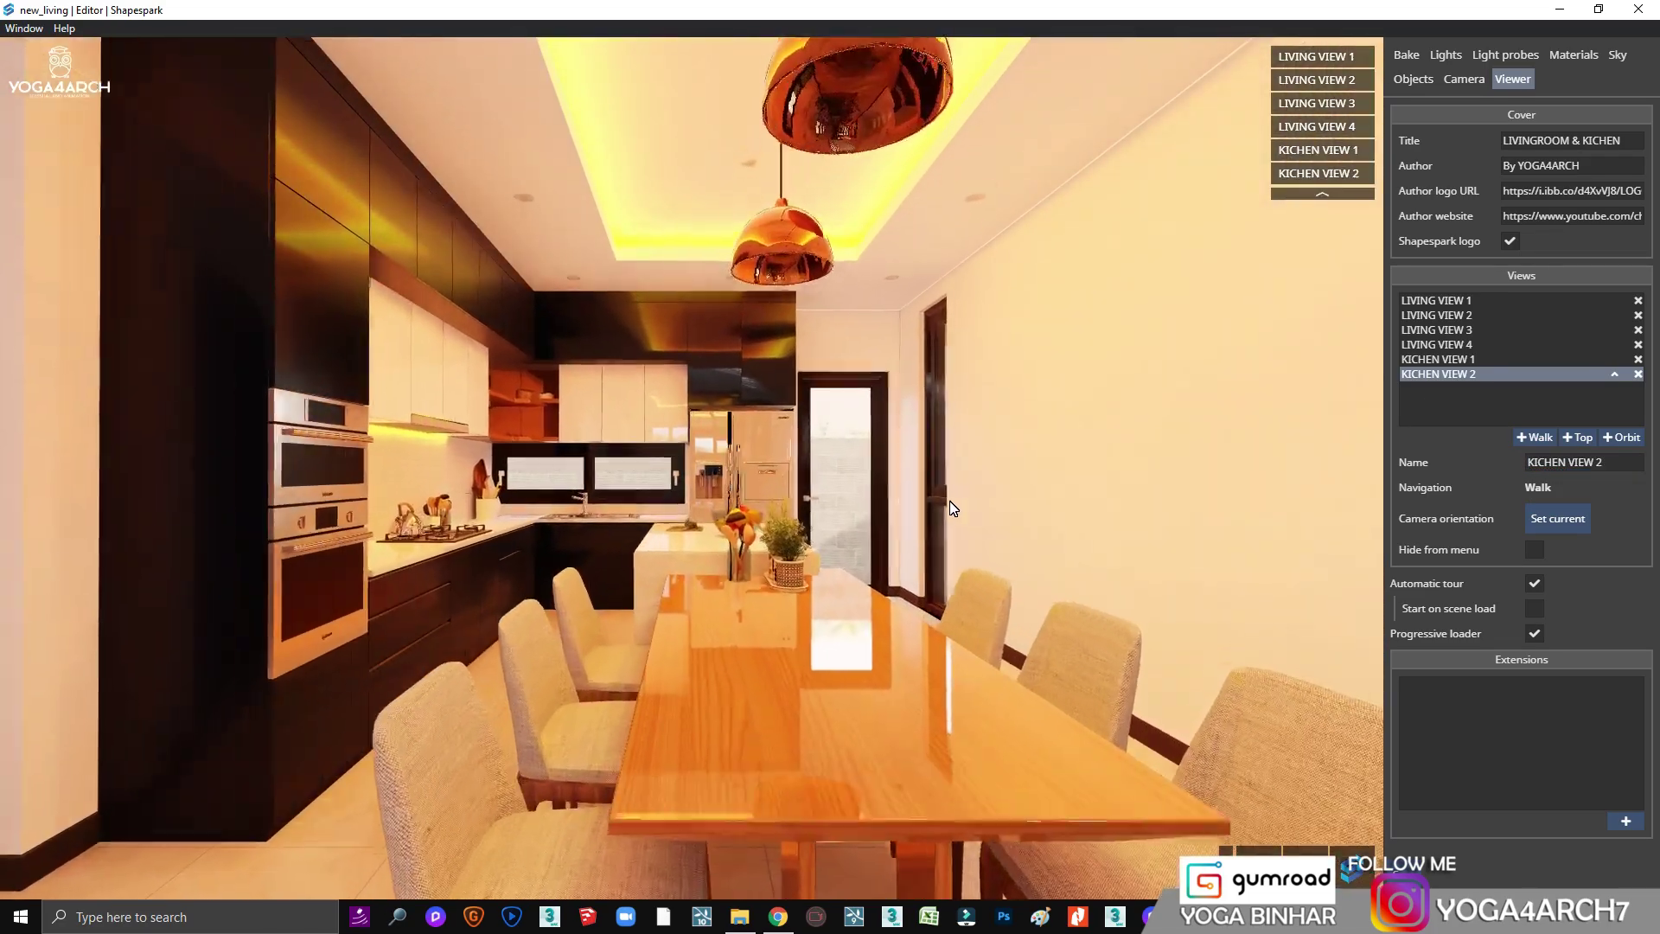
pyautogui.scroll(3, 836, 487)
pyautogui.scroll(2, 741, 494)
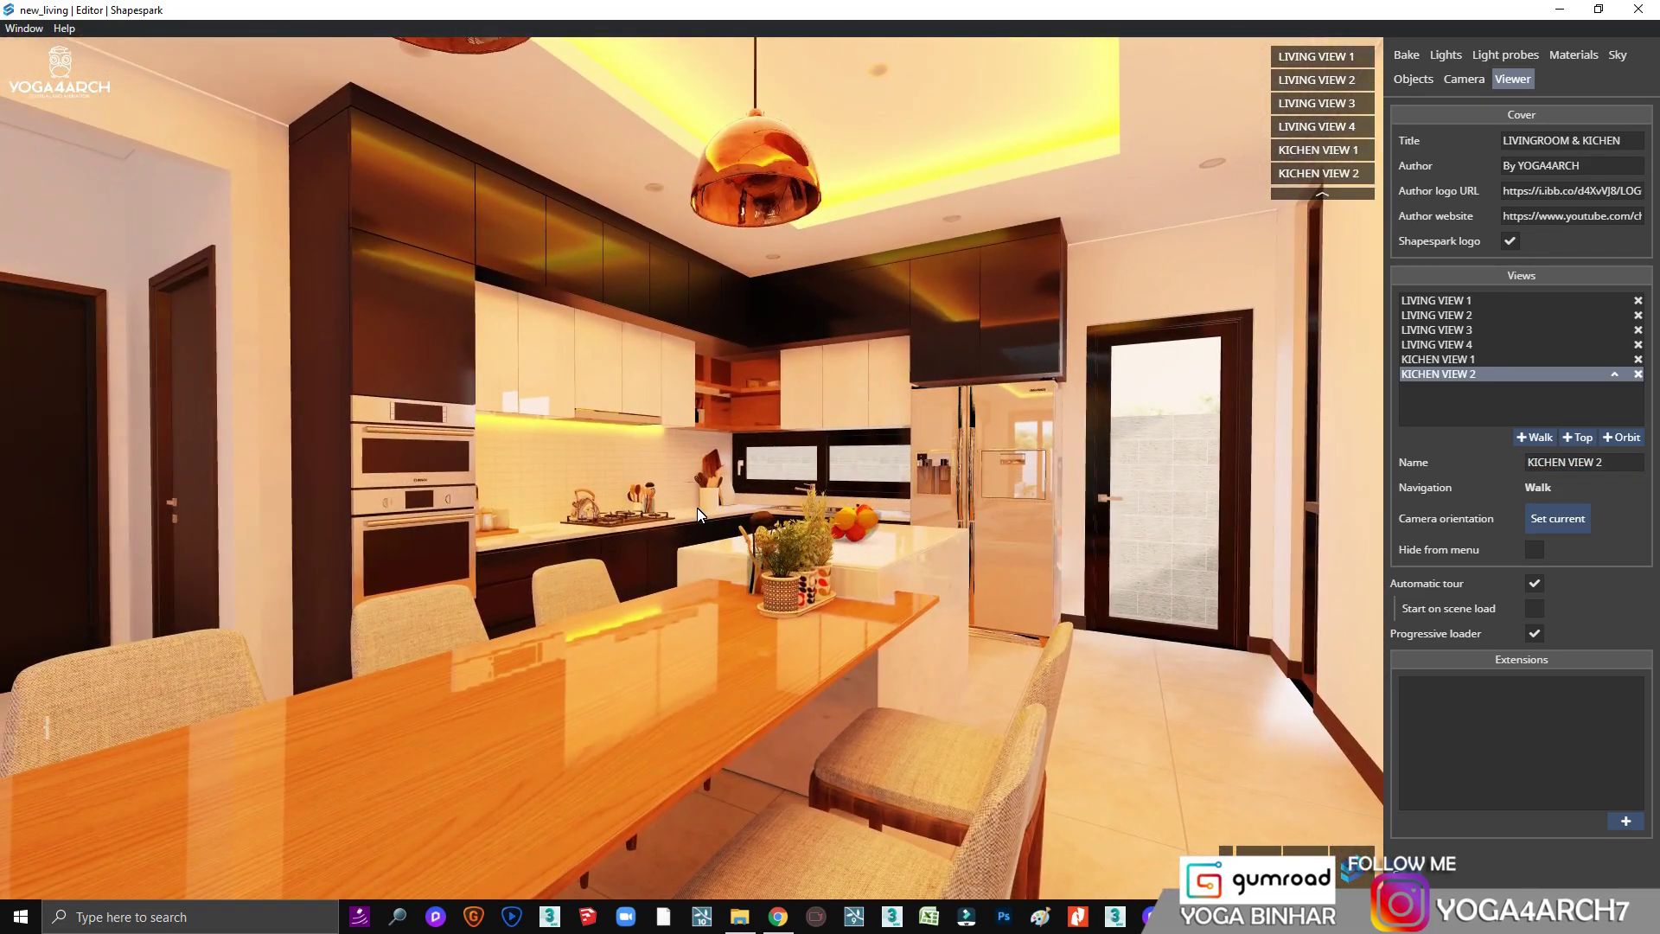
pyautogui.scroll(2, 697, 508)
pyautogui.scroll(-3, 695, 502)
pyautogui.scroll(-2, 695, 501)
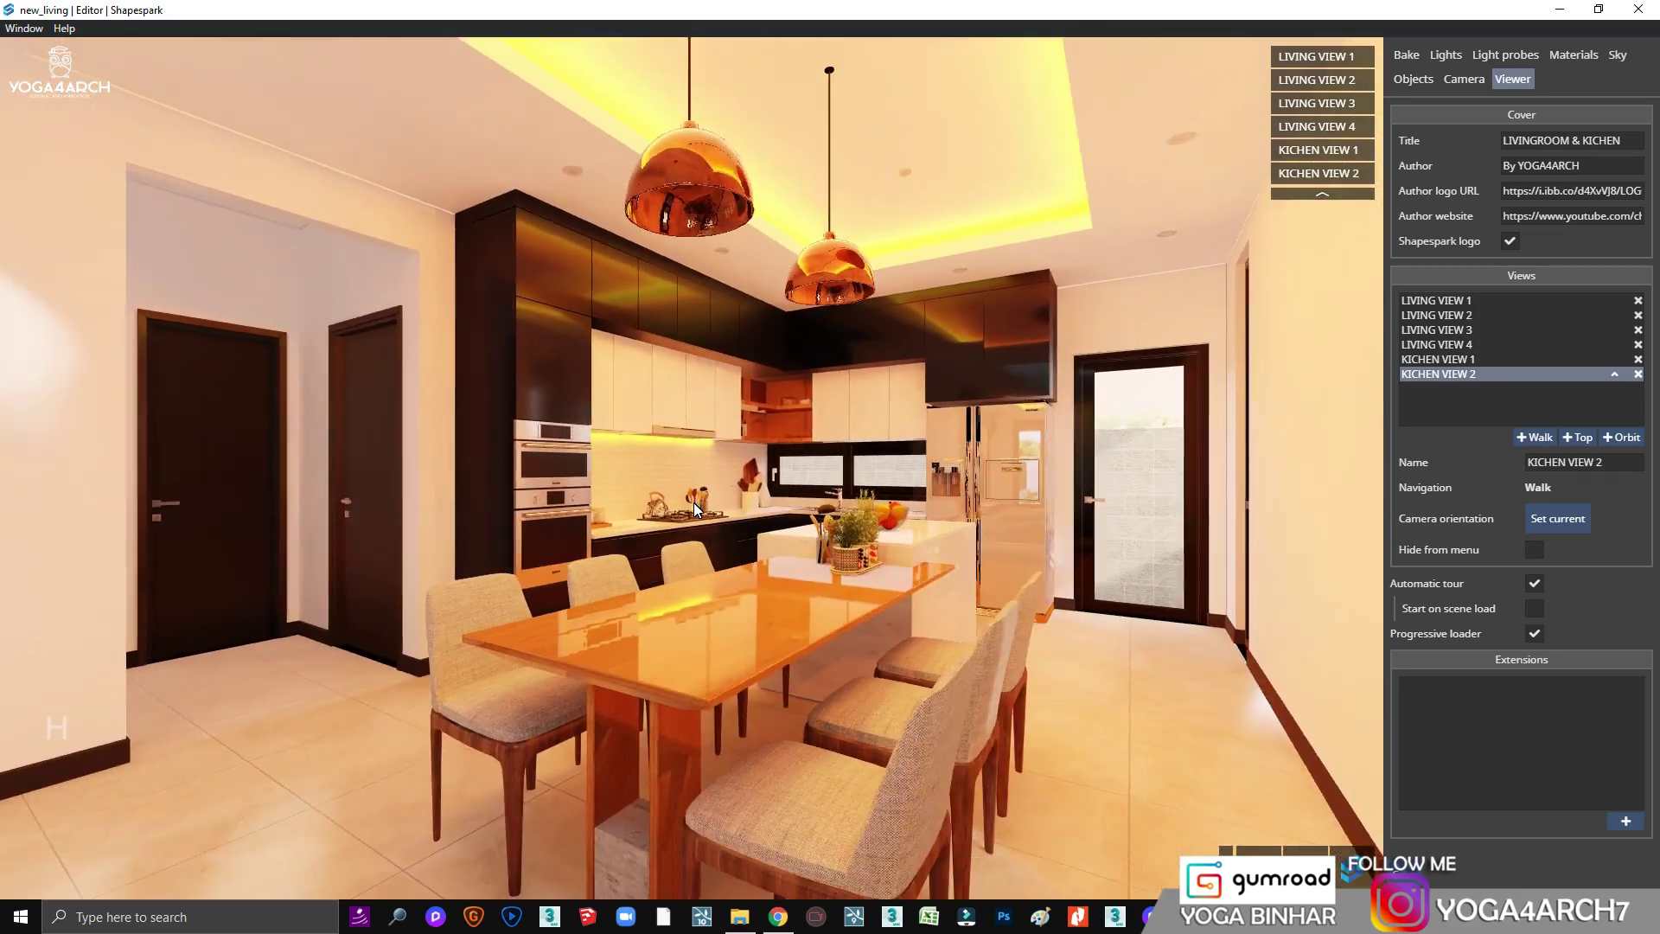
pyautogui.scroll(3, 417, 531)
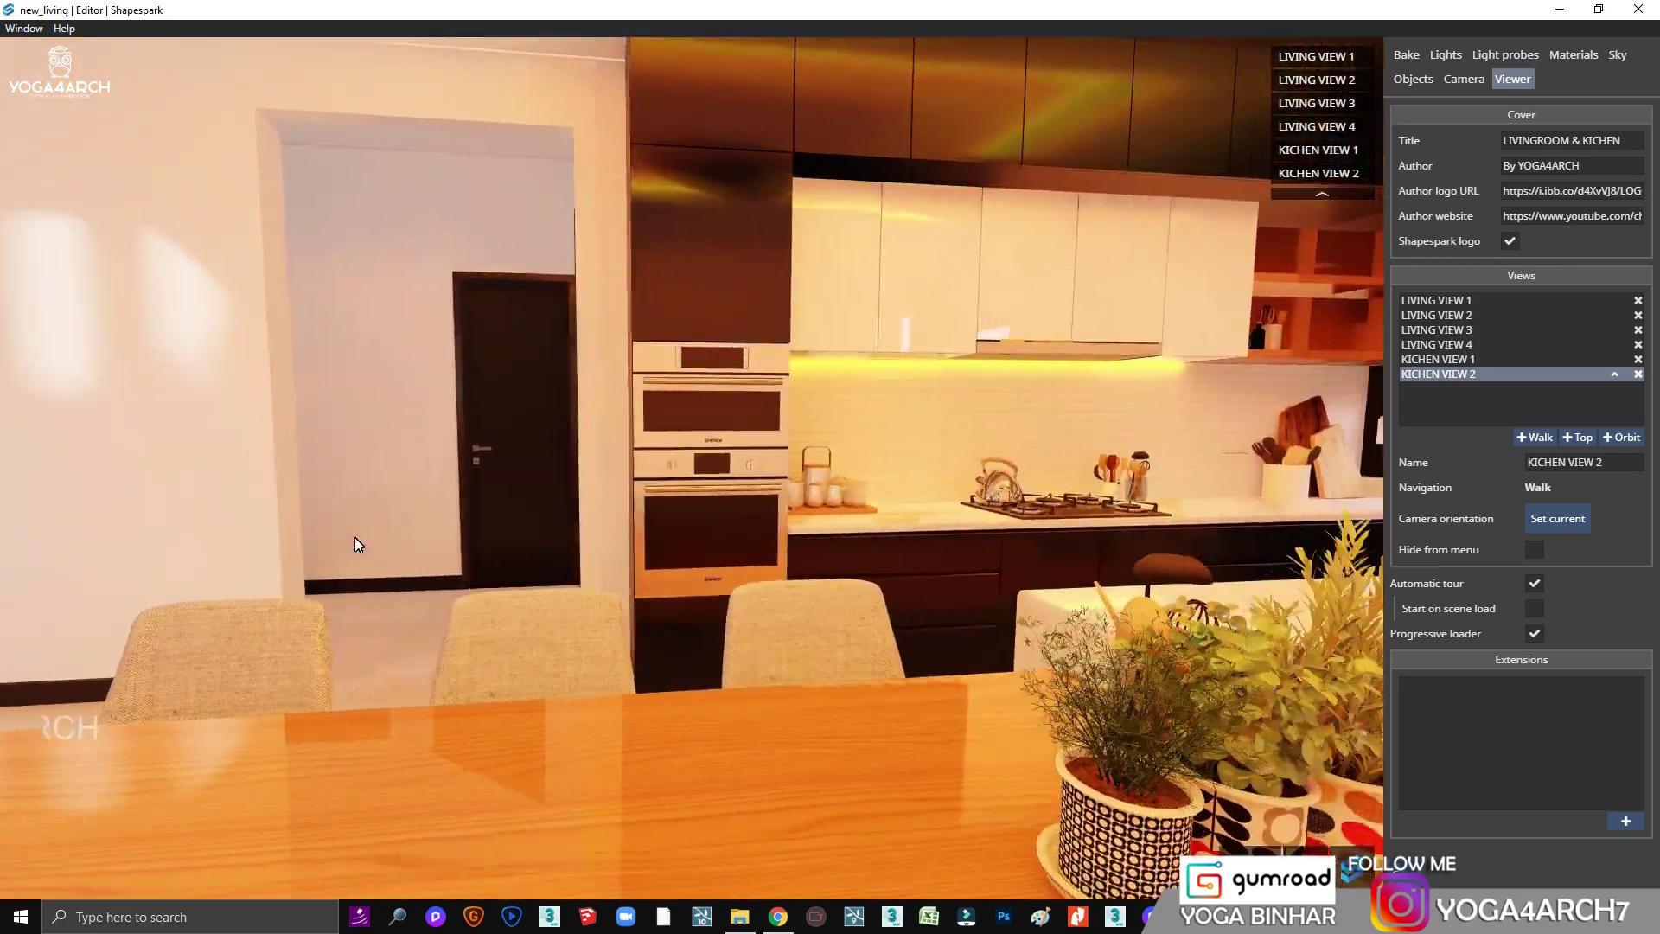
pyautogui.scroll(3, 370, 521)
pyautogui.moveTo(344, 505); pyautogui.dragTo(333, 510)
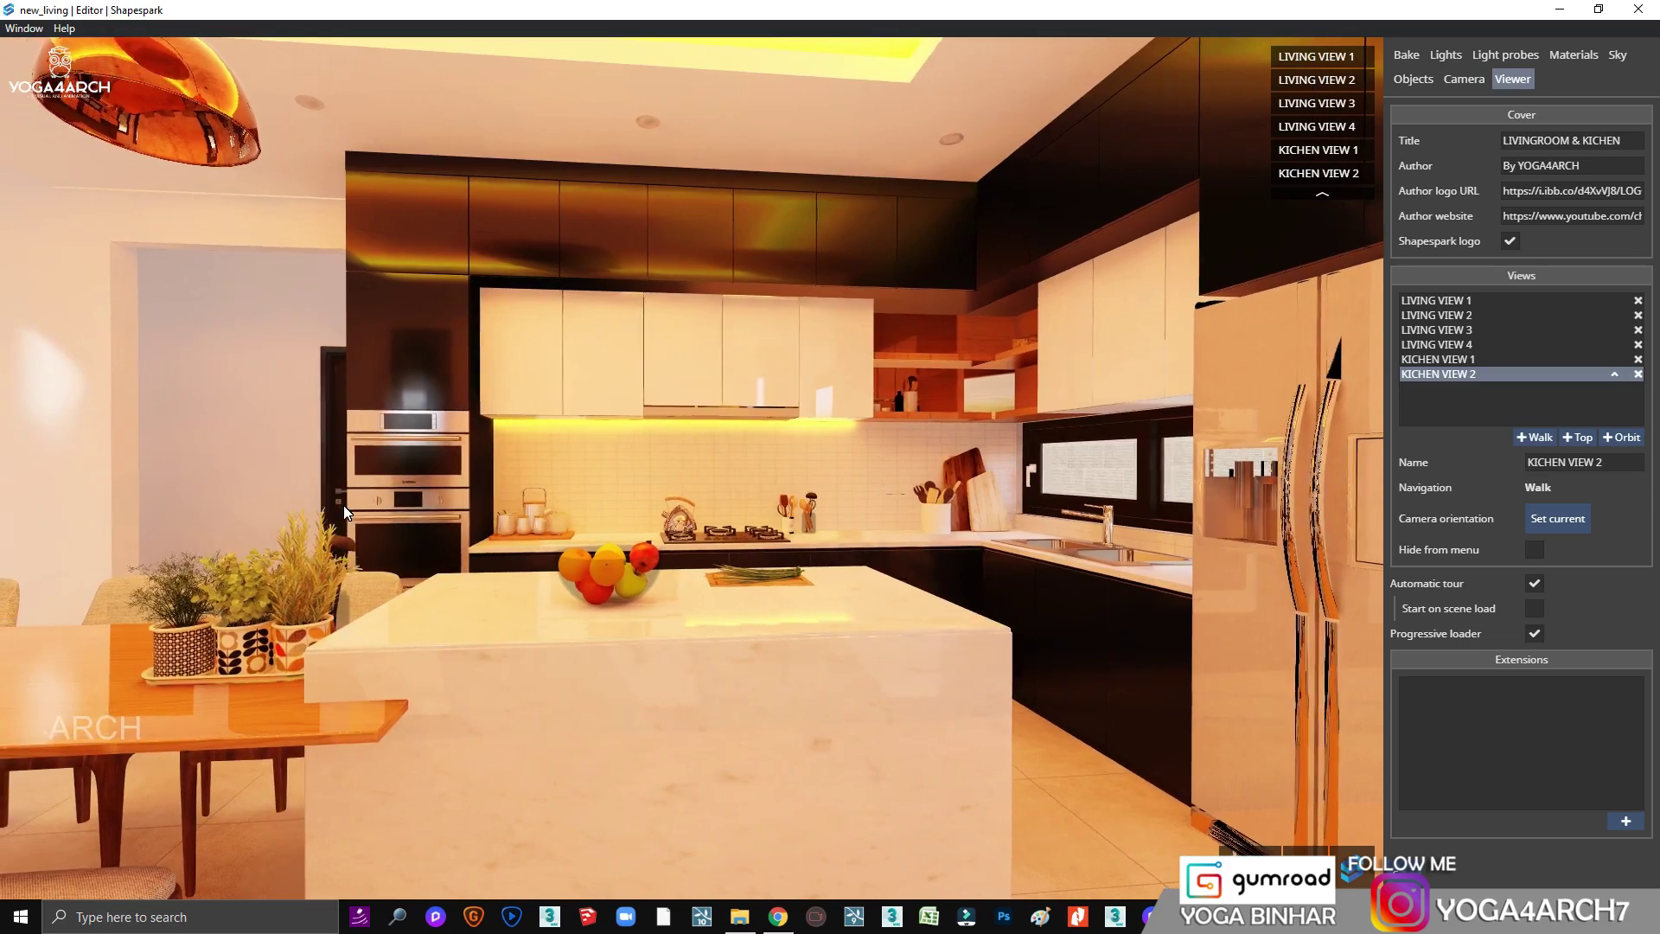
pyautogui.scroll(3, 332, 510)
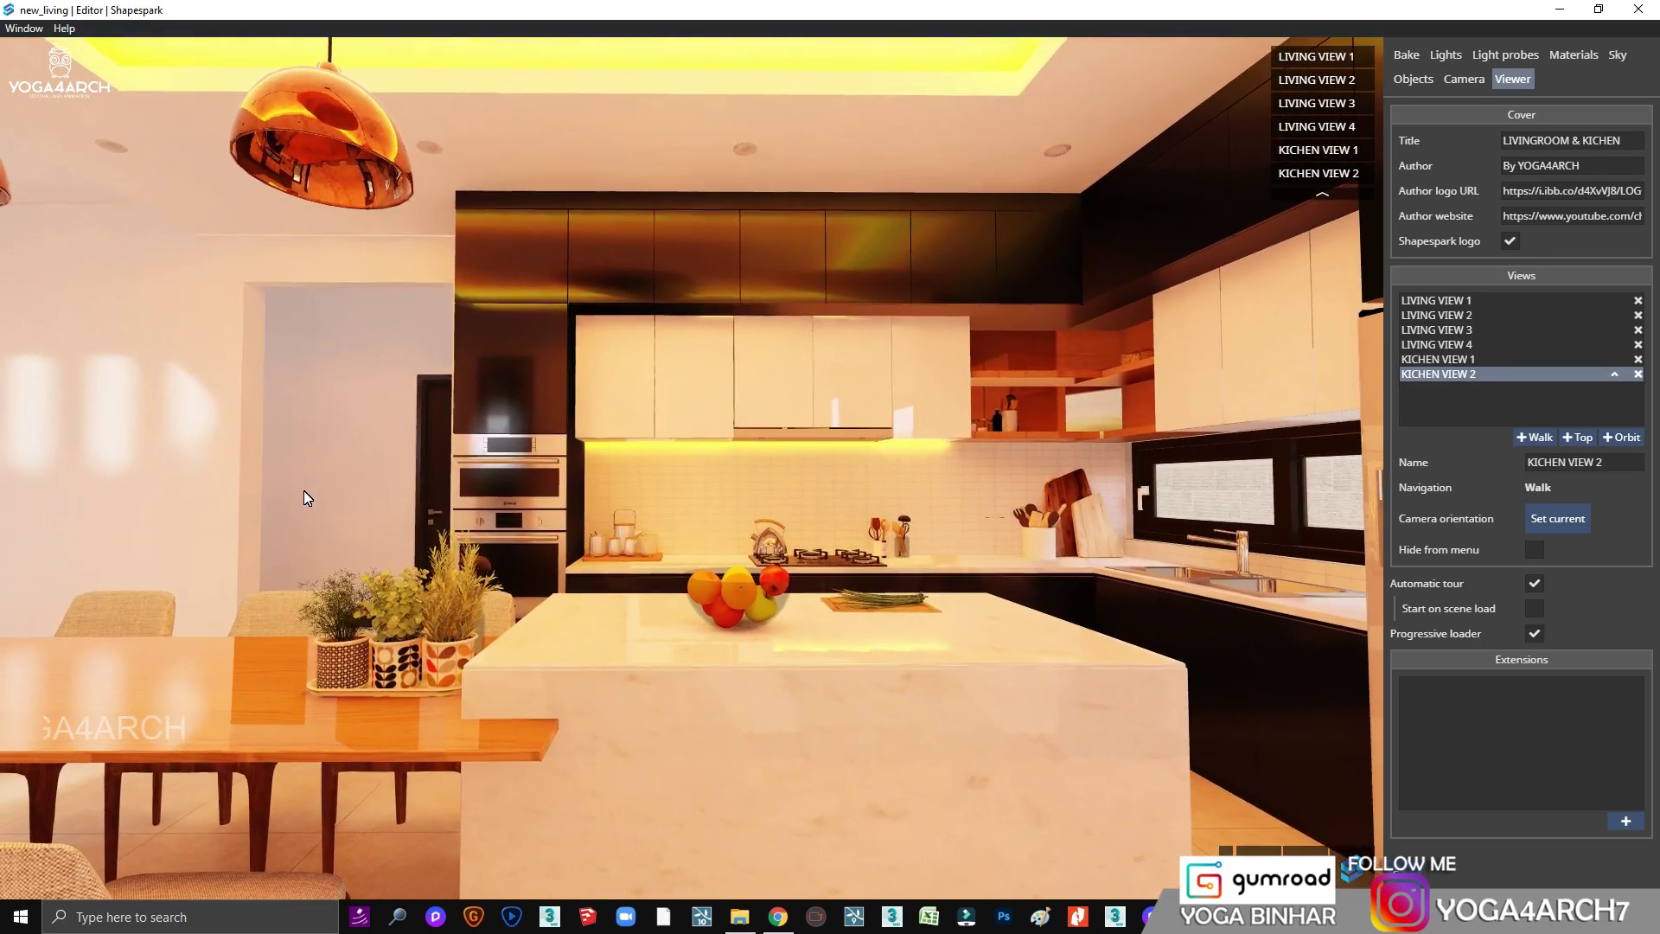
pyautogui.scroll(3, 303, 490)
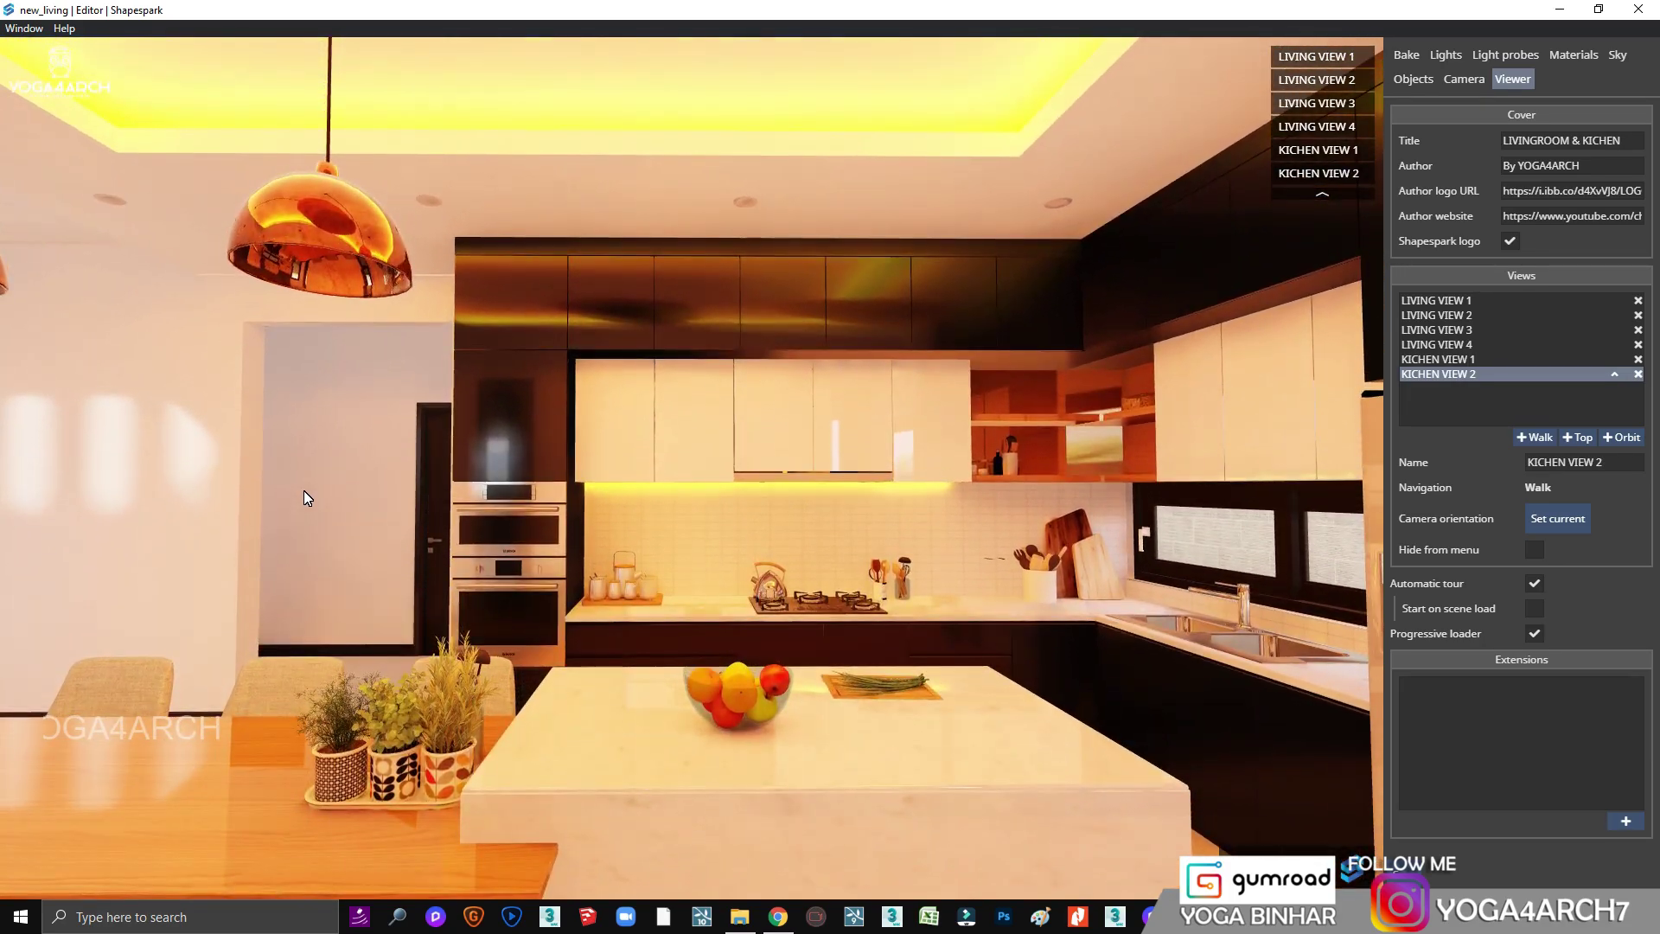
pyautogui.moveTo(299, 508); pyautogui.dragTo(300, 505)
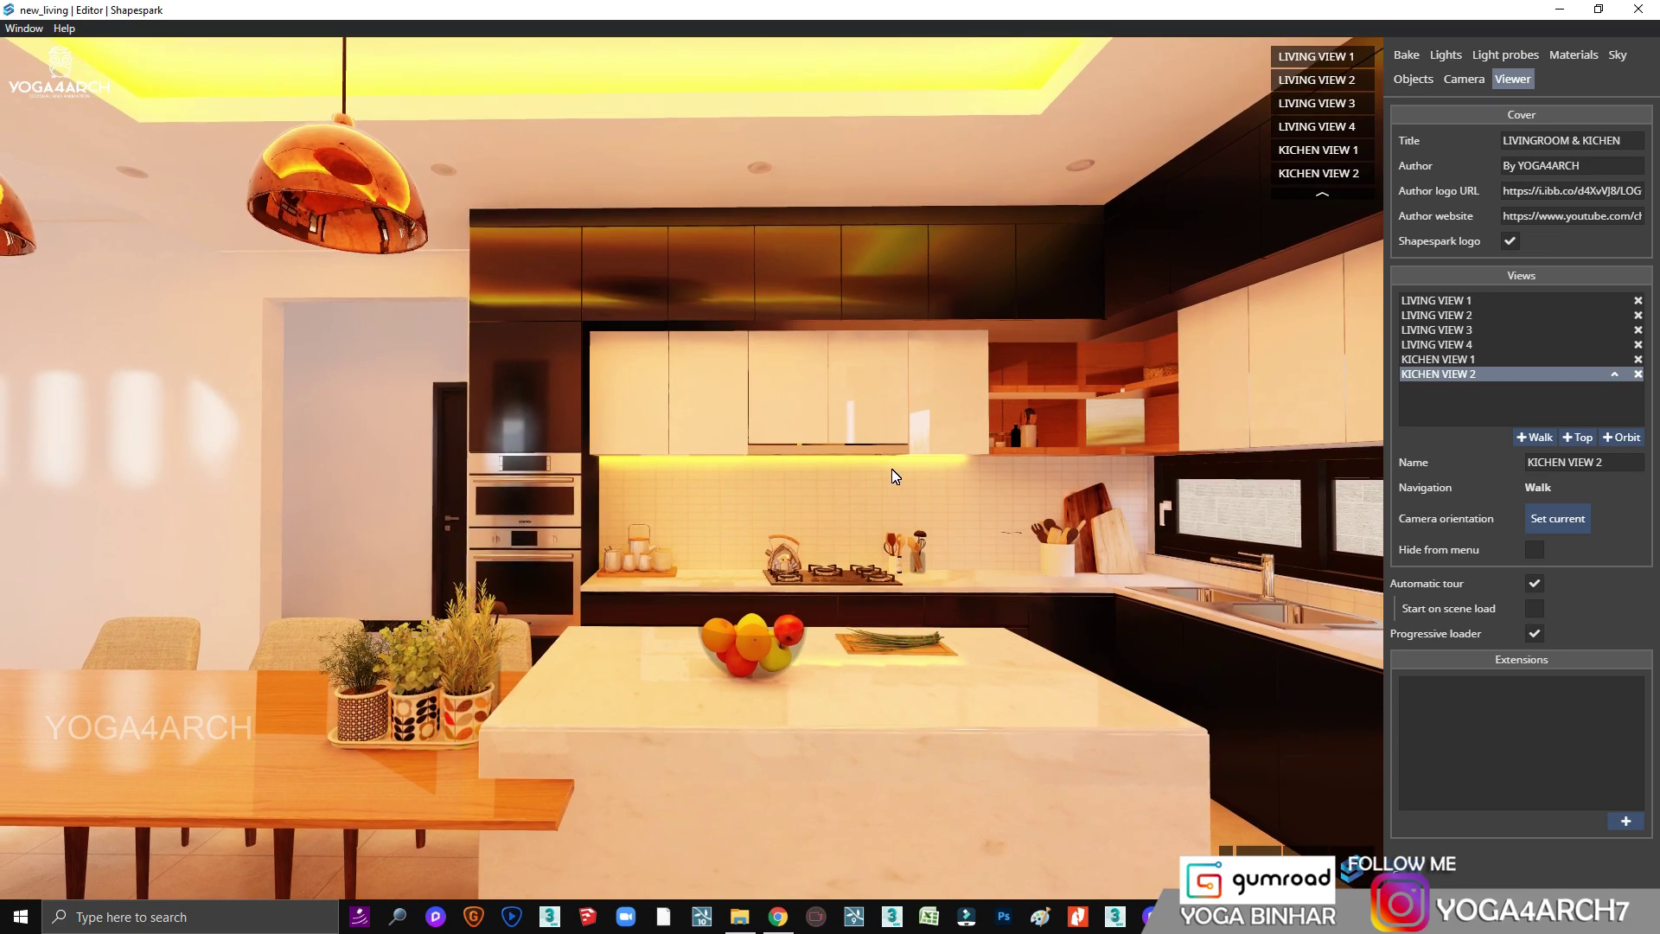
# Step: Add walk view KICHEN VIEW 3 and turn the camera toward the dining and stair area
pyautogui.click(1536, 437)
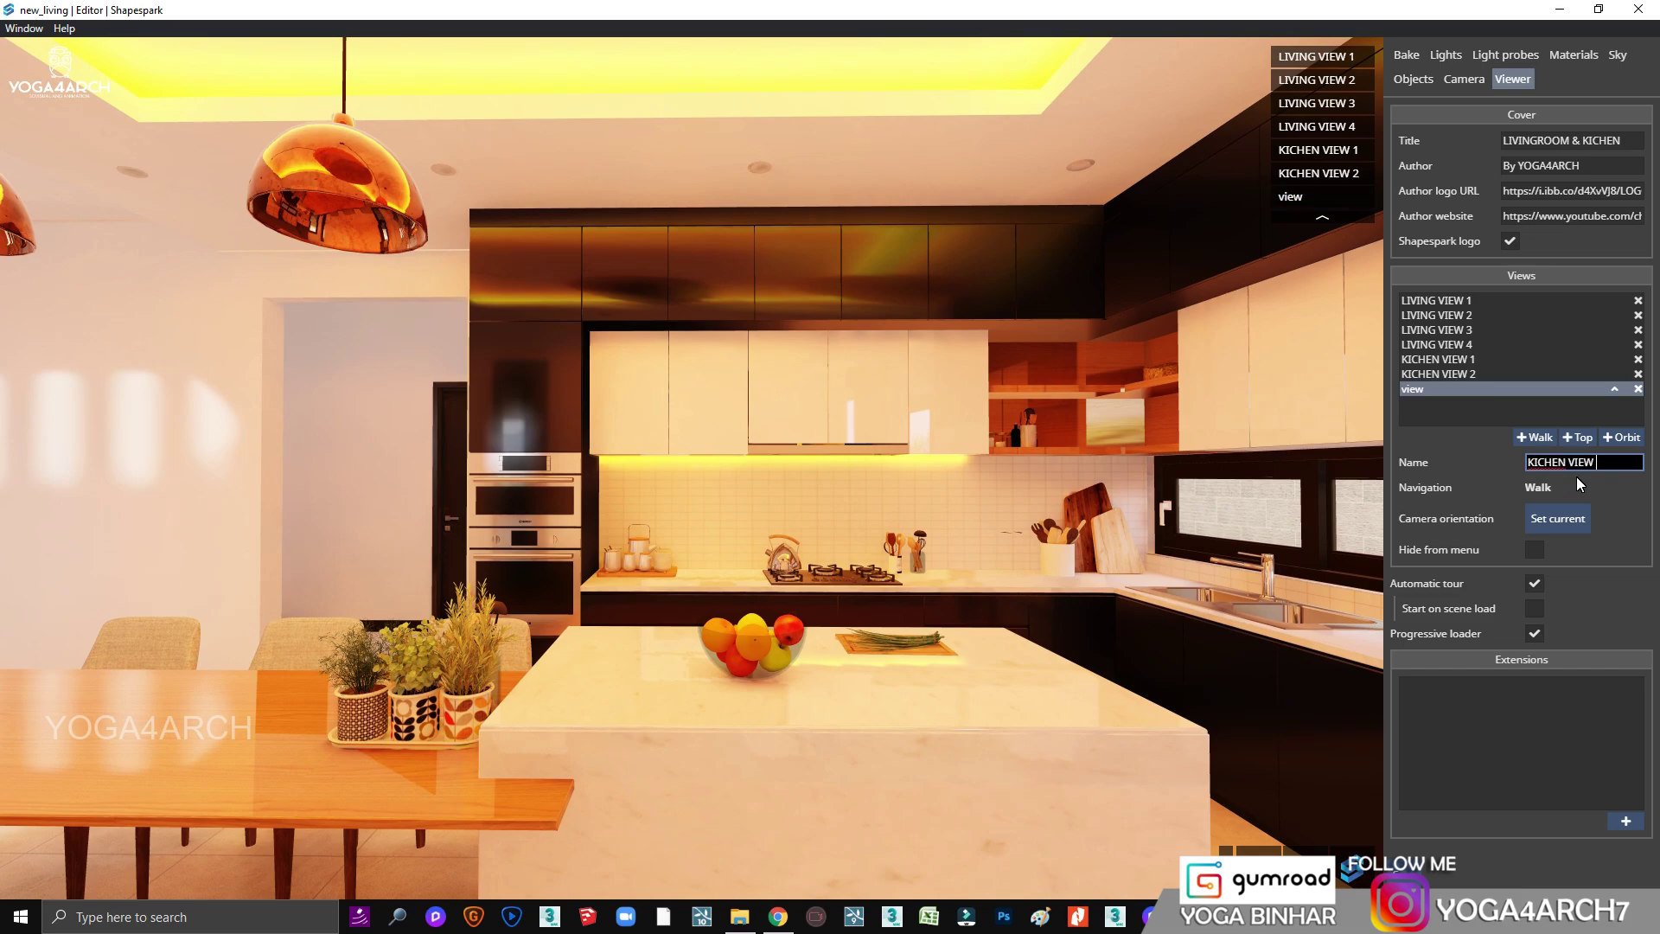
pyautogui.write('3')
pyautogui.press('Return')
pyautogui.moveTo(1084, 608)
pyautogui.mouseDown()
pyautogui.moveTo(699, 620)
pyautogui.moveTo(667, 601)
pyautogui.moveTo(667, 629)
pyautogui.moveTo(647, 618)
pyautogui.mouseUp()
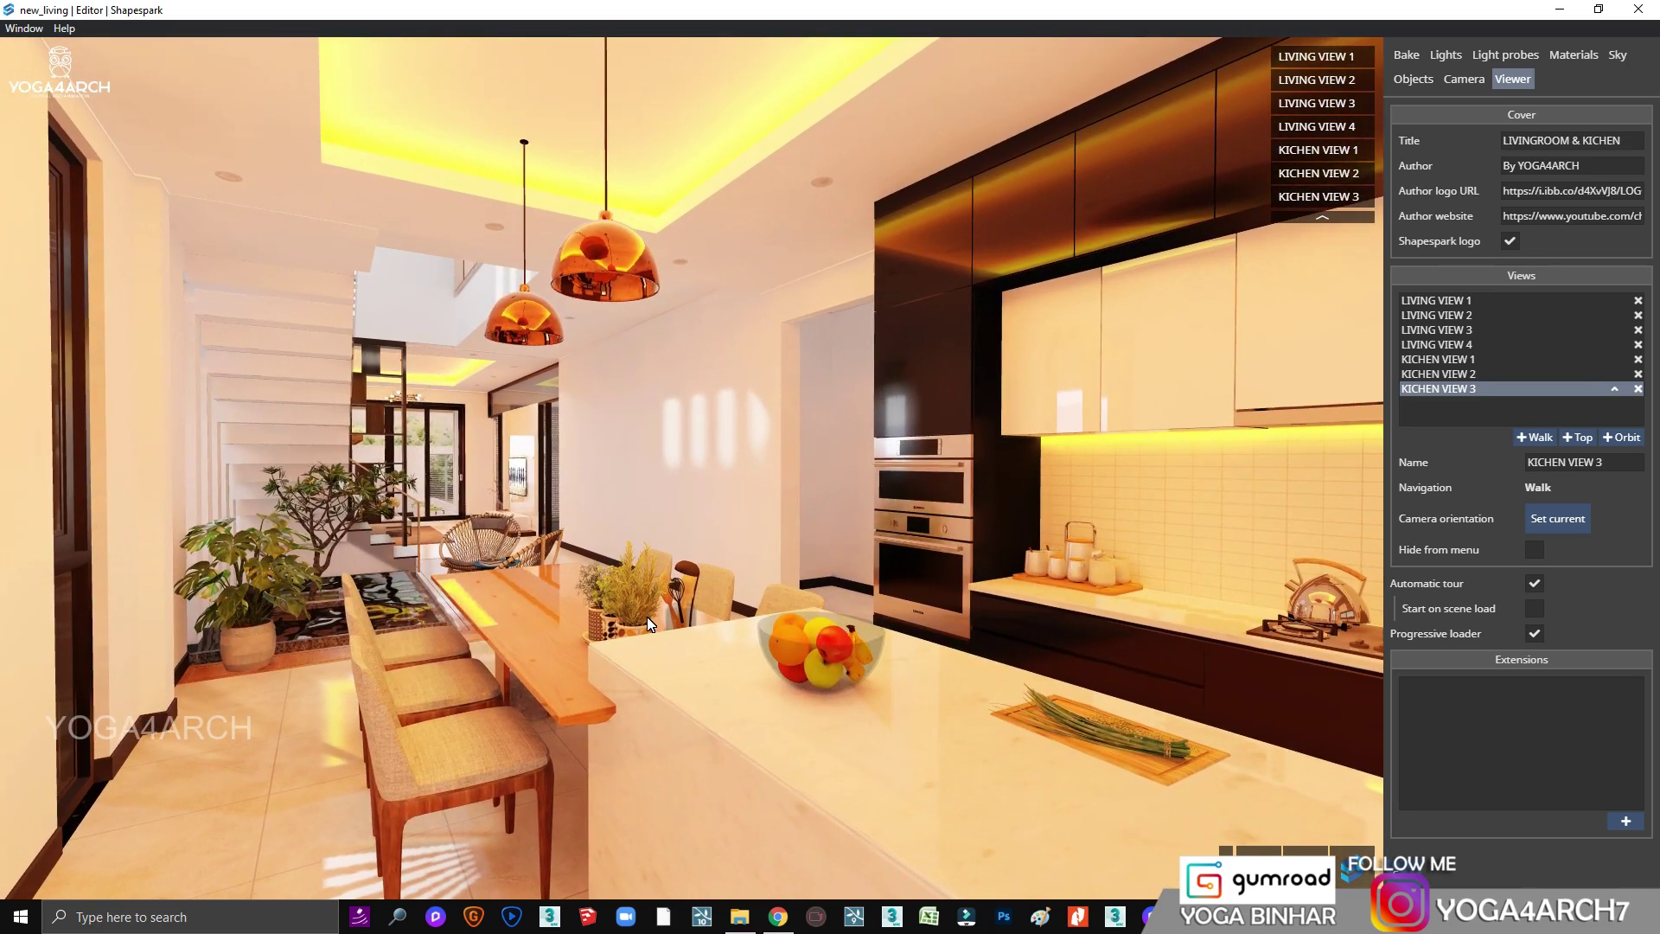
# Step: Add another walk view and rename it KICHEN VIEW 4
pyautogui.click(1534, 437)
pyautogui.doubleClick(1559, 469)
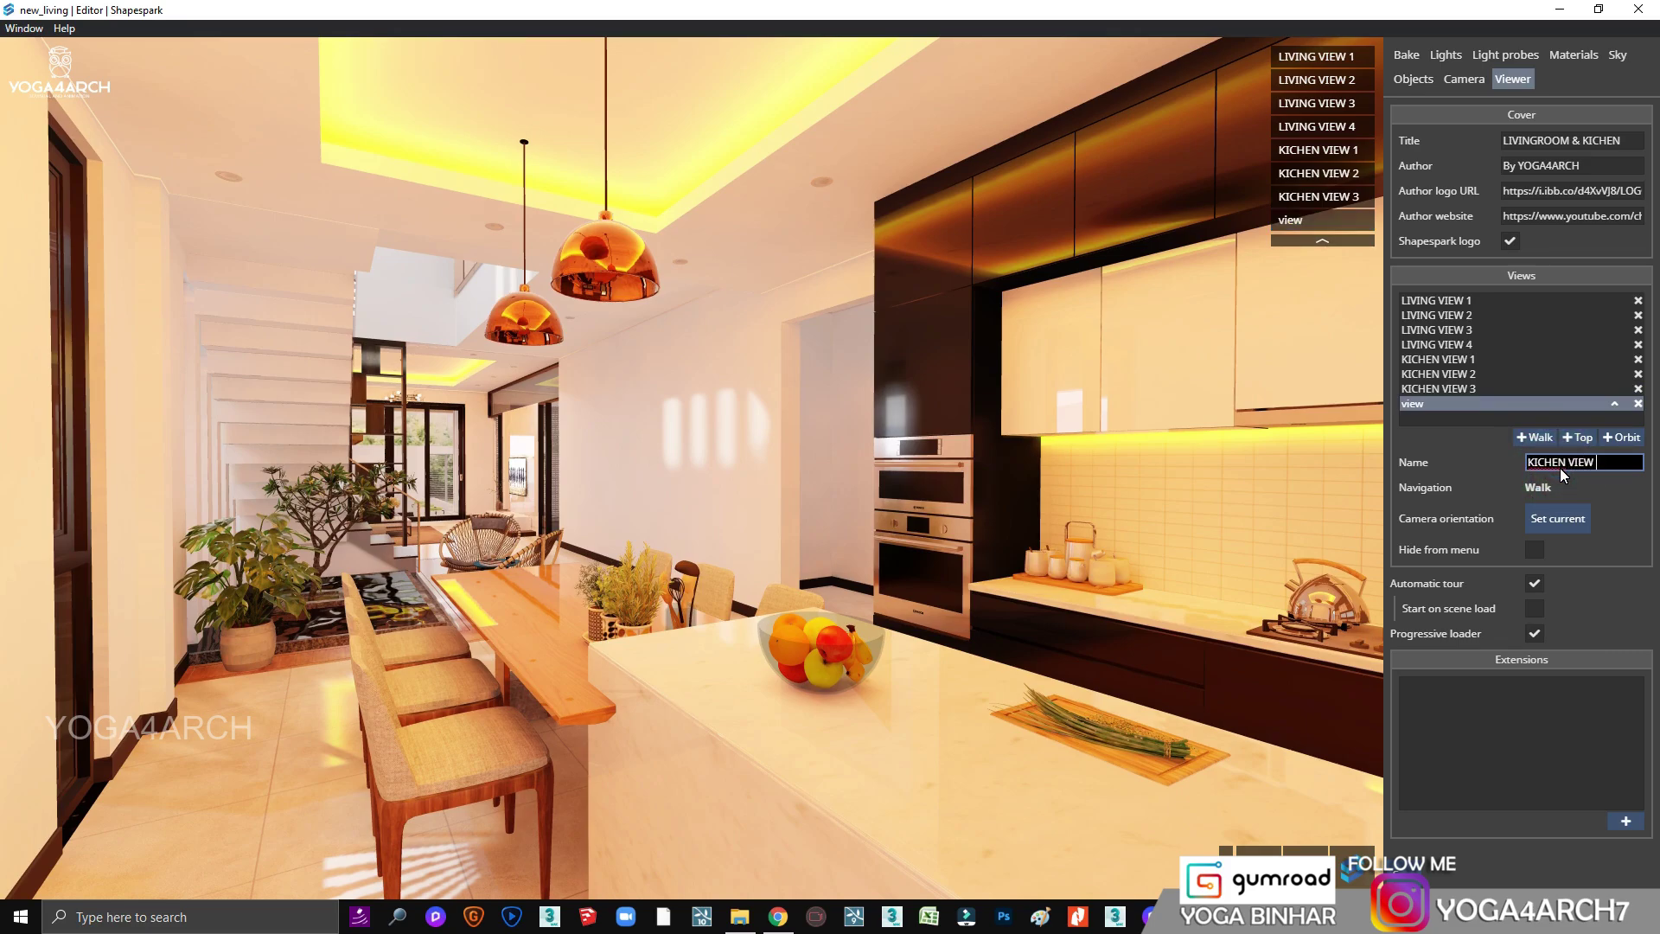
pyautogui.write('4')
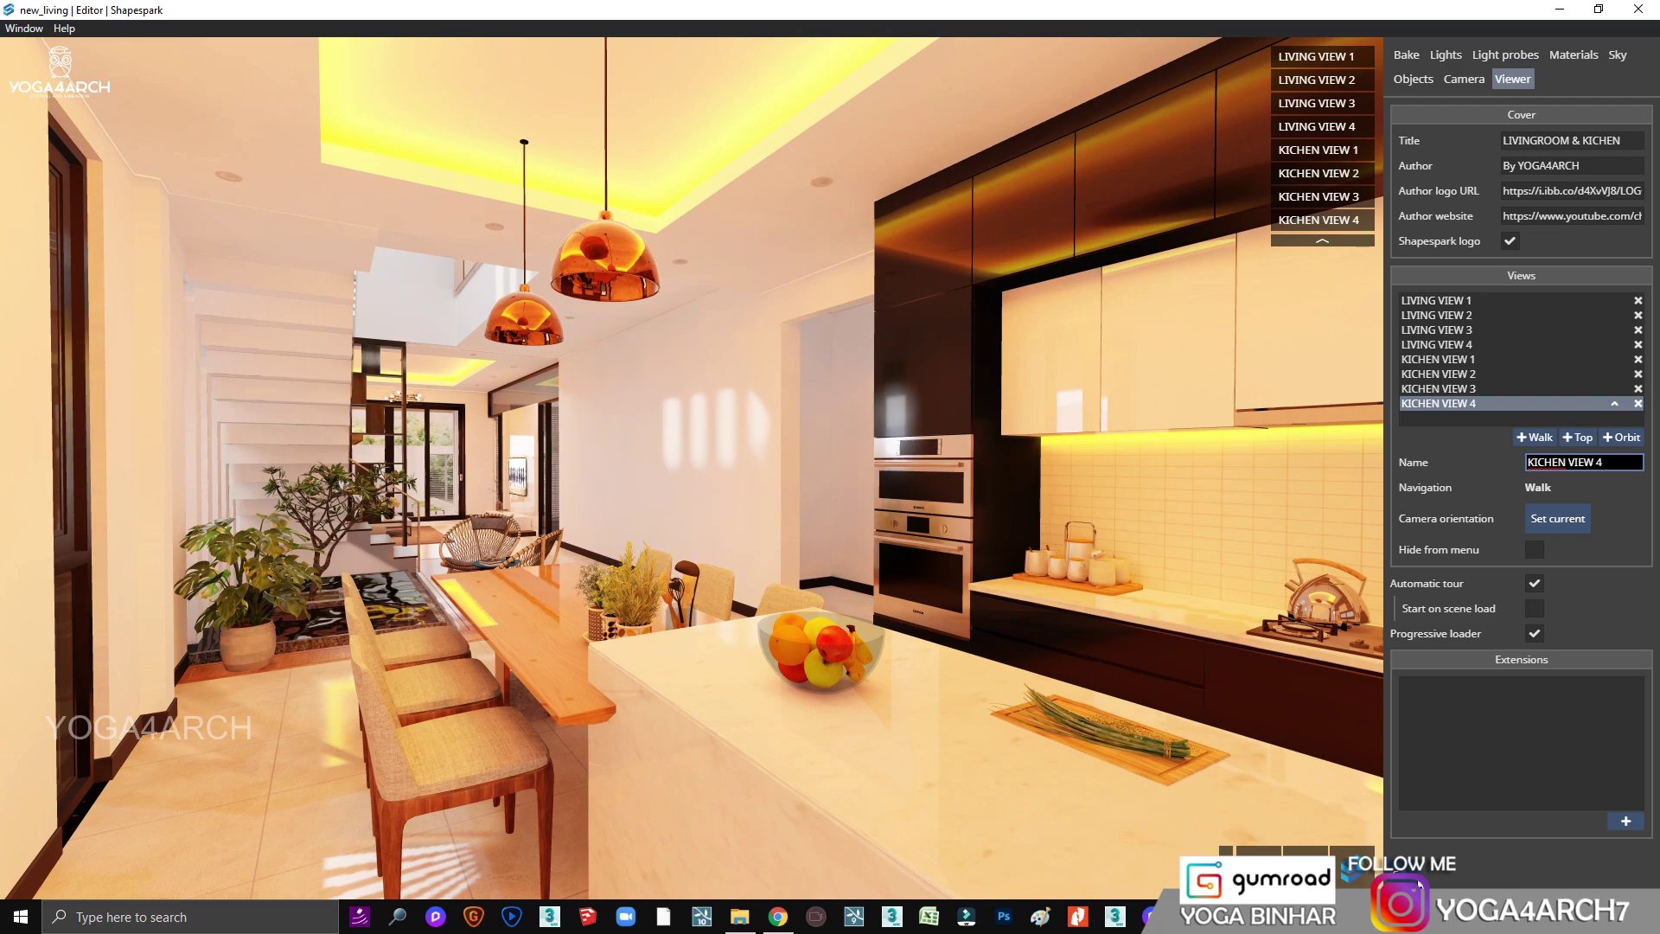
pyautogui.click(702, 553)
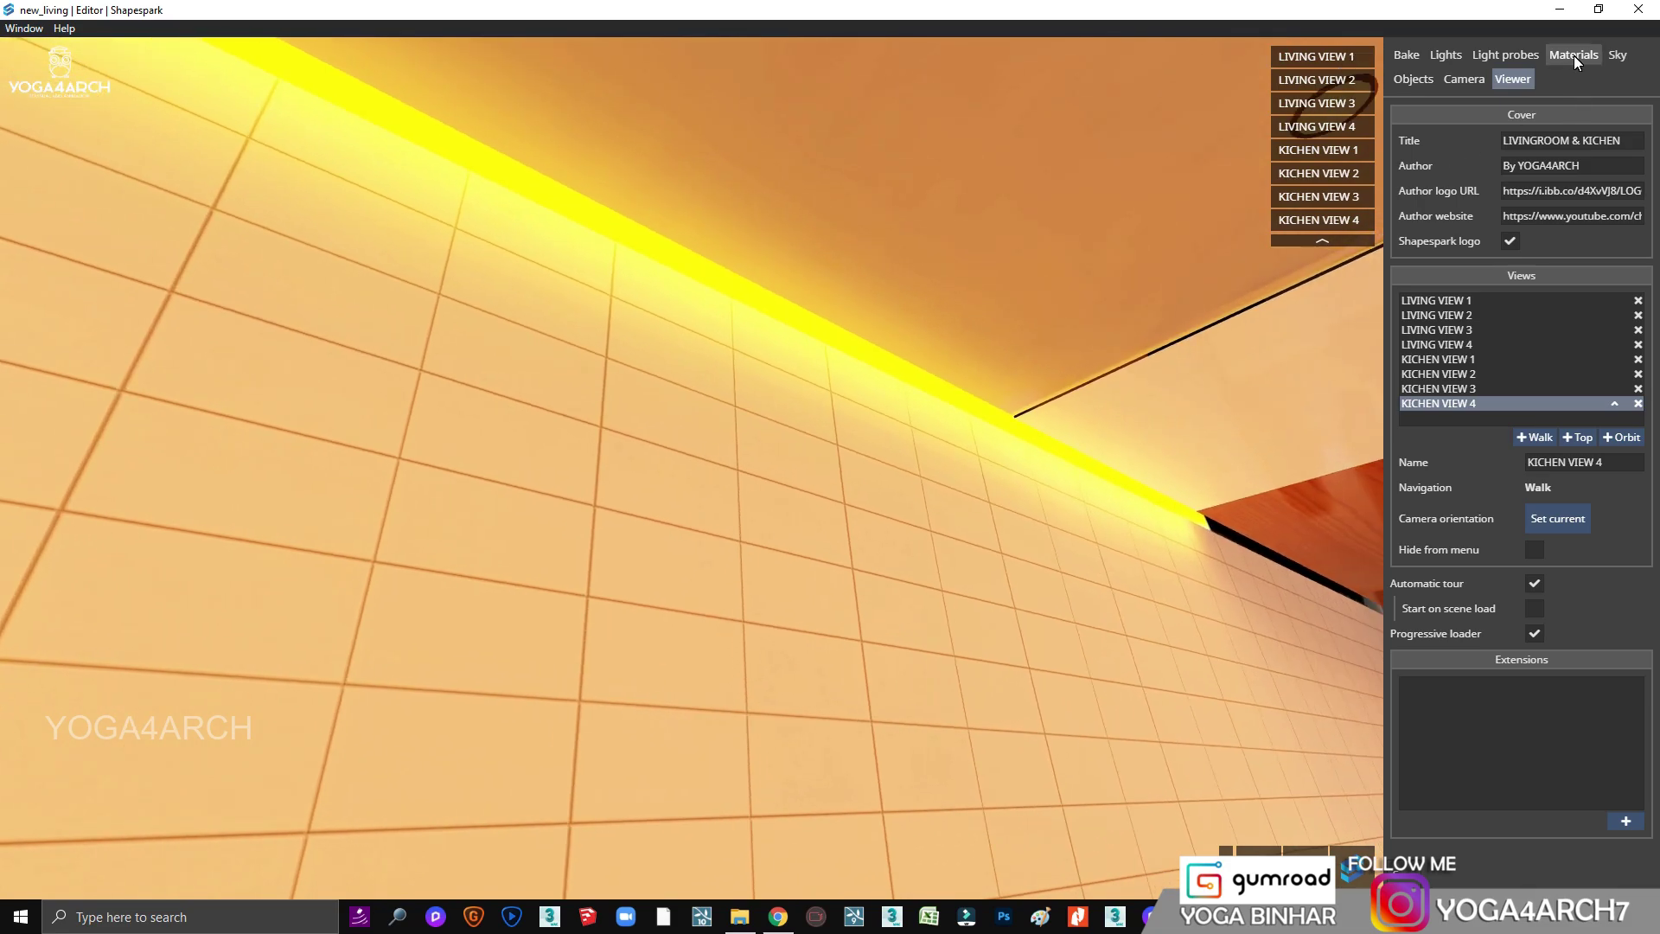
# Step: Inspect the cove strip's material and its emission settings, then the wall material
pyautogui.click(1574, 54)
pyautogui.click(1116, 479)
pyautogui.click(1489, 456)
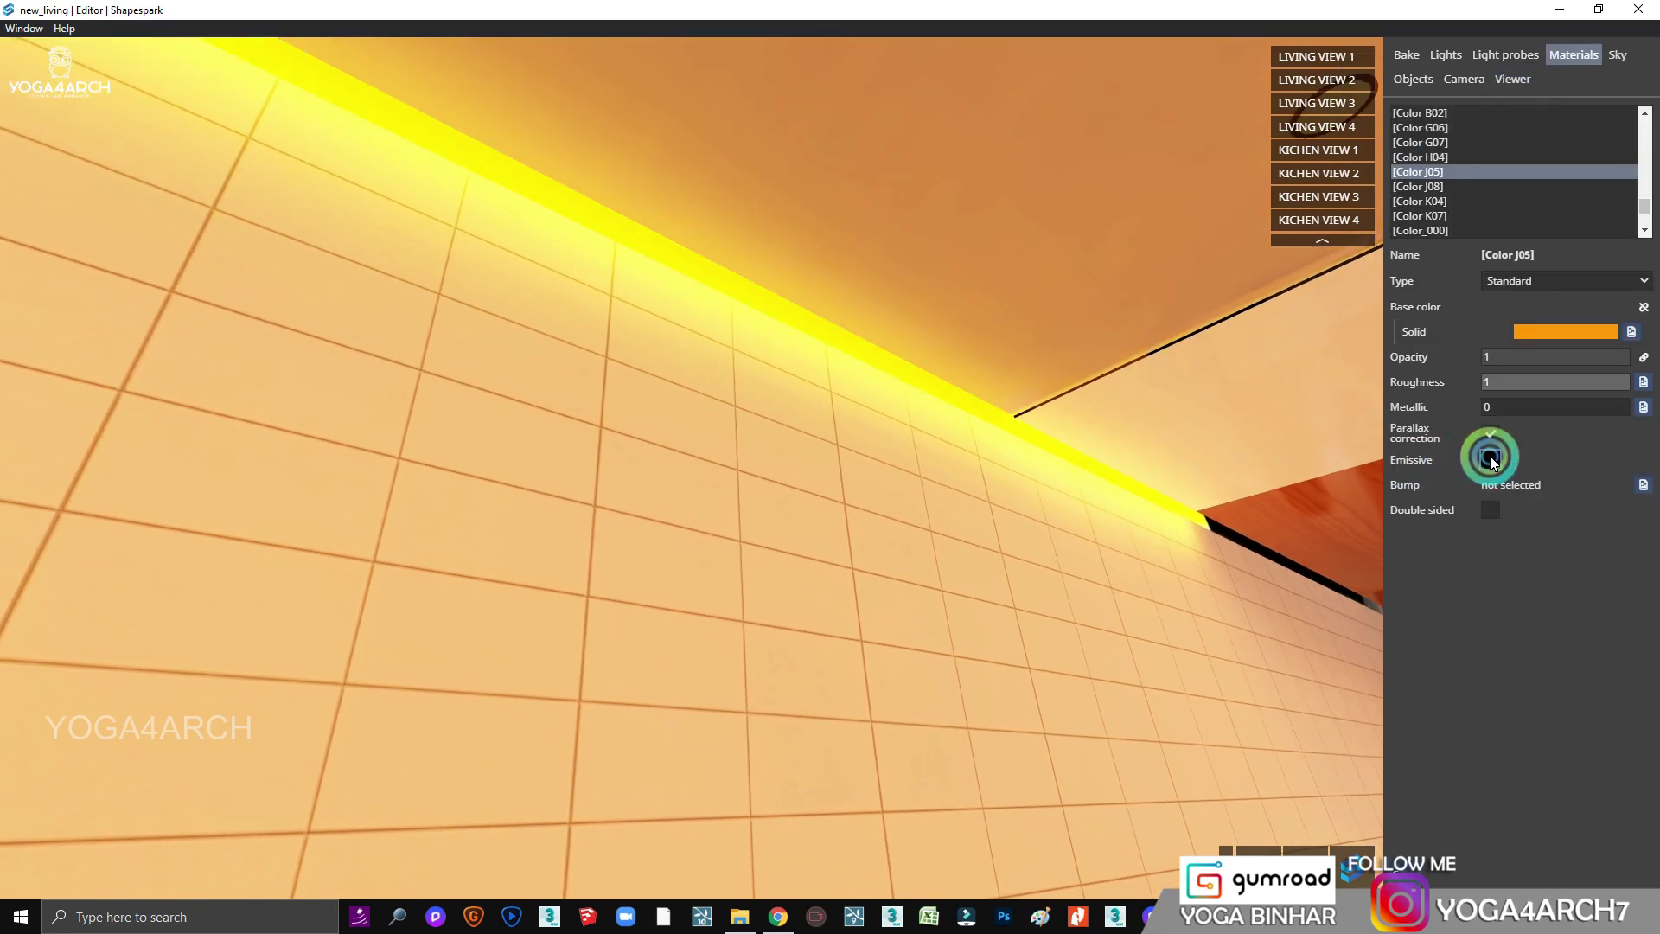
pyautogui.doubleClick(860, 509)
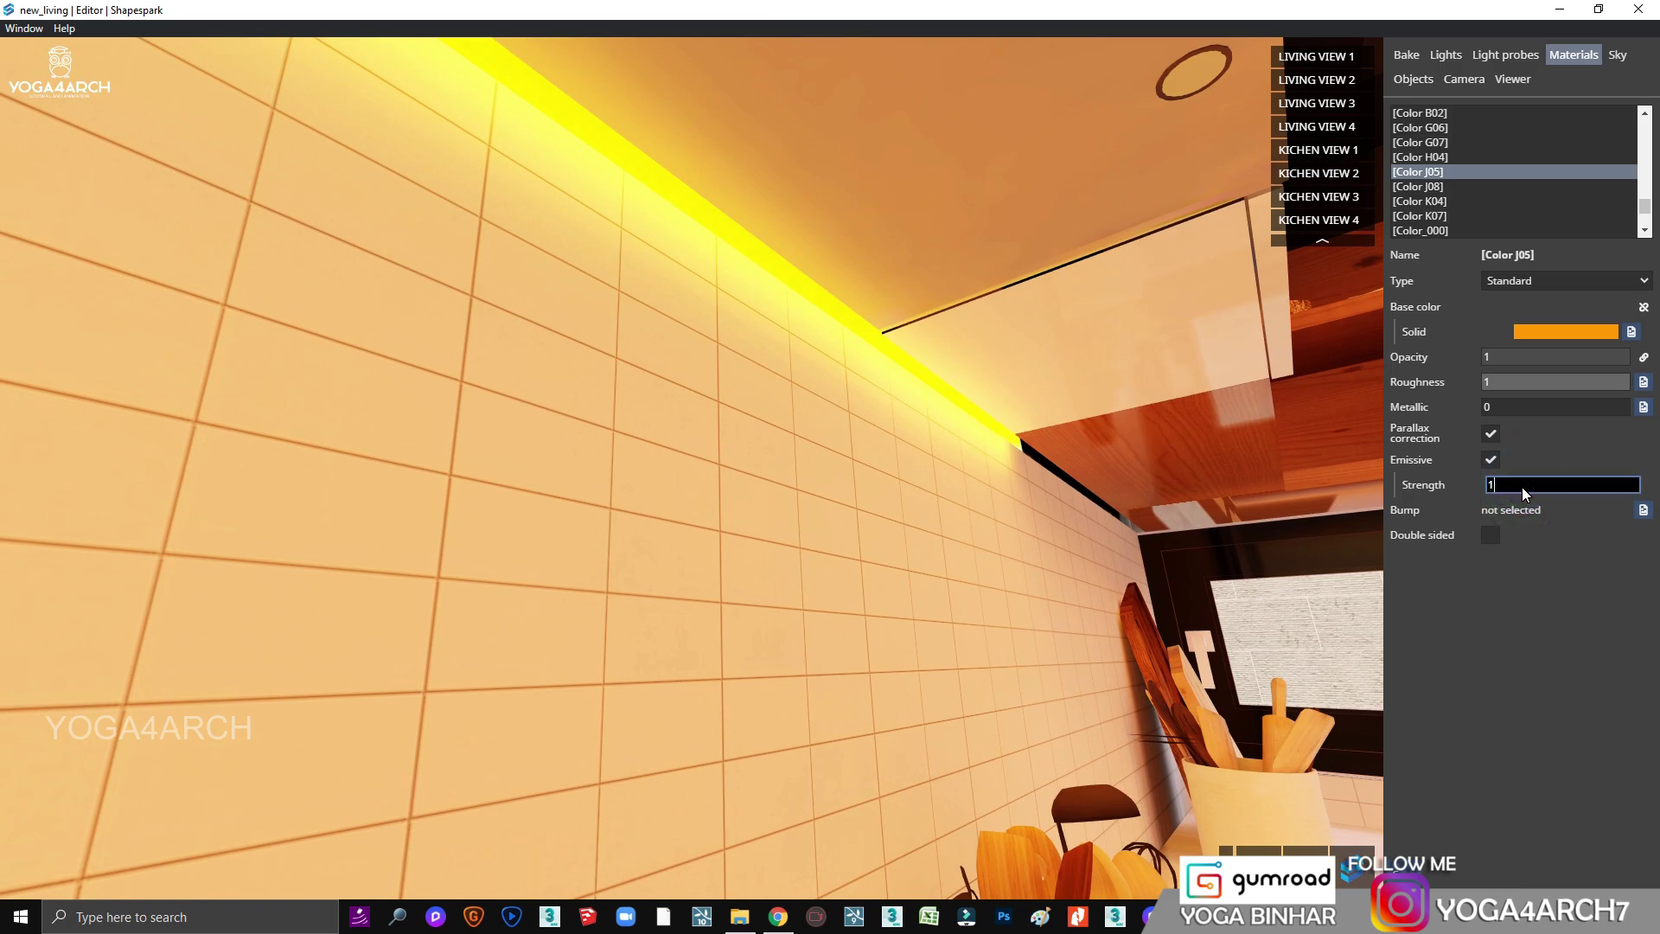
pyautogui.doubleClick(895, 603)
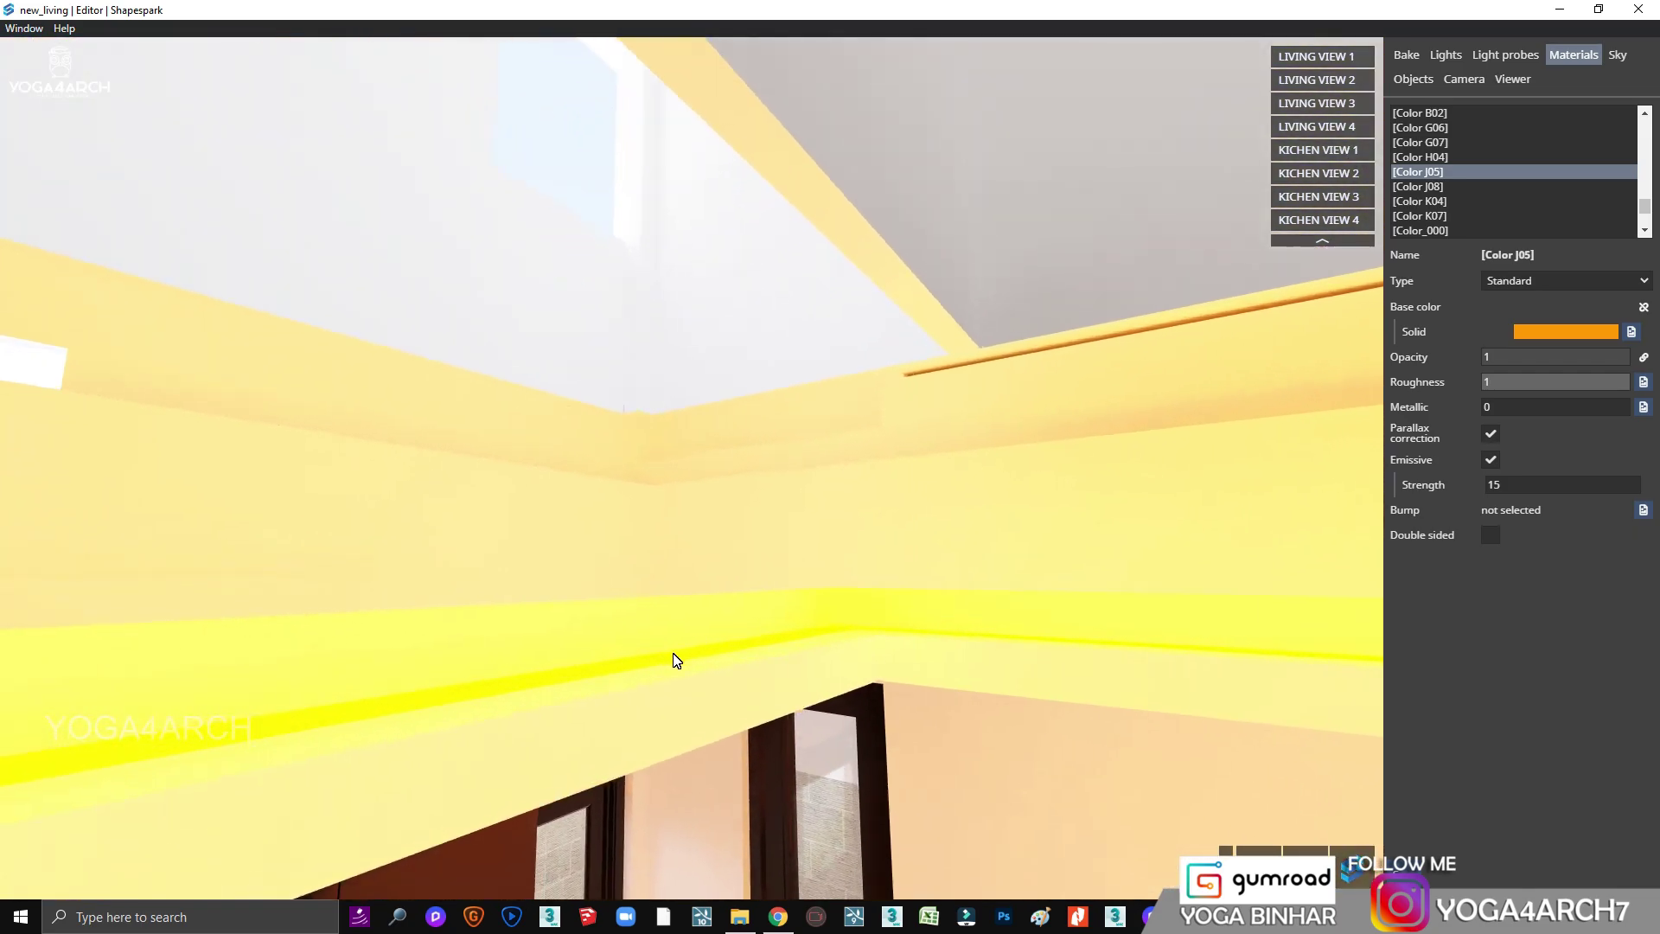
pyautogui.click(1336, 606)
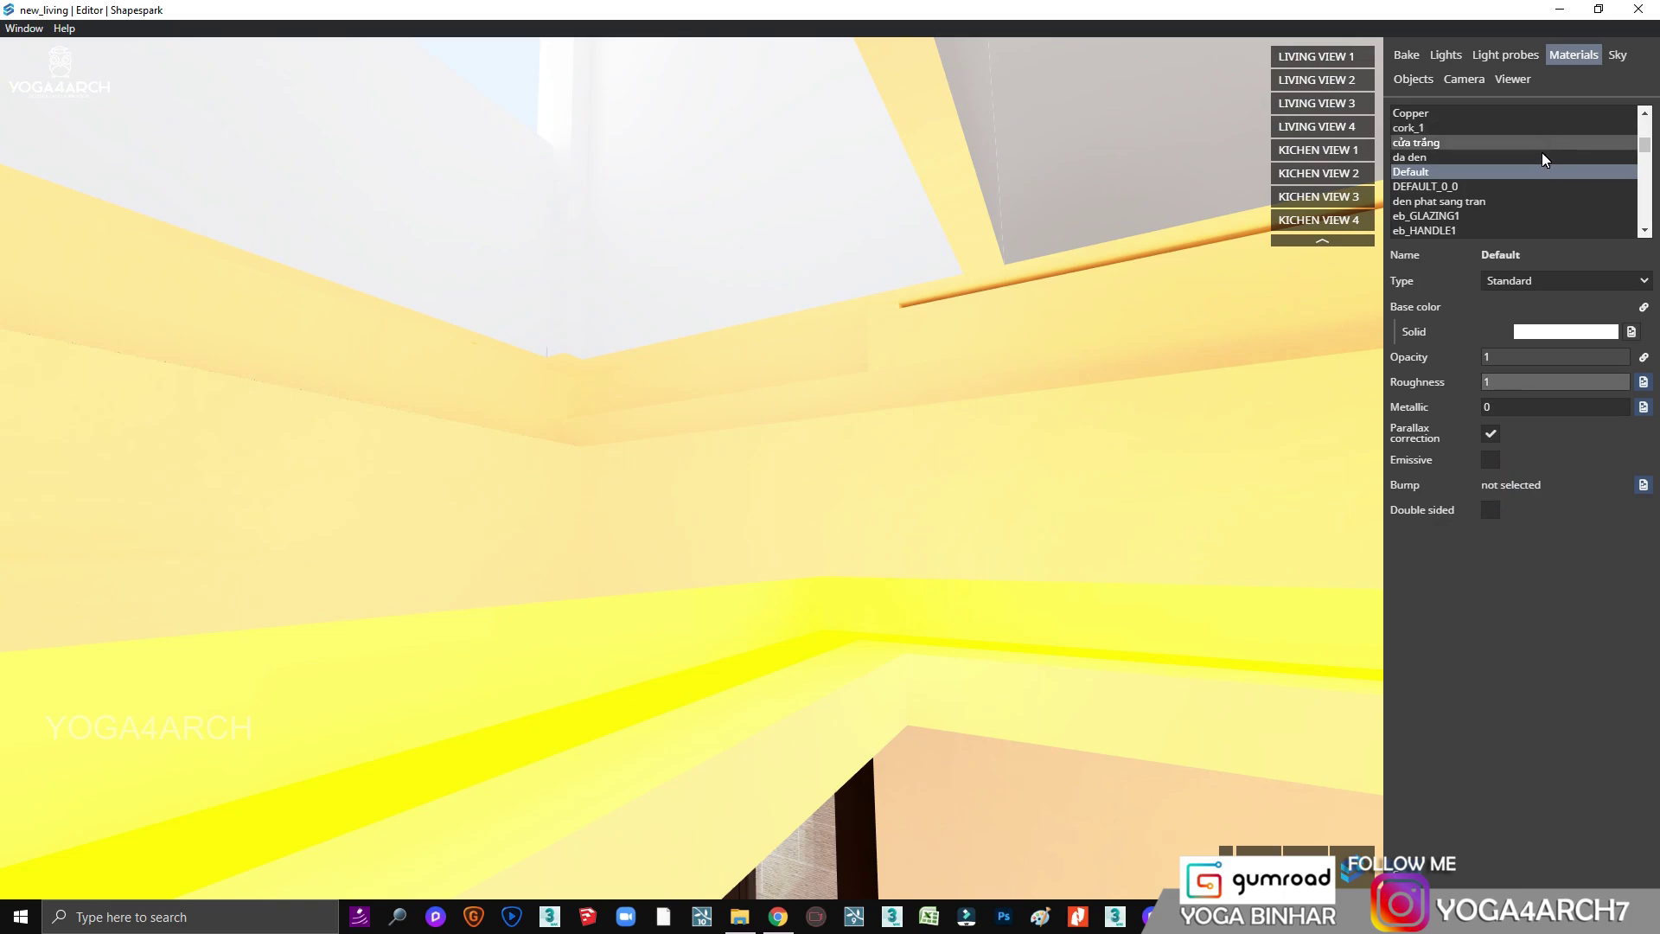
# Step: Set the Color J08 material's emissive strength from 60 to 15
pyautogui.click(672, 670)
pyautogui.doubleClick(1511, 485)
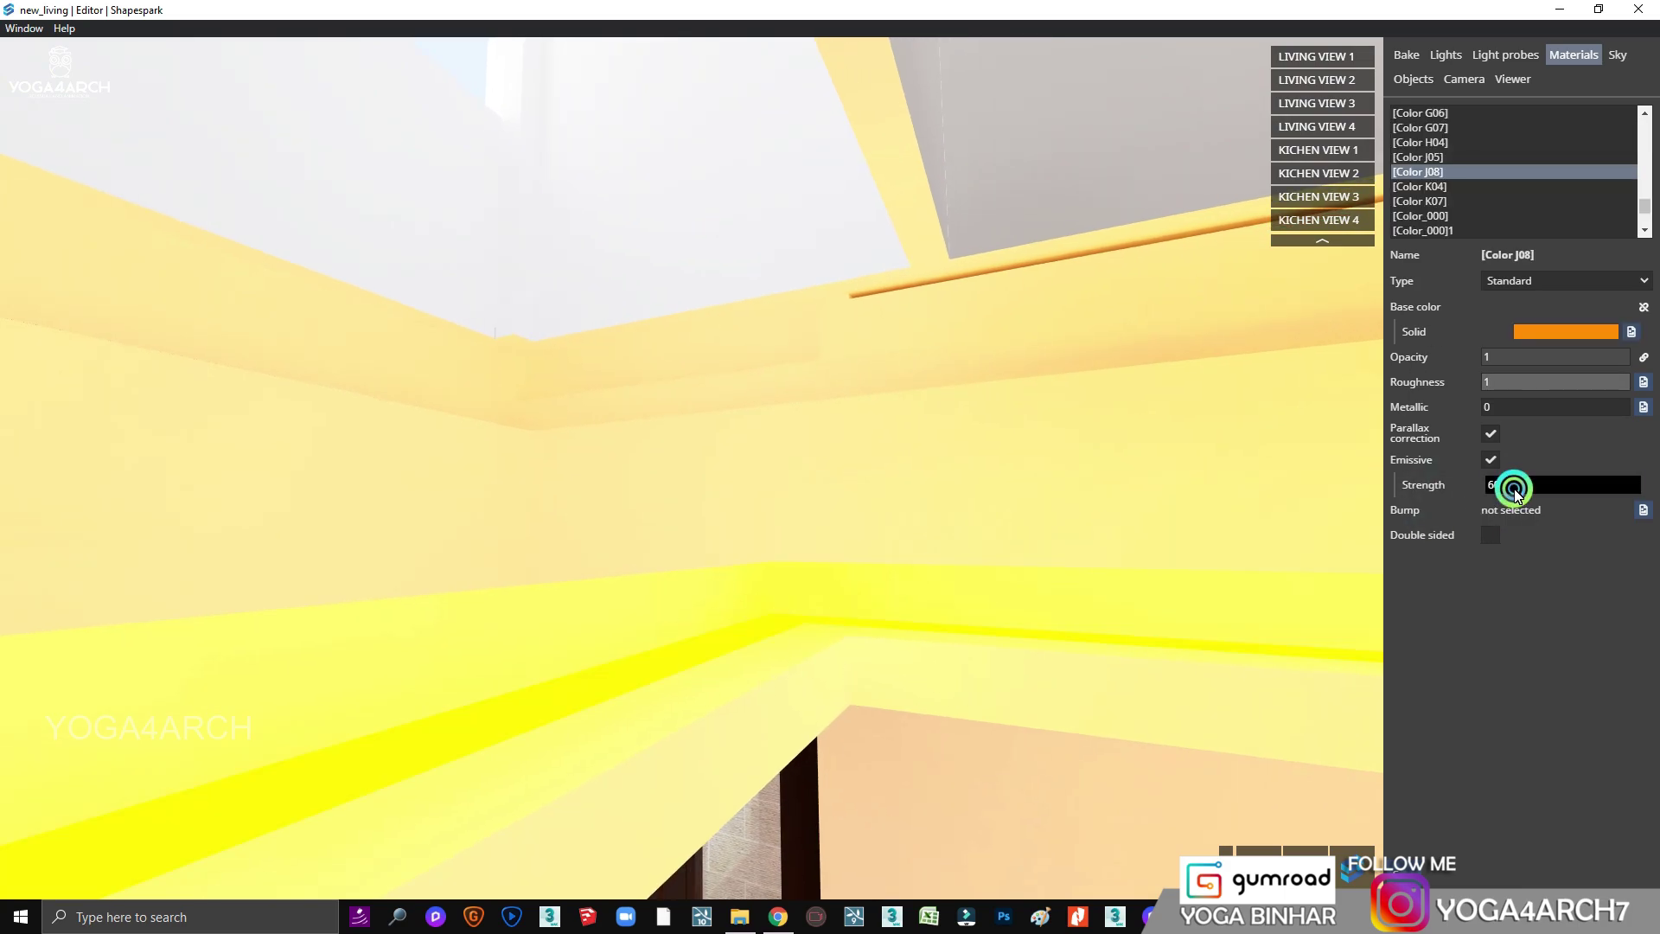
pyautogui.write('15')
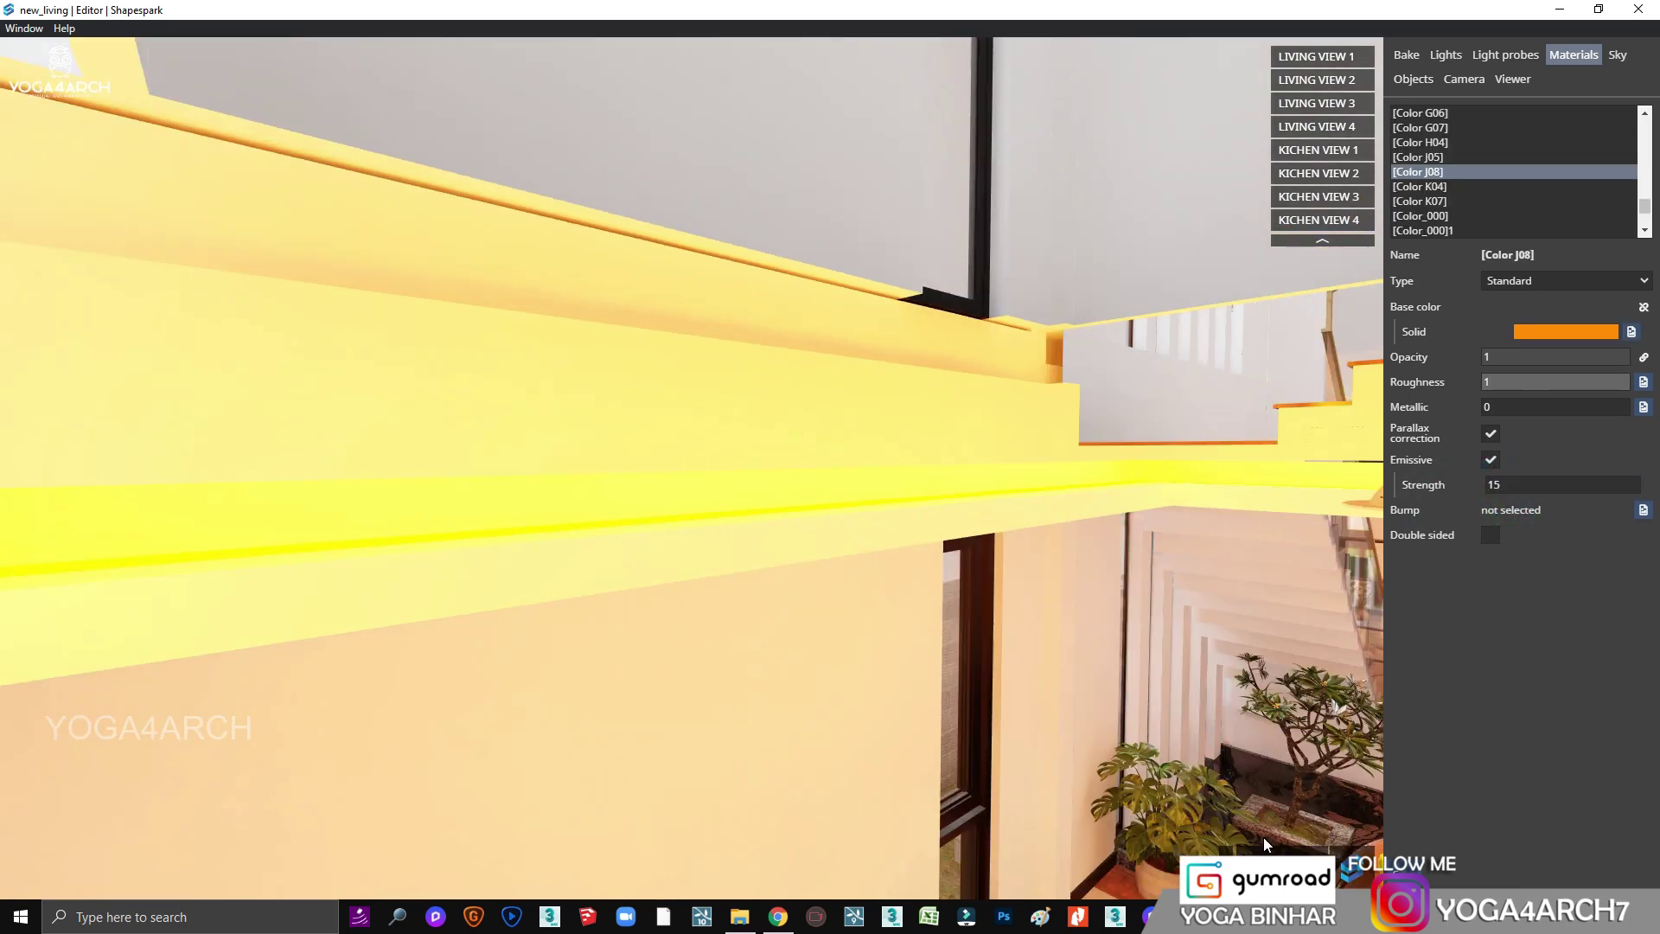
# Step: Glide the camera from the kitchen past the stairs back to the living room
pyautogui.moveTo(1264, 837); pyautogui.dragTo(943, 602)
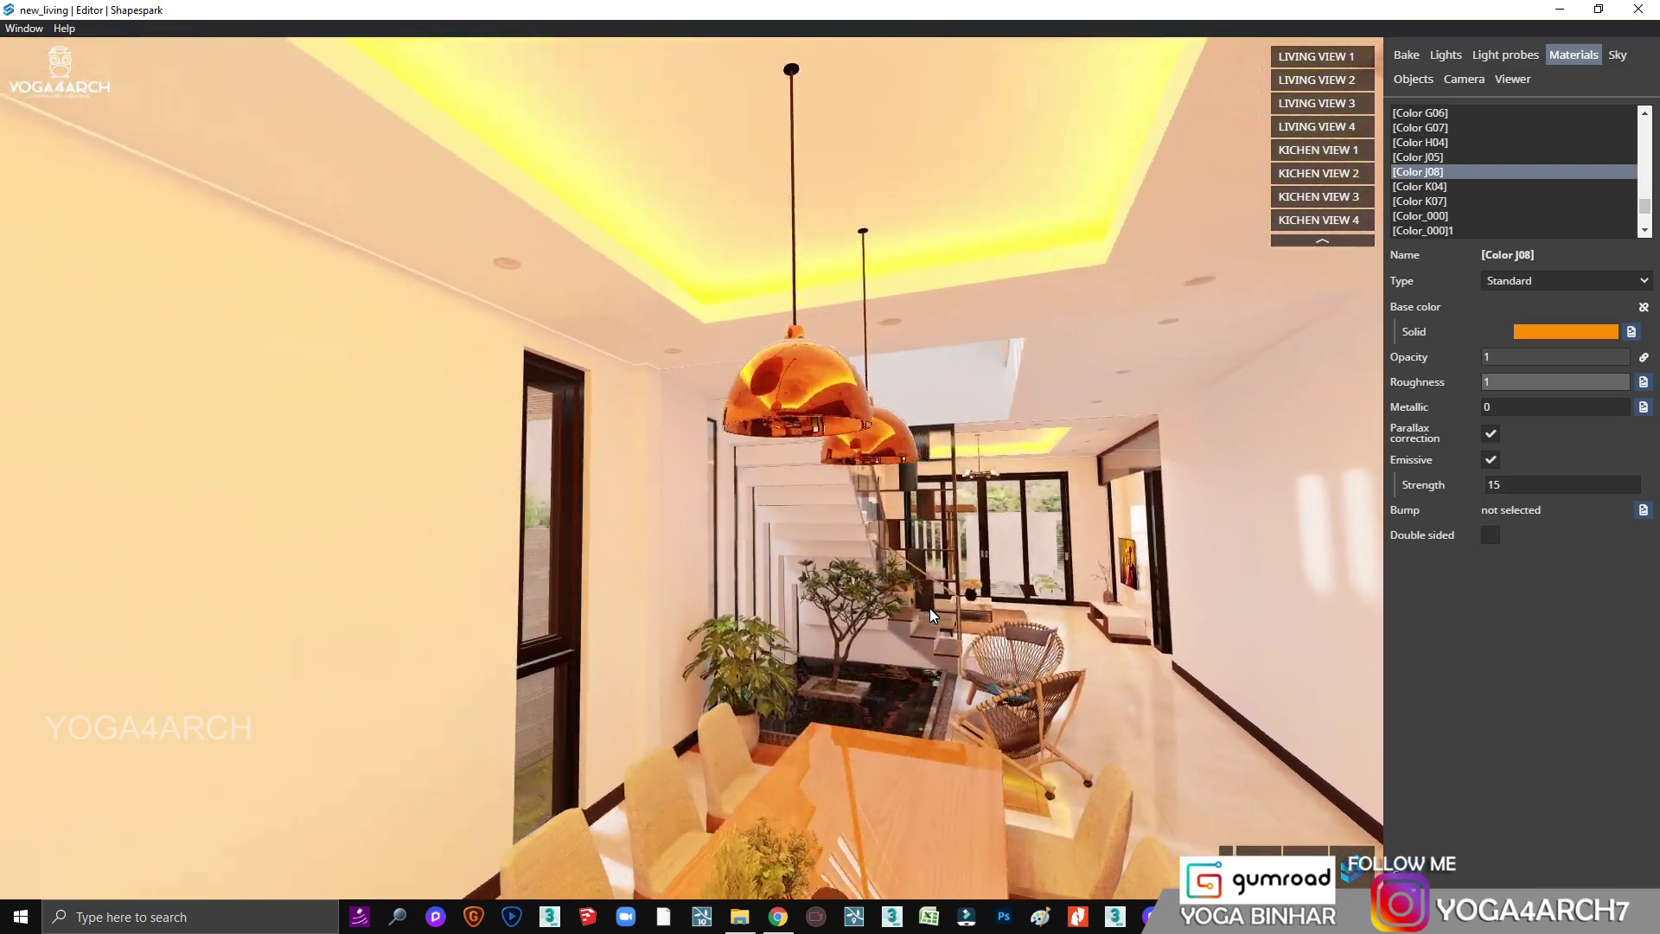
pyautogui.scroll(5, 930, 608)
pyautogui.moveTo(865, 617)
pyautogui.mouseDown()
pyautogui.moveTo(471, 669)
pyautogui.moveTo(1220, 595)
pyautogui.moveTo(4, 637)
pyautogui.moveTo(468, 557)
pyautogui.moveTo(708, 572)
pyautogui.mouseUp()
pyautogui.scroll(-3, 704, 569)
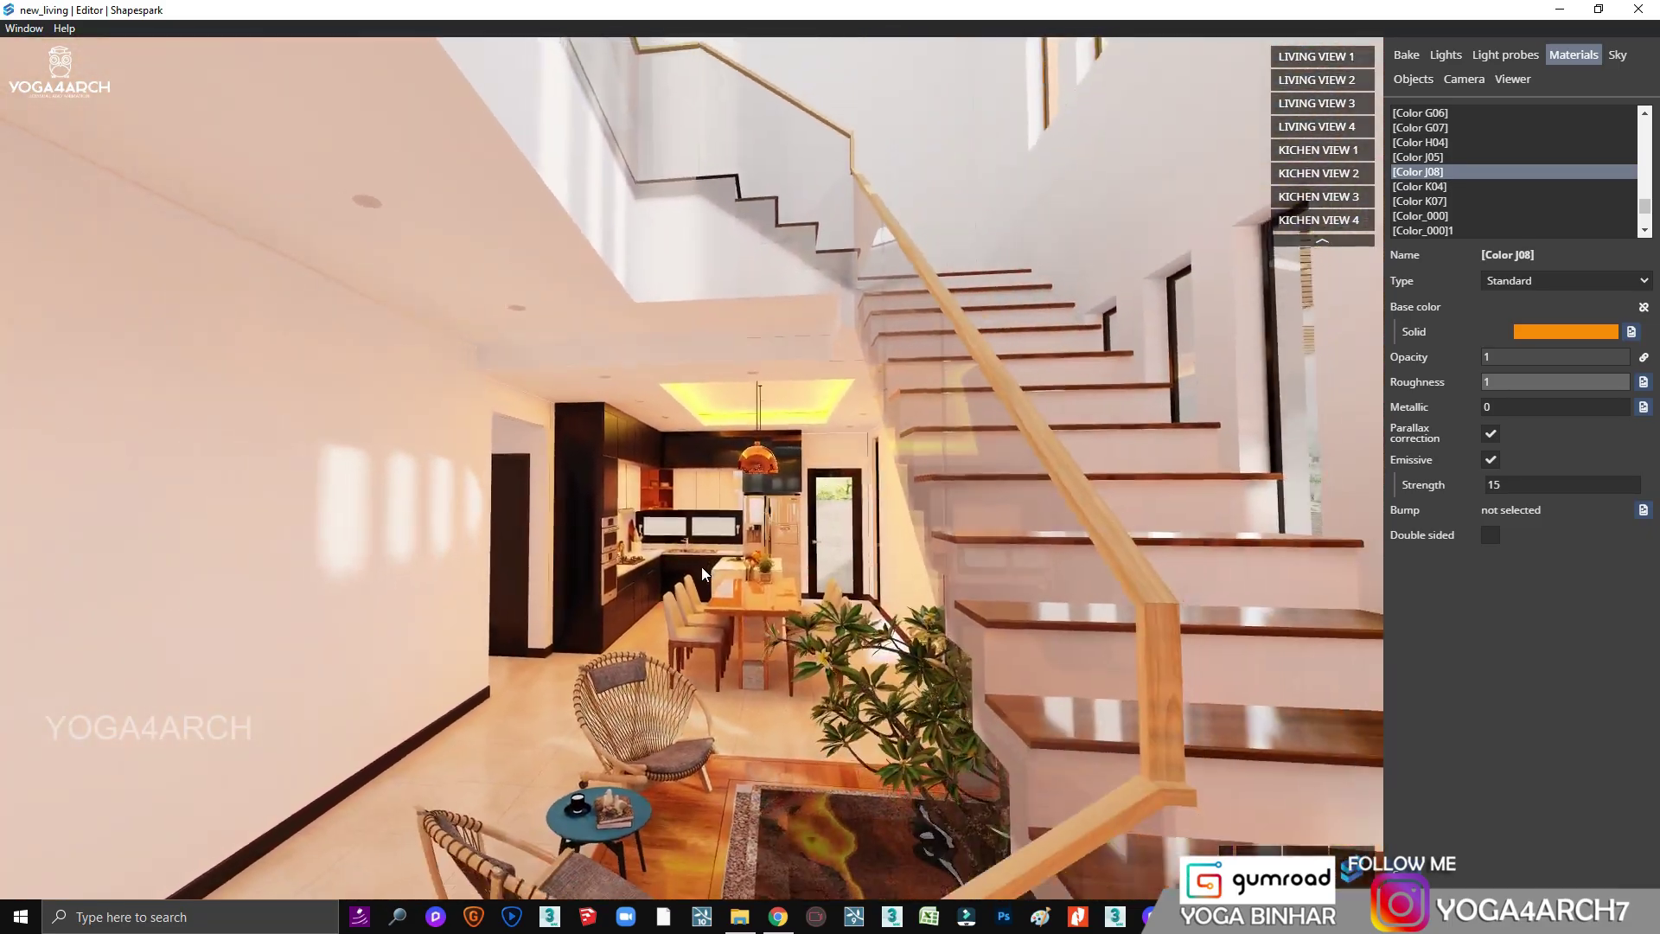
pyautogui.scroll(-3, 702, 580)
pyautogui.scroll(-2, 702, 583)
pyautogui.scroll(-2, 703, 582)
pyautogui.scroll(-2, 702, 582)
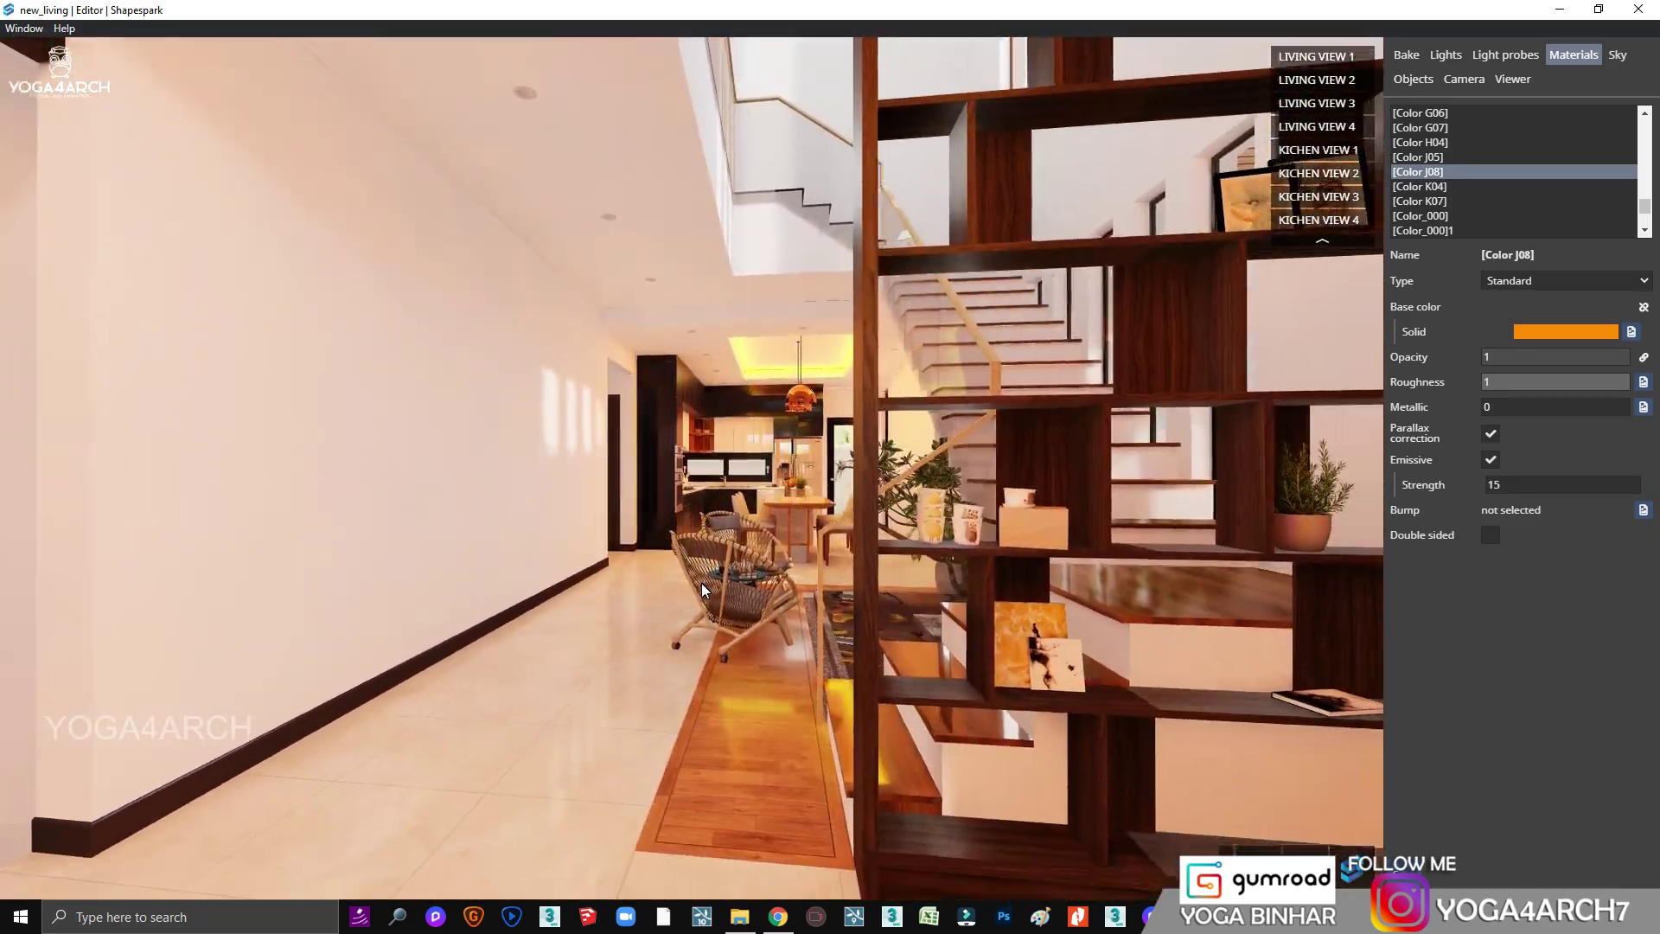
pyautogui.scroll(-2, 702, 582)
pyautogui.scroll(-2, 674, 597)
pyautogui.scroll(-2, 696, 605)
pyautogui.scroll(-3, 697, 604)
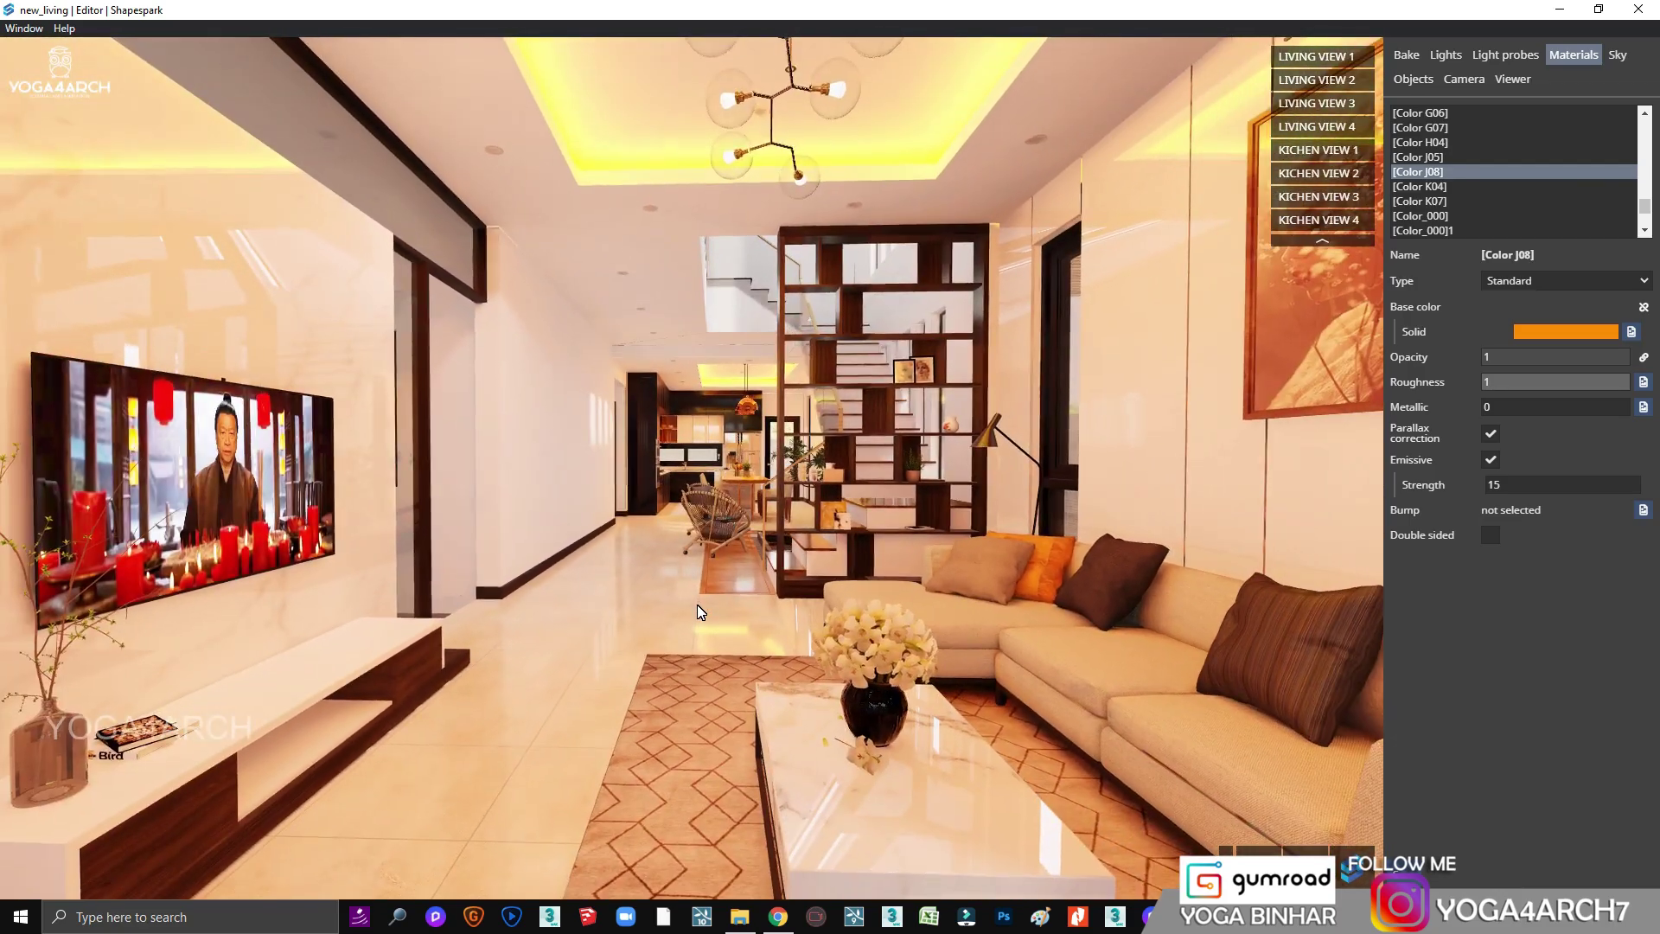
pyautogui.scroll(-2, 697, 605)
pyautogui.scroll(-1, 695, 604)
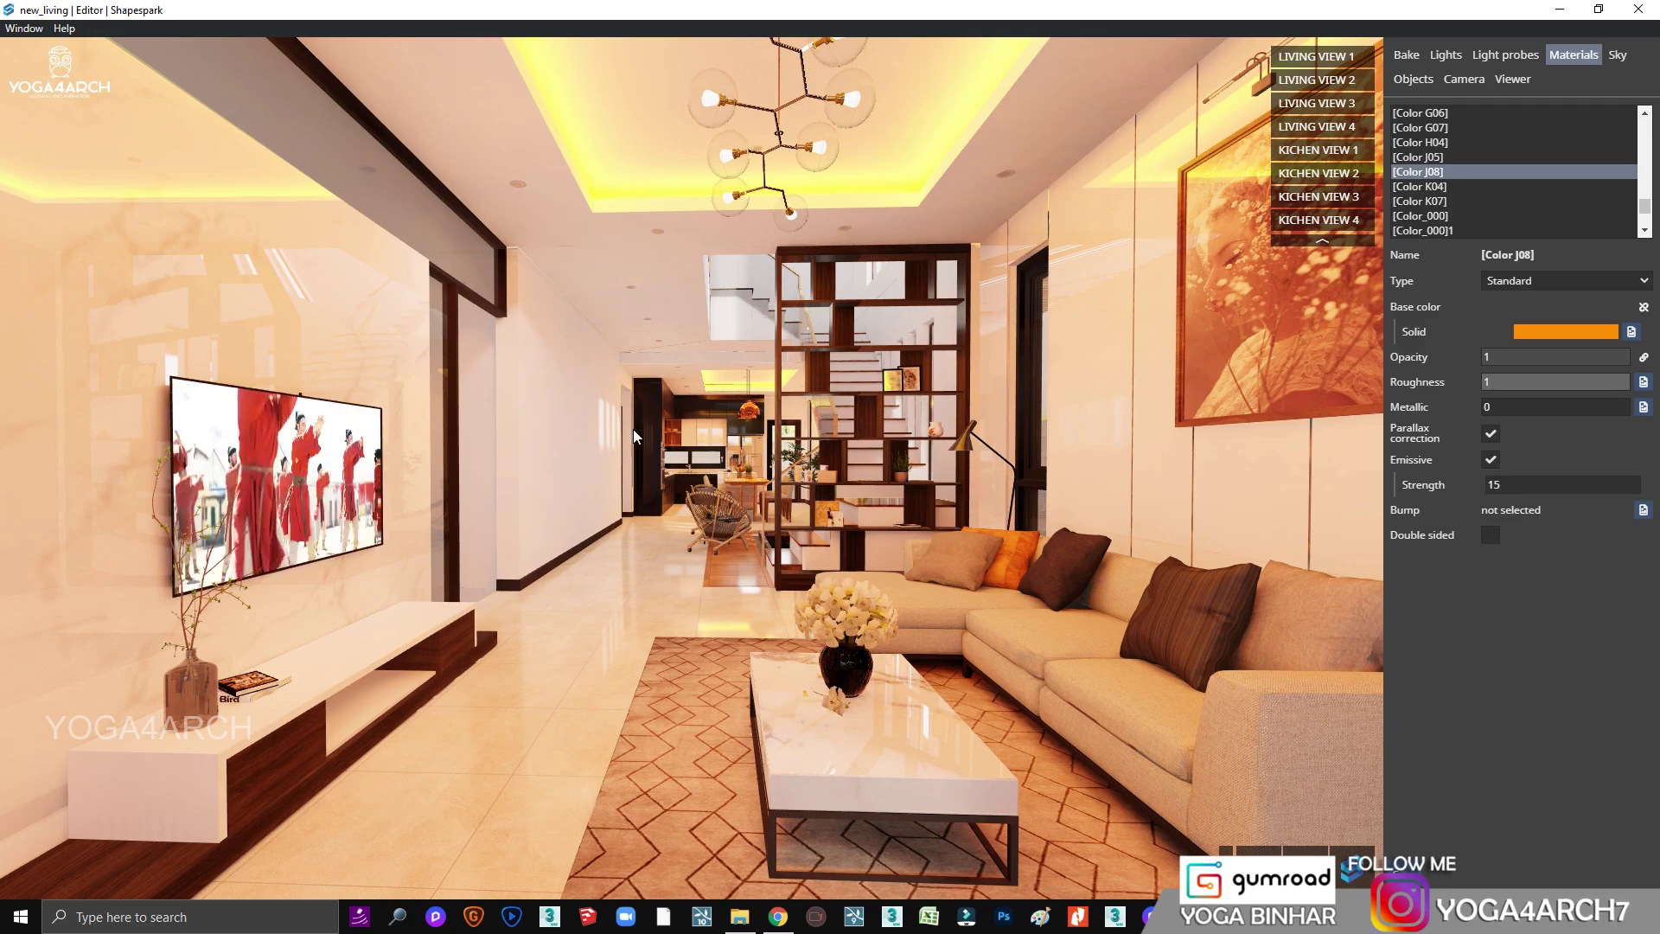
# Step: Bake the new_living lightmaps with Medium settings and dismiss the scale notice
pyautogui.click(1417, 55)
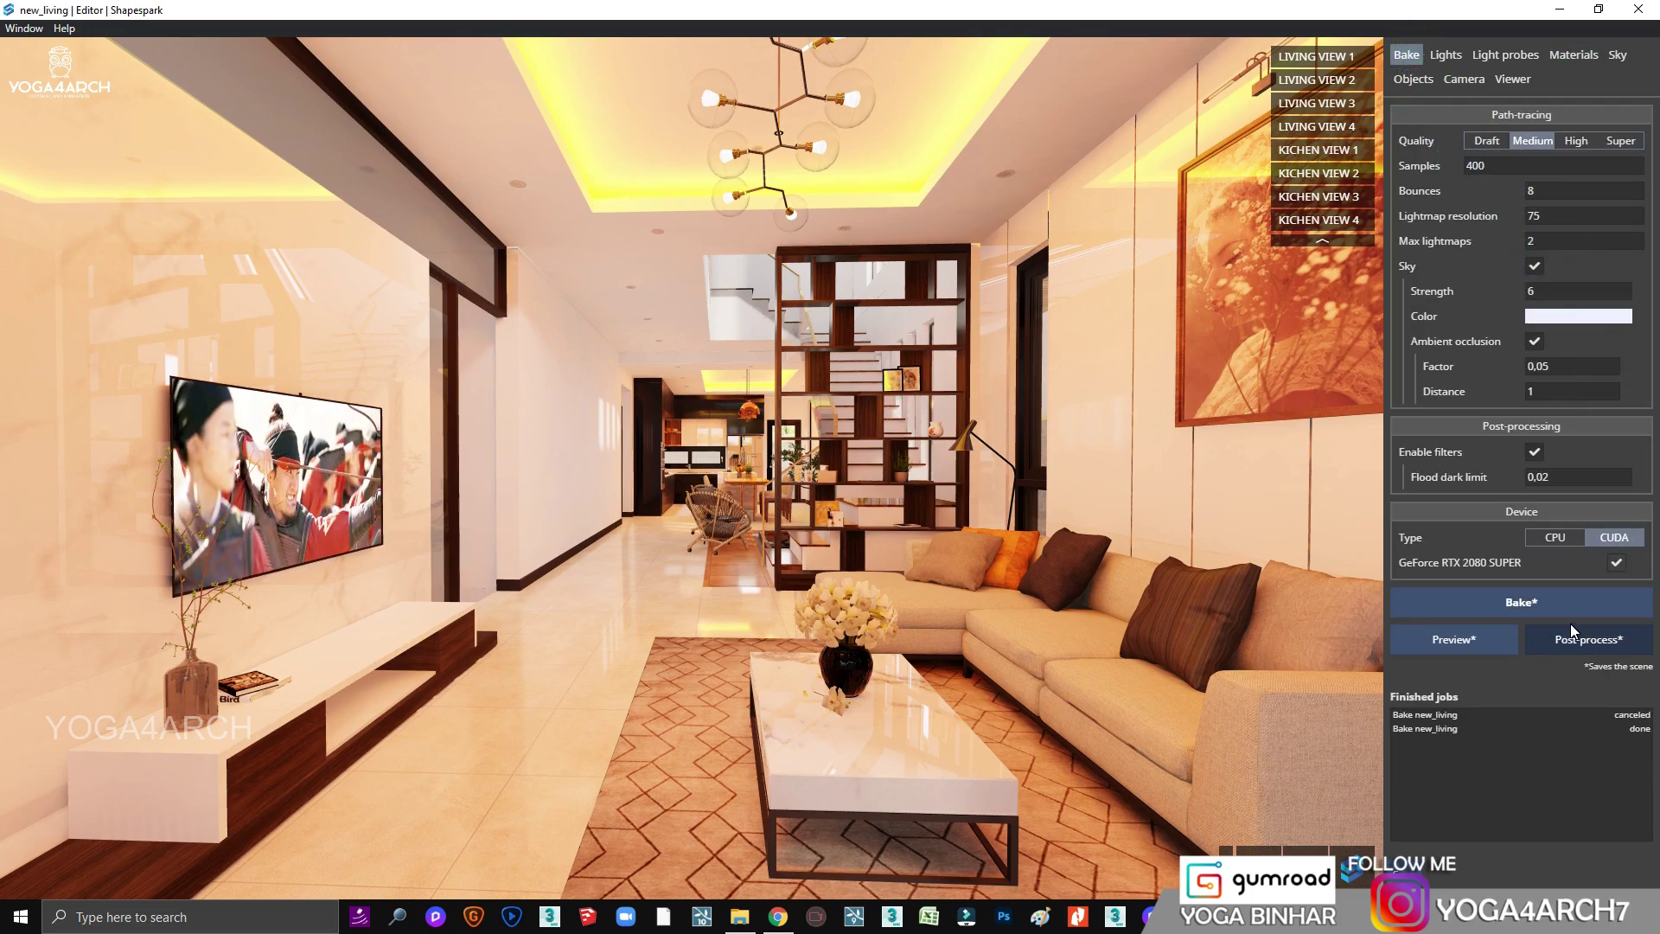
pyautogui.click(1599, 606)
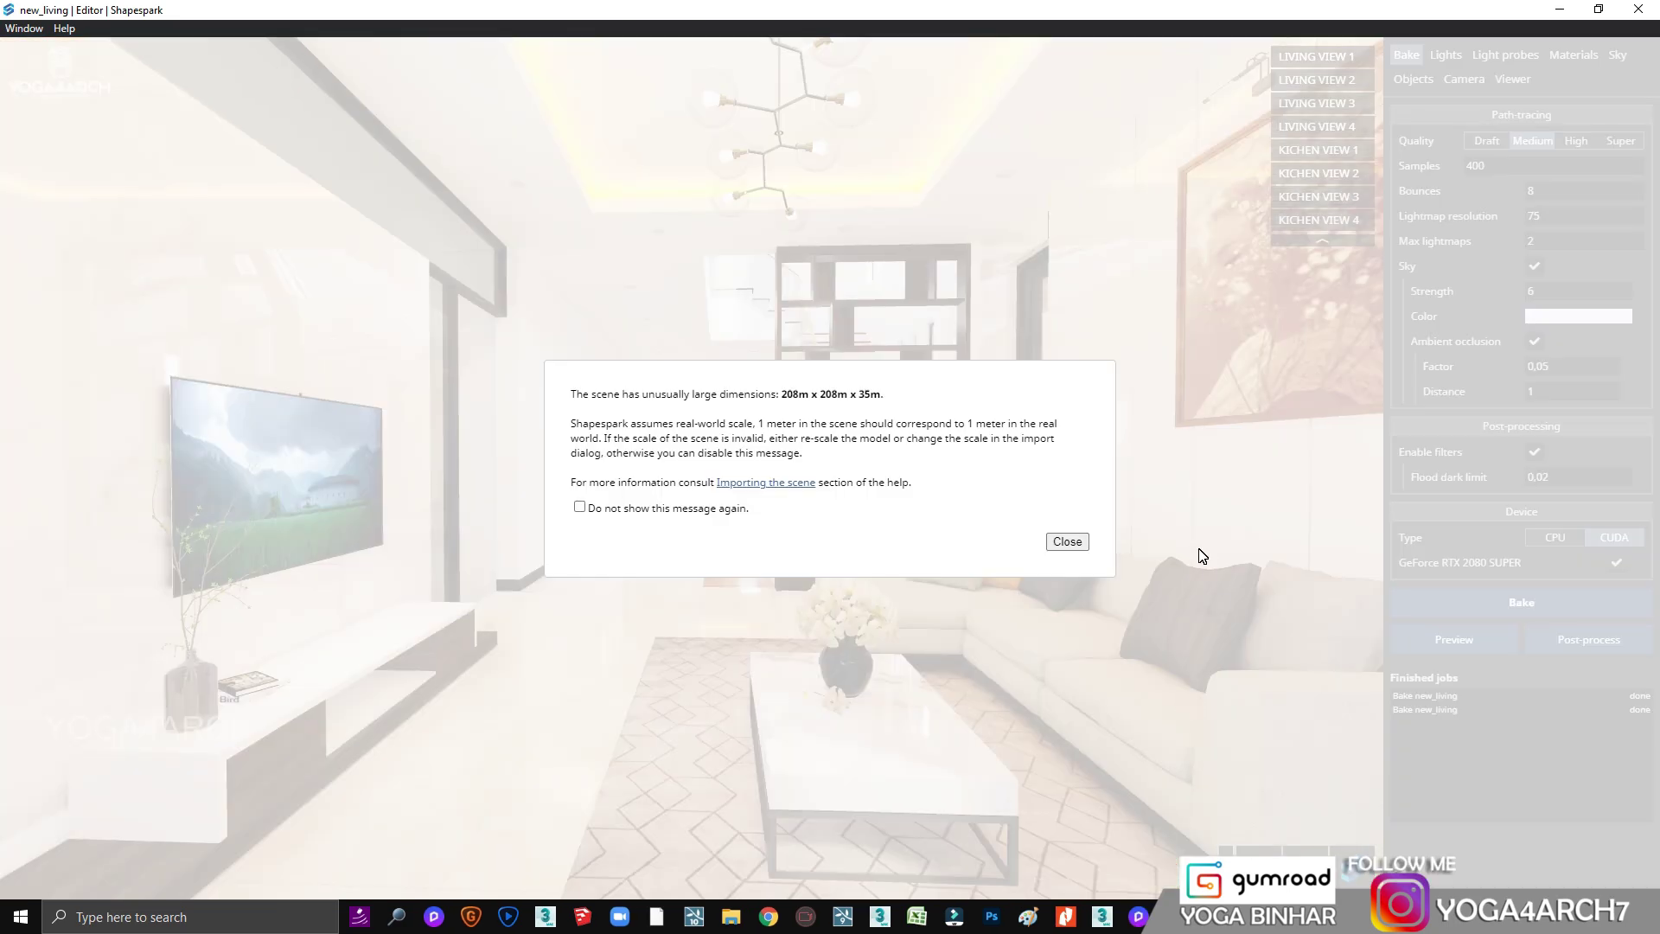
pyautogui.click(1091, 541)
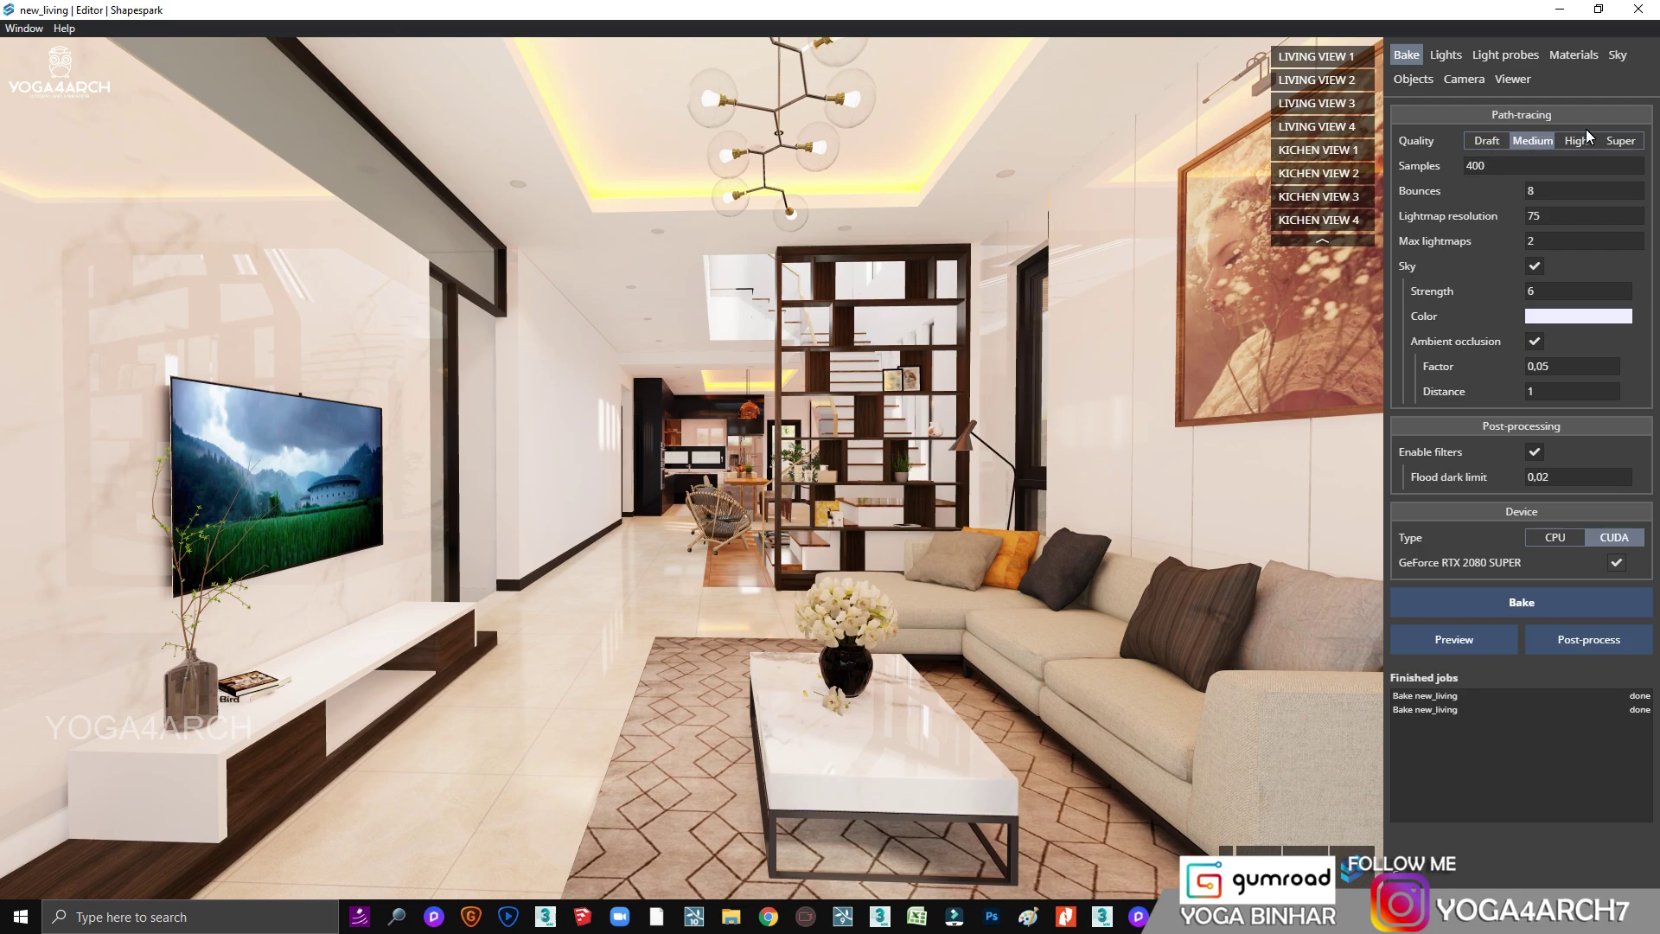
# Step: Tune the camera, trying nearby values before settling on exposure 0,3 and gamma 1,2
pyautogui.click(1458, 54)
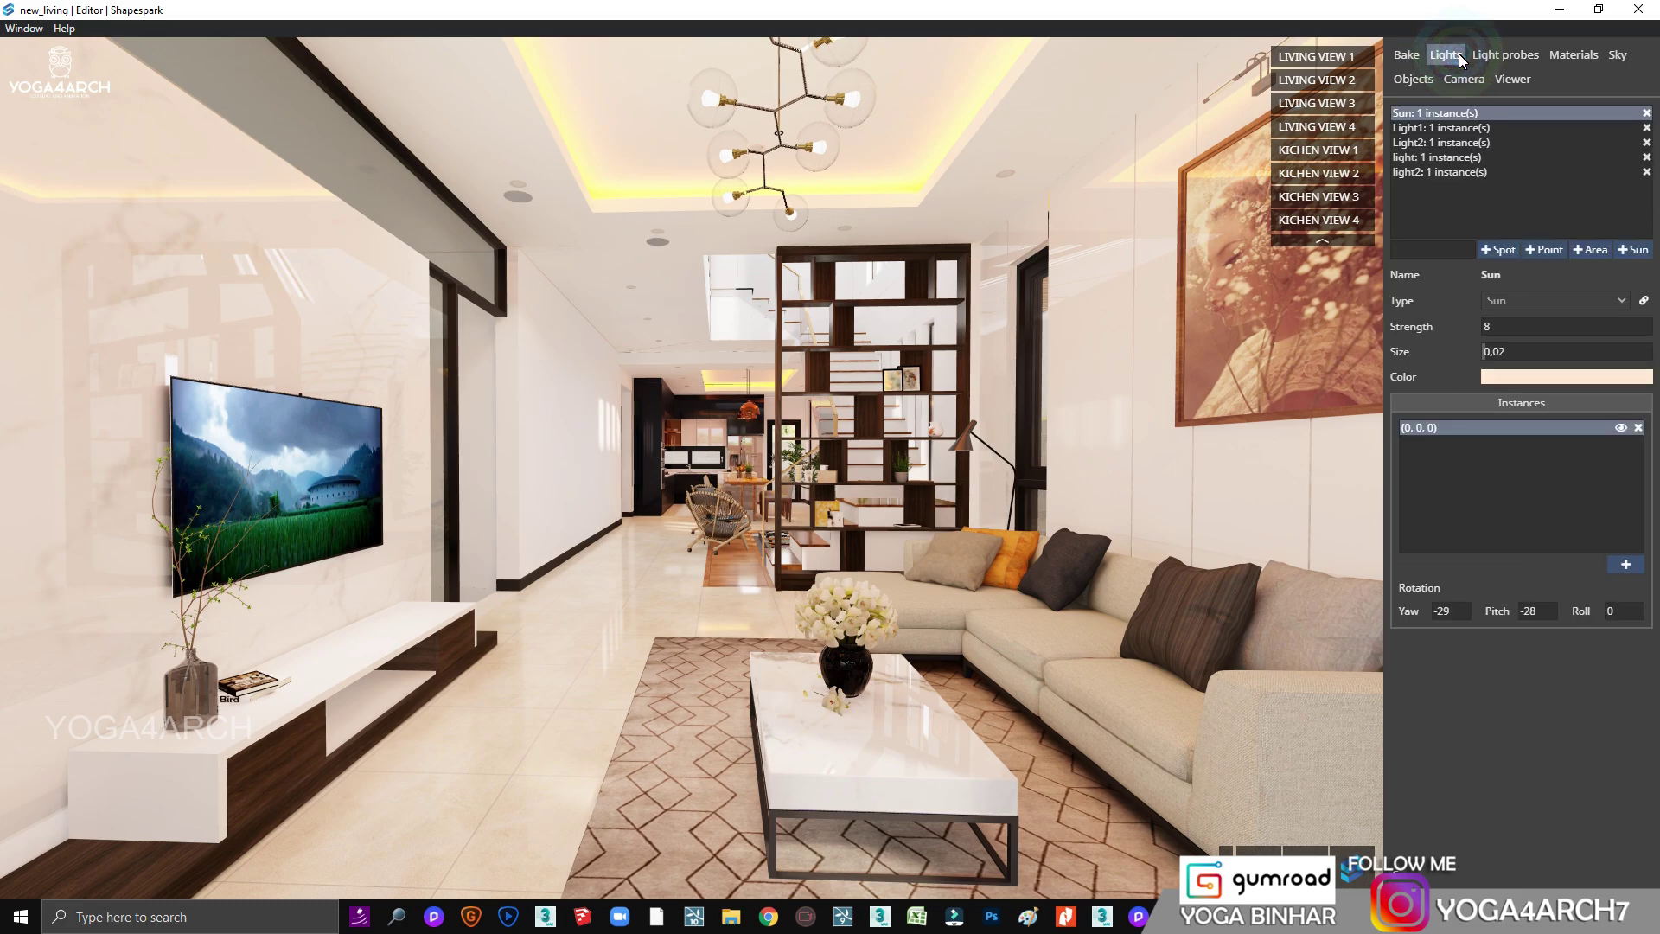
pyautogui.click(1573, 55)
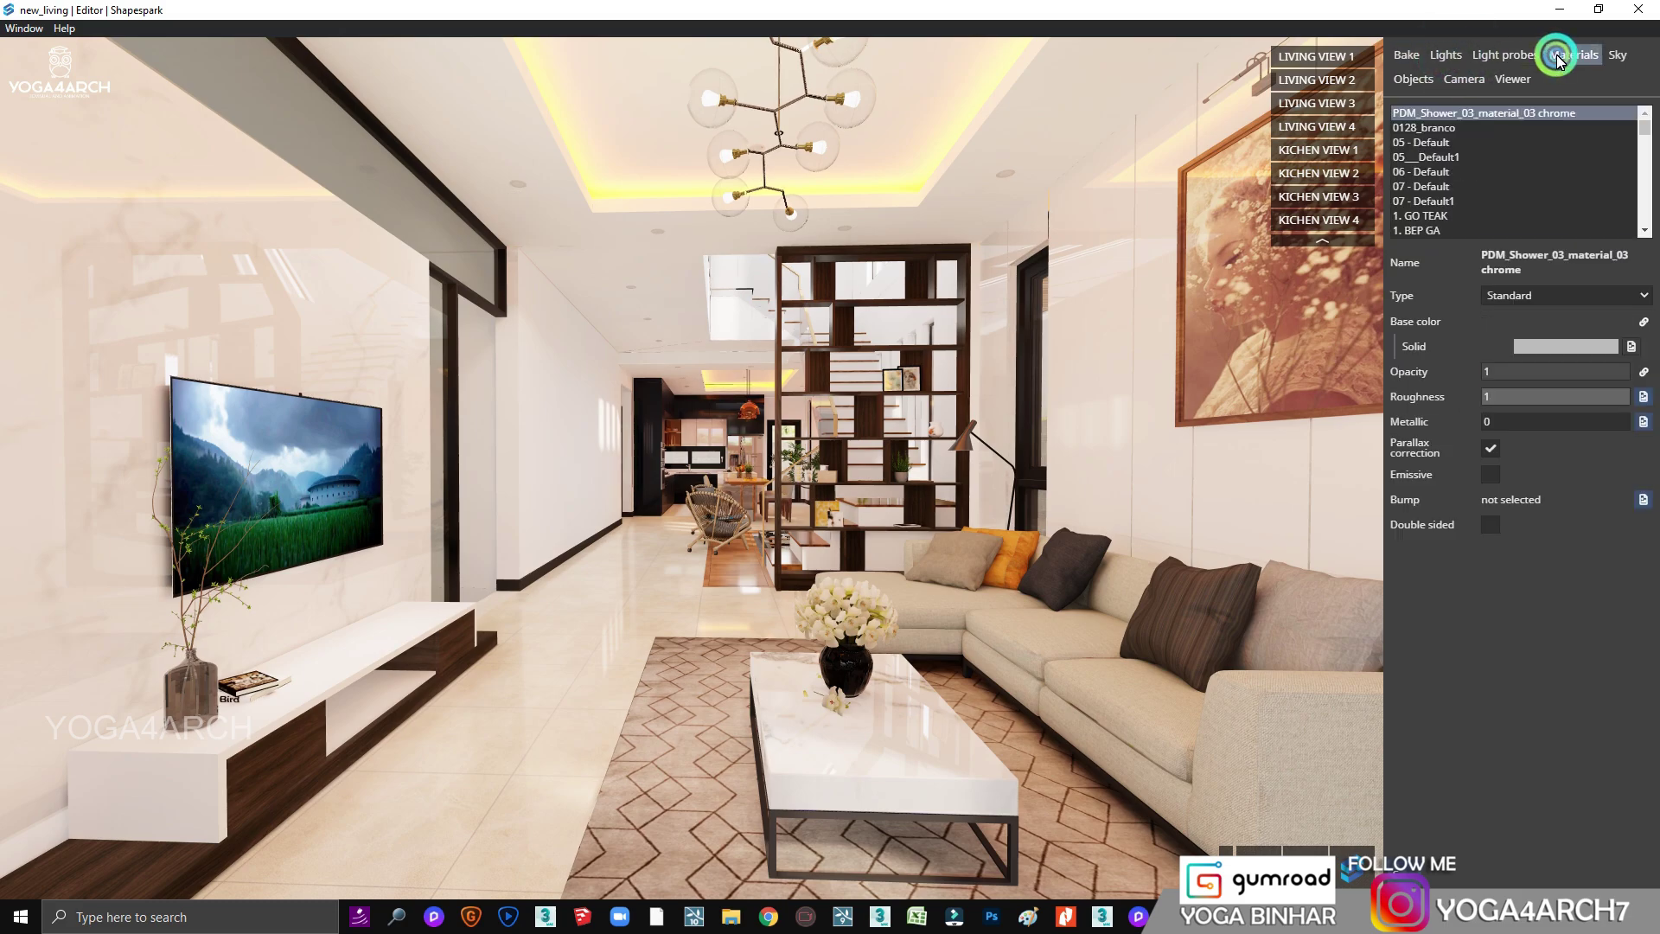
pyautogui.click(1470, 80)
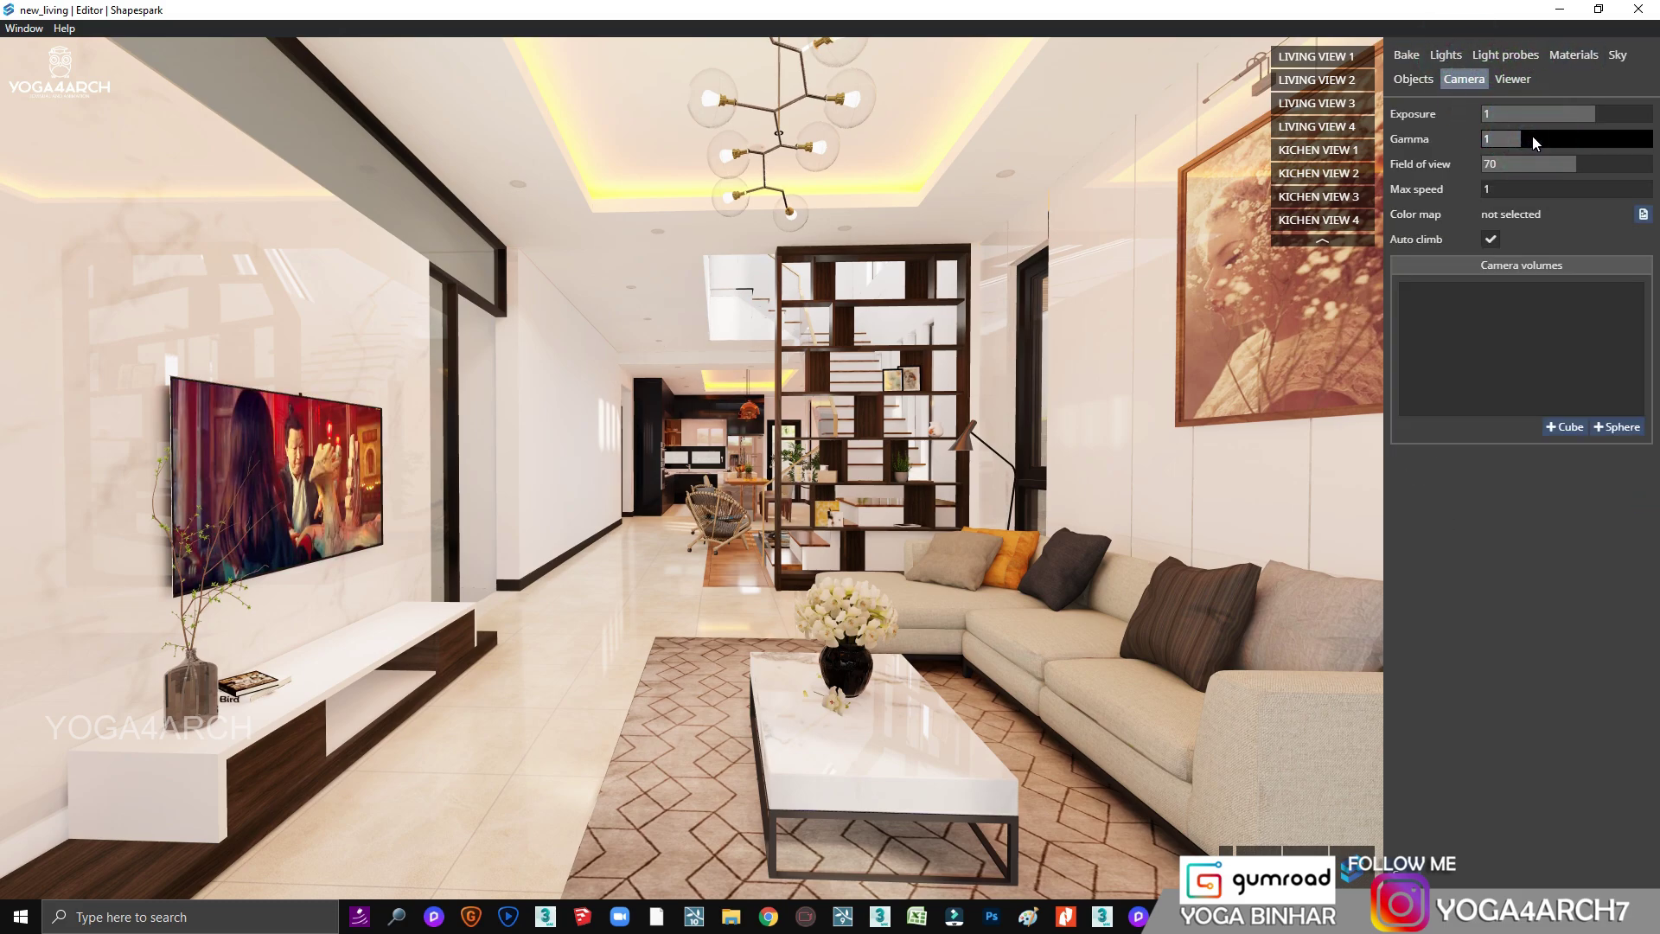
pyautogui.click(1583, 117)
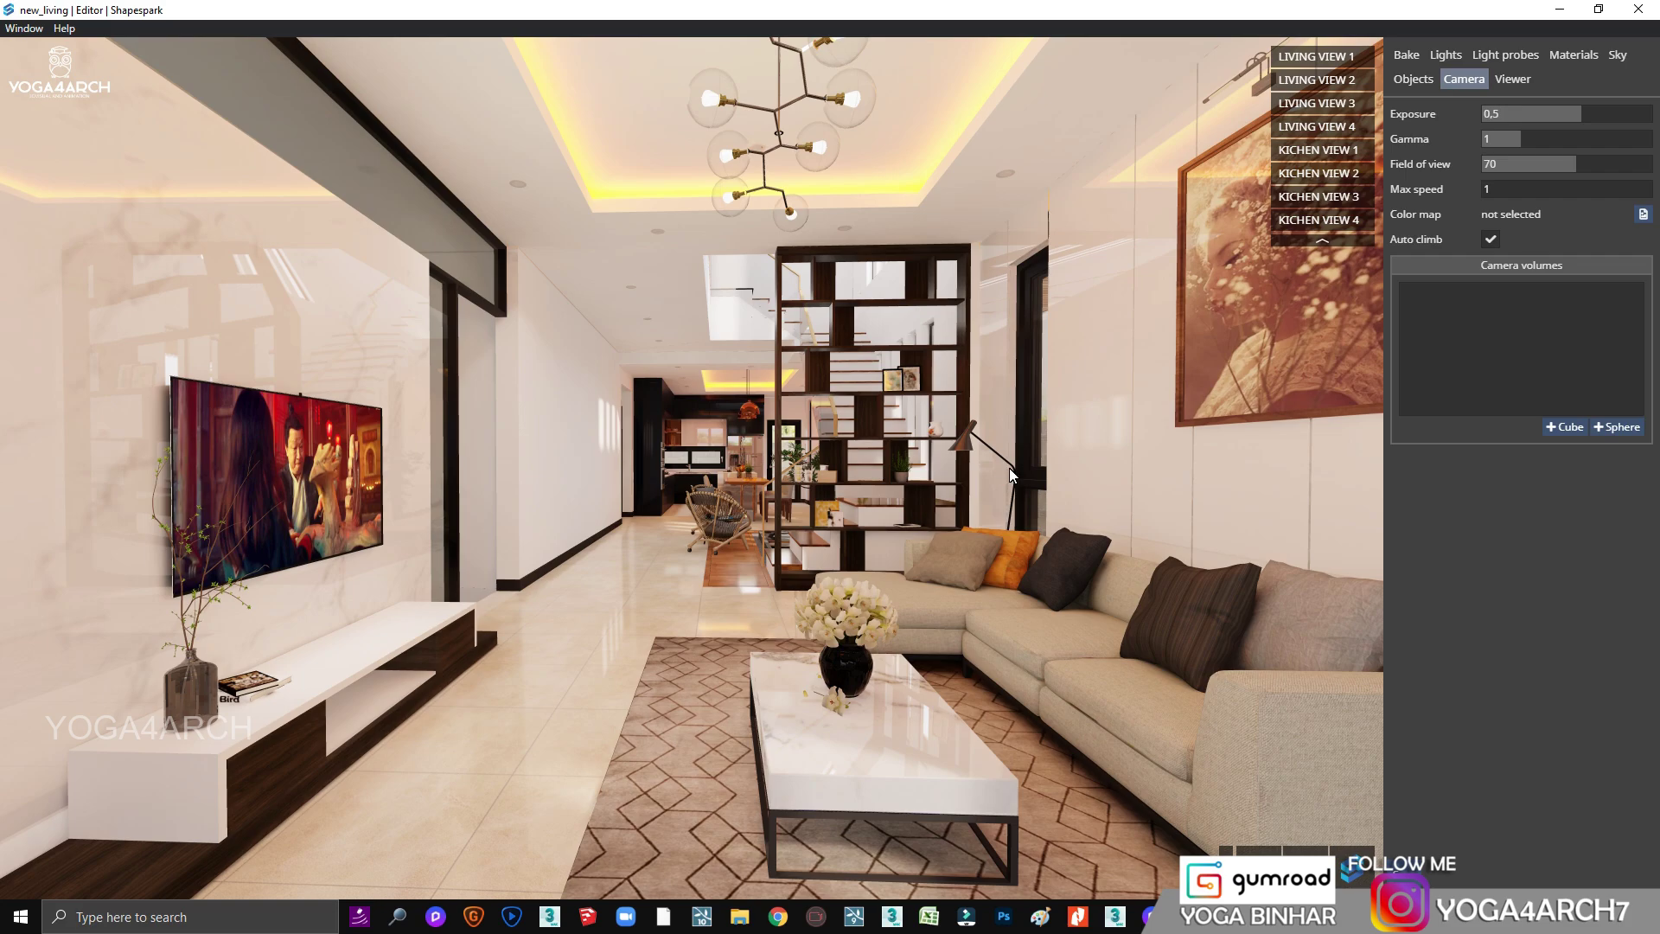
pyautogui.click(1529, 139)
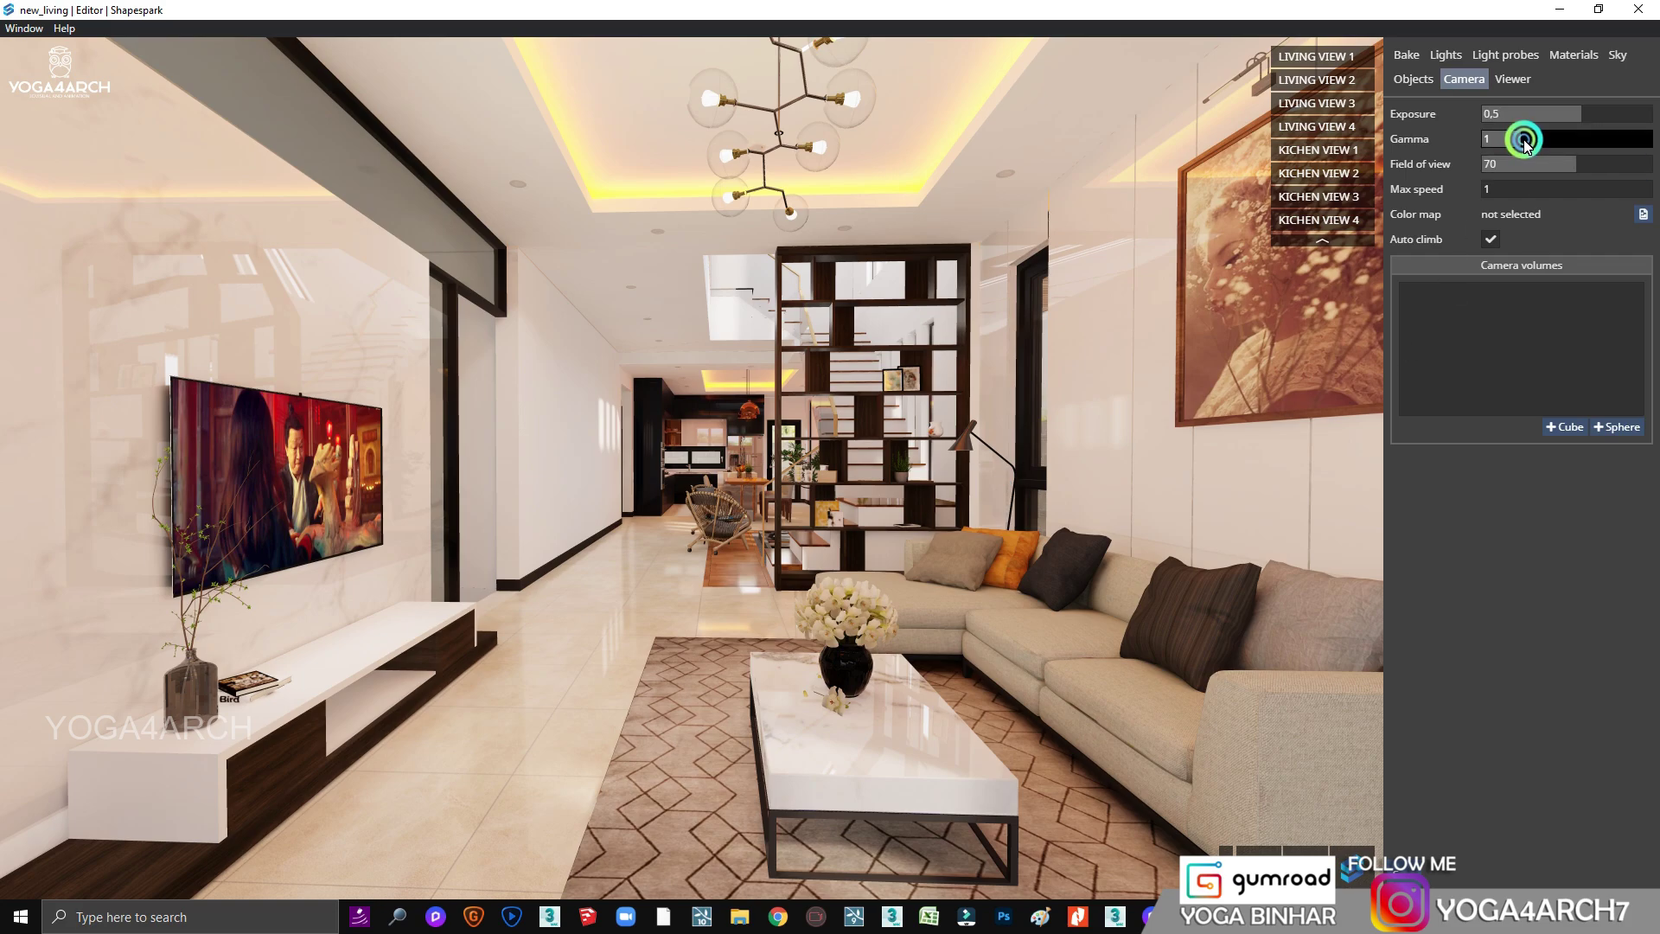
pyautogui.write(',2')
pyautogui.click(1528, 140)
pyautogui.write('1,1')
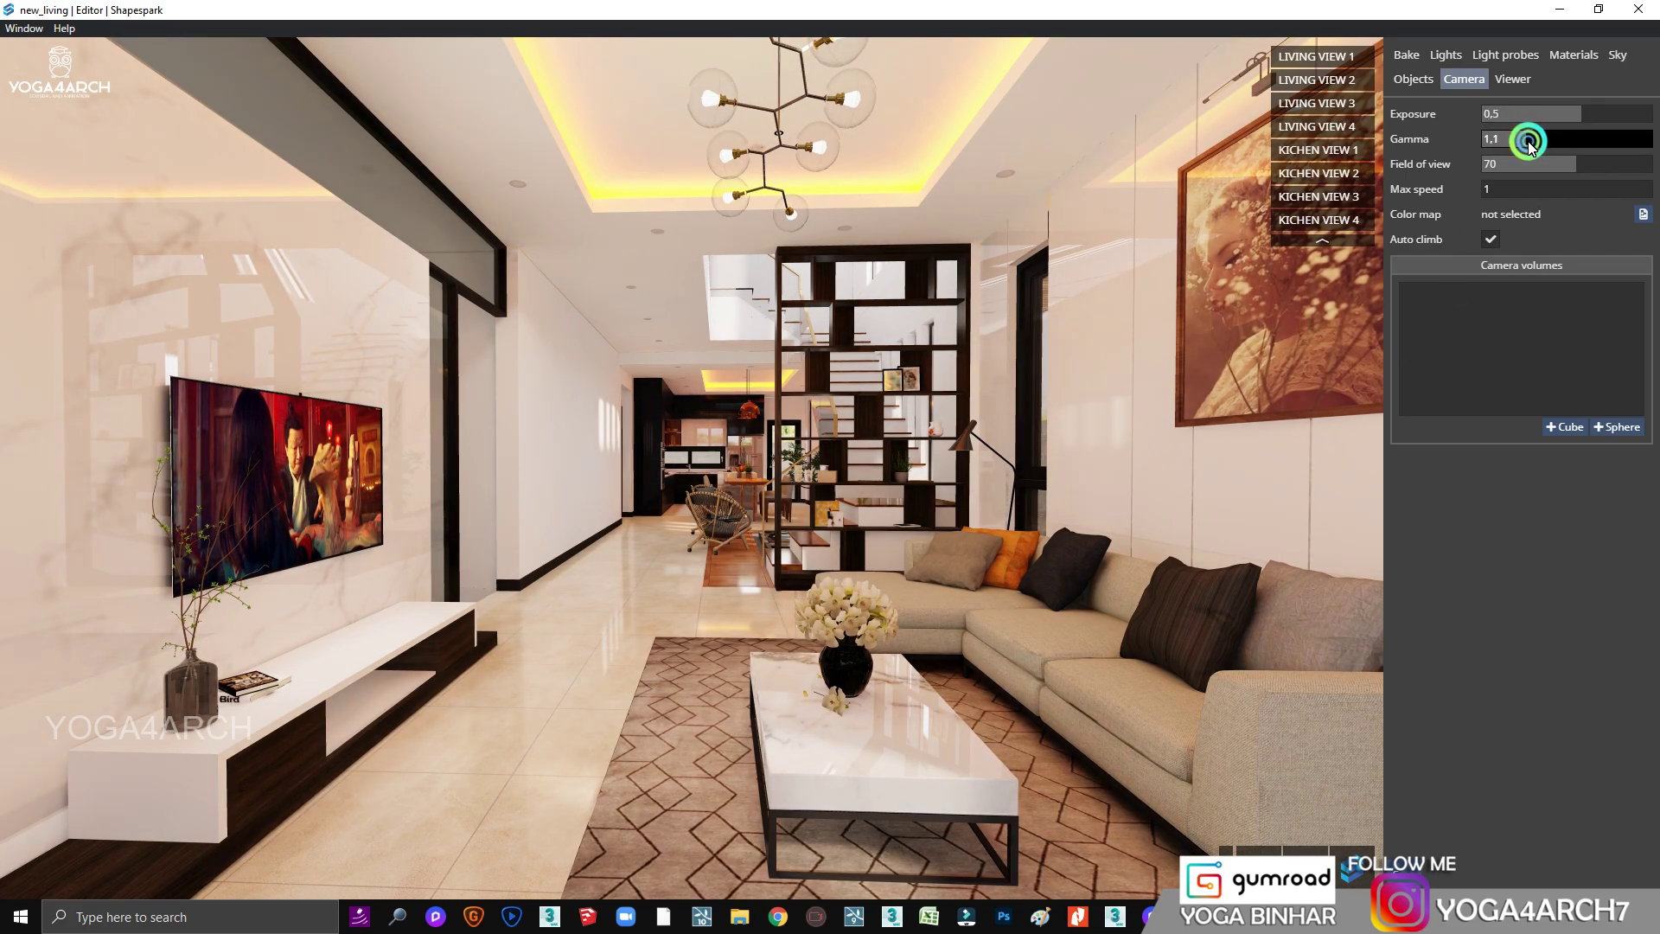
pyautogui.click(1572, 112)
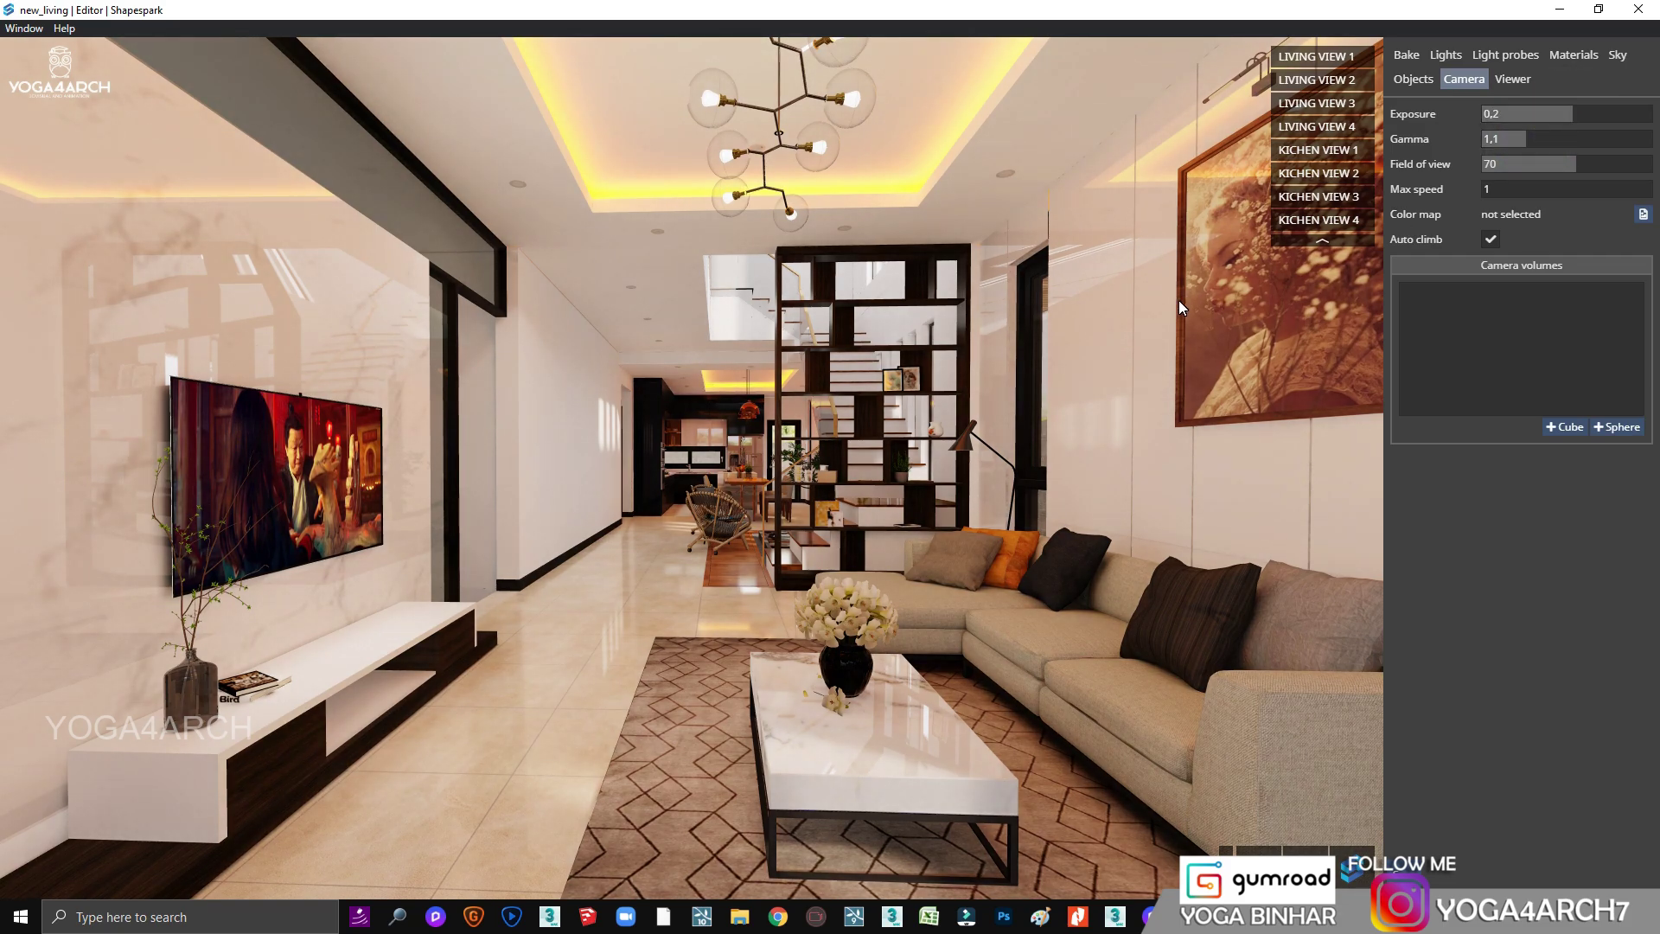
pyautogui.moveTo(1125, 325); pyautogui.dragTo(1143, 326)
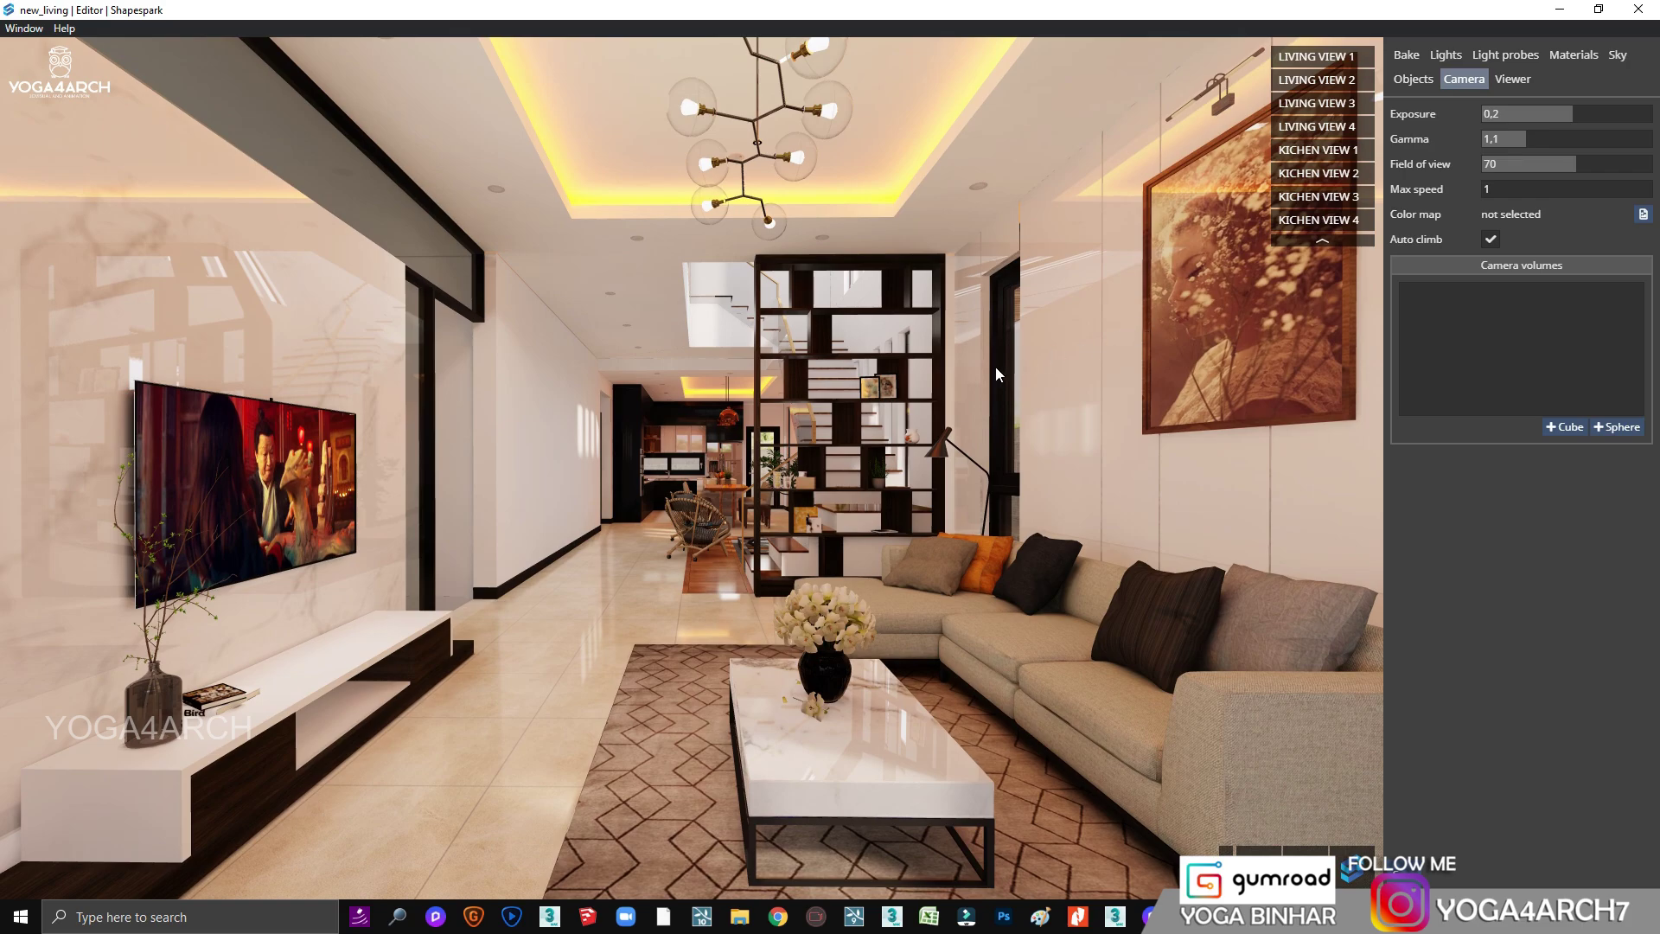
pyautogui.click(1527, 140)
pyautogui.click(689, 324)
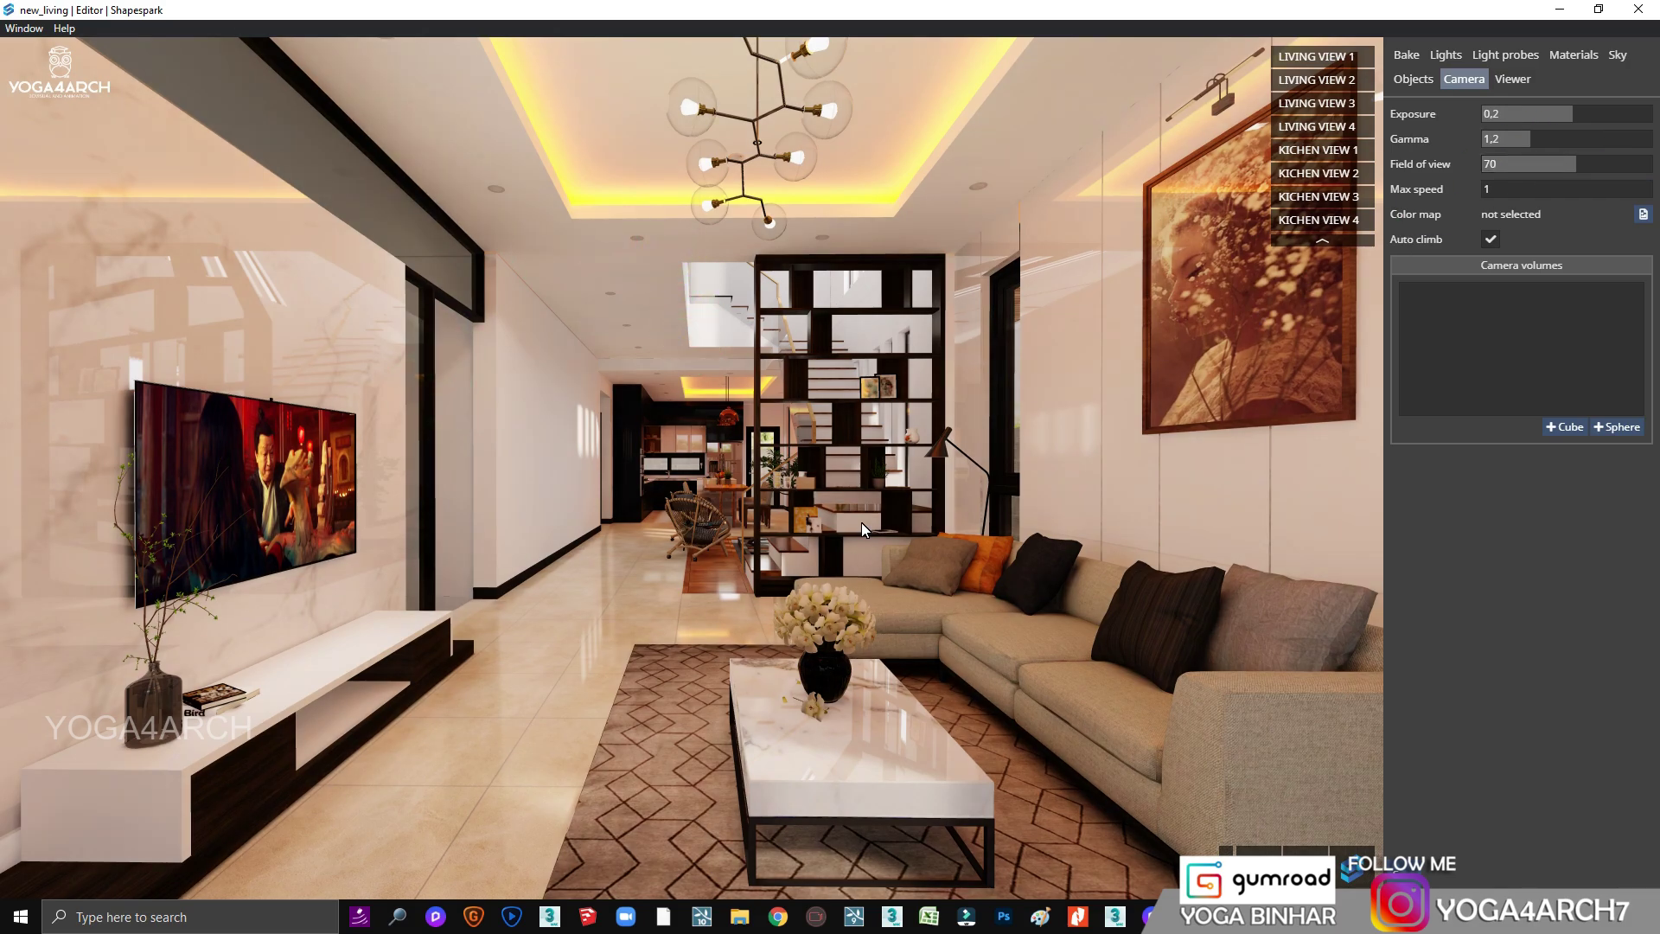
pyautogui.click(1575, 116)
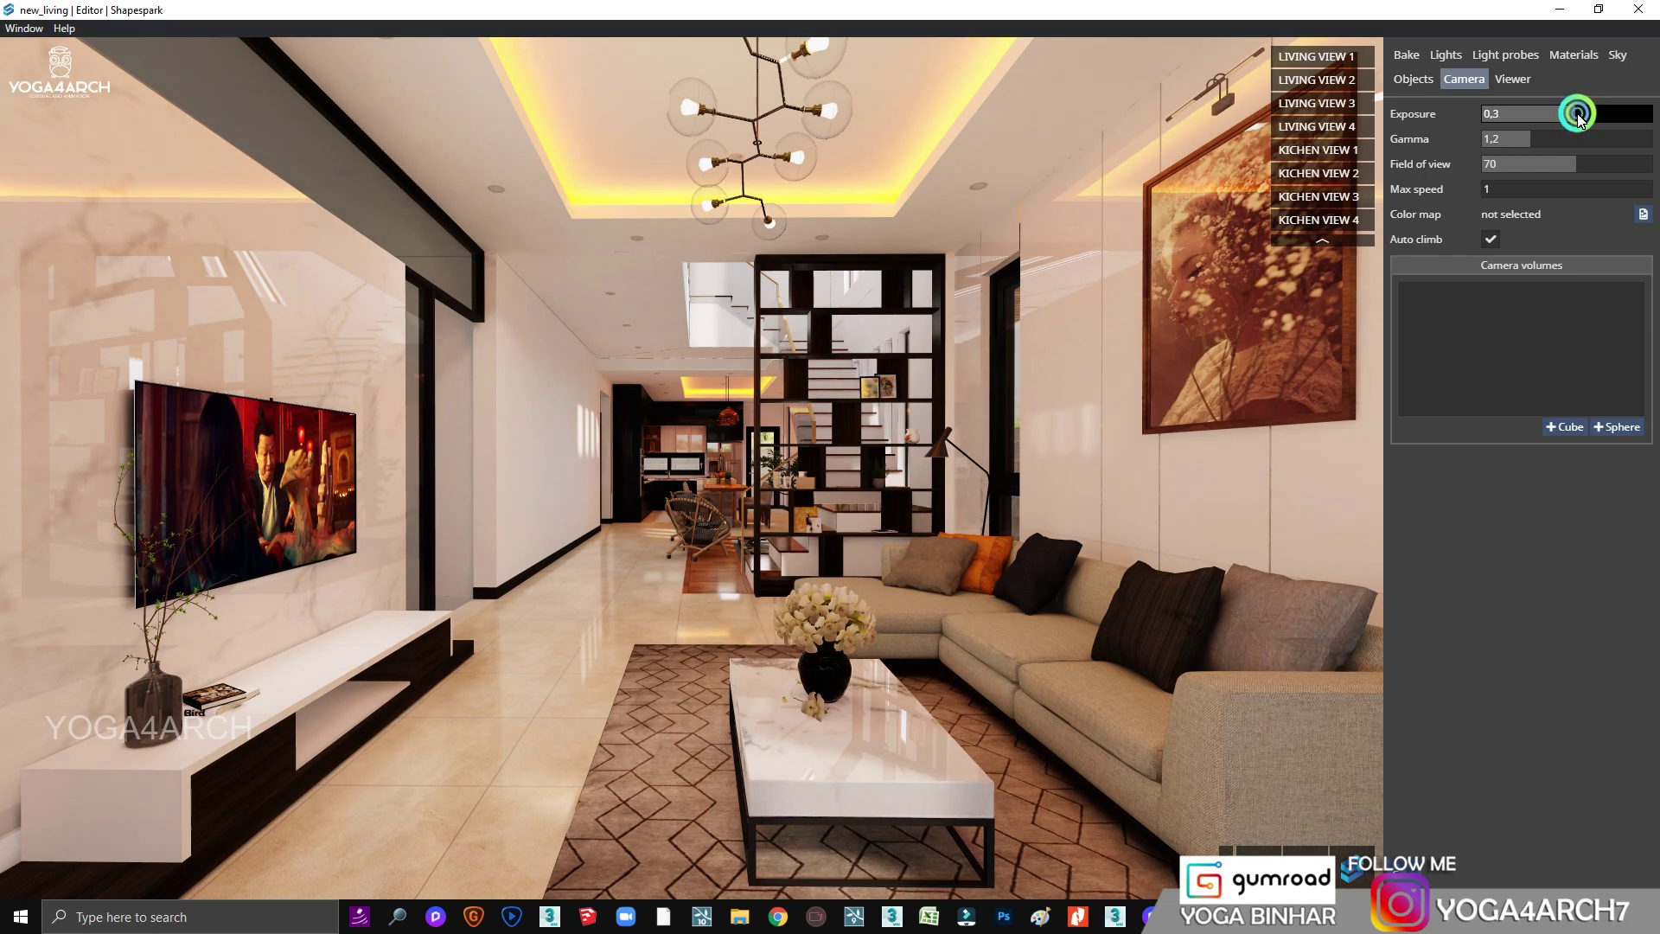